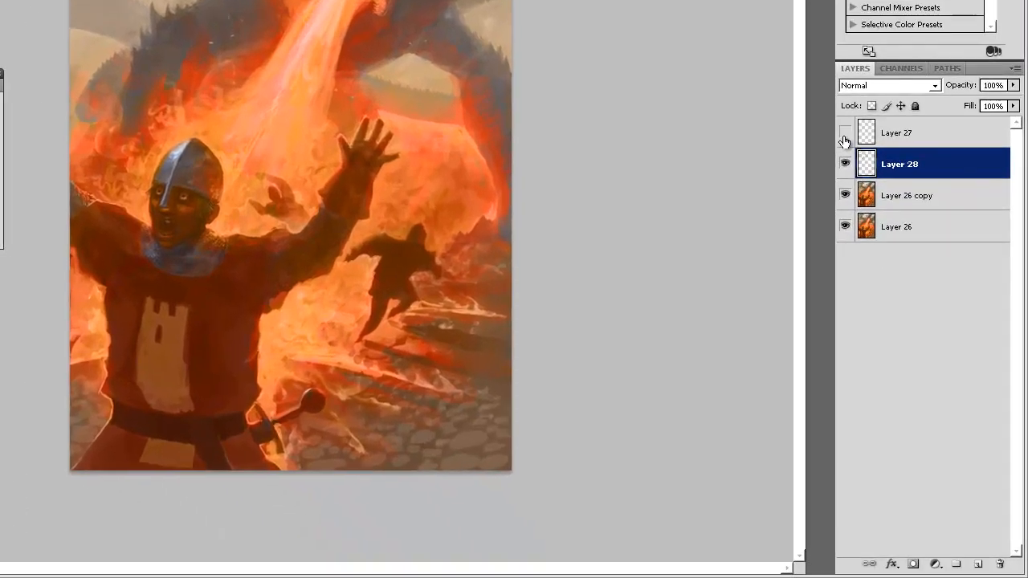
Select Layer 27 and toggle its visibility to compare the painting with and without it, leaving it visible
click(880, 318)
click(954, 134)
click(847, 132)
click(848, 132)
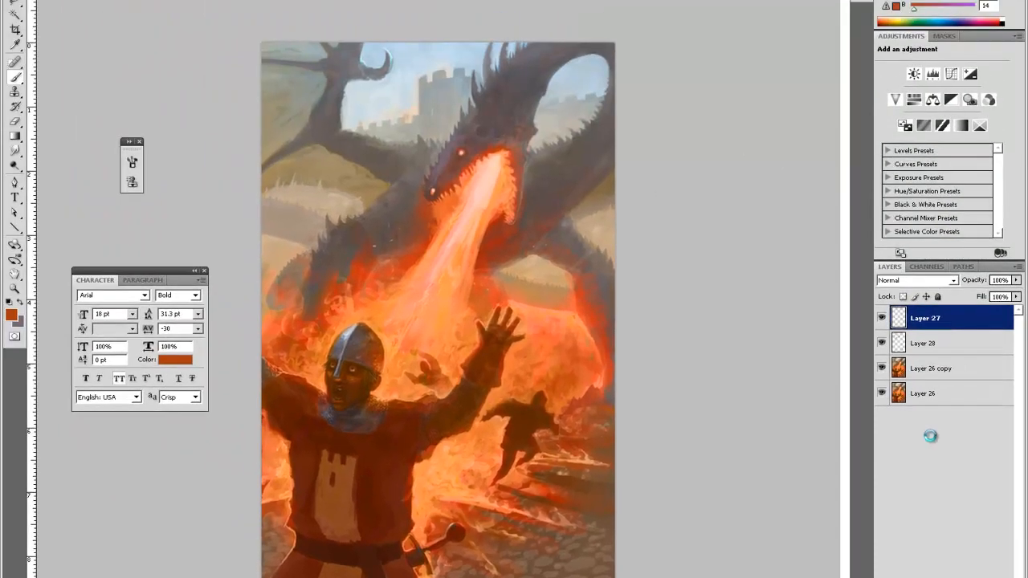
Save the painting as a new Photoshop file named A_E09
key(ctrl+shift+s)
click(512, 431)
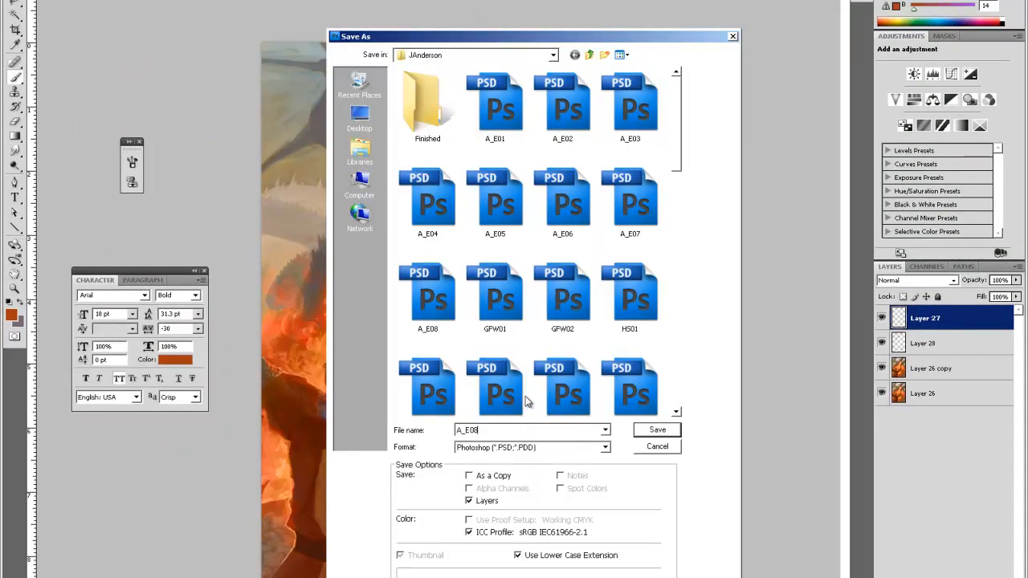
key(BackSpace)
text(9)
key(Return)
key(Return)
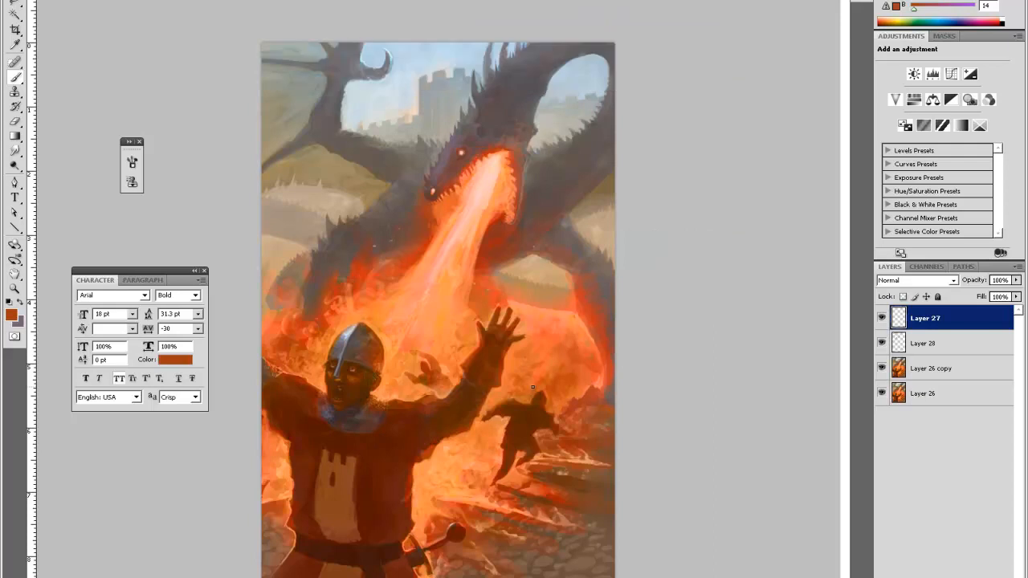
Merge all visible layers into one and duplicate the merged Layer 27
key(ctrl+shift+e)
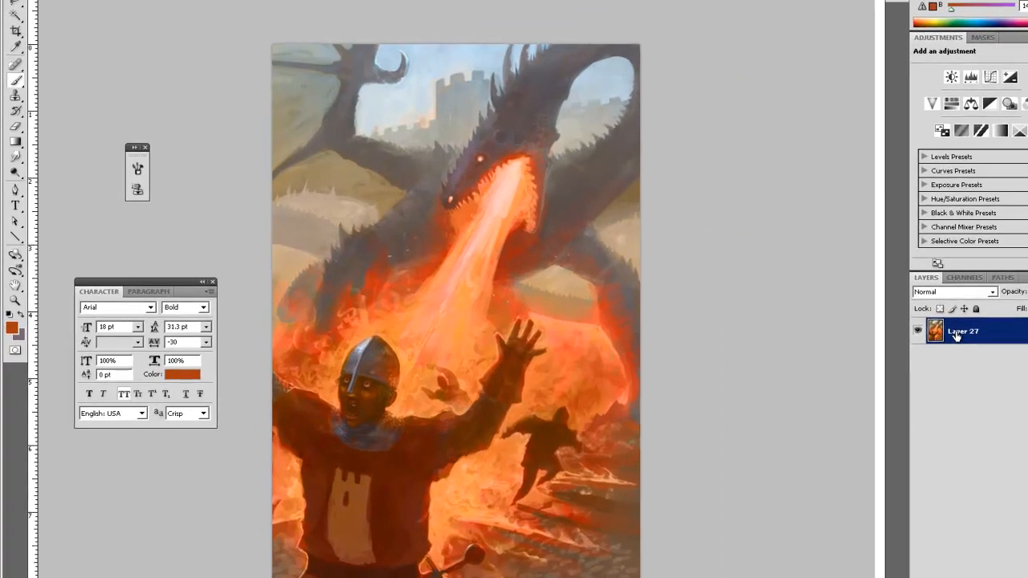
right_click(956, 336)
click(980, 377)
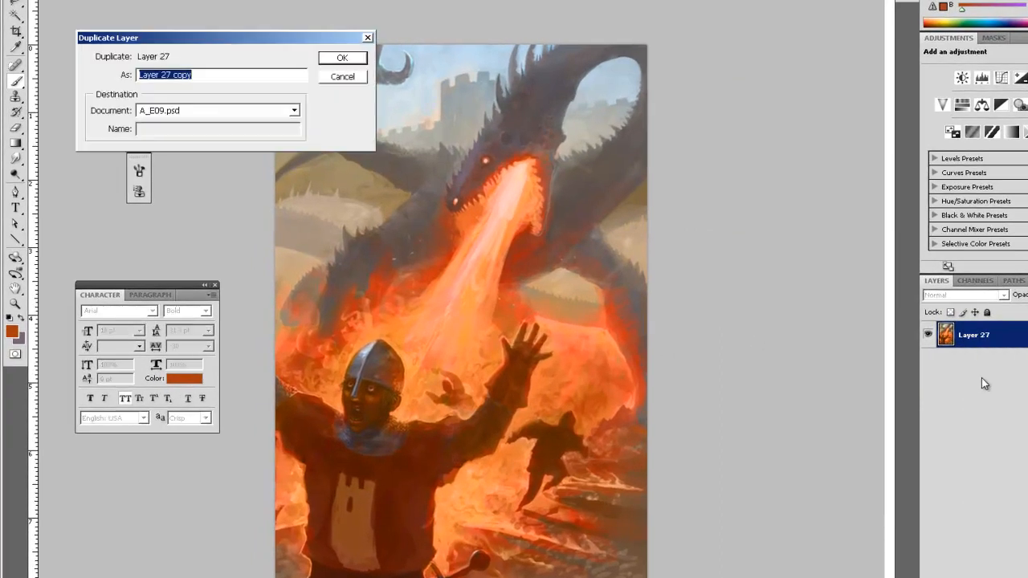
key(Return)
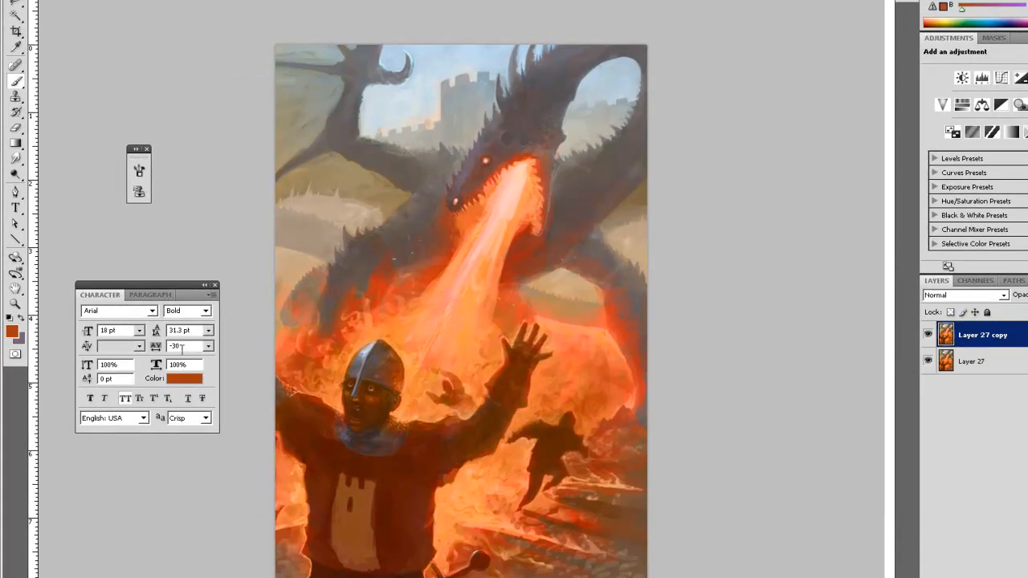
Reshape the knight's helmet and head on the duplicate layer with Liquify, using a brush size of 229
click(16, 304)
click(434, 371)
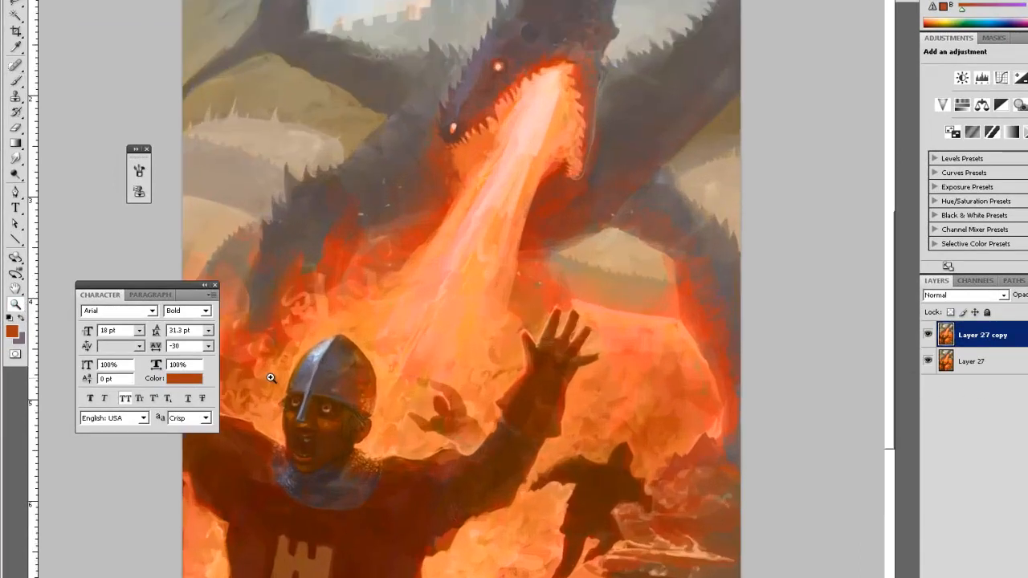
click(270, 379)
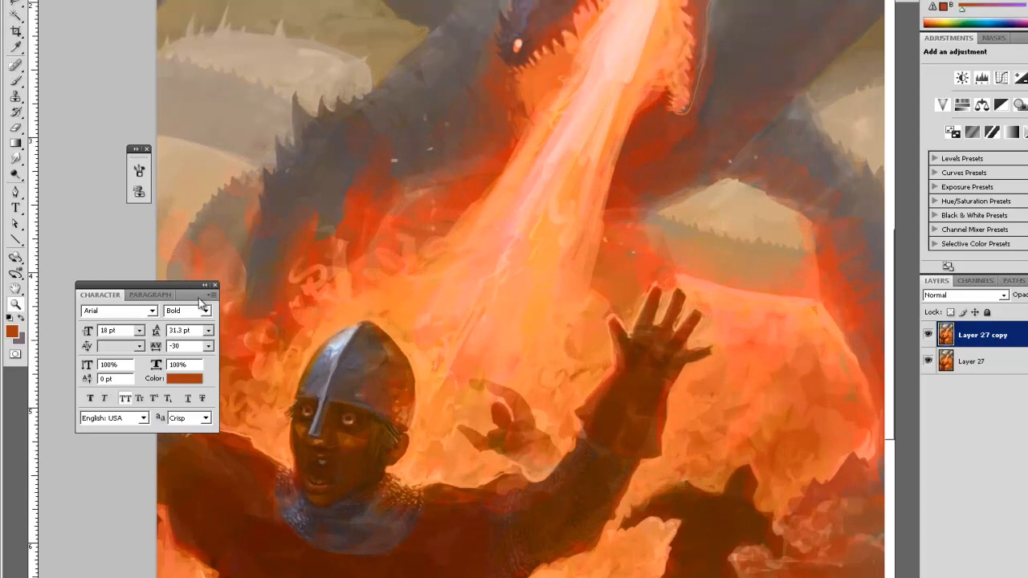
key(ctrl+shift+x)
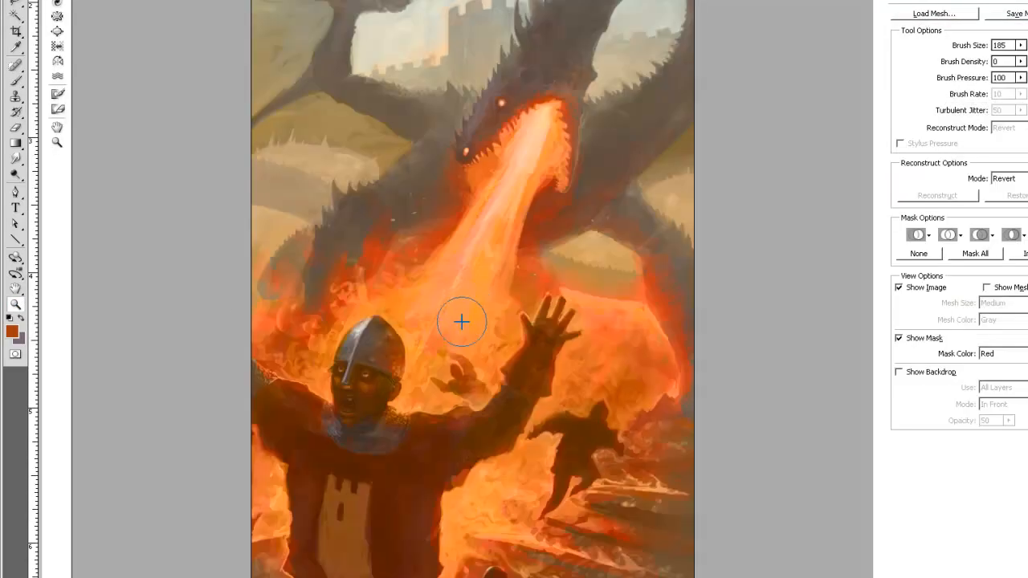
click(970, 47)
drag(968, 47, 982, 48)
mouse_move(423, 245)
mouse_down()
mouse_move(392, 290)
mouse_move(369, 331)
mouse_up()
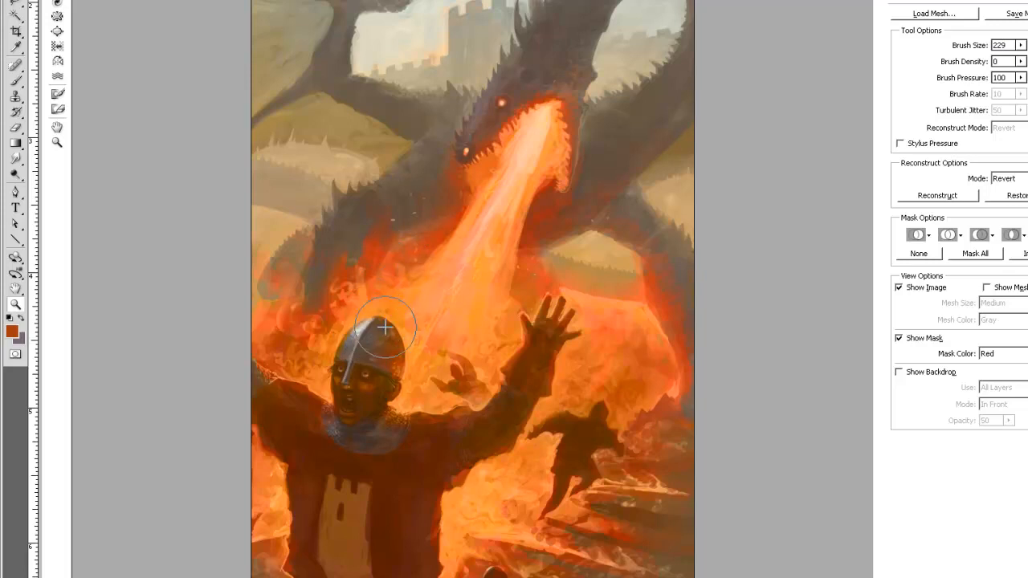
drag(395, 330, 396, 341)
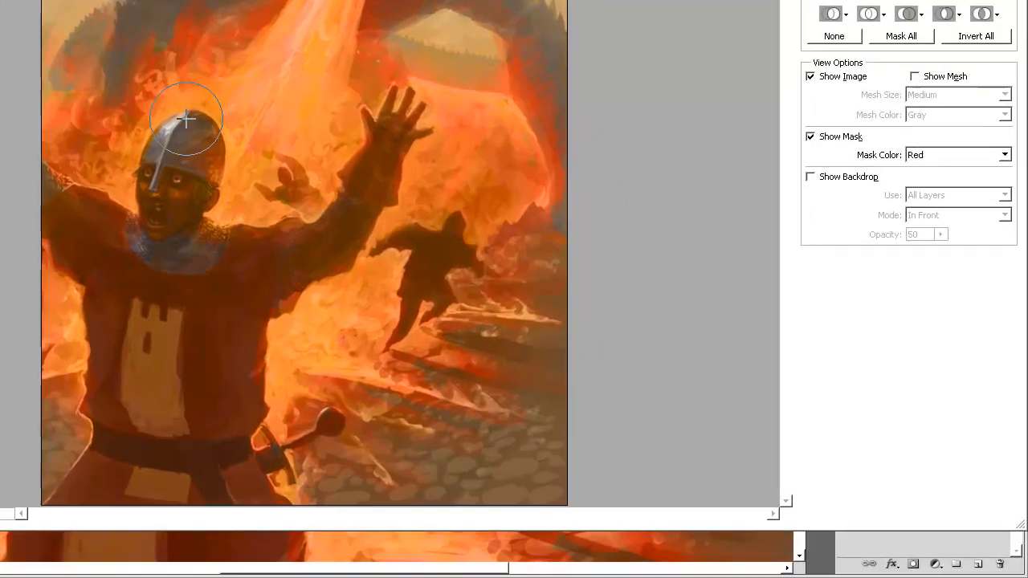
drag(230, 166, 234, 120)
mouse_move(223, 54)
mouse_down()
mouse_move(197, 107)
mouse_move(216, 121)
mouse_move(225, 57)
mouse_up()
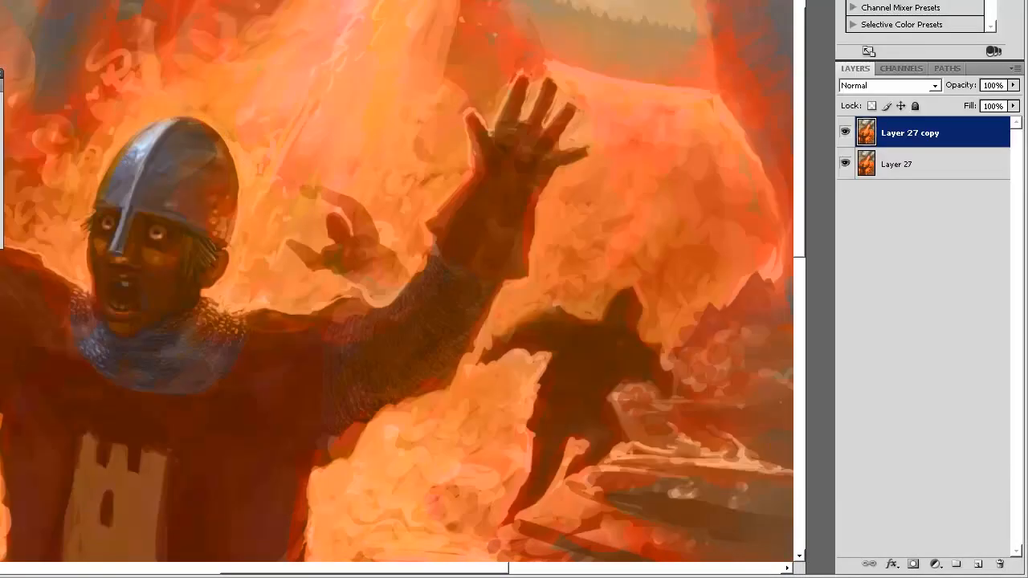
Add a new layer on top and brush brown tones sampled from the knight's face around his eyes and nose
click(979, 564)
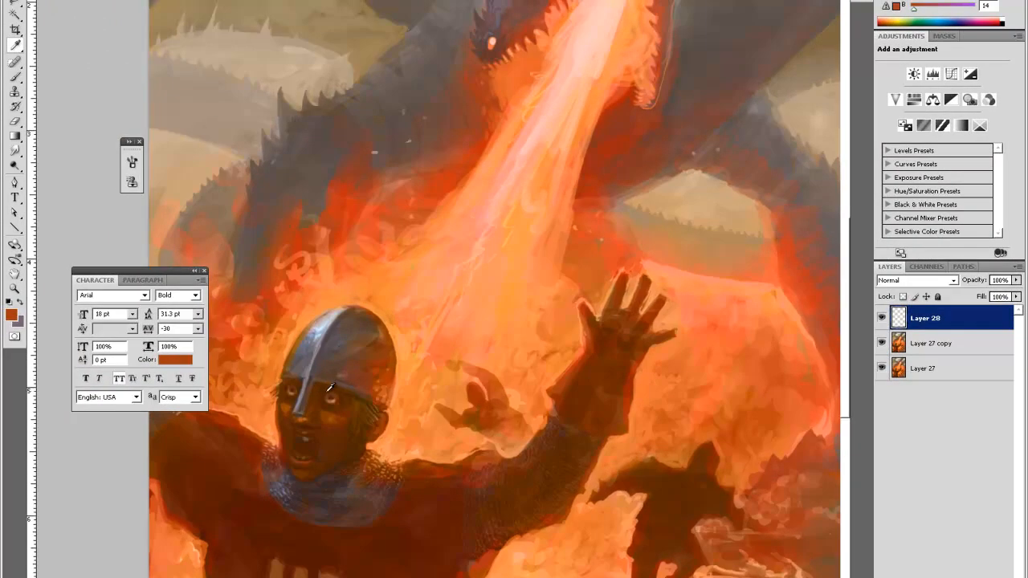
click(328, 390)
key(b)
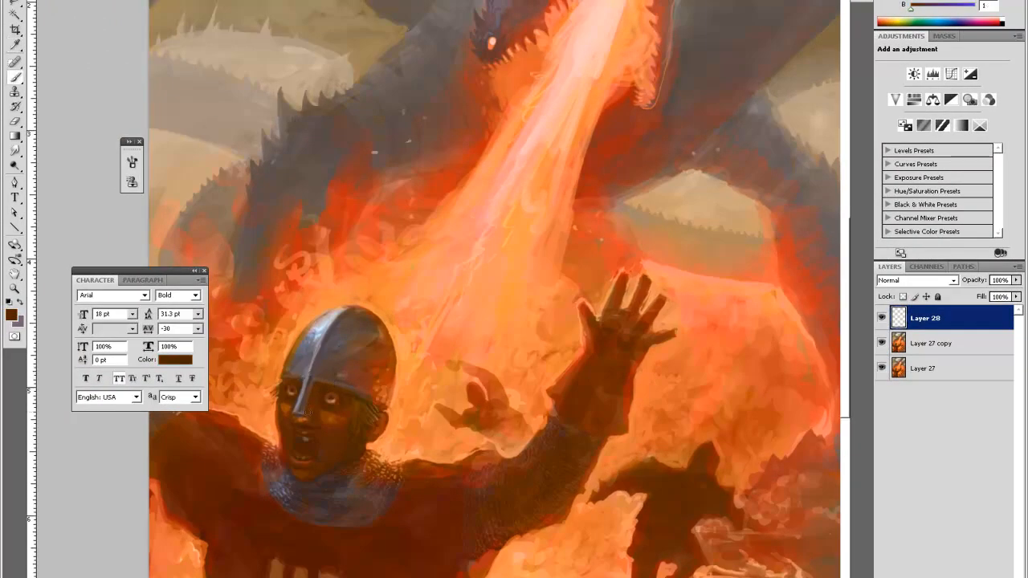
right_click(308, 411)
click(329, 410)
click(307, 412)
alt+click(297, 416)
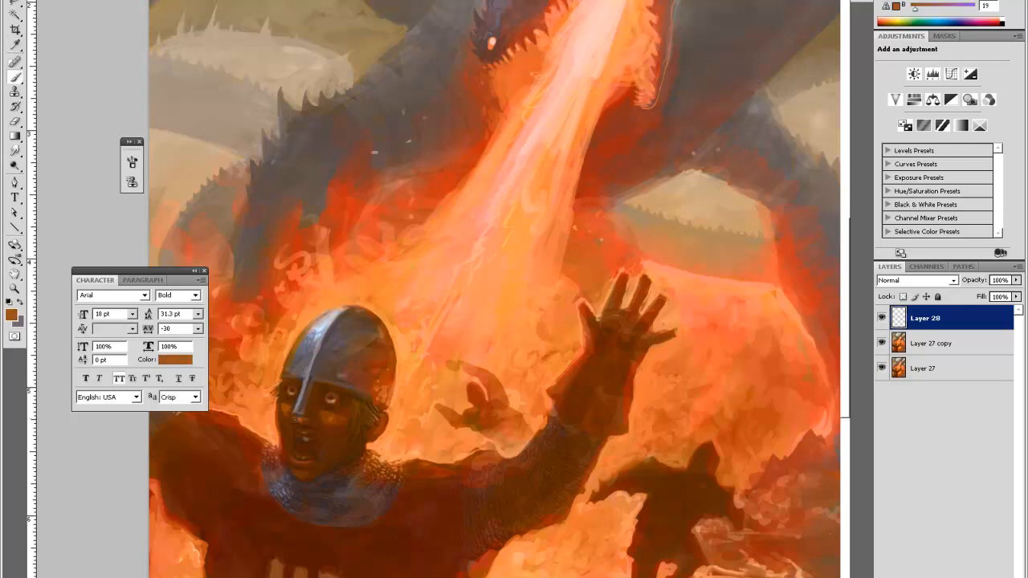
Repaint the knight's open mouth and upper lip with browns sampled from the surrounding face
alt+click(296, 432)
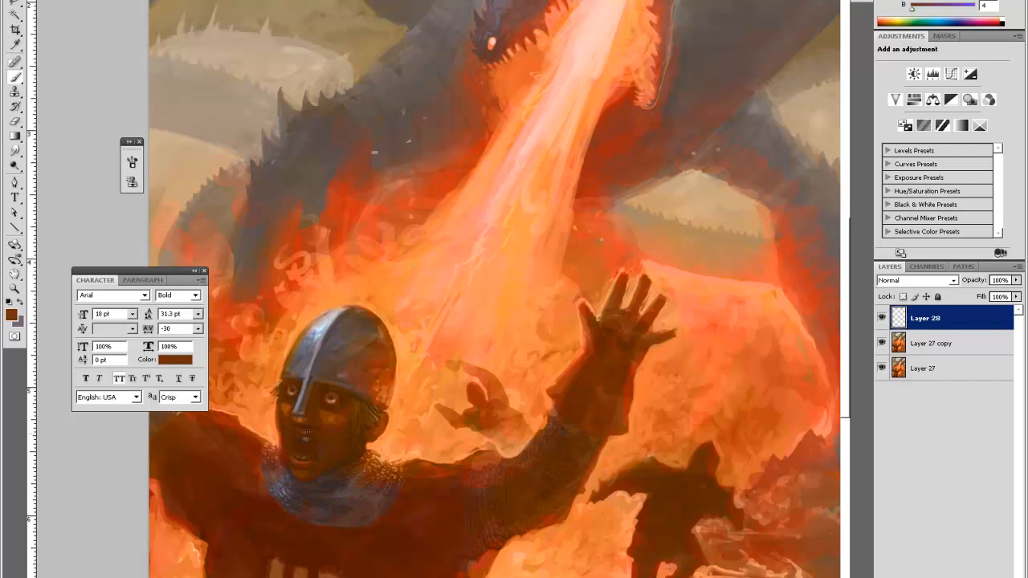
alt+click(308, 435)
alt+click(306, 437)
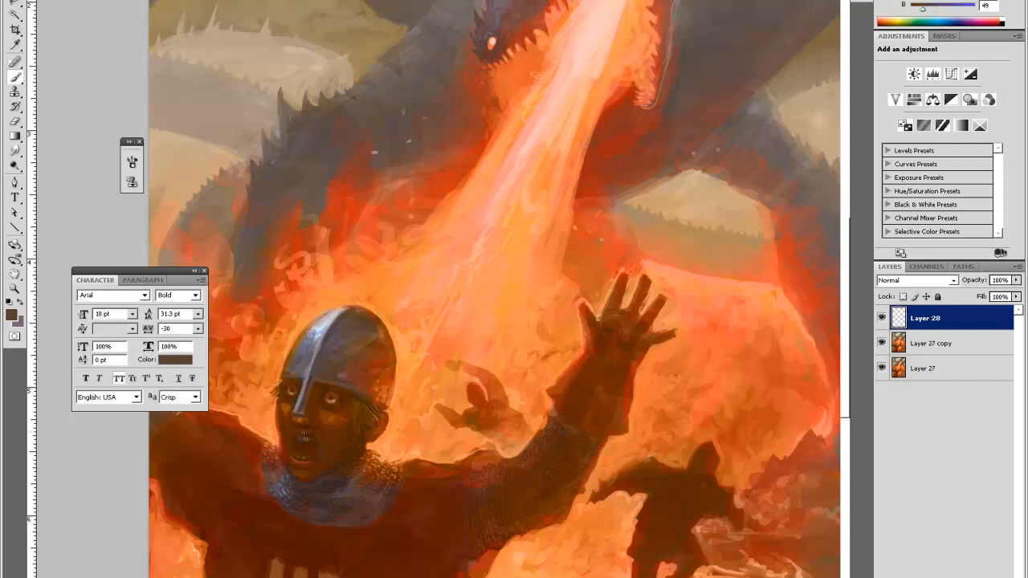
alt+click(307, 453)
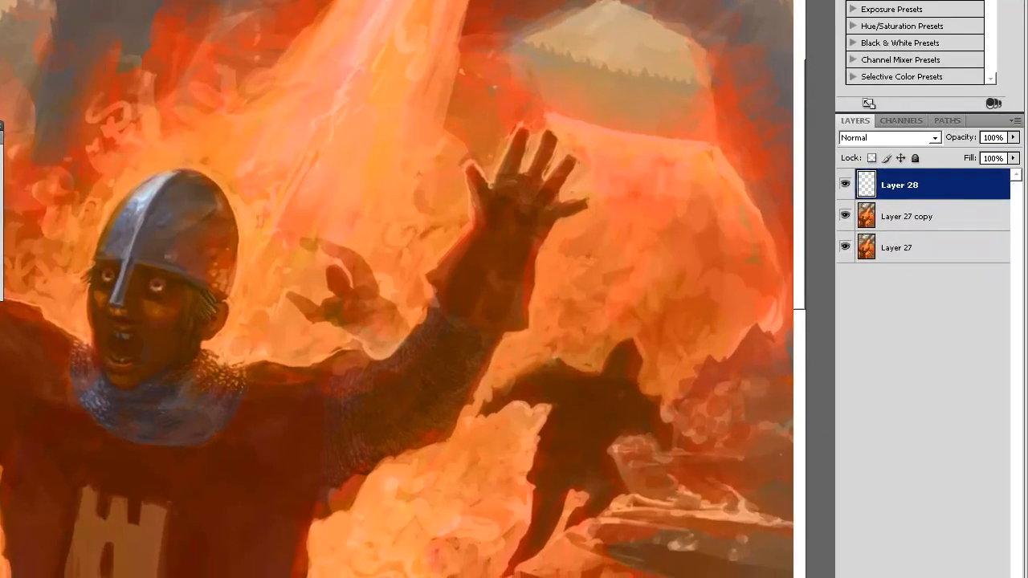
Set the foreground colour to the light tan a77c55 for painting the knight's upper teeth
click(11, 315)
click(484, 258)
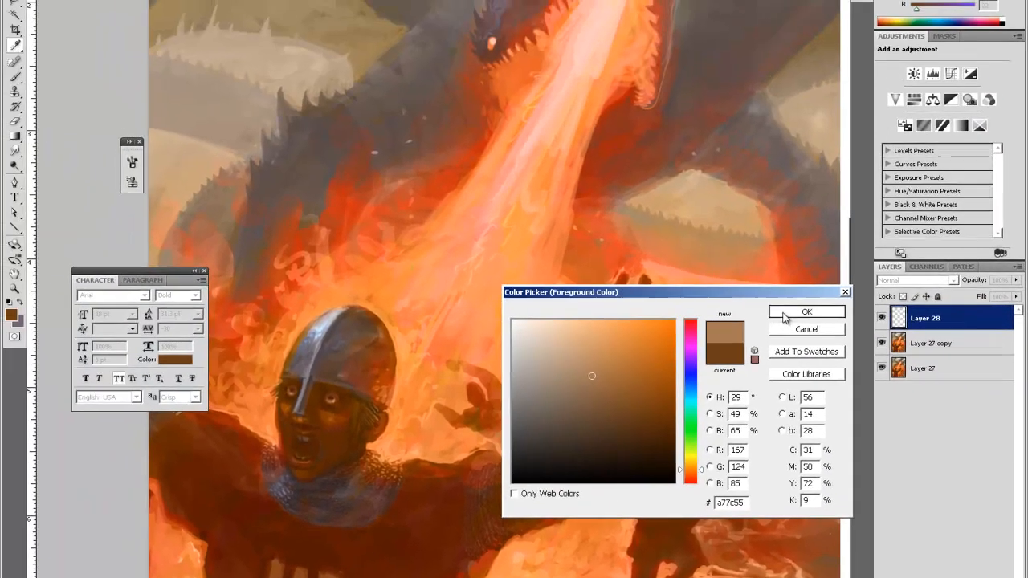
click(751, 175)
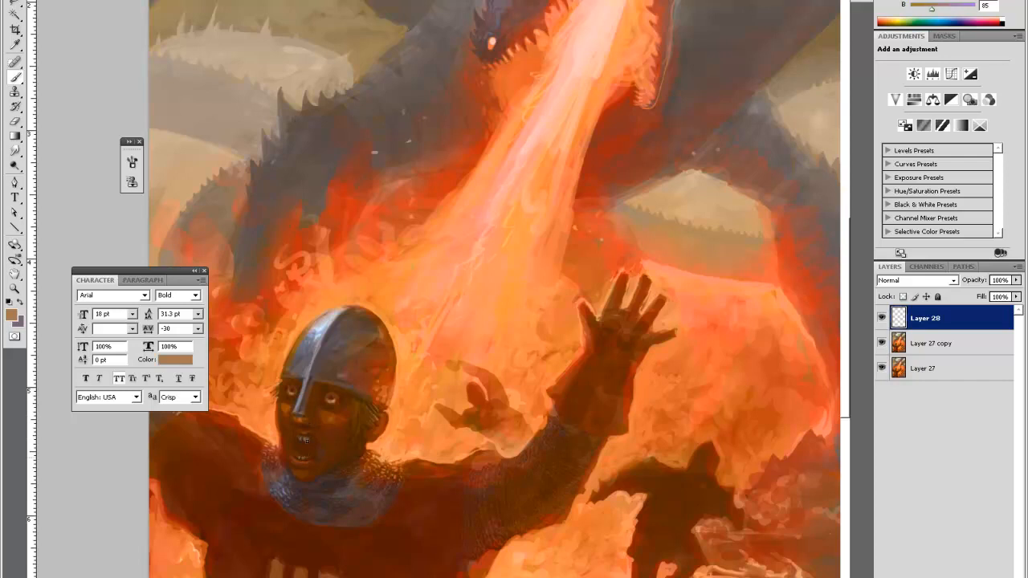
Sample dark browns from beneath the helmet rim and the cheek to refine the shading of the knight's face
key(i)
click(294, 387)
key(b)
key(i)
click(358, 433)
key(b)
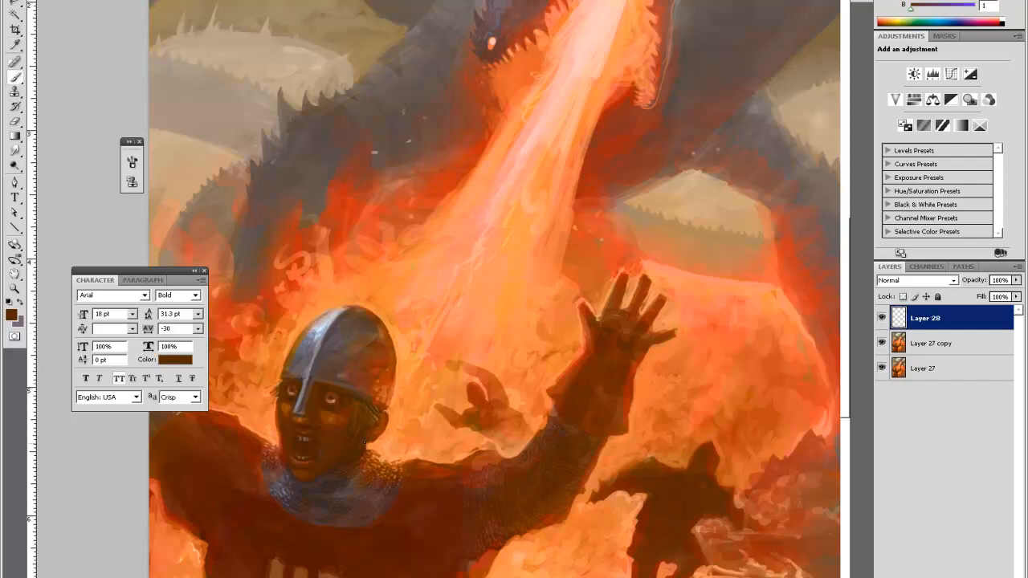
Touch up the knight's eyes and brow with reddish and orange browns sampled around them
key(i)
click(327, 400)
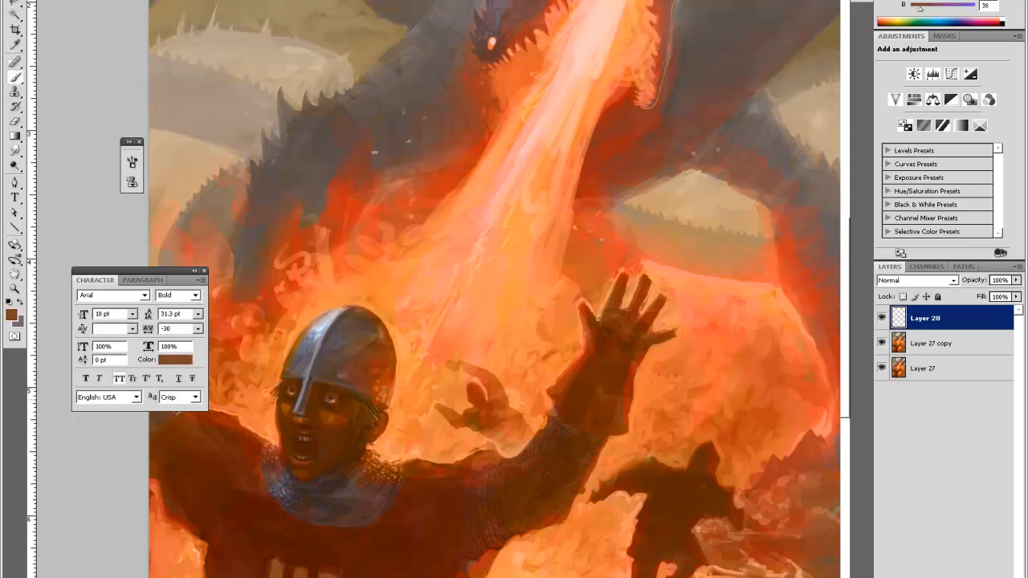
key(i)
click(294, 389)
key(b)
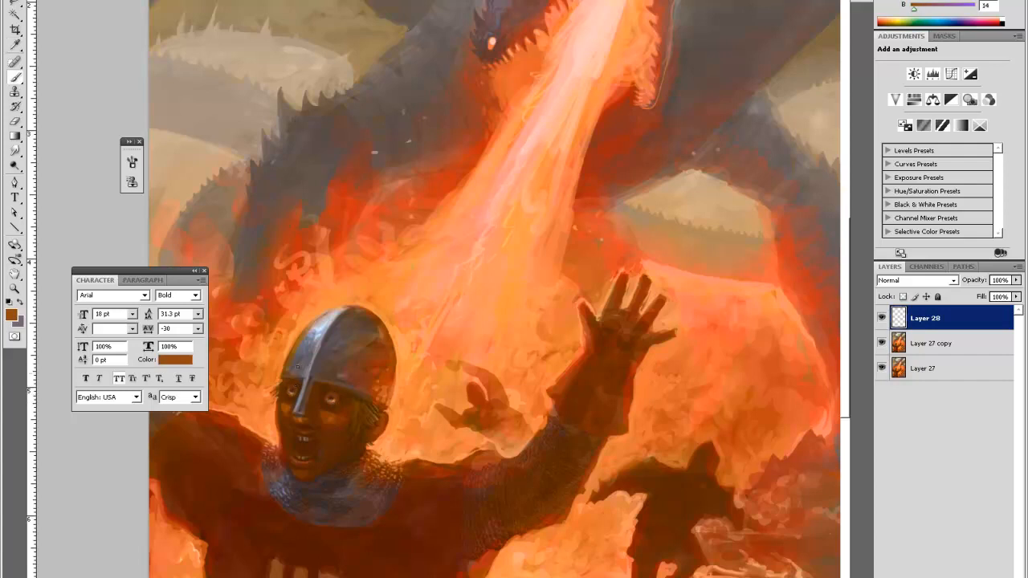
Shade the knight's mouth and jaw with dark tones sampled near the chin and mail collar
key(i)
click(290, 465)
key(b)
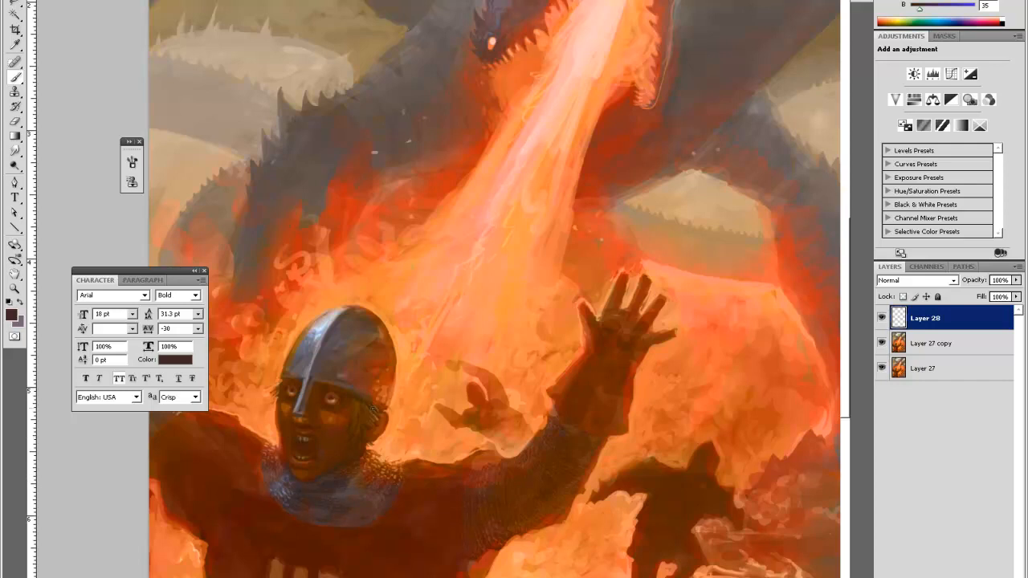
alt+click(345, 477)
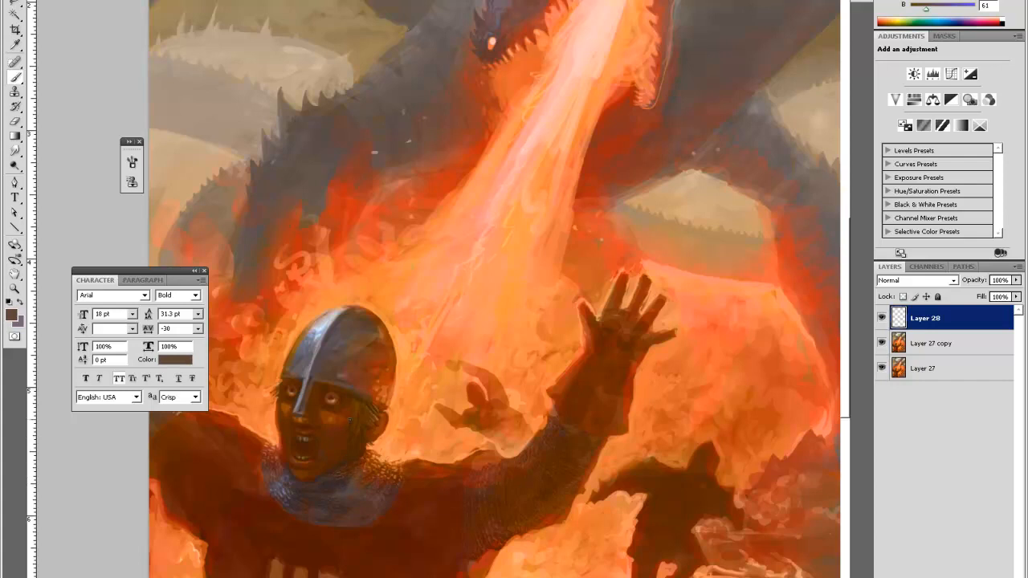
alt+click(318, 474)
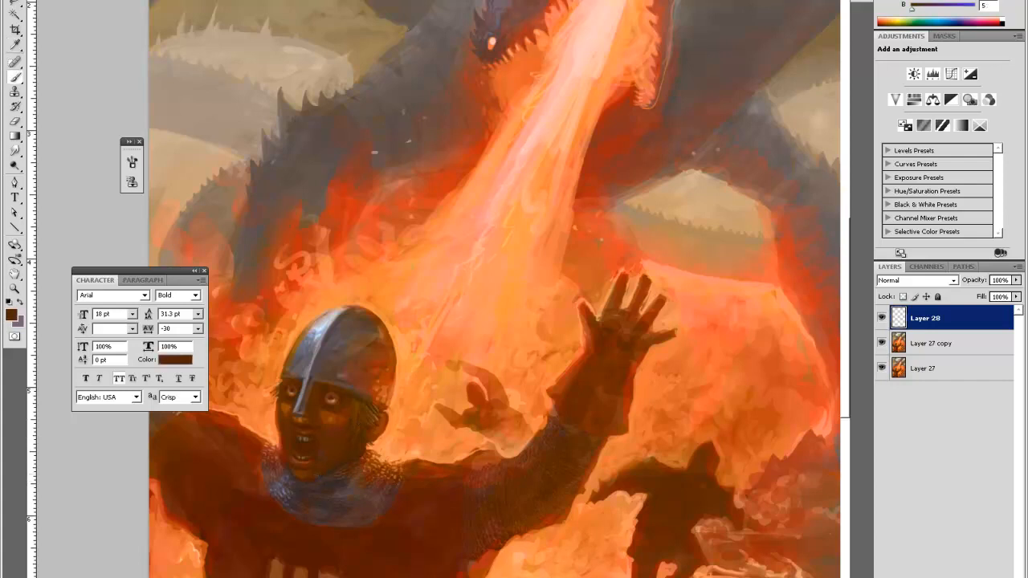
Brush warm orange-brown tones sampled from the nose and cheek onto the area between the knight's nose and mouth
key(alt)
alt+click(305, 418)
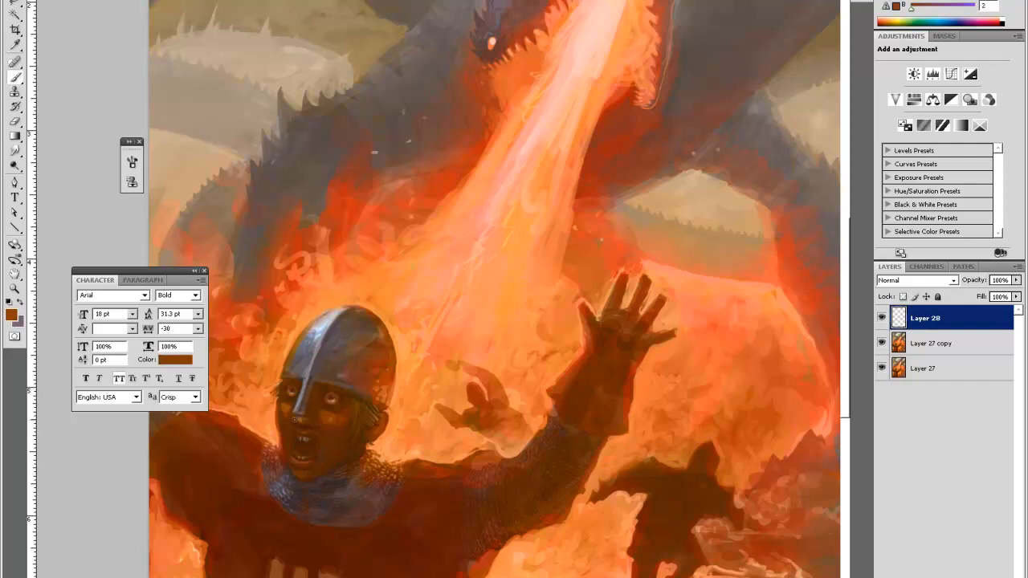
alt+click(288, 413)
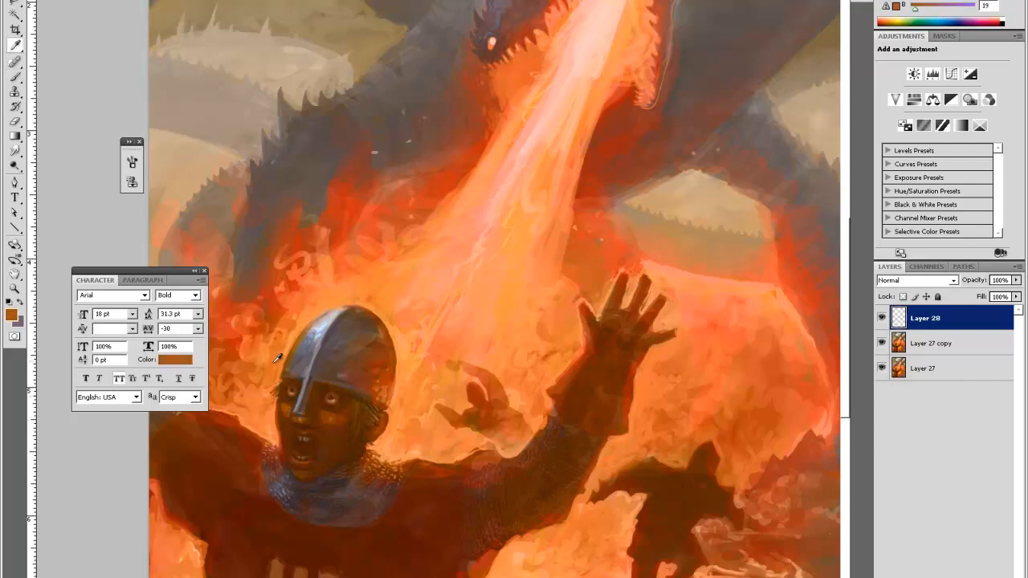
alt+click(296, 426)
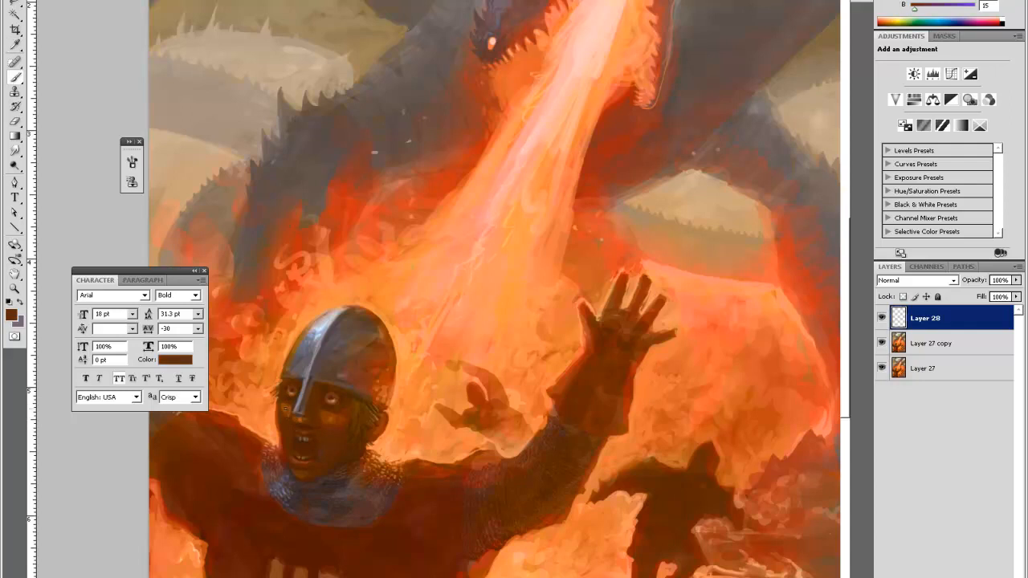
click(288, 417)
Blend the knight's cheek and upper lip with dark browns sampled from the cheek, helmet rim and mouth
alt+click(337, 431)
key(alt)
alt+click(289, 387)
key(alt)
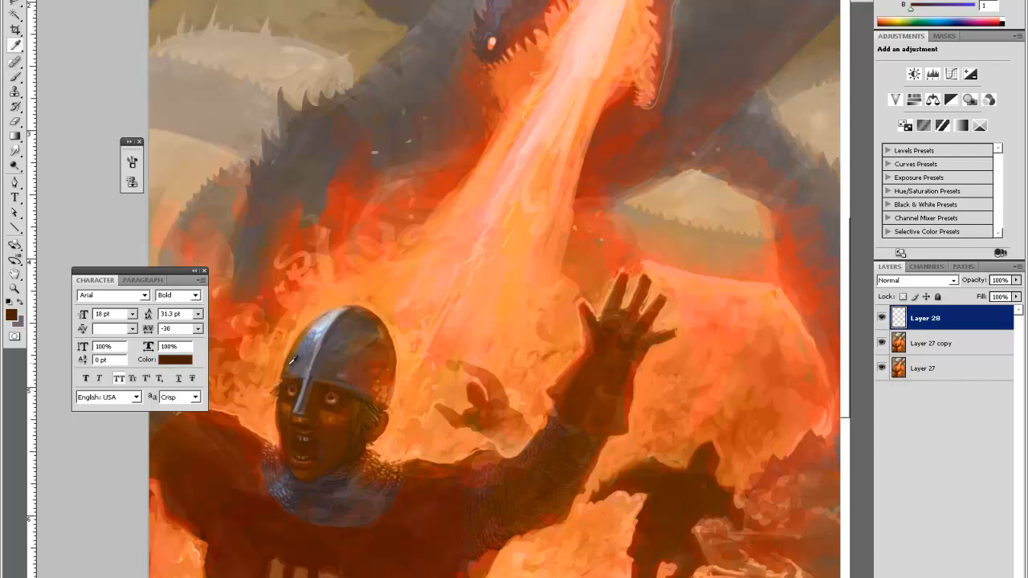
alt+click(299, 438)
alt+click(294, 426)
key(alt)
Refine the shading around the knight's nose guard and nostrils with sampled browns and check the face against the whole painting
alt+click(313, 394)
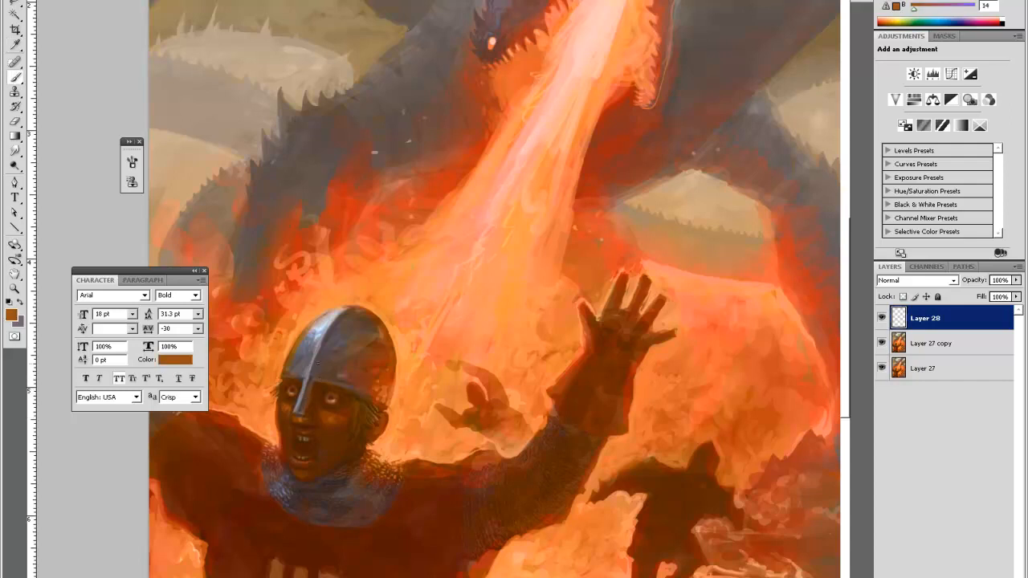
alt+click(312, 388)
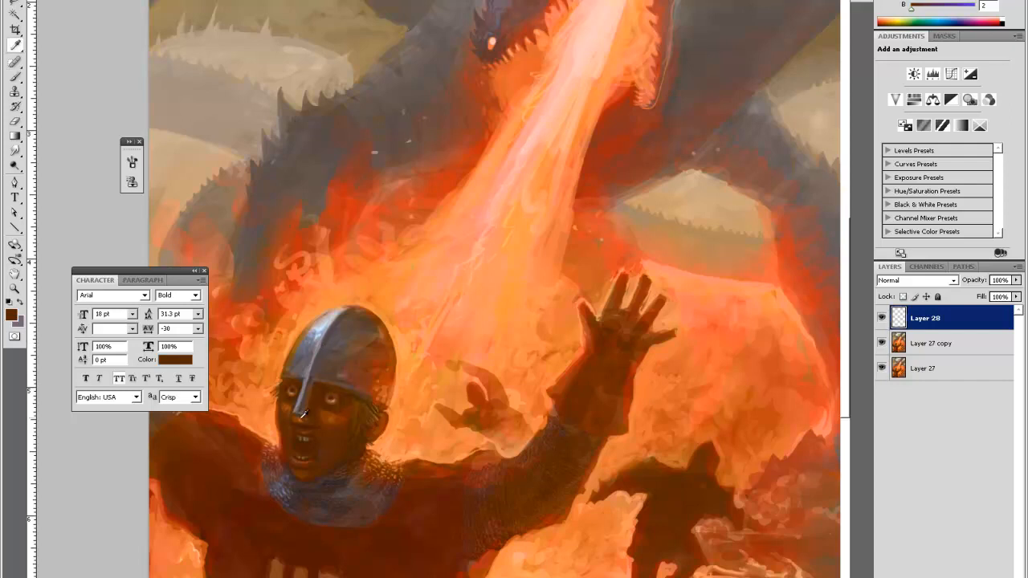
alt+click(299, 414)
alt+click(296, 420)
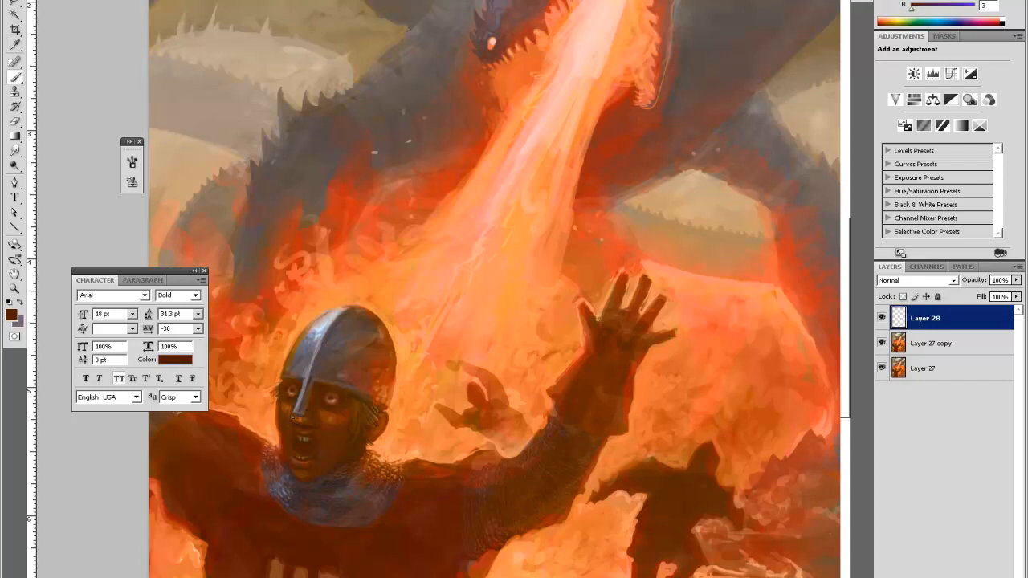
key(alt)
key(ctrl+minus)
key(ctrl+minus)
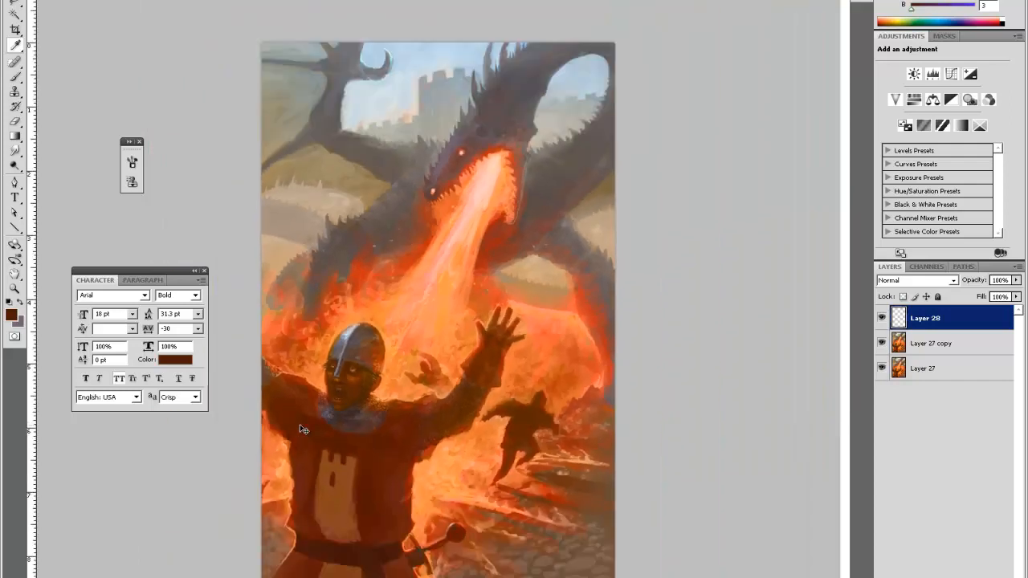
key(z)
click(444, 573)
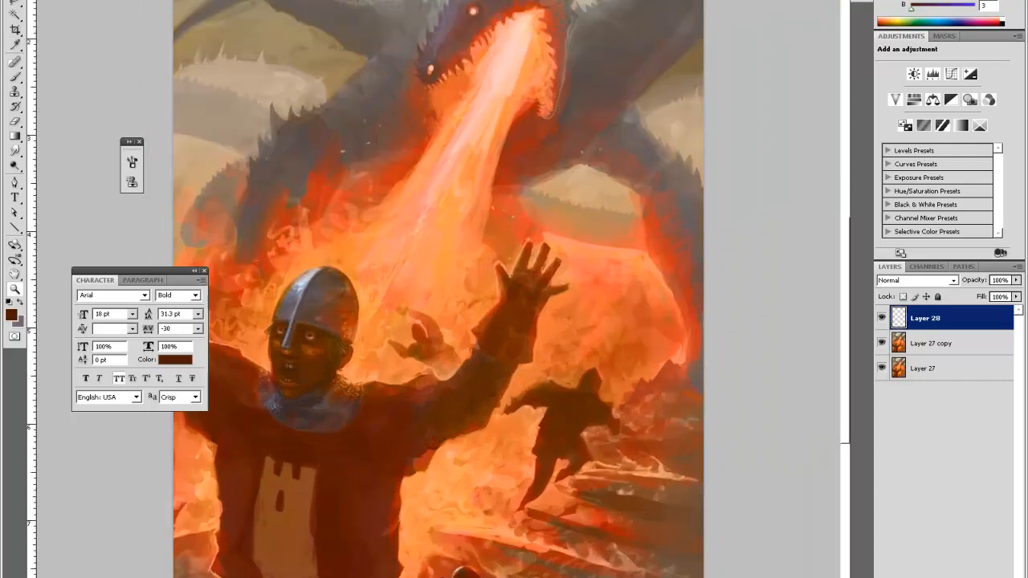
Paint dark brown tones sampled around the sword hilt along its grip, crossguard and pommel
click(444, 573)
drag(441, 576, 456, 436)
click(451, 471)
click(463, 461)
key(b)
drag(462, 464, 447, 464)
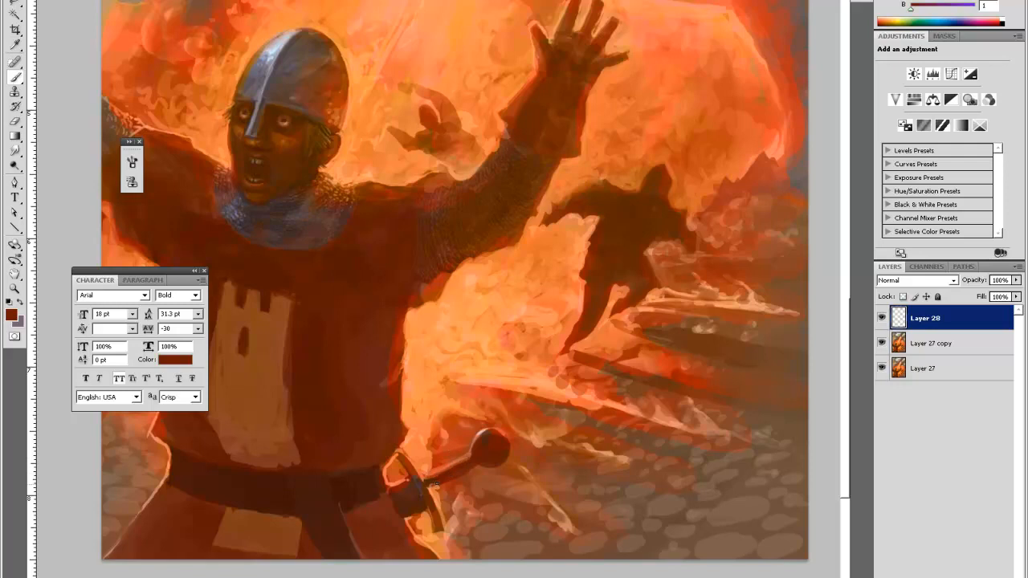
alt+click(418, 484)
alt+click(483, 441)
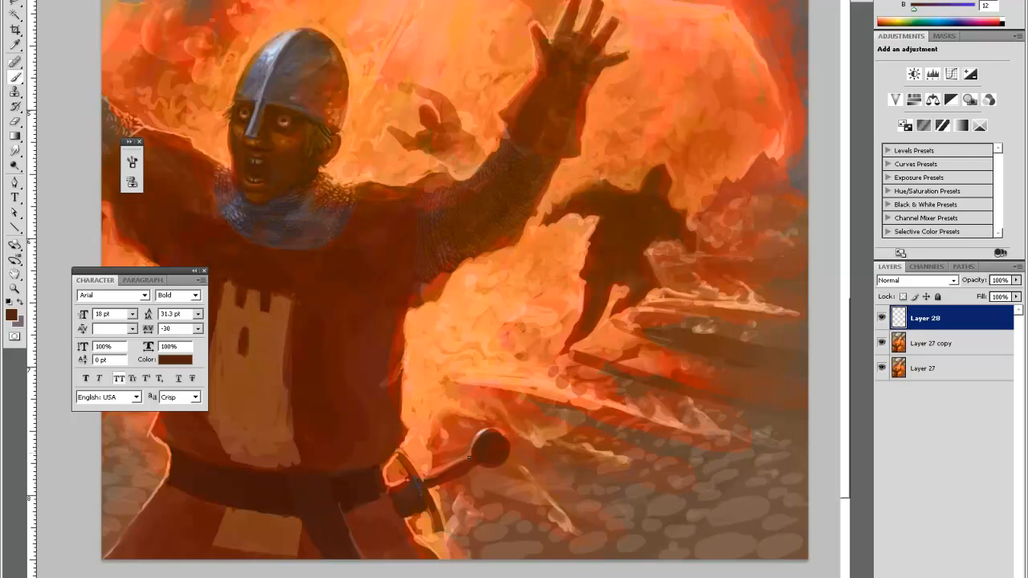
Paint reddish and orange edge light around the sword's pommel and grip with colours sampled from the hilt and nearby fire
alt+click(431, 477)
alt+click(489, 423)
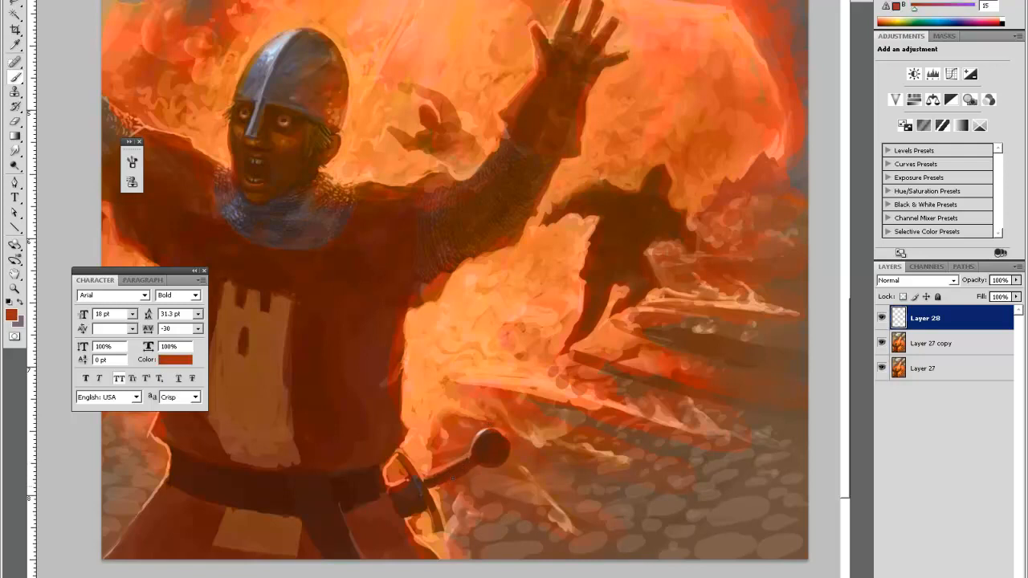
alt+click(442, 483)
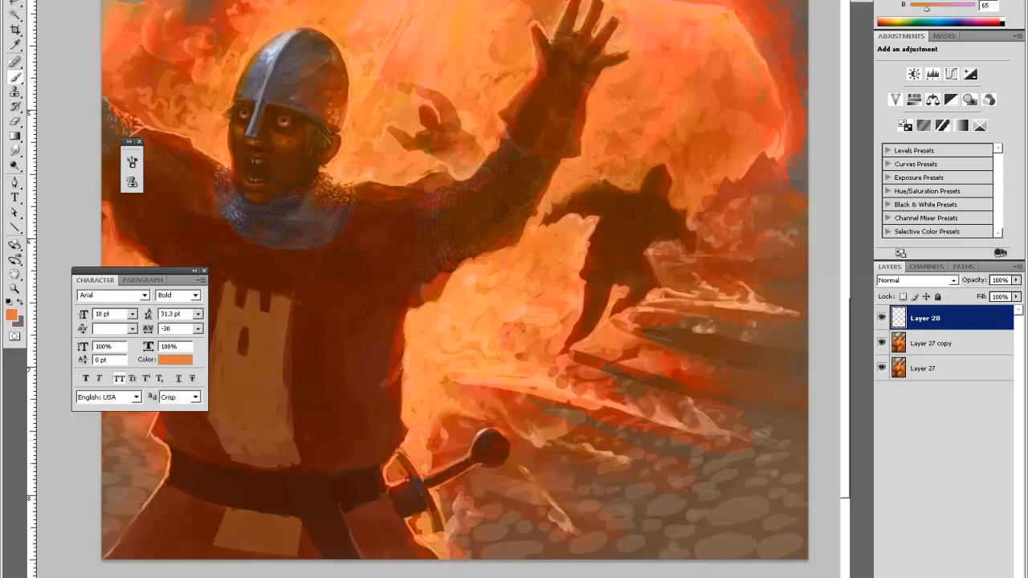
alt+click(439, 491)
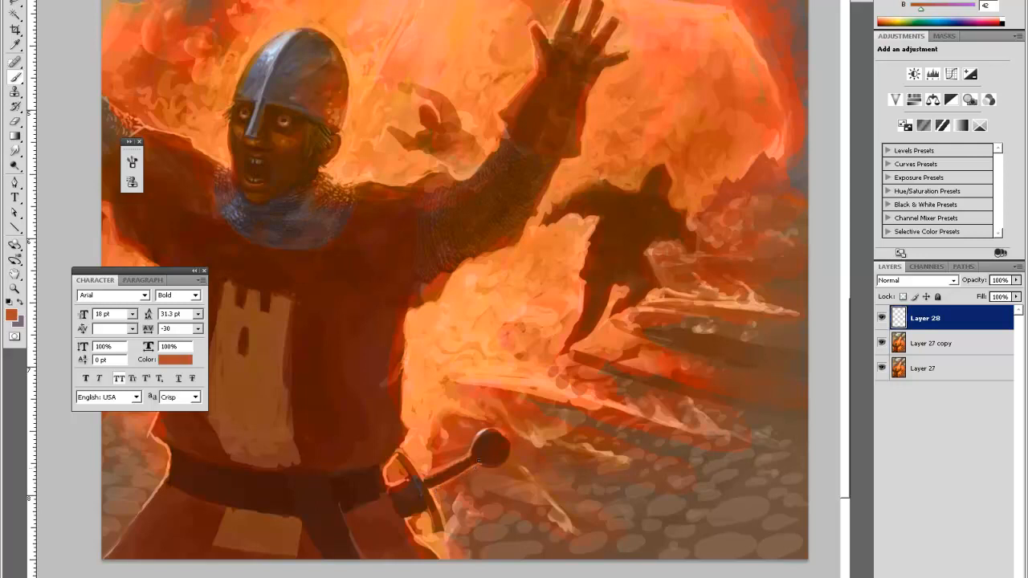
alt+click(474, 438)
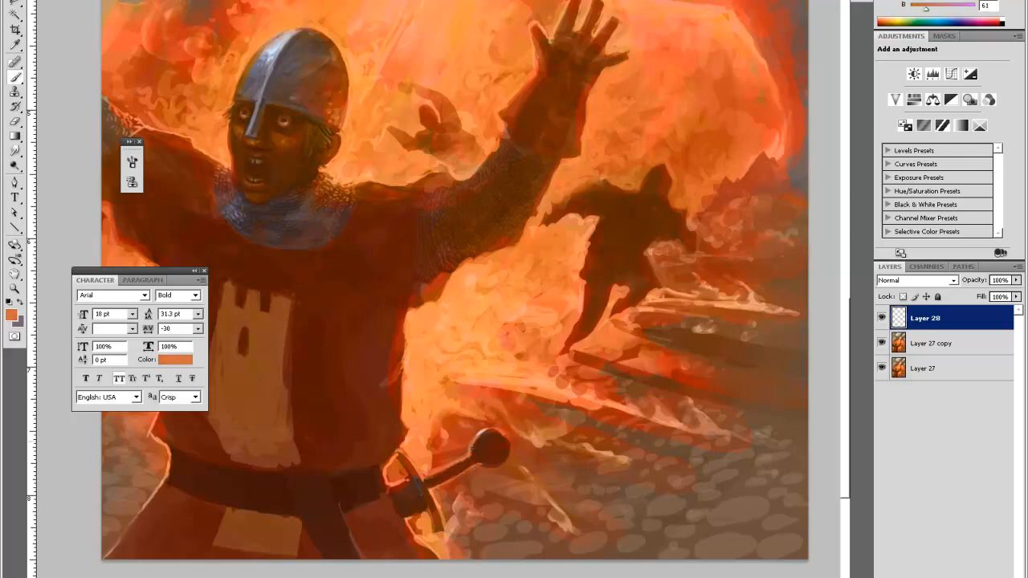
alt+click(448, 463)
click(429, 464)
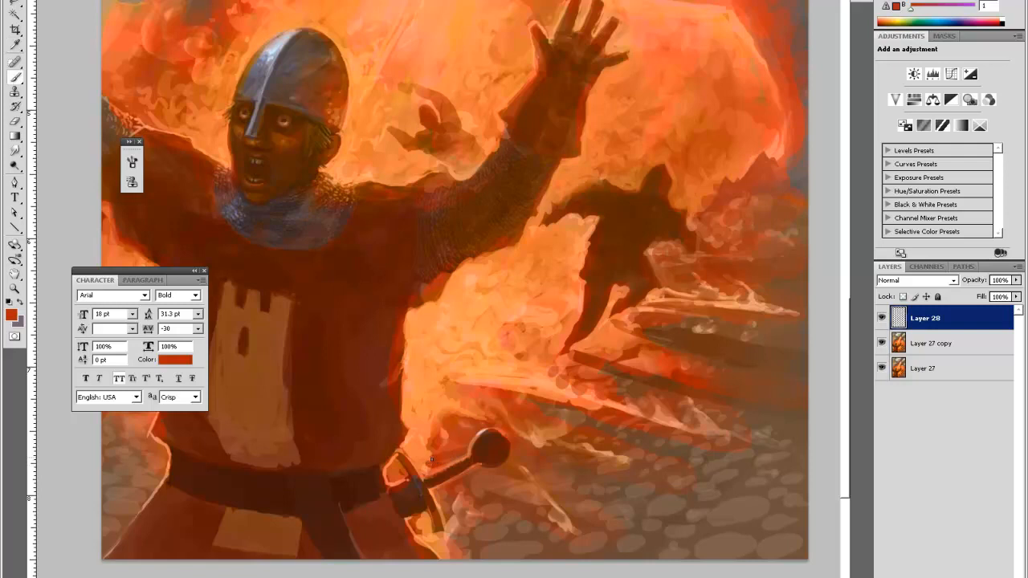
Paint sampled fire oranges around the upper part of the sword's crossguard and set the layer's opacity to 100%
key(i)
key(5)
click(425, 456)
click(399, 467)
key(b)
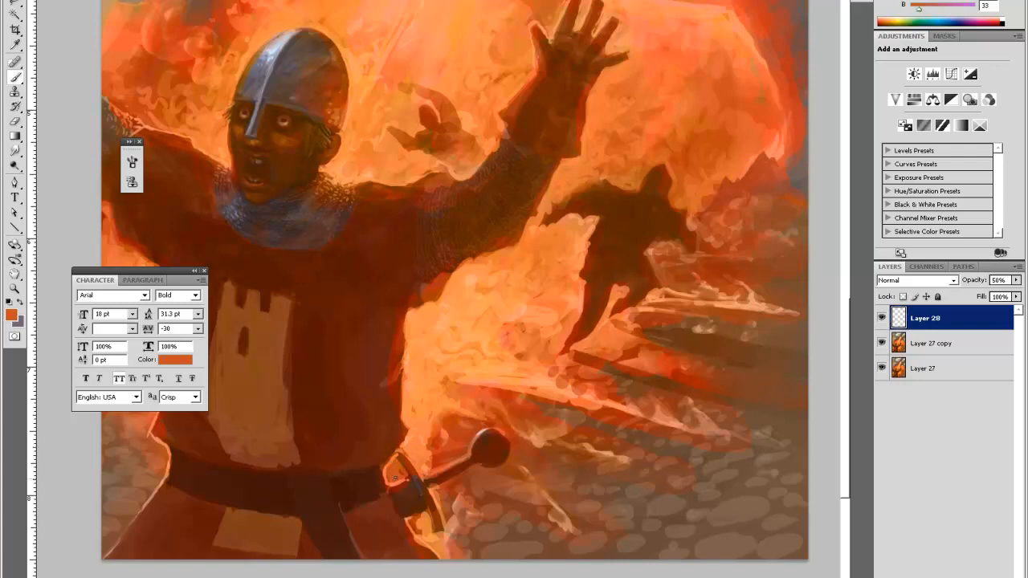
drag(394, 477, 386, 472)
alt+click(388, 472)
drag(974, 282, 1016, 281)
alt+click(399, 452)
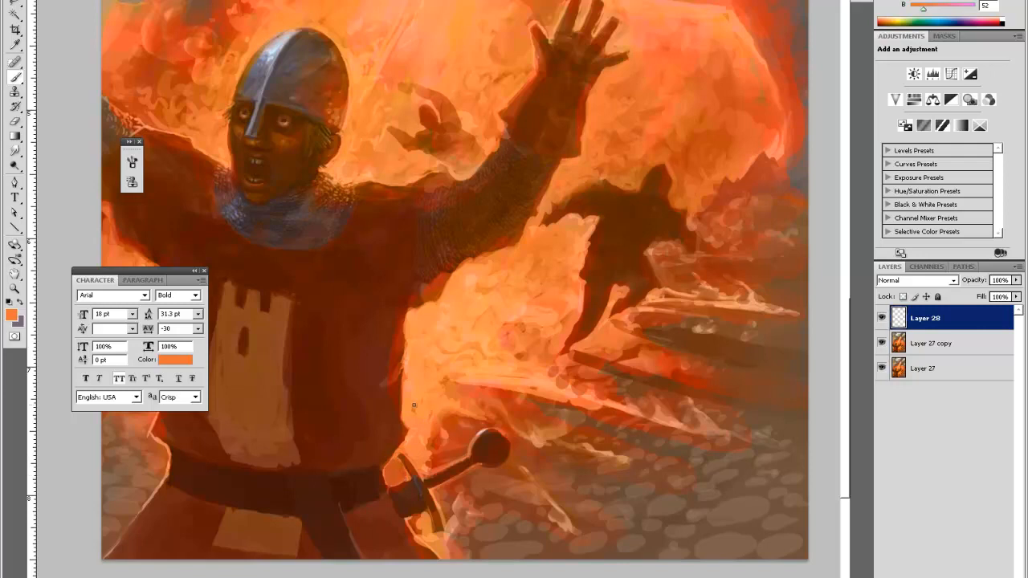
Touch up the lower crossguard and the area beside the belt with sampled orange tones
drag(406, 518, 424, 511)
alt+click(424, 517)
alt+click(424, 516)
alt+click(386, 482)
alt+click(387, 485)
key(alt)
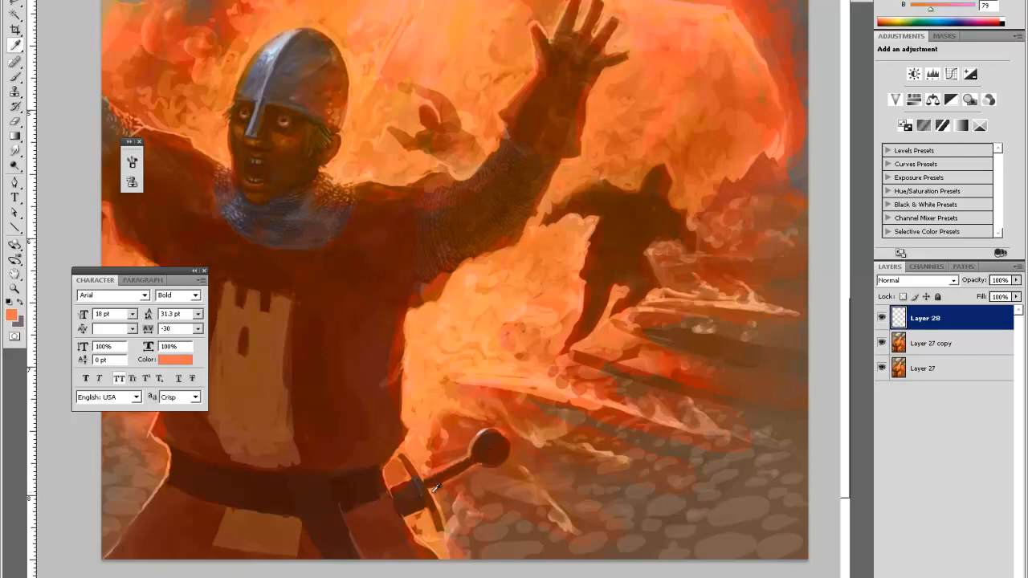
Merge all the painting's layers into a single layer
shift+click(932, 347)
click(922, 370)
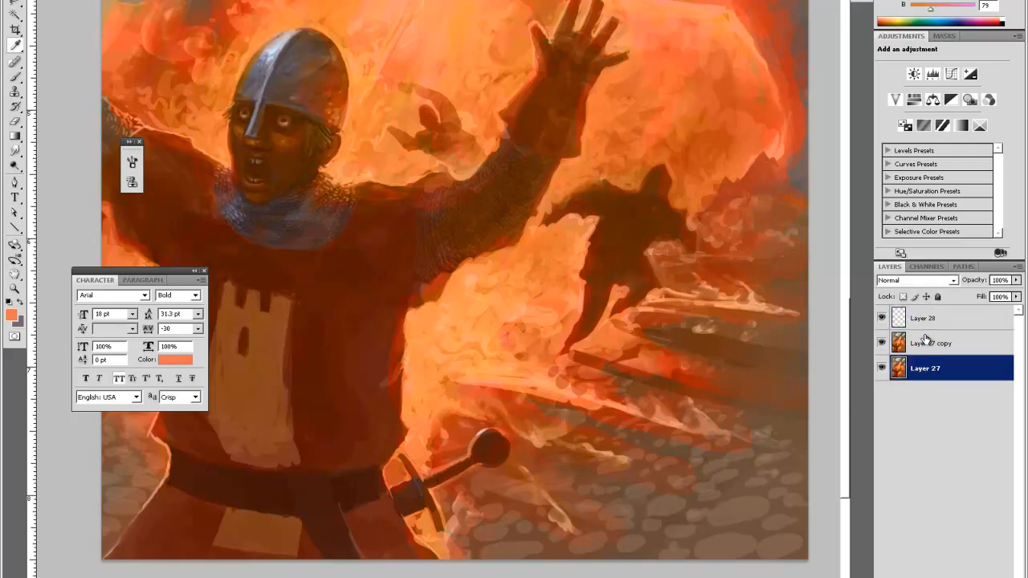
key(ctrl+shift+e)
Copy the lassoed sword grip and pommel to a new layer, shift it slightly, and merge it with the painting
key(l)
mouse_move(425, 482)
mouse_down()
mouse_move(442, 502)
mouse_move(508, 469)
mouse_move(500, 411)
mouse_move(413, 443)
mouse_move(422, 475)
mouse_up()
key(ctrl+j)
drag(493, 456, 499, 473)
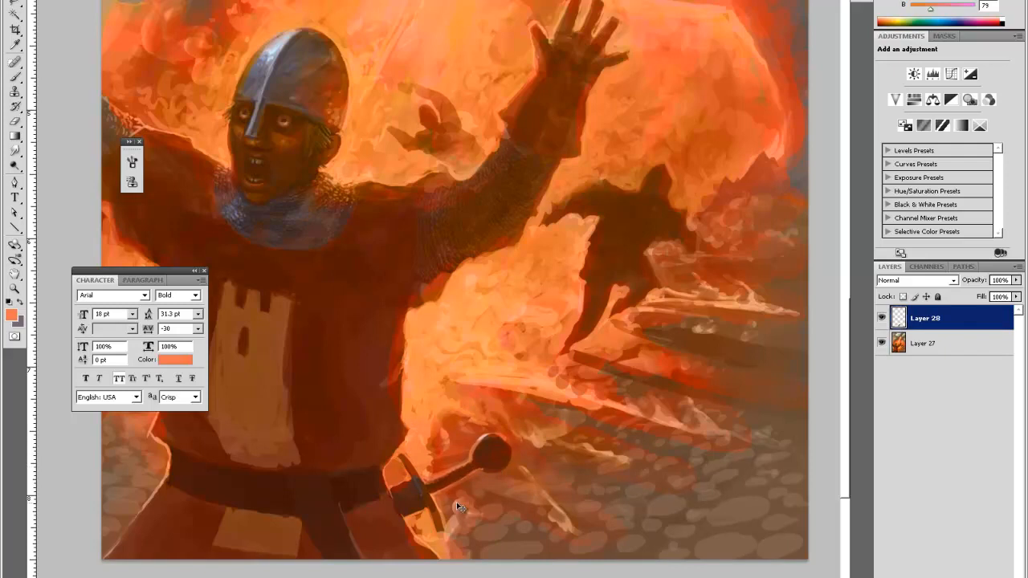
shift+click(962, 343)
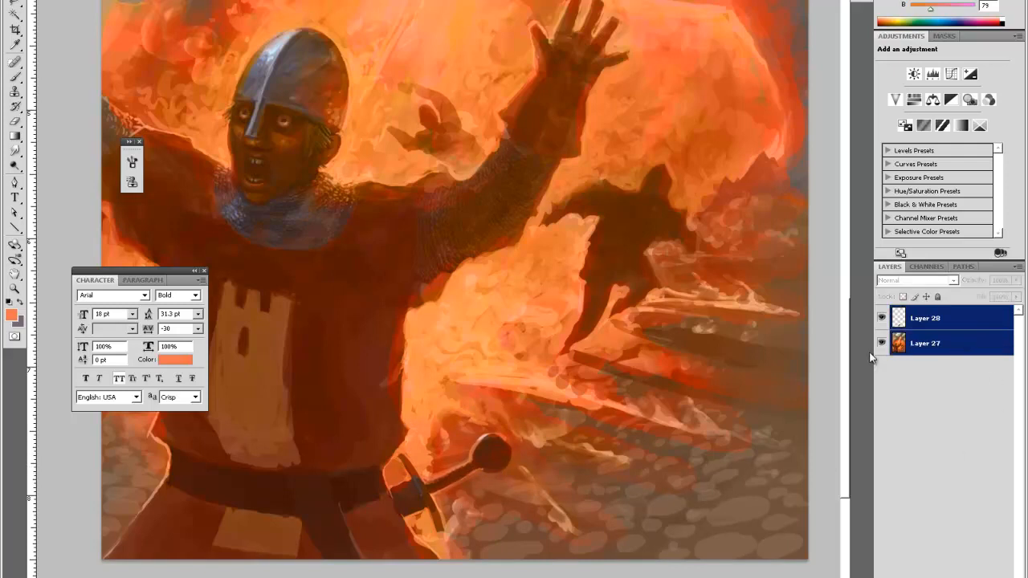
key(ctrl+e)
Brush dark brown sampled beside the hilt onto the upper part of the sword's crossguard
key(z)
click(565, 498)
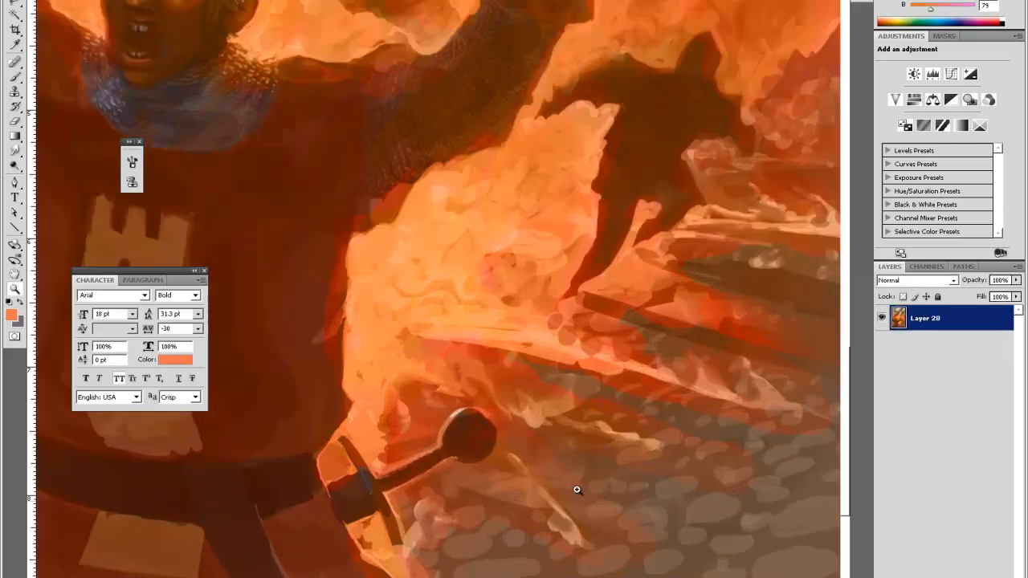
key(i)
click(379, 498)
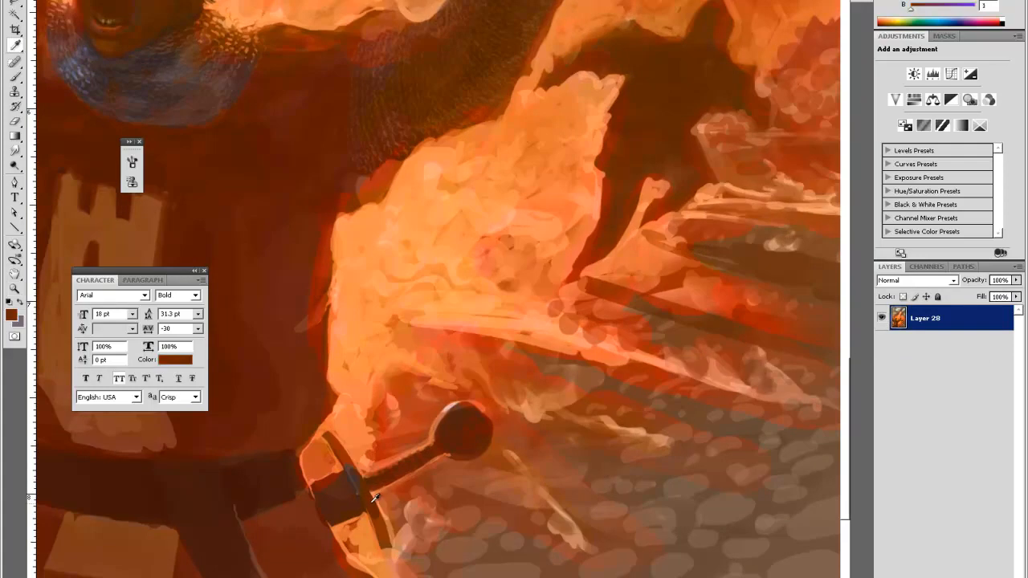
key(b)
drag(347, 455, 354, 470)
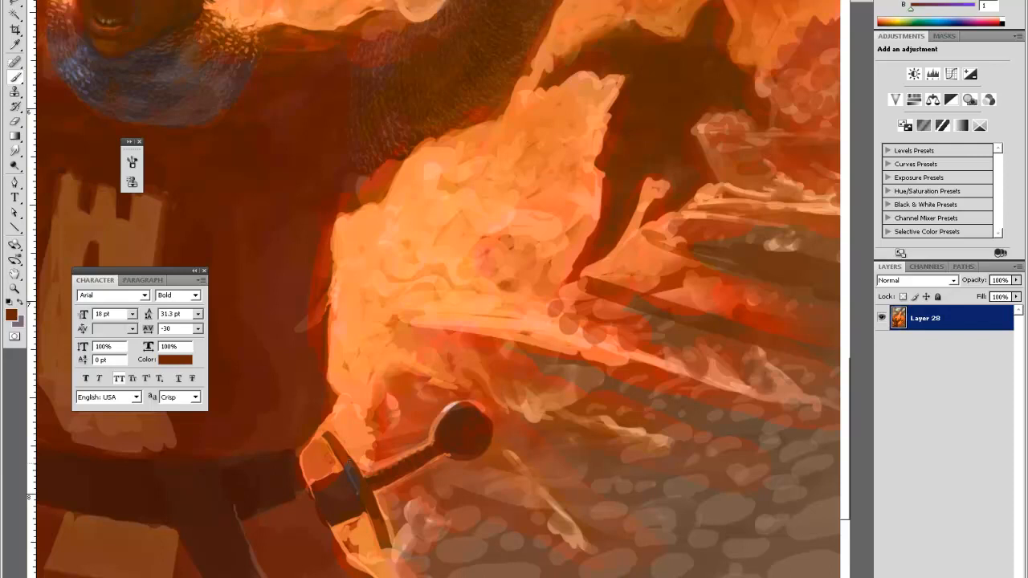
Refine the crossguard's edges with colours sampled from the fire, the guard and the dark base of the grip
key(c)
key(i)
click(342, 459)
key(b)
key(i)
click(351, 473)
key(b)
key(i)
click(325, 483)
key(b)
Clean up the outline where the sword's grip meets the pommel with colours sampled from the pommel's edge and surroundings
key(i)
click(453, 445)
key(b)
key(i)
click(445, 453)
key(b)
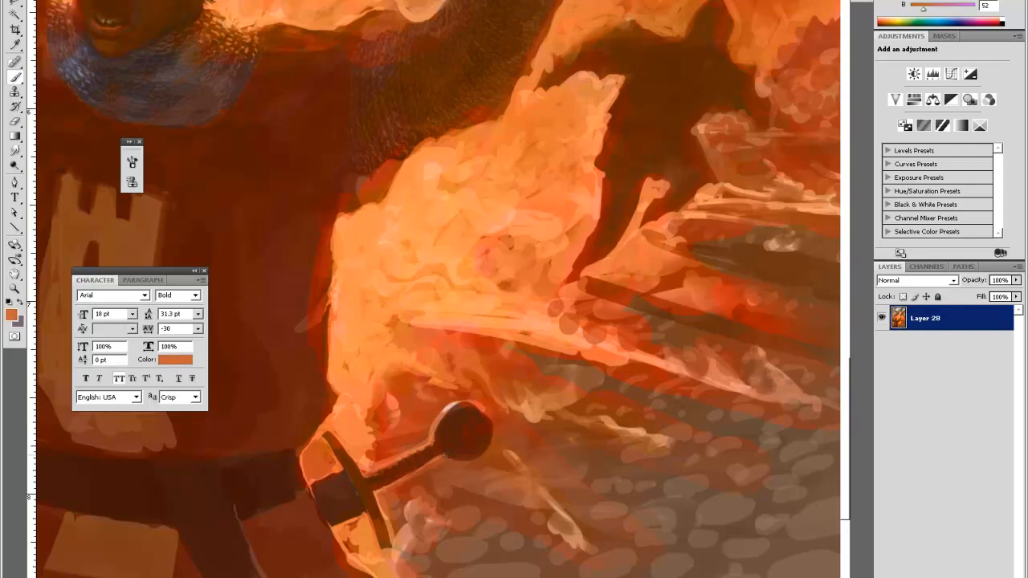
alt+click(430, 431)
key(i)
click(449, 454)
key(b)
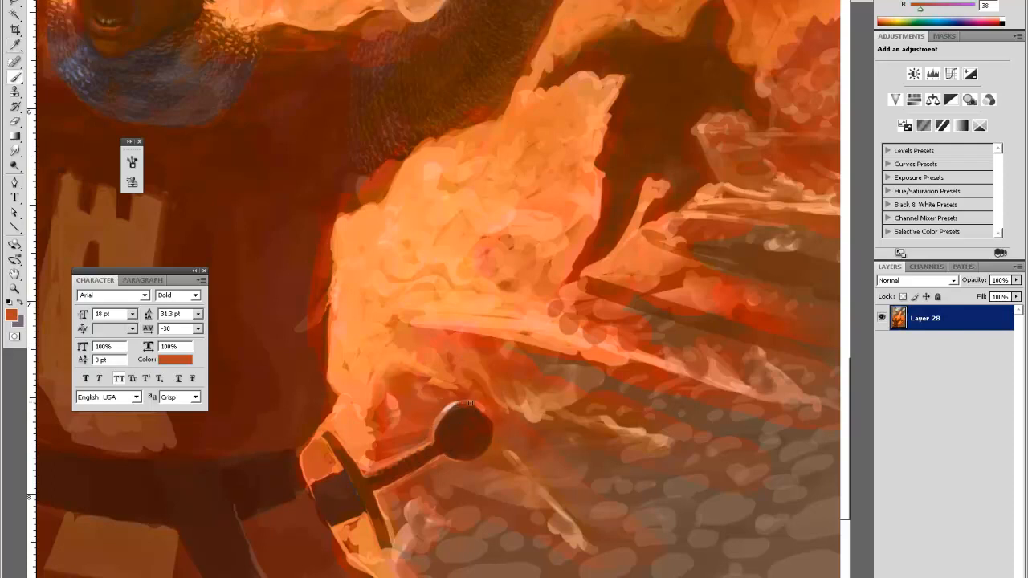
Add bright orange rim light around the pommel and the crossguard's lower tip with colour sampled from the flames
key(i)
click(406, 369)
key(b)
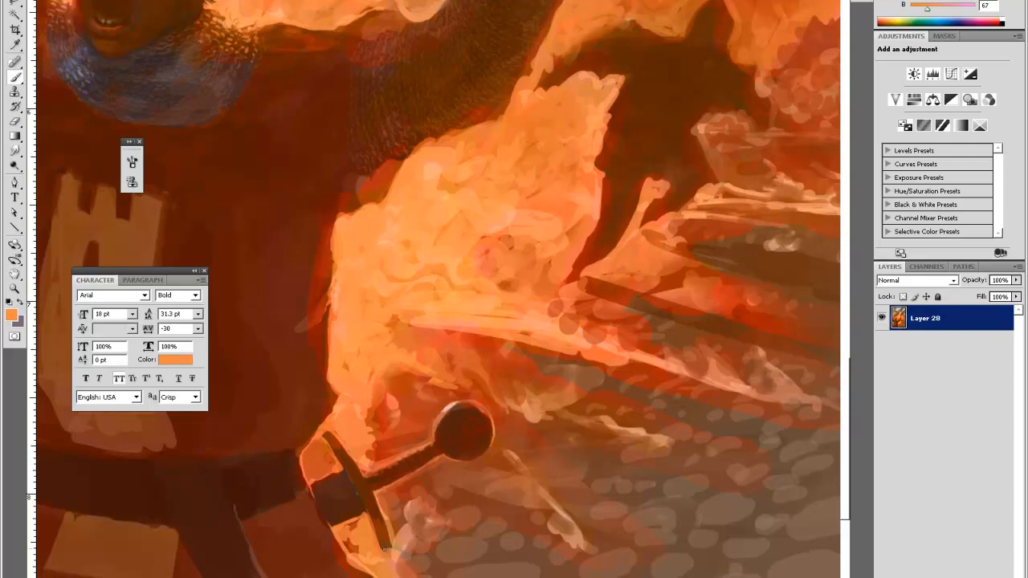
drag(382, 551, 393, 549)
alt+click(305, 454)
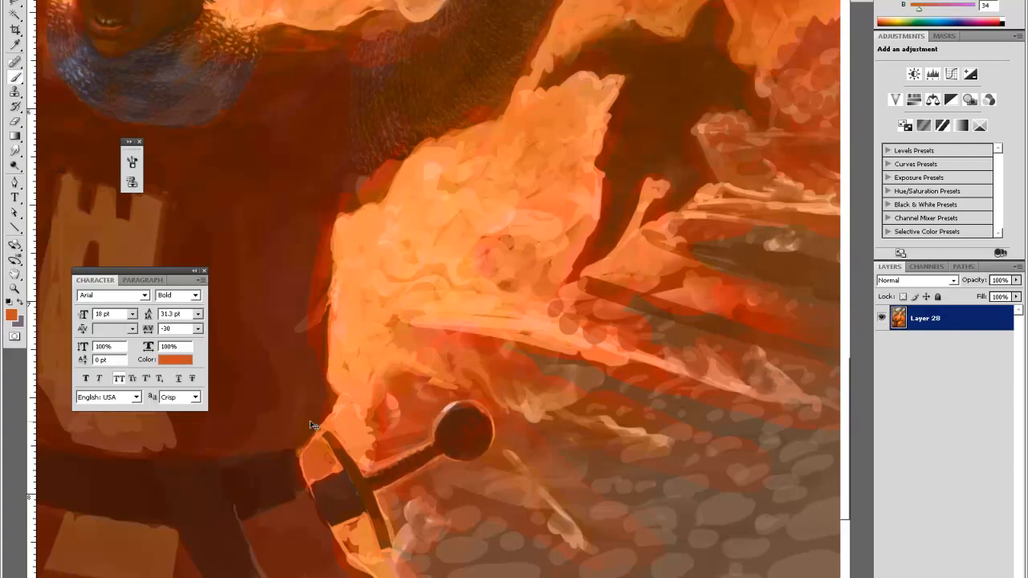
Check the hilt against the whole painting and subtly reshape the sword's pommel with the Liquify filter
key(ctrl+minus)
key(ctrl+minus)
key(ctrl+minus)
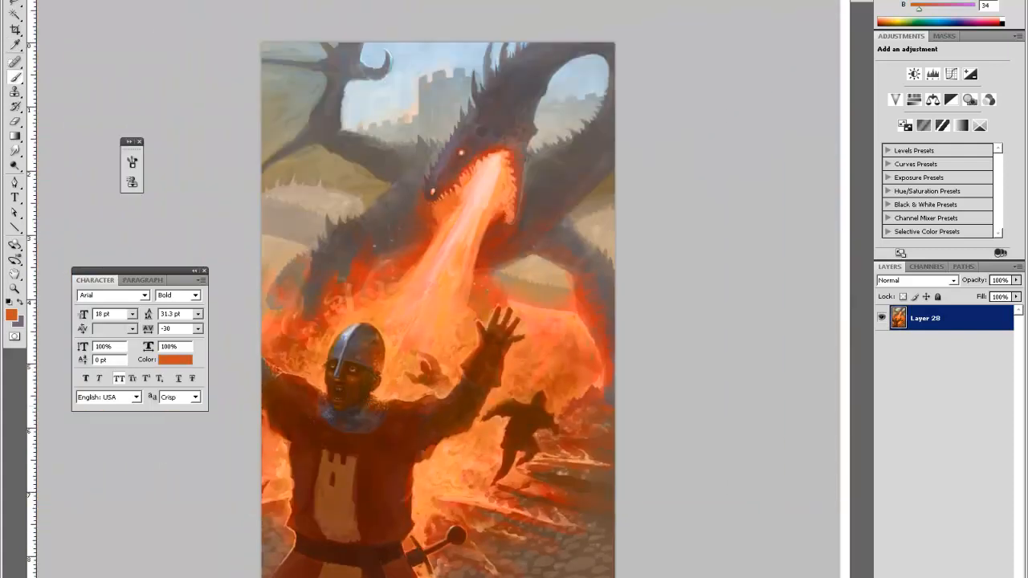
key(z)
click(511, 567)
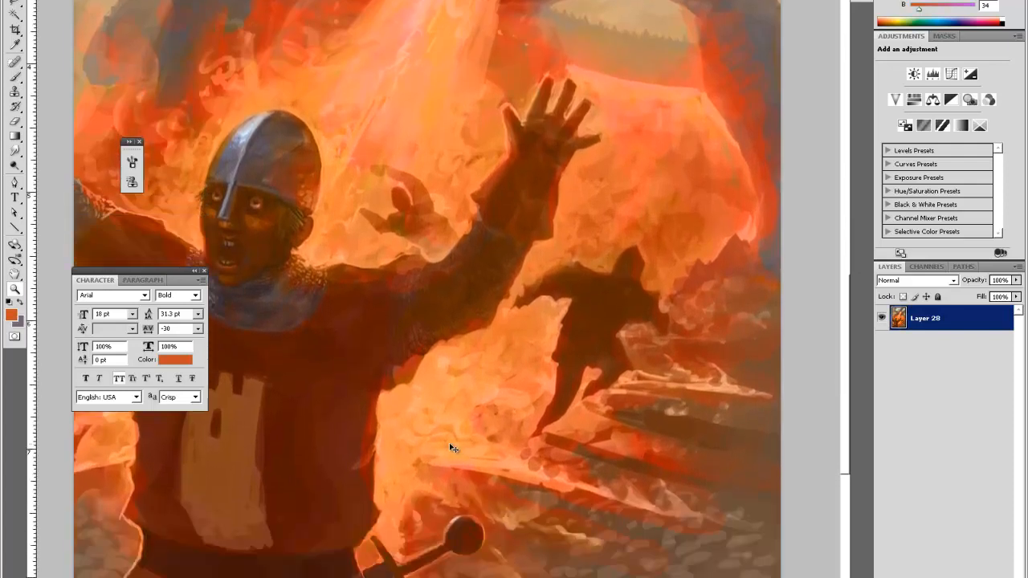
key(ctrl+shift+x)
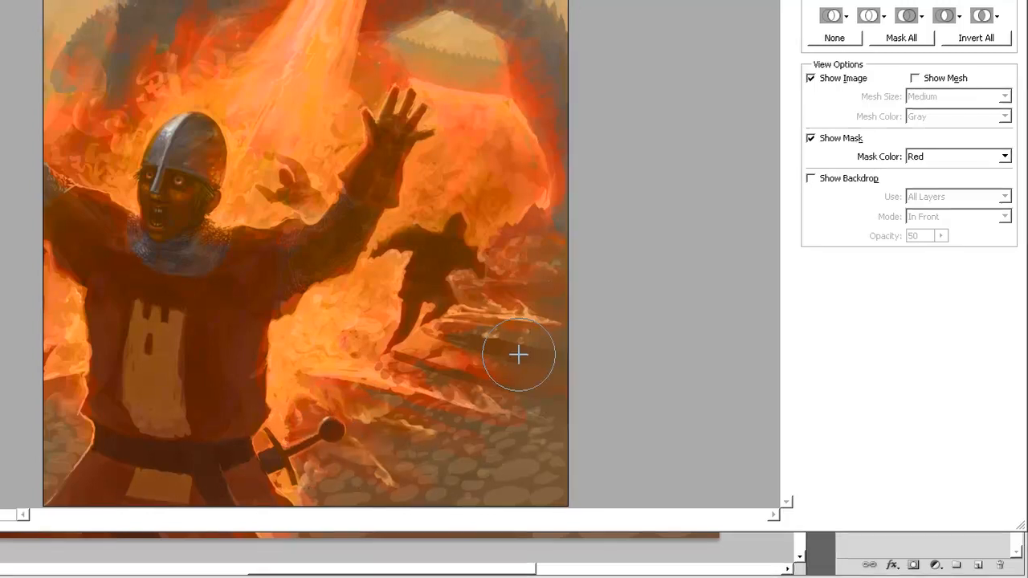
key(Return)
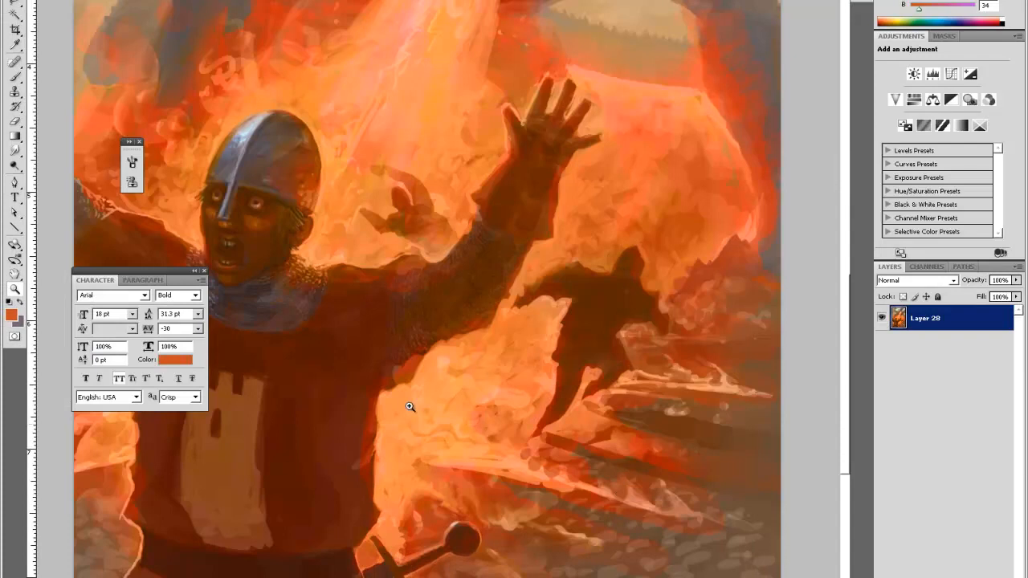
Try brushing grey sampled from the knight's helmet along its front edge, and revert the history to the Liquify state
key(i)
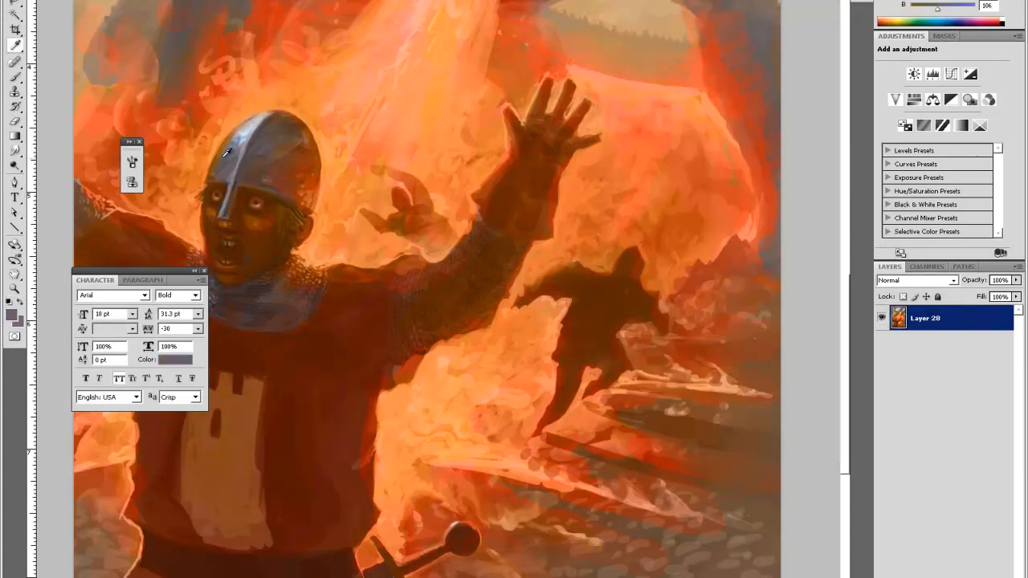
click(223, 158)
key(b)
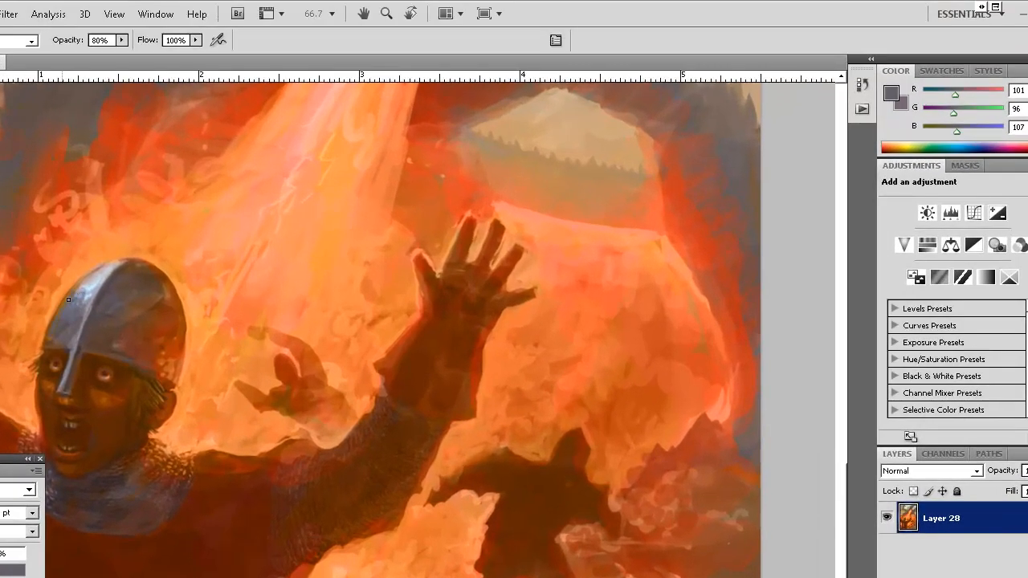
key(u)
key(b)
click(862, 84)
click(797, 130)
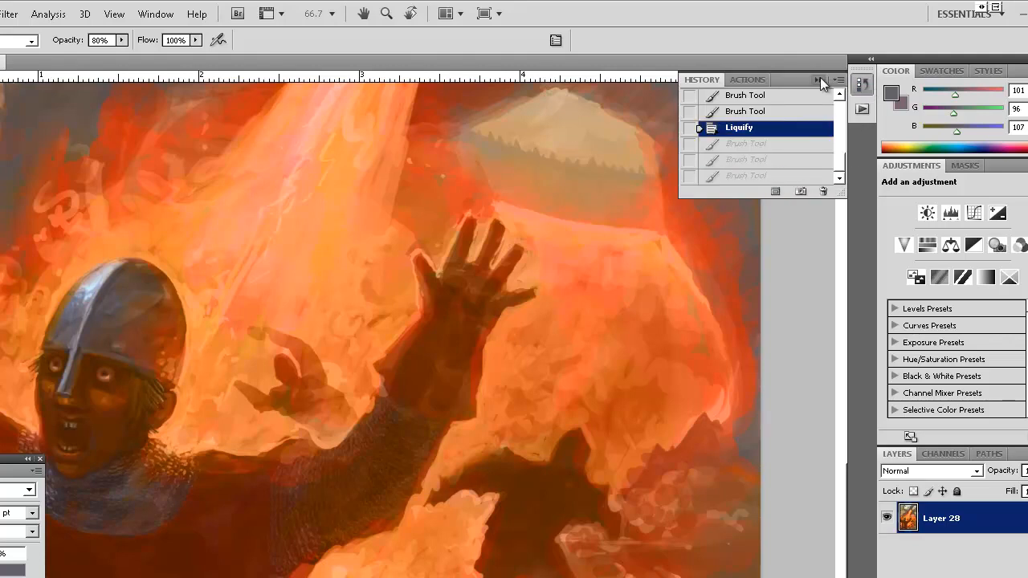
click(820, 79)
Paint along the dragon's back where it meets the pale hill with a colour sampled from that edge
key(ctrl+minus)
key(ctrl+minus)
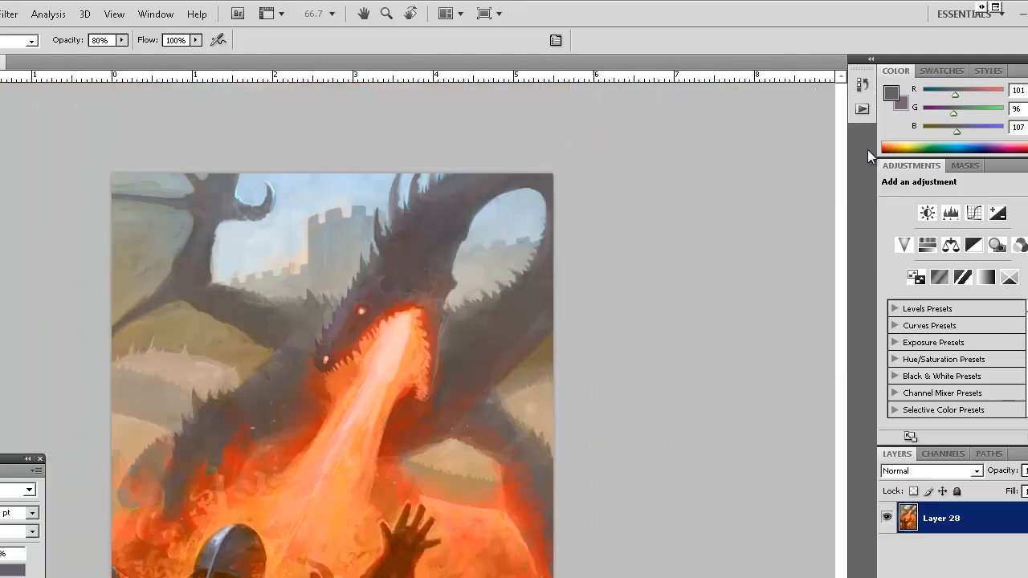
key(z)
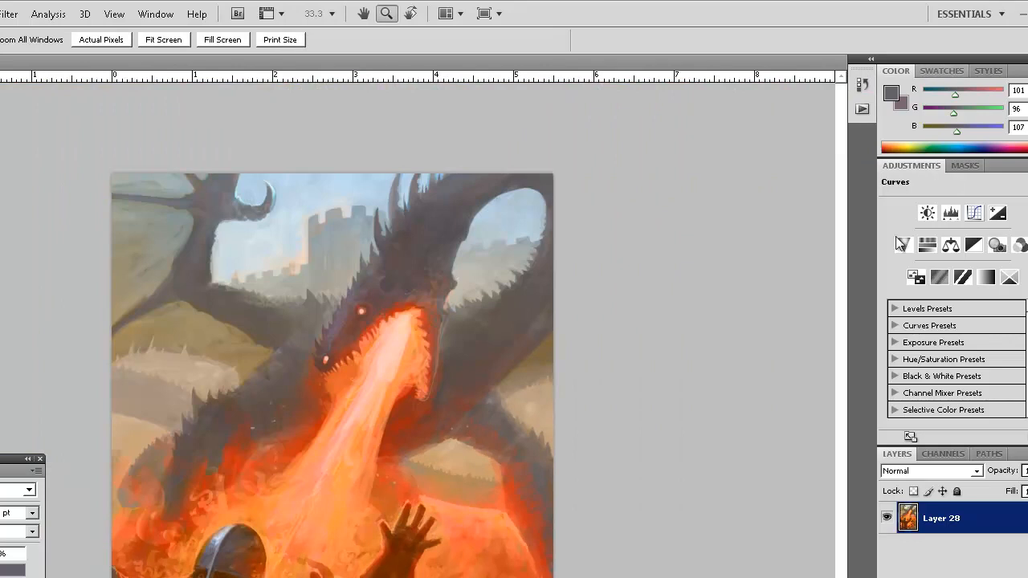
click(454, 222)
key(space)
drag(335, 246, 468, 388)
key(i)
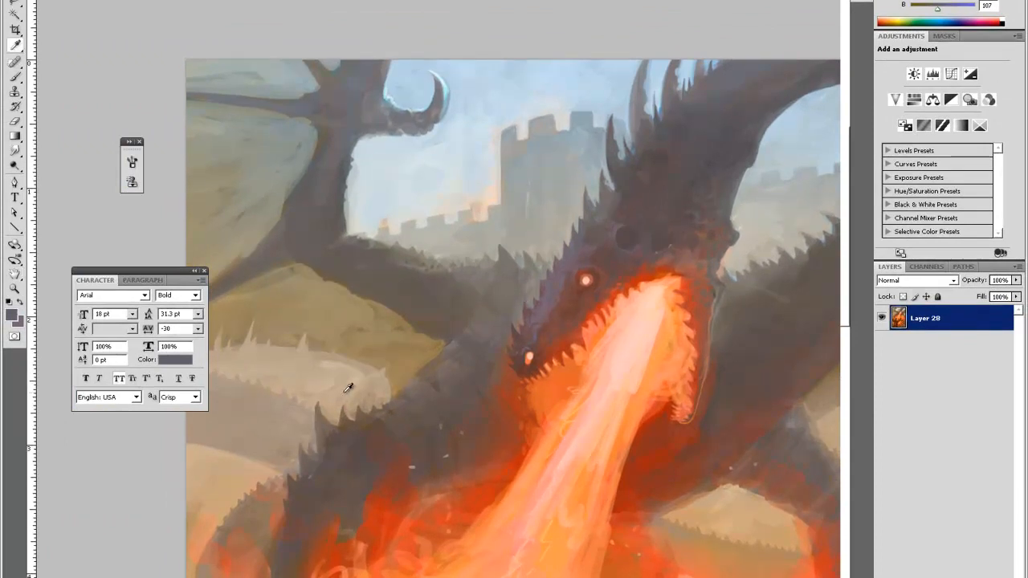
key(b)
alt+click(414, 384)
drag(409, 387, 416, 386)
Blend the spiky edge of the dragon's back with grey-browns sampled from its hide and the hill
alt+click(408, 390)
alt+click(399, 398)
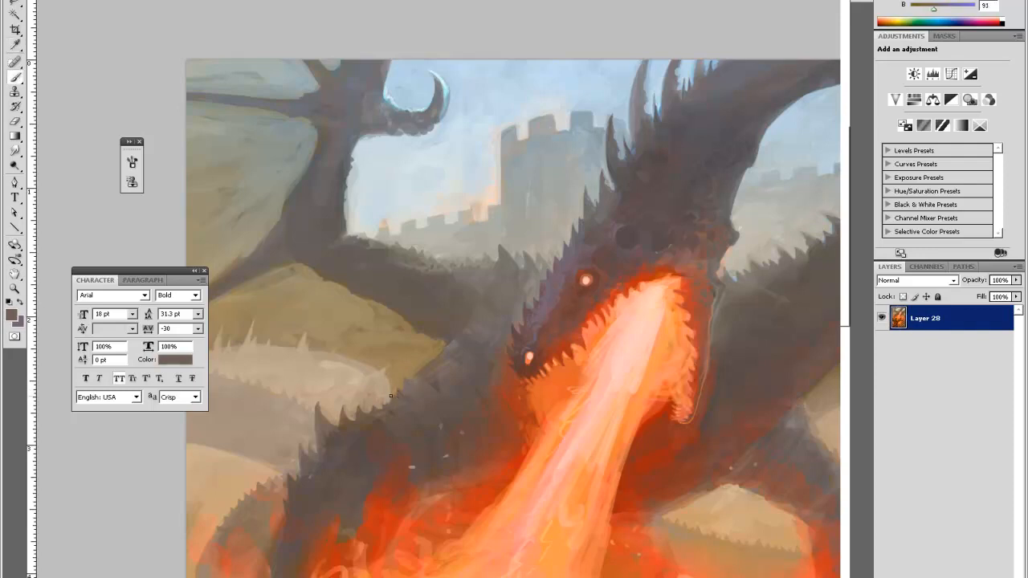
alt+click(409, 396)
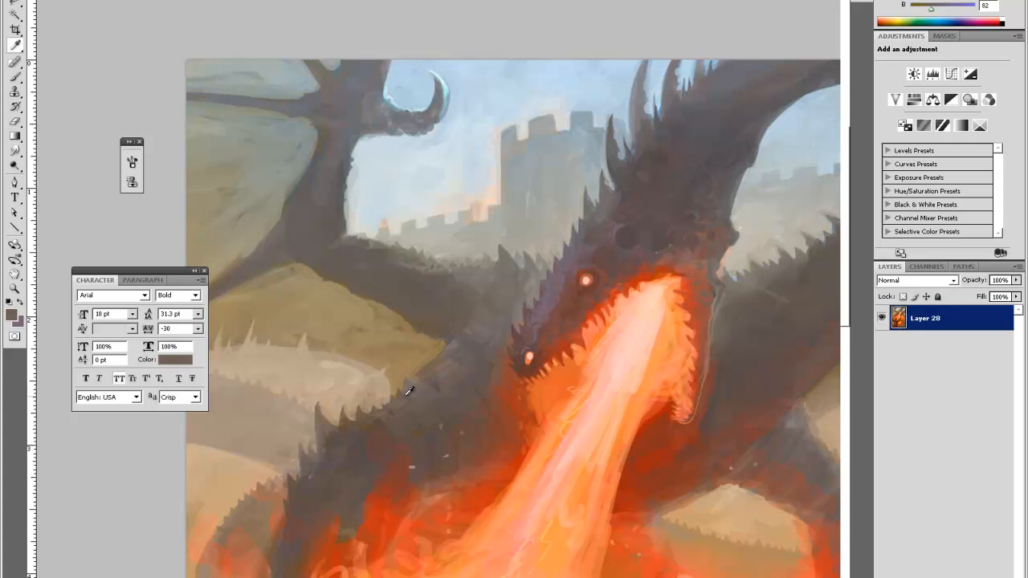
alt+click(408, 393)
alt+click(408, 378)
alt+click(391, 410)
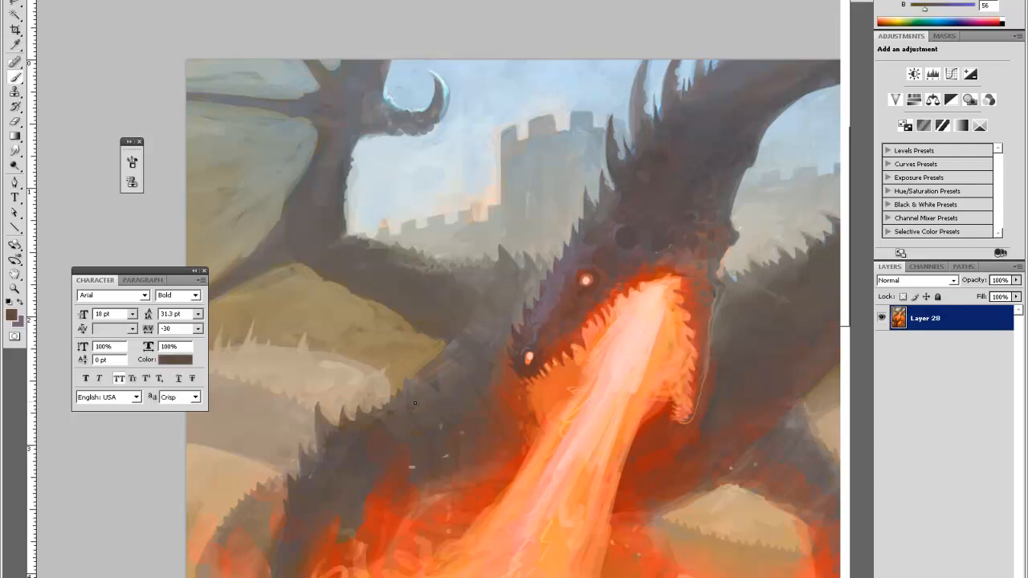
Add a new layer and paint on the dragon's back beside the hill with sampled dark browns
key(alt)
key(ctrl+shift+alt+n)
alt+click(413, 394)
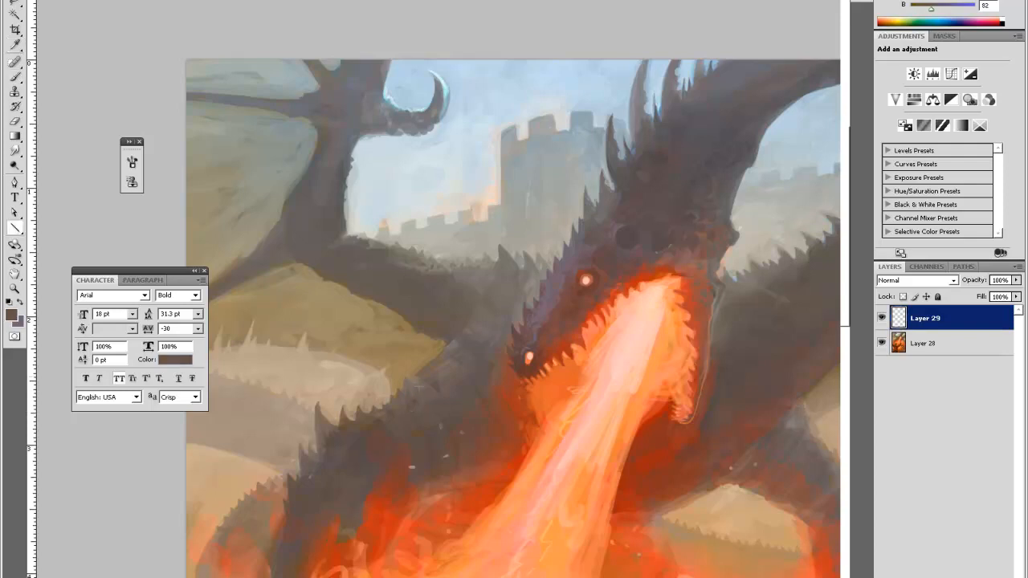
alt+click(413, 399)
alt+click(419, 399)
alt+click(423, 403)
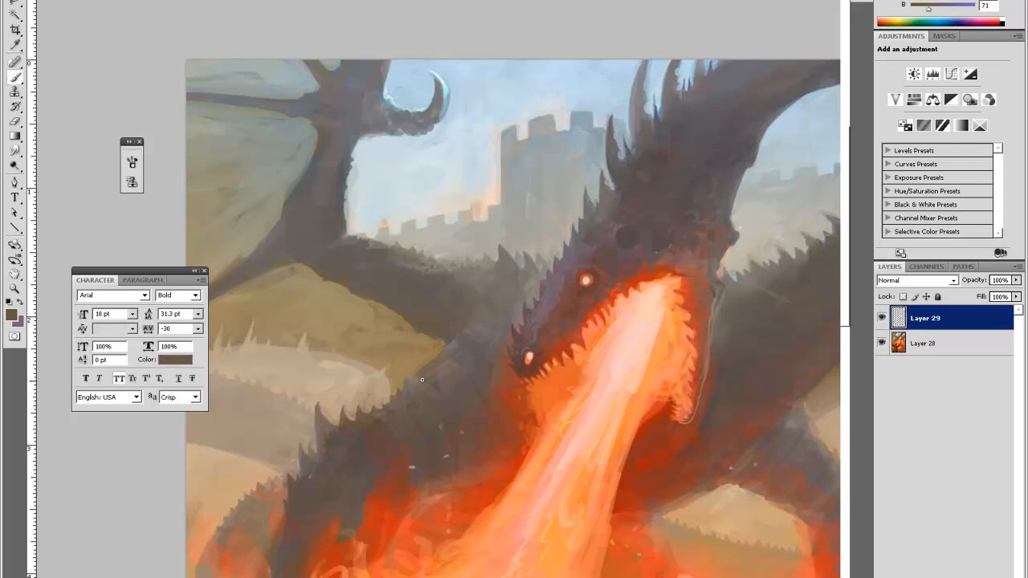
Erase excess paint along the dragon's back beside the hill and retouch the edge with browns sampled there
alt+click(432, 395)
key(e)
drag(430, 404, 415, 410)
key(b)
alt+click(434, 390)
alt+click(426, 385)
alt+click(416, 367)
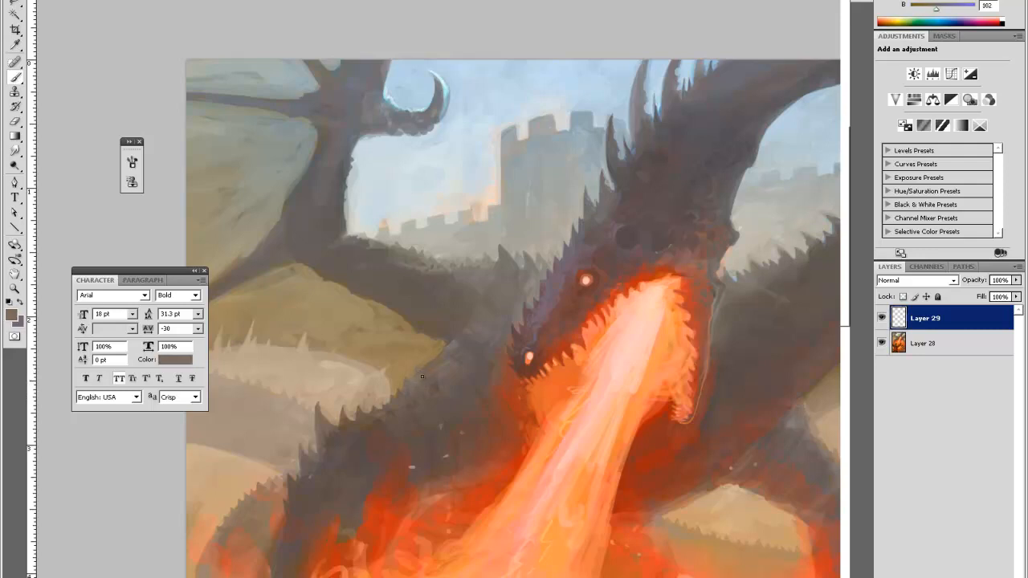
Define small spikes where the dragon's back meets the olive hill, alternating sampled hill ochre and hide brown
alt+click(417, 361)
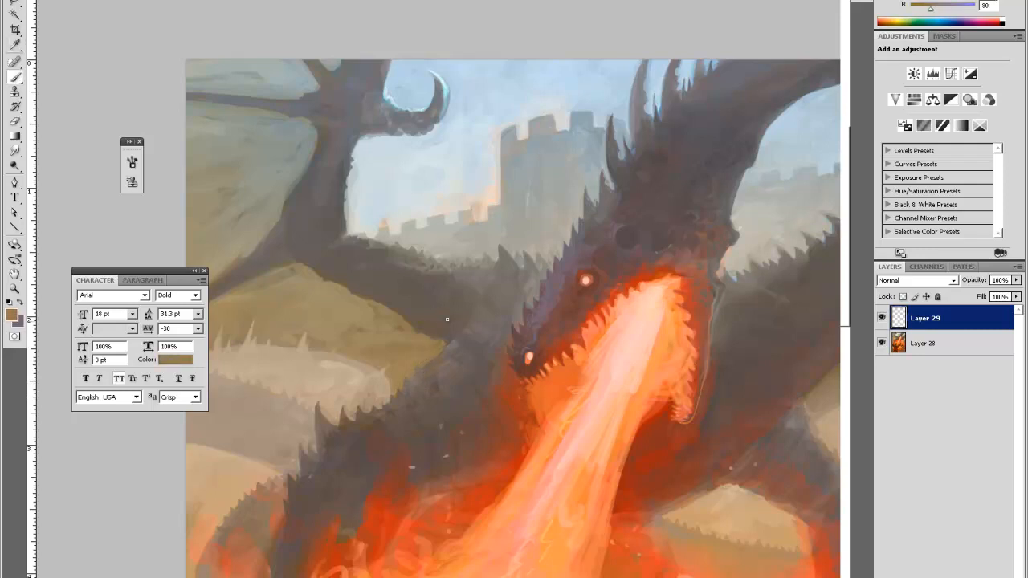
key(alt)
alt+click(432, 361)
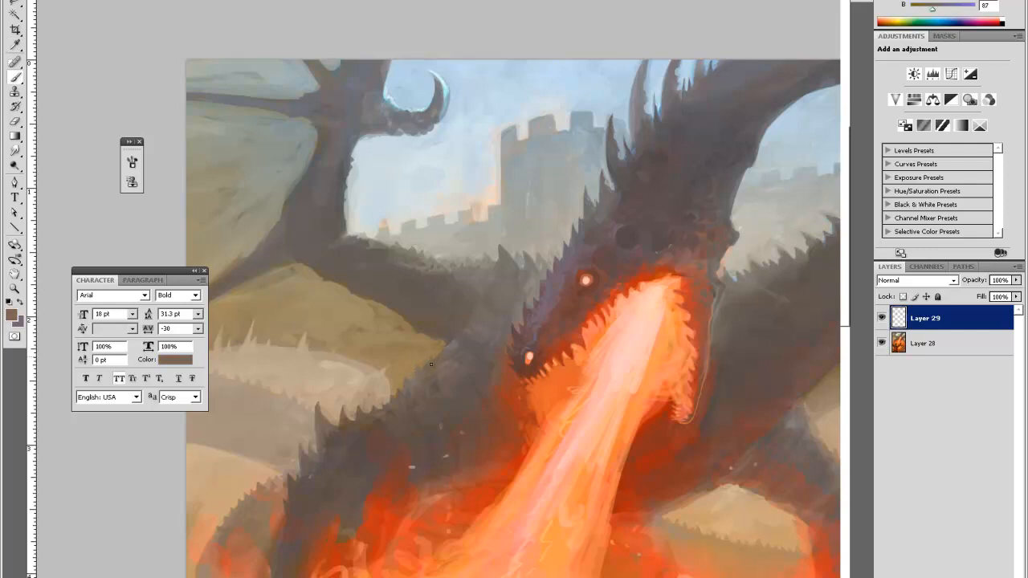
alt+click(431, 363)
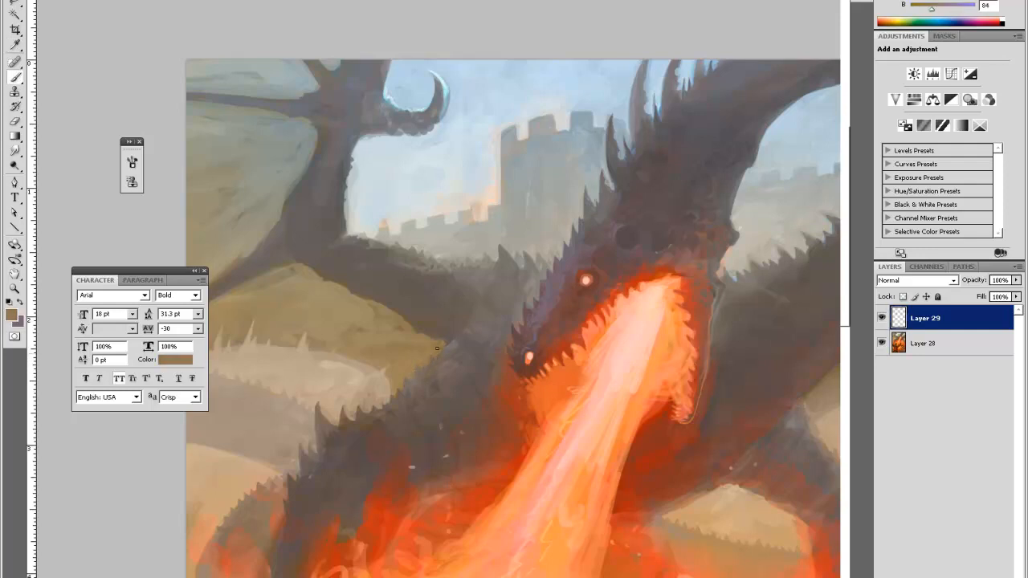
alt+click(441, 375)
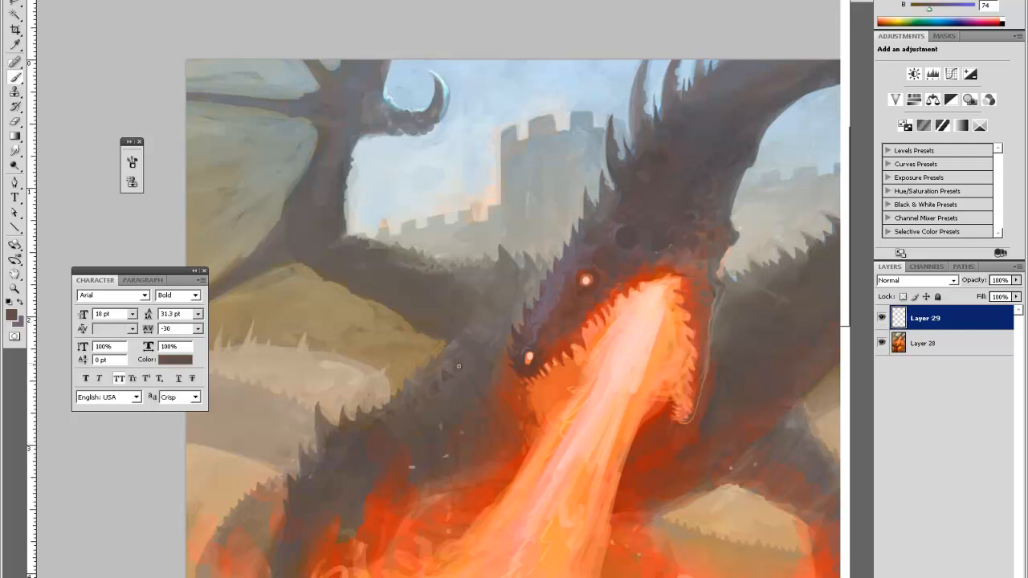
Refine the upper spikes on the dragon's back with browns sampled around the tip of the olive hill
alt+click(432, 374)
alt+click(434, 374)
alt+click(433, 382)
alt+click(442, 354)
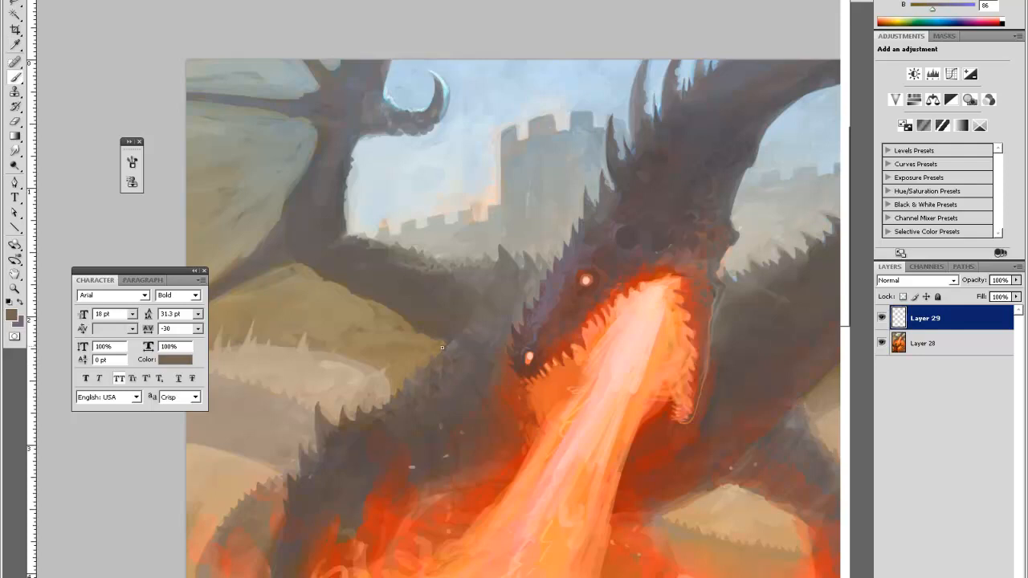
alt+click(454, 337)
Brush over and erase paint on the dragon's dark body between its snout and the olive hill
key(ctrl+minus)
key(ctrl+minus)
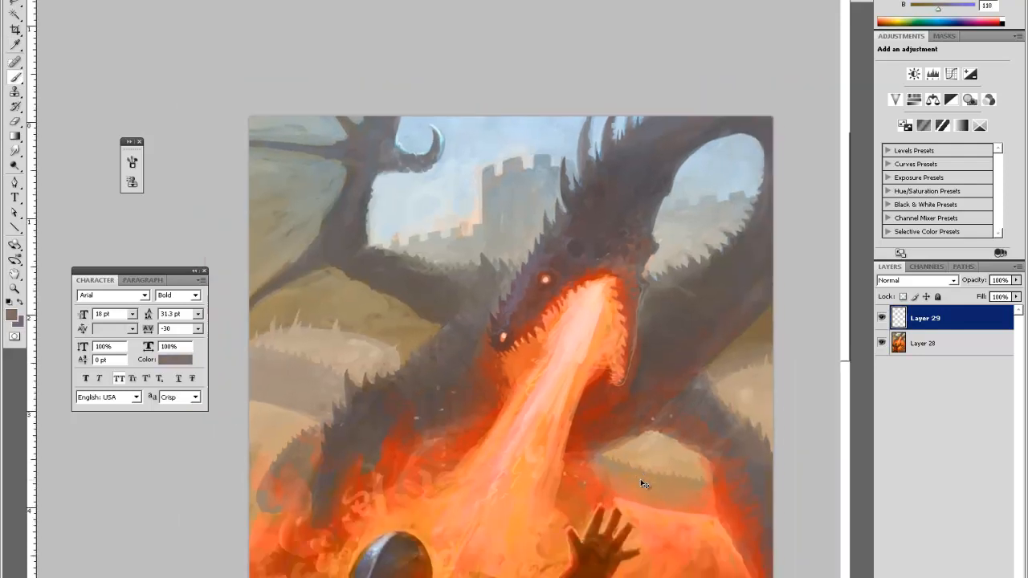
key(z)
click(469, 96)
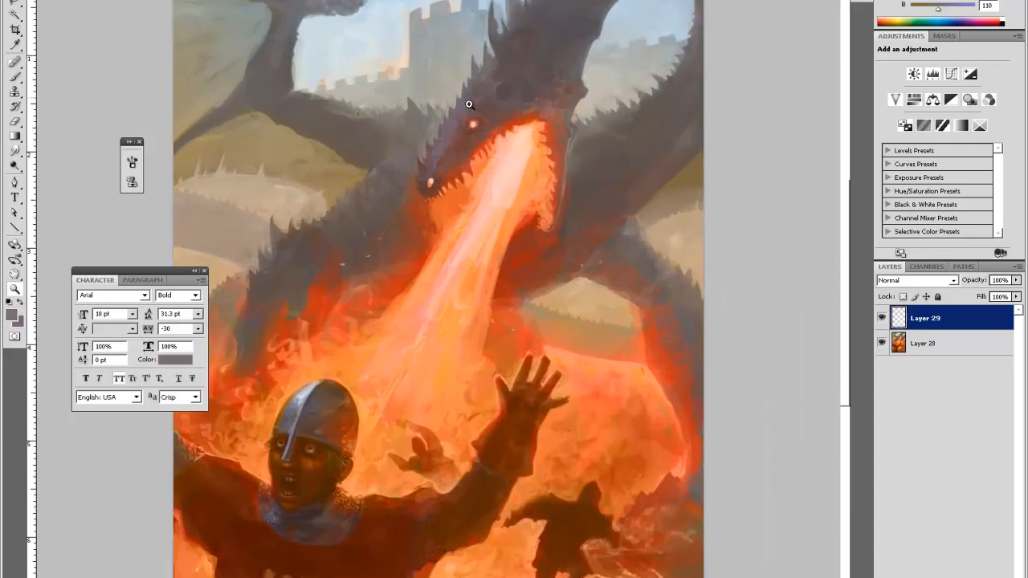
click(470, 96)
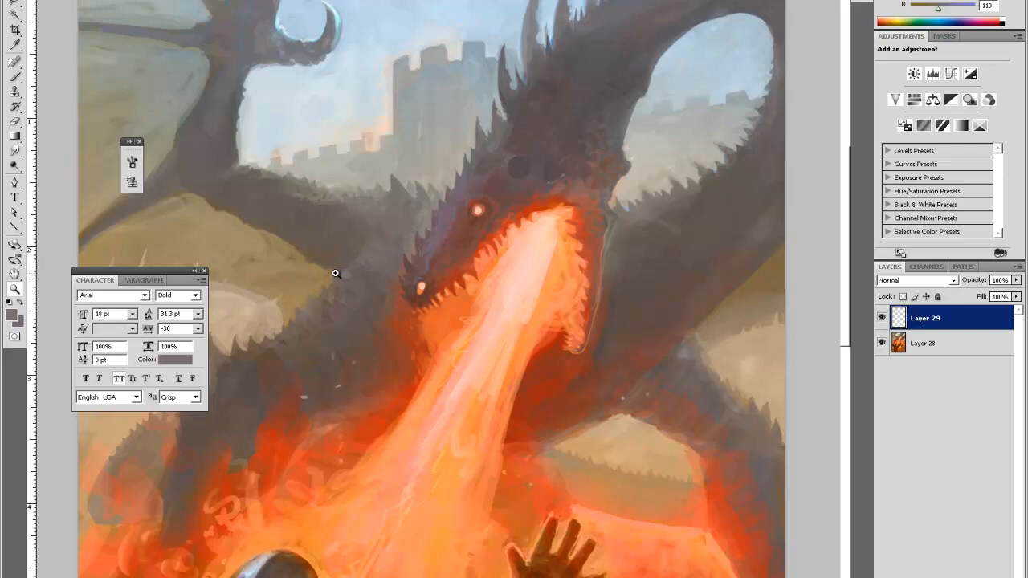
scroll(336, 273, up, 1)
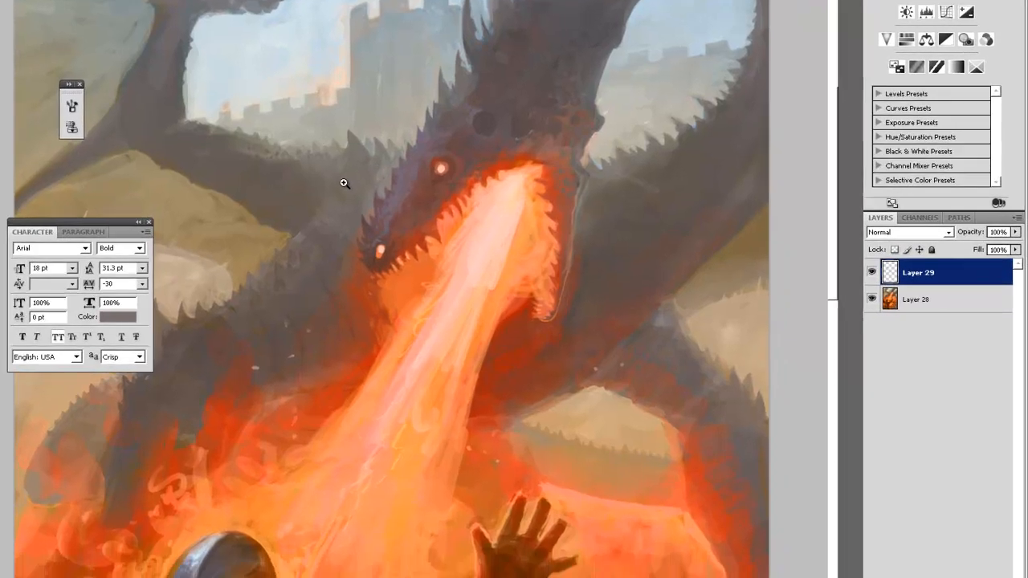
key(b)
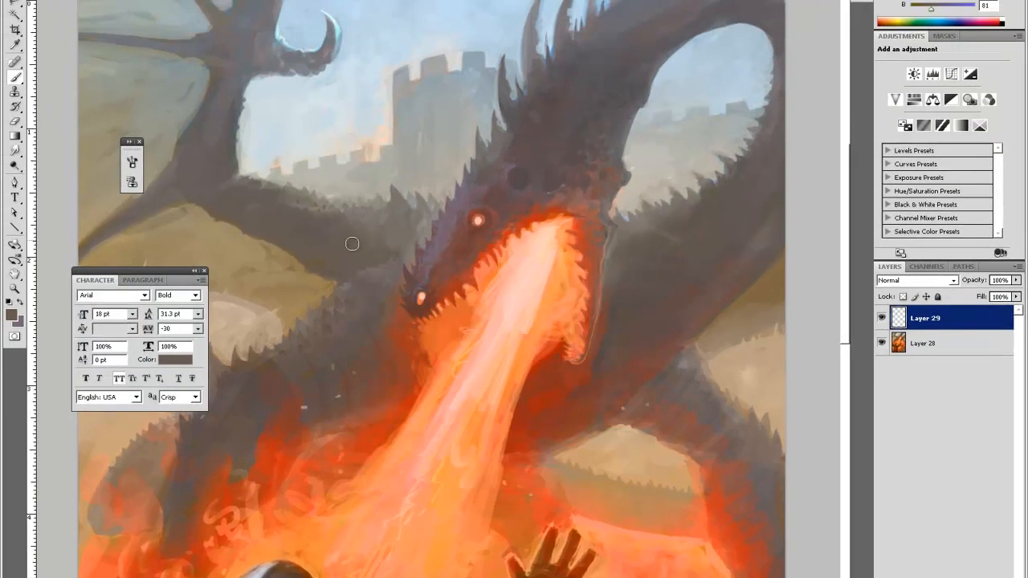
key(e)
mouse_move(366, 267)
mouse_down()
mouse_move(390, 263)
mouse_move(395, 243)
mouse_up()
Paint the dragon's body behind its snout with greys sampled from the surrounding hide and clean up with the Eraser
key(b)
right_click(382, 213)
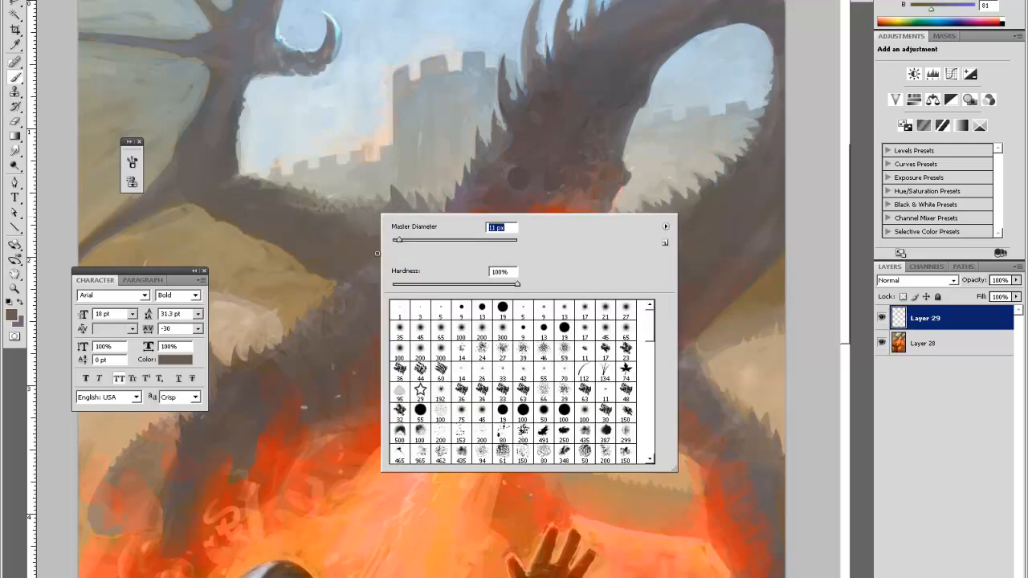
click(369, 265)
alt+click(364, 265)
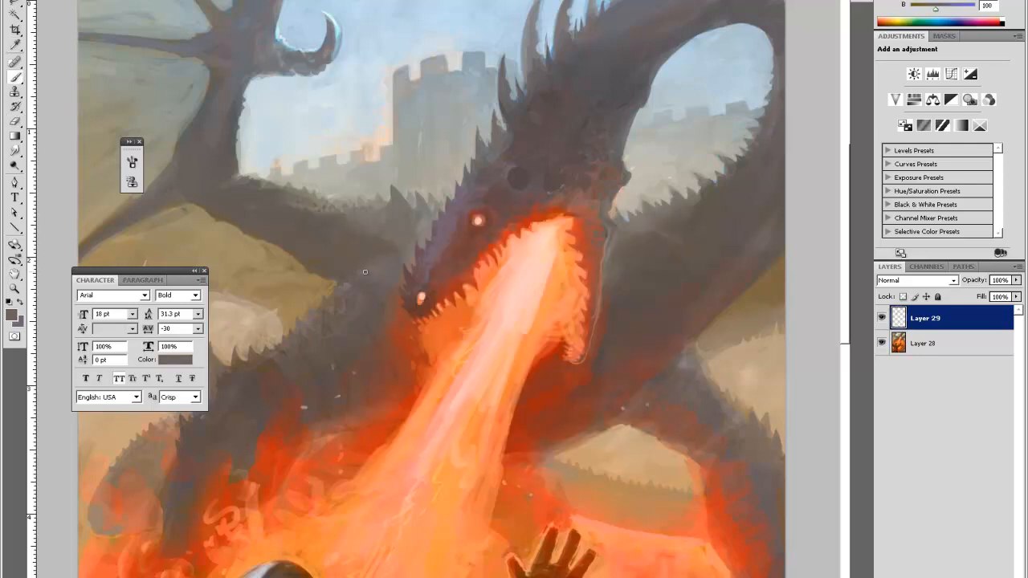
alt+click(357, 275)
alt+click(376, 228)
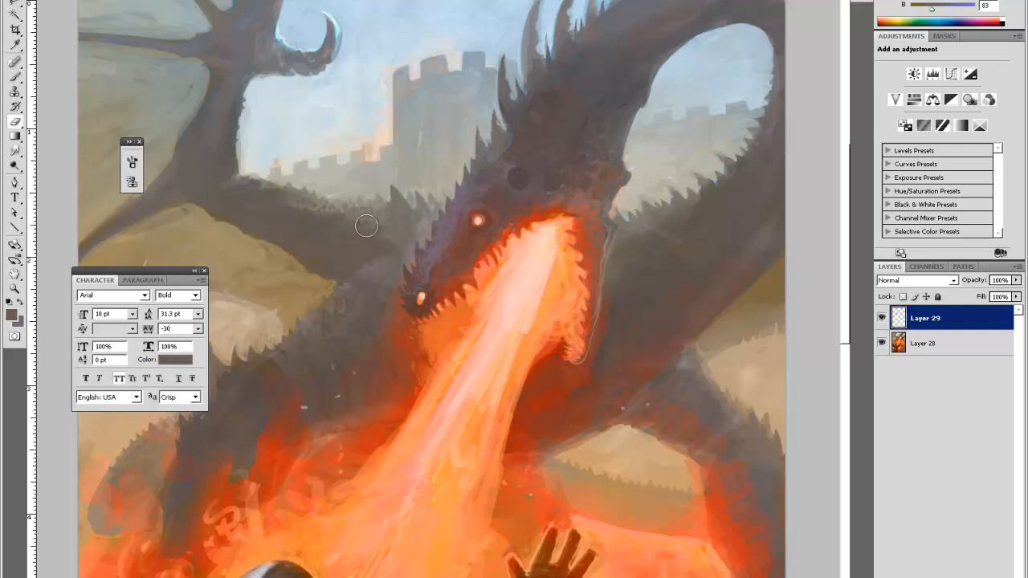
alt+click(389, 230)
key(e)
key(b)
Sample a lighter grey from the ridge behind the dragon's snout and touch up the hide below its spikes
key(ctrl+minus)
key(ctrl+minus)
key(z)
click(379, 115)
scroll(412, 233, up, 2)
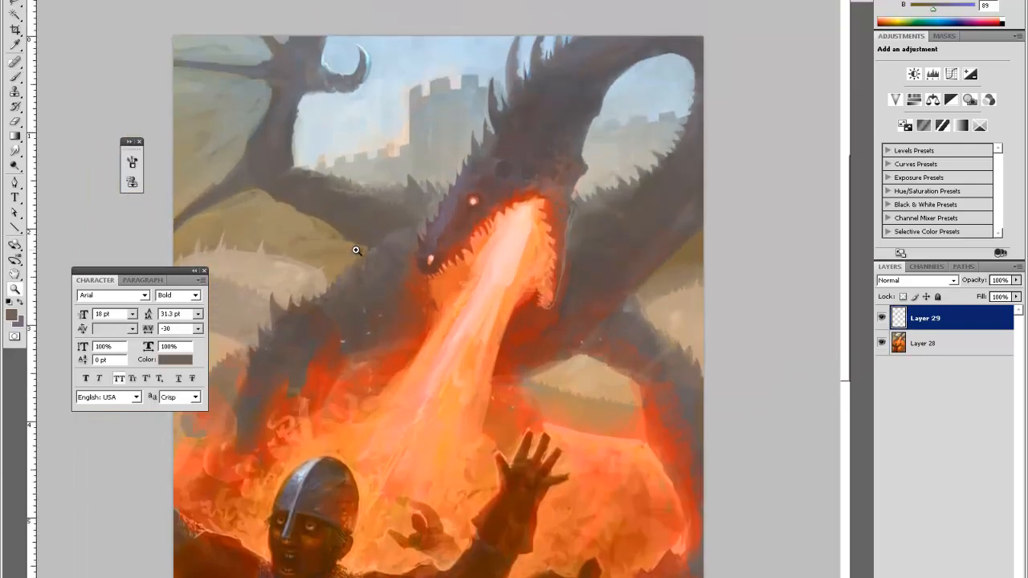
click(362, 152)
key(i)
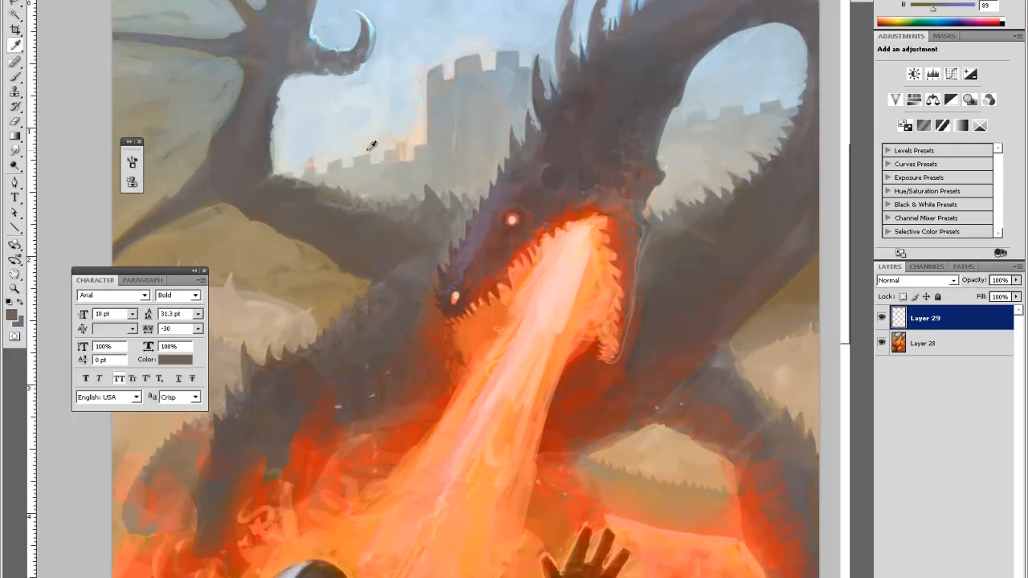
click(408, 206)
key(b)
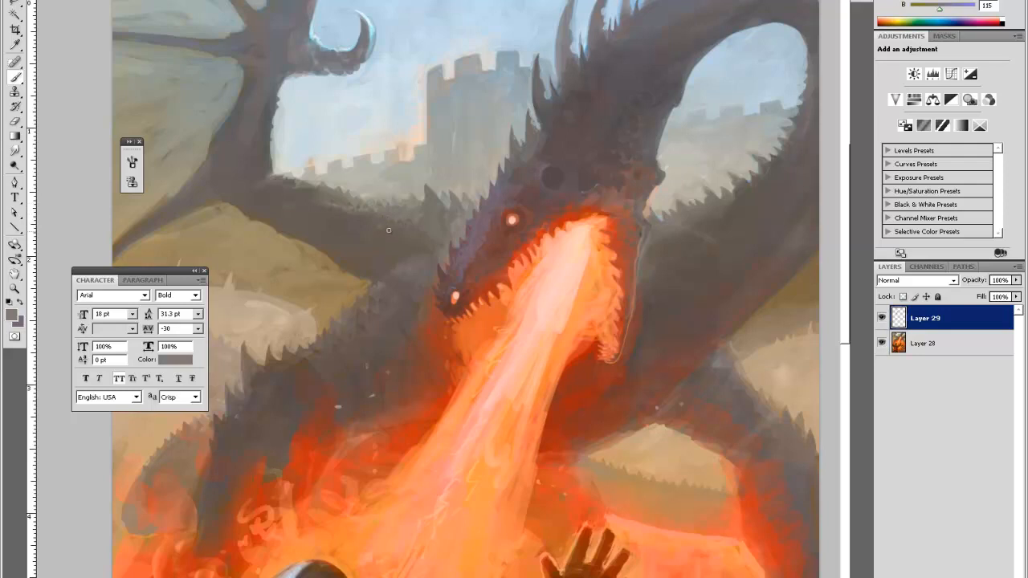
key(e)
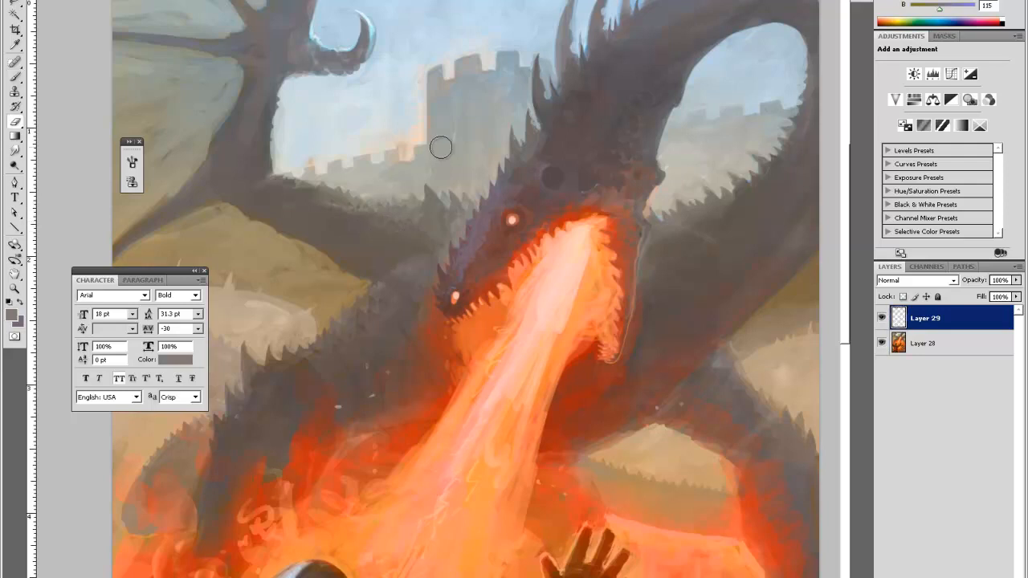
Add a new layer and paint the spiky ridge behind the dragon's snout with greys sampled from it
key(ctrl+shift+alt+n)
key(i)
click(418, 219)
key(b)
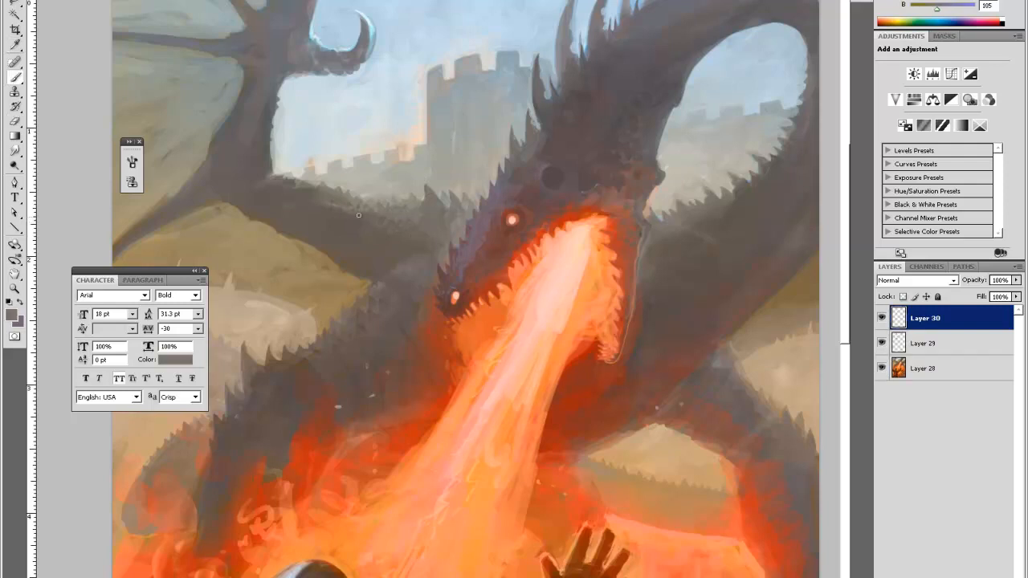
alt+click(427, 220)
Examine the whole painting at reduced size, from the dragon and castle down to the knight and cobblestones
key(ctrl+minus)
key(ctrl+minus)
key(z)
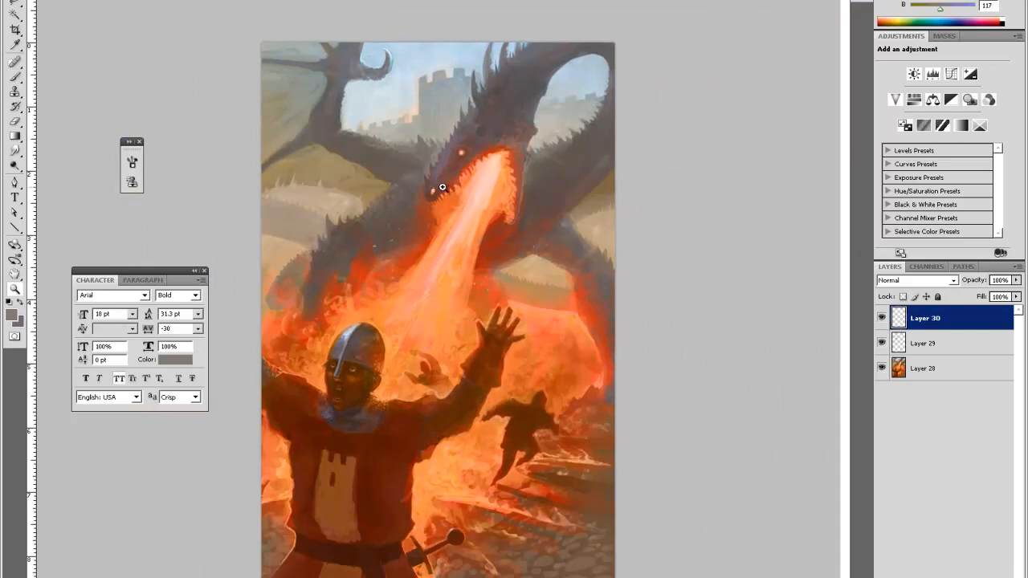
key(ctrl+plus)
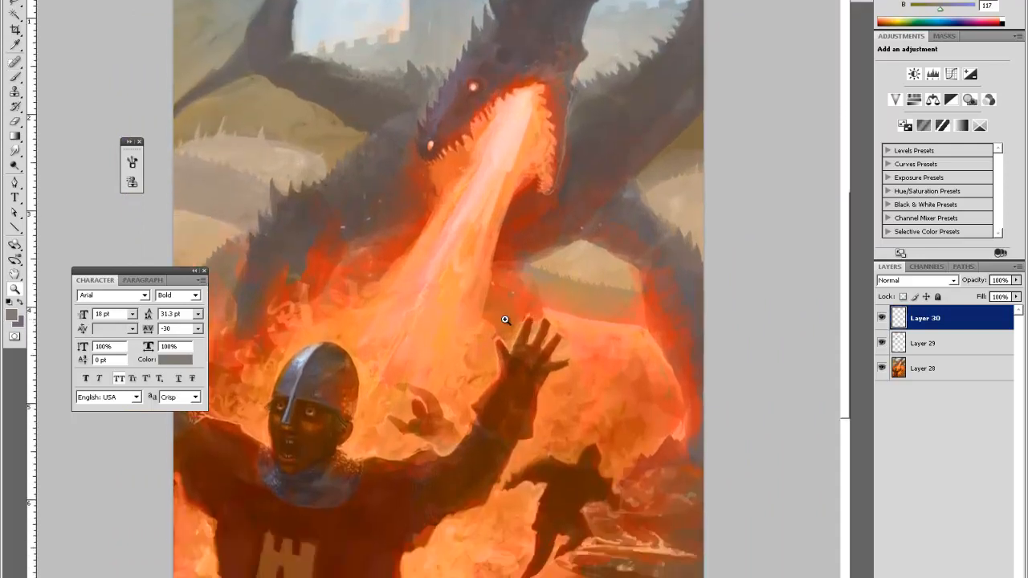
scroll(454, 333, up, 5)
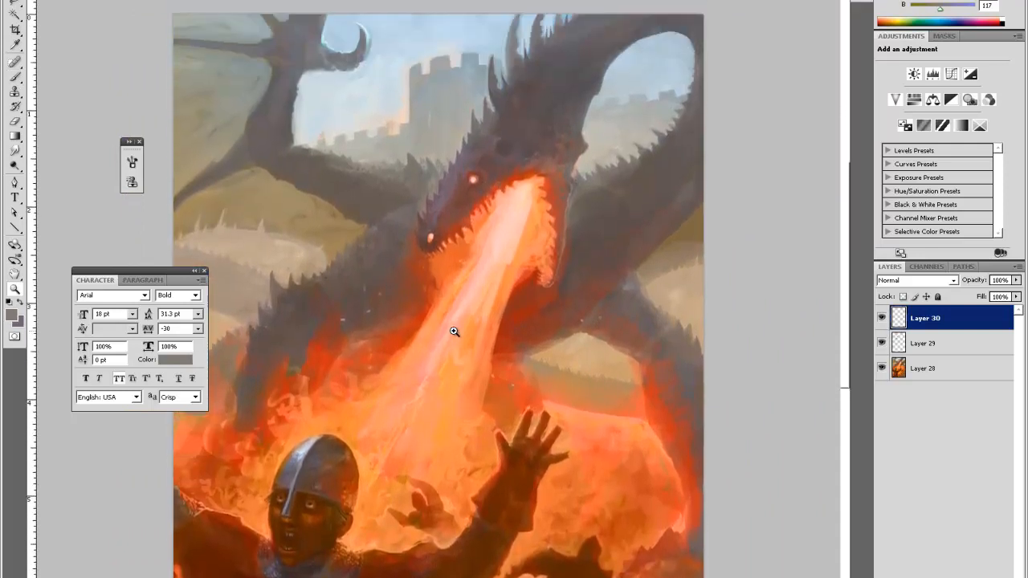
scroll(453, 332, down, 8)
scroll(450, 334, up, 6)
scroll(451, 334, up, 8)
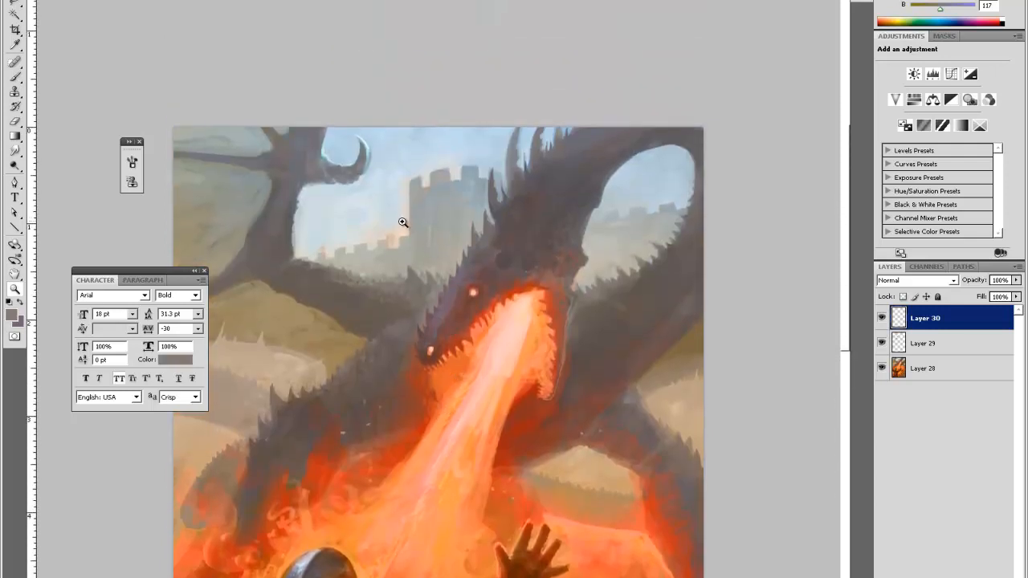
scroll(485, 404, down, 20)
scroll(456, 403, up, 2)
Sample a colour from the flames beside the fleeing silhouette and brush it along the figure's lower edge
key(i)
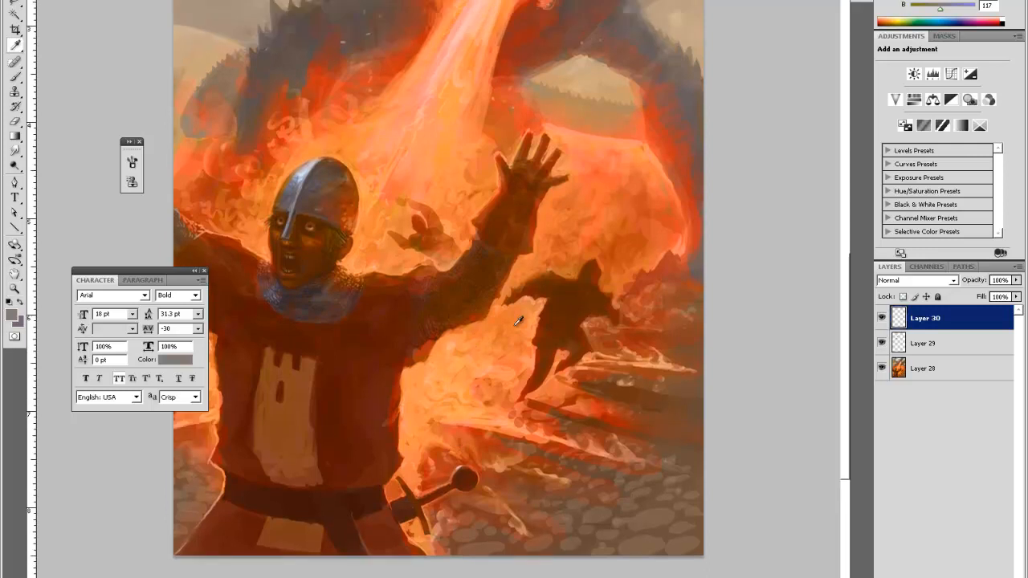
click(506, 377)
key(b)
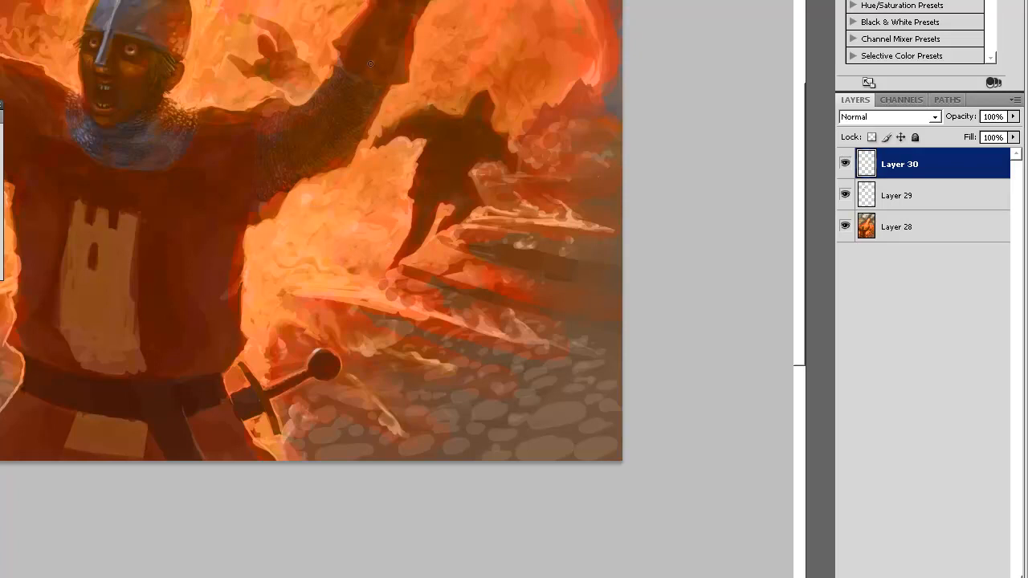
mouse_move(475, 168)
mouse_down()
mouse_move(493, 201)
mouse_move(493, 192)
mouse_up()
Adjust the brush diameter and paint around the fleeing silhouette's legs with colours sampled nearby
key(])
key(])
key(])
right_click(467, 124)
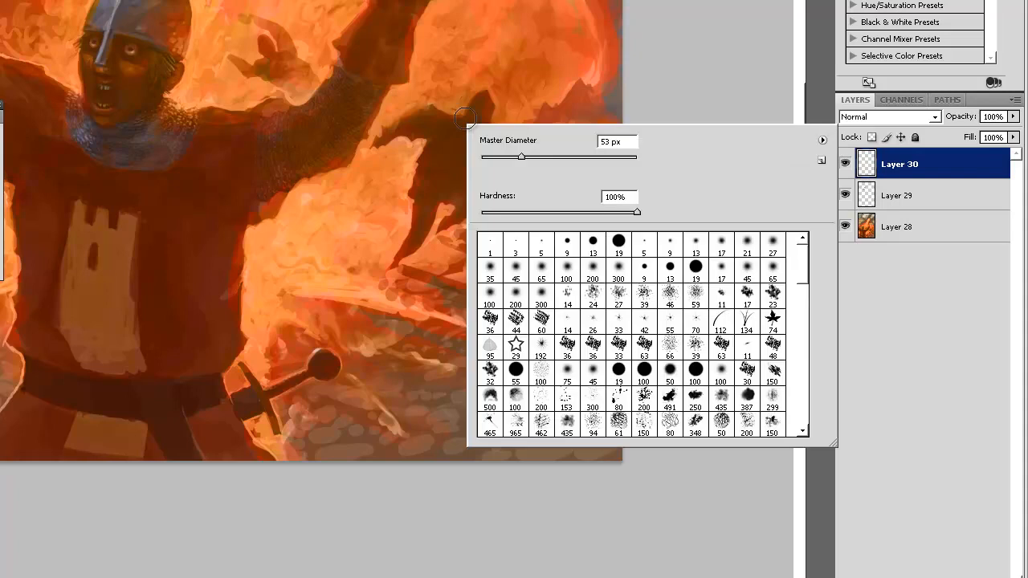
click(506, 157)
key(Return)
key([)
key([)
key([)
key([)
drag(499, 197, 503, 201)
alt+click(482, 210)
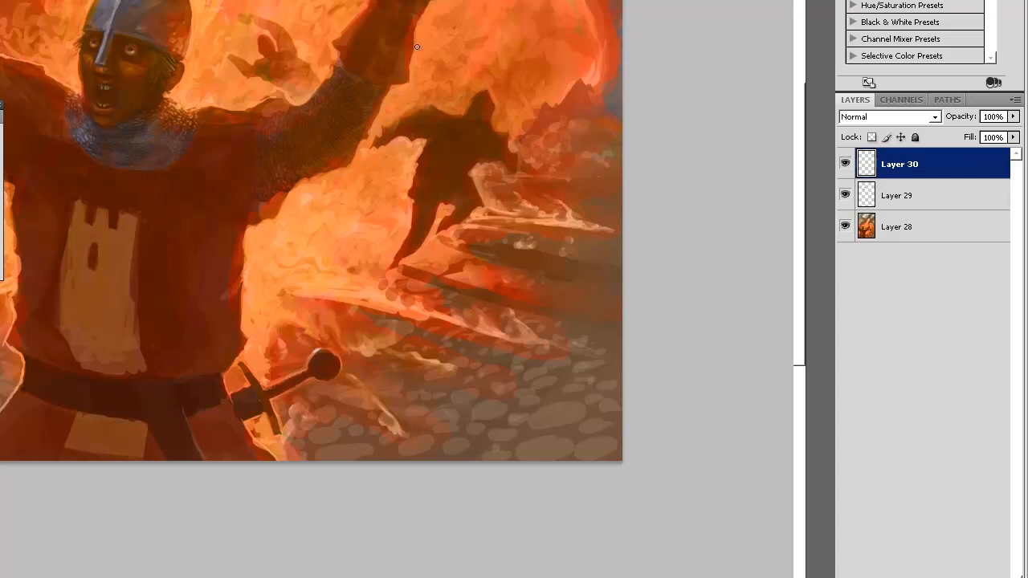
Review the dragon, its fire and the knight by moving up and down the painting
drag(462, 66, 442, 277)
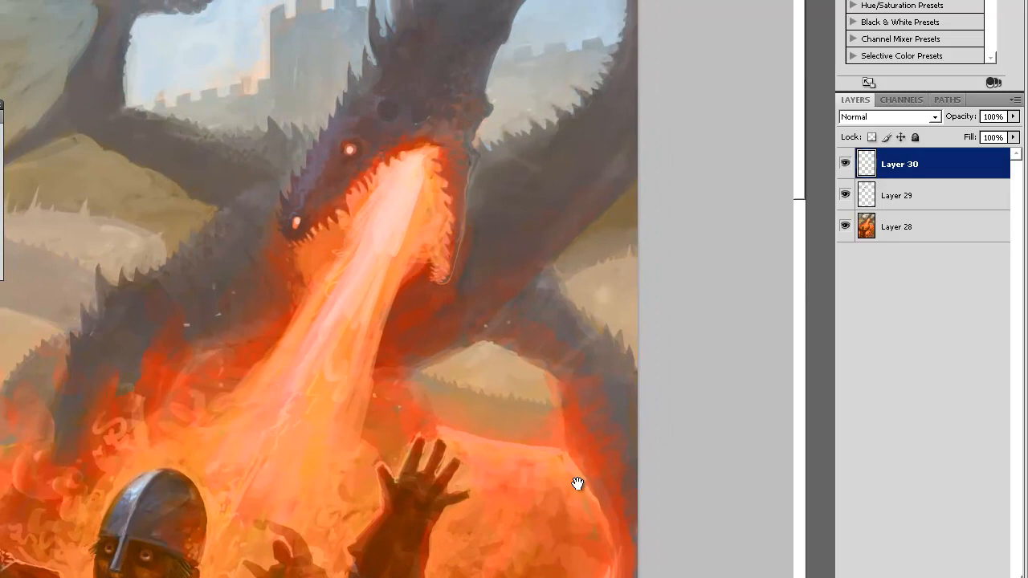
scroll(470, 410, down, 2)
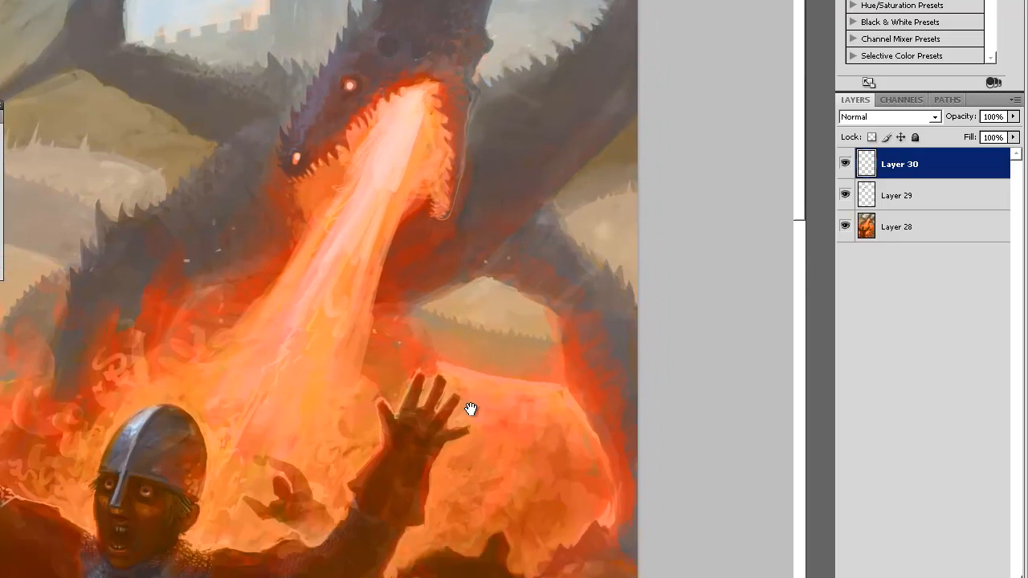
scroll(471, 410, down, 3)
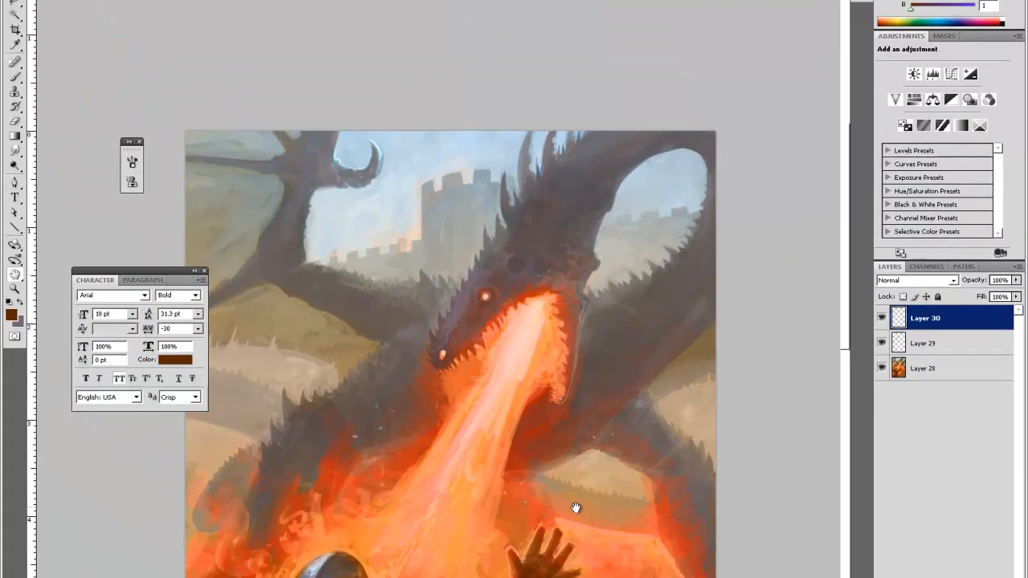
scroll(540, 459, down, 2)
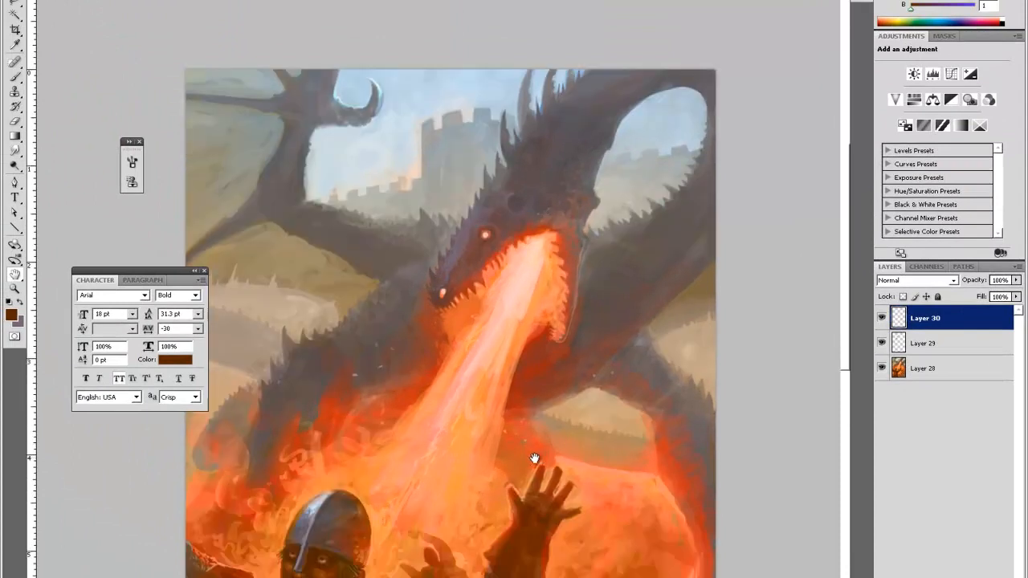
scroll(521, 455, up, 2)
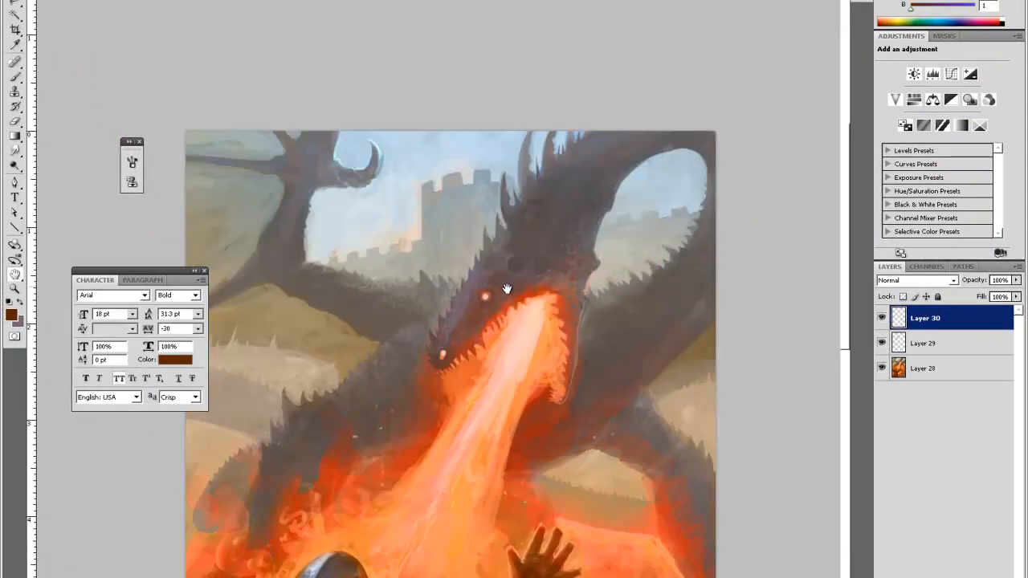
scroll(480, 394, down, 4)
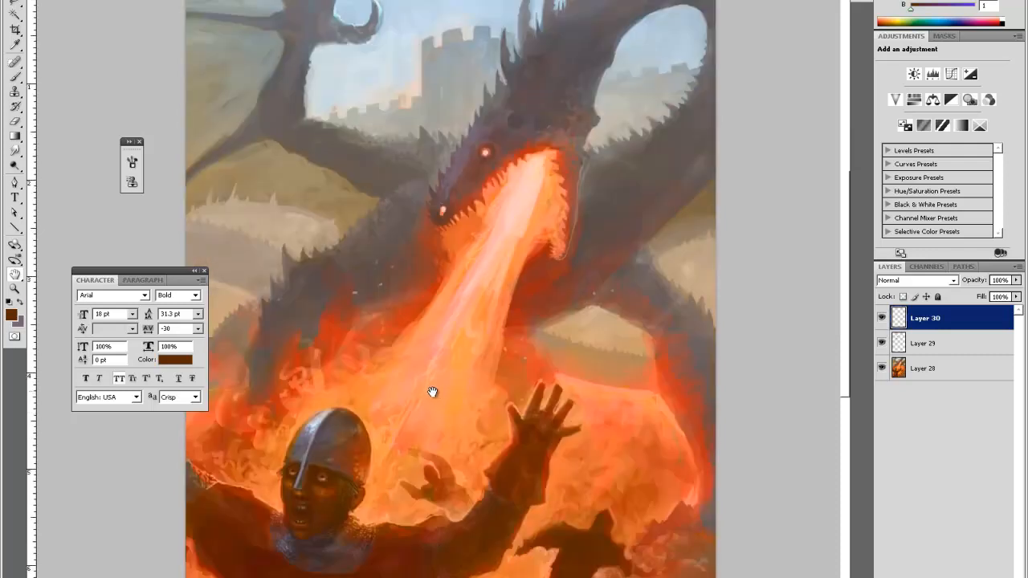
scroll(432, 391, up, 3)
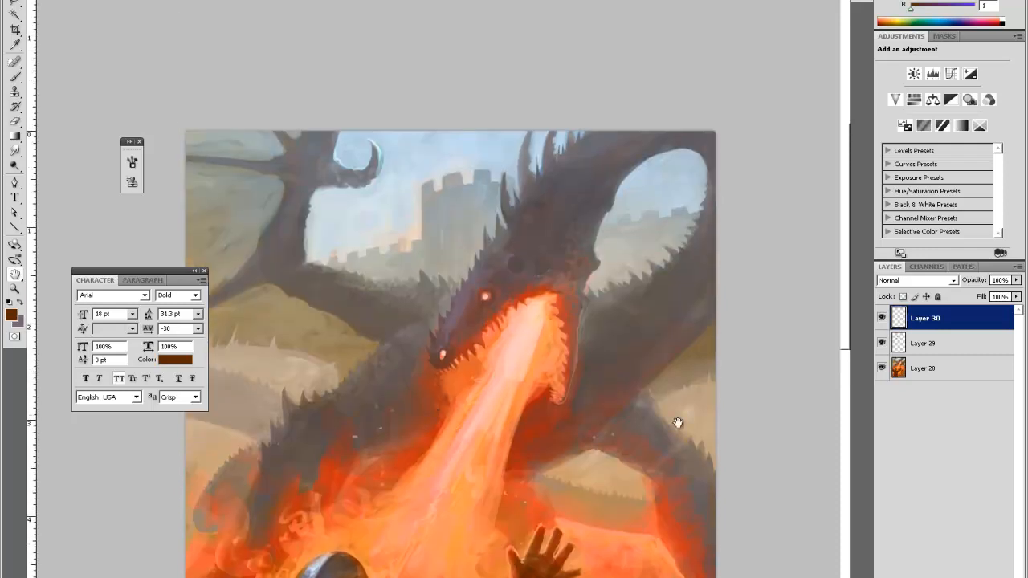
On a new layer, cover the dragon's glowing eye with a darkened colour sampled from its neck
key(ctrl+shift+alt+n)
key(i)
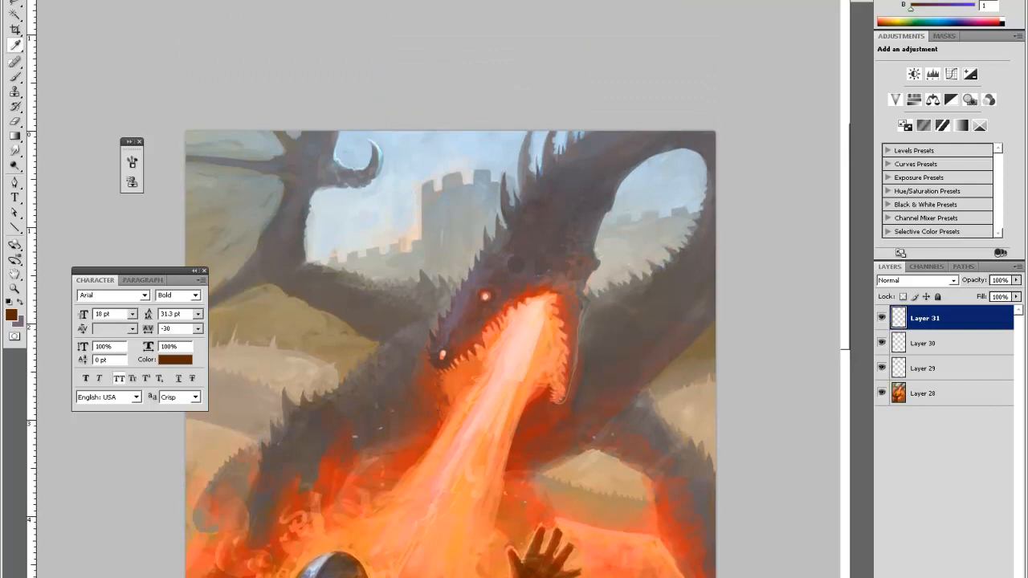
click(508, 223)
click(12, 314)
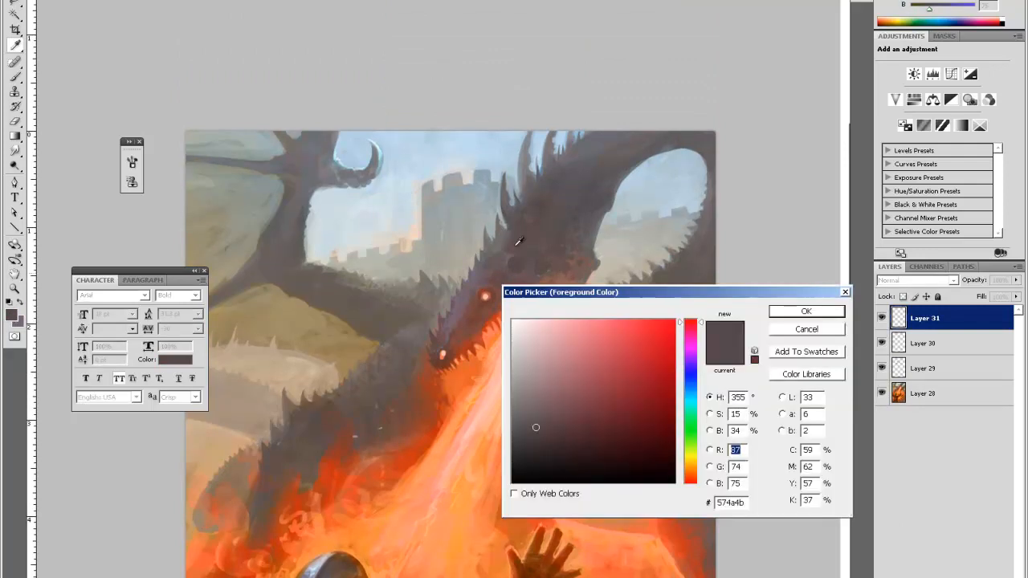
click(794, 313)
key(b)
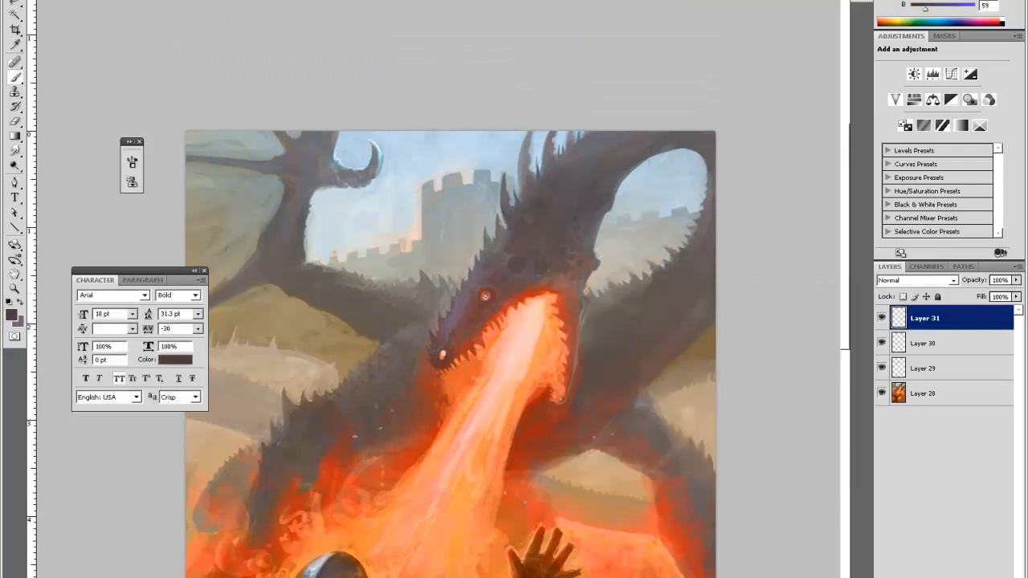
drag(486, 295, 485, 299)
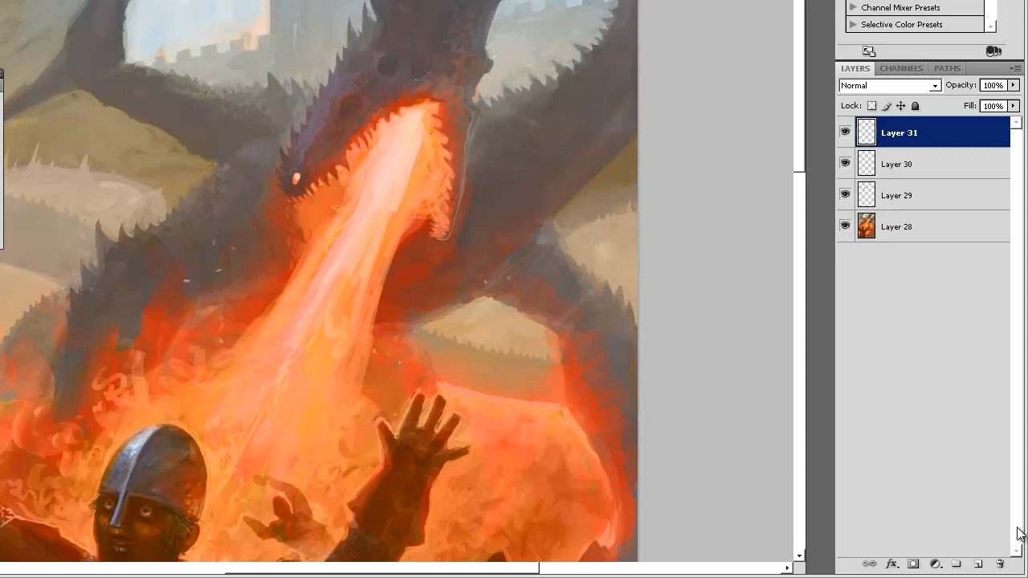
Add another new layer, choose a green foreground colour and paint a small iris in the dragon's eye
click(979, 564)
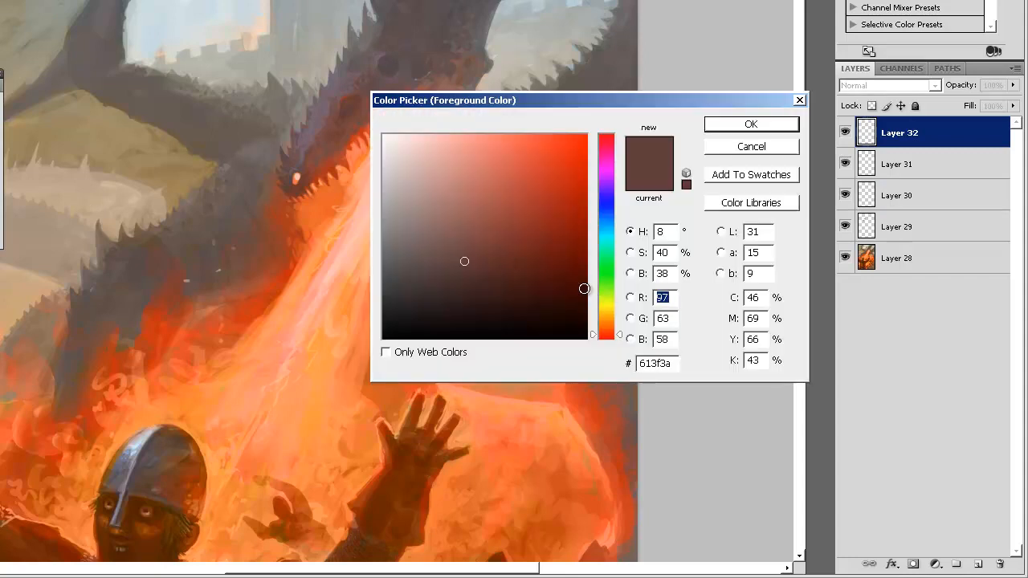
click(605, 287)
drag(605, 287, 607, 274)
click(514, 168)
key(Return)
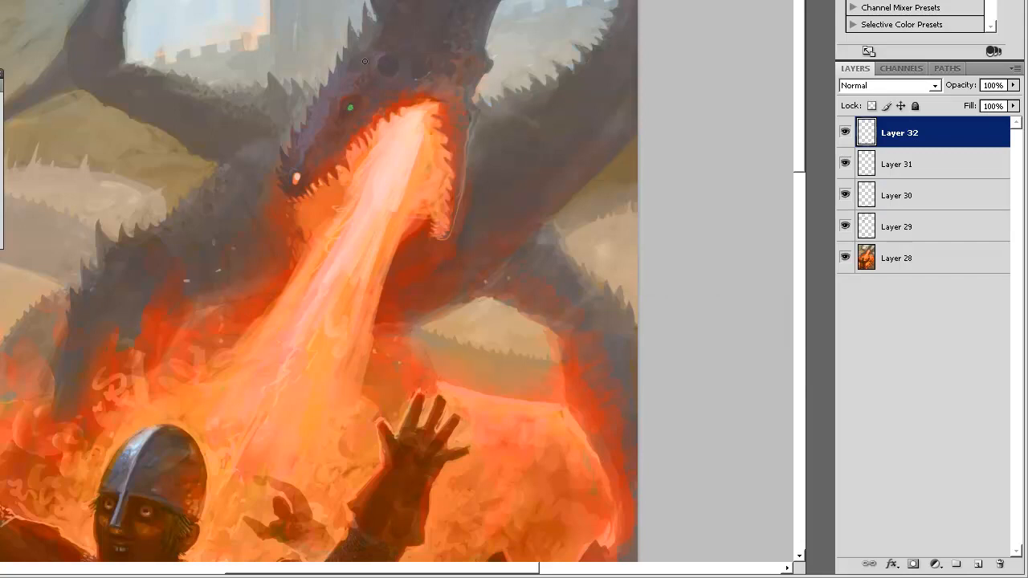
drag(350, 108, 352, 105)
Desaturate the green iris with a Hue/Saturation adjustment, setting Saturation to -79
key(])
key(ctrl+u)
drag(491, 262, 459, 262)
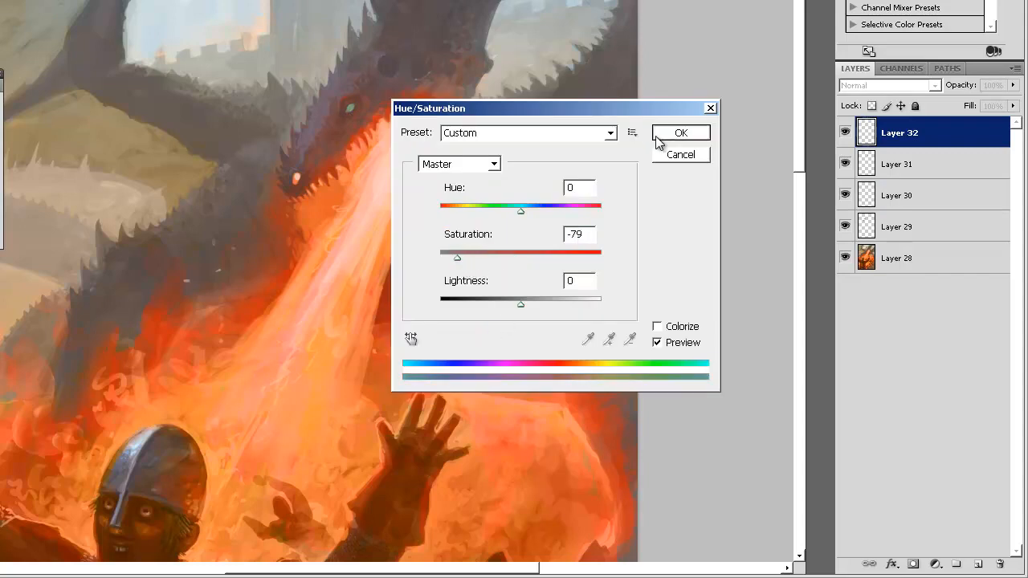
click(679, 133)
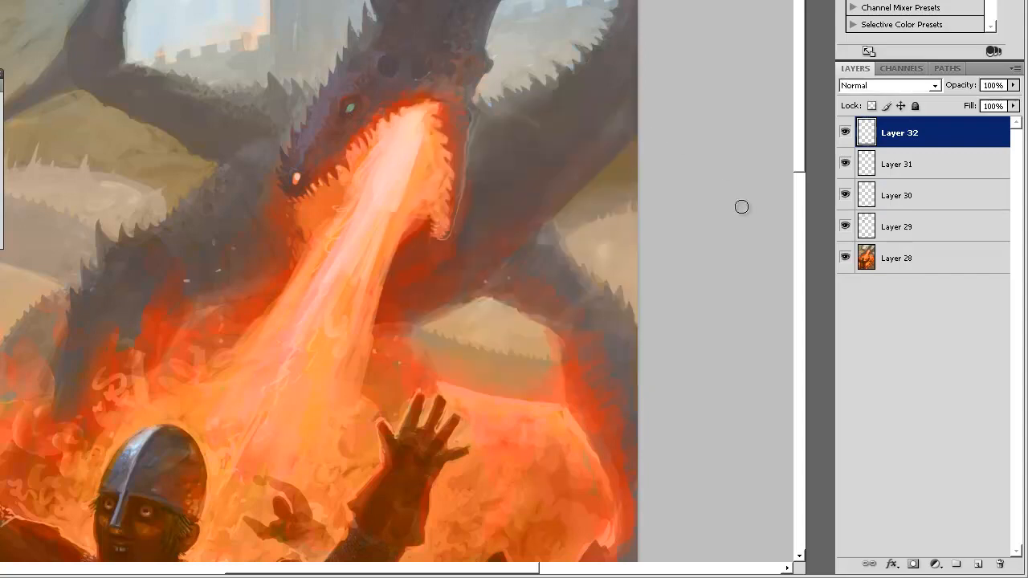
On a new layer, paint pale orange highlights sampled from the flames beside the dragon's eye and erase the excess
click(978, 564)
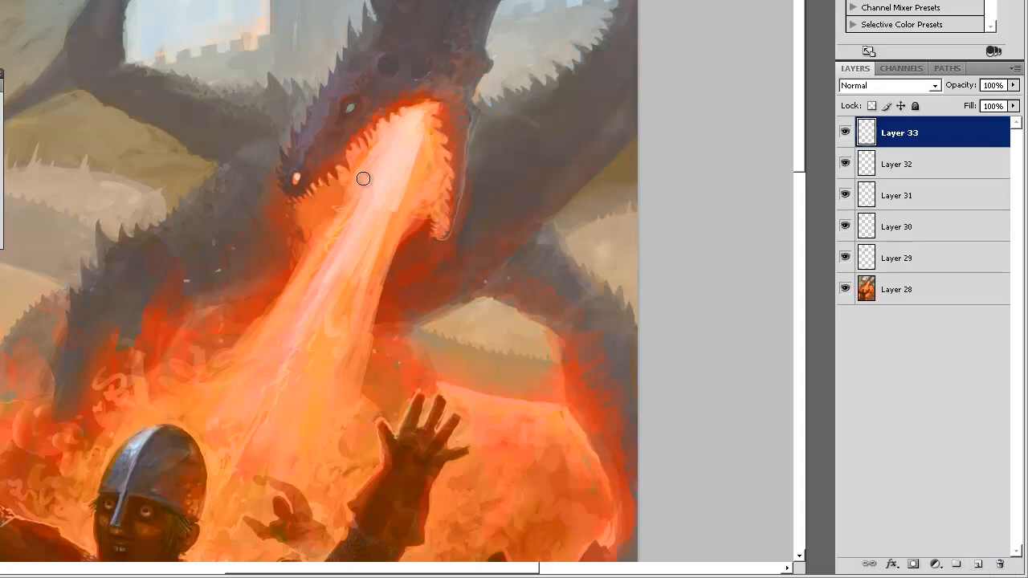
key(z)
click(383, 153)
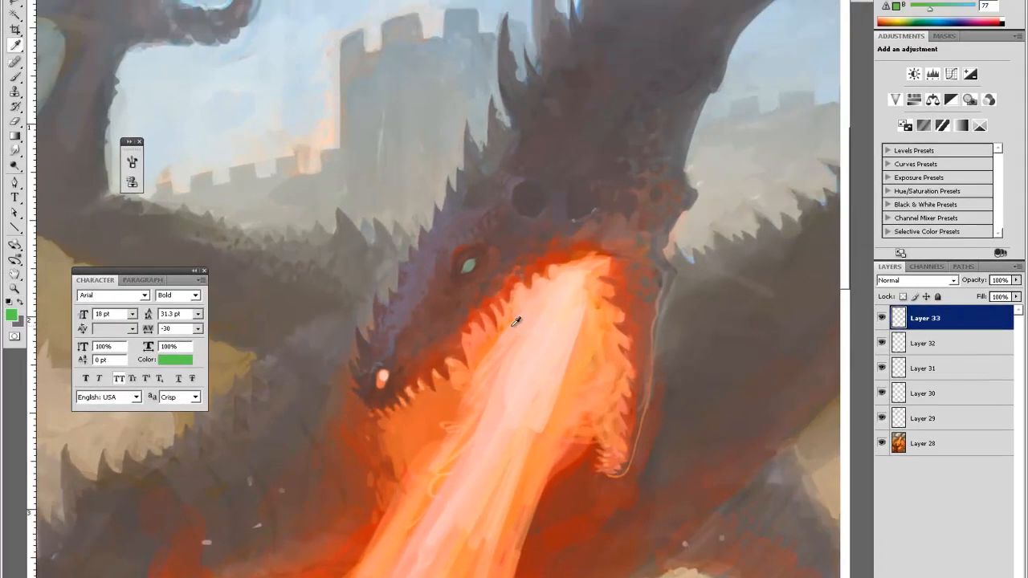
click(518, 299)
key(b)
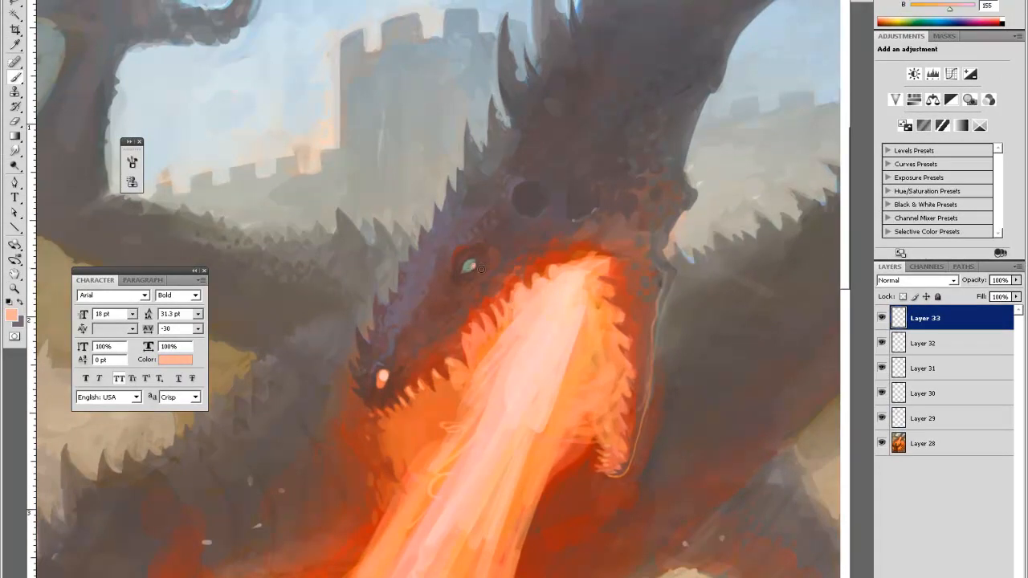
key(e)
key(b)
key(e)
drag(477, 274, 466, 287)
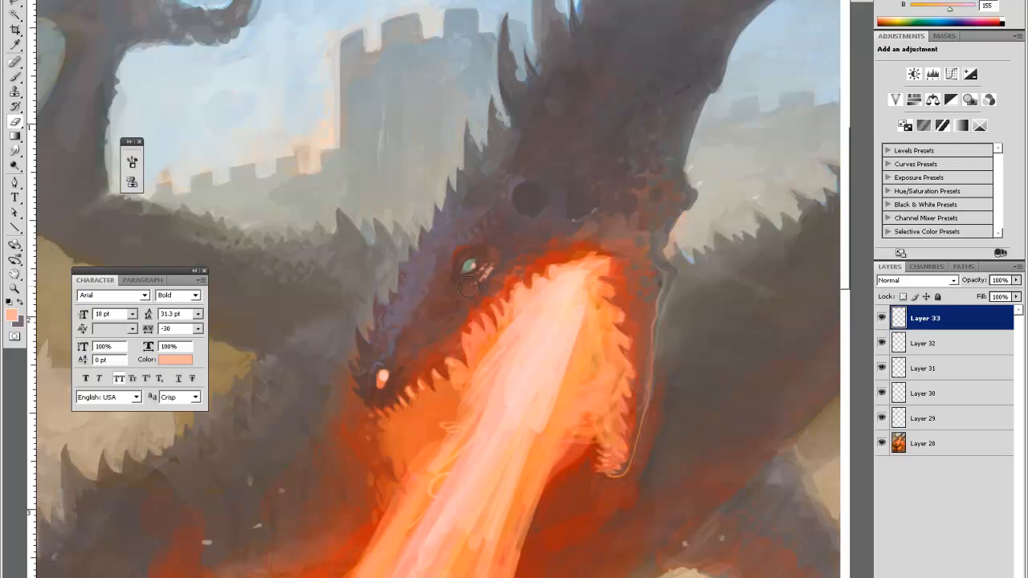
Sample red-orange and lighter orange tones near the mouth, brush reflected light around the dragon's eye socket and soften it with the Eraser
key(b)
alt+click(489, 272)
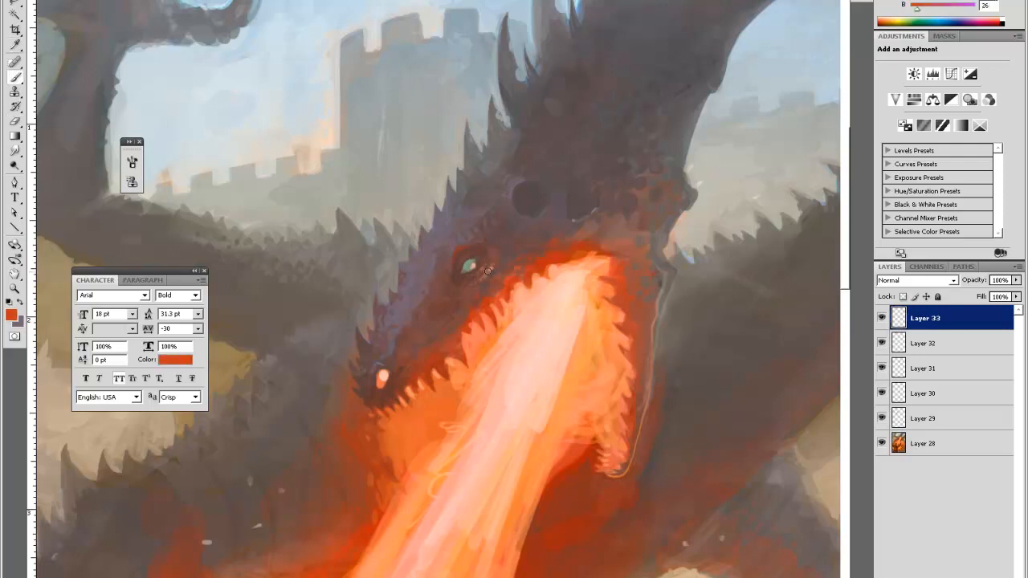
key(e)
key(b)
alt+click(518, 281)
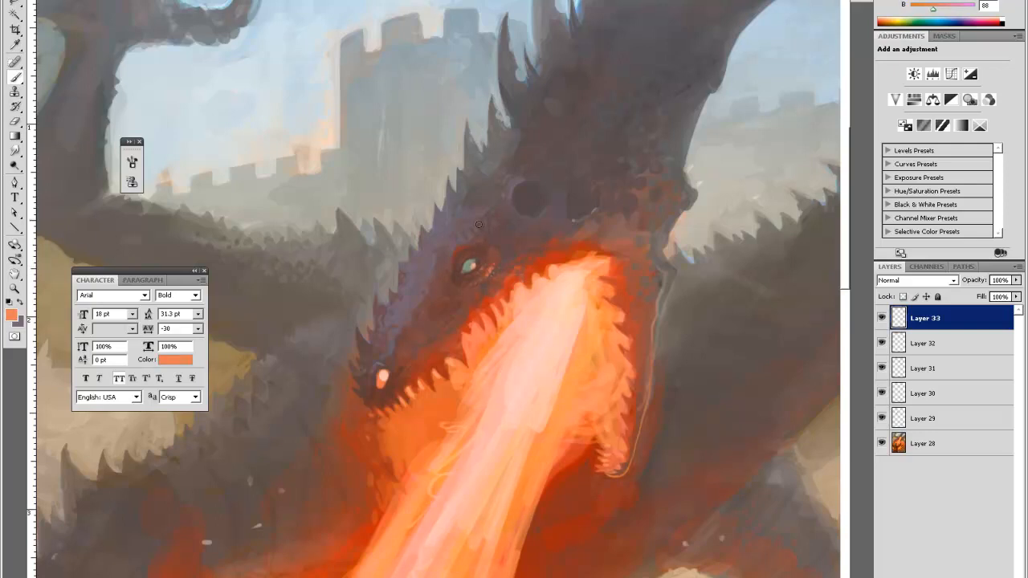
key(e)
key(b)
key(e)
mouse_move(465, 256)
mouse_down()
mouse_move(451, 289)
mouse_move(476, 225)
mouse_up()
Add a new layer and set the foreground to dark red 4c2427, starting from a colour sampled on the dragon's neck
key(ctrl+shift+alt+n)
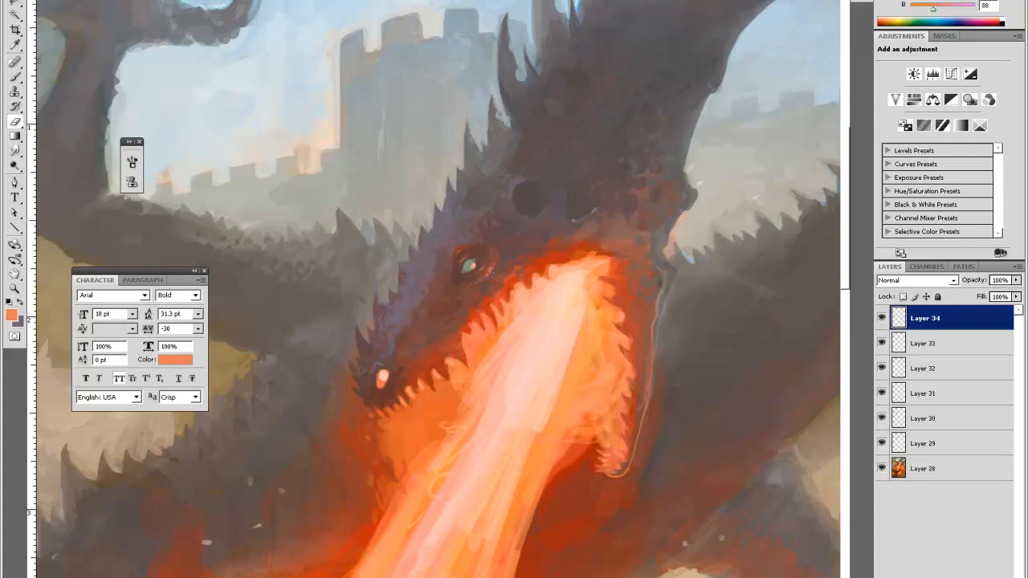
key(i)
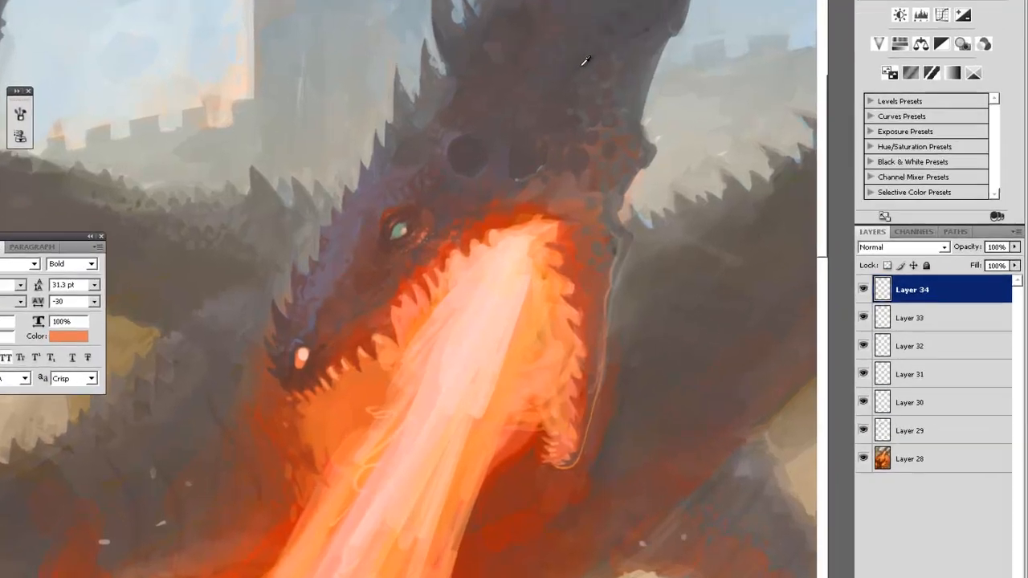
click(581, 66)
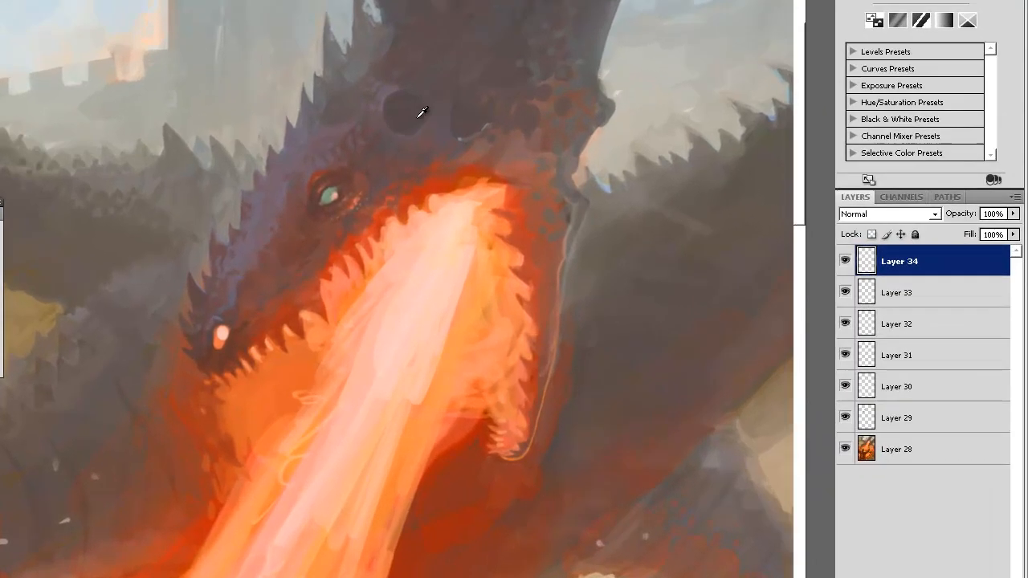
click(2, 295)
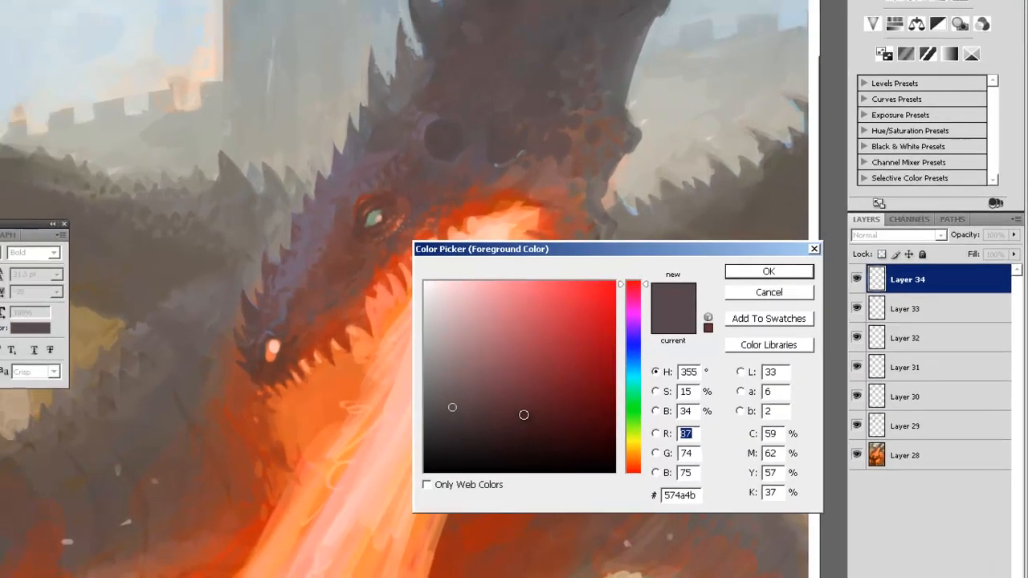
click(523, 414)
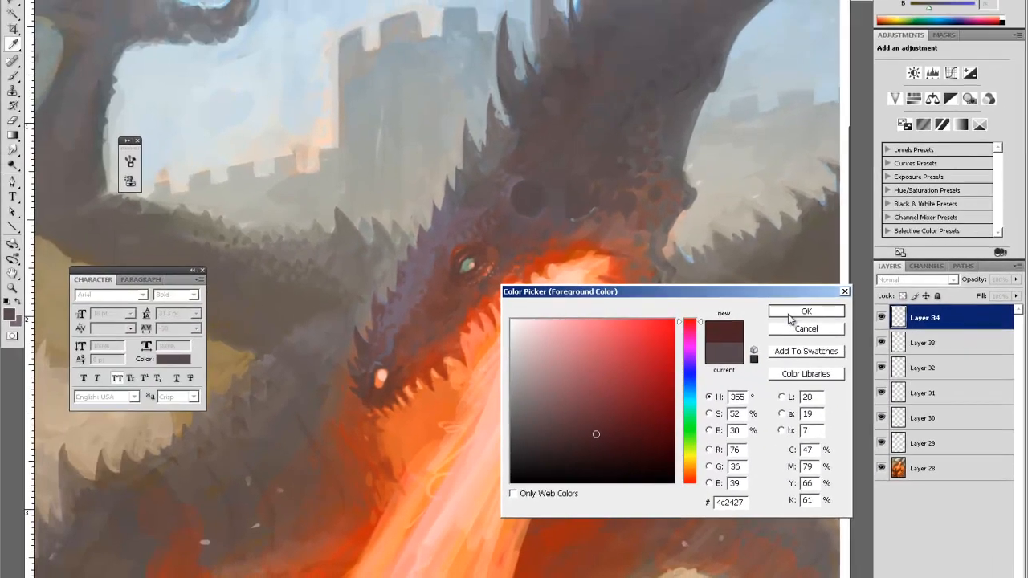
click(748, 274)
key(v)
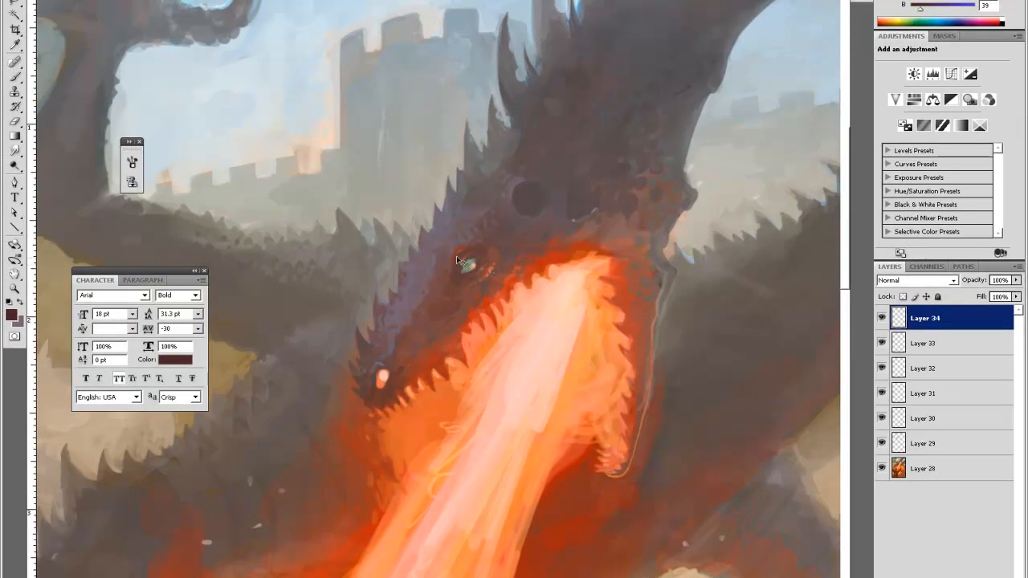
Paint a dark pupil in the dragon's green eye, undoing a stray dab and trimming the shape with the Eraser
key(b)
key(e)
key(b)
click(469, 265)
key(ctrl+z)
key(e)
right_click(467, 234)
key(Return)
drag(473, 256, 461, 266)
key(v)
key(e)
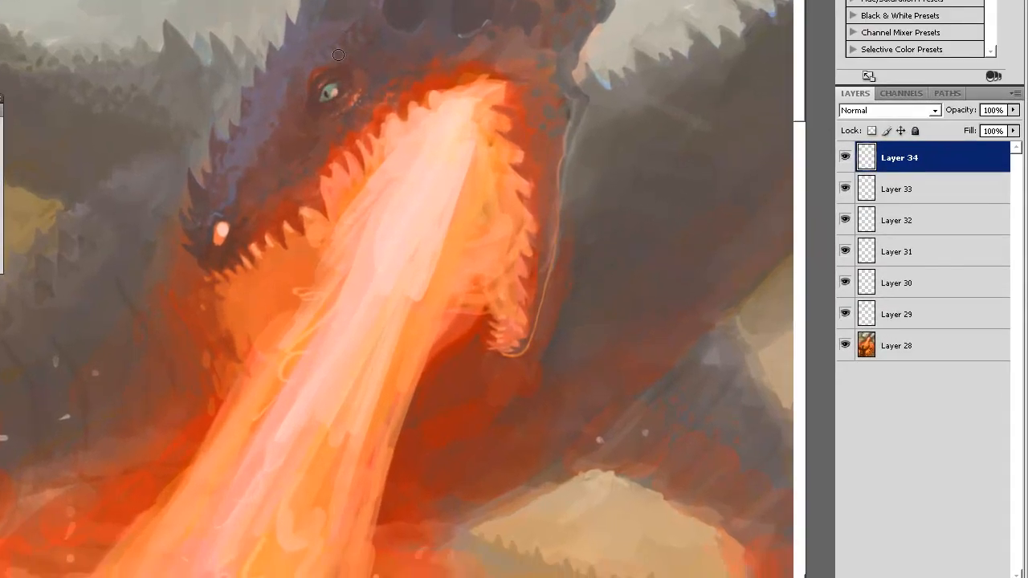
drag(325, 98, 331, 102)
Compare the dragon's eye with the topmost layer hidden and shown, at both reduced and enlarged size
key(ctrl+minus)
key(ctrl+minus)
key(ctrl+minus)
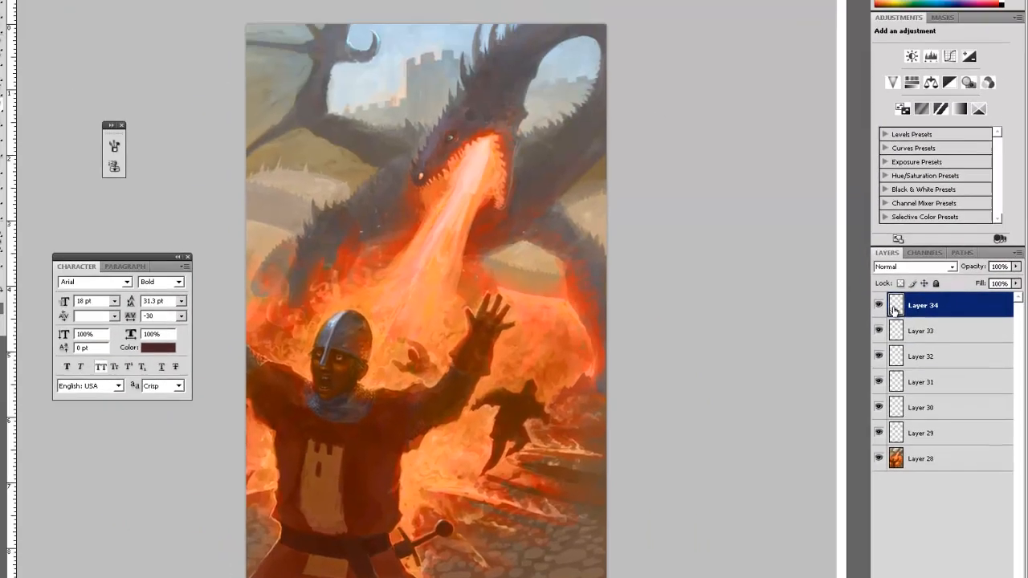
click(845, 163)
click(881, 319)
key(ctrl+space)
mouse_move(453, 130)
mouse_down()
mouse_move(494, 92)
mouse_move(559, 113)
mouse_up()
click(512, 220)
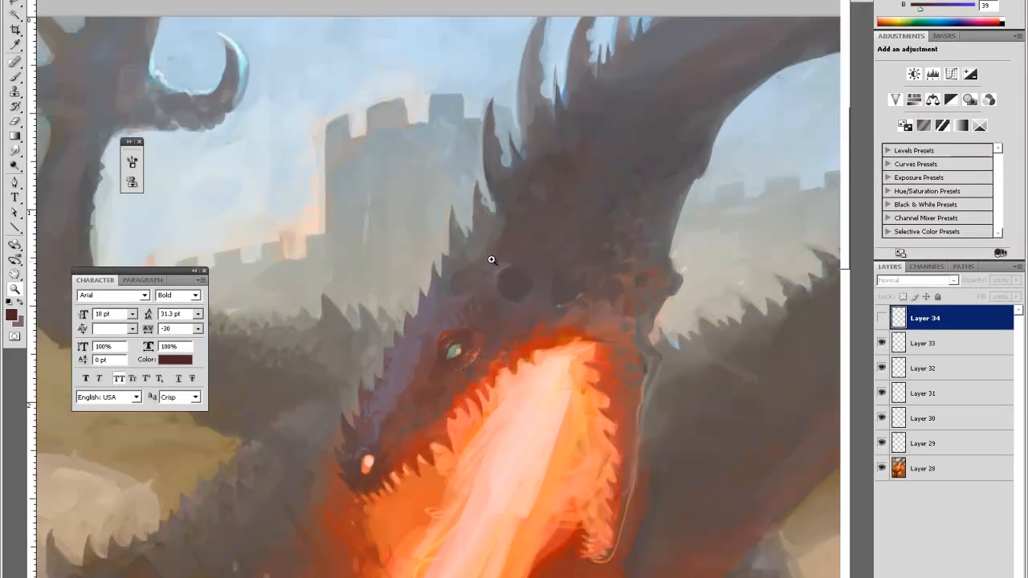
key(b)
click(464, 343)
key(Return)
click(882, 318)
key(e)
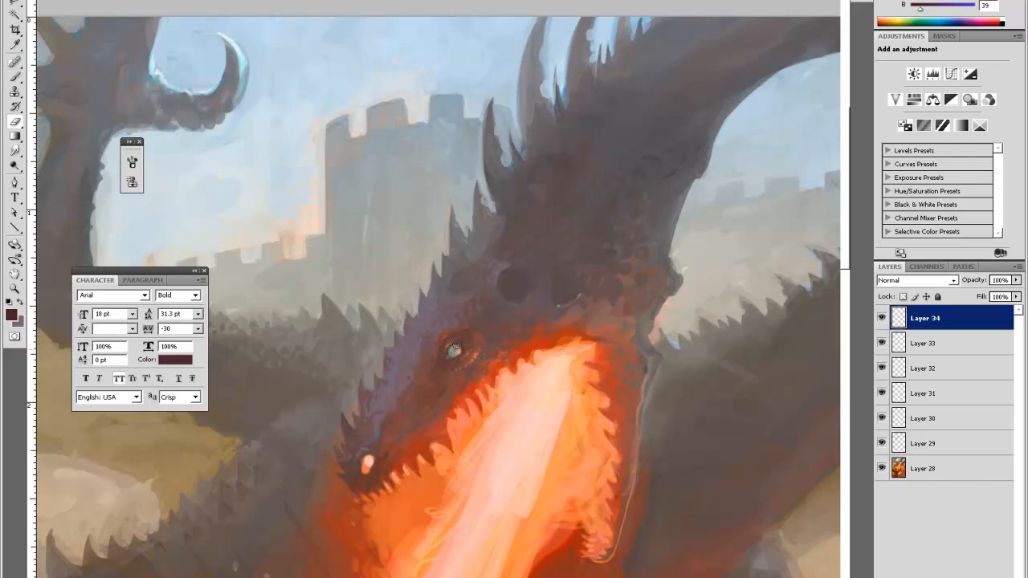
Refine the dragon's dark pupil with Brush and Eraser, then check the eye at full-painting size
scroll(454, 351, up, 1)
key(b)
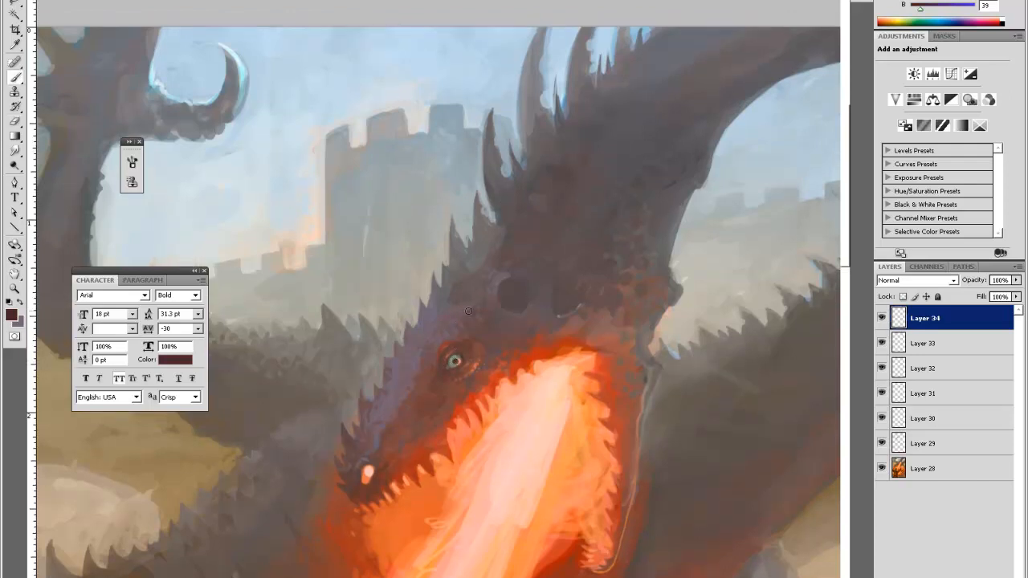
key(e)
drag(455, 361, 454, 362)
key(b)
key(ctrl+0)
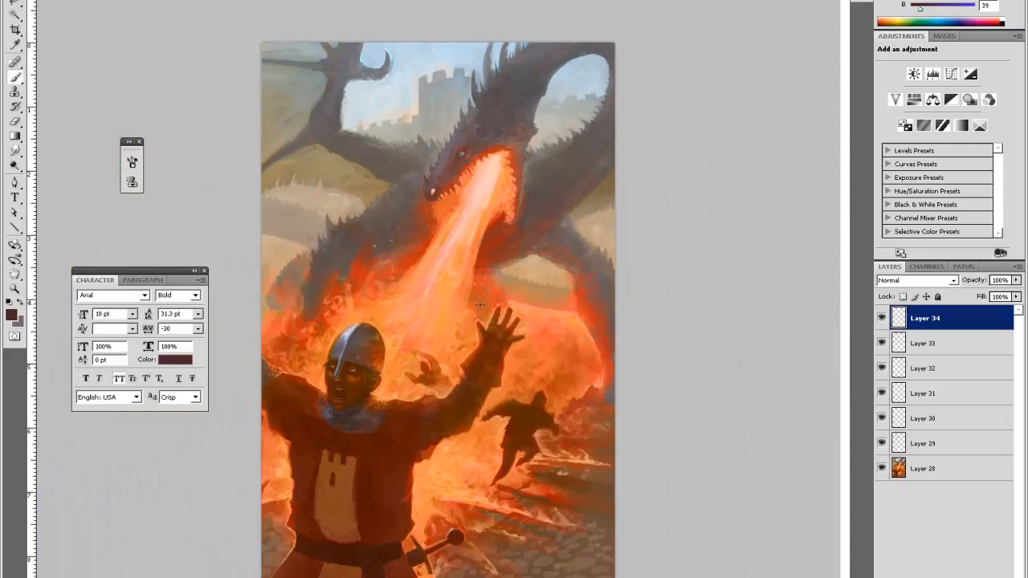
Touch up the pupil with the Eraser and brush a sampled brown over part of the dragon's eye
key(z)
drag(500, 106, 524, 174)
scroll(459, 221, up, 1)
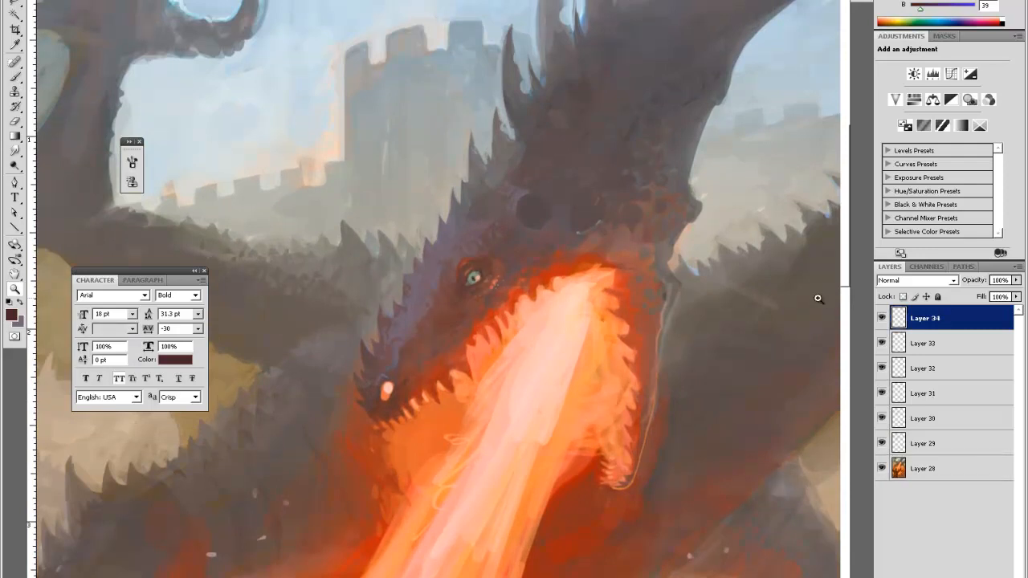
key(e)
click(474, 277)
key(i)
alt+click(474, 281)
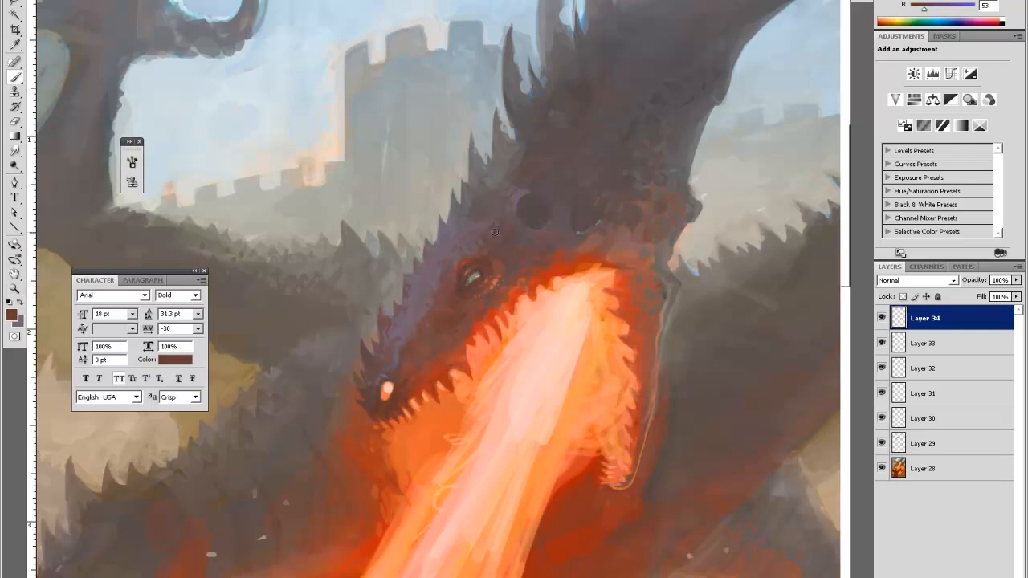
Rework the eye's rim and highlight with the Eraser and orange tones sampled around the dragon's eye
key(e)
key(b)
alt+click(480, 274)
alt+click(491, 274)
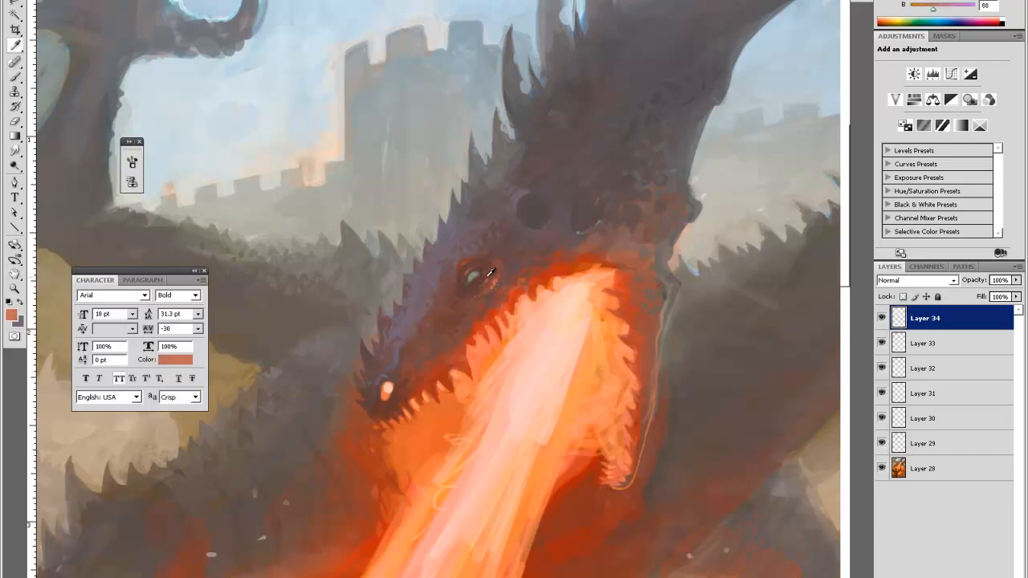
alt+click(477, 275)
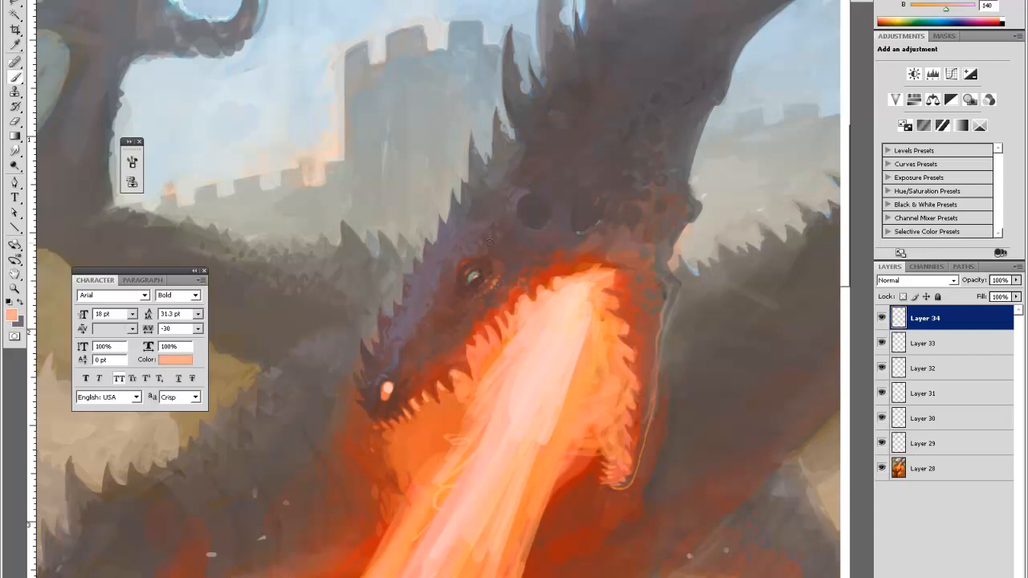
Compare the full painting with Layers 31 to 34 hidden and shown
key(ctrl+minus)
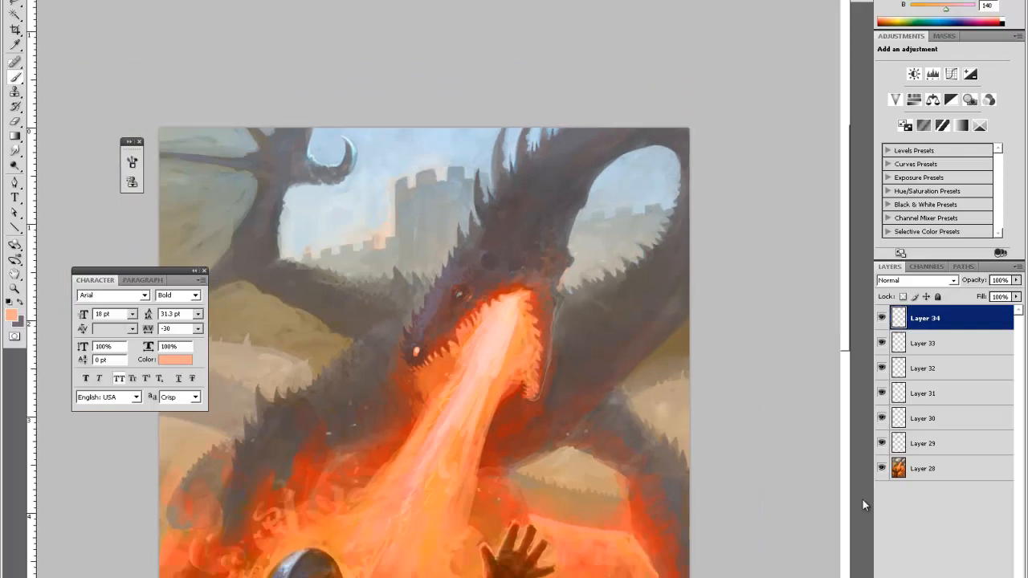
key(ctrl+minus)
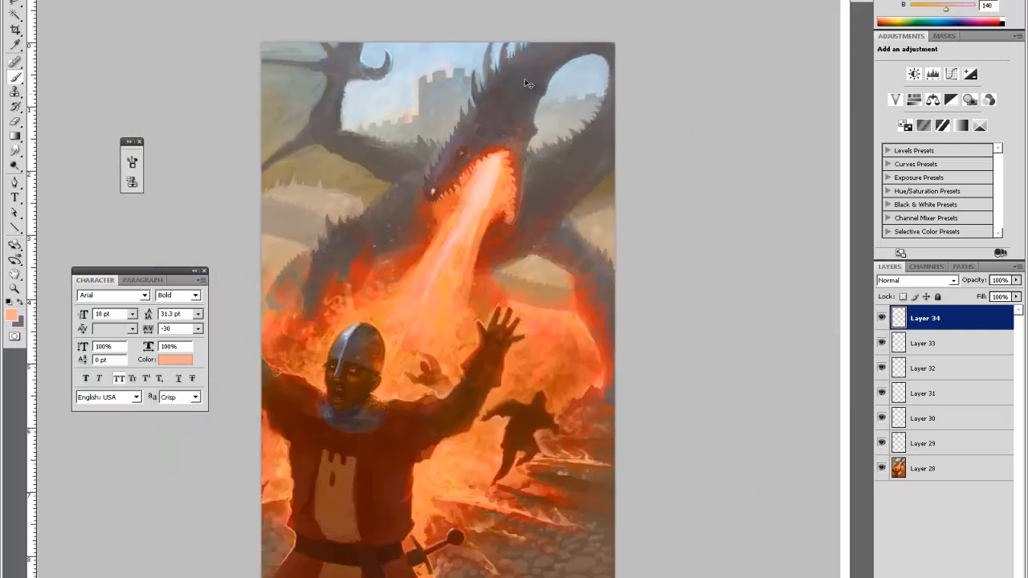
drag(882, 318, 886, 376)
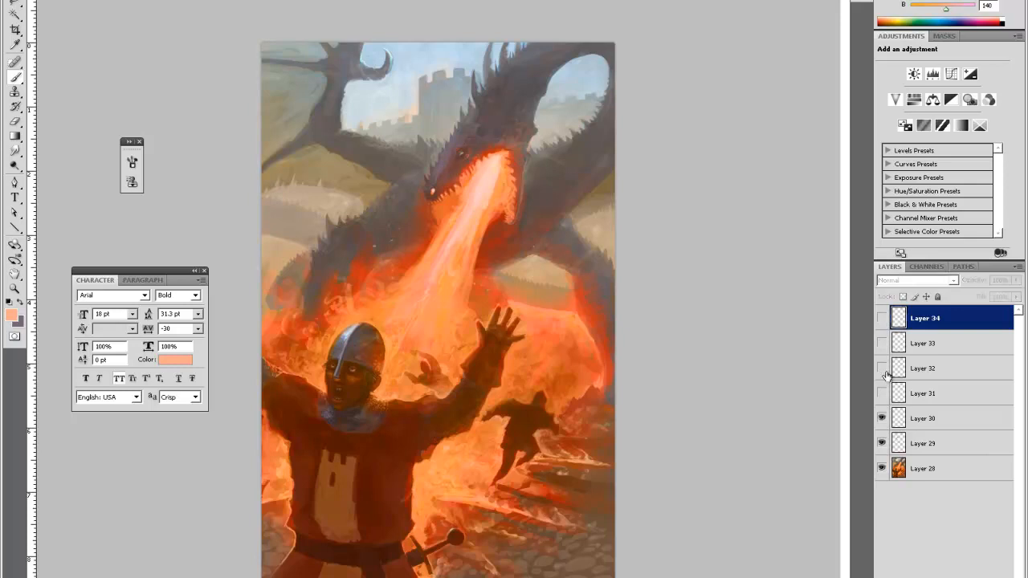
click(881, 393)
drag(882, 363, 883, 318)
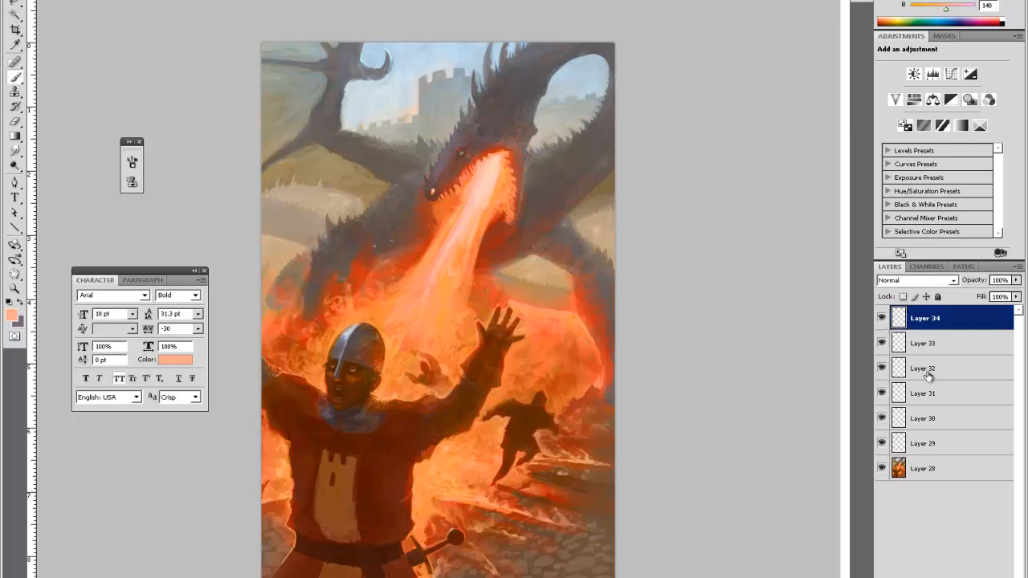
Hide the topmost layer, Layer 34, and delete it
click(882, 319)
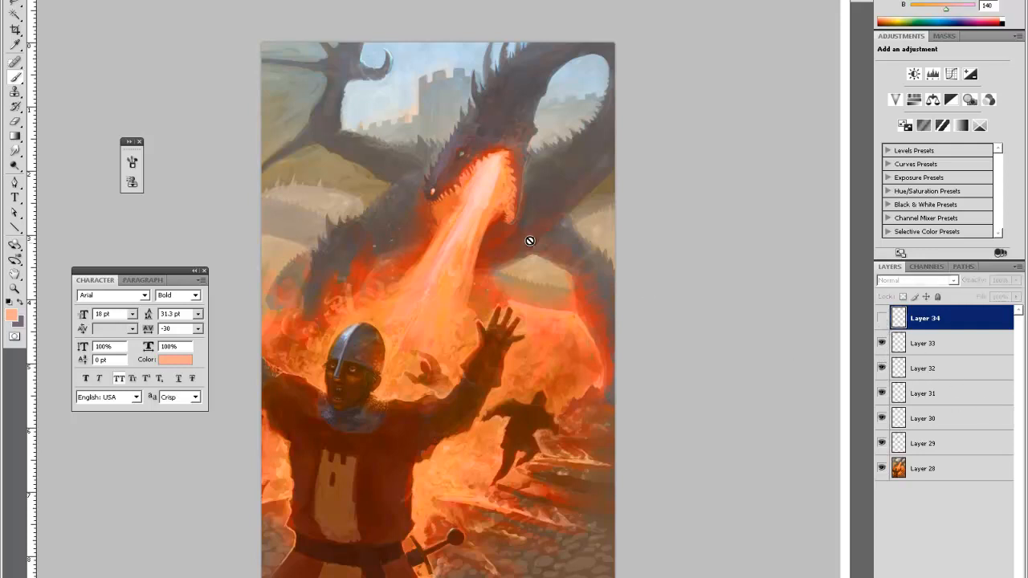
alt+click(463, 141)
click(463, 140)
click(509, 198)
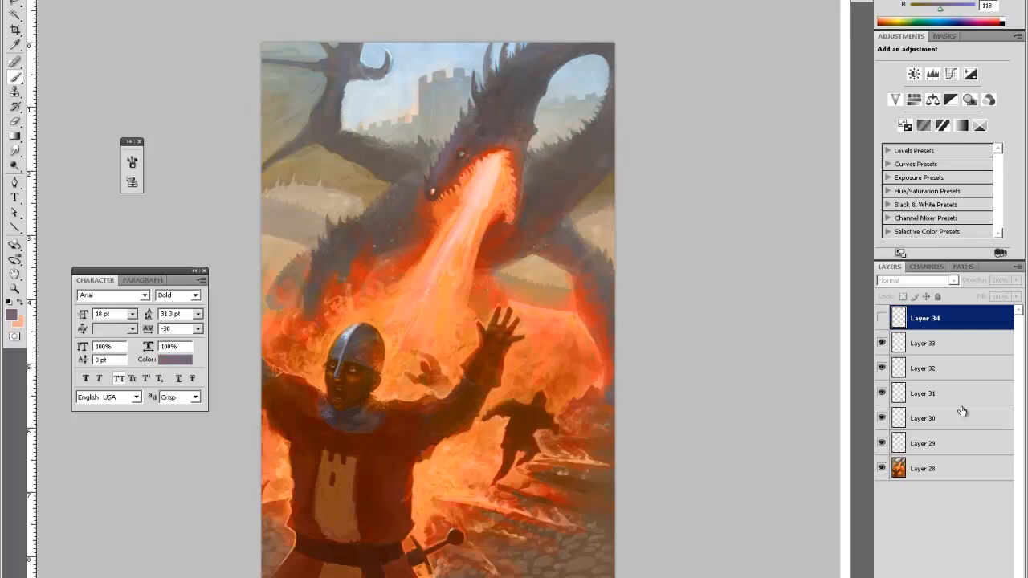
key(Delete)
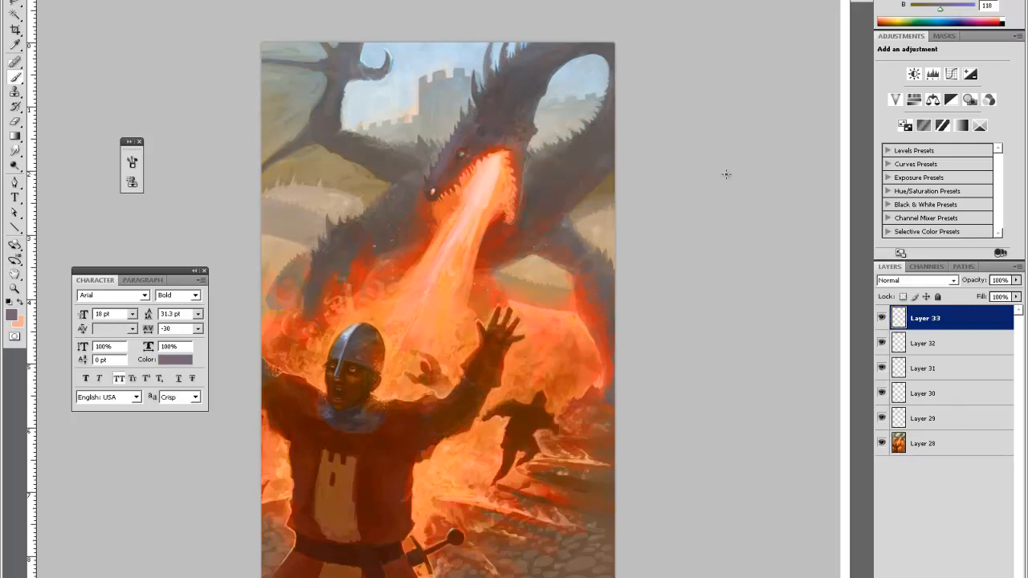
Create a new topmost layer and brush a sampled dark grey onto the dragon's leg near the painting's right-hand edge
key(z)
click(443, 161)
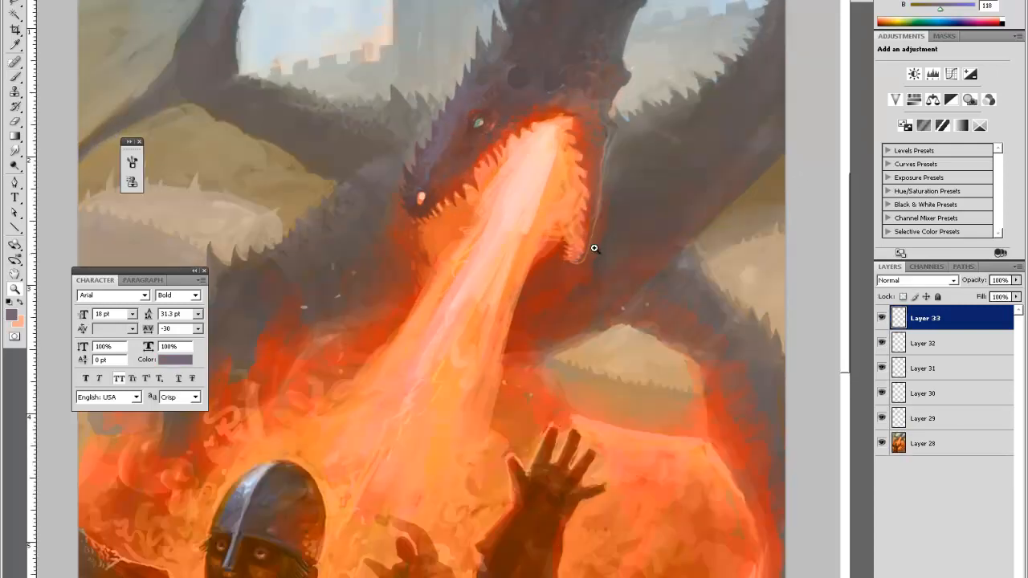
scroll(602, 247, up, 5)
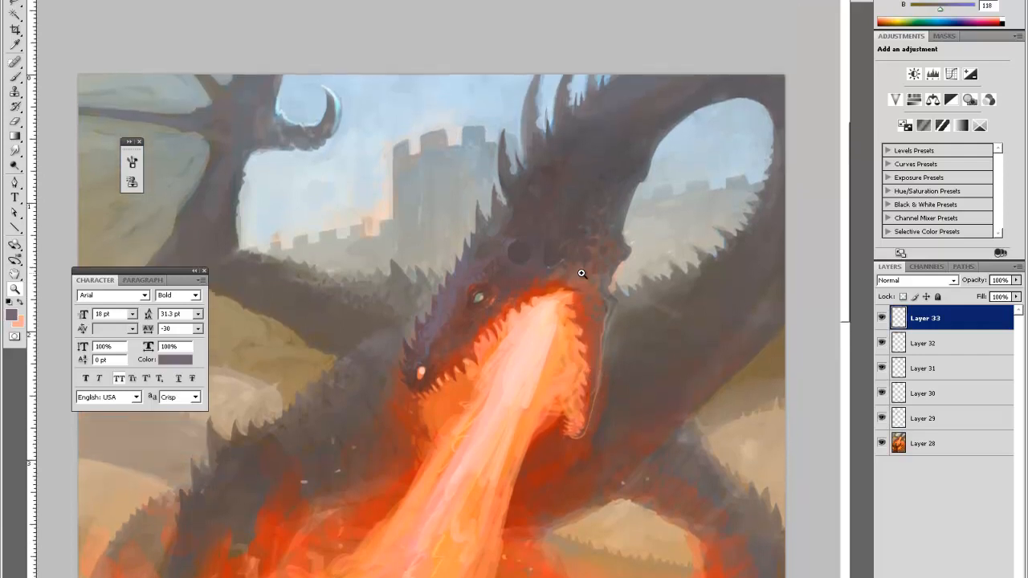
scroll(543, 272, down, 8)
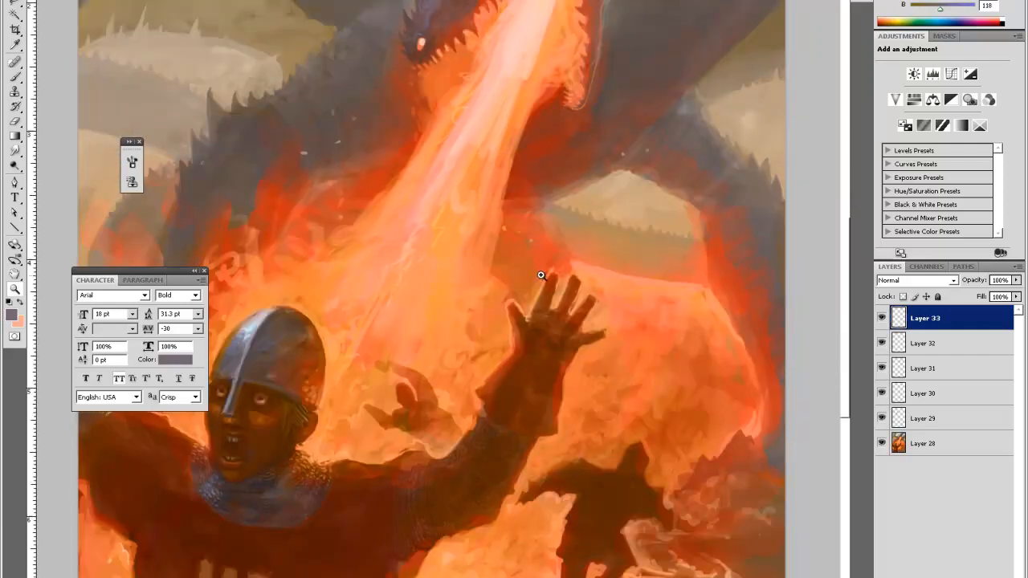
key(space)
drag(644, 273, 262, 350)
key(i)
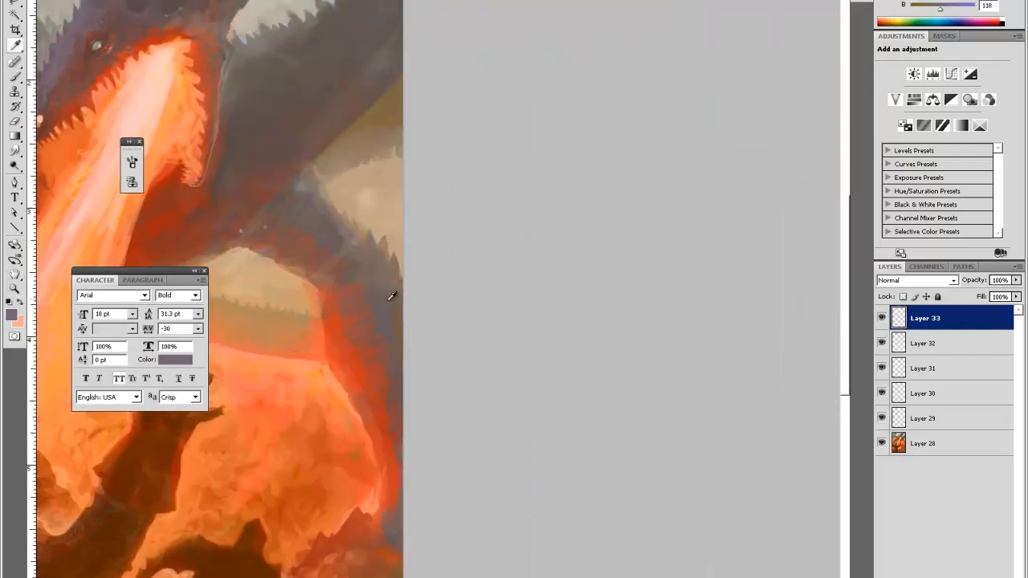
click(389, 294)
key(ctrl+shift+alt+n)
key(b)
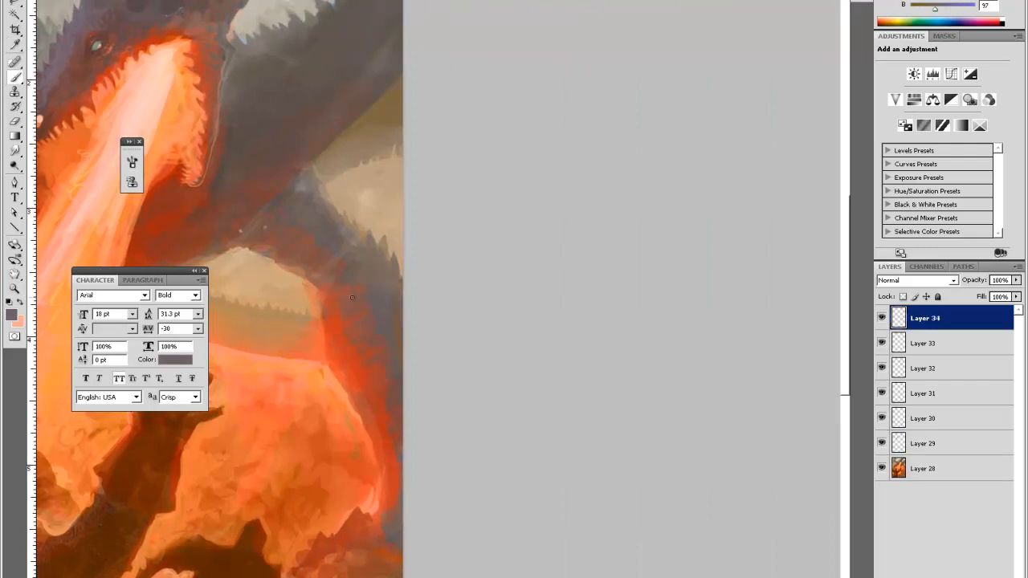
drag(342, 294, 339, 301)
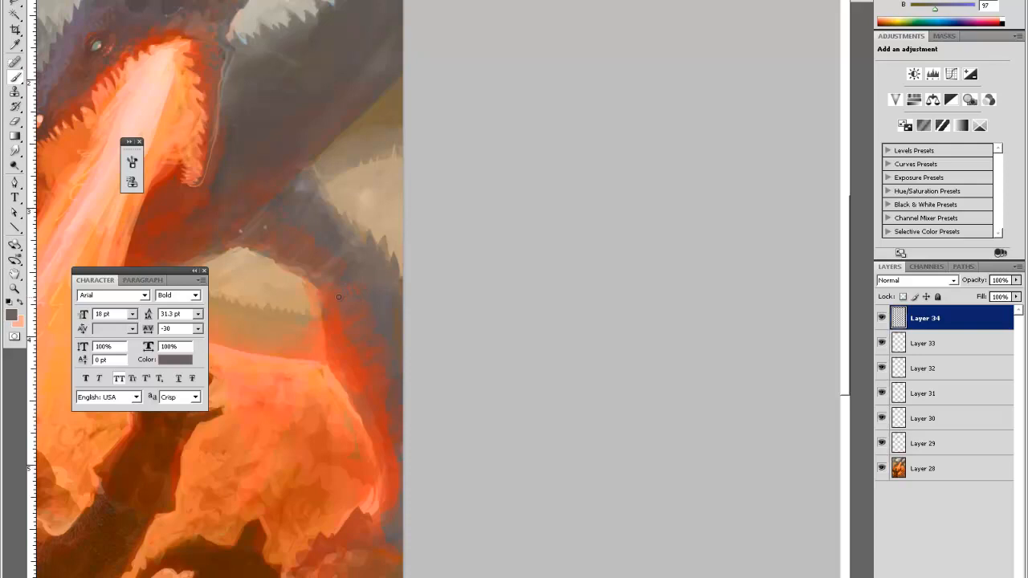
Blend tones sampled from the dragon's leg along the border between its grey hide and the red fire glow
alt+click(357, 334)
mouse_move(380, 351)
mouse_down()
mouse_move(367, 369)
mouse_move(379, 377)
mouse_move(382, 365)
mouse_move(380, 379)
mouse_up()
alt+click(399, 339)
alt+click(397, 332)
alt+click(286, 210)
alt+click(352, 261)
key(alt)
alt+click(399, 366)
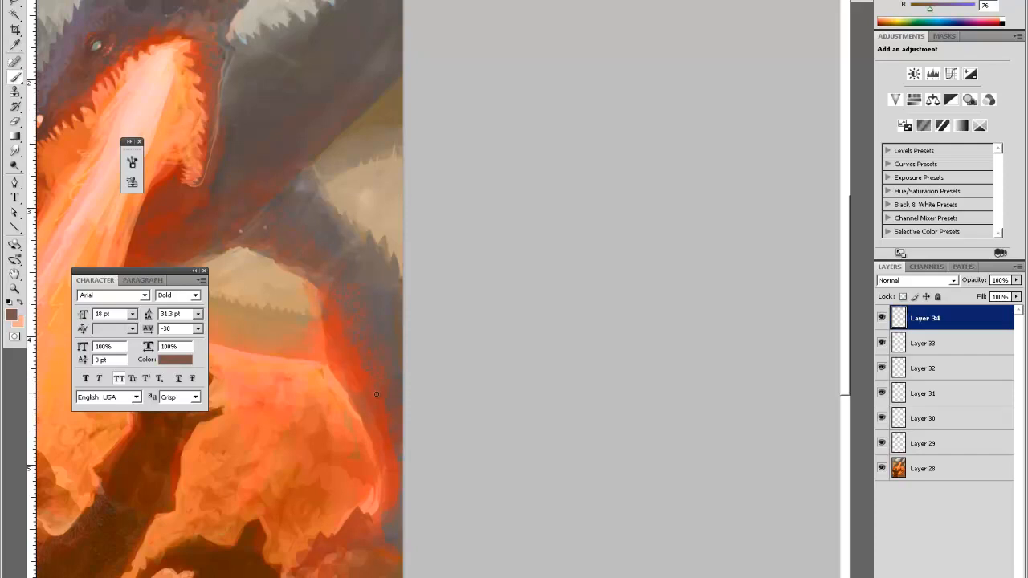
Brush sampled browns and greys onto the lower part of the dragon's leg, then check the whole painting
drag(397, 390, 389, 369)
alt+click(403, 409)
alt+click(400, 453)
key(e)
key(ctrl+minus)
key(ctrl+minus)
key(ctrl+minus)
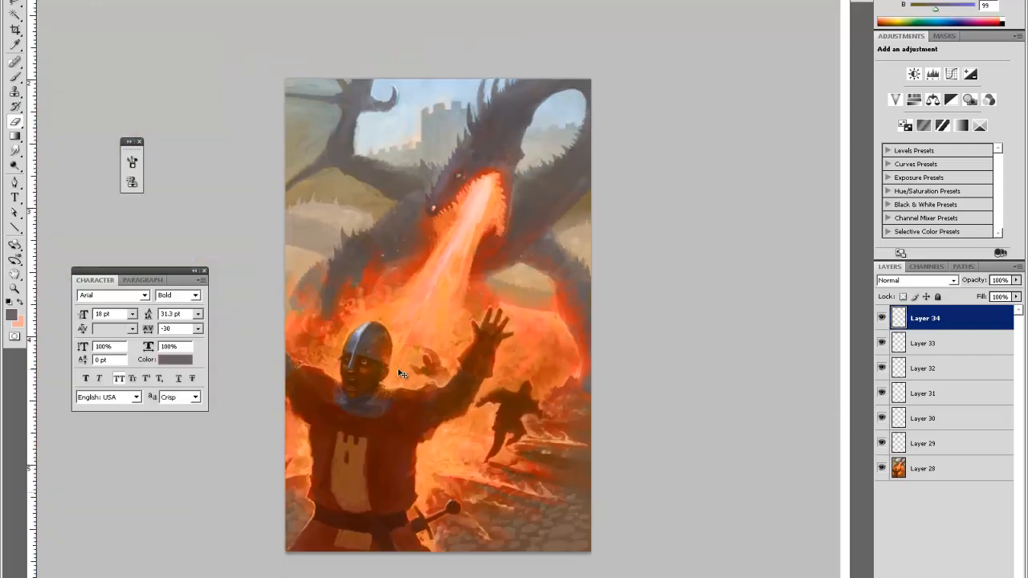
Hide and show Layers 32 and 33 to examine which parts of the dragon's eye each one holds
key(z)
click(480, 211)
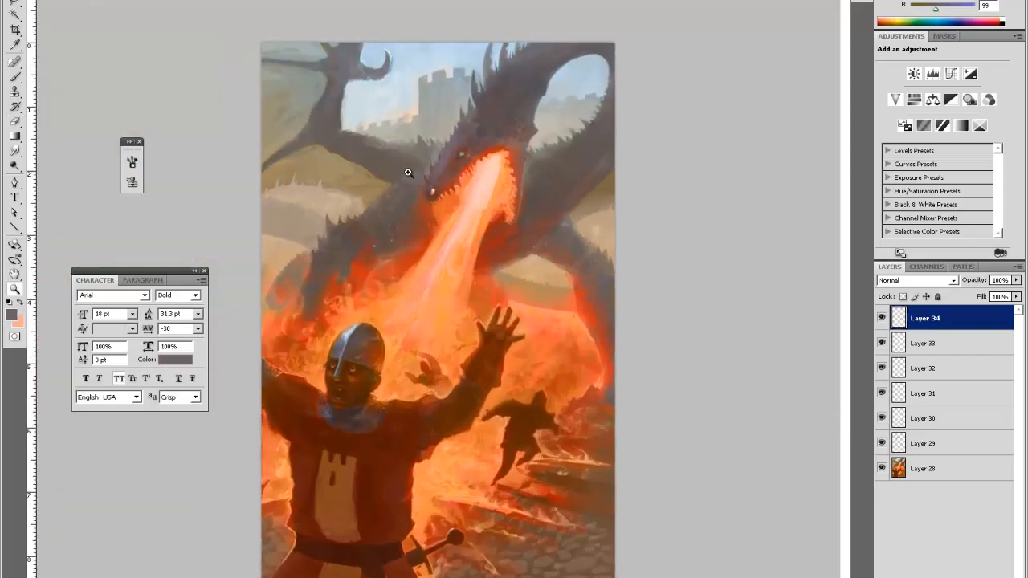
click(408, 173)
scroll(330, 290, up, 2)
click(881, 343)
click(882, 343)
click(881, 367)
click(882, 353)
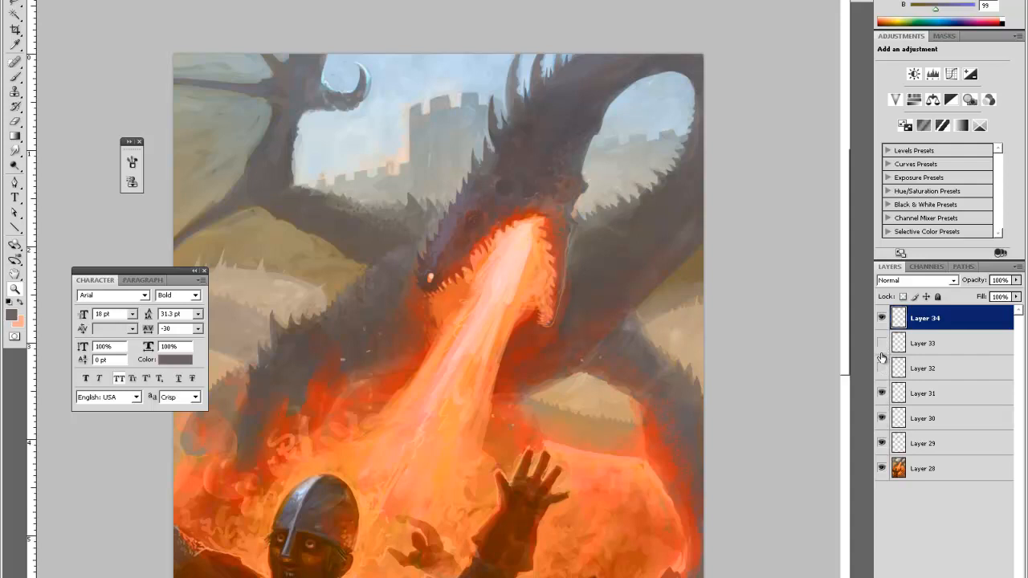
Remove the eye's light highlight on Layer 33, then brush dark brown into the eye socket on Layer 31
click(928, 347)
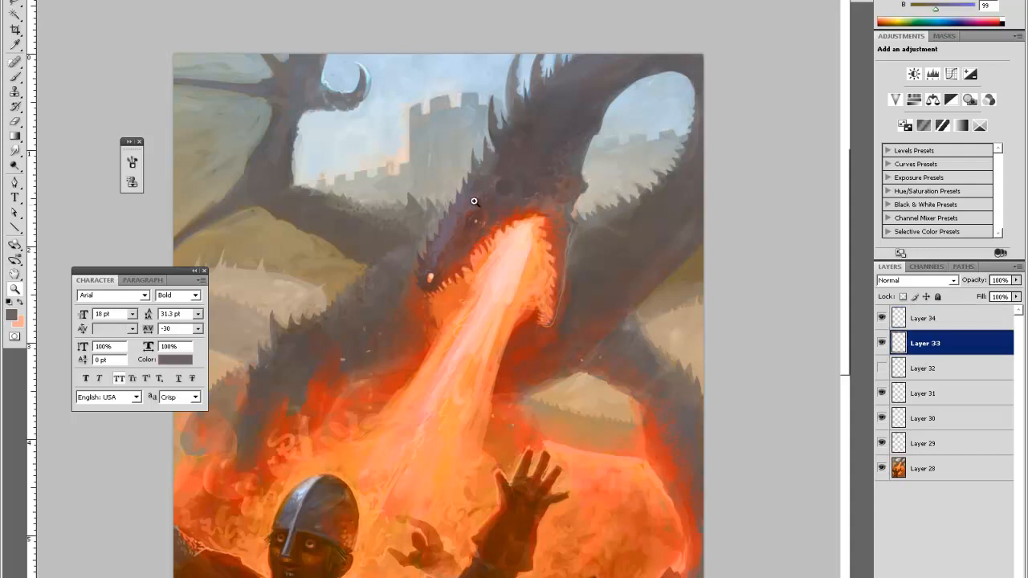
click(486, 170)
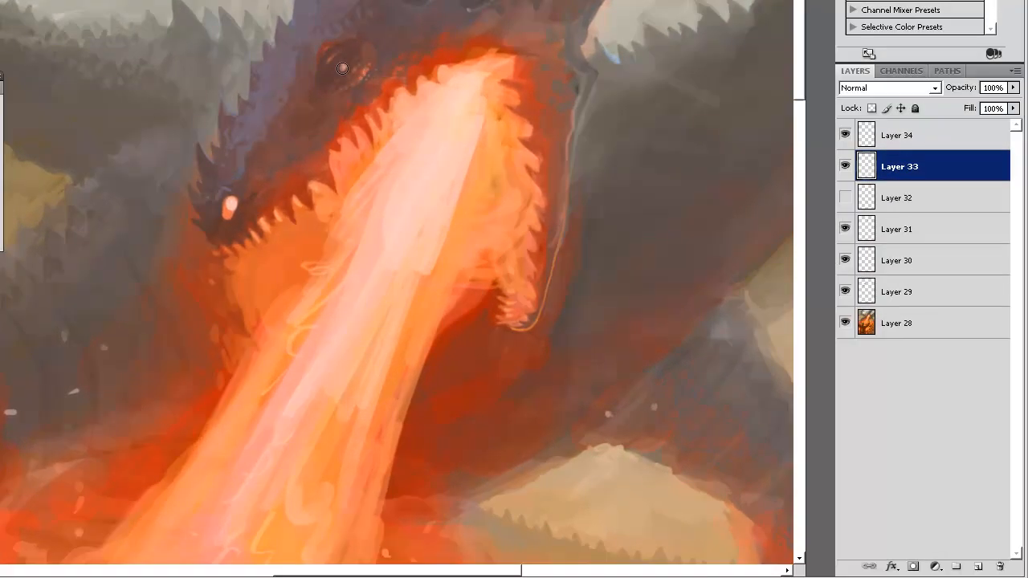
click(342, 68)
click(899, 228)
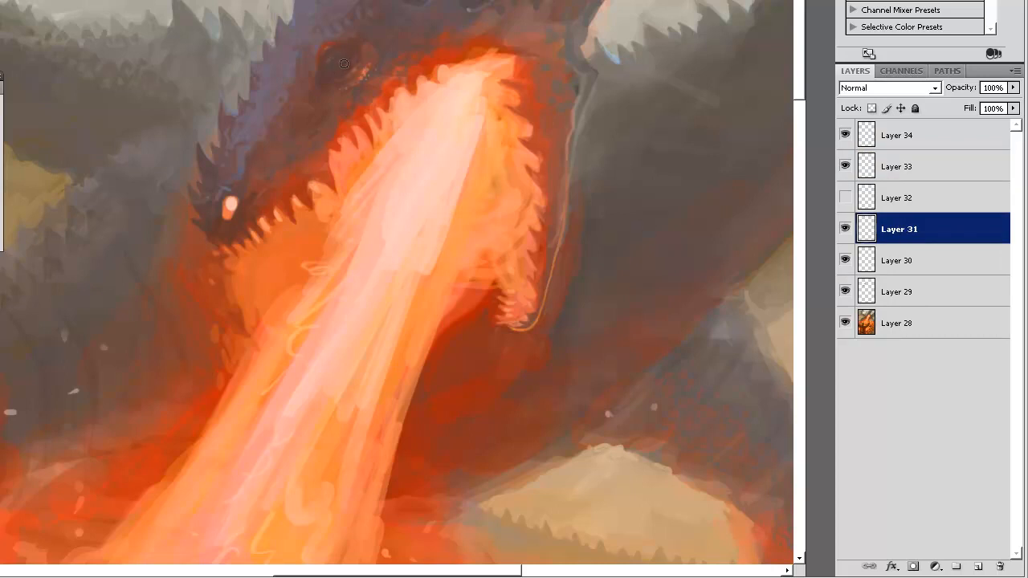
drag(339, 55, 345, 58)
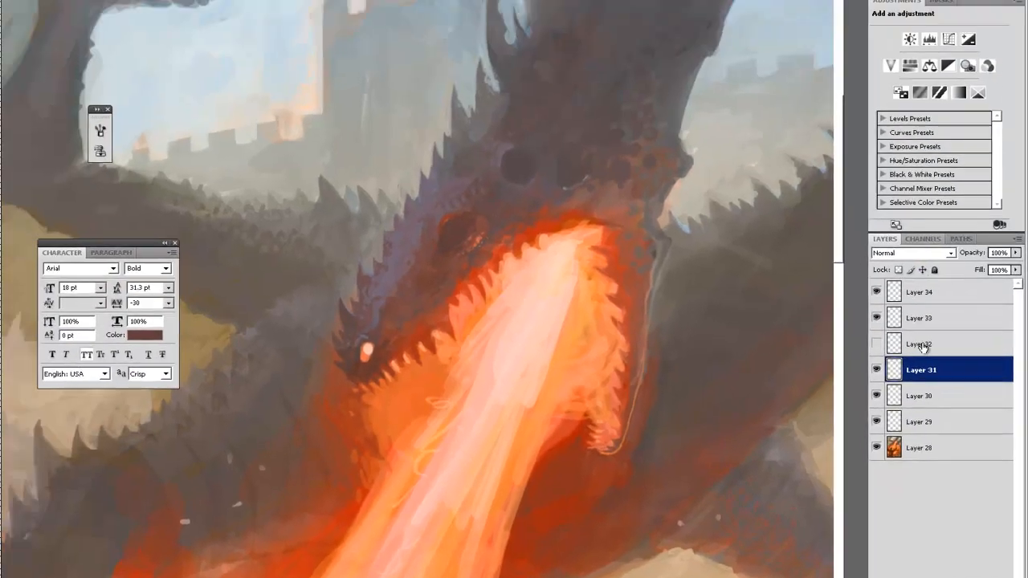
Show Layer 32 and repaint the dragon's iris on it in a brighter, more saturated teal green
click(900, 198)
click(845, 198)
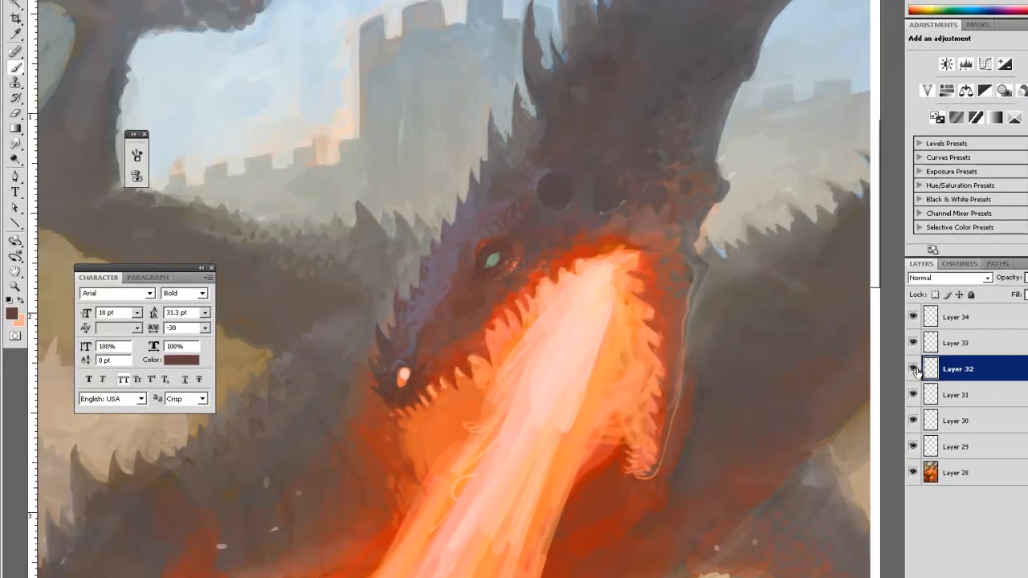
alt+click(474, 261)
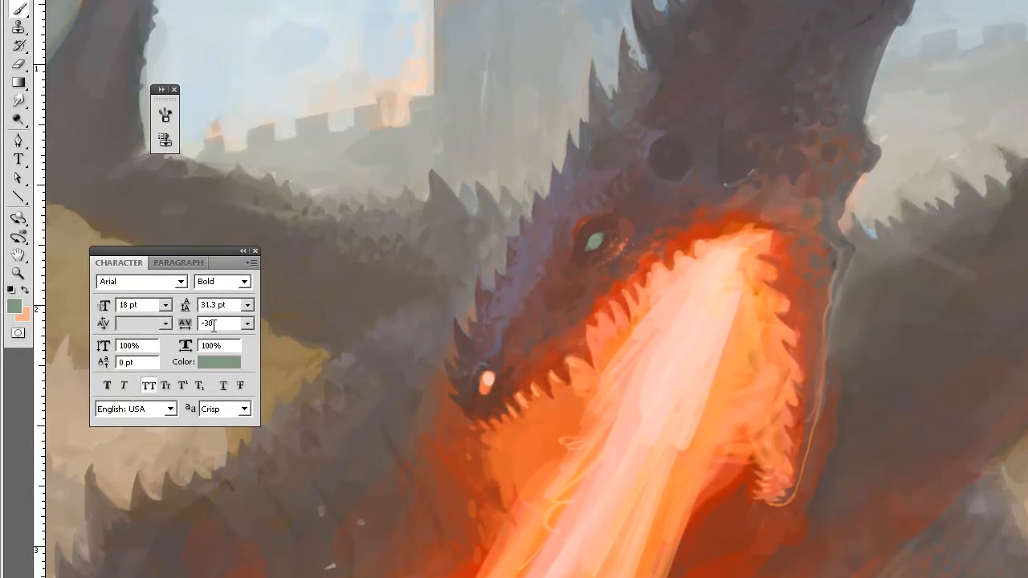
click(14, 305)
click(342, 4)
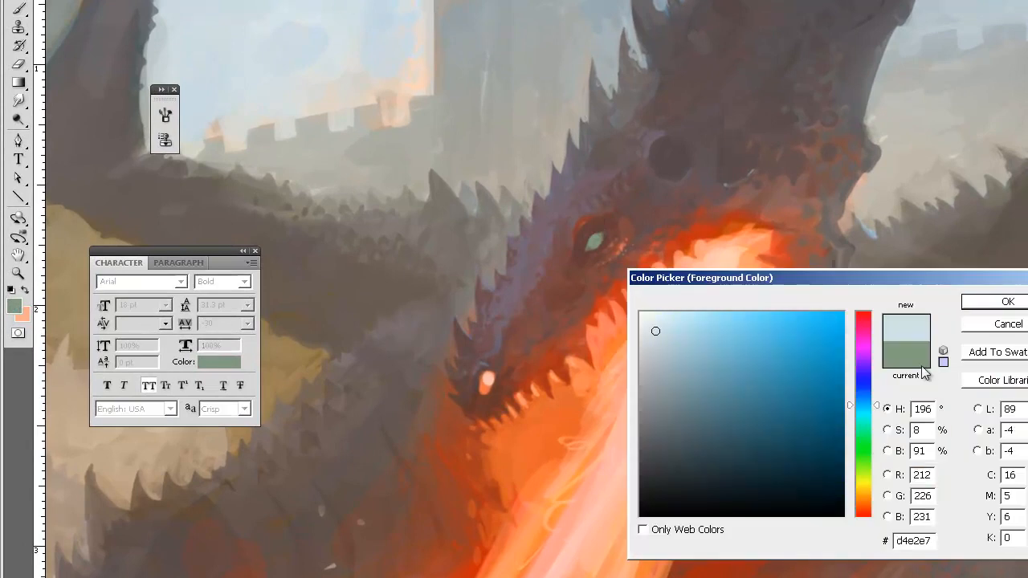
click(863, 412)
click(736, 336)
click(865, 430)
click(992, 302)
drag(591, 241, 598, 237)
key(e)
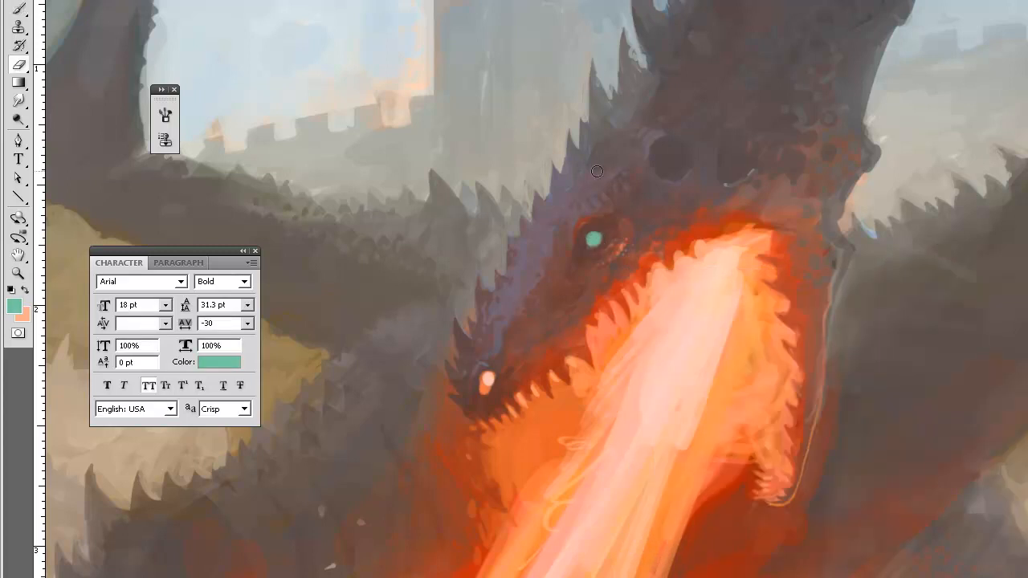
Check the brighter teal eye at full-painting size and again close up on the dragon's head
key(ctrl+minus)
key(ctrl+minus)
key(ctrl+minus)
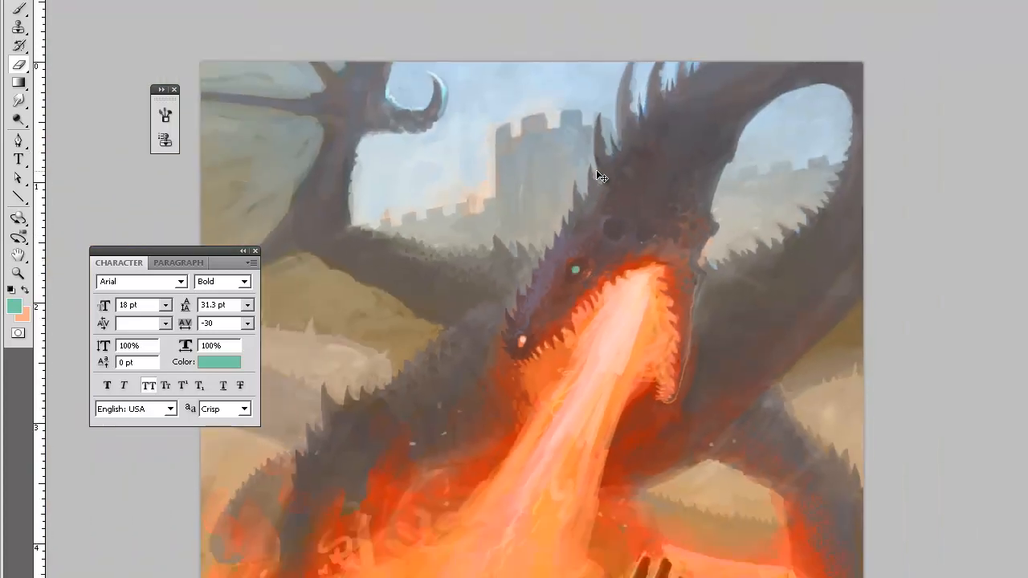
scroll(596, 171, down, 1)
key(z)
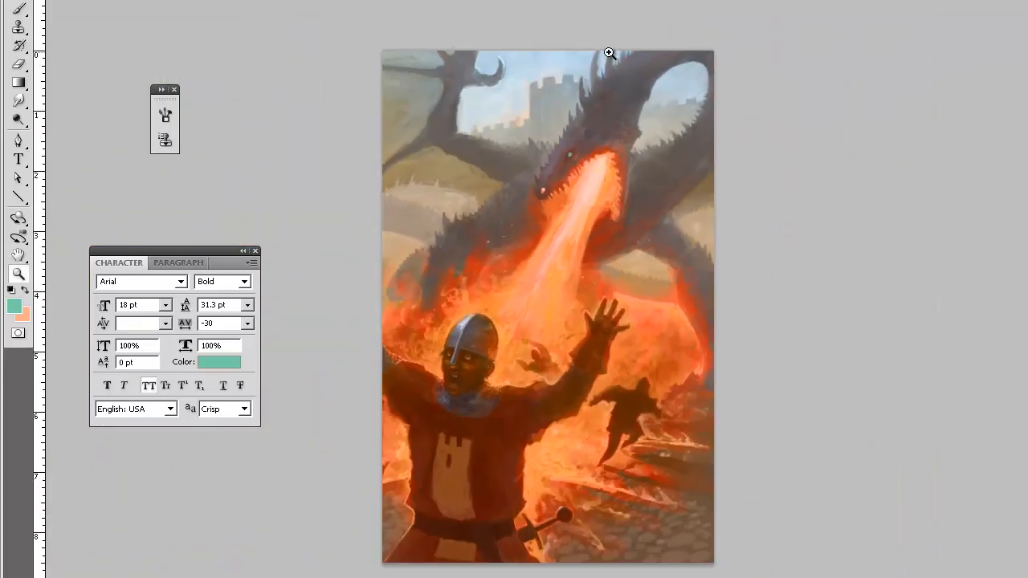
click(594, 51)
double_click(526, 167)
scroll(616, 216, up, 5)
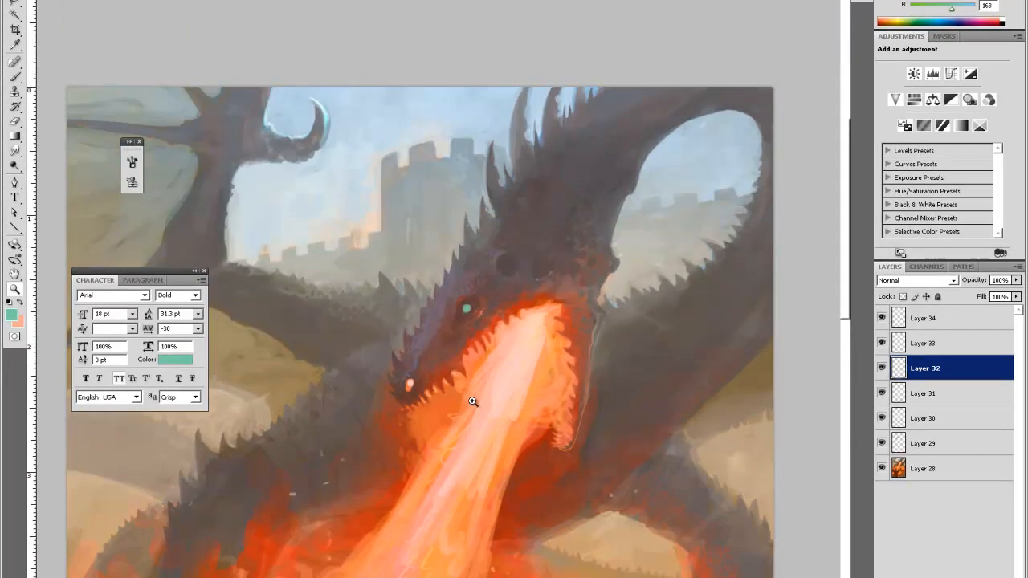
On Layer 34, brush over the smoky rocks below the dragon's leg near the right-hand edge and review the result
scroll(476, 406, down, 1)
scroll(475, 406, down, 2)
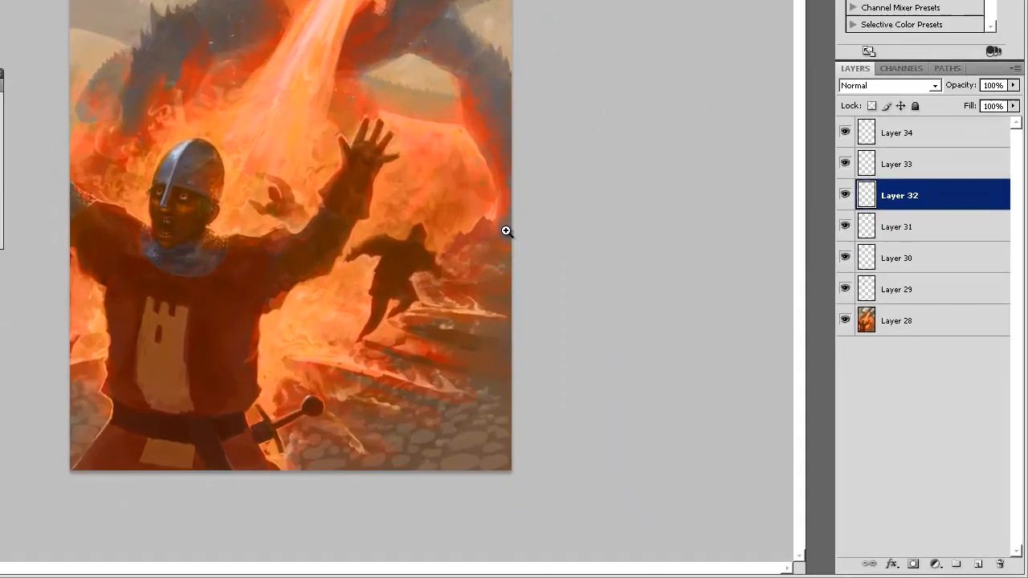
scroll(506, 231, up, 3)
click(913, 138)
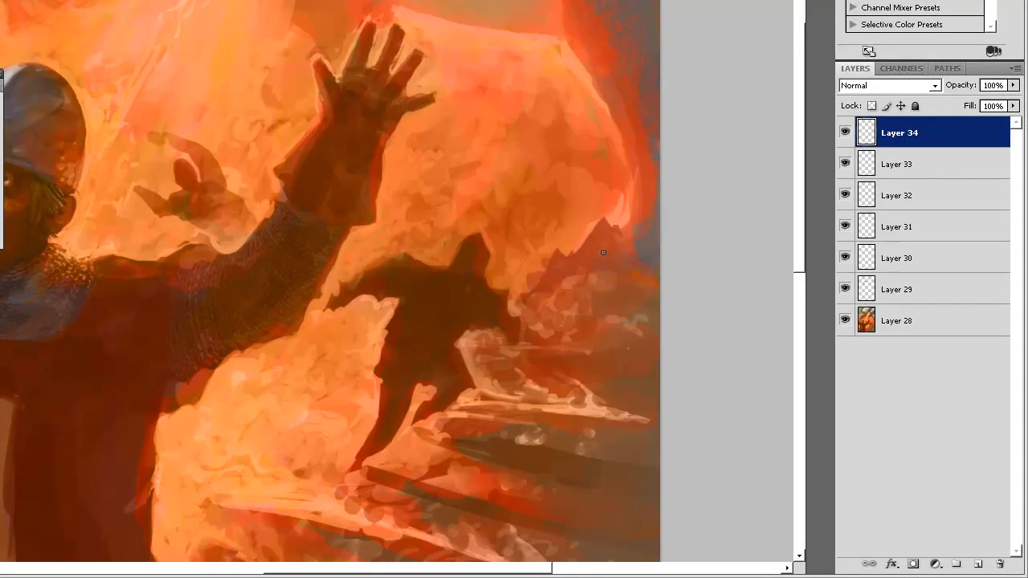
drag(629, 258, 638, 251)
alt+click(612, 184)
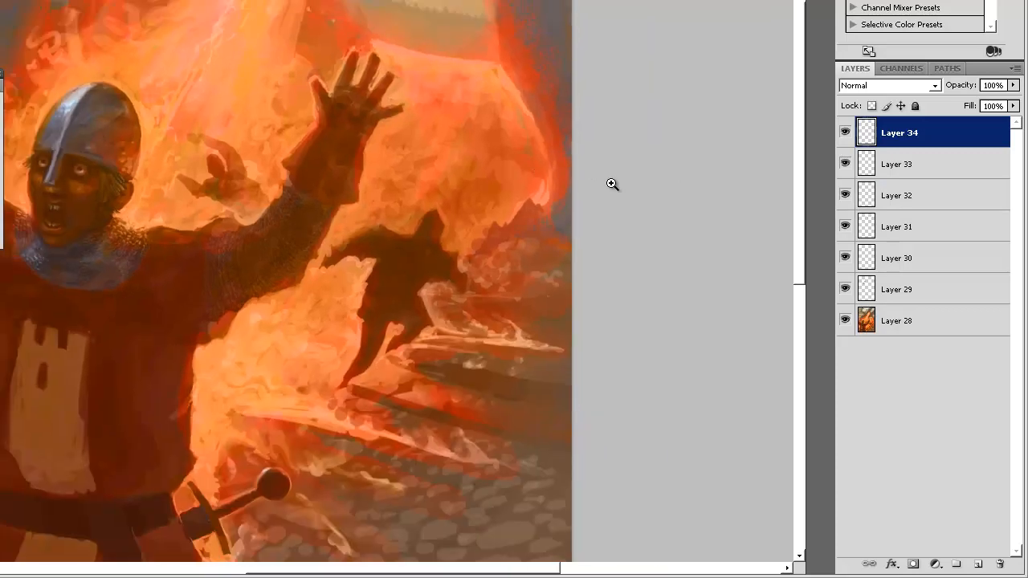
alt+click(612, 184)
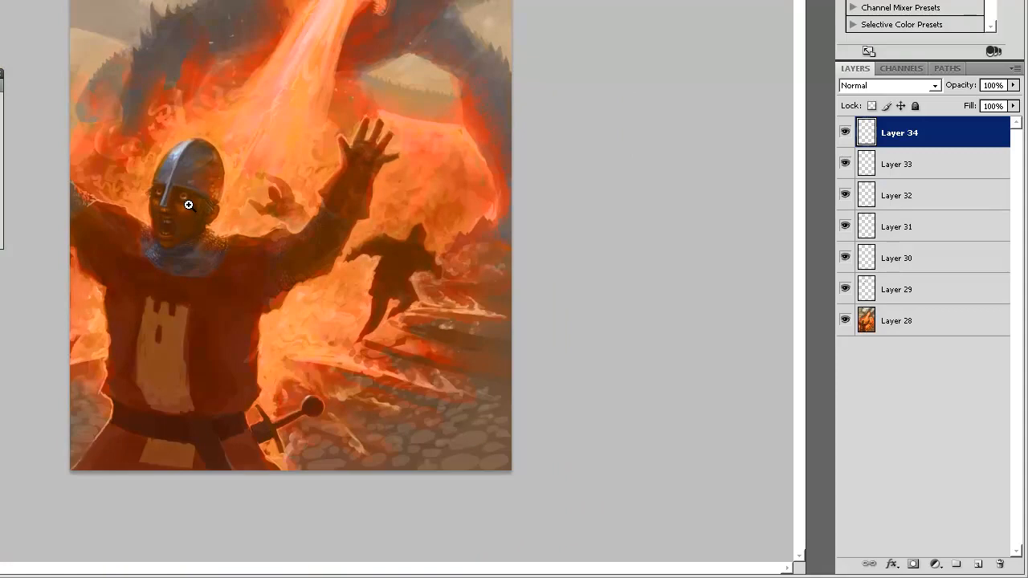
On Layer 34, refine the fingers and edges of the silhouetted hand in the flames between the knight's head and raised arm
key(ctrl+plus)
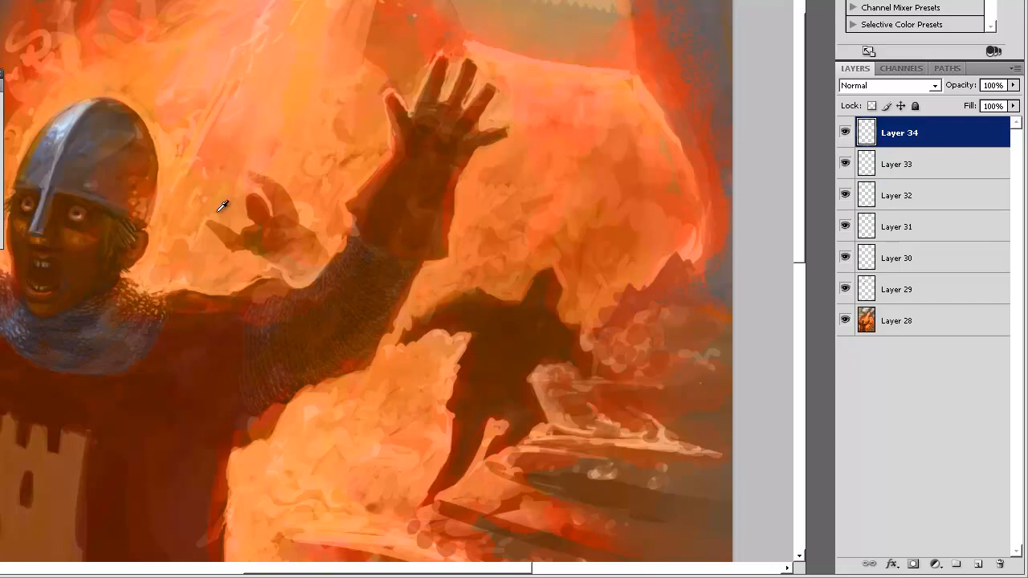
key(alt)
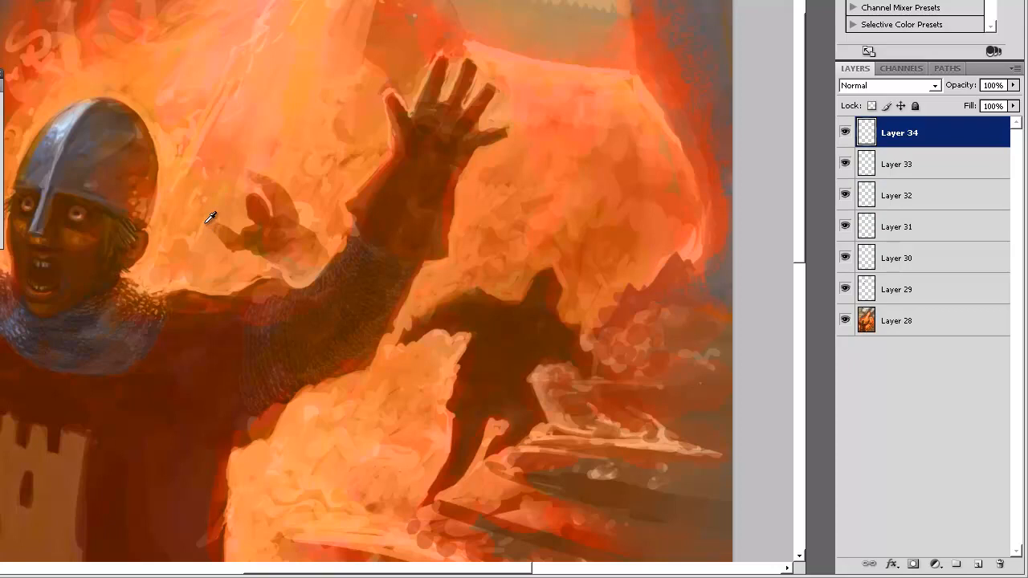
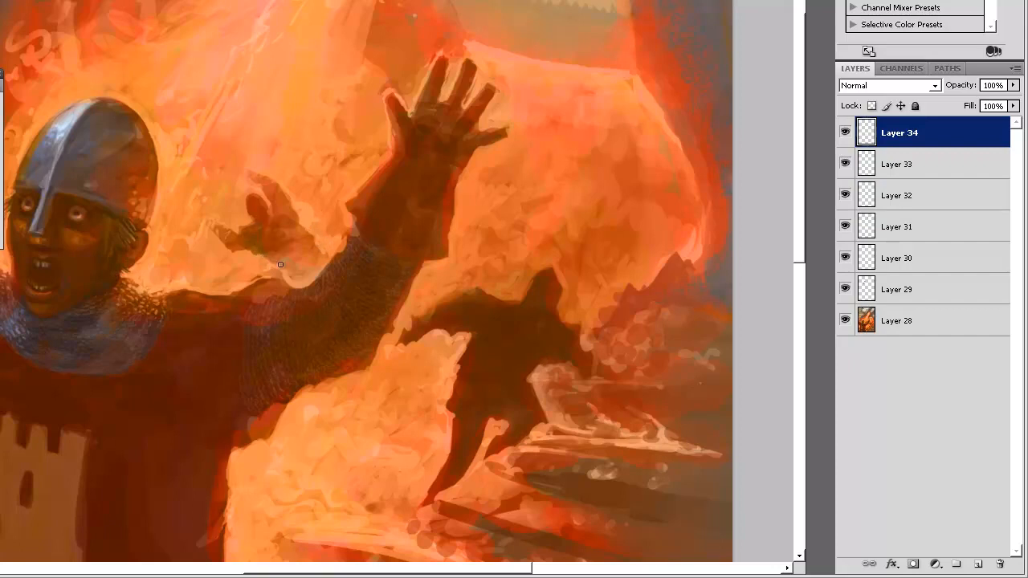
drag(259, 276, 289, 278)
key(ctrl+minus)
key(ctrl+minus)
key(ctrl+minus)
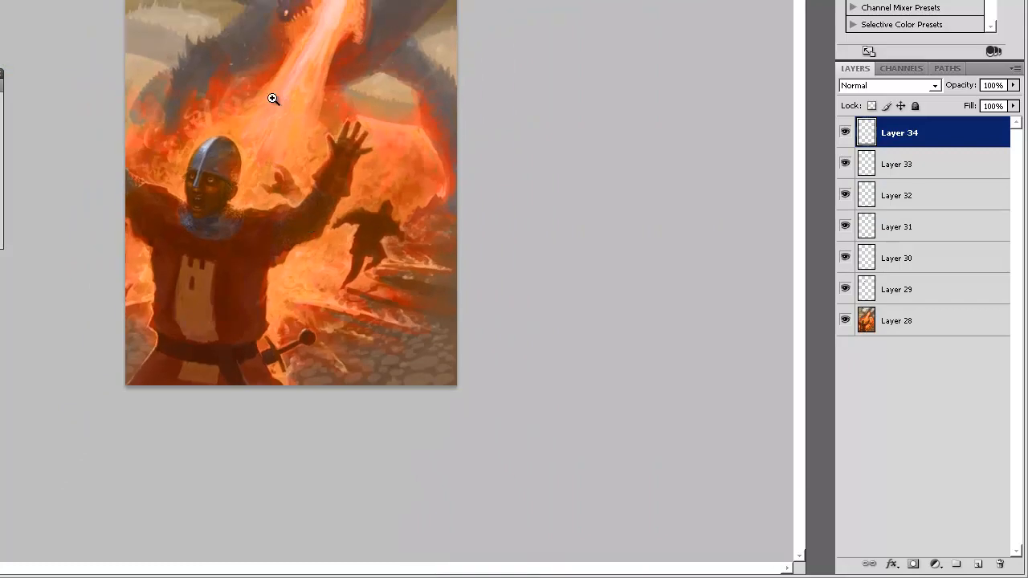
Clean up the pale glow around the thumb and fingers of the knight's raised hand on Layer 34
click(180, 129)
click(181, 141)
click(474, 73)
click(474, 73)
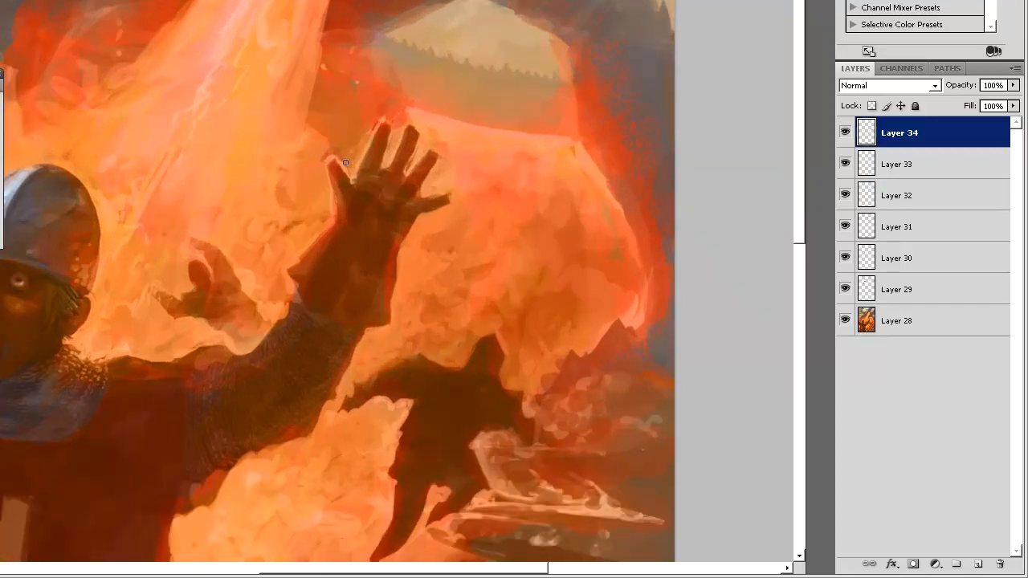
mouse_move(371, 134)
mouse_down()
mouse_move(400, 43)
mouse_move(381, 87)
mouse_move(393, 144)
mouse_move(392, 118)
mouse_up()
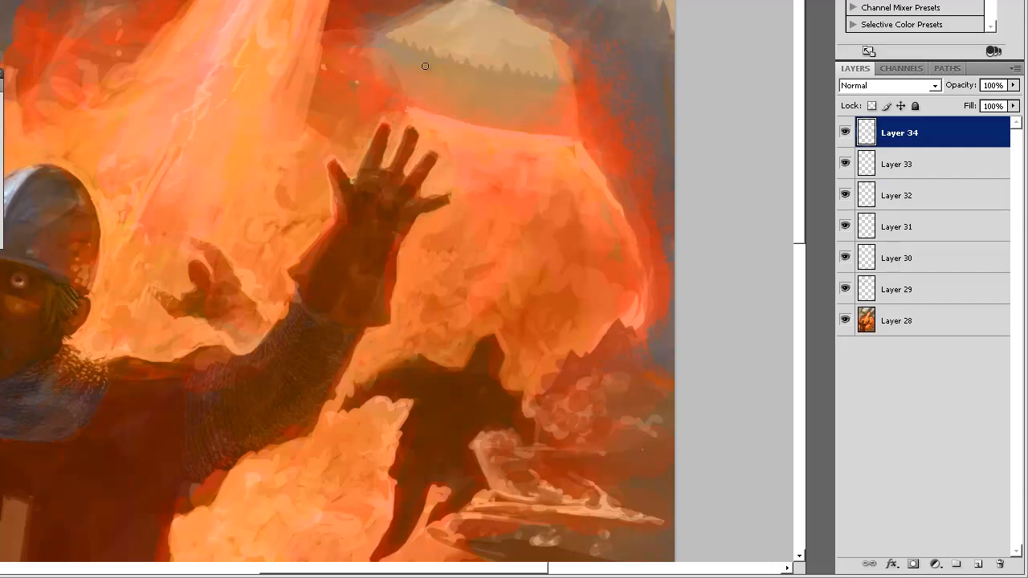
key(ctrl+minus)
key(ctrl+minus)
key(ctrl+minus)
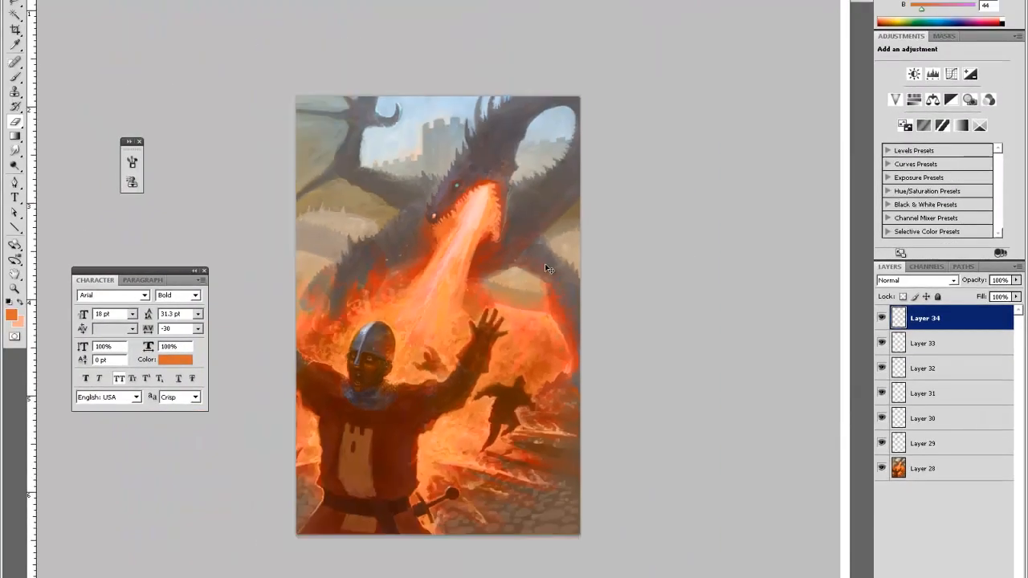
Brush sampled orange-brown and dark brown tones between the knight's nose and upper lip on Layer 34
key(z)
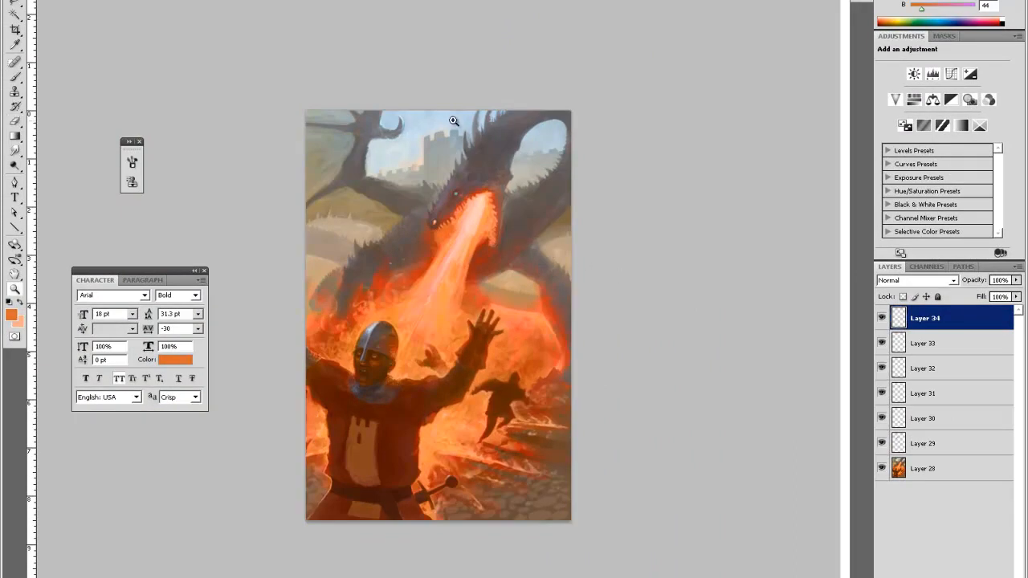
click(457, 230)
click(339, 278)
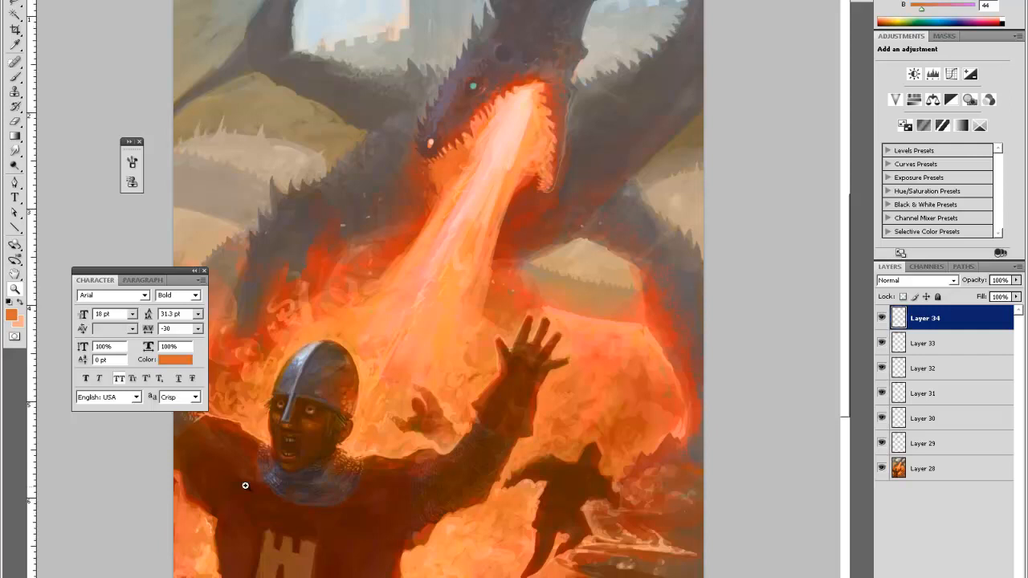
click(287, 441)
click(287, 441)
key(i)
key(b)
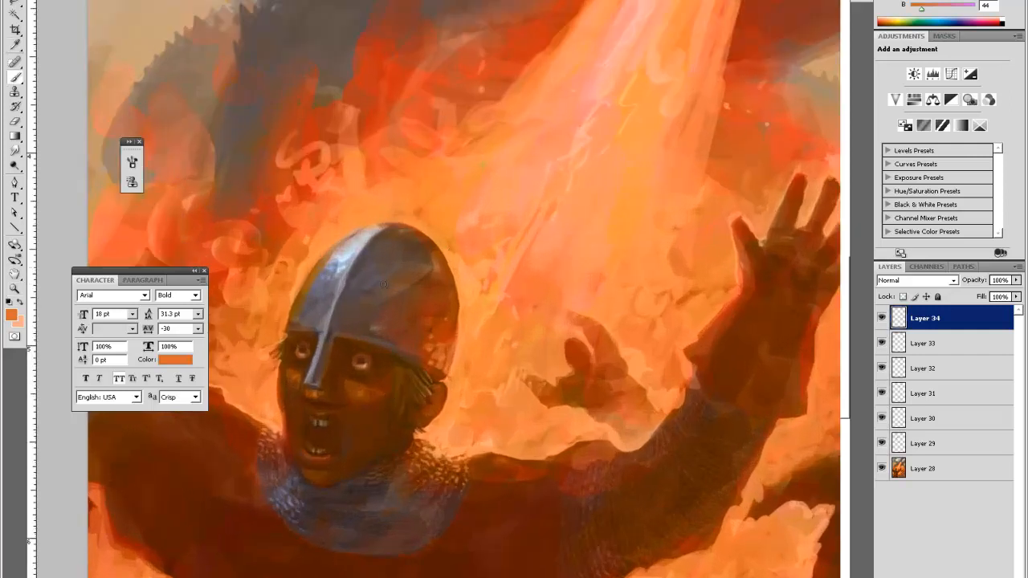
alt+click(317, 402)
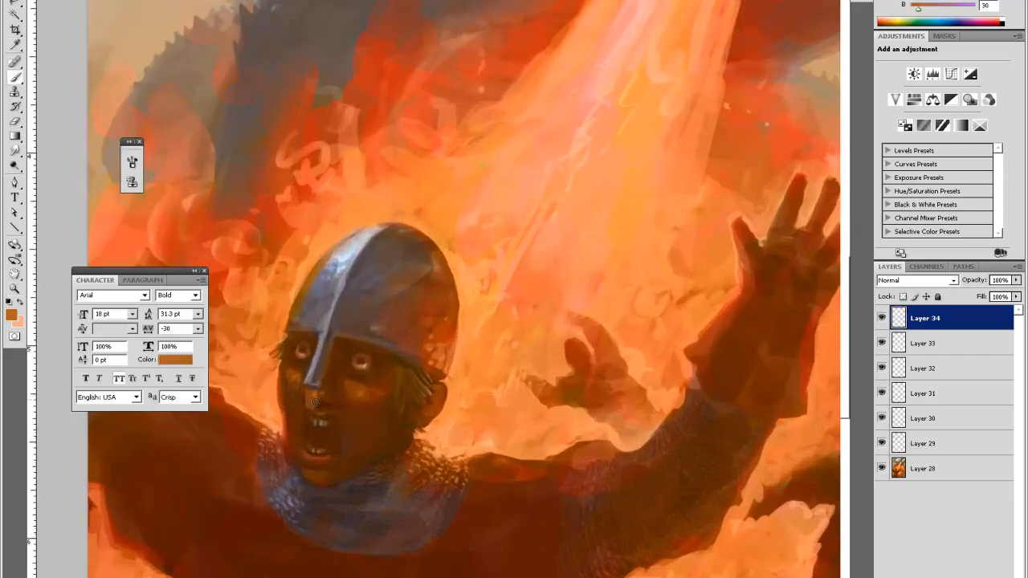
alt+click(318, 409)
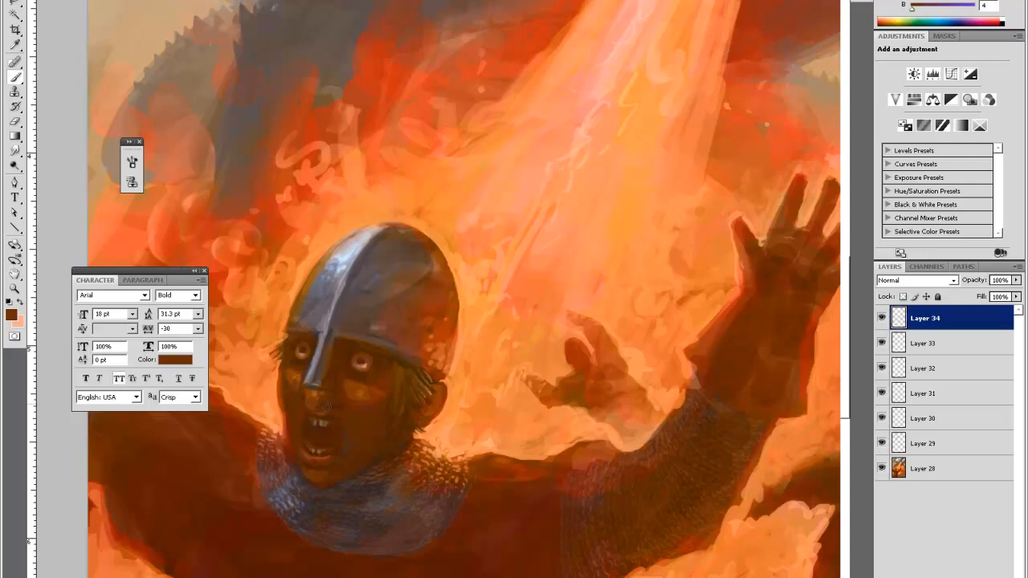
Blend sampled browns into the knight's face around the nose guard, cheek and brow, and review the painting at smaller scale
alt+click(305, 394)
alt+click(304, 391)
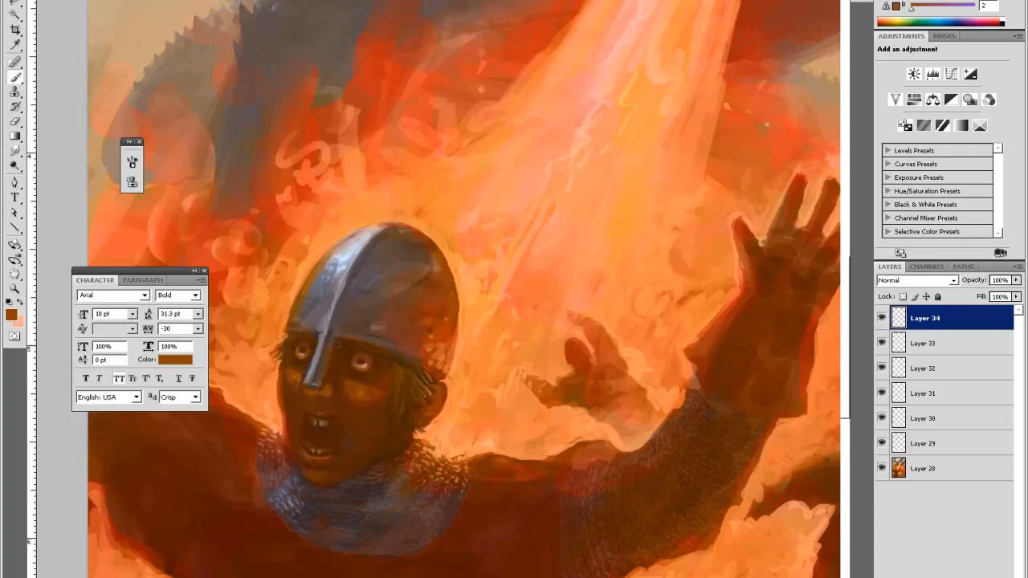
alt+click(303, 356)
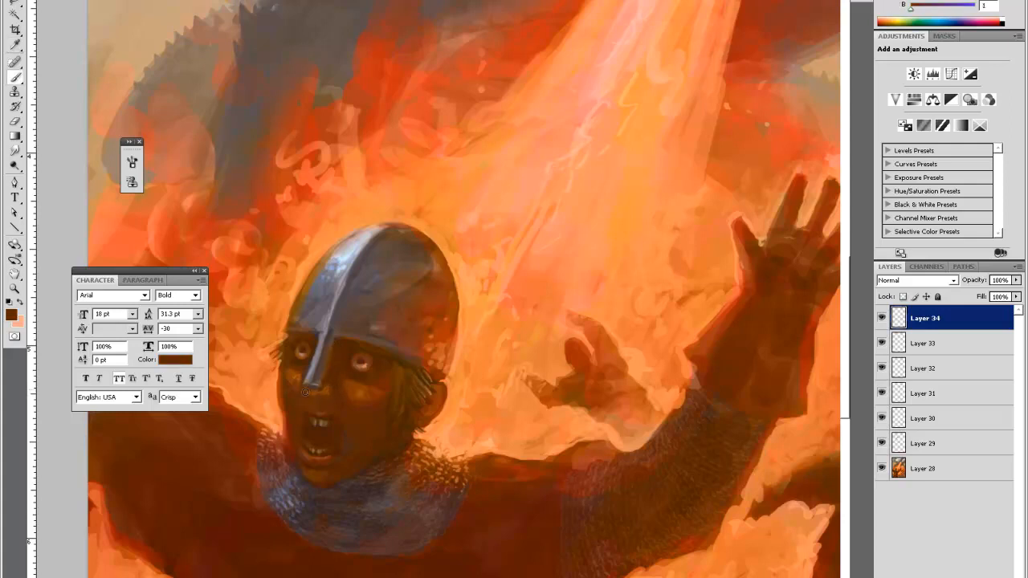
alt+click(342, 337)
right_click(347, 328)
drag(354, 324, 351, 325)
click(308, 392)
key(i)
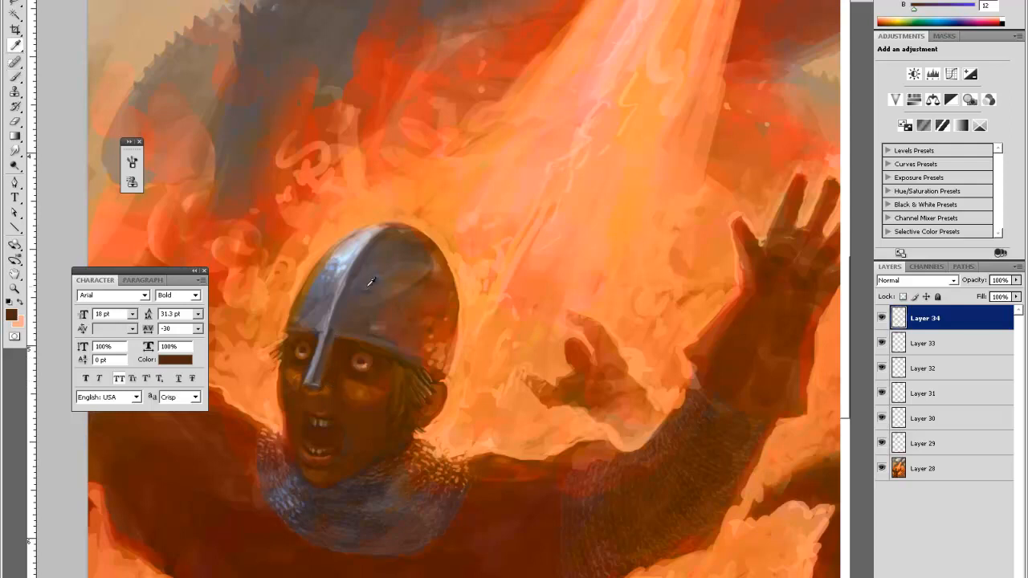
key(ctrl+minus)
key(ctrl+minus)
key(ctrl+minus)
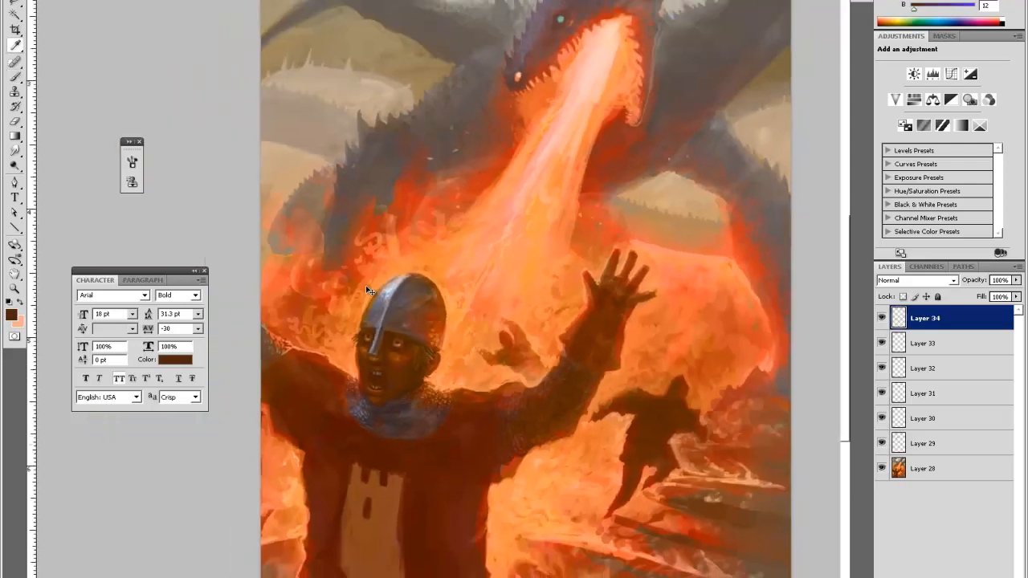
Paint a sampled reddish brown around the knight's open mouth
key(z)
click(323, 425)
key(i)
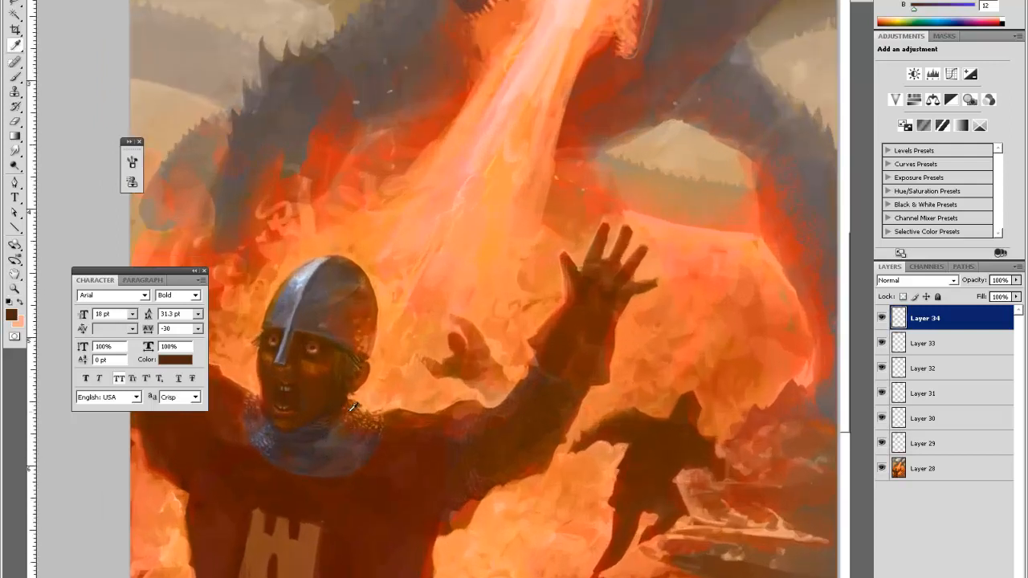
click(281, 407)
key(b)
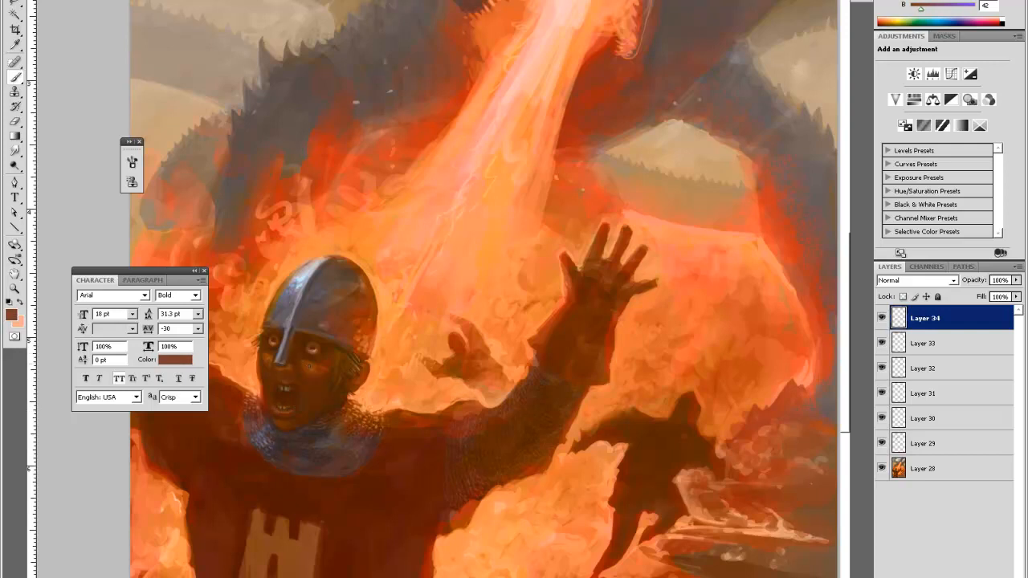
Shade the knight's cheek and the area beneath the helmet rim with sampled dark browns, and check the whole figure
key(i)
click(331, 366)
key(b)
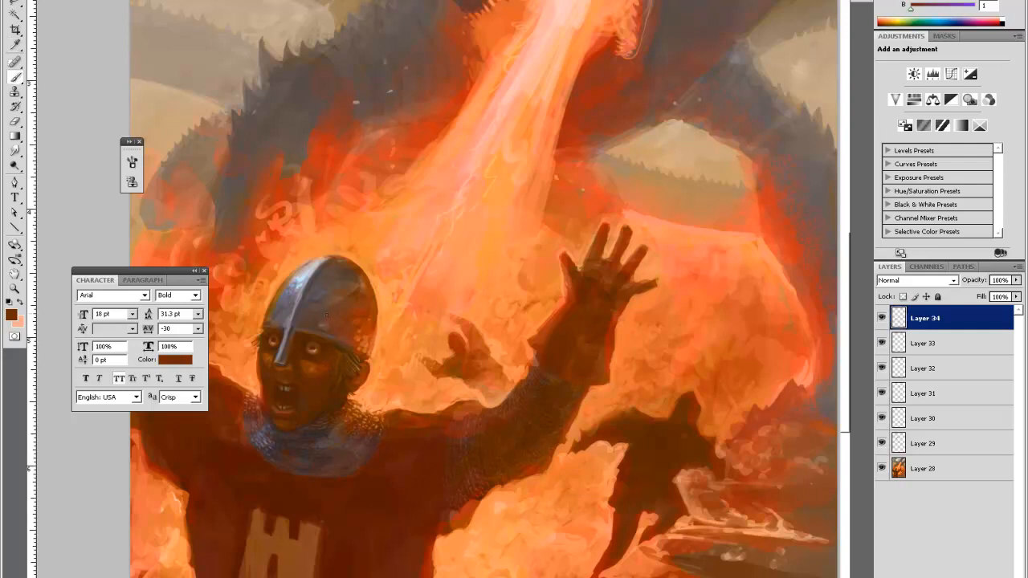
alt+click(325, 291)
key(alt)
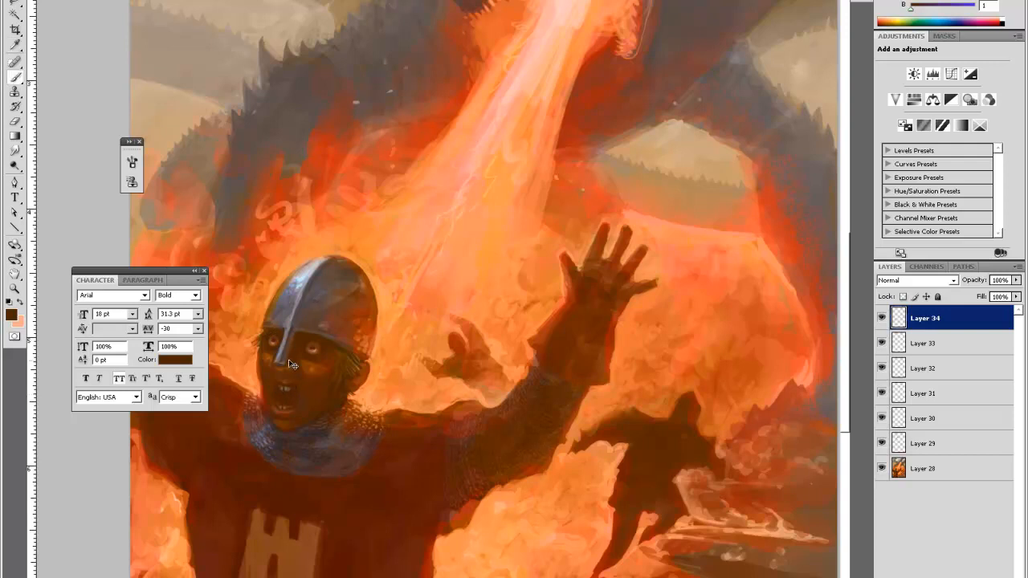
key(ctrl+minus)
key(ctrl+minus)
key(ctrl+minus)
Add a new layer above Layer 34 and paint a dark grey-brown helmet guard curving beneath the knight's eye nearest the ear
key(z)
click(442, 409)
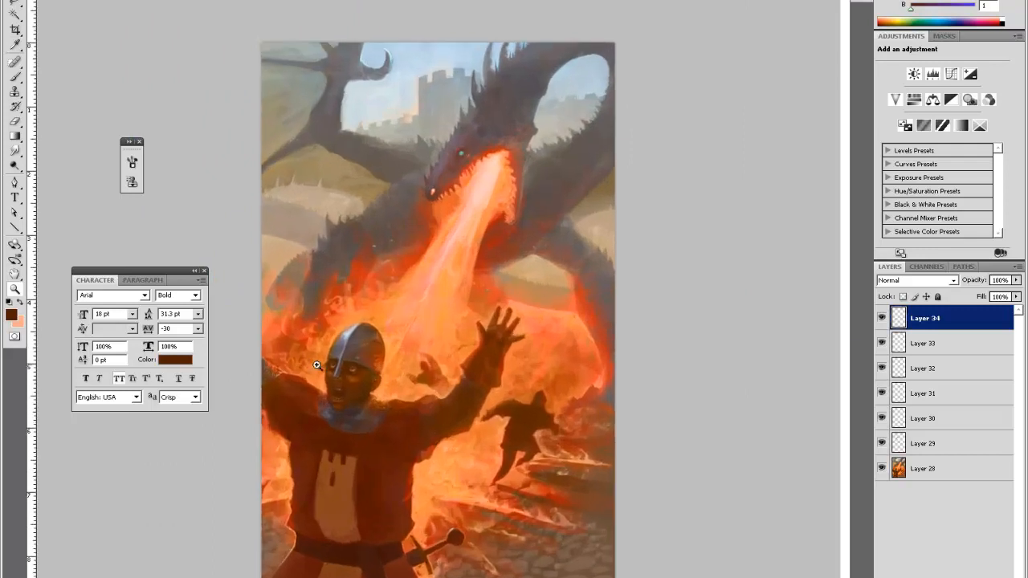
click(316, 366)
click(281, 355)
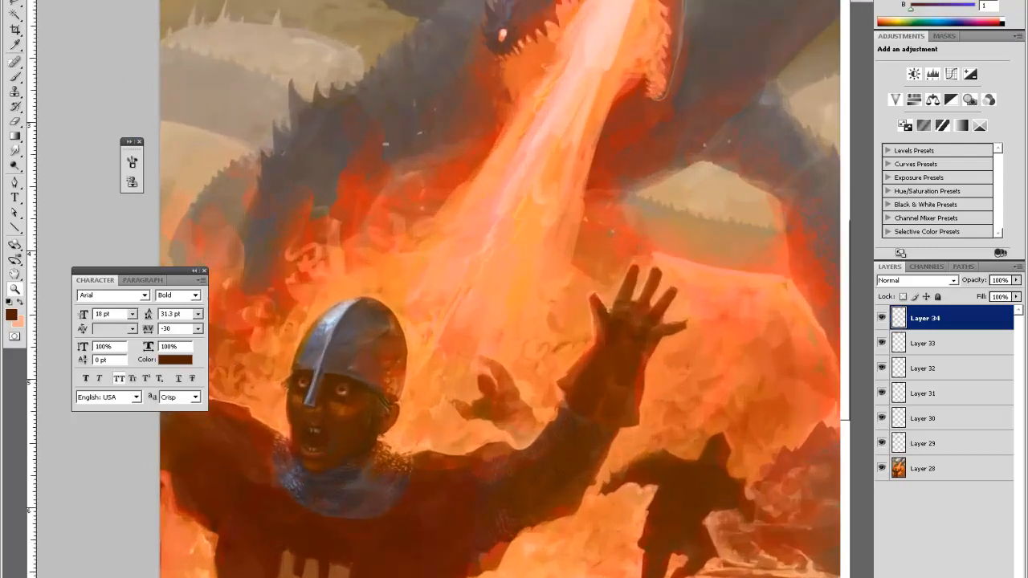
key(ctrl+shift+alt+n)
key(i)
click(316, 393)
key(b)
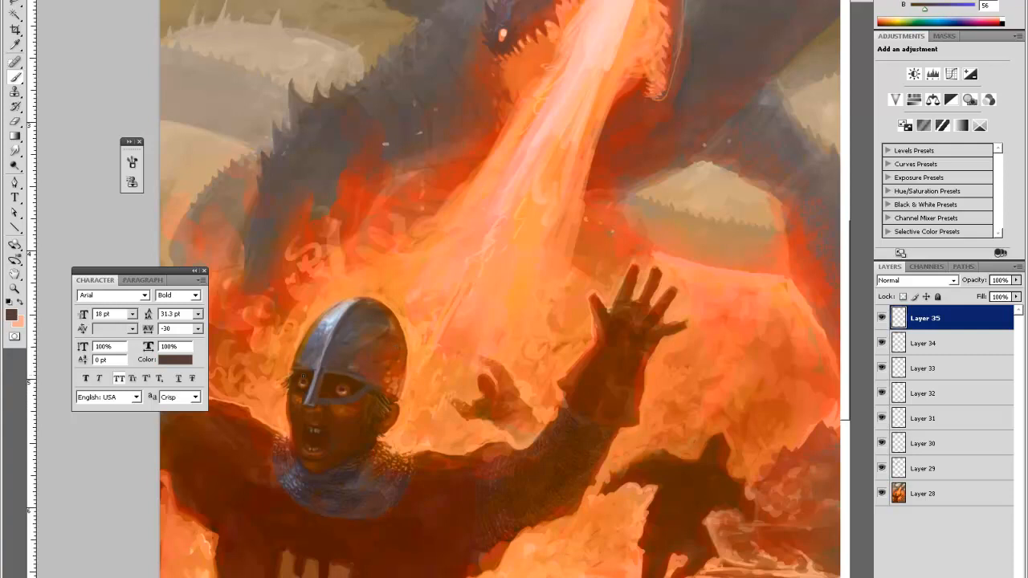
Paint the matching guard around the knight's other eye in a sampled lighter grey, and review it at full-painting size
alt+click(306, 363)
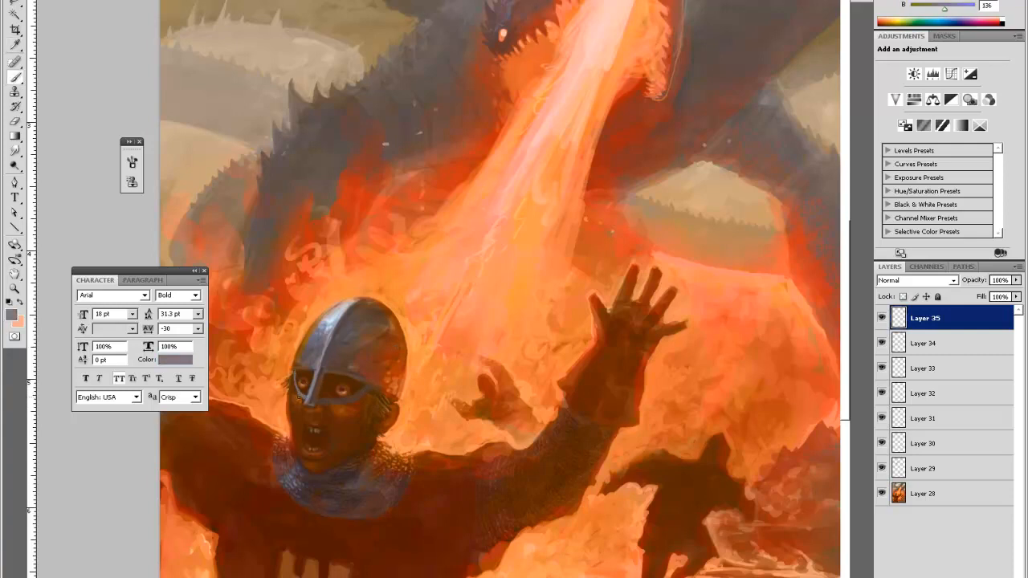
drag(302, 400, 292, 387)
key(ctrl+minus)
key(ctrl+minus)
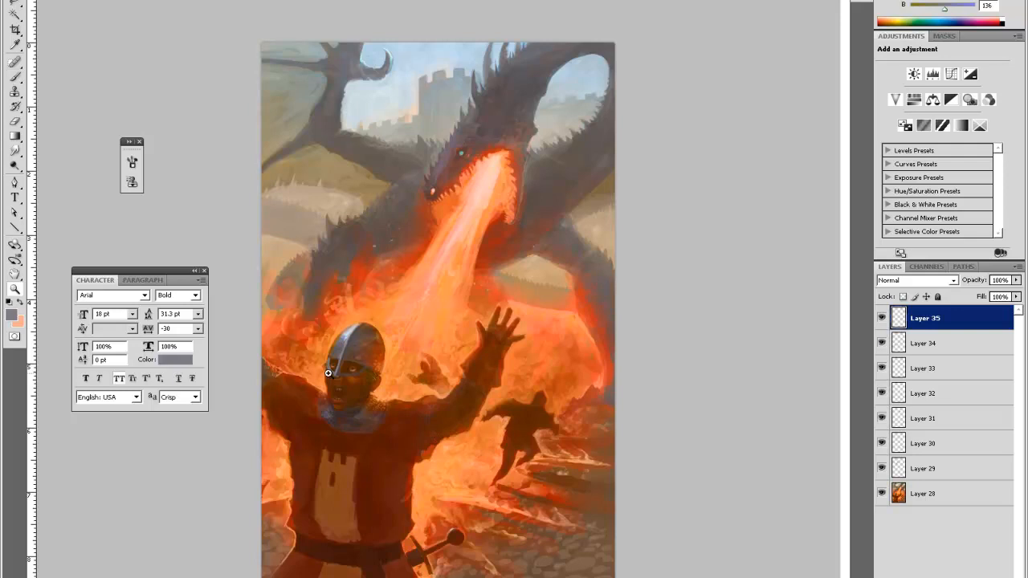
Refine the edges of both eye guards on Layer 35 with sampled grey-browns and reddish brown
key(ctrl+plus)
alt+click(272, 344)
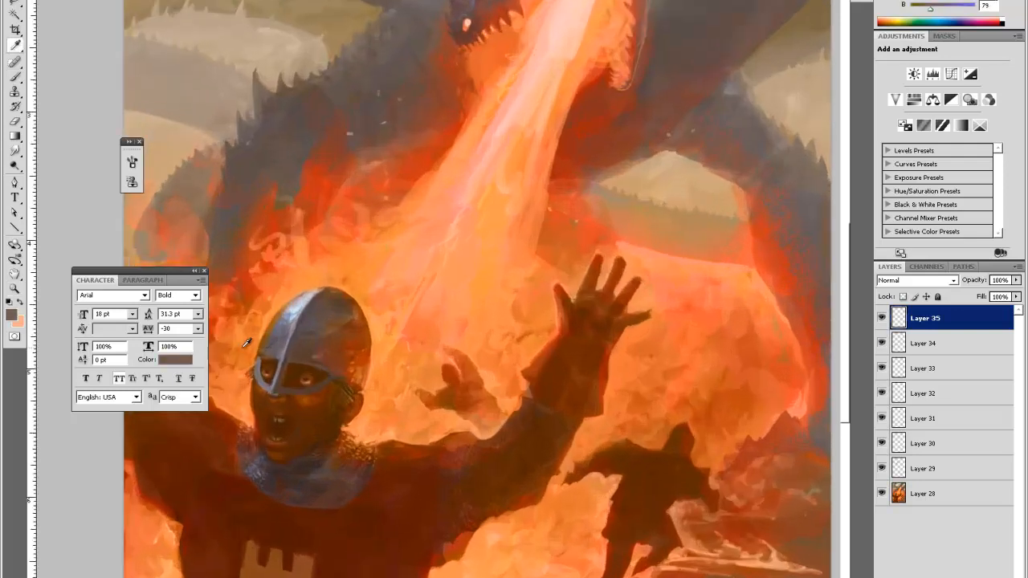
alt+click(258, 363)
alt+click(273, 348)
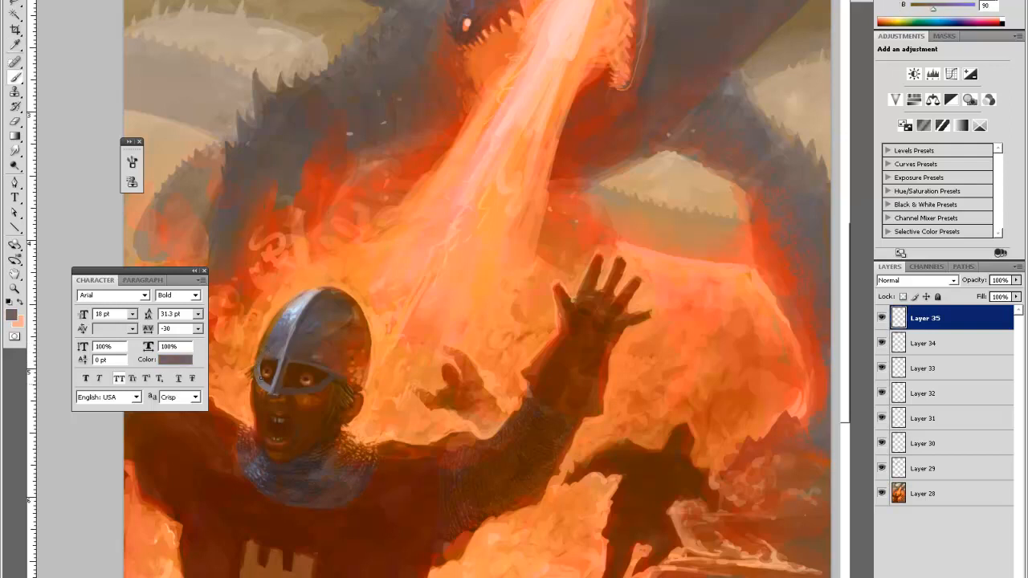
alt+click(278, 354)
alt+click(328, 383)
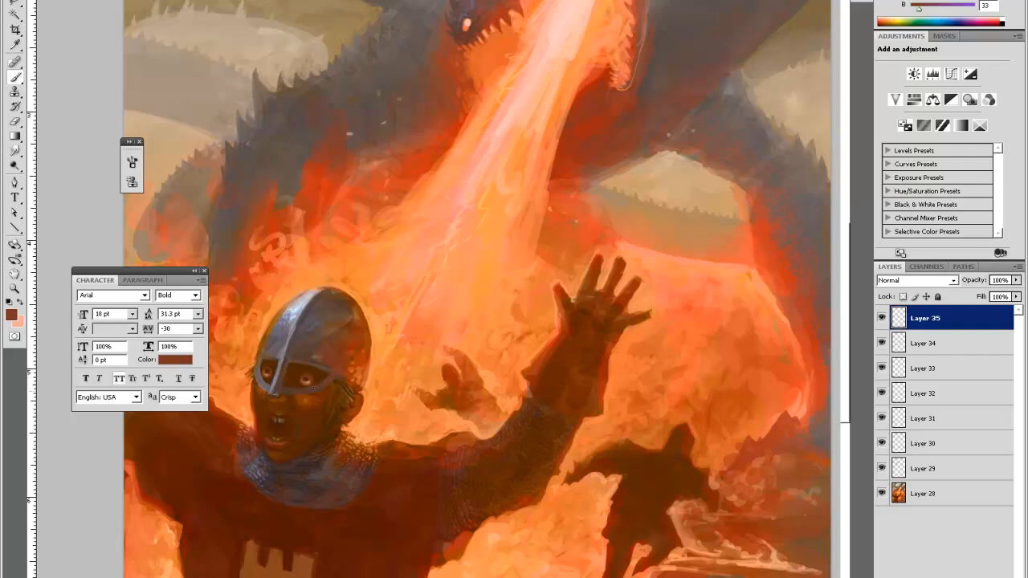
Highlight the eye guard's lower rim with a pale blue sampled from the helmet, and sample browns for its shading
alt+click(303, 302)
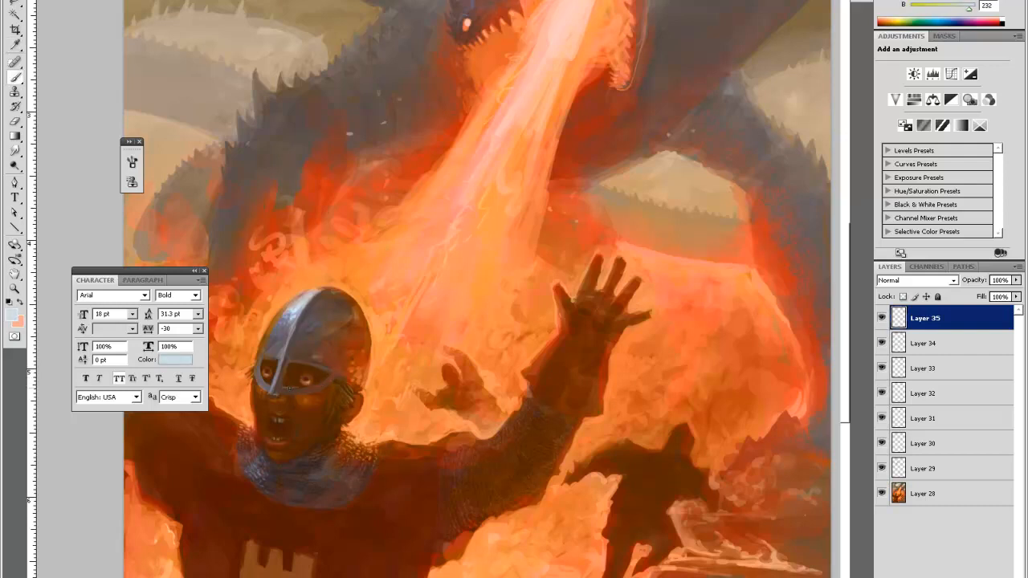
drag(296, 389, 313, 386)
alt+click(328, 368)
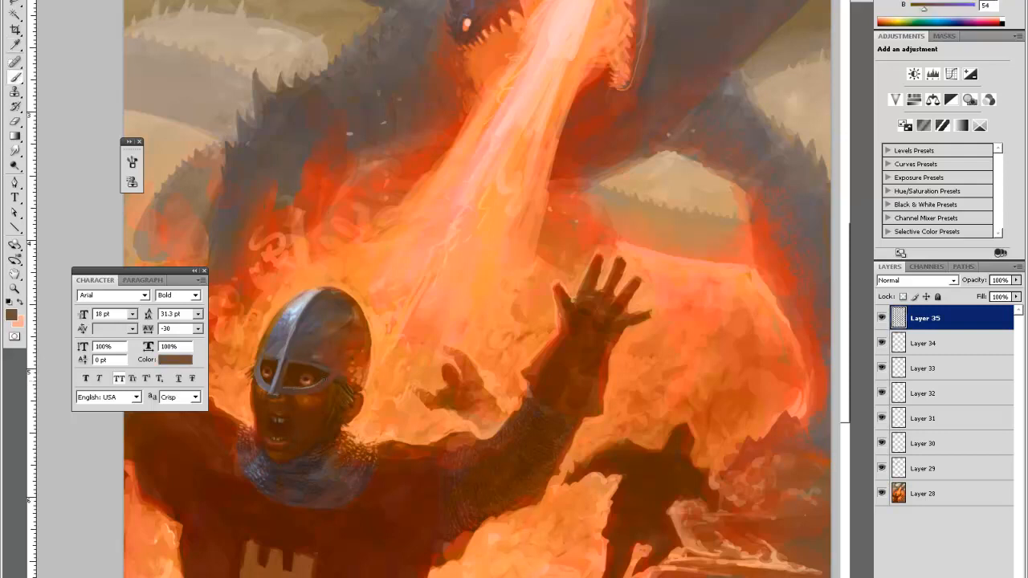
alt+click(273, 365)
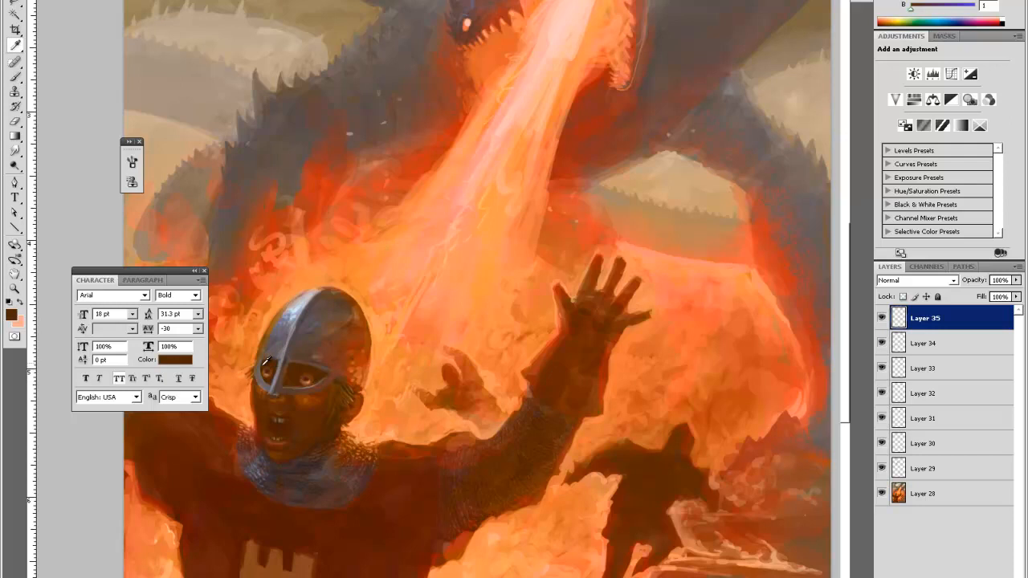
Set Layer 35's opacity to 80% and touch up the eye guard with browns and a blue-grey sampled from the helmet and face
key(8)
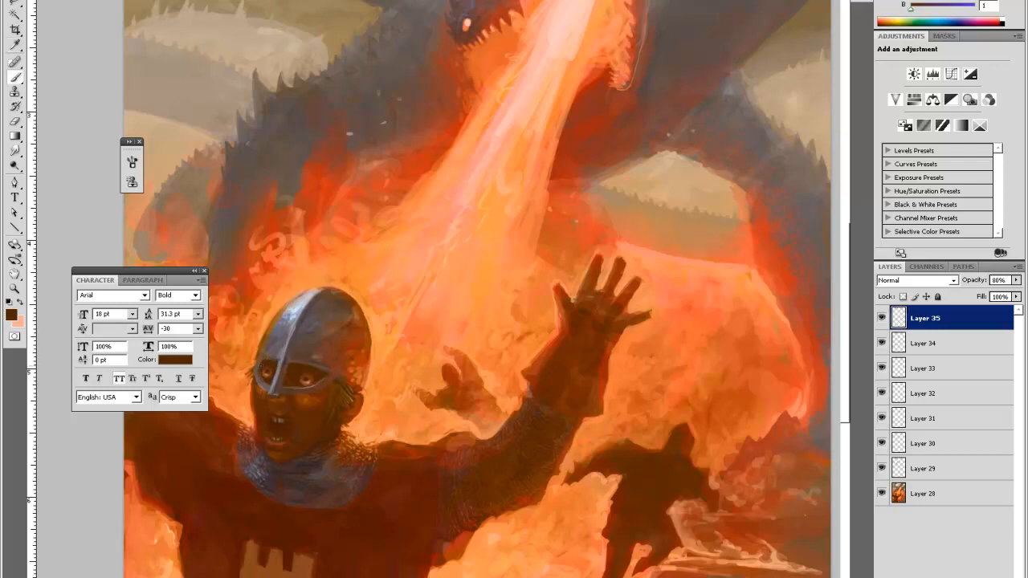
alt+click(266, 365)
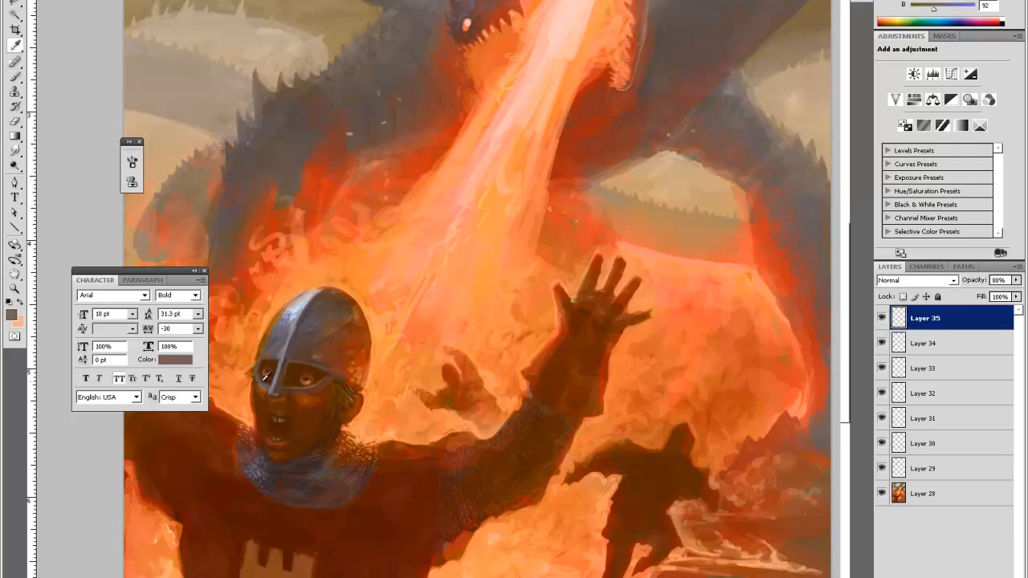
alt+click(293, 312)
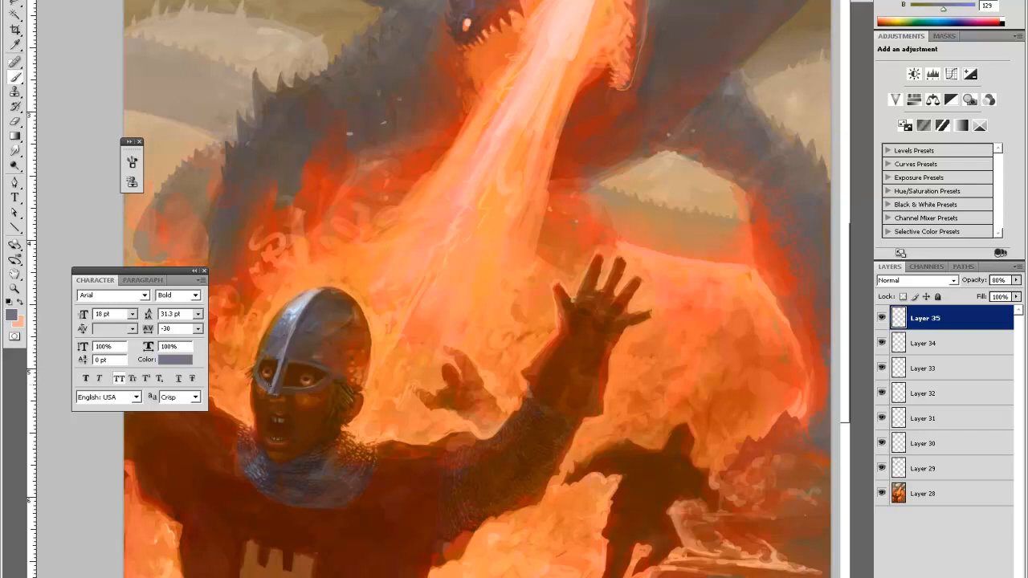
alt+click(265, 380)
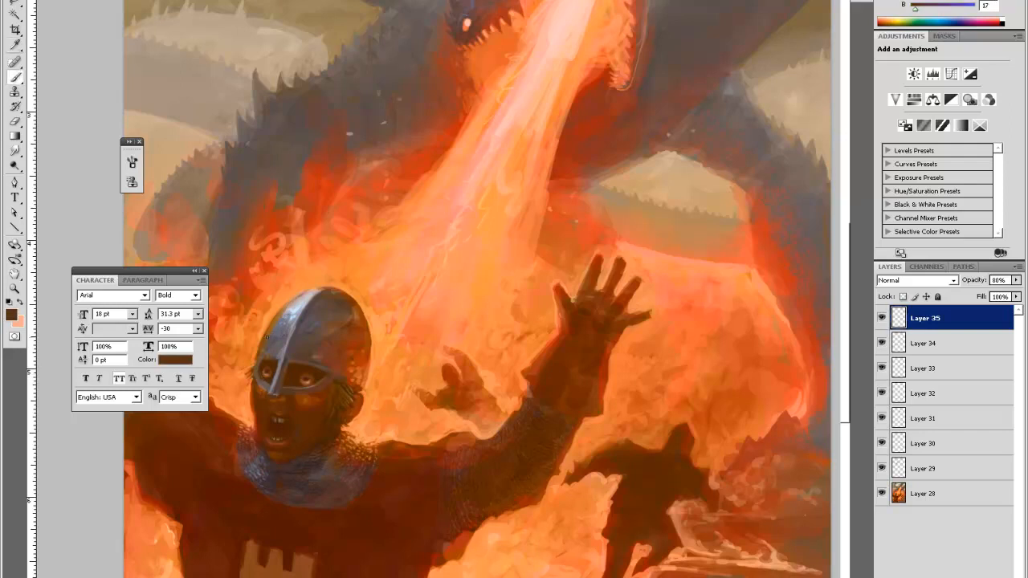
alt+click(257, 374)
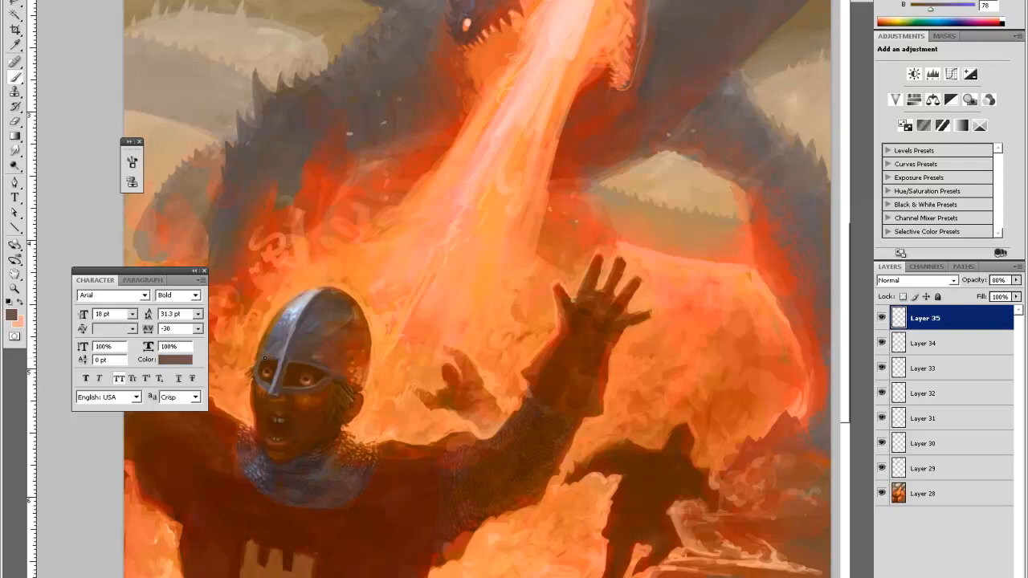
Refine the lower edges of both eye guards with sampled dark grey-brown, orange-brown and muted brown
key(i)
click(277, 395)
key(b)
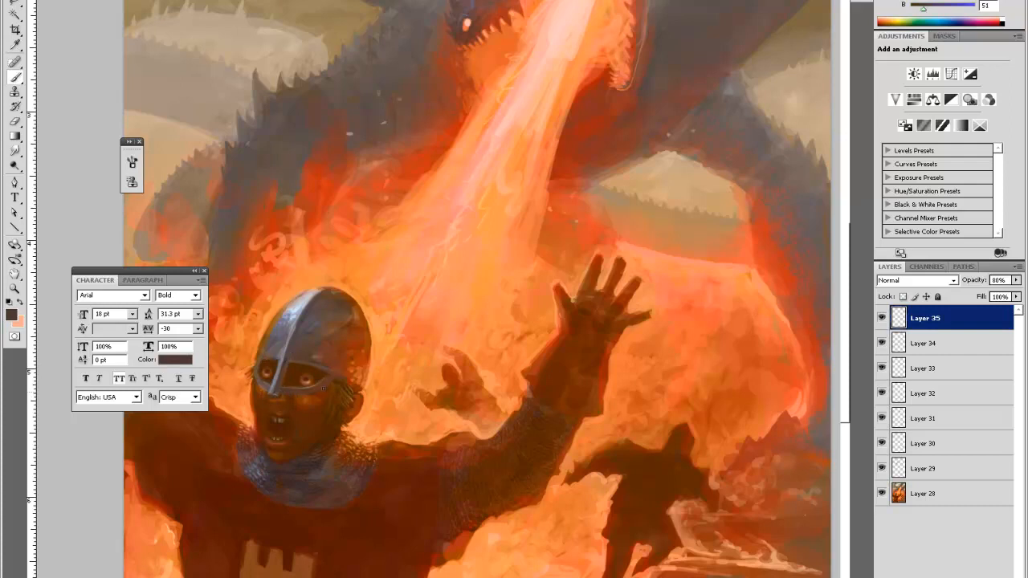
alt+click(322, 387)
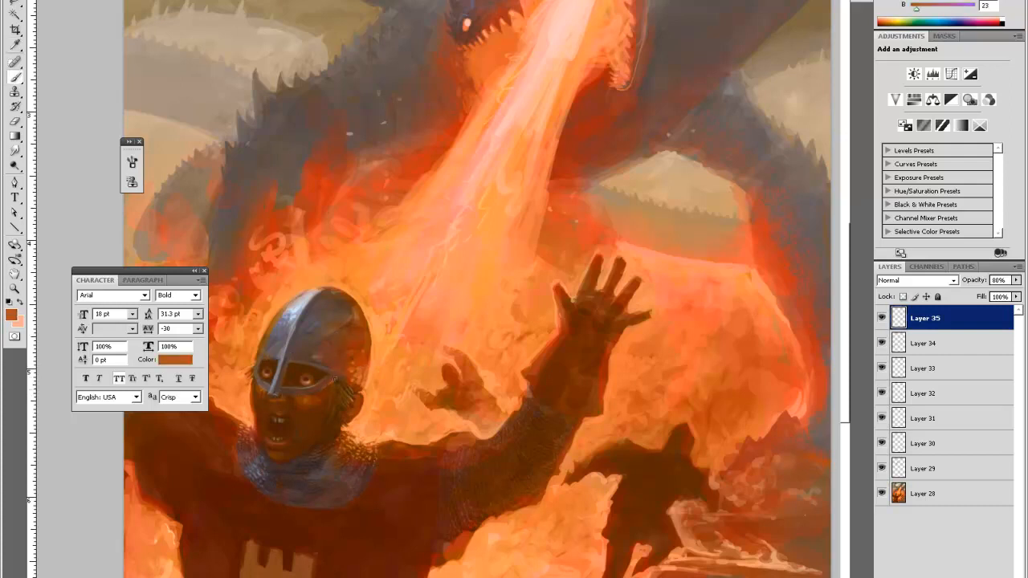
alt+click(258, 381)
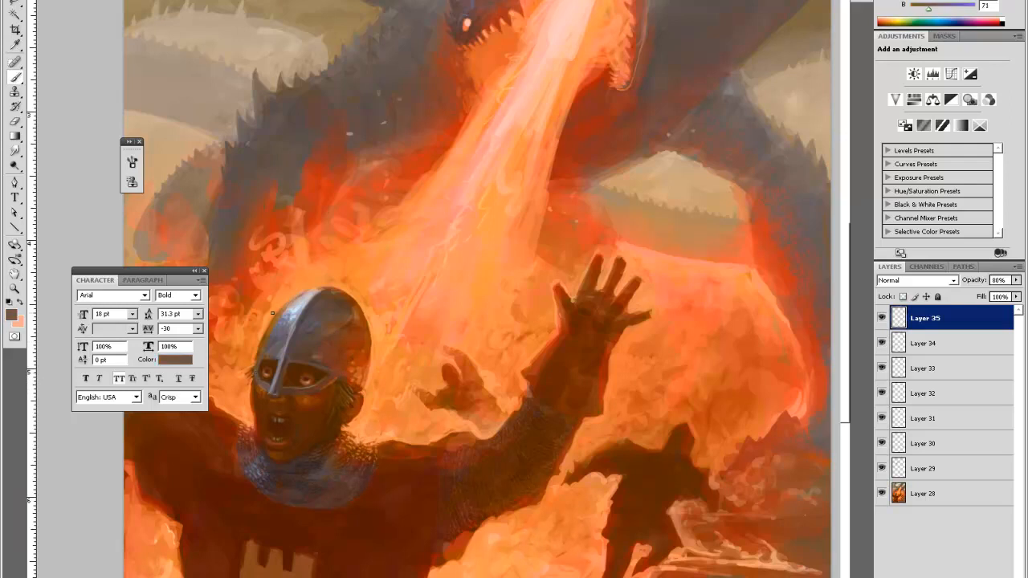
Compare the whole painting with and without the eye guards, and leave Layer 35 hidden
key(ctrl+minus)
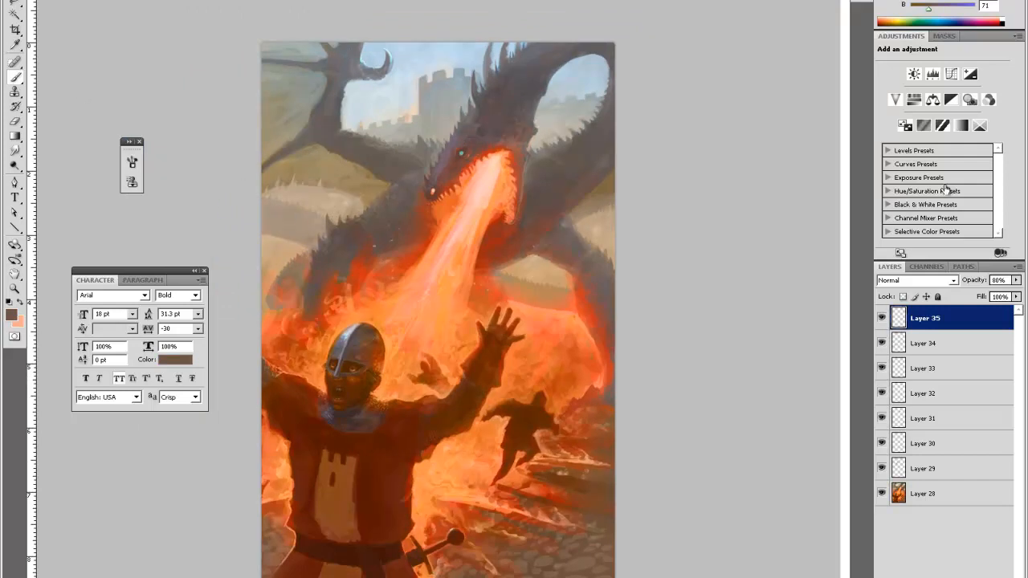
click(881, 318)
click(881, 319)
click(880, 321)
click(880, 321)
click(881, 318)
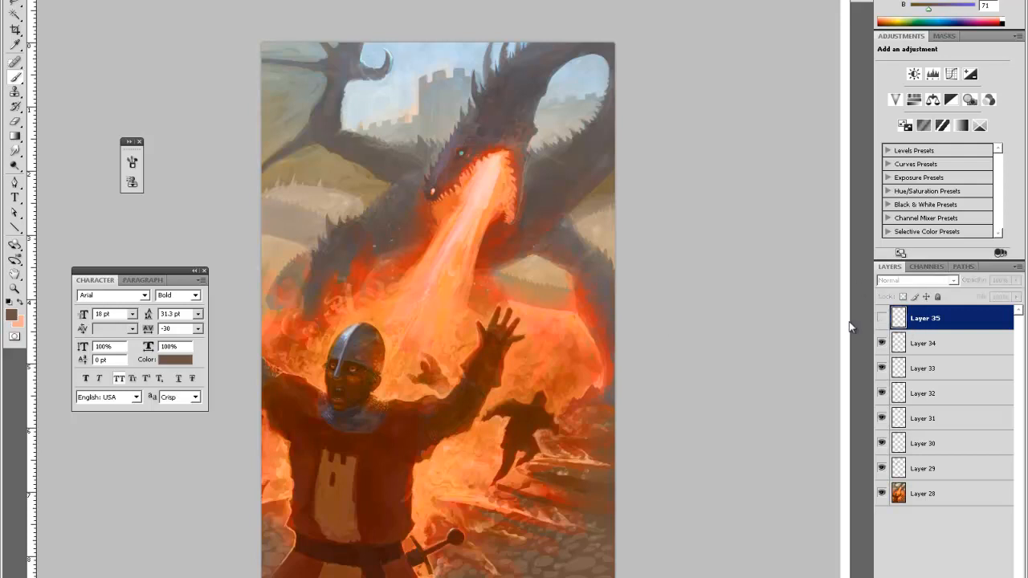
key(z)
click(347, 360)
drag(225, 354, 257, 371)
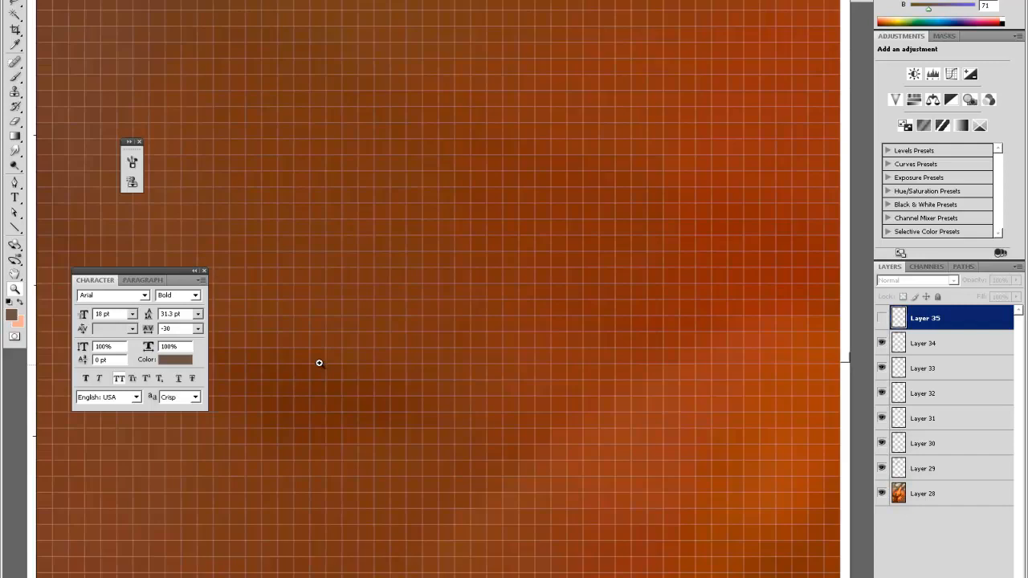
key(ctrl+minus)
key(ctrl+minus)
key(ctrl+minus)
key(ctrl+minus)
key(ctrl+minus)
key(ctrl+minus)
key(ctrl+minus)
key(ctrl+minus)
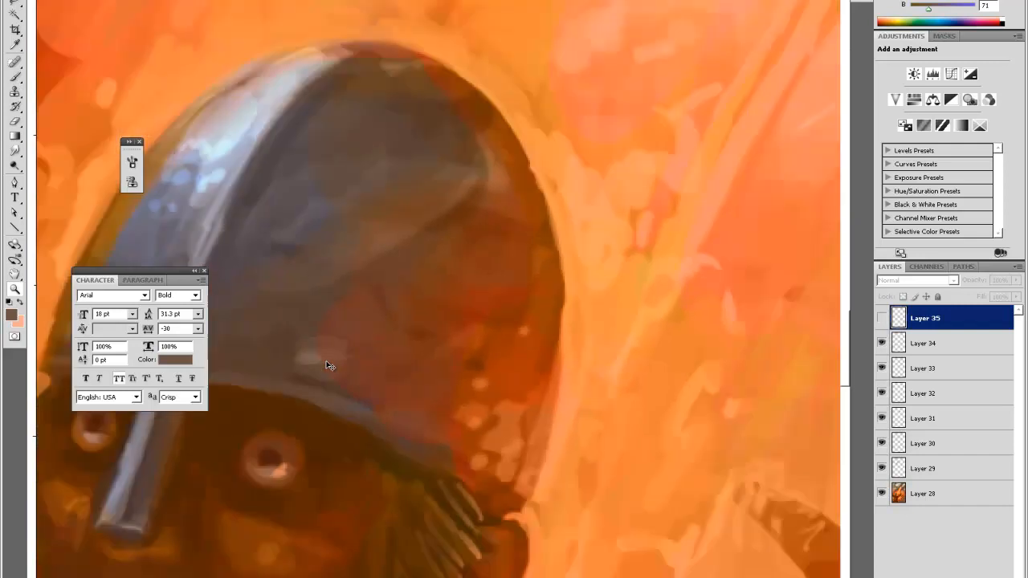
scroll(327, 365, down, 4)
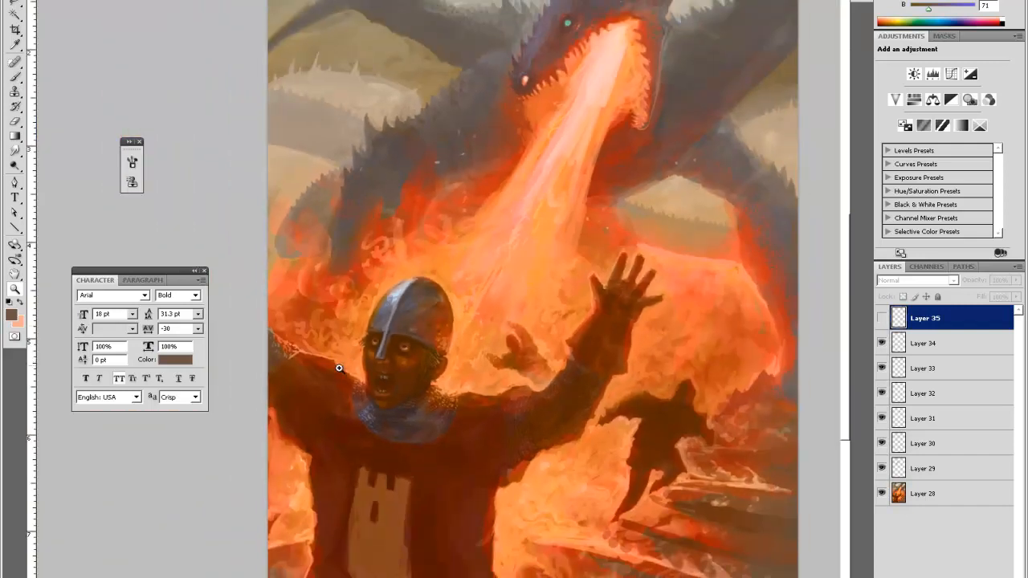
click(403, 324)
key(i)
click(367, 363)
key(b)
click(367, 363)
click(487, 228)
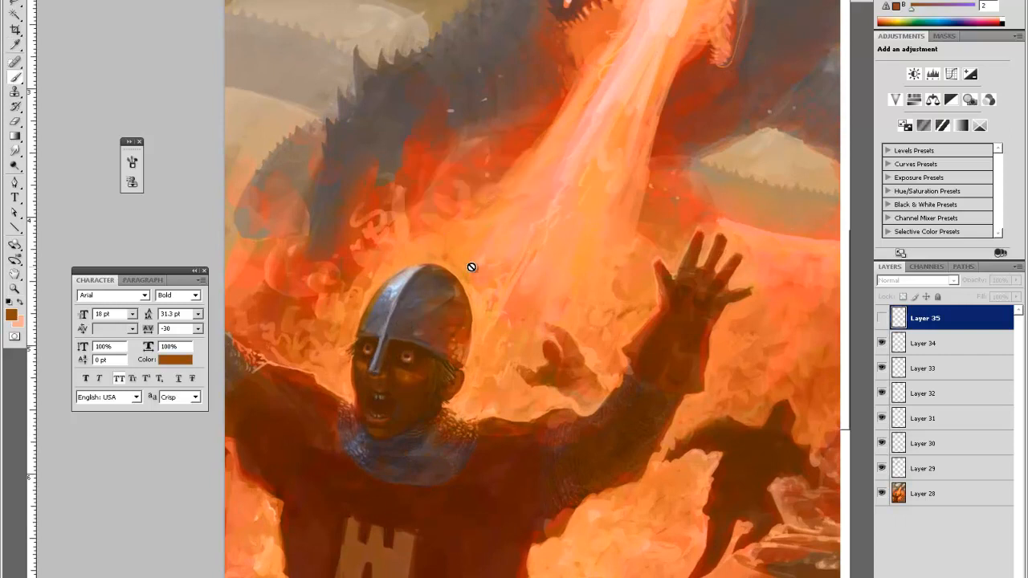
Make Layer 34 active and touch up the highlight along the helmet's central ridge with a sampled pale blue
click(925, 343)
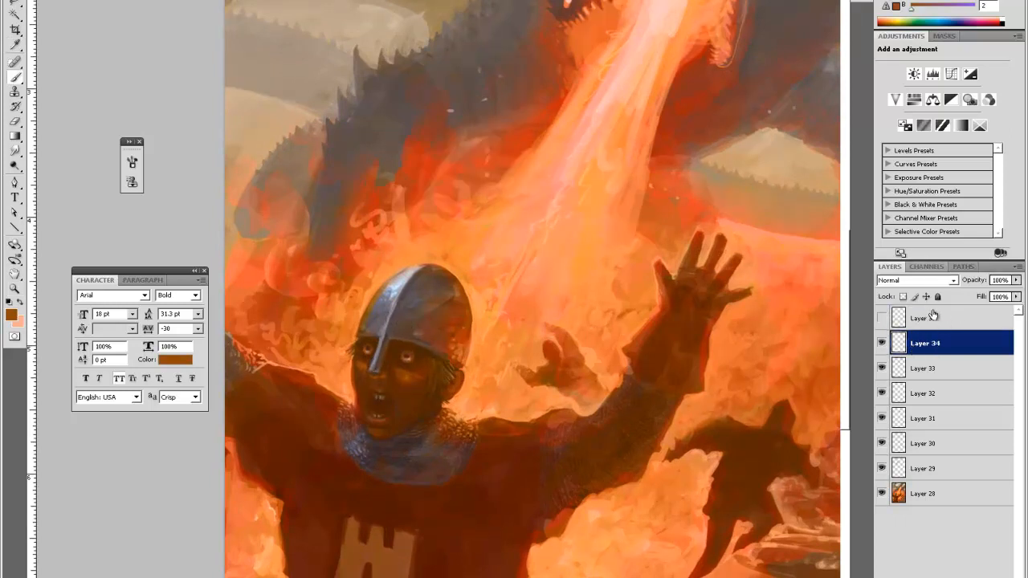
key(i)
key(b)
key(i)
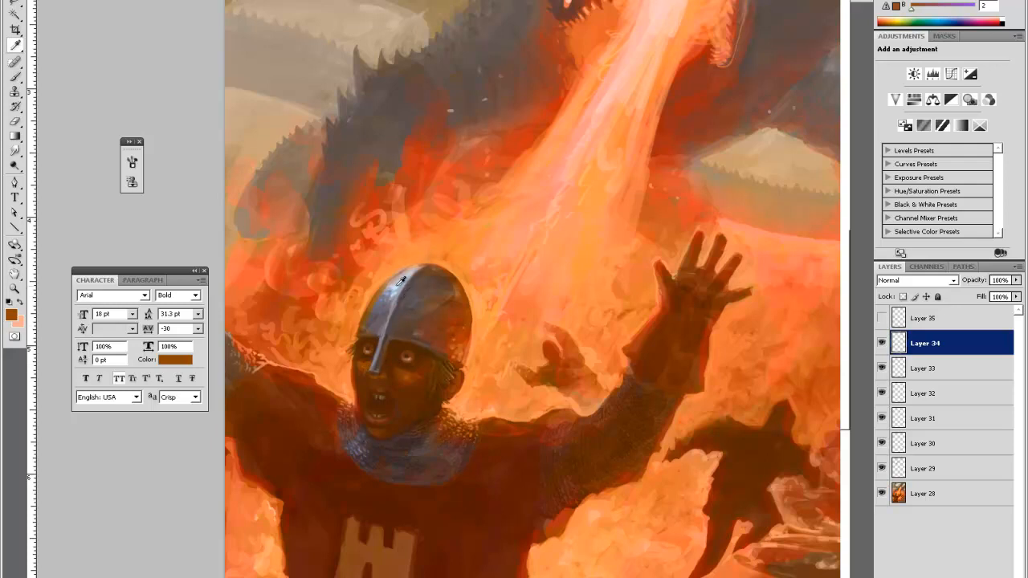
alt+click(385, 310)
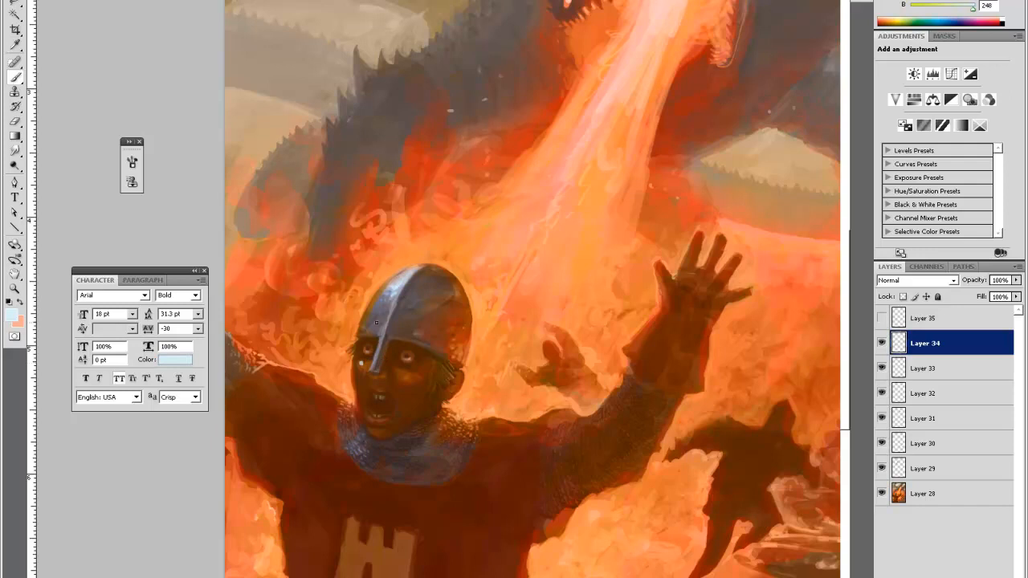
Merge all visible layers into Layer 34, keeping the hidden eye-guard layer separate
key(ctrl+minus)
key(ctrl+minus)
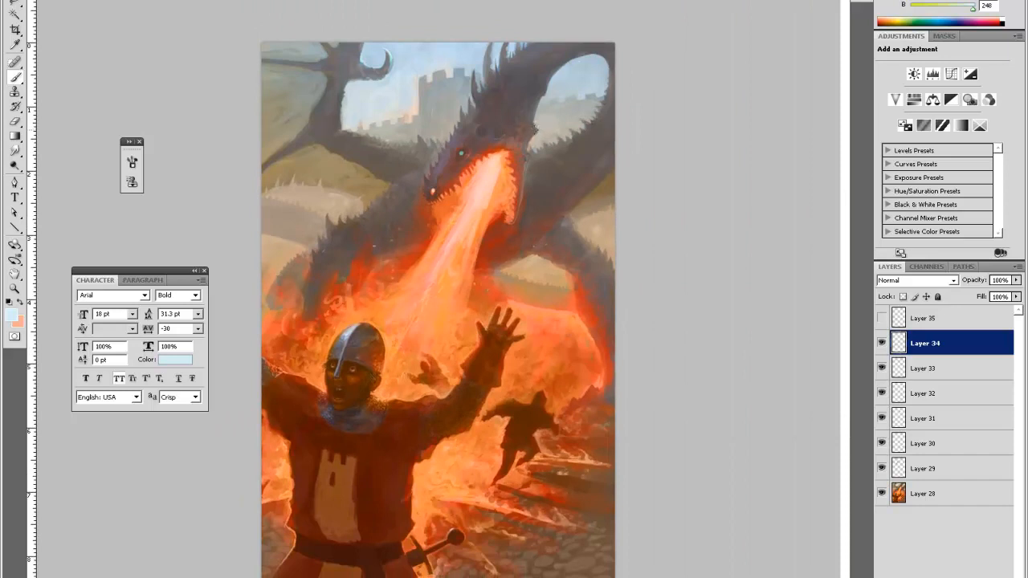
key(z)
key(ctrl+shift+e)
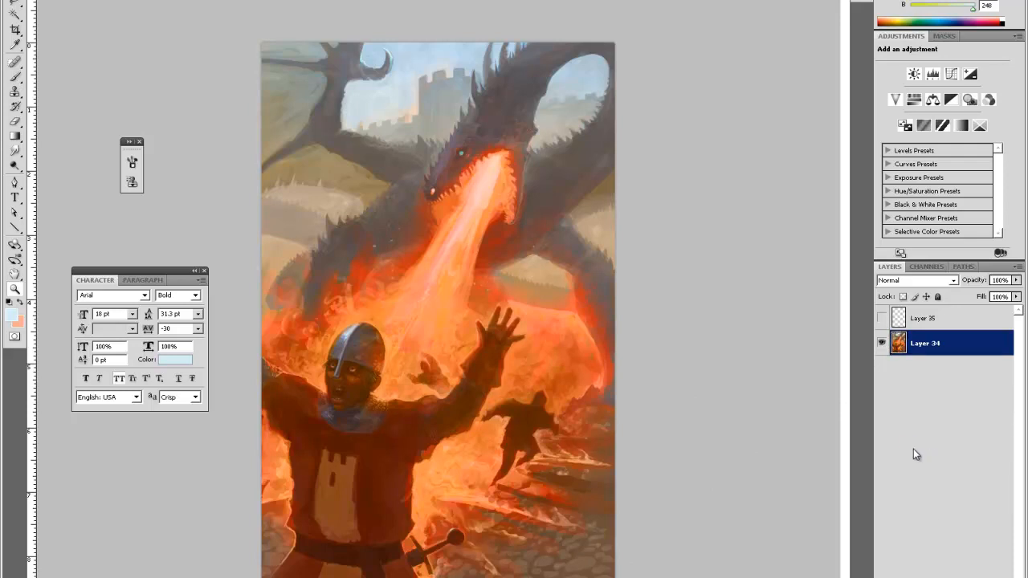
Liquify the knight's tunic on the merged layer with a brush size of 585, and apply the distortion
key(ctrl+shift+x)
click(599, 549)
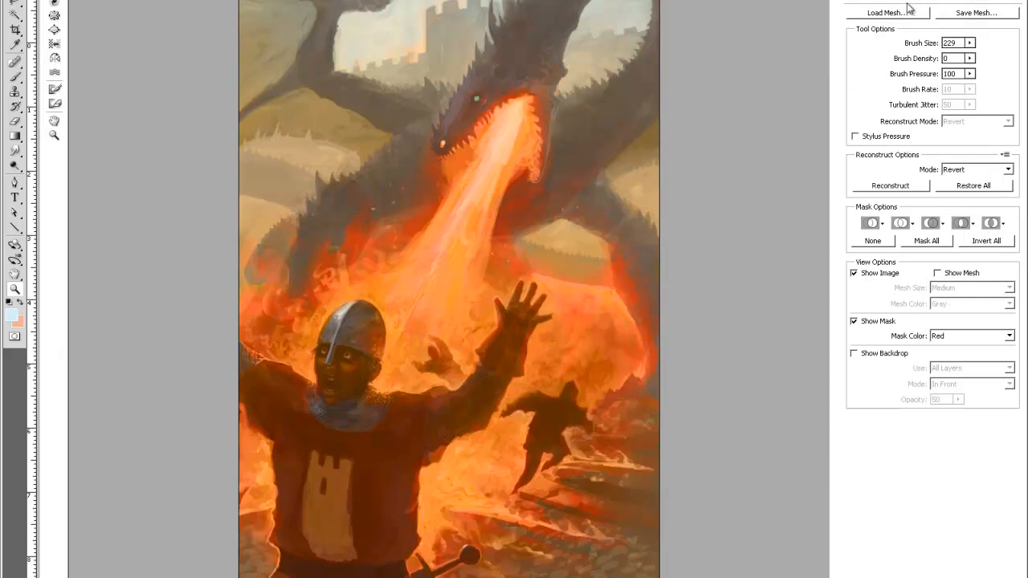
drag(911, 46, 982, 51)
drag(554, 526, 607, 555)
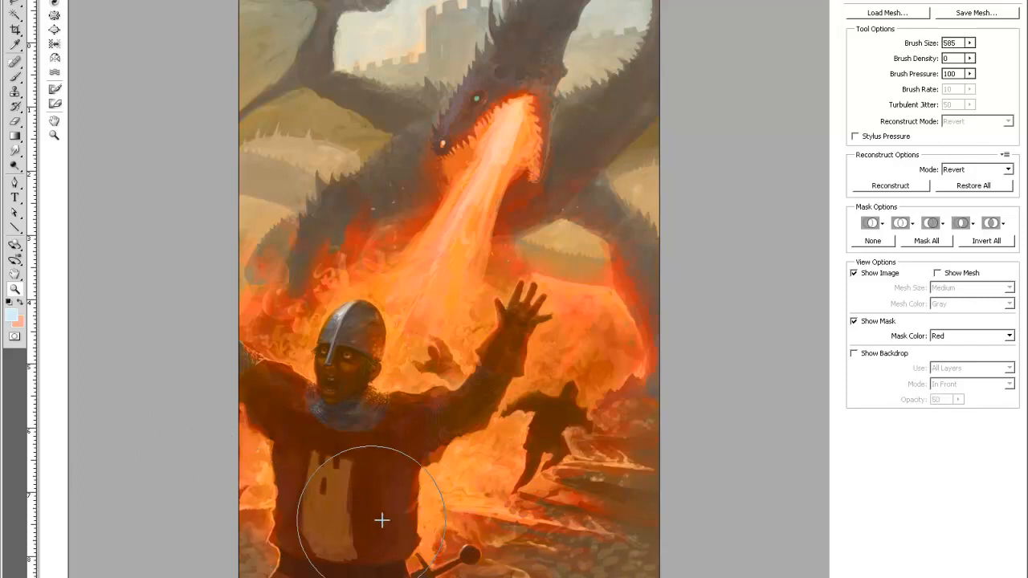
key(Return)
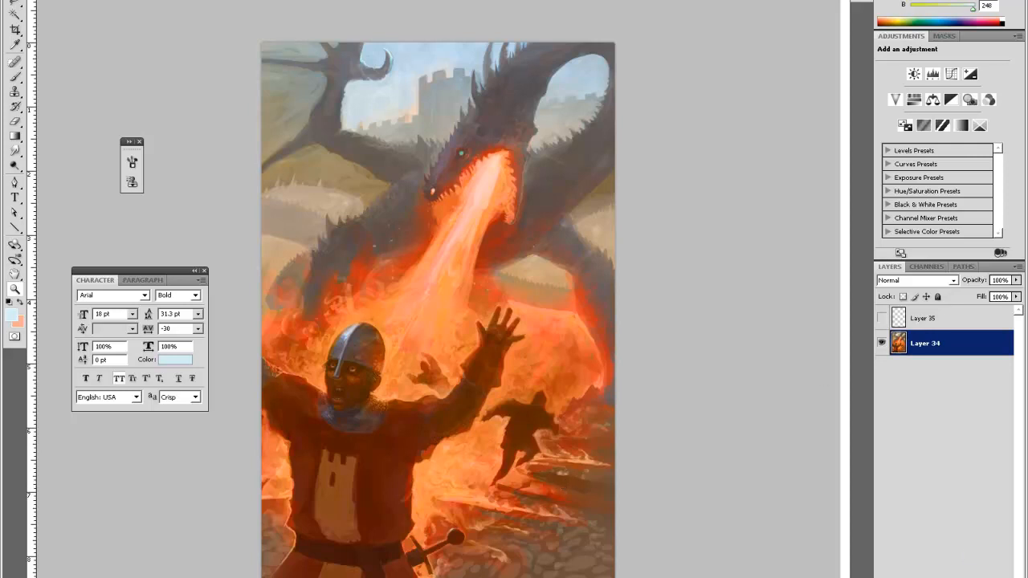
Add a new layer above Layer 34 and sample a reddish brown from the castle emblem on the knight's tunic
key(ctrl+shift+alt+n)
drag(370, 551, 521, 473)
key(ctrl+minus)
key(ctrl+minus)
key(ctrl+minus)
key(ctrl+minus)
key(ctrl+minus)
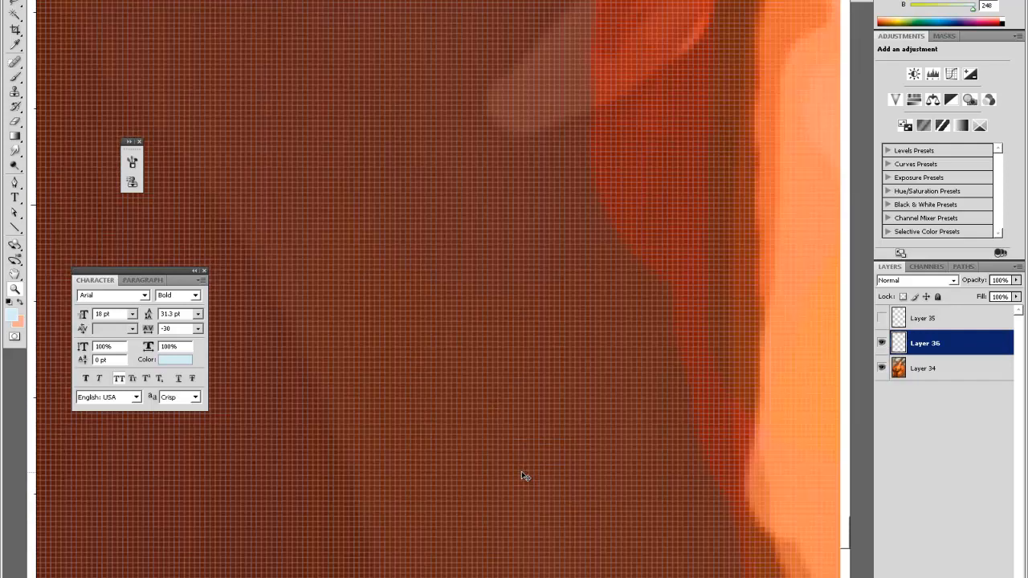
key(ctrl+minus)
key(ctrl+minus)
key(ctrl+minus)
key(ctrl+minus)
key(ctrl+minus)
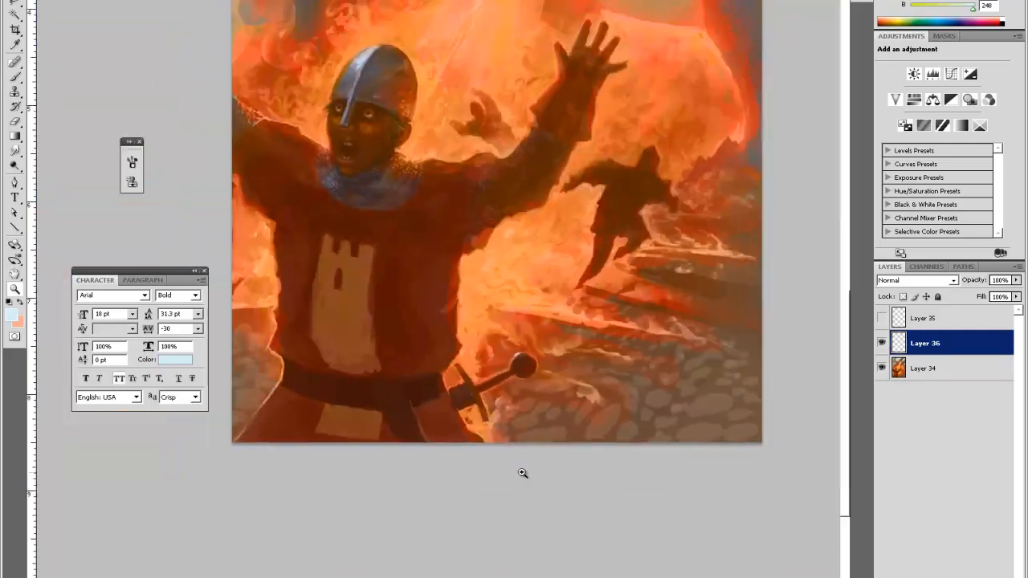
click(357, 394)
key(i)
click(323, 340)
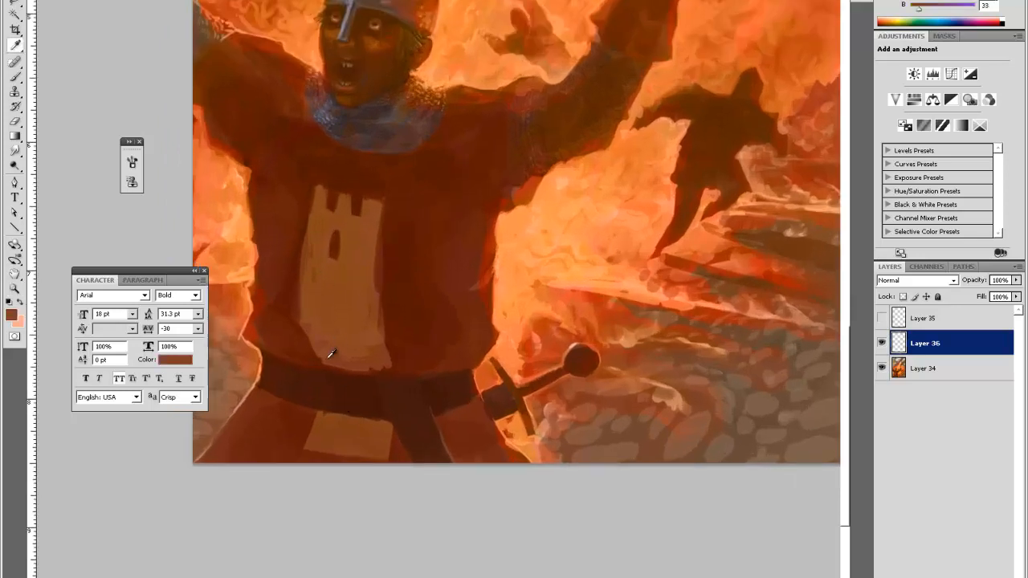
Extend the castle emblem's base down to the belt and shade it with fine strokes in sampled browns
key(b)
alt+click(367, 375)
alt+click(330, 343)
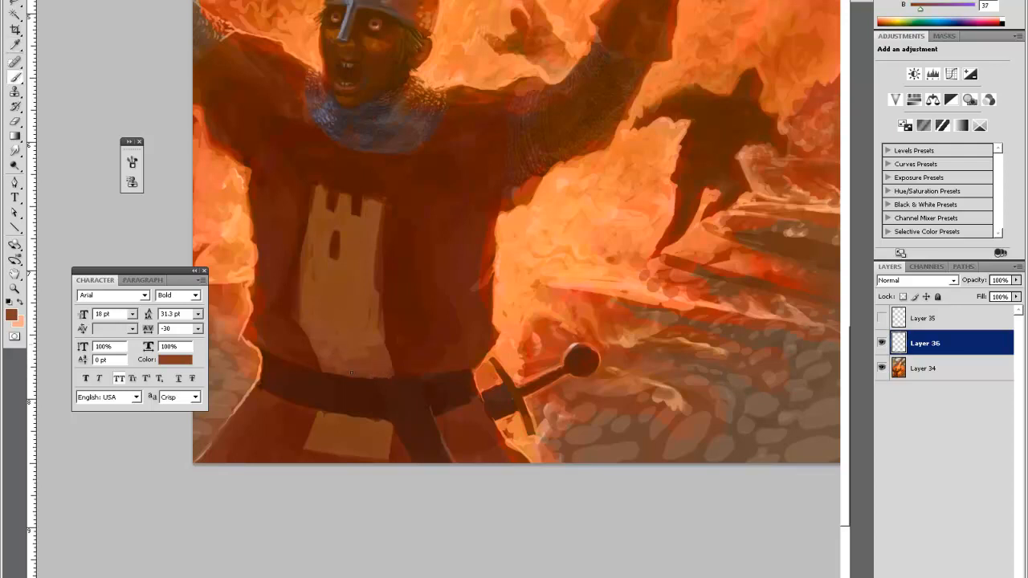
alt+click(326, 365)
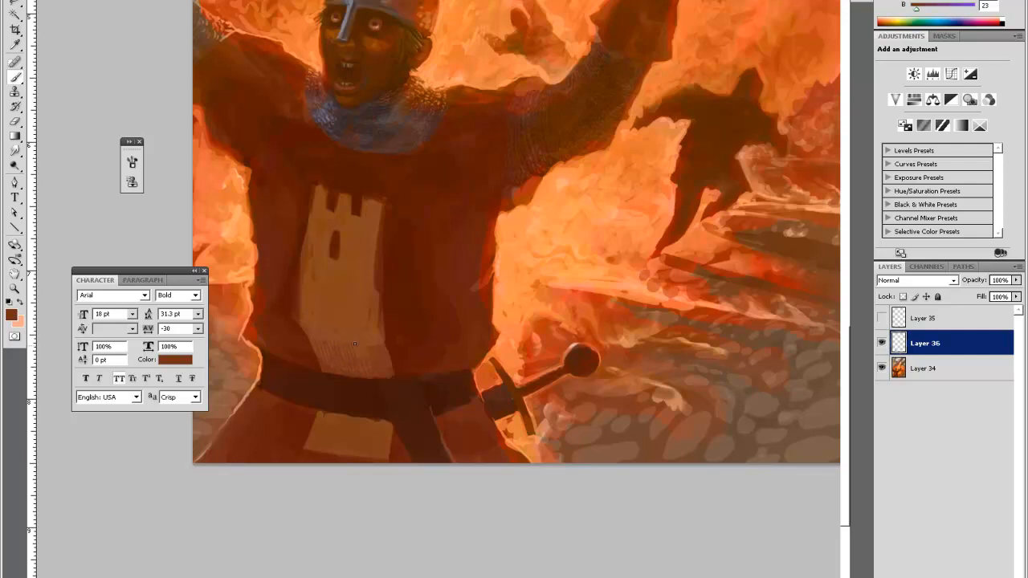
Soften the shading strokes at the emblem's base with a different Eraser tip, and sample an orange-brown from the tower
key(e)
right_click(326, 302)
click(382, 334)
key(Return)
key(i)
key(b)
key(e)
key(i)
click(321, 299)
key(b)
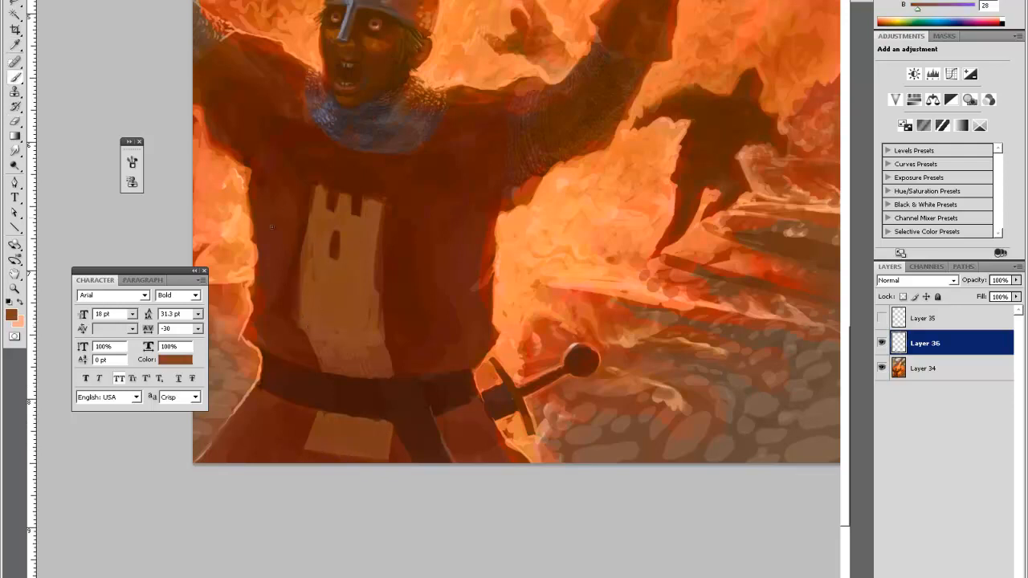
Clean up the tower emblem's side edges with sampled tunic red and tower brown
alt+click(299, 321)
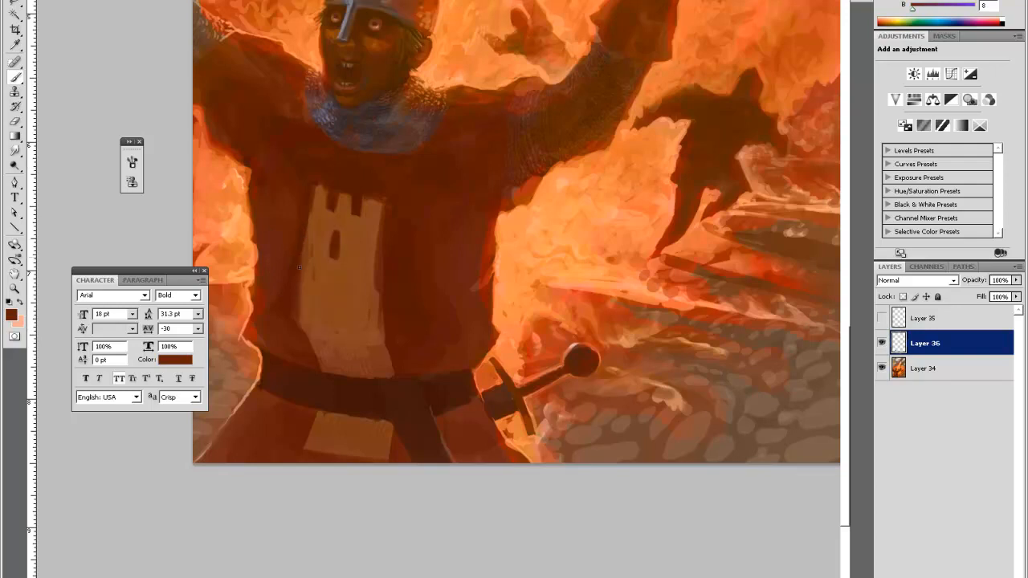
alt+click(380, 209)
drag(377, 249, 376, 286)
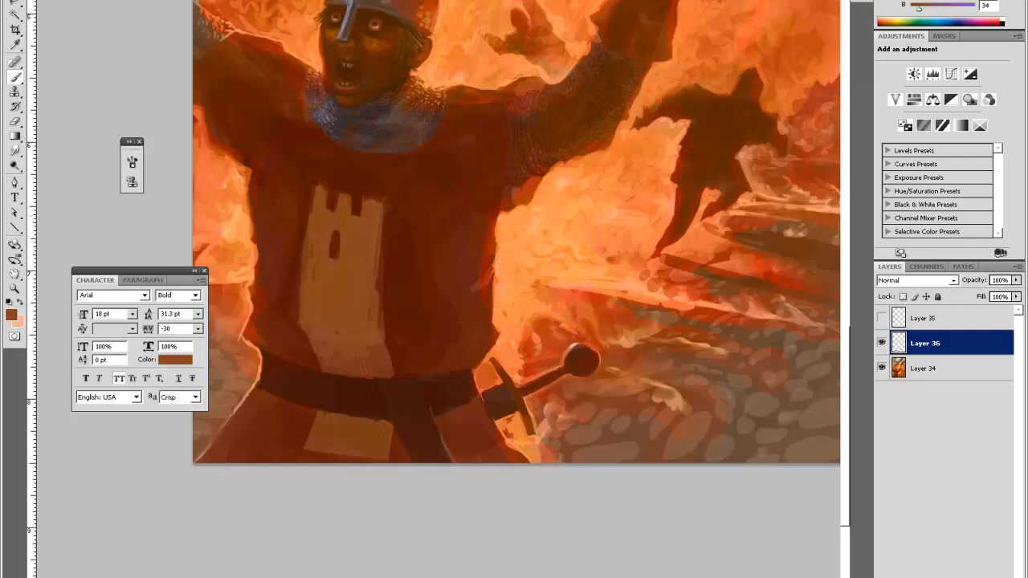
alt+click(384, 201)
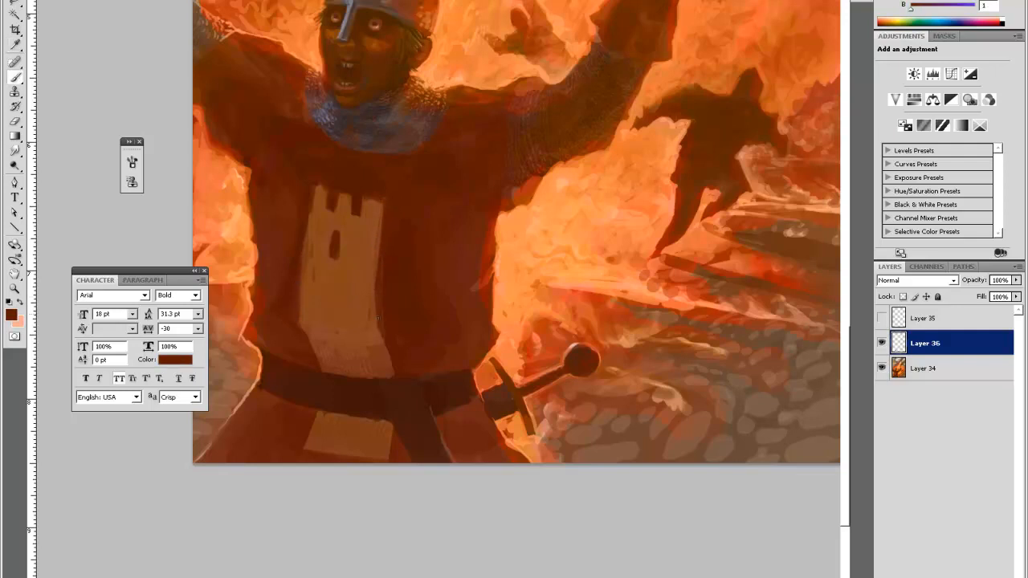
Sharpen the tower emblem's battlements by alternating sampled dark tunic red and tower brown
alt+click(320, 172)
alt+click(367, 201)
alt+click(385, 201)
alt+click(354, 215)
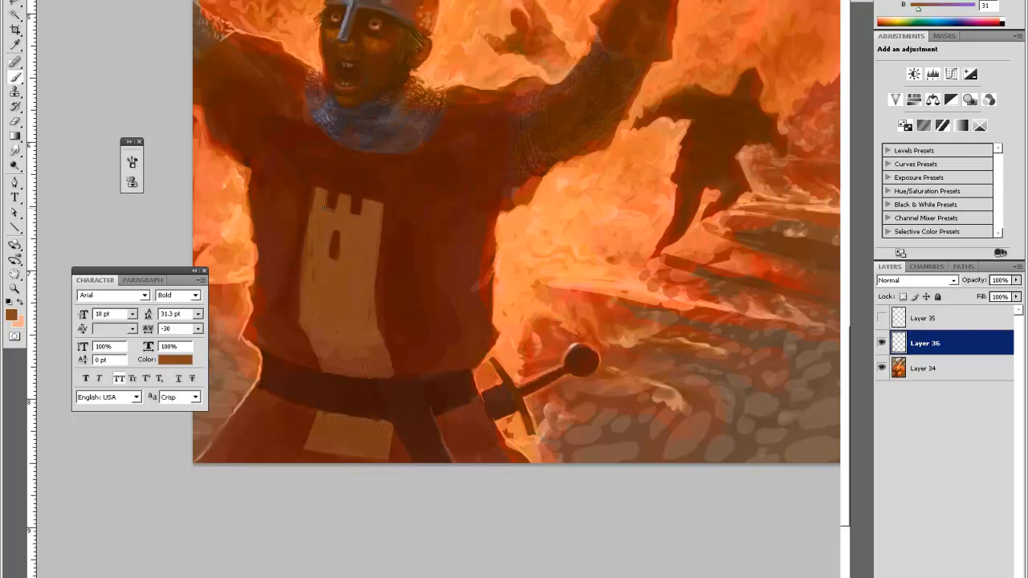
alt+click(335, 202)
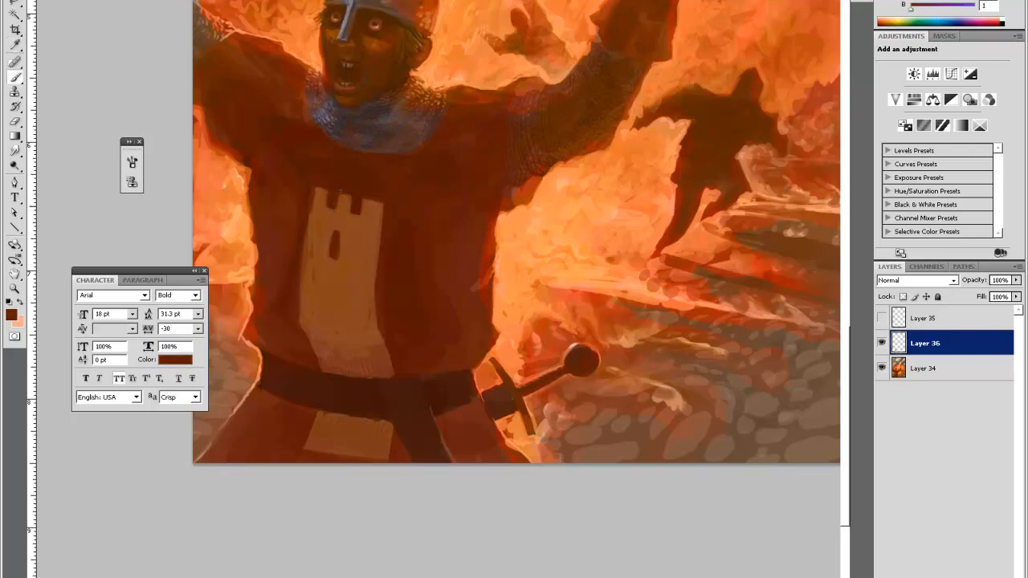
alt+click(319, 185)
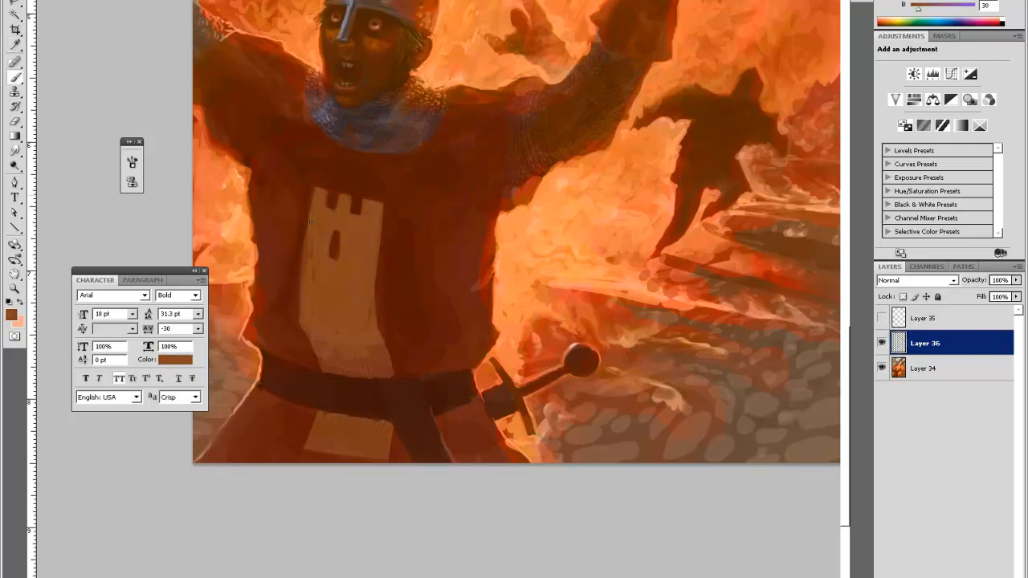
alt+click(315, 186)
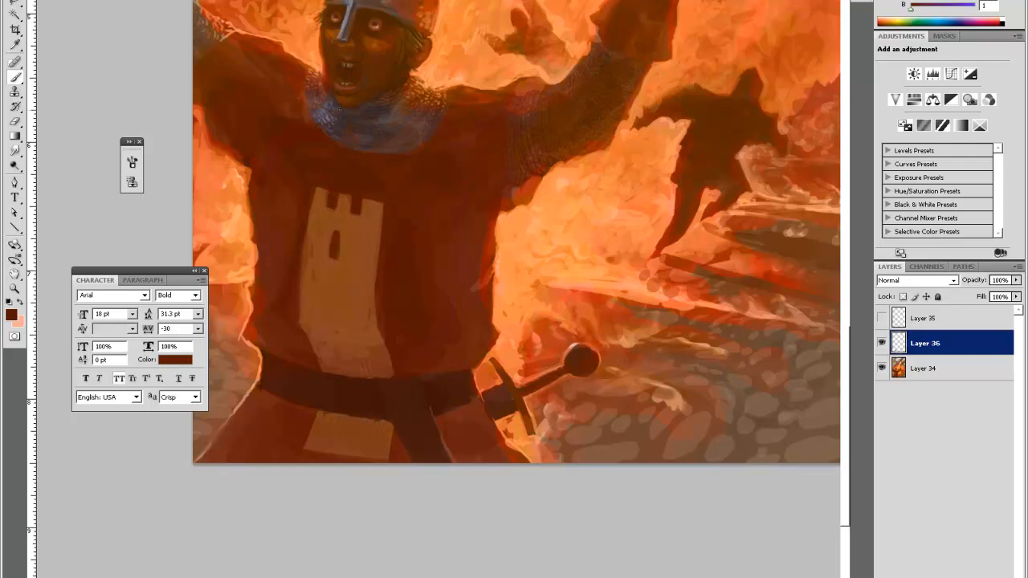
Touch up the tower emblem around its window and side edge with sampled orange-browns, and check the whole painting
alt+click(329, 257)
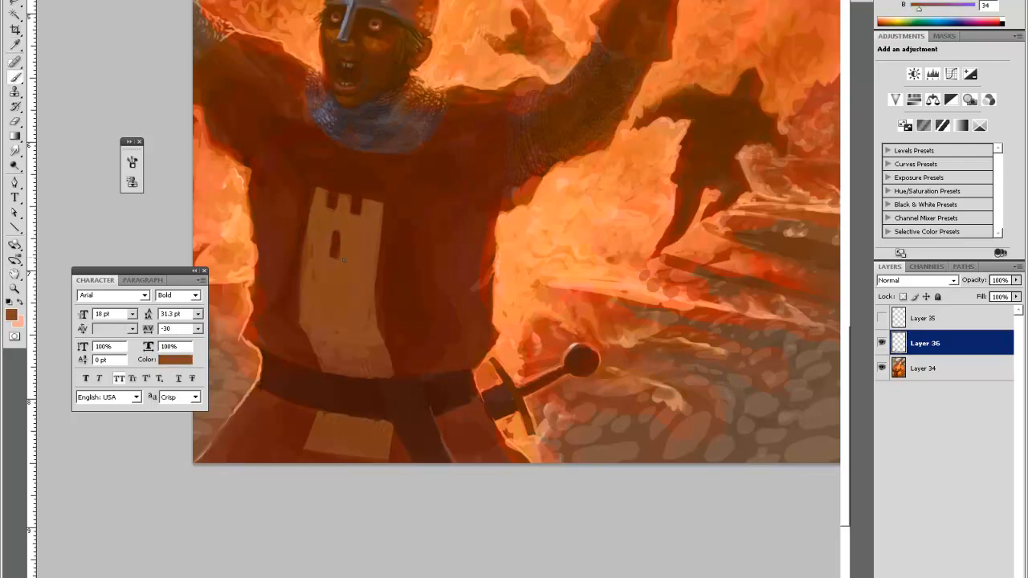
alt+click(308, 241)
key(ctrl+minus)
key(ctrl+minus)
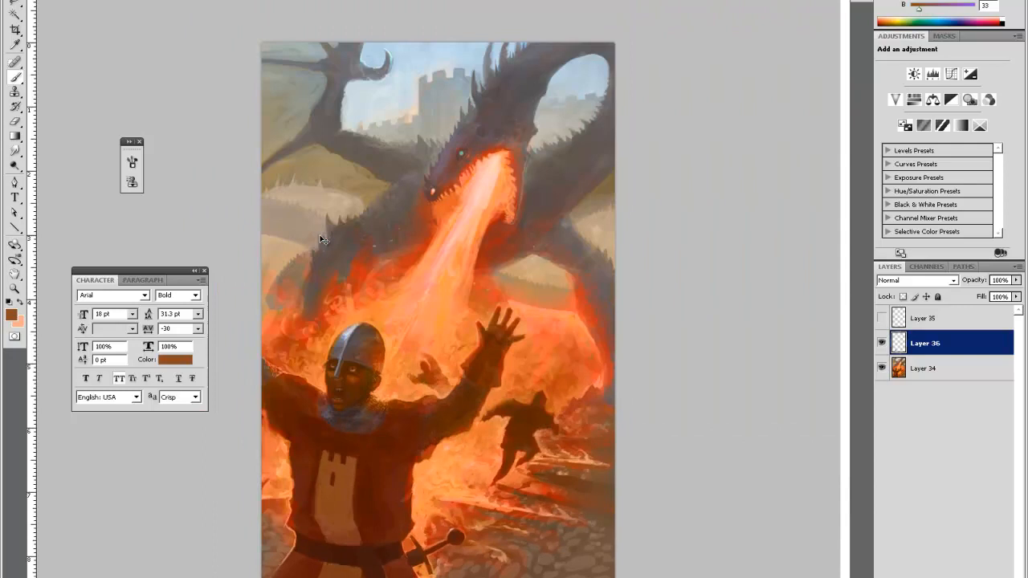
key(z)
click(434, 463)
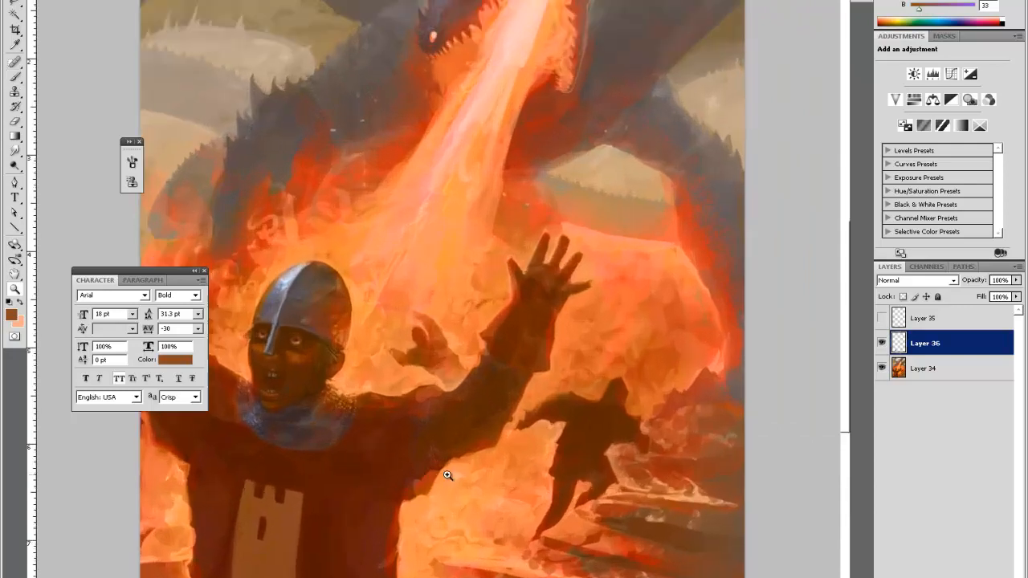
alt+click(440, 466)
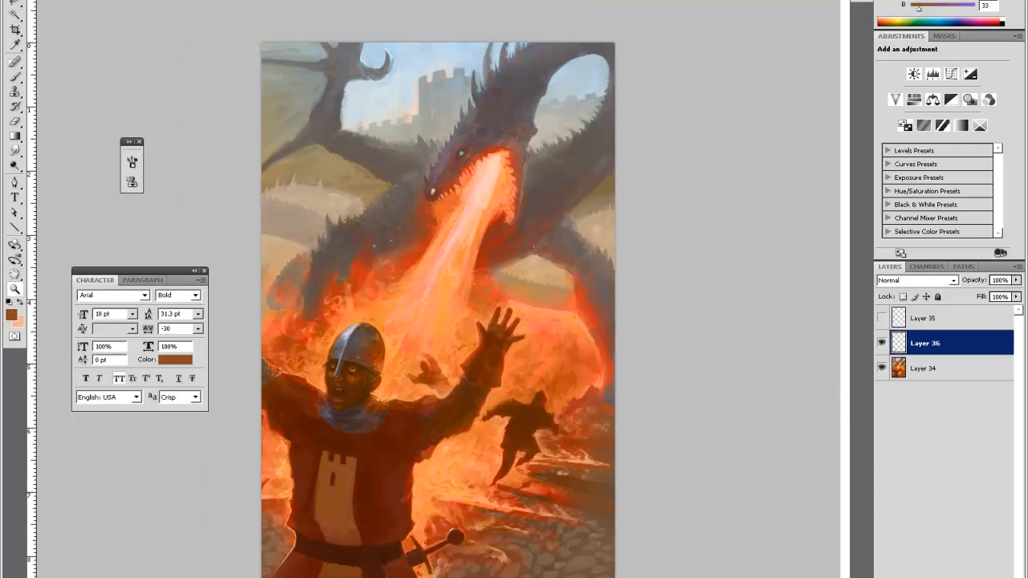
Add a new layer above Layer 36 and set its blend mode to Multiply
click(996, 576)
click(917, 282)
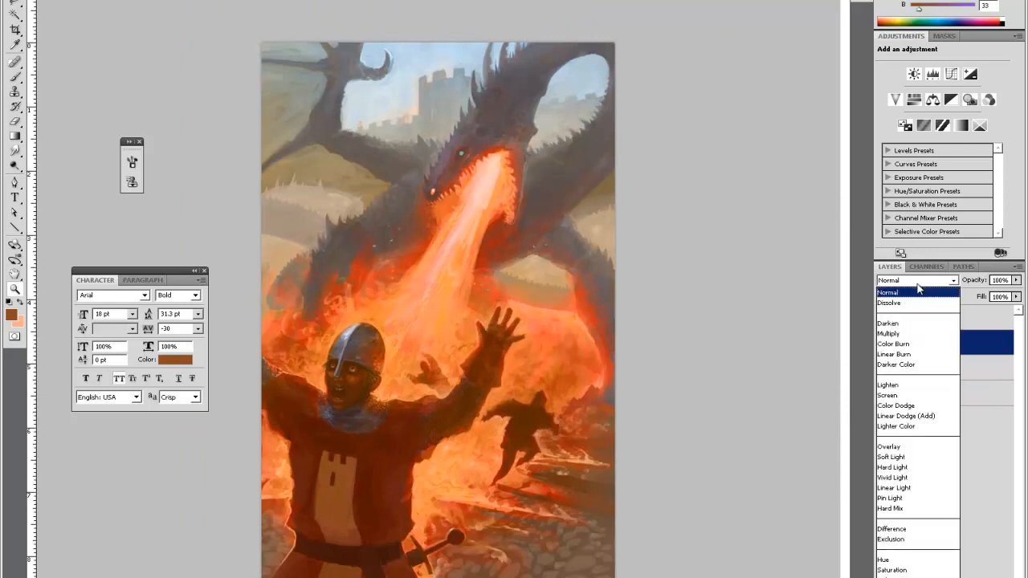
click(895, 334)
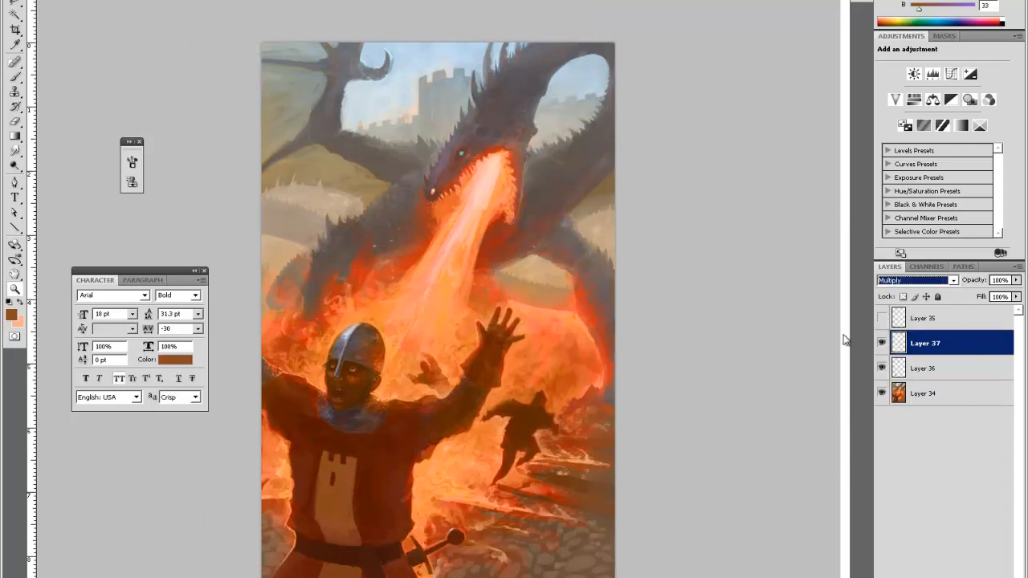
Set the foreground color to a muted salmon with hue 11°, saturation 51% and brightness 81%
click(11, 315)
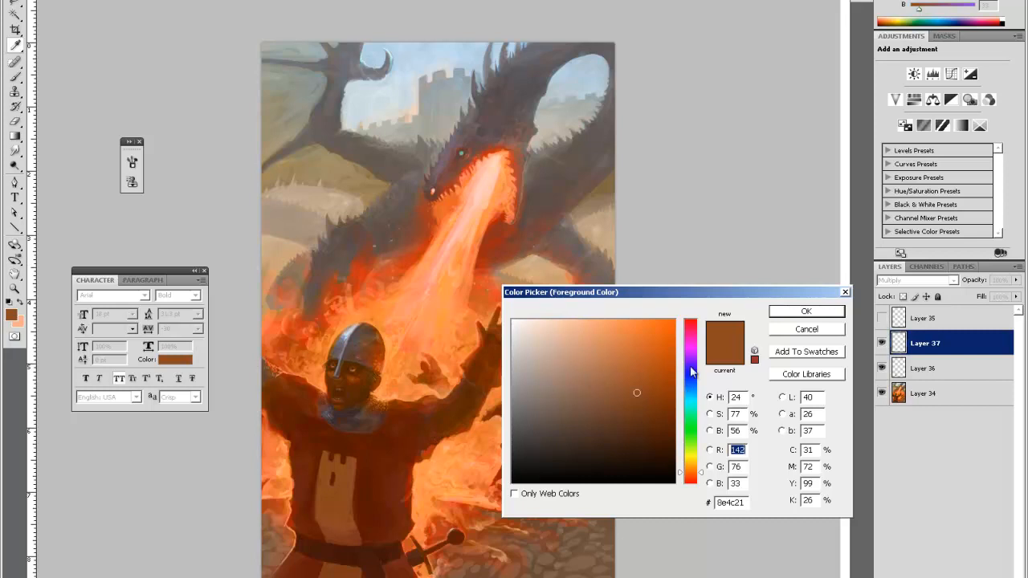
click(688, 474)
drag(689, 479, 689, 482)
mouse_move(591, 354)
mouse_down()
mouse_move(551, 349)
mouse_move(595, 351)
mouse_up()
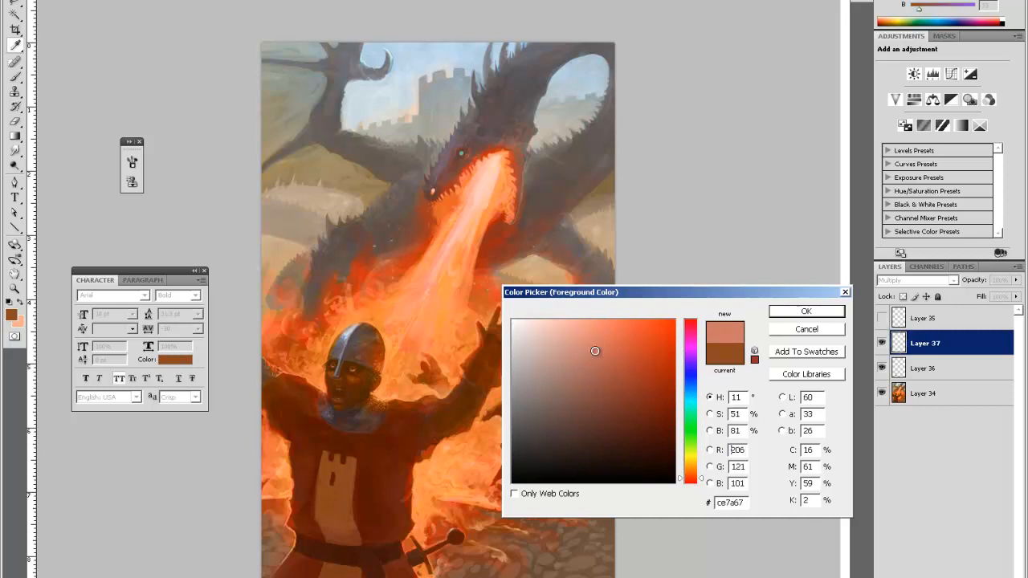
click(792, 314)
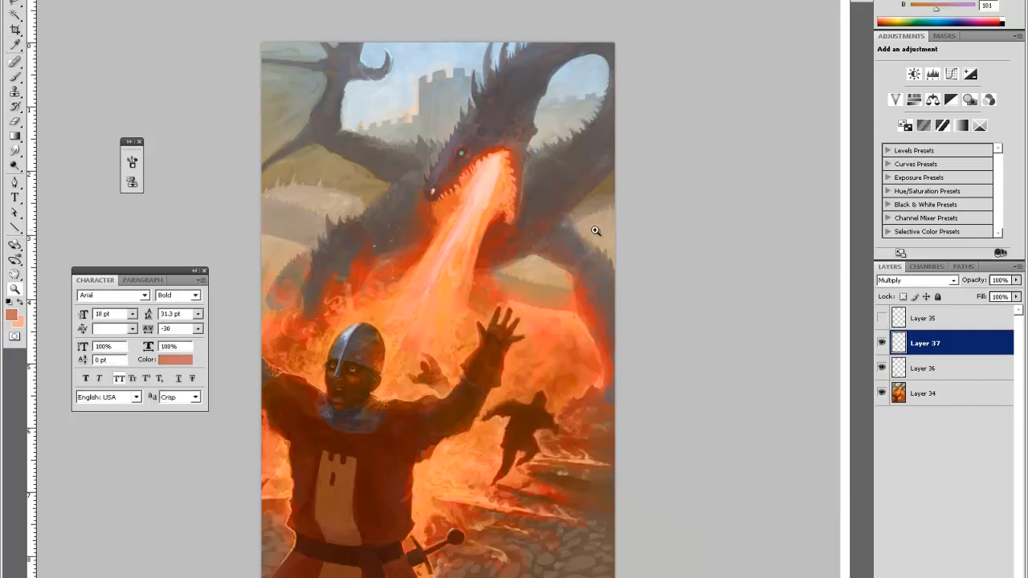
Choose another brush, darken the inner curve of the dragon's neck with salmon strokes, and soften them with the Eraser
click(578, 184)
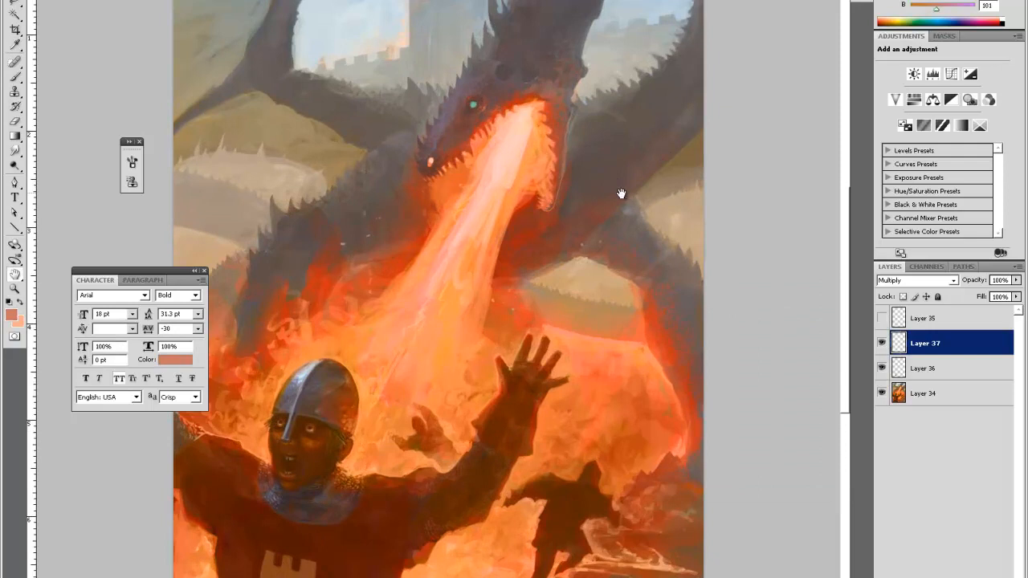
drag(589, 236, 570, 301)
key(b)
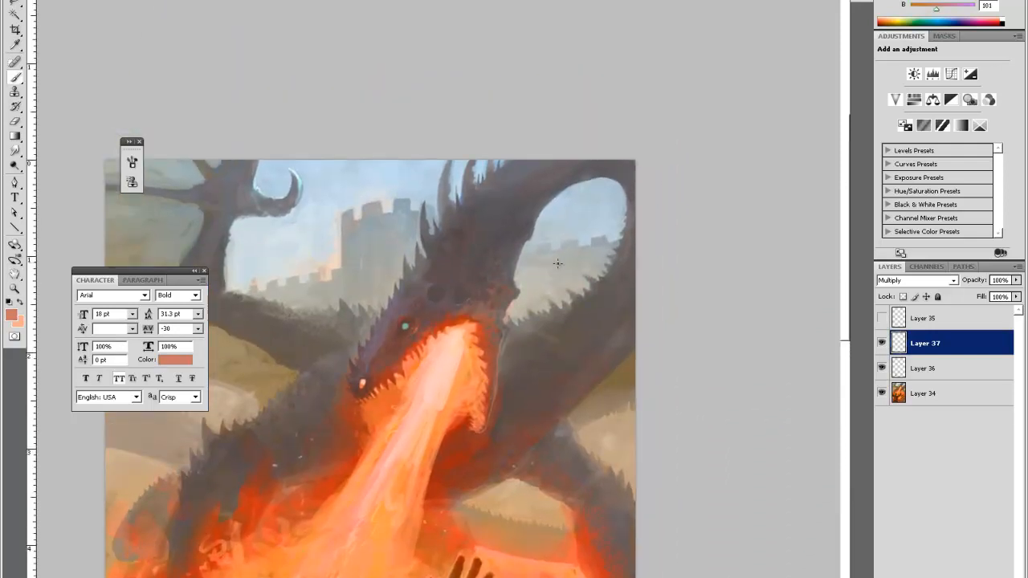
right_click(551, 261)
click(607, 286)
click(511, 219)
mouse_move(496, 243)
mouse_down()
mouse_move(539, 185)
mouse_move(526, 190)
mouse_move(521, 222)
mouse_move(546, 180)
mouse_up()
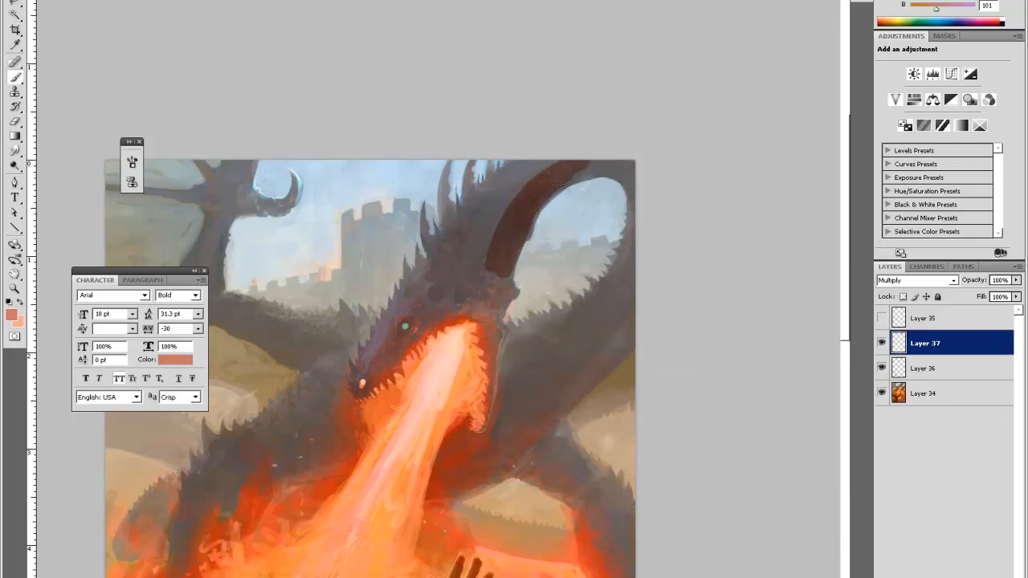
mouse_move(601, 157)
mouse_down()
mouse_move(577, 174)
mouse_move(586, 153)
mouse_move(550, 184)
mouse_move(621, 156)
mouse_move(515, 194)
mouse_up()
key(e)
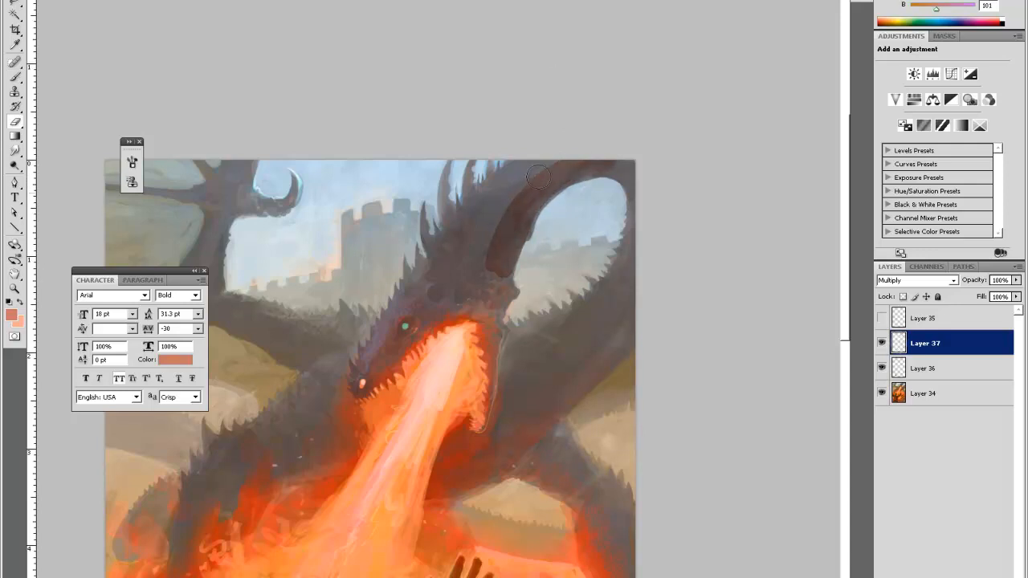
Adjust the brush and deepen the shading on the dragon's lower neck, cheek and the area behind its jaw
key(b)
right_click(482, 257)
mouse_move(474, 289)
mouse_down()
mouse_move(487, 281)
mouse_move(496, 294)
mouse_up()
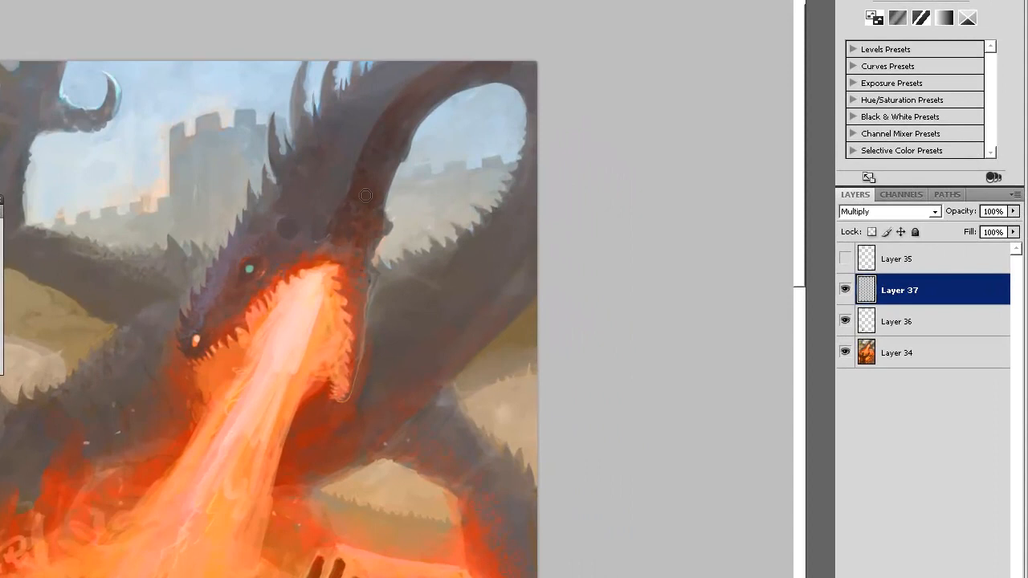
drag(348, 276, 354, 305)
drag(367, 262, 353, 333)
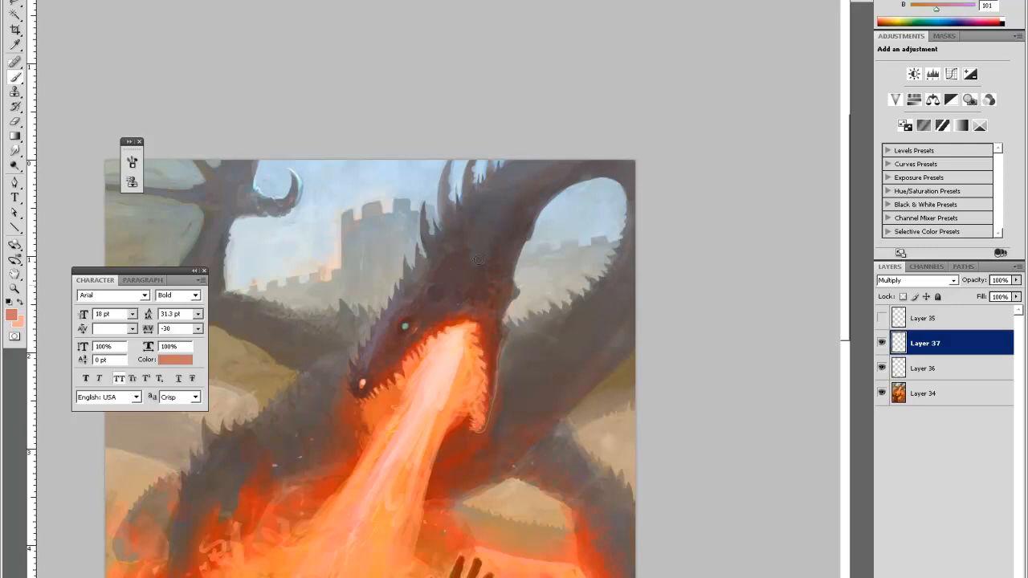
key(e)
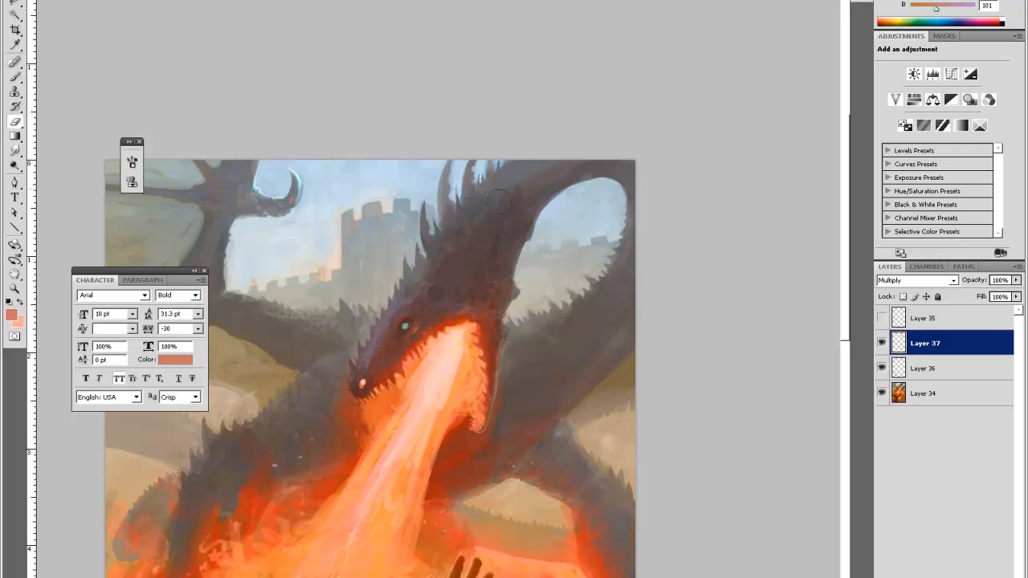
key(b)
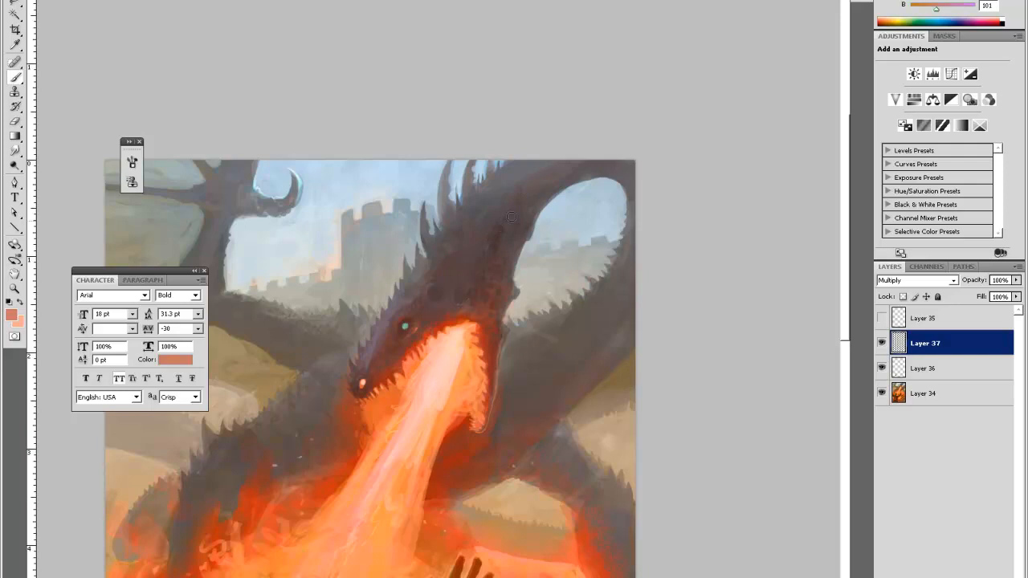
Sample a dark grey from the dragon's neck, swap to the peach color, and refine the neck and head shading with Brush and Eraser
alt+click(497, 221)
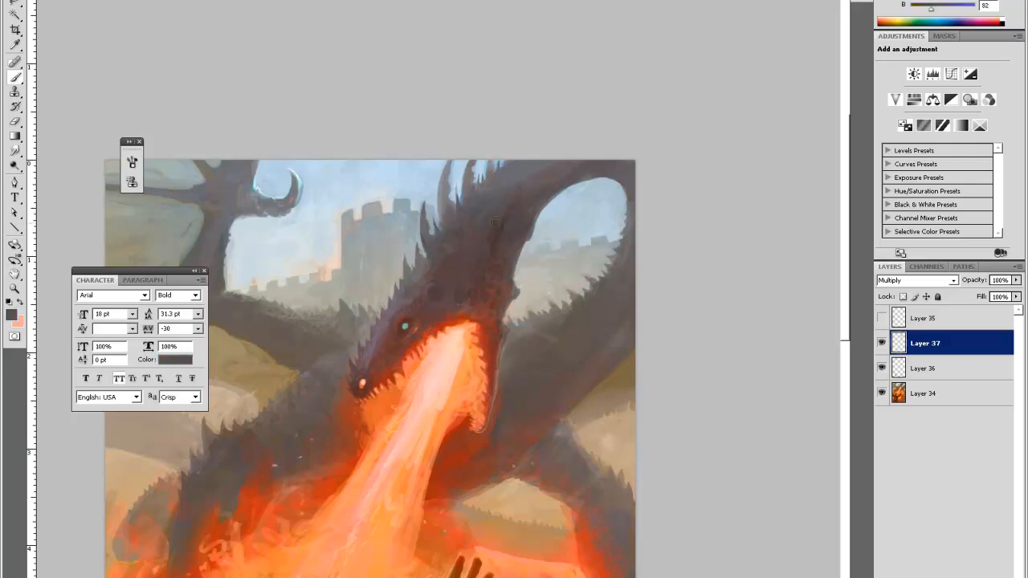
key(x)
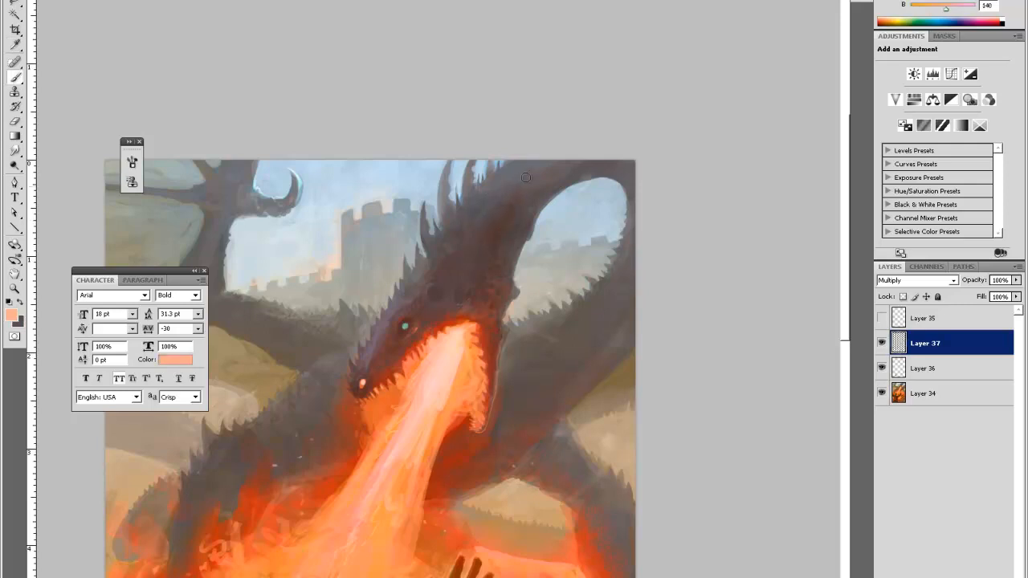
key(e)
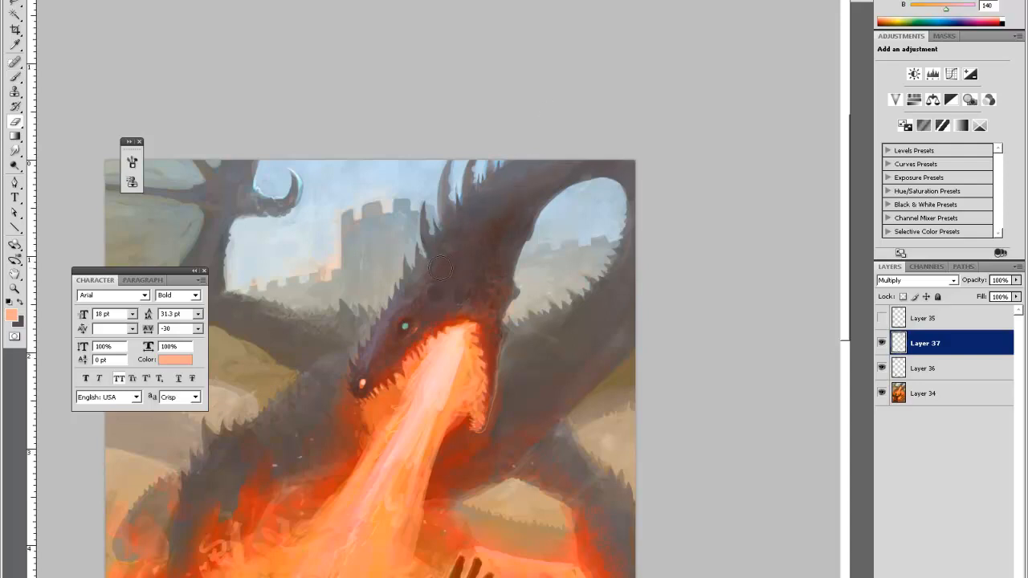
key(b)
key(i)
key(e)
key(b)
key(e)
key(b)
Paint a shadow where the dragon's foreleg joins its body and erase the excess along the leg's edge
mouse_move(514, 412)
mouse_down()
mouse_move(487, 337)
mouse_move(494, 254)
mouse_up()
key(e)
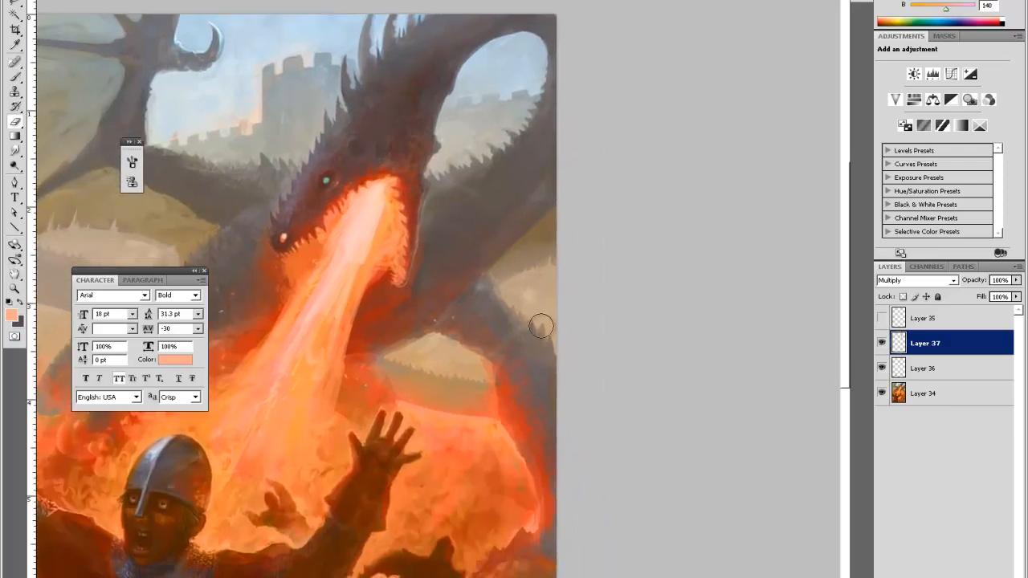
key(b)
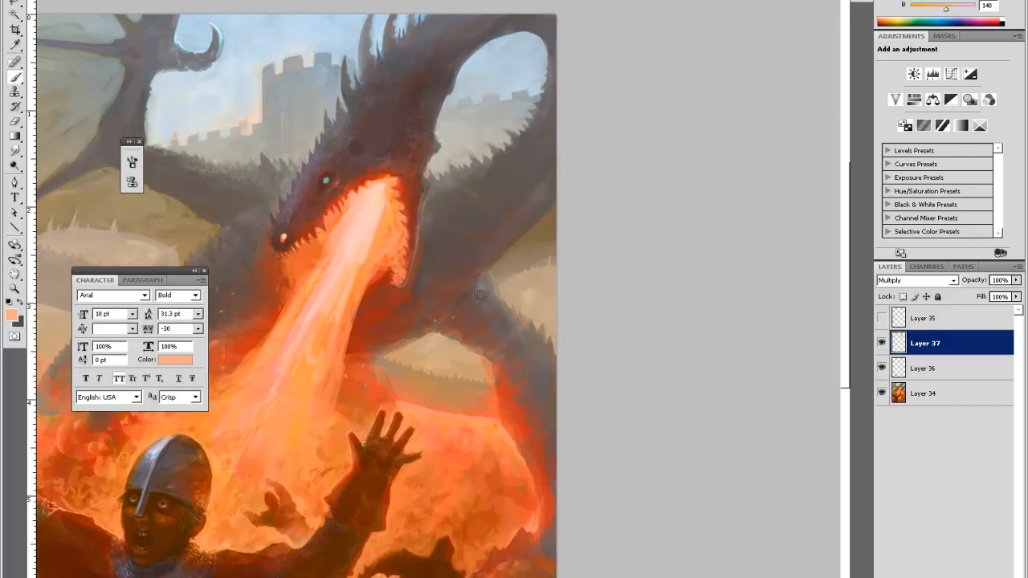
drag(486, 310, 481, 334)
key(e)
drag(481, 296, 486, 306)
drag(472, 347, 487, 351)
Blend the shading across the dragon's chest and below its jaw with Brush and Eraser, and check the whole painting
key(b)
key(e)
key(b)
key(e)
key(b)
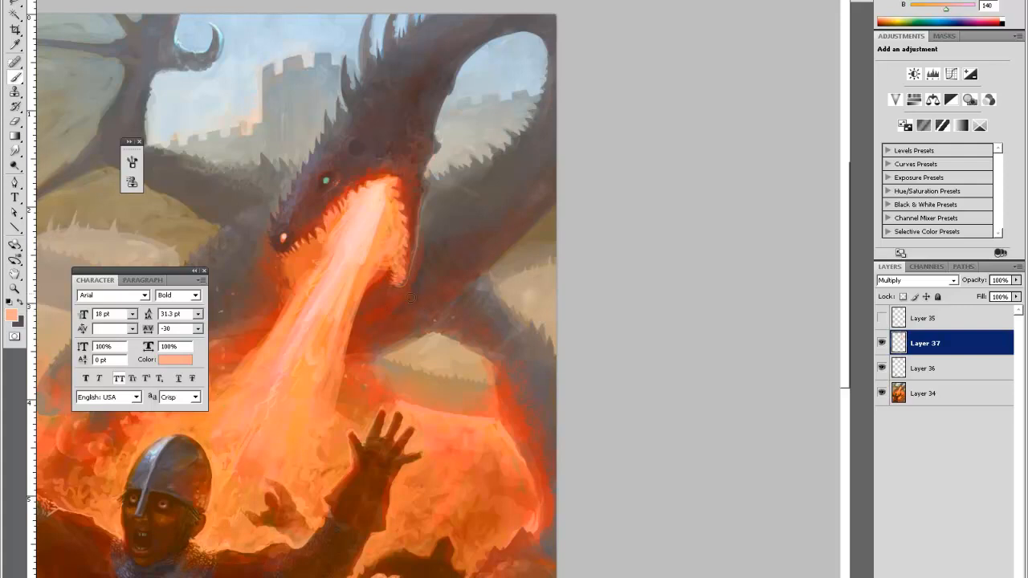
key(e)
key(ctrl+minus)
key(ctrl+minus)
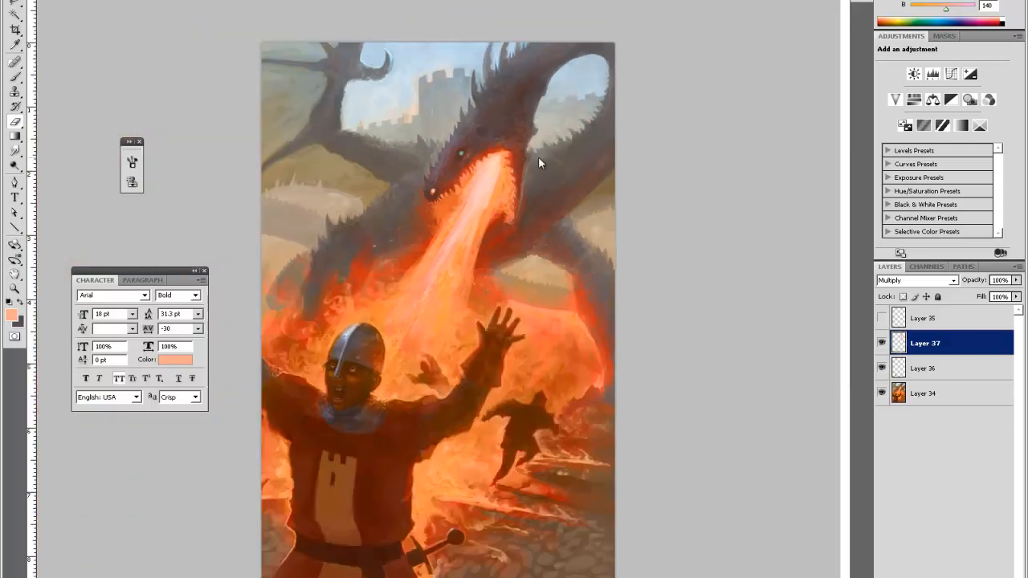
Deepen the shading on the dragon's body around the fire stream, alternating between Brush and Eraser
key(b)
key(ctrl+plus)
key(ctrl+plus)
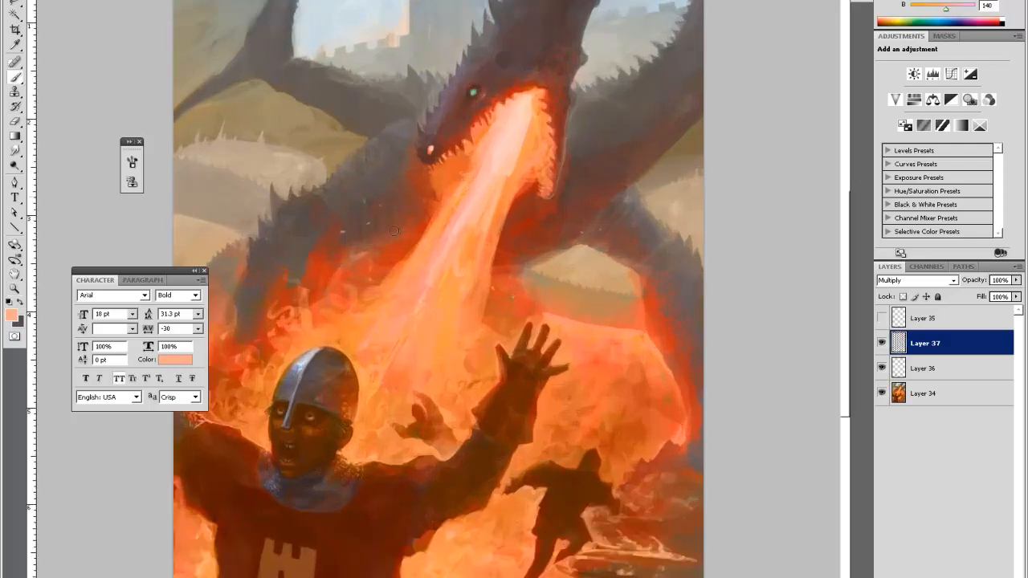
key(e)
key(b)
key(e)
key(b)
key(e)
key(b)
key(g)
key(j)
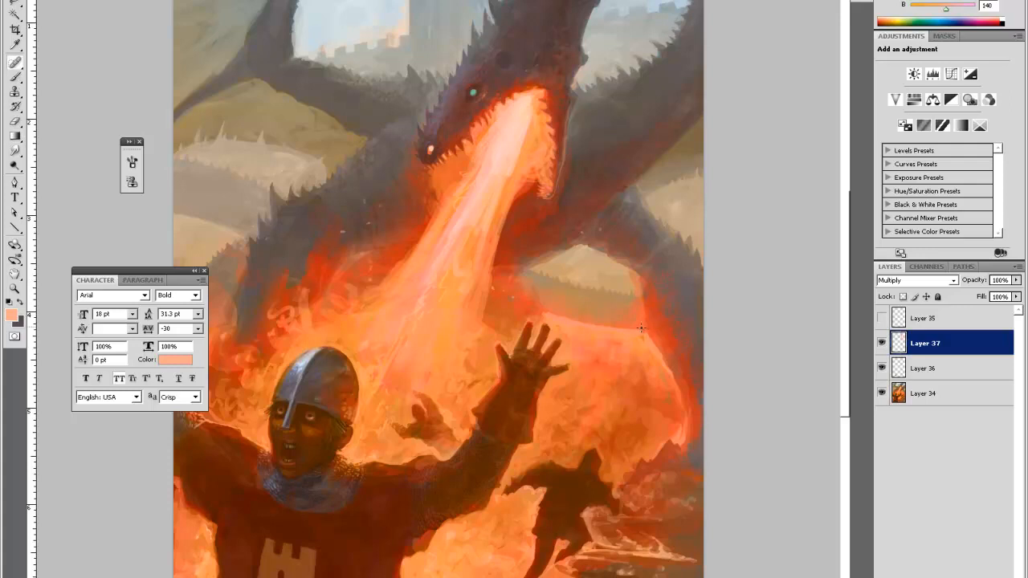
Darken the dragon's lower leg at the edge of the painting and clean up the shading with the Eraser
key(space)
mouse_move(620, 334)
mouse_down()
mouse_move(574, 259)
mouse_move(502, 219)
mouse_up()
key(b)
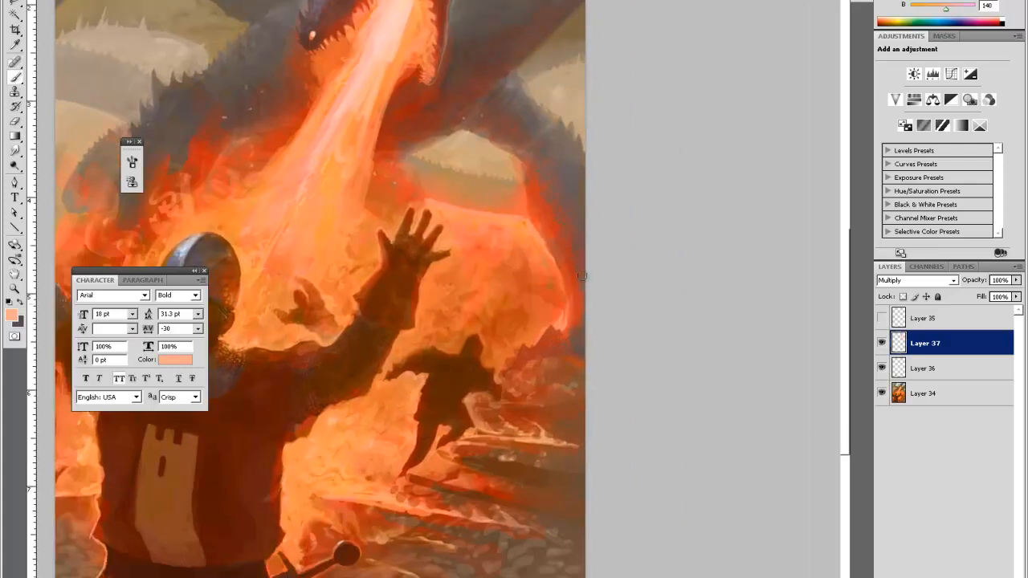
key(e)
Add a shading stroke to the back of the knight's helmet and pick a different foreground color
key(space)
mouse_move(275, 345)
mouse_down()
mouse_move(569, 292)
mouse_move(566, 278)
mouse_up()
key(b)
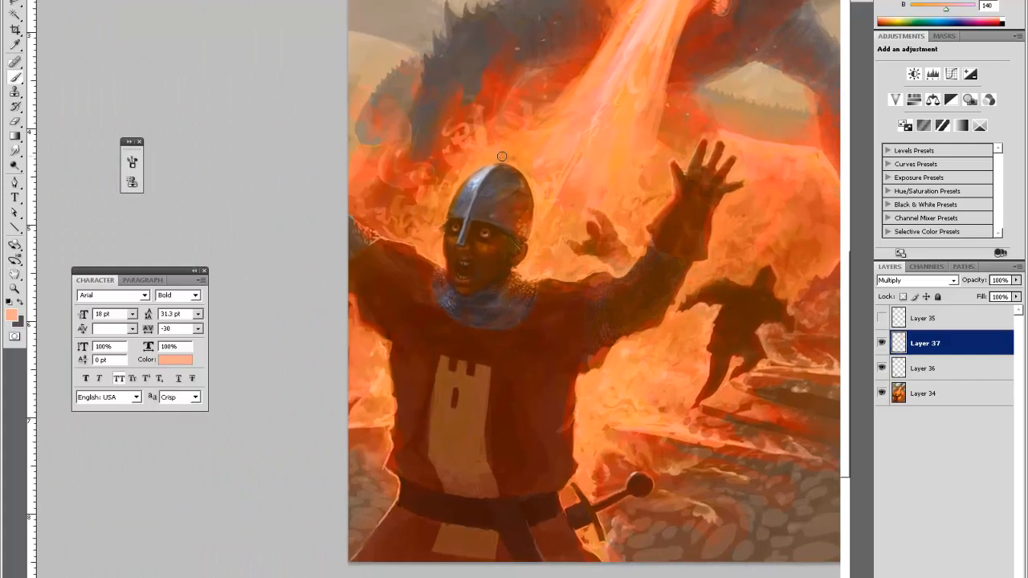
drag(507, 194, 504, 181)
click(12, 315)
click(579, 353)
key(Return)
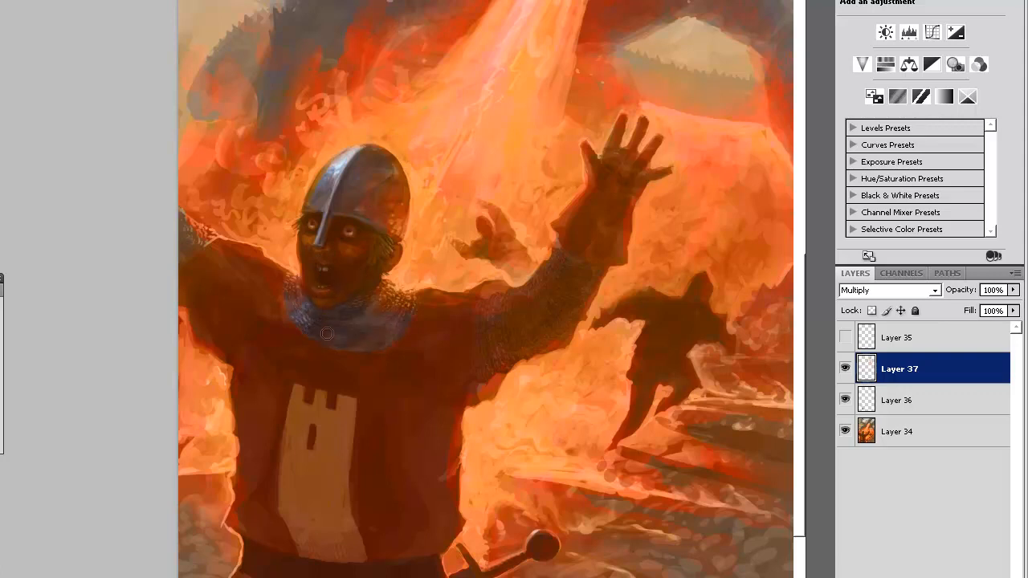
Adjust the brush size, shade the knight's mail collar and raised hand, and undo the last stroke
key(bracketright)
key(bracketright)
key(bracketright)
key(bracketleft)
key(bracketleft)
key(bracketleft)
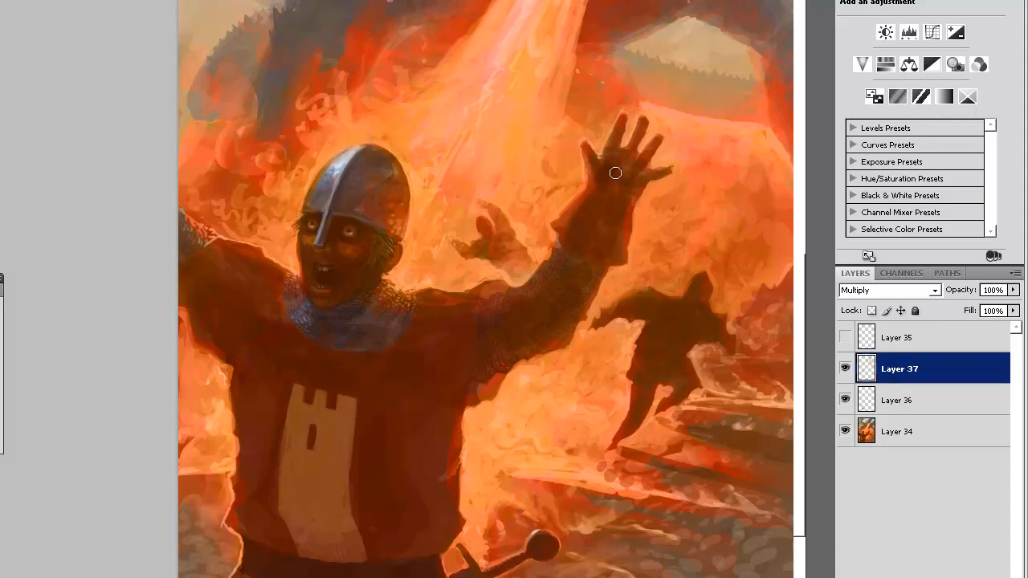
drag(631, 178, 646, 177)
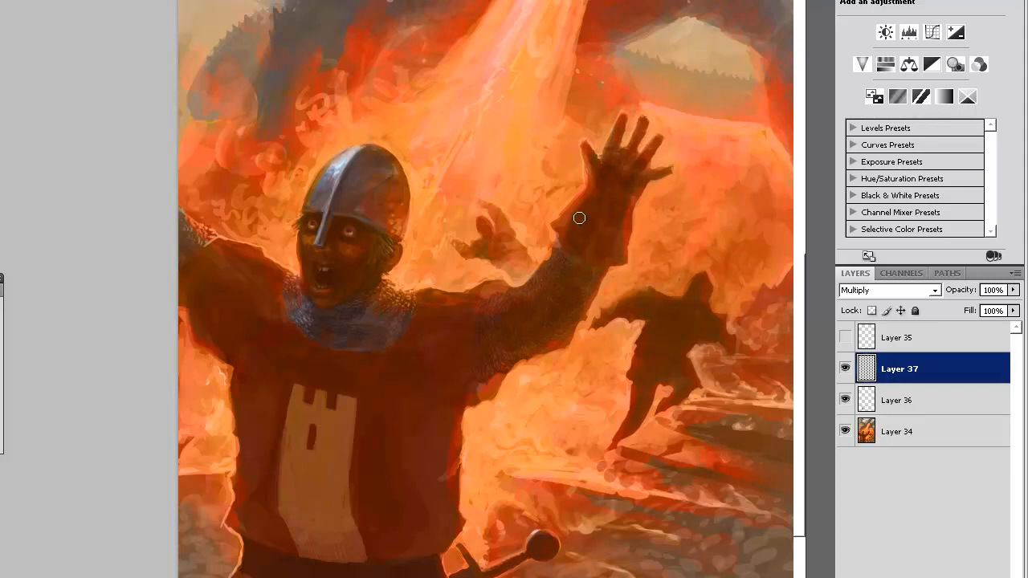
key(ctrl+z)
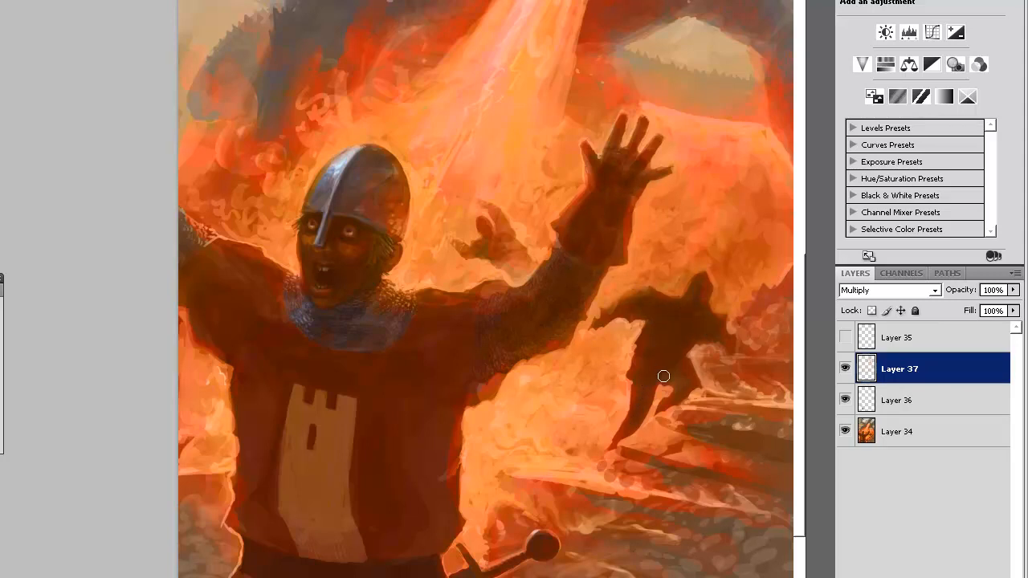
Enlarge the brush and darken the tower emblem on the knight's tunic with broad Multiply strokes
key(space)
drag(704, 230, 726, 196)
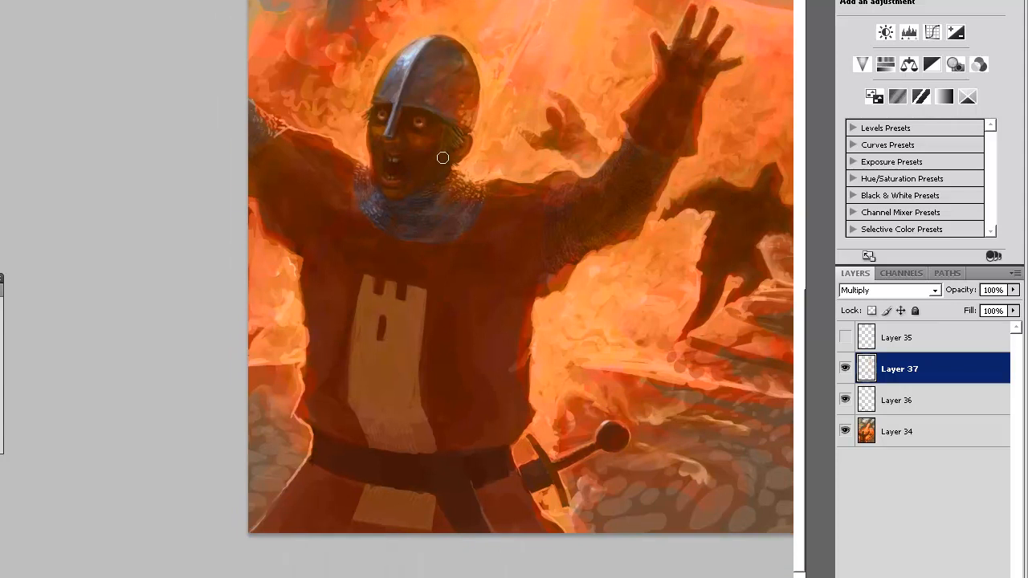
right_click(407, 254)
click(484, 290)
key(Return)
mouse_move(347, 315)
mouse_down()
mouse_move(404, 406)
mouse_move(405, 337)
mouse_up()
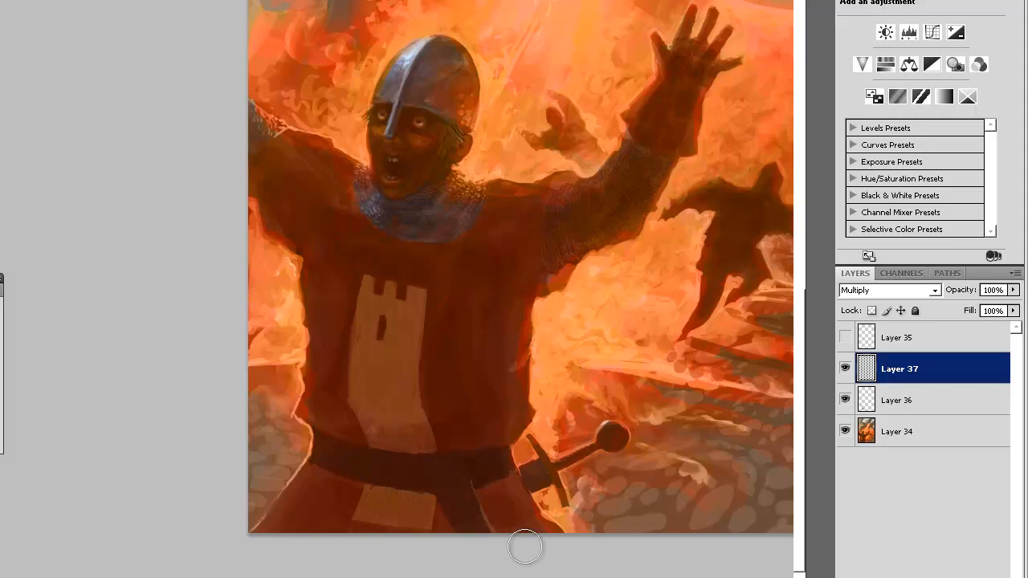
Adjust the brush size and darken the sleeve of the knight's raised arm with Multiply shading
right_click(614, 383)
click(633, 420)
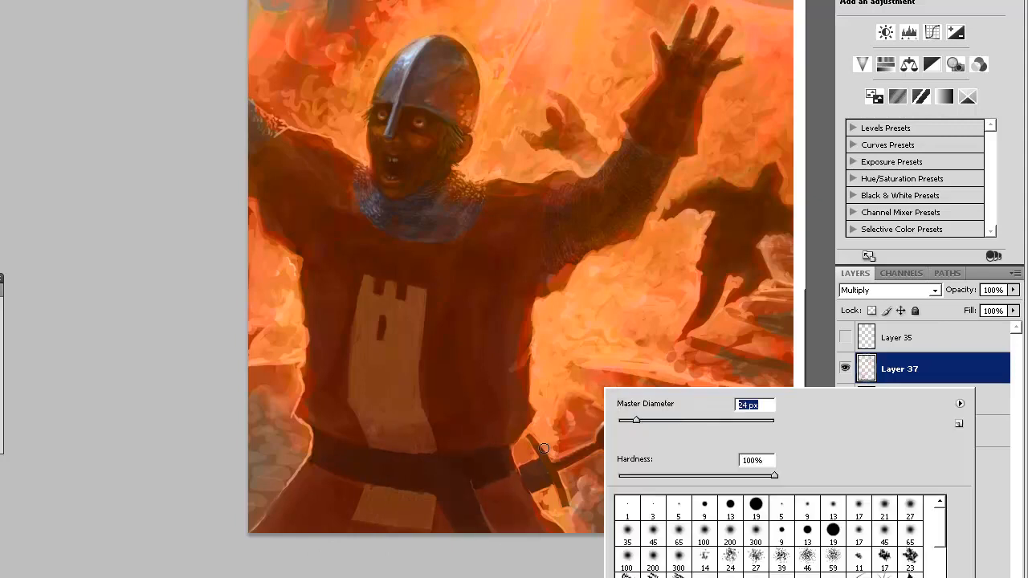
key(Return)
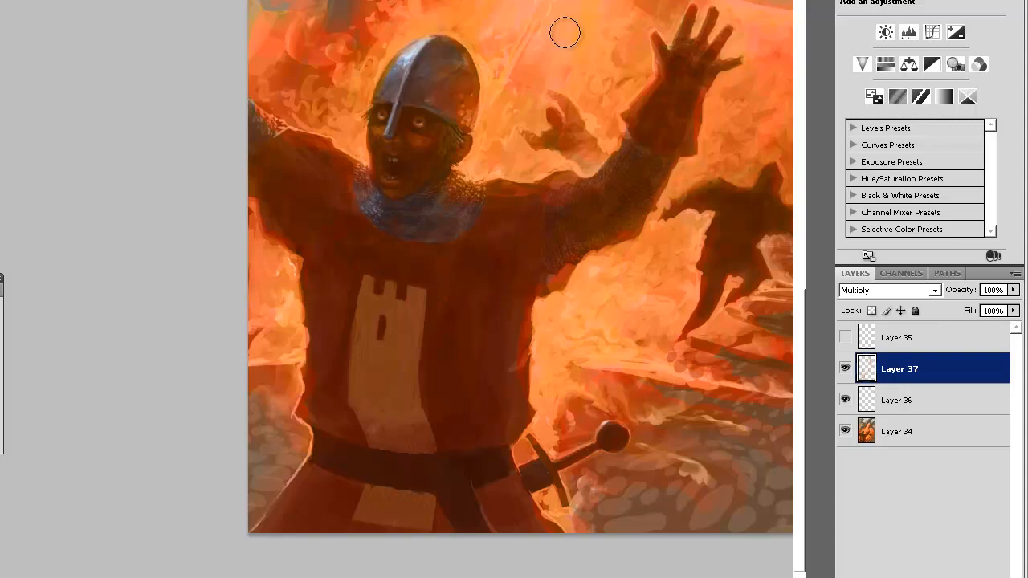
drag(661, 102, 622, 211)
Darken the dragon's wing arm and the lower wing bone next to the castle, varying the brush size
mouse_move(718, 39)
mouse_down()
mouse_move(632, 262)
mouse_move(748, 390)
mouse_up()
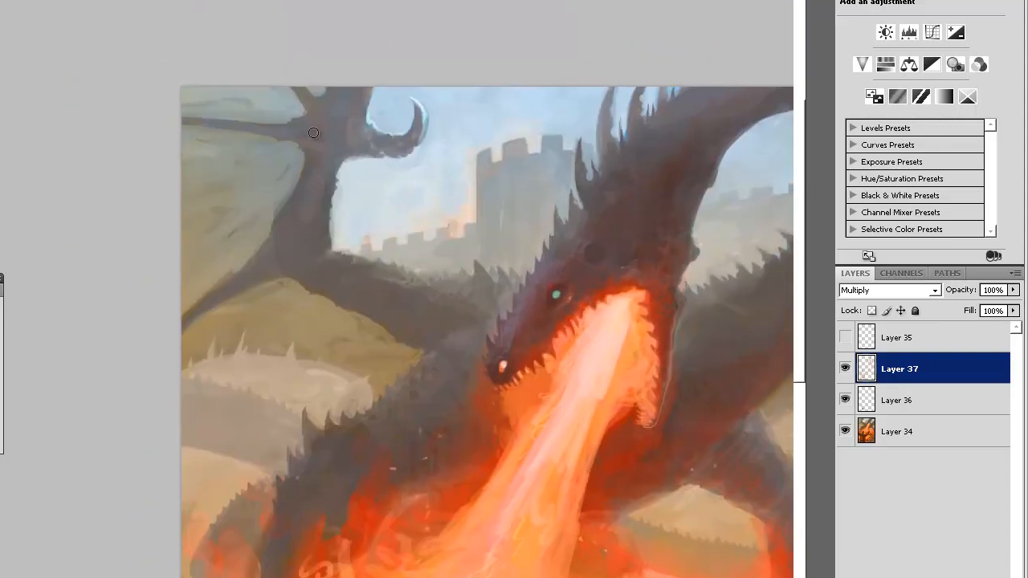
mouse_move(316, 181)
mouse_down()
mouse_move(295, 210)
mouse_move(315, 222)
mouse_move(287, 257)
mouse_up()
key(bracketright)
key(bracketright)
key(bracketright)
key(bracketleft)
key(bracketleft)
key(bracketleft)
drag(182, 322, 296, 253)
drag(234, 288, 268, 276)
key(bracketright)
key(bracketright)
key(bracketright)
key(bracketleft)
key(bracketleft)
key(bracketleft)
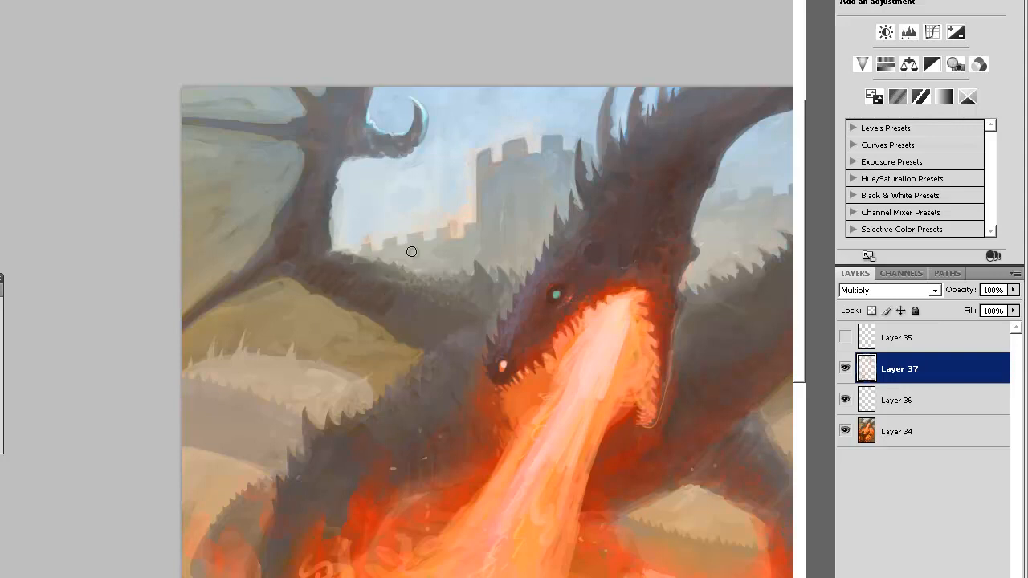
Deepen the shadow on the dragon's limb stretching below the castle wall, alternating brush sizes
mouse_move(393, 299)
mouse_down()
mouse_move(415, 312)
mouse_move(441, 305)
mouse_move(436, 337)
mouse_move(462, 325)
mouse_up()
key(bracketright)
key(bracketright)
key(bracketright)
key(bracketleft)
key(bracketleft)
key(bracketleft)
key(bracketright)
key(bracketright)
key(bracketright)
key(bracketleft)
key(bracketleft)
key(bracketleft)
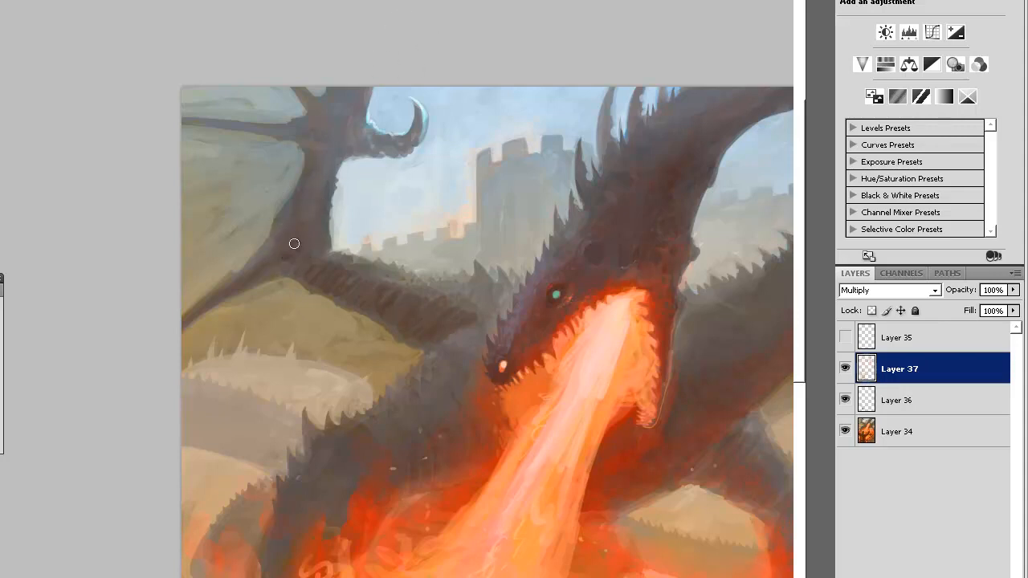
Blend the Multiply shading where the dragon's wing arm joins the limb below the castle wall
mouse_move(308, 242)
mouse_down()
mouse_move(282, 261)
mouse_move(304, 234)
mouse_up()
key(bracketright)
key(bracketright)
key(bracketleft)
key(bracketleft)
key(bracketright)
key(bracketright)
key(bracketleft)
key(bracketleft)
key(bracketright)
key(bracketright)
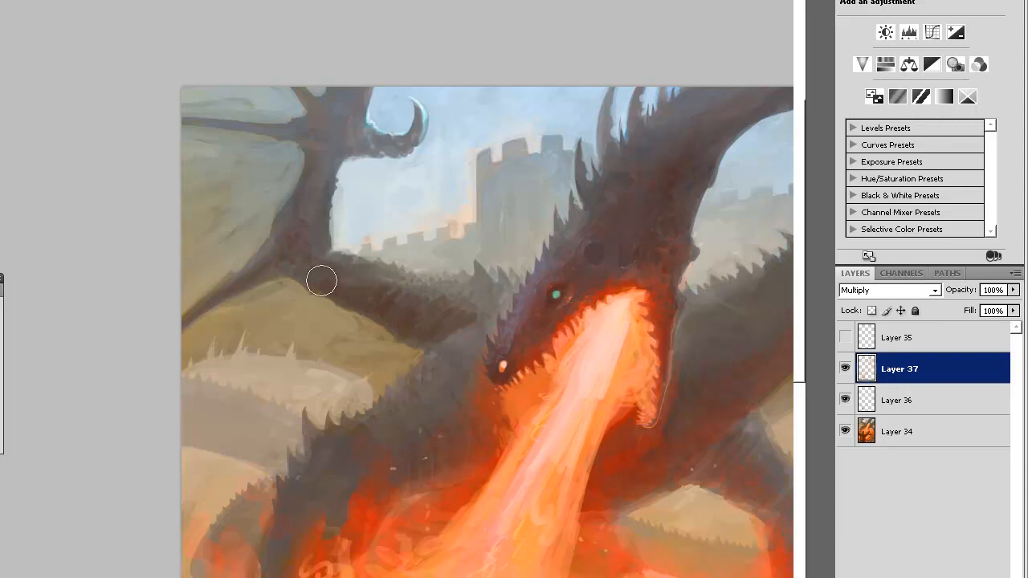
key(bracketleft)
key(bracketleft)
key(bracketright)
key(bracketright)
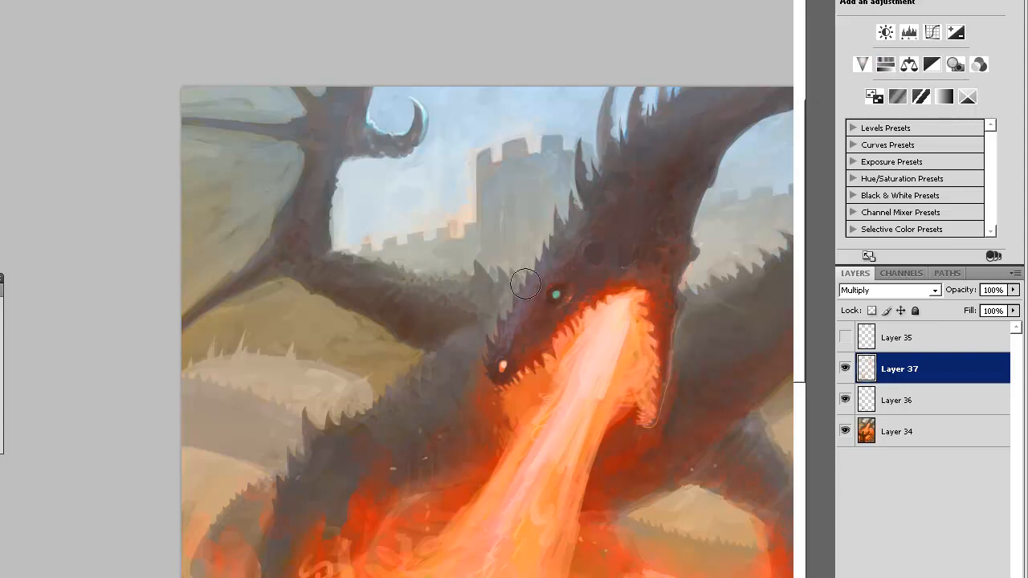
Darken the base of the dragon's wing claw and the finger bones meeting at the wing joint
key(bracketleft)
key(bracketleft)
key(bracketleft)
mouse_move(347, 138)
mouse_down()
mouse_move(390, 148)
mouse_move(410, 140)
mouse_up()
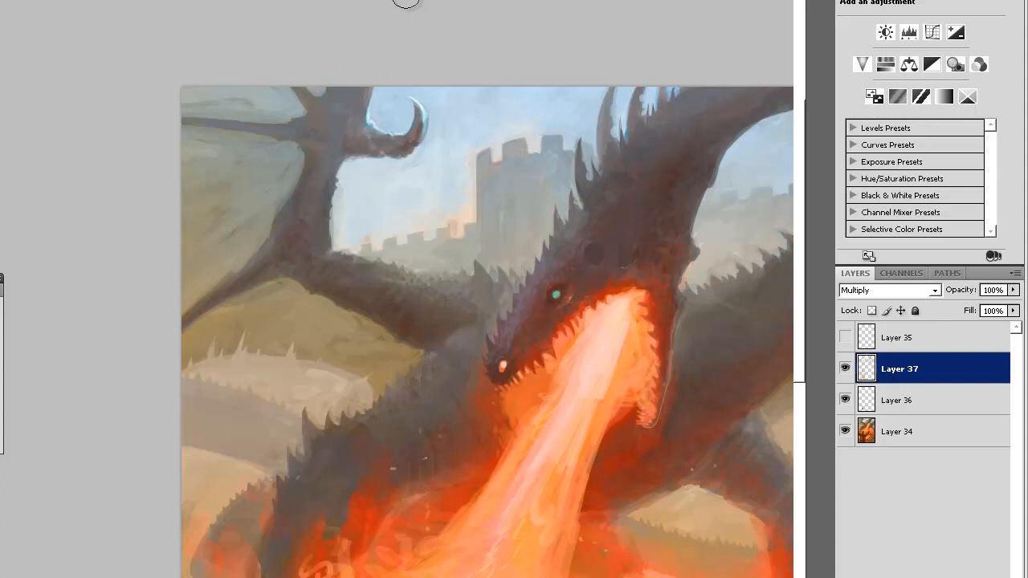
mouse_move(300, 91)
mouse_down()
mouse_move(325, 135)
mouse_move(334, 81)
mouse_move(346, 97)
mouse_move(337, 137)
mouse_move(349, 122)
mouse_move(351, 140)
mouse_move(334, 135)
mouse_move(334, 116)
mouse_move(335, 151)
mouse_up()
mouse_move(183, 122)
mouse_down()
mouse_move(297, 138)
mouse_move(282, 136)
mouse_move(335, 146)
mouse_up()
key(bracketright)
key(bracketright)
key(bracketright)
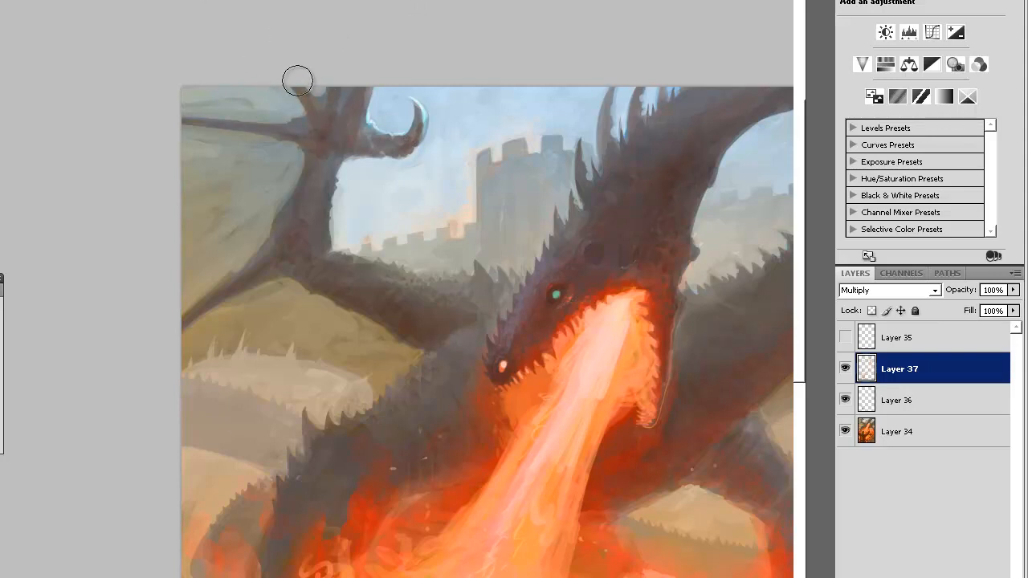
key(bracketleft)
key(bracketleft)
key(bracketleft)
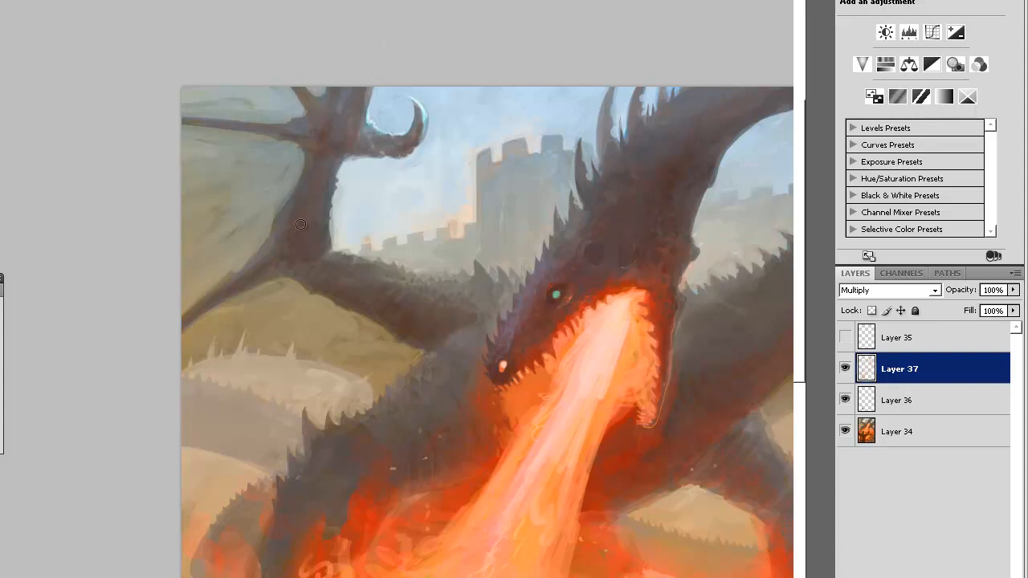
Refine the shading on the upright wing arm and around the claw joint with varying brush sizes
key(bracketright)
key(bracketright)
key(bracketright)
key(bracketleft)
key(bracketleft)
key(bracketleft)
key(bracketright)
key(bracketright)
key(bracketright)
key(bracketleft)
key(bracketleft)
key(bracketleft)
key(bracketright)
key(bracketright)
key(bracketright)
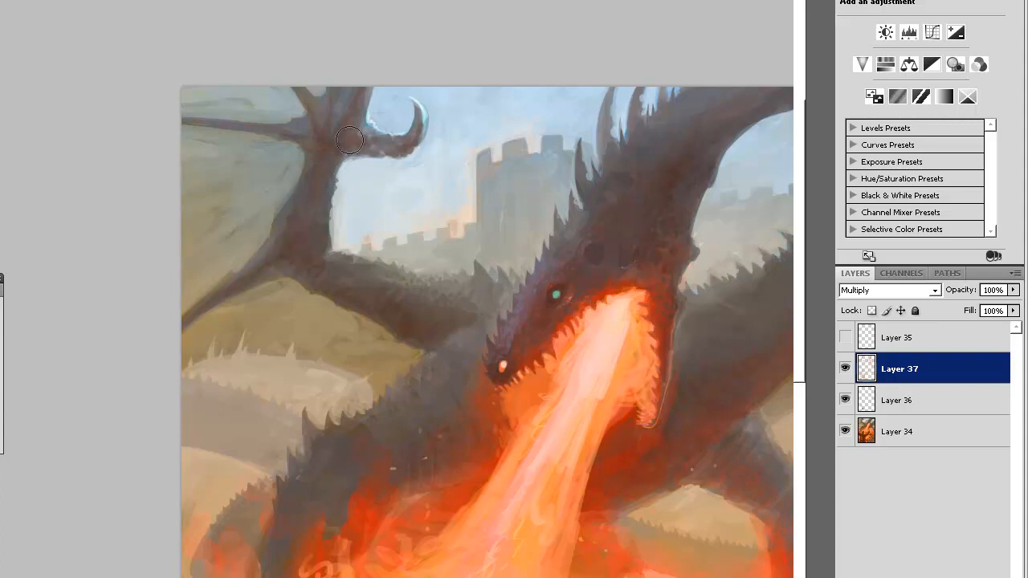
Darken the rubble below the fleeing figure and the cobblestones beside the knight's sword
key(ctrl+minus)
key(ctrl+minus)
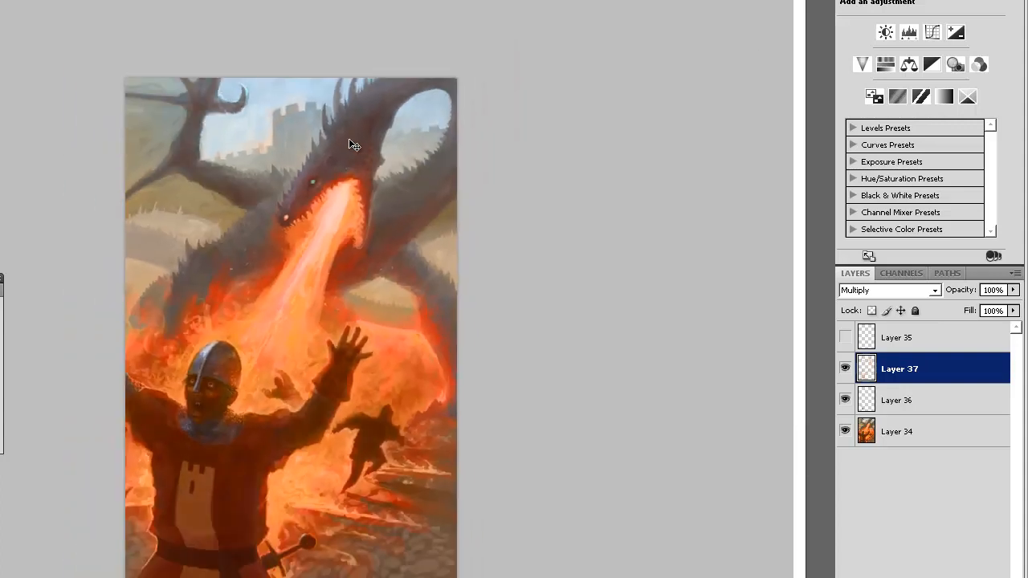
key(ctrl+plus)
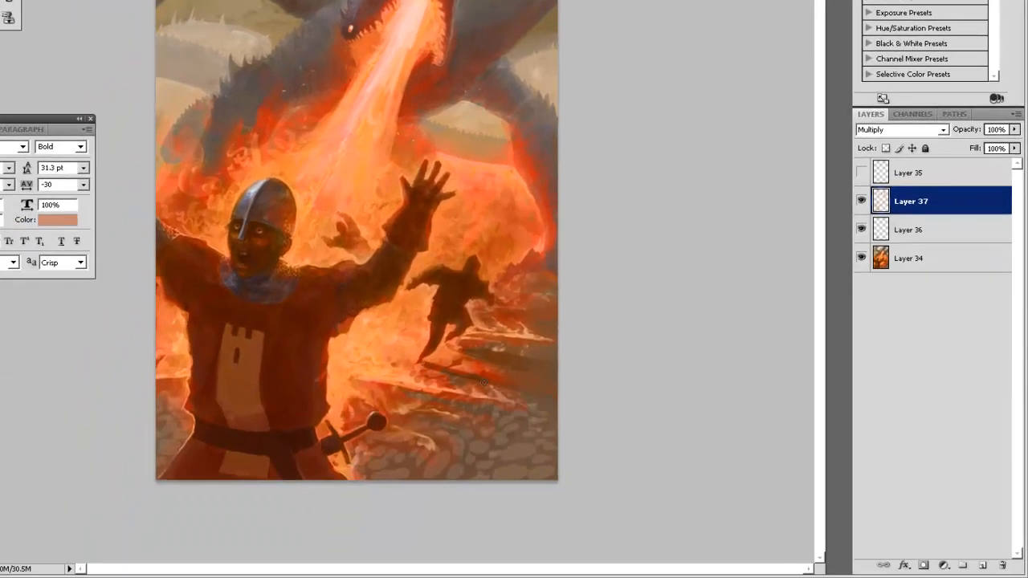
drag(451, 345, 490, 358)
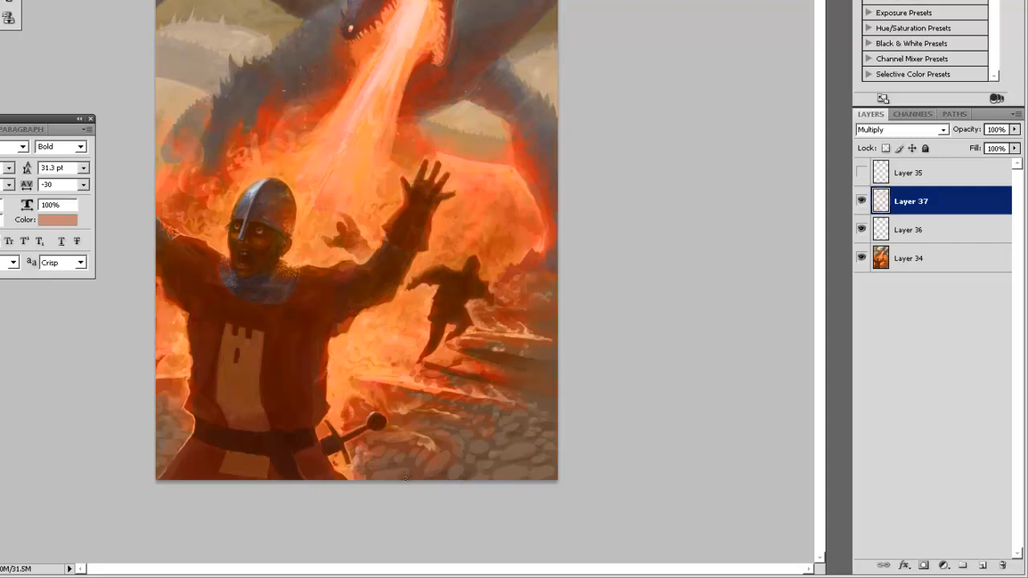
drag(356, 460, 356, 455)
right_click(454, 276)
click(629, 206)
mouse_move(521, 464)
mouse_down()
mouse_move(505, 484)
mouse_move(542, 481)
mouse_move(551, 439)
mouse_move(521, 444)
mouse_move(562, 407)
mouse_move(532, 408)
mouse_move(466, 449)
mouse_up()
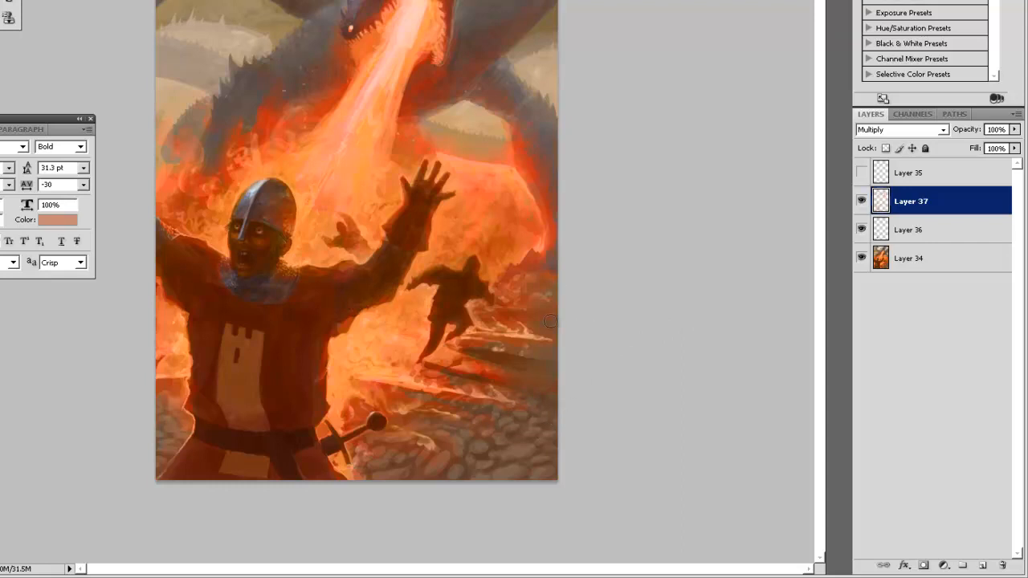
Reduce the brush size, deepen the gaps between the cobblestones near the painting's corner, and undo the last stroke
right_click(532, 340)
click(559, 309)
click(599, 271)
key(bracketleft)
key(bracketleft)
key(bracketleft)
key(bracketright)
key(bracketright)
key(bracketleft)
key(bracketleft)
key(bracketleft)
key(bracketleft)
drag(529, 466, 528, 473)
key(ctrl+z)
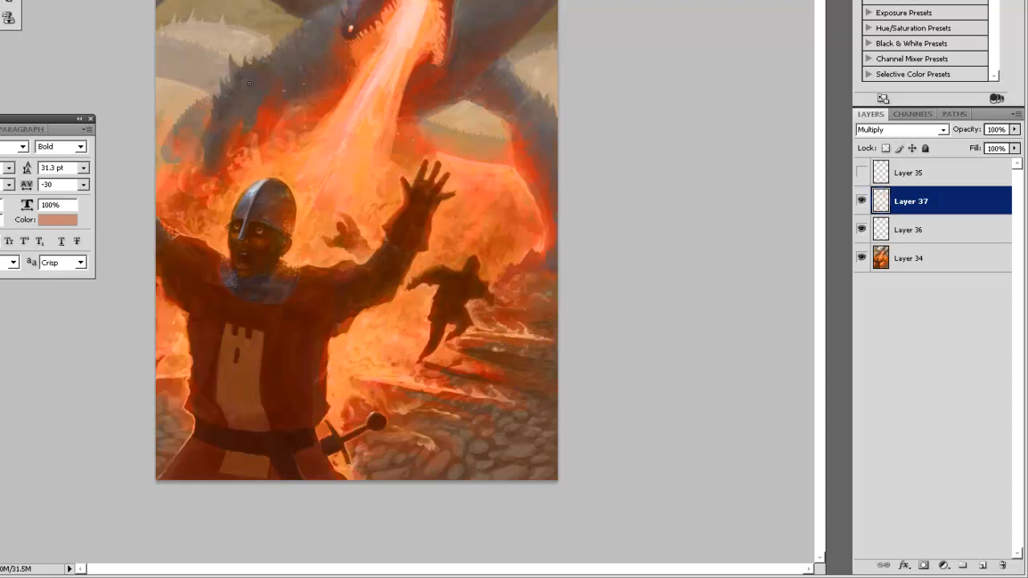
Enlarge the brush, shade the dragon's spiked body behind the flames, and undo the last stroke
key(bracketright)
key(bracketright)
key(bracketright)
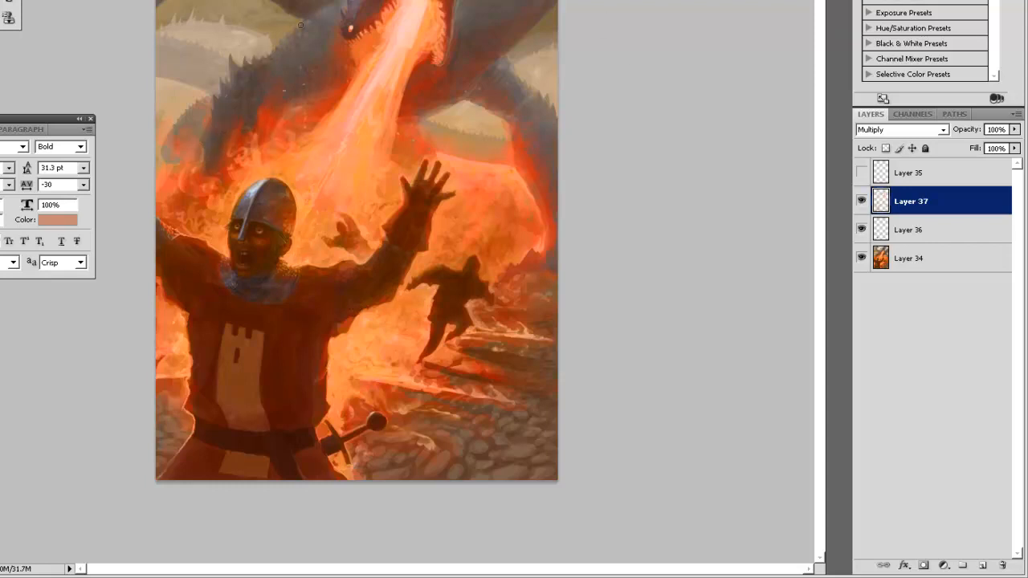
key(])
key(])
key(])
key(])
key(])
key(ctrl+z)
key(bracketleft)
key(bracketleft)
key(bracketleft)
drag(246, 304, 286, 296)
key(ctrl+z)
key(bracketright)
key(bracketright)
key(bracketright)
key(bracketleft)
key(bracketleft)
key(bracketleft)
Add a new layer above Layer 37 and set its blending mode to Color Dodge
click(981, 566)
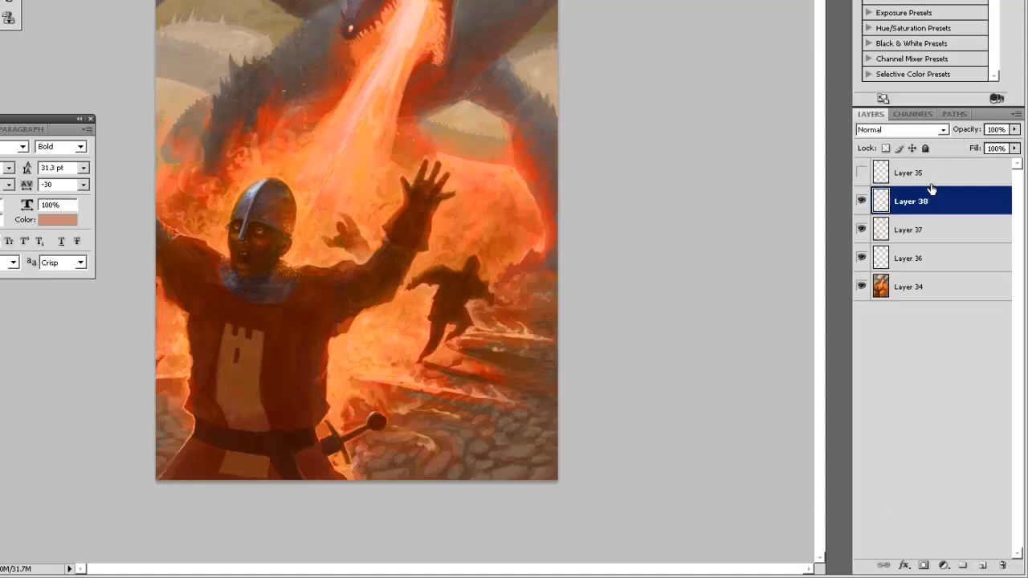
click(910, 131)
click(890, 273)
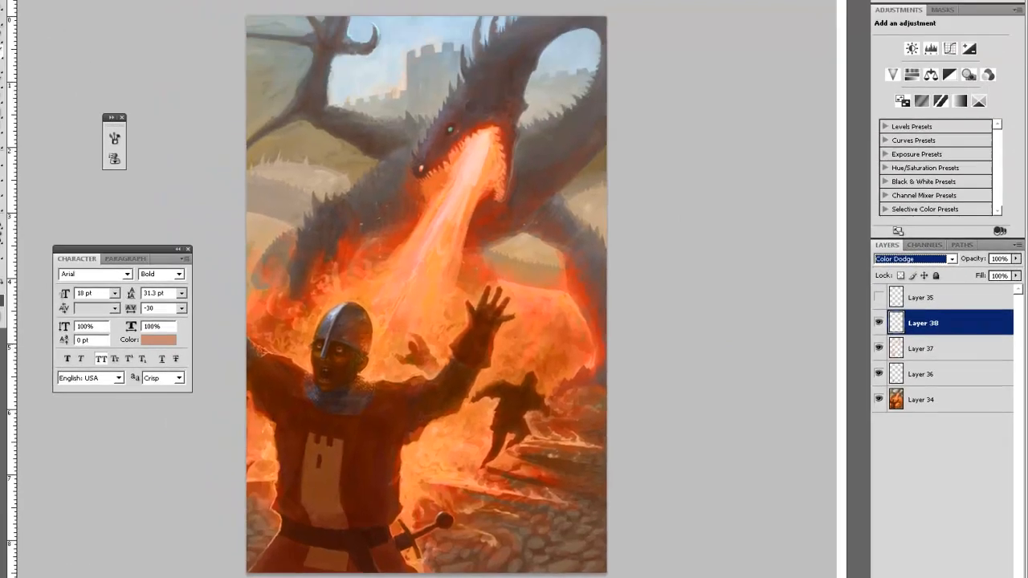
Set the foreground color to the muted blue-gray 61707b
click(11, 314)
click(692, 387)
drag(411, 76, 436, 58)
click(548, 403)
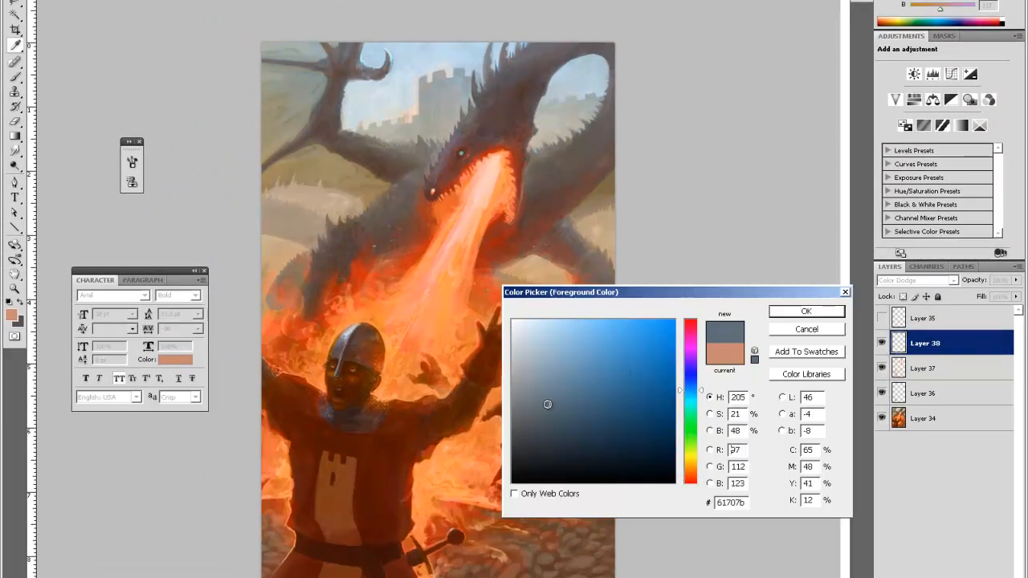
click(806, 312)
Add thin Color Dodge highlights along the dragon's wing claw and wing arm edge with an 8 px brush
click(399, 64)
click(399, 64)
key(space)
mouse_move(399, 85)
mouse_down()
mouse_move(412, 206)
mouse_move(380, 223)
mouse_up()
right_click(364, 196)
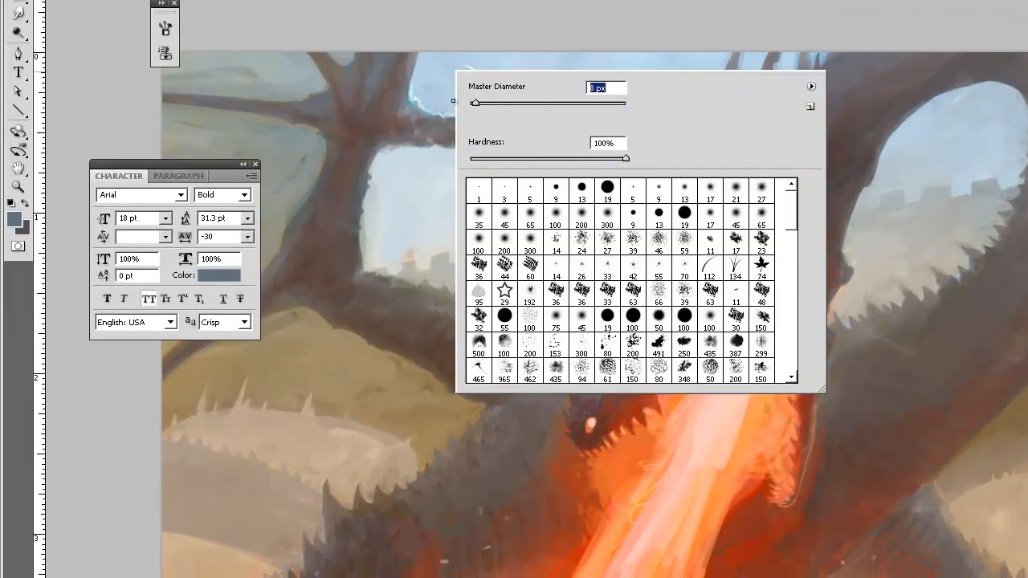
click(453, 116)
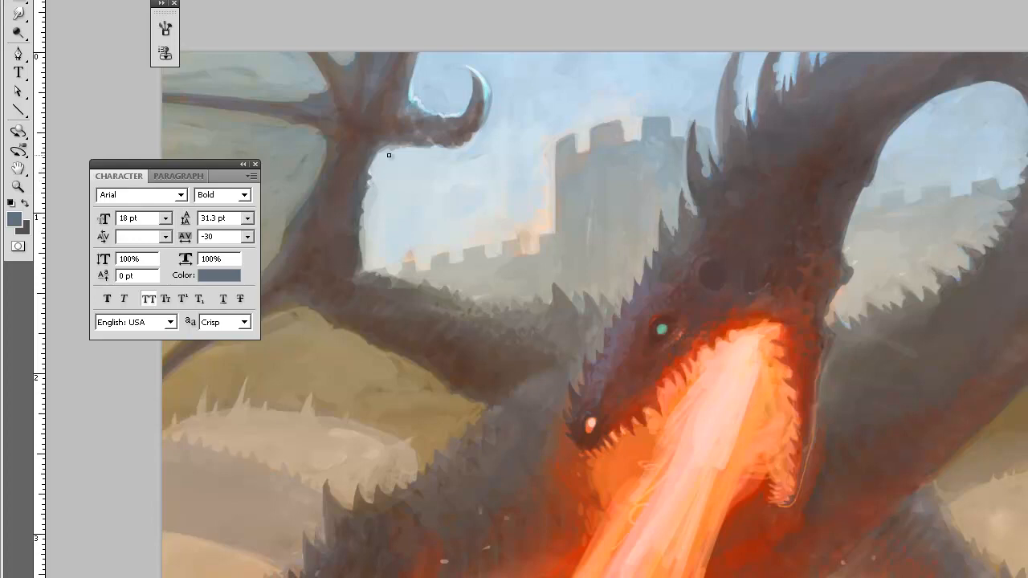
drag(367, 205, 362, 206)
Highlight the small spikes along the dragon's limb below the castle wall, varying the brush size
key(bracketright)
key(bracketright)
key(bracketright)
key(bracketright)
key(bracketright)
key(bracketleft)
key(bracketleft)
key(bracketleft)
key(bracketleft)
key(bracketleft)
key(bracketright)
key(bracketright)
key(bracketright)
key(bracketright)
key(bracketright)
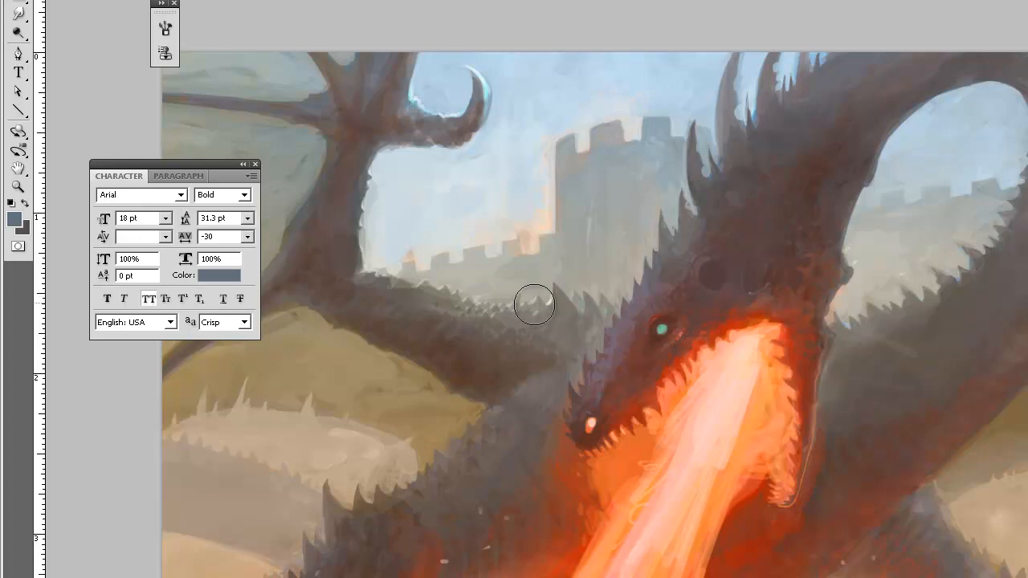
Extend the Color Dodge highlights over the larger spikes where the limb meets the dragon's head, alternating between thin and wide brush sizes
key(bracketleft)
key(bracketleft)
key(bracketleft)
key(bracketleft)
key(bracketleft)
key(bracketright)
key(bracketright)
key(bracketright)
key(bracketright)
key(bracketright)
key(bracketleft)
key(bracketleft)
key(bracketleft)
key(bracketleft)
key(bracketleft)
key(bracketright)
key(bracketright)
key(bracketright)
key(bracketright)
key(bracketright)
key(bracketleft)
key(bracketleft)
key(bracketleft)
key(bracketleft)
key(bracketleft)
key(bracketright)
key(bracketright)
key(bracketright)
key(bracketright)
key(bracketright)
key(bracketleft)
key(bracketleft)
key(bracketleft)
key(bracketleft)
key(bracketleft)
key(bracketright)
key(bracketright)
key(bracketright)
key(bracketright)
key(bracketright)
key(bracketleft)
key(bracketleft)
key(bracketleft)
key(bracketleft)
key(bracketleft)
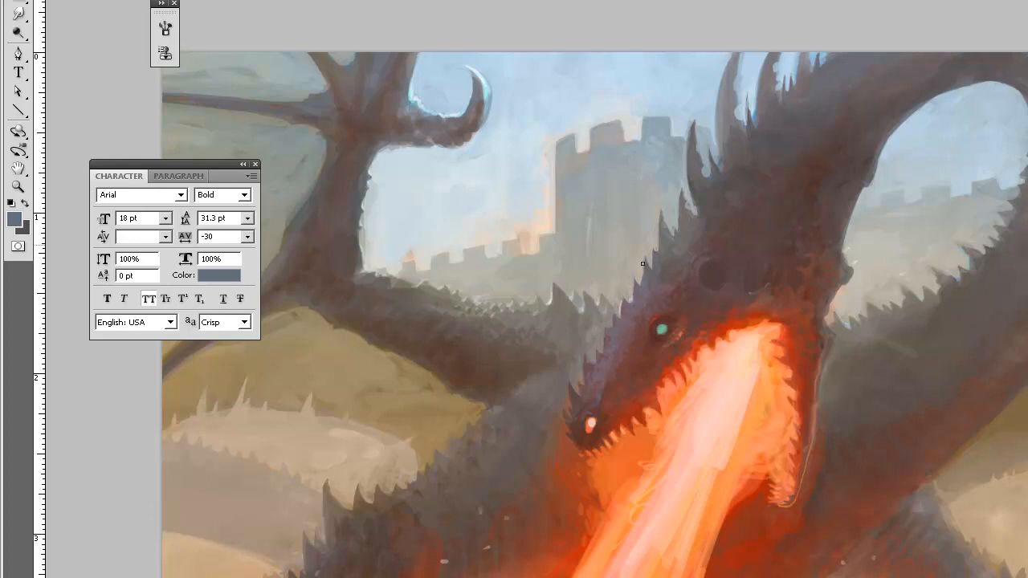
Highlight the spikes and scales along the dragon's brow and snout, alternating between small and large brush sizes
drag(639, 284, 646, 264)
key(bracketleft)
key(bracketleft)
key(bracketleft)
key(bracketleft)
key(bracketleft)
key(bracketright)
key(bracketright)
key(bracketright)
key(bracketright)
key(bracketright)
key(bracketleft)
key(bracketleft)
key(bracketleft)
key(bracketleft)
key(bracketleft)
key(bracketright)
key(bracketright)
key(bracketright)
key(bracketright)
key(bracketright)
key(bracketleft)
key(bracketleft)
key(bracketleft)
key(bracketleft)
key(bracketleft)
key(bracketright)
key(bracketright)
key(bracketright)
key(bracketright)
key(bracketright)
key(bracketleft)
key(bracketleft)
key(bracketleft)
key(bracketleft)
key(bracketleft)
Paint thin Color Dodge highlights along the edges of the dragon's horns above its head
mouse_move(734, 52)
mouse_down()
mouse_move(714, 95)
mouse_move(739, 58)
mouse_move(737, 116)
mouse_move(744, 97)
mouse_move(746, 129)
mouse_up()
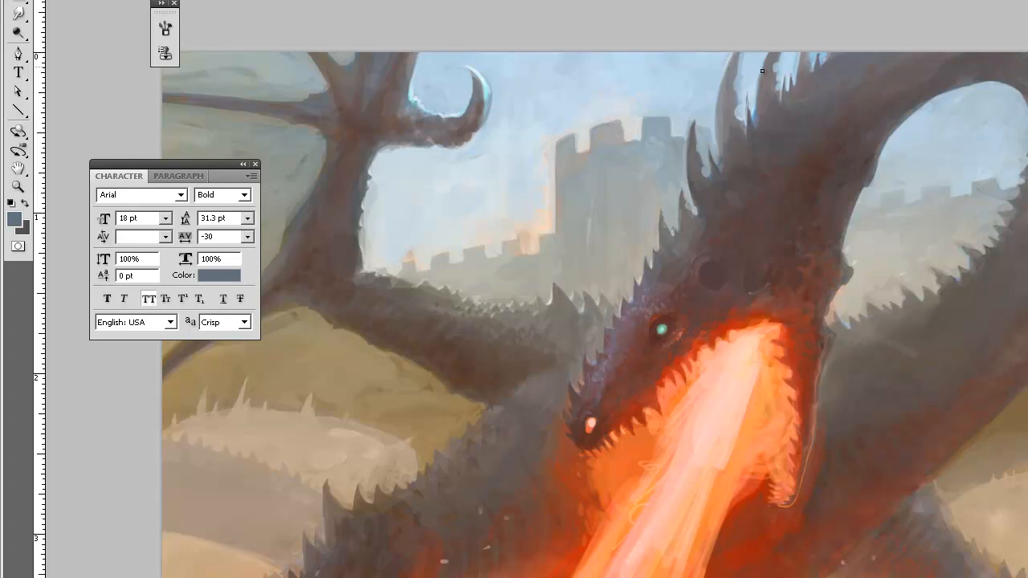
drag(763, 61, 758, 87)
key(space)
drag(822, 277, 758, 213)
key(b)
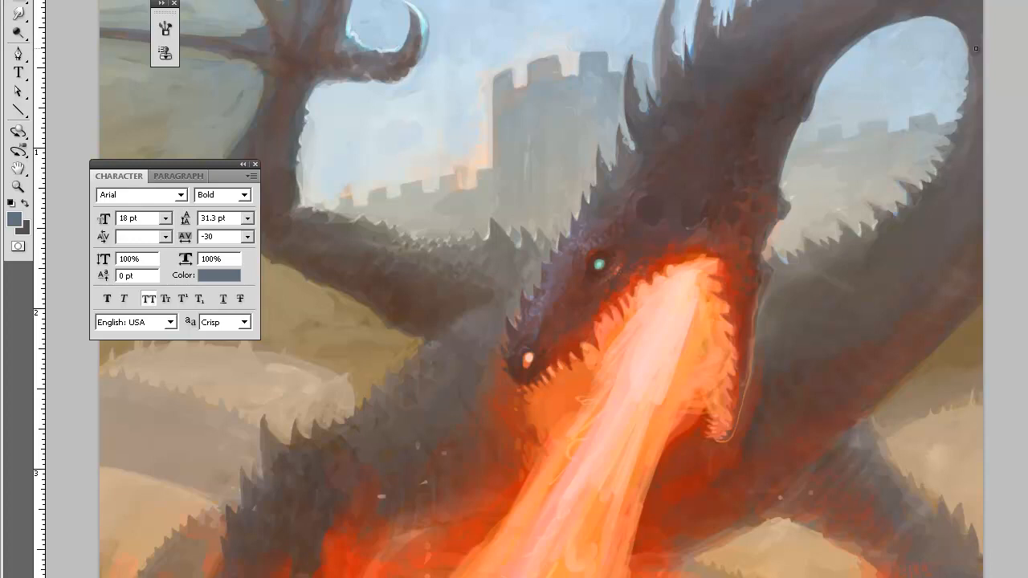
Highlight the edges of the dragon's wing bones around the wing claw joint, erasing excess and adjusting the brush size
key(space)
drag(739, 287, 890, 246)
drag(757, 211, 884, 269)
drag(755, 23, 837, 186)
drag(620, 204, 628, 193)
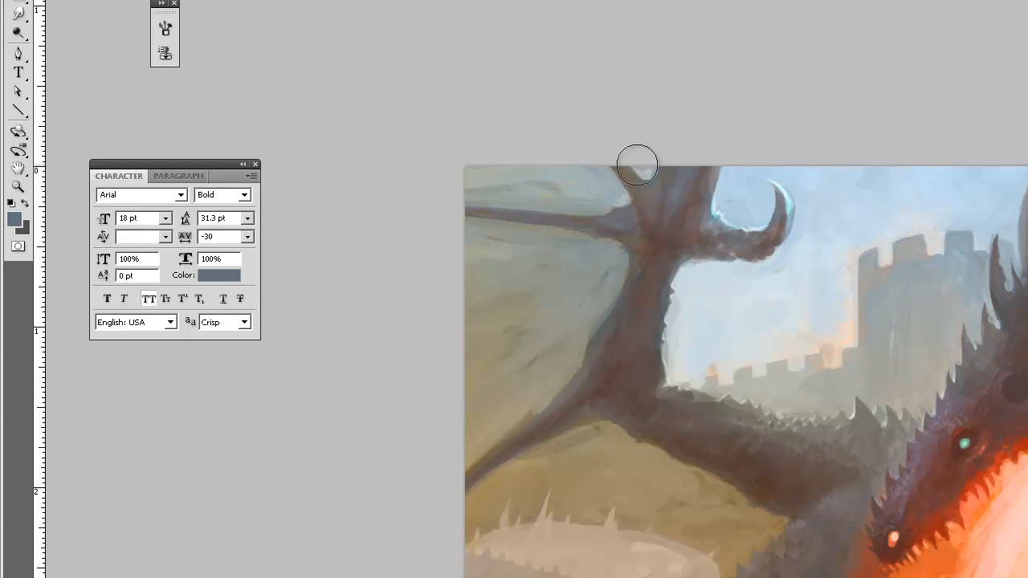
key(e)
drag(574, 211, 610, 212)
key(b)
key(bracketleft)
key(bracketleft)
key(bracketleft)
mouse_move(613, 242)
mouse_down()
mouse_move(623, 269)
mouse_move(615, 281)
mouse_move(606, 257)
mouse_move(606, 318)
mouse_up()
key(bracketright)
key(bracketright)
key(bracketright)
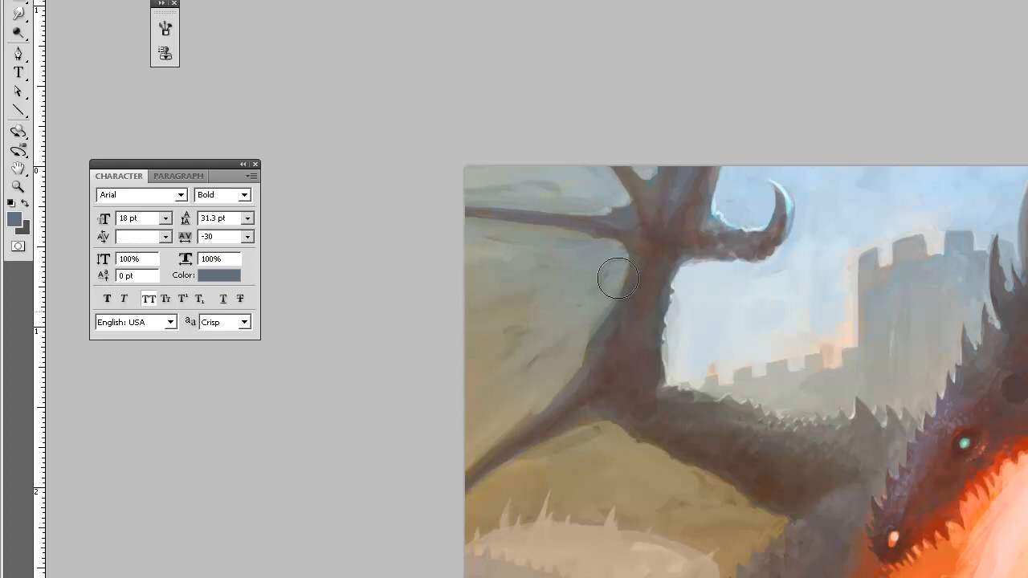
Soften the lower wing bone highlight with the Eraser and touch up the spikes along the dragon's back
key(e)
drag(535, 416, 542, 404)
key(bracketright)
key(bracketright)
key(bracketright)
key(space)
mouse_move(878, 507)
mouse_down()
mouse_move(796, 359)
mouse_move(748, 374)
mouse_move(763, 346)
mouse_move(821, 356)
mouse_up()
mouse_move(432, 398)
mouse_down()
mouse_move(452, 417)
mouse_move(507, 386)
mouse_up()
key(space)
drag(930, 314, 913, 260)
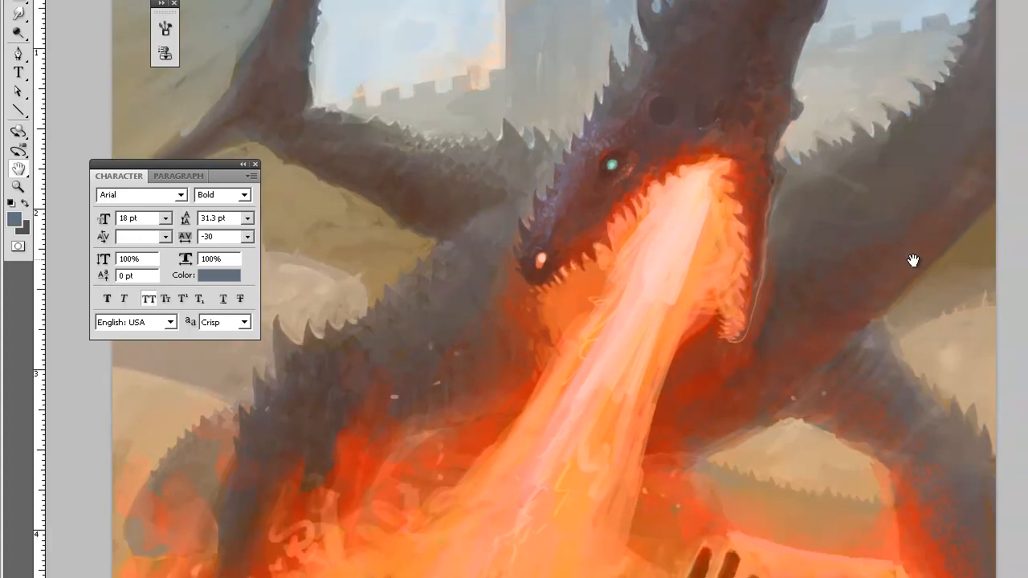
mouse_move(886, 223)
mouse_down()
mouse_move(891, 115)
mouse_move(968, 53)
mouse_move(1020, 48)
mouse_up()
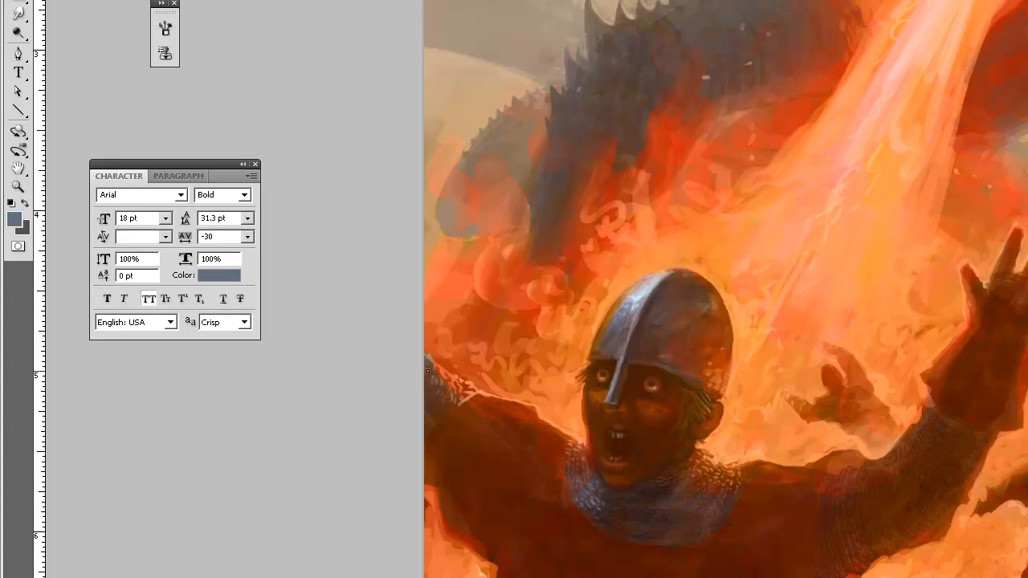
Undo the last change that brightened the whole painting
scroll(441, 327, up, 4)
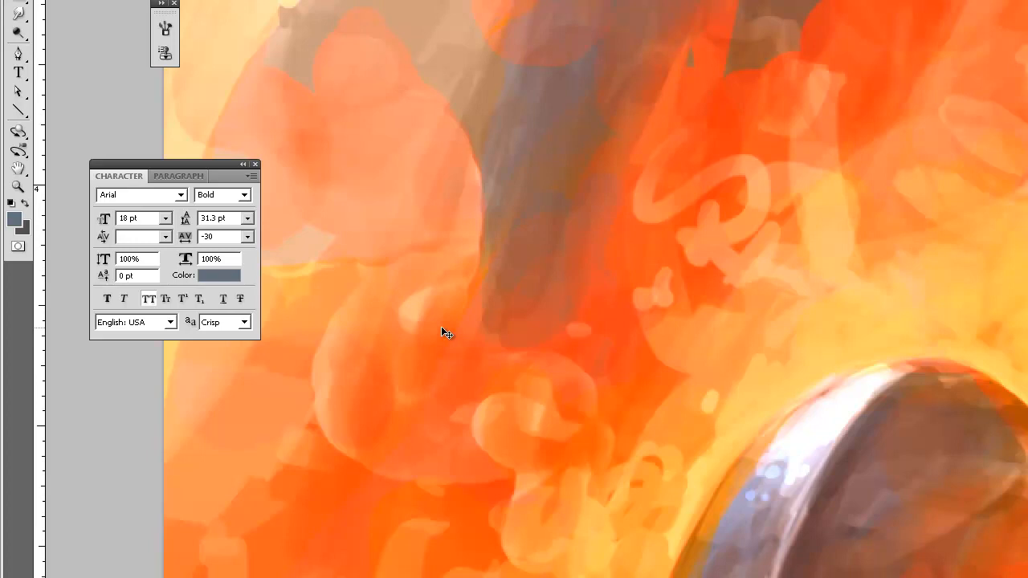
key(ctrl+z)
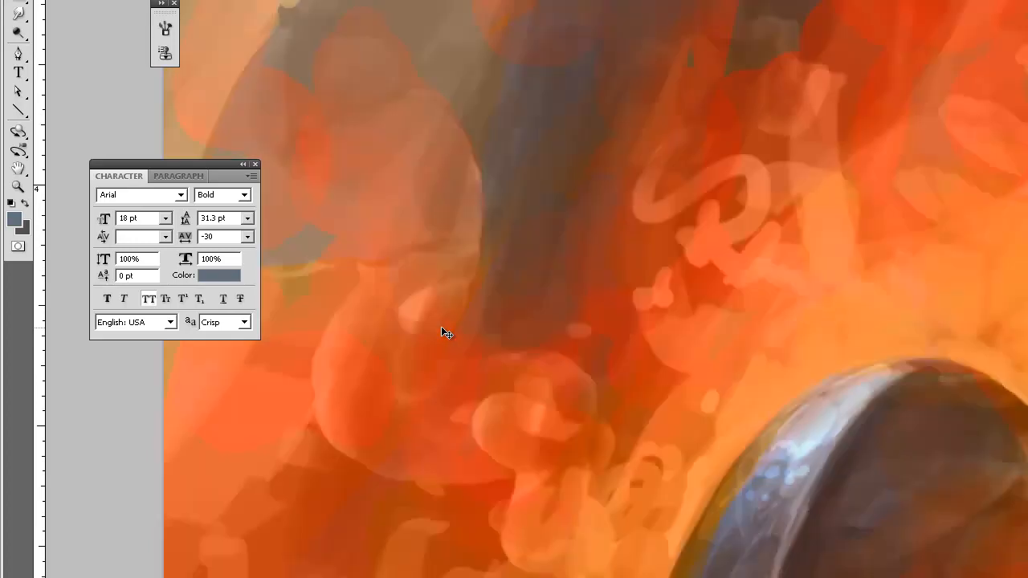
key(ctrl+0)
key(z)
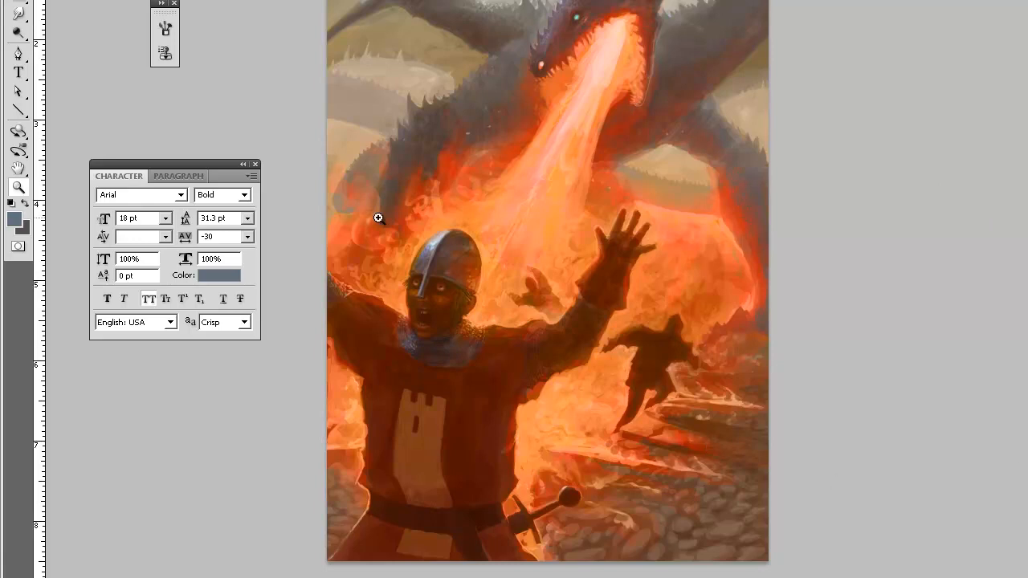
Swap the foreground and background colors and set the foreground color to the red-orange c04c2c
click(25, 205)
click(15, 219)
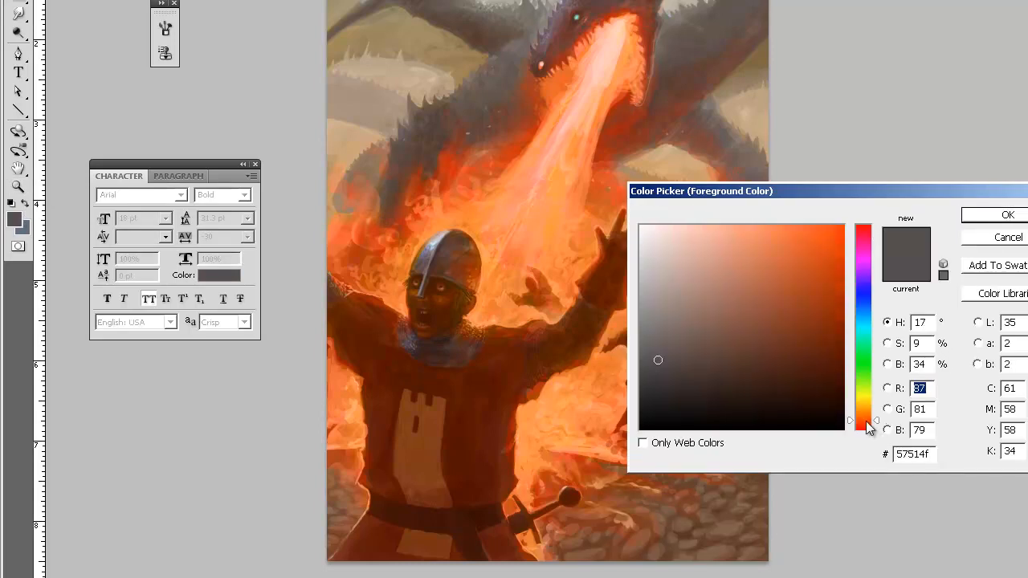
click(796, 275)
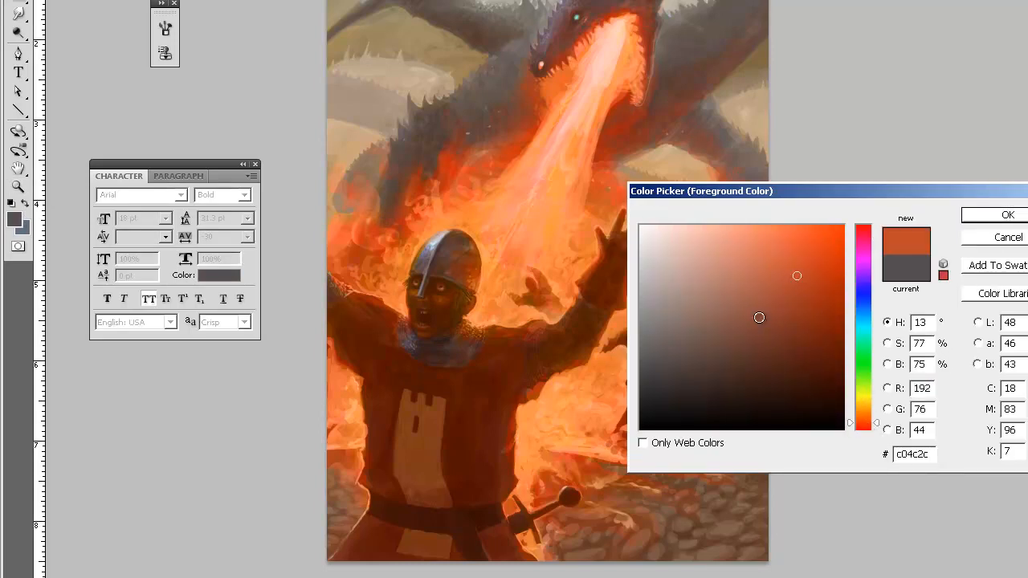
key(Return)
Add red-orange firelight to the back of the knight's helmet and its central ridge, erasing the excess with a smaller eraser
click(487, 275)
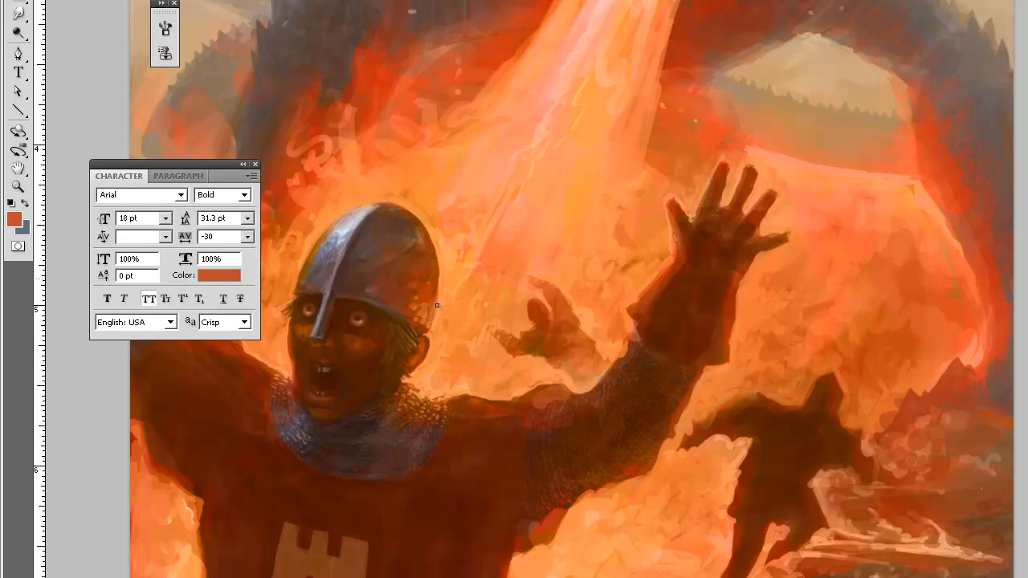
mouse_move(411, 325)
mouse_down()
mouse_move(432, 300)
mouse_move(408, 316)
mouse_move(411, 278)
mouse_move(404, 303)
mouse_move(426, 271)
mouse_move(431, 300)
mouse_move(410, 277)
mouse_move(425, 271)
mouse_move(398, 306)
mouse_move(409, 281)
mouse_up()
key(e)
key(bracketleft)
key(bracketleft)
key(bracketleft)
key(bracketleft)
mouse_move(356, 235)
mouse_down()
mouse_move(342, 270)
mouse_move(367, 218)
mouse_move(358, 237)
mouse_up()
key(e)
mouse_move(341, 277)
mouse_down()
mouse_move(341, 268)
mouse_move(334, 288)
mouse_up()
drag(375, 202, 337, 270)
key(b)
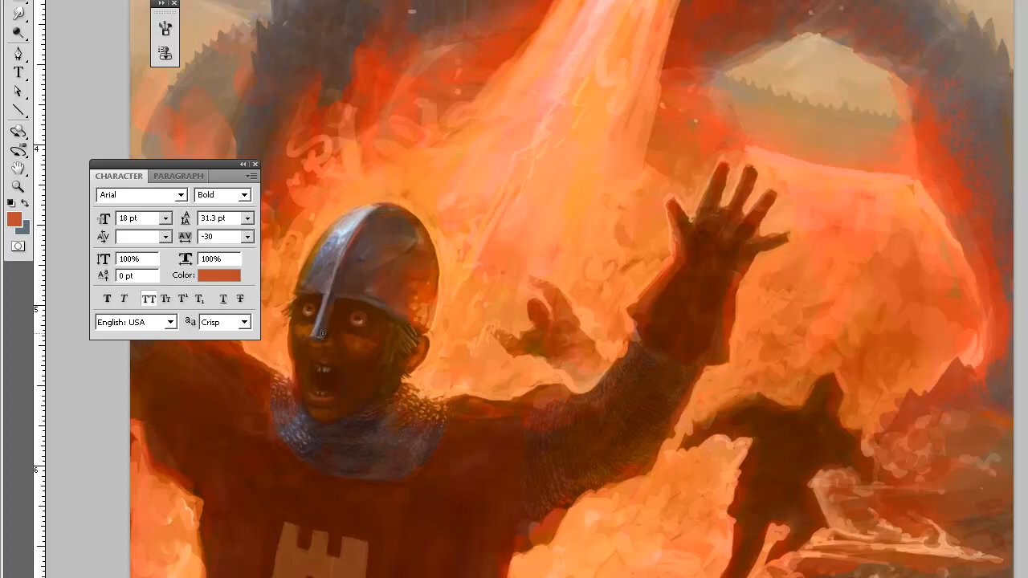
Paint red-orange glow around the helmet's nose guard and the adjacent eye, varying the brush size
key(bracketright)
key(bracketright)
key(bracketright)
key(bracketright)
drag(327, 312, 318, 299)
key(bracketleft)
key(bracketleft)
key(bracketleft)
key(bracketleft)
Build up a red-orange glow on the knight's face beside the mouth, alternating between Brush and Eraser
key(e)
mouse_move(331, 372)
mouse_down()
mouse_move(325, 392)
mouse_move(338, 391)
mouse_up()
key(b)
key(e)
key(b)
key(])
key(])
key(])
drag(343, 380, 338, 394)
key(b)
key(b)
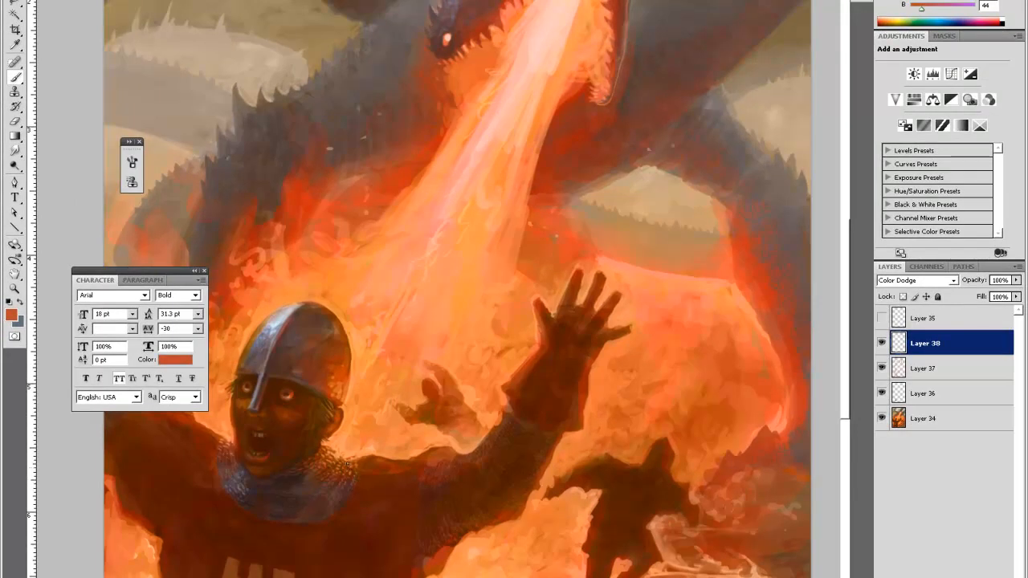
key(e)
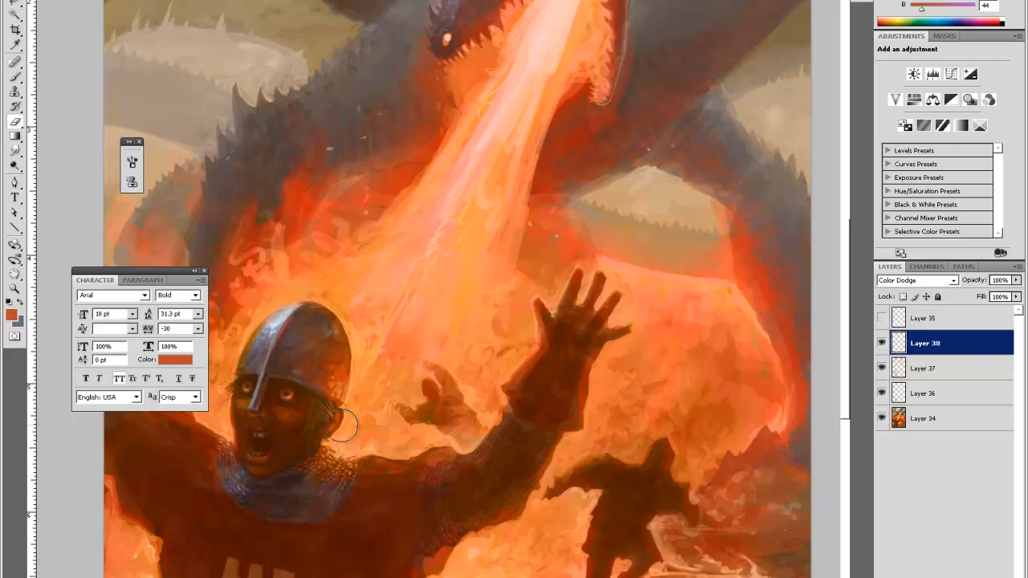
key(b)
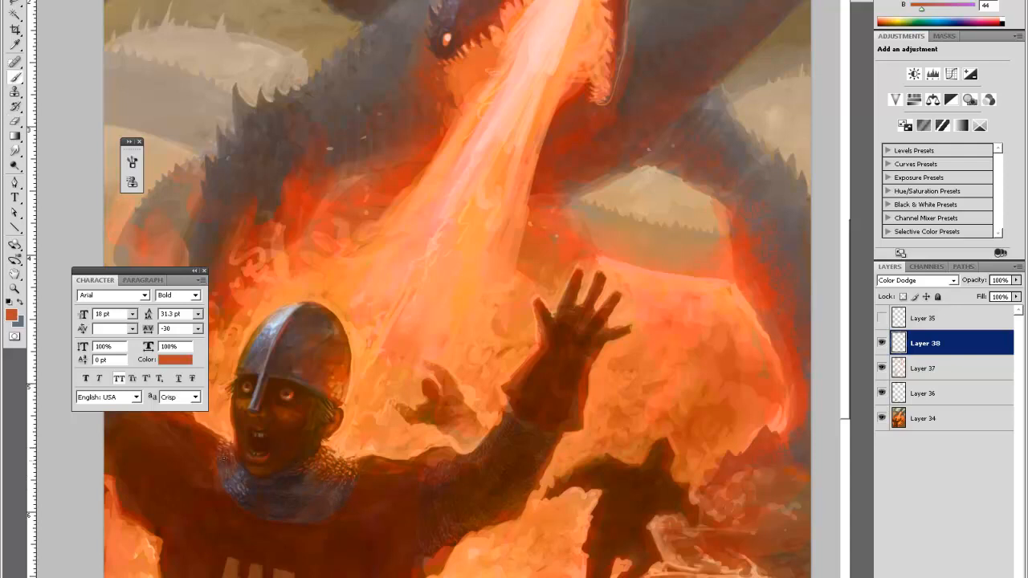
Shift the foreground color's hue from red-orange to a yellower orange
click(11, 313)
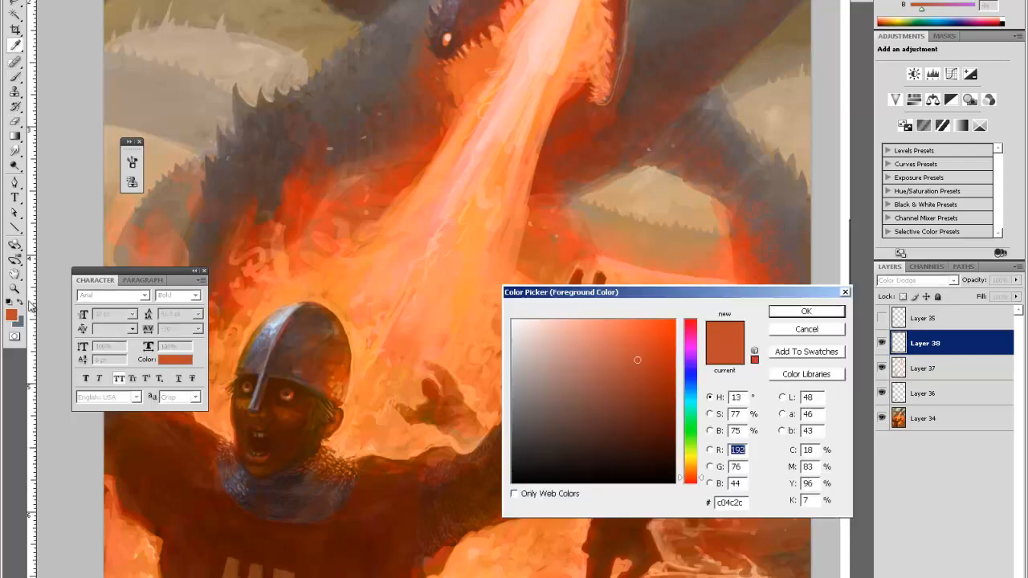
click(690, 469)
click(807, 316)
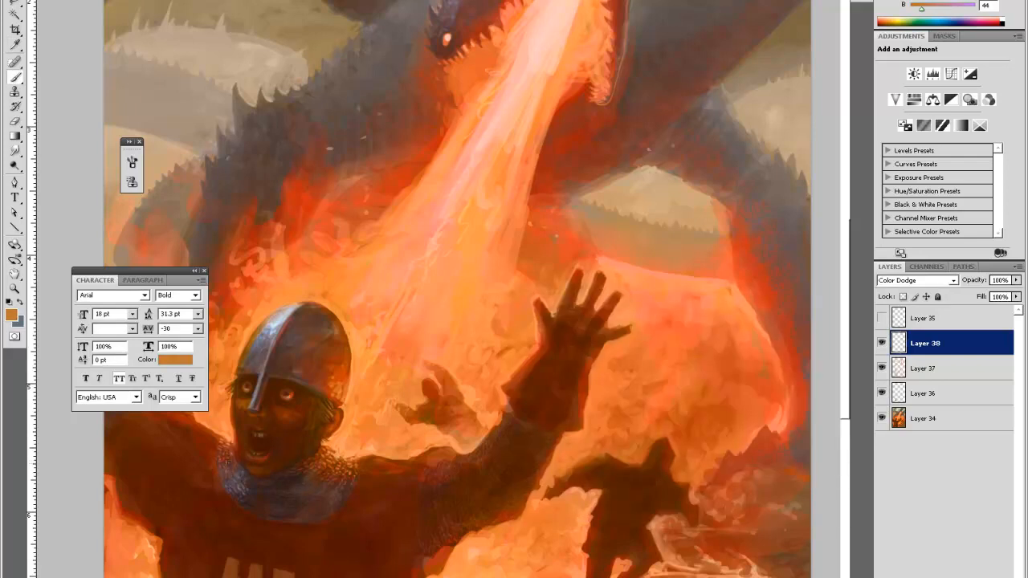
Paint yellow-orange firelight on the upper chainmail of the knight's raised arm, alternating between Brush and Eraser
key(e)
key(b)
key(e)
key(b)
key(e)
key(b)
key(e)
key(b)
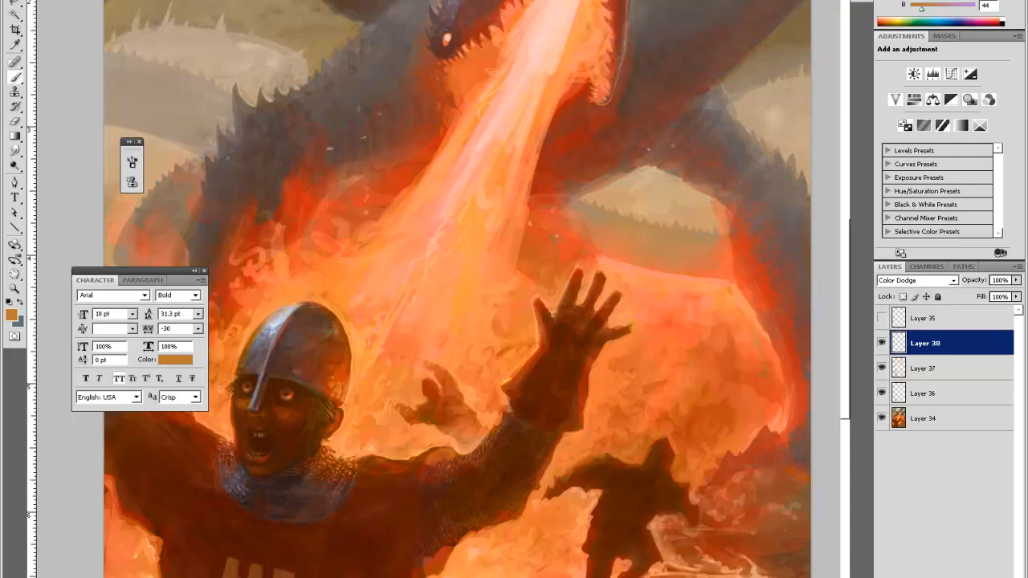
Add orange rim light to the underside of the raised arm's mail sleeve down to the armpit, softening it with the Eraser
key(e)
key(b)
key(e)
key(b)
drag(555, 446, 538, 481)
drag(426, 566, 441, 557)
key(e)
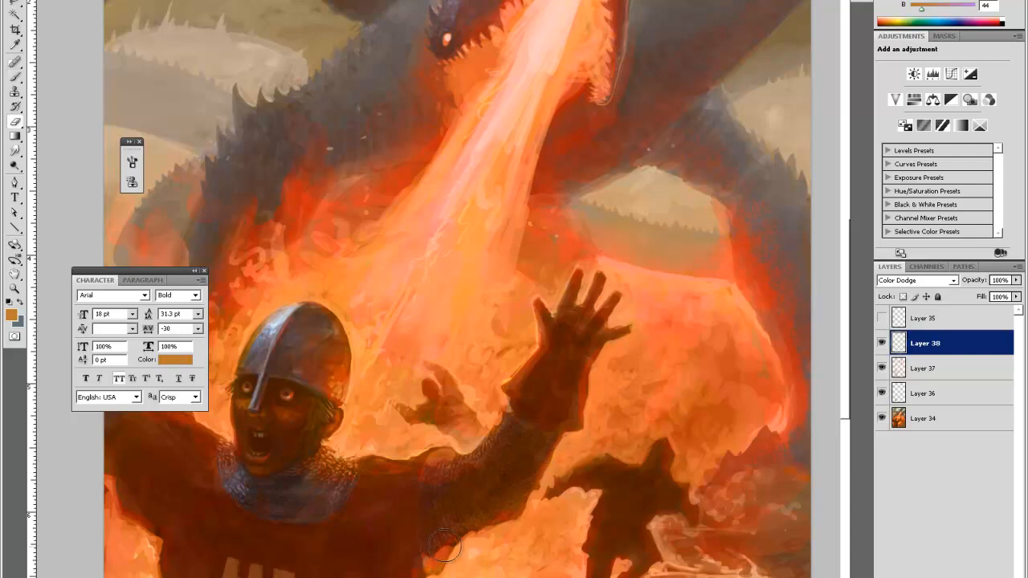
key(b)
Paint a thin orange rim light along the background silhouette's outstretched arm and shoulders, erasing the excess
mouse_move(401, 273)
mouse_down()
mouse_move(357, 229)
mouse_move(354, 149)
mouse_up()
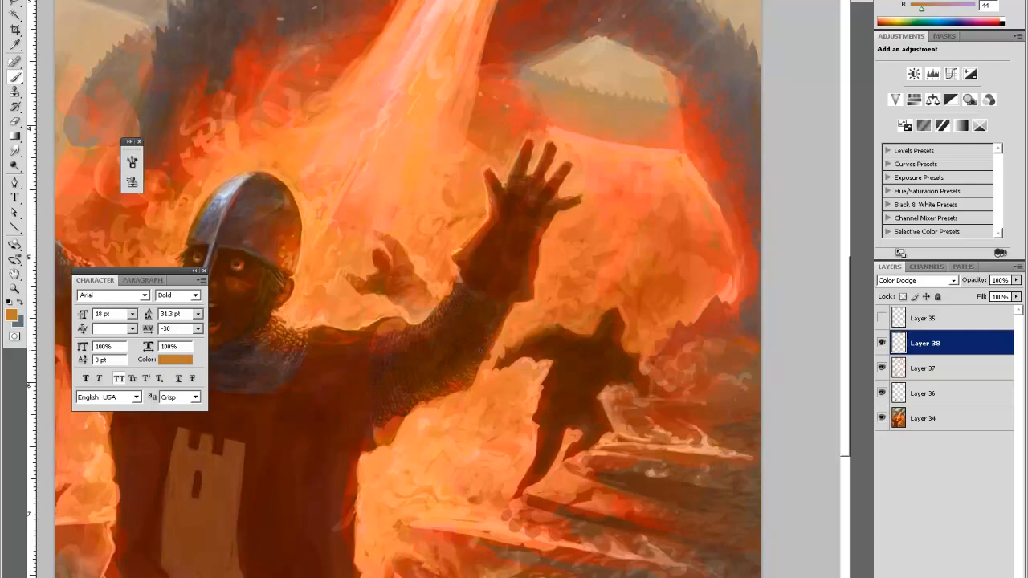
key(space)
drag(560, 358, 527, 407)
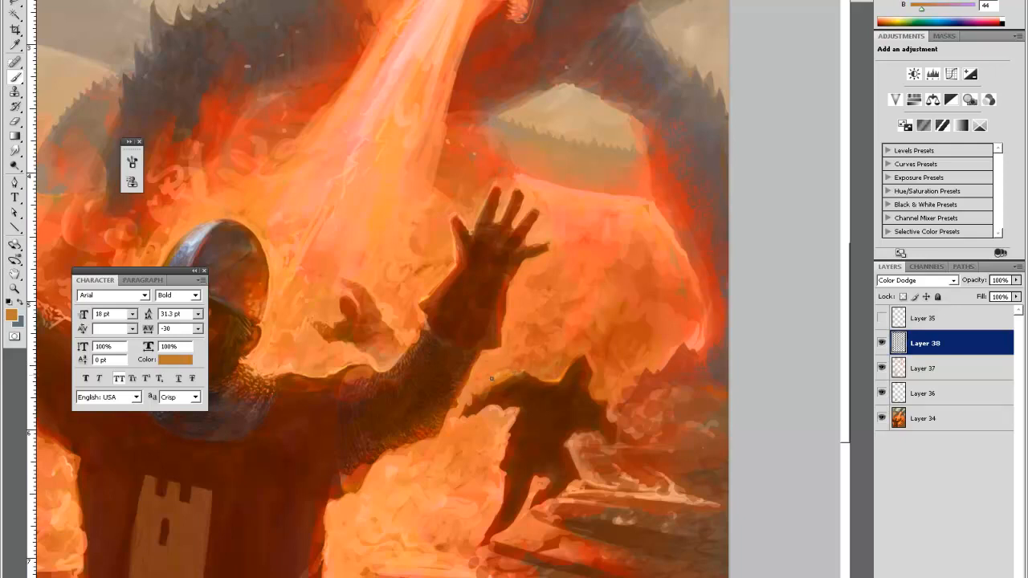
key(e)
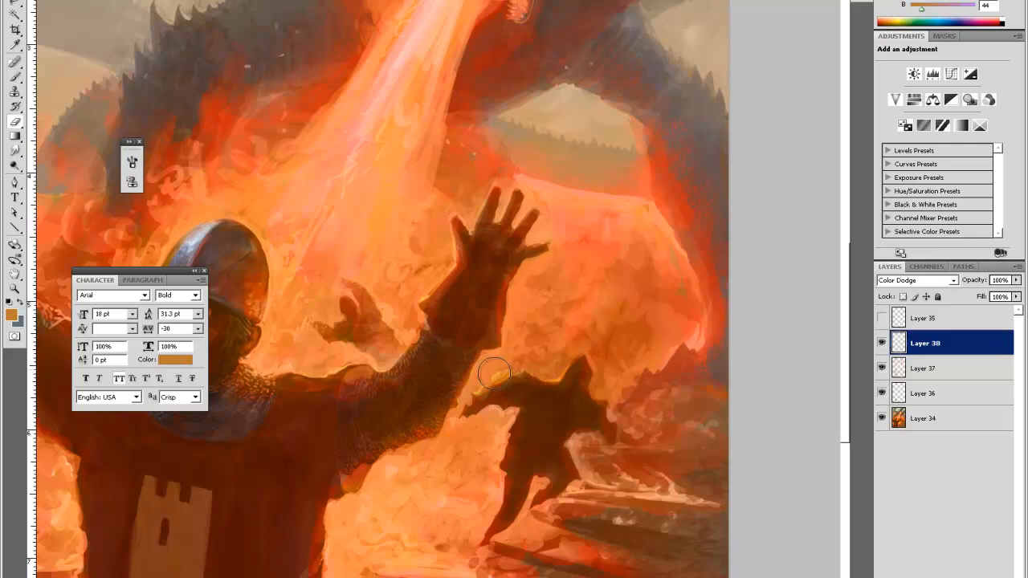
key(b)
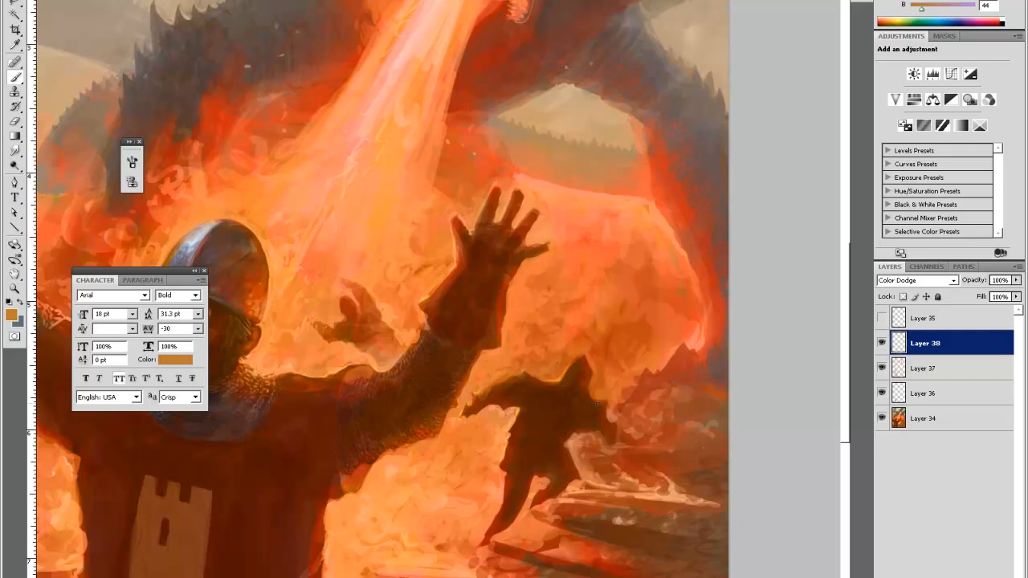
key(e)
key(b)
key(space)
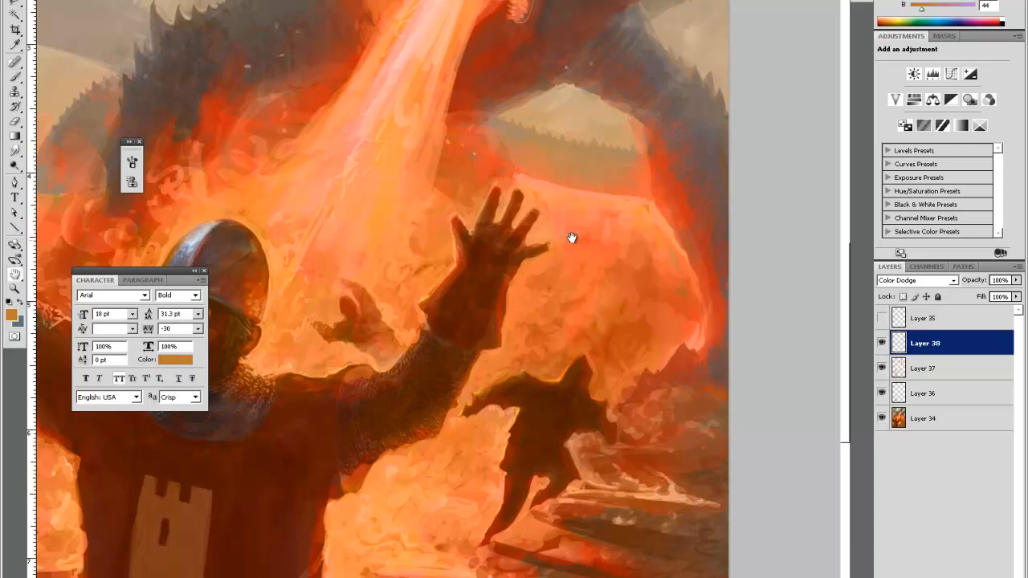
Outline the fingers, wrist and gauntlet of the knight's raised hand with orange firelight, trimming the glow with the Eraser
scroll(534, 218, up, 3)
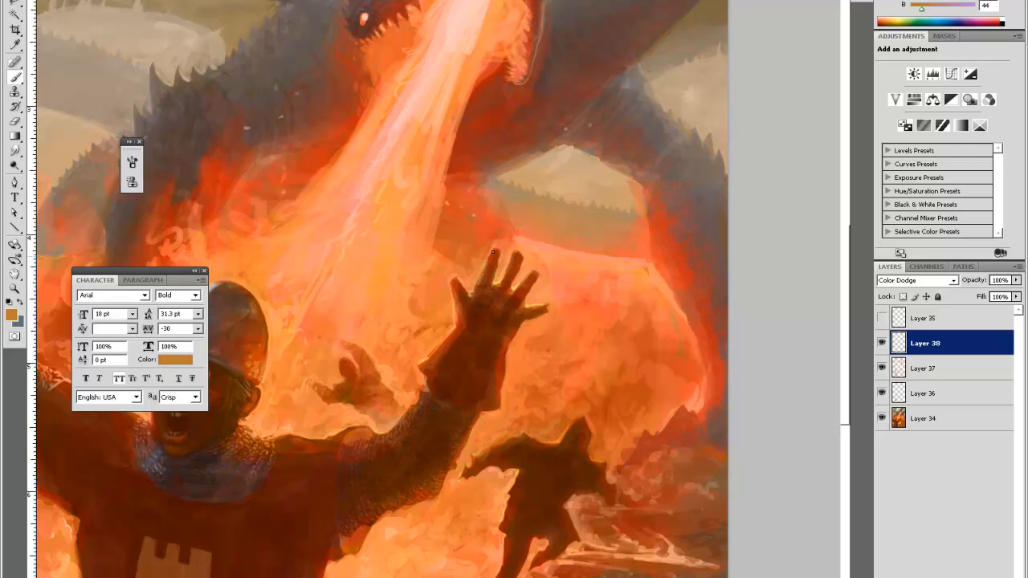
key(e)
drag(466, 276, 496, 246)
key(b)
drag(429, 370, 459, 324)
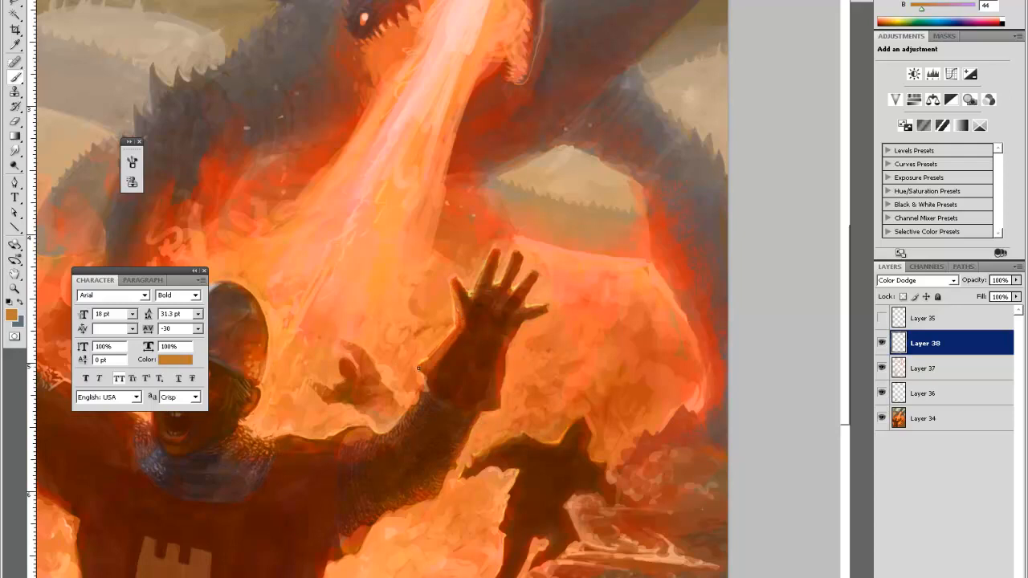
key(e)
key(b)
mouse_move(498, 353)
mouse_down()
mouse_move(507, 340)
mouse_move(484, 406)
mouse_move(511, 345)
mouse_up()
key(e)
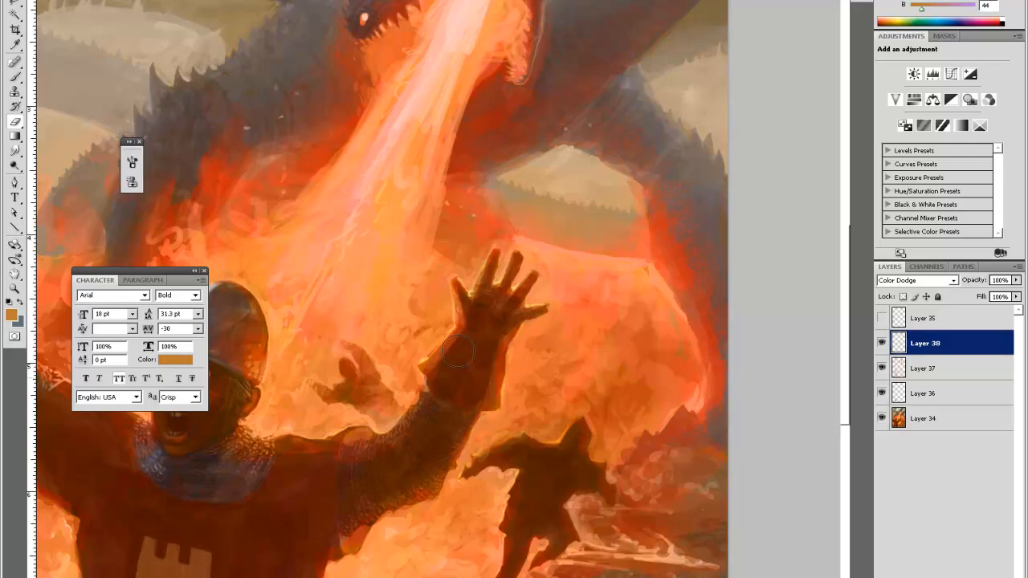
key(b)
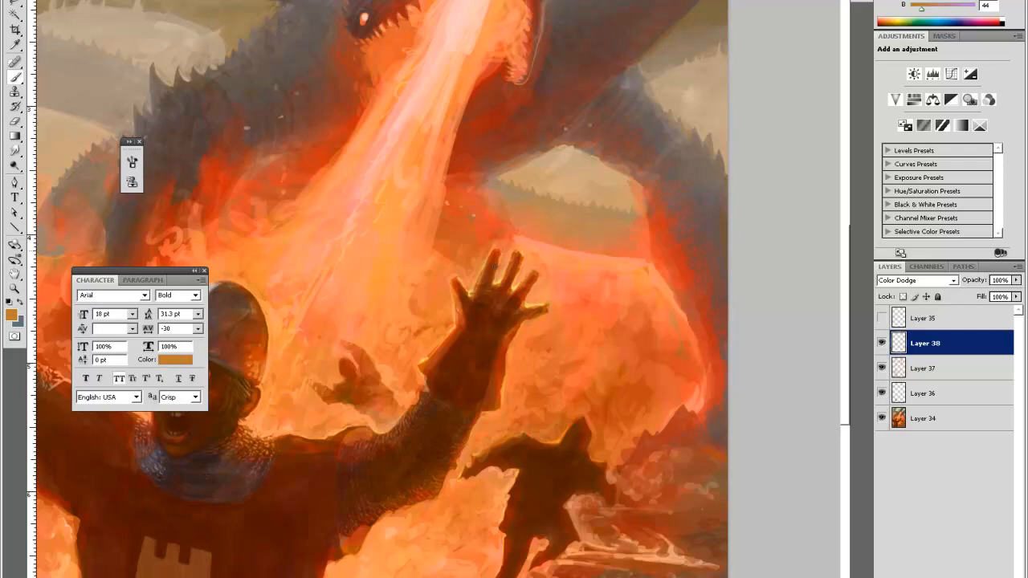
Add orange edge light to the fingers of the distant hand behind the knight, erasing where it is too strong
key(space)
drag(535, 357, 723, 370)
key(b)
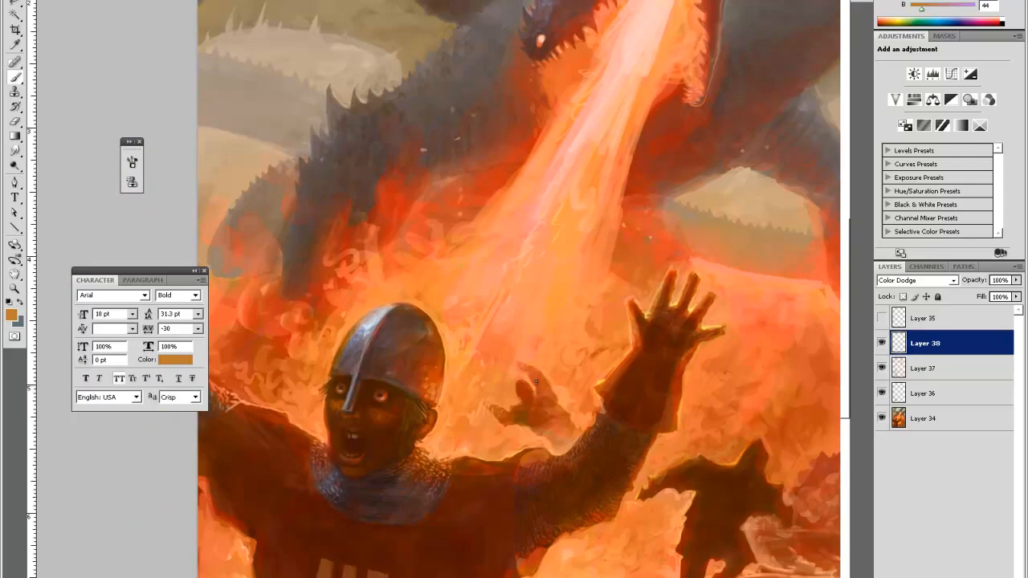
drag(535, 368, 559, 399)
key(e)
drag(526, 391, 538, 381)
key(b)
key(e)
key(b)
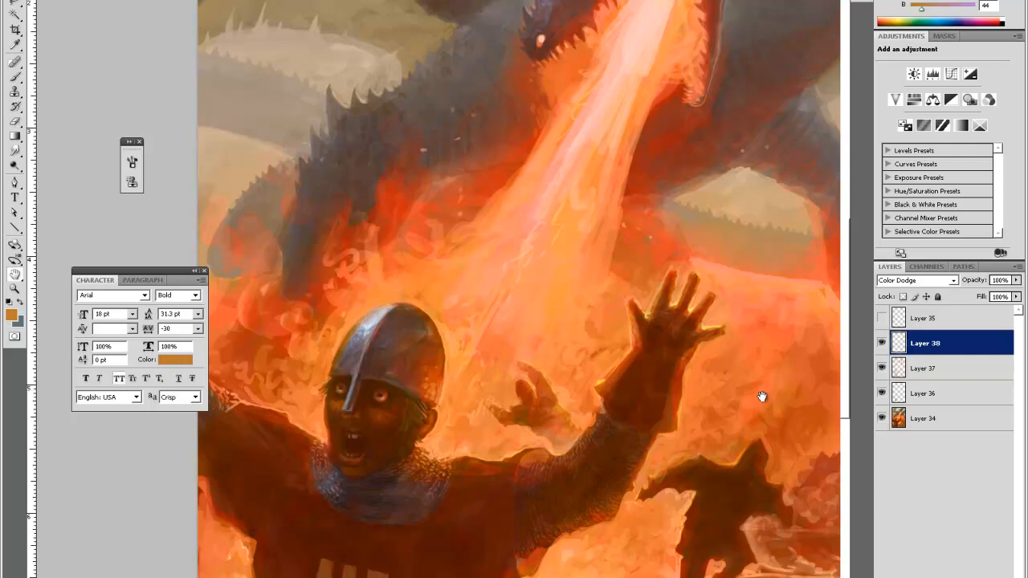
Strengthen the orange rim light along the fleeing background figure's arm and torso, alternating between Brush and Eraser
drag(778, 403, 730, 339)
drag(641, 443, 653, 446)
key(e)
key(b)
key(e)
key(b)
key(e)
mouse_move(661, 454)
mouse_down()
mouse_move(640, 467)
mouse_move(644, 482)
mouse_up()
key(b)
Refine the glow on the background figure's legs, head and shoulder with small brush touches and erasing
key(e)
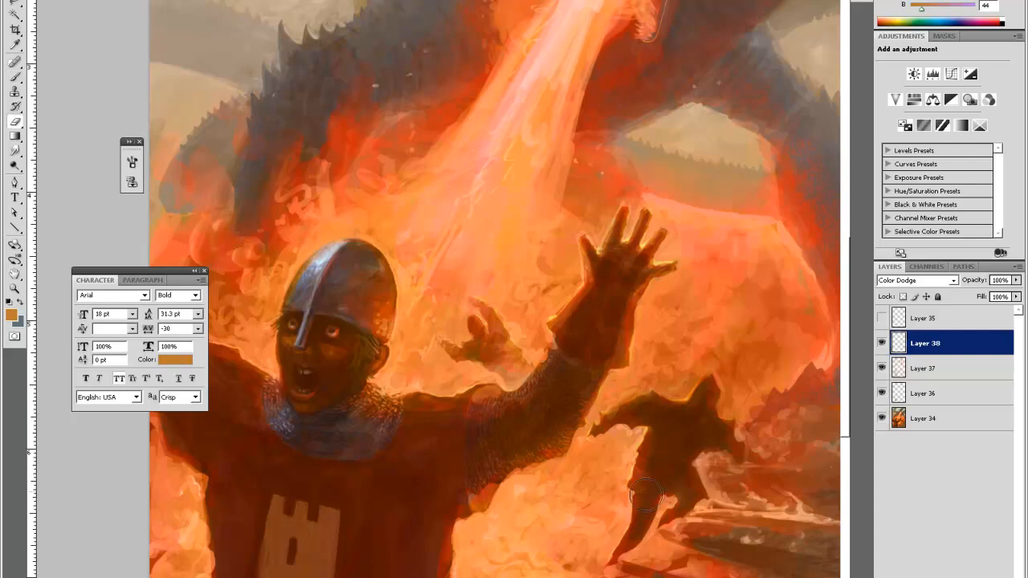
key(b)
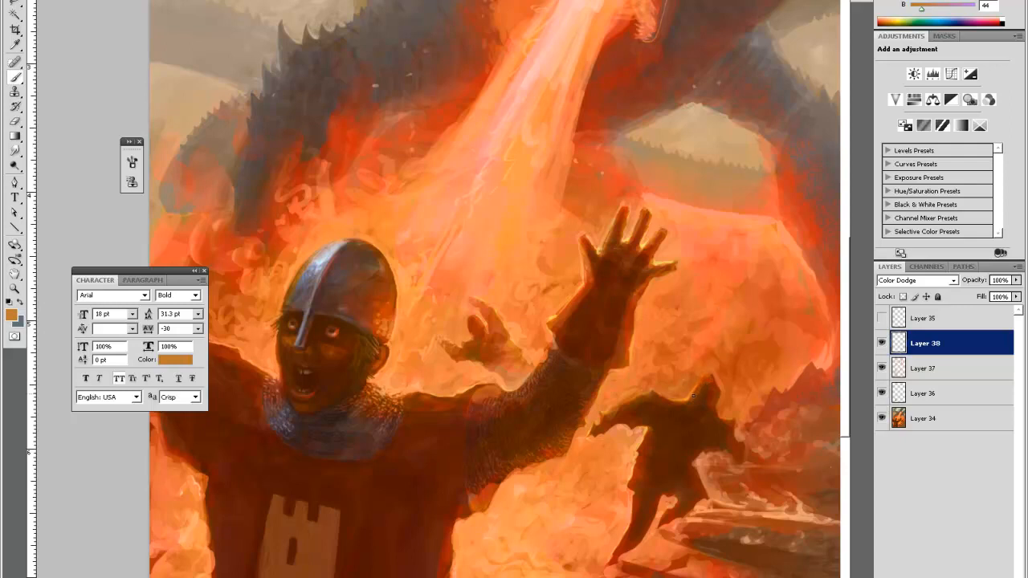
key(e)
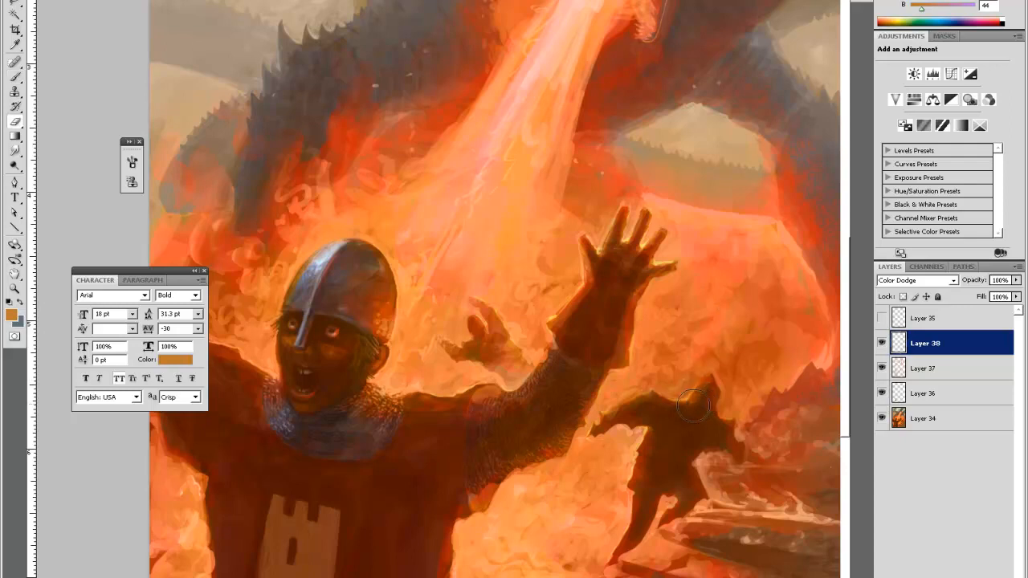
key(b)
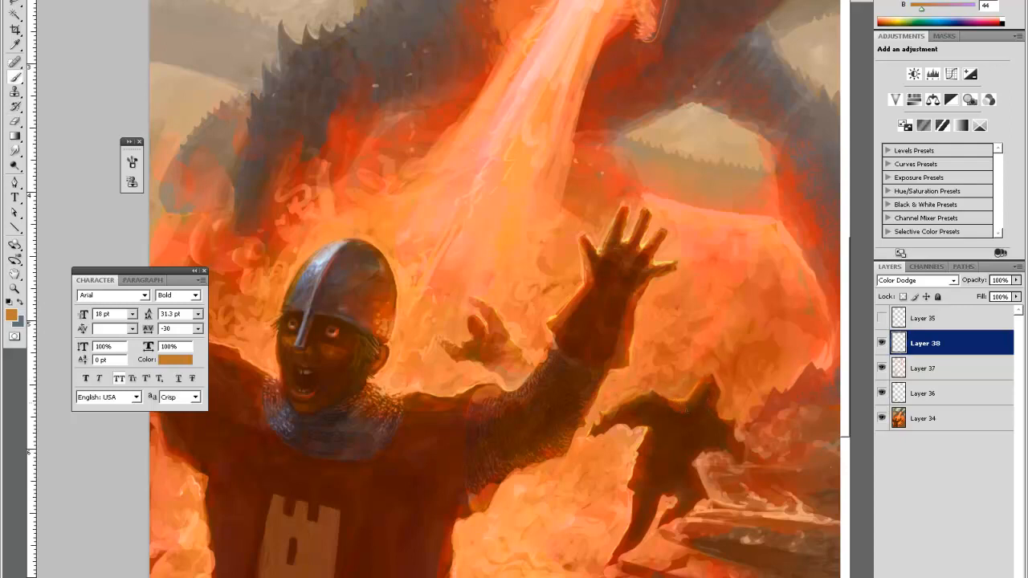
key(e)
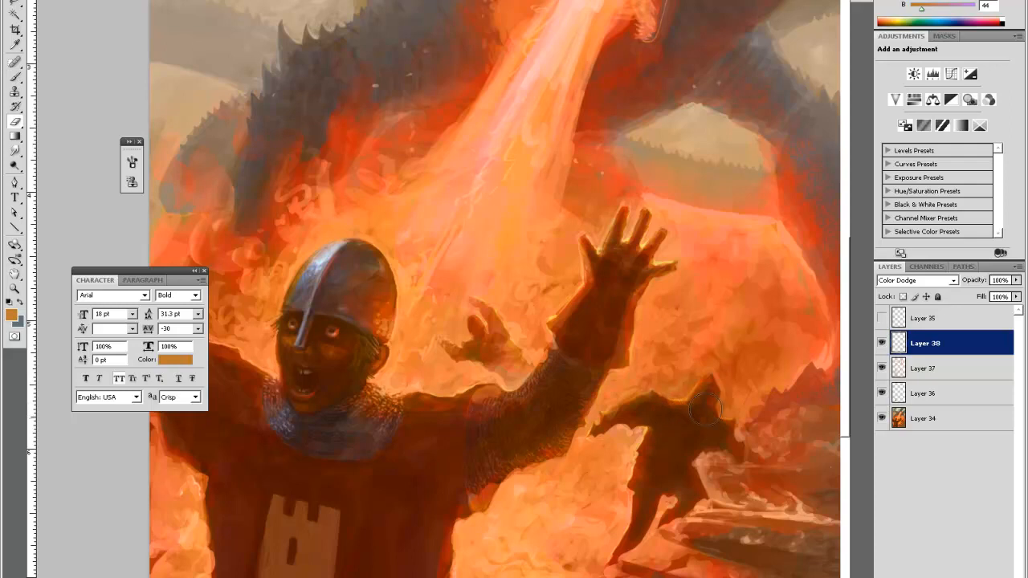
key(b)
Touch up the orange edge light between the thumb and index finger of the knight's raised hand
key(space)
drag(623, 343, 614, 534)
key(b)
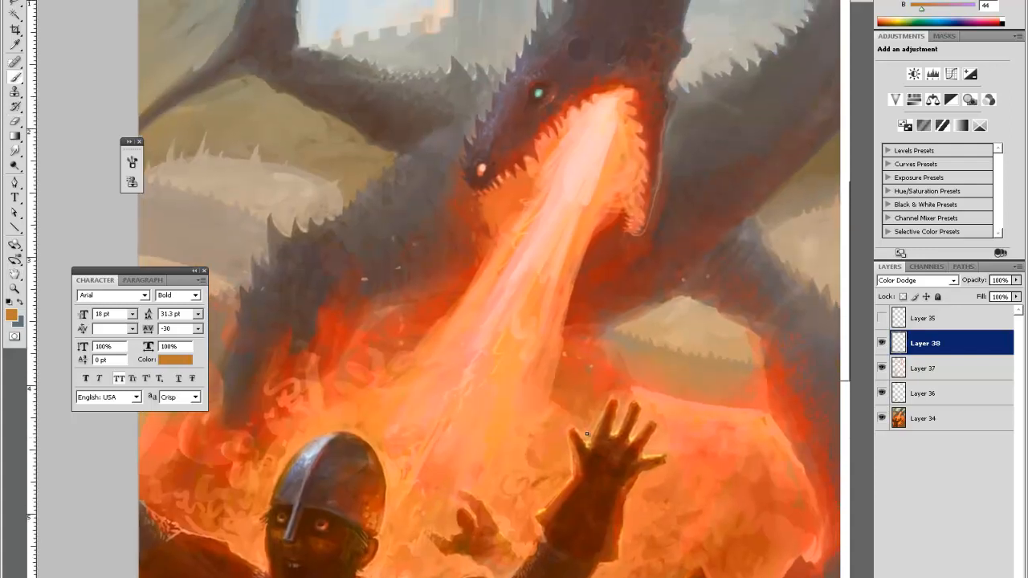
key(e)
Paint fine orange rim light along the front and top edge of the knight's helmet, erasing the excess
key(space)
mouse_move(594, 355)
mouse_down()
mouse_move(615, 372)
mouse_move(632, 356)
mouse_move(686, 389)
mouse_up()
key(b)
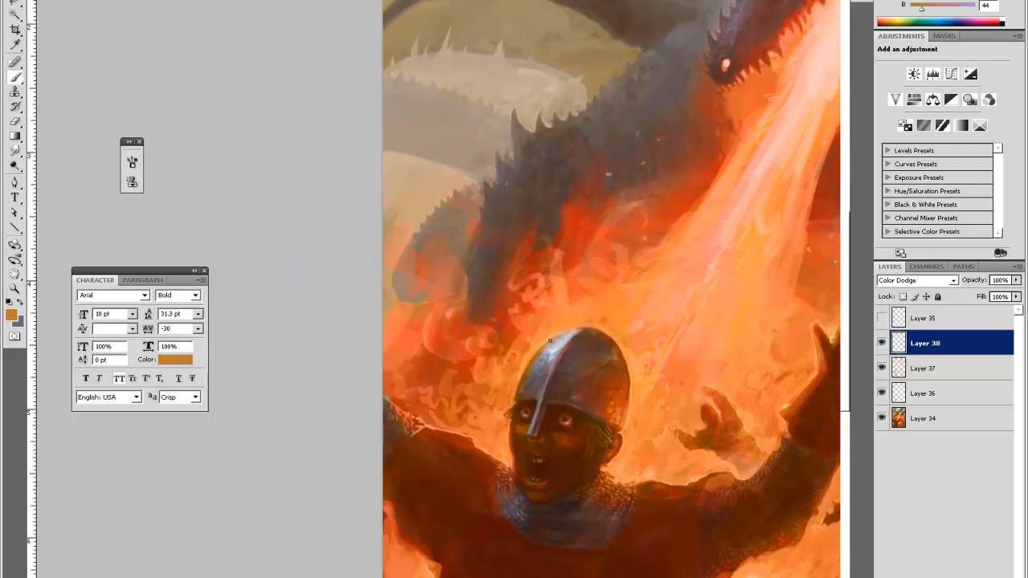
key(e)
key(b)
key(e)
key(b)
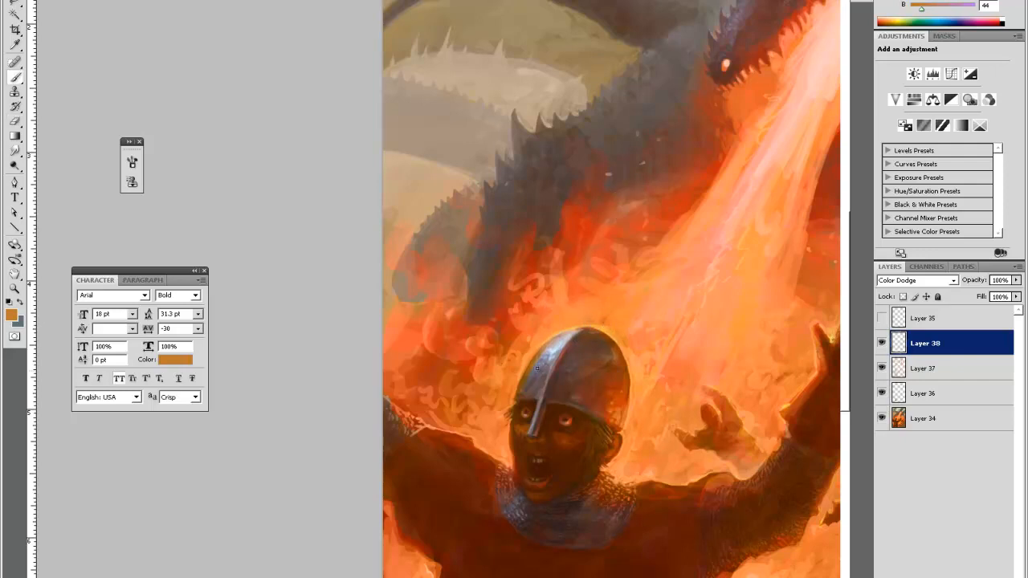
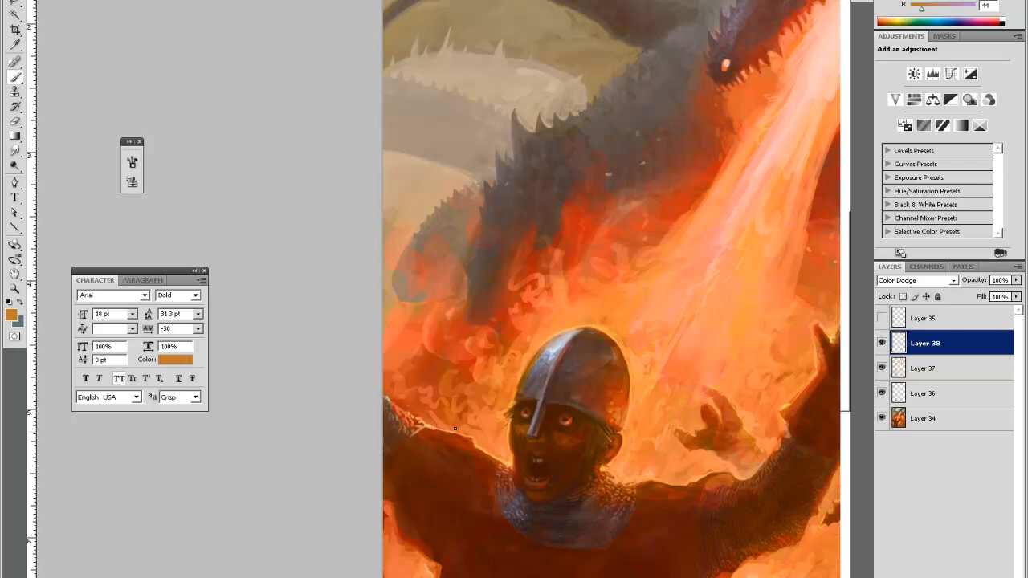
Paint orange rim light down the edge of the knight's tunic beneath the raised arm
key(h)
mouse_move(676, 525)
mouse_down()
mouse_move(631, 494)
mouse_move(600, 385)
mouse_up()
key(b)
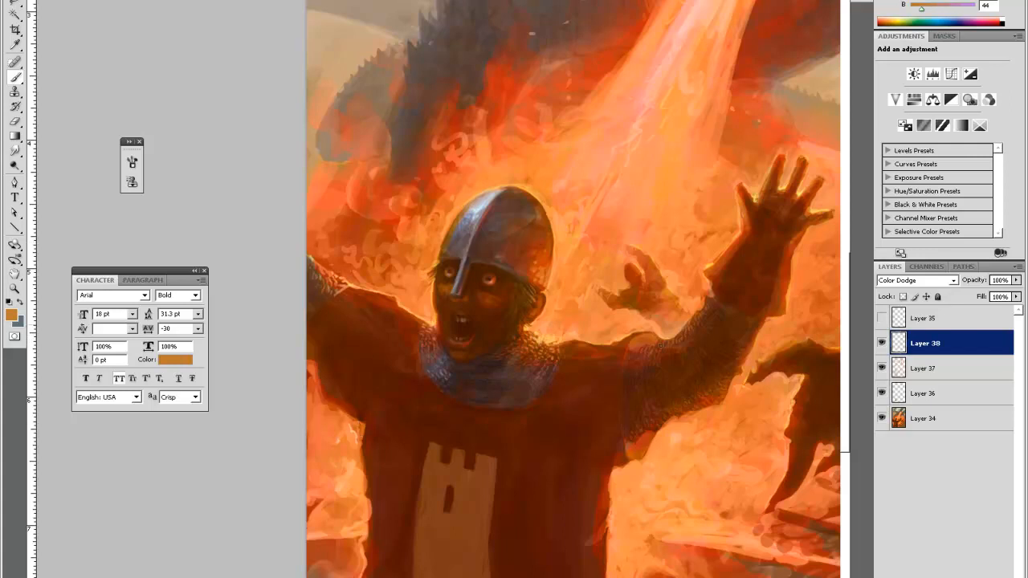
mouse_move(619, 474)
mouse_down()
mouse_move(639, 419)
mouse_move(608, 499)
mouse_move(609, 485)
mouse_move(607, 527)
mouse_up()
Add orange rim light to the tunic edge at the waist opposite the sword, cleaning it with the Eraser
key(space)
drag(660, 559, 629, 447)
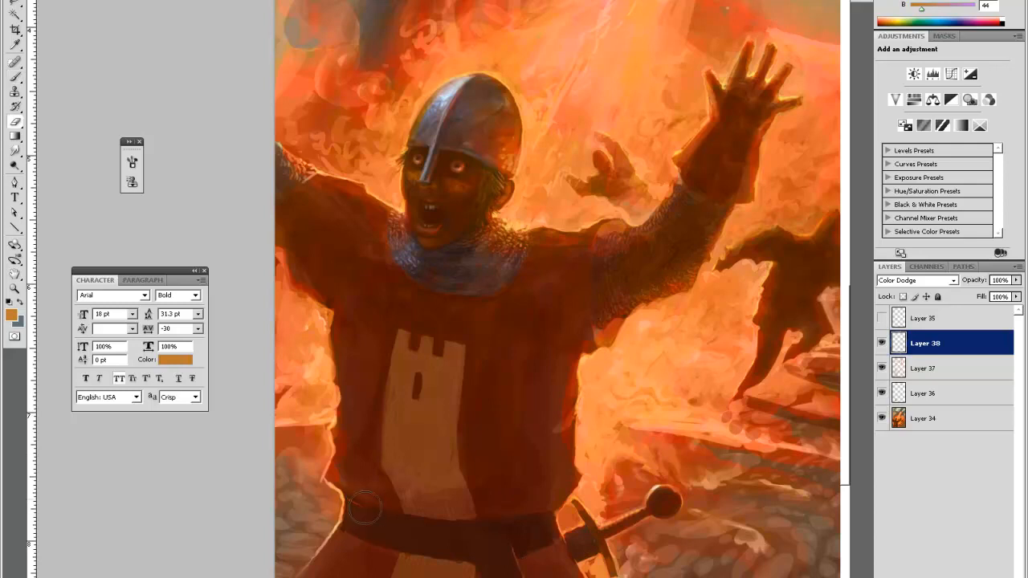
key(space)
drag(408, 400, 429, 415)
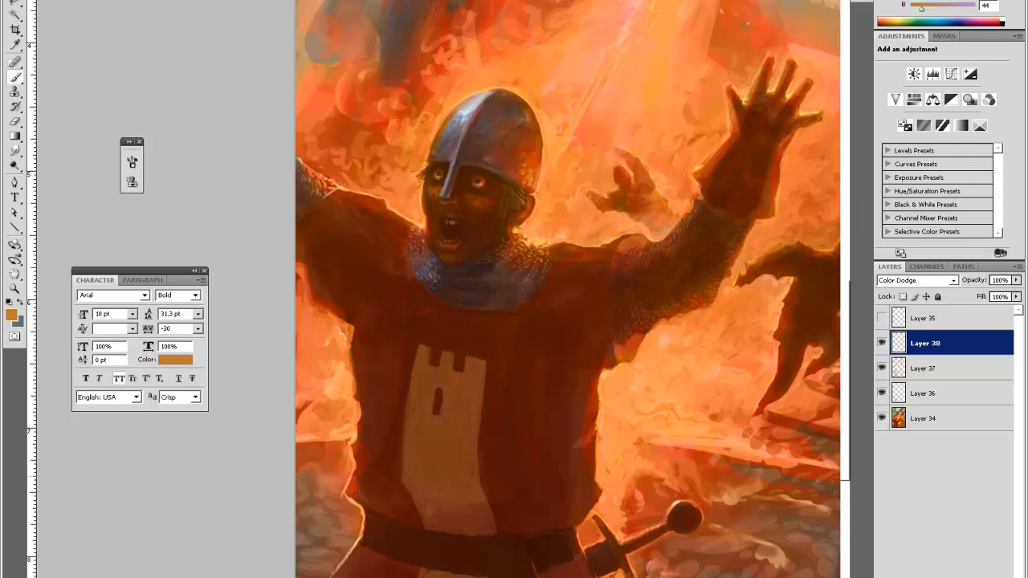
key(e)
Rework the glow where the raised sleeve meets the tunic, erasing excess light inside the edge
drag(627, 379, 575, 470)
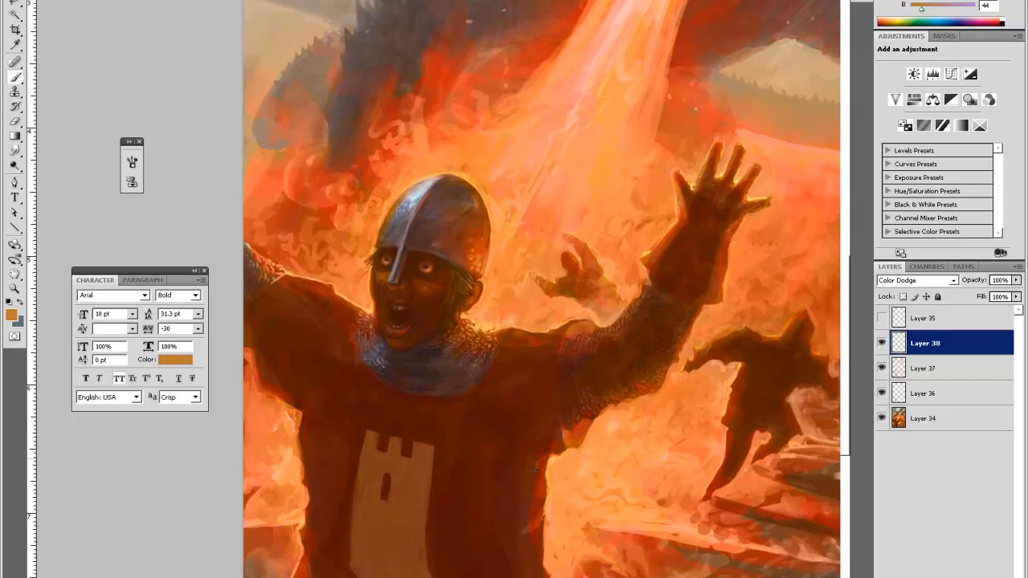
key(e)
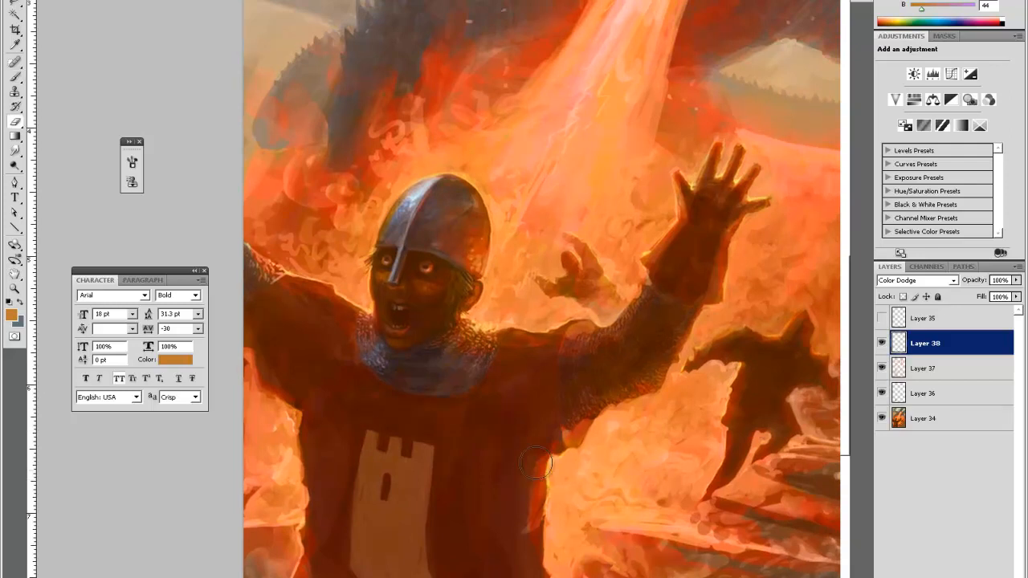
drag(470, 403, 534, 506)
mouse_move(538, 436)
mouse_down()
mouse_move(509, 458)
mouse_move(525, 480)
mouse_up()
Add orange rim light along the top edges of both of the knight's shoulders, alternating between Brush and Eraser
key(b)
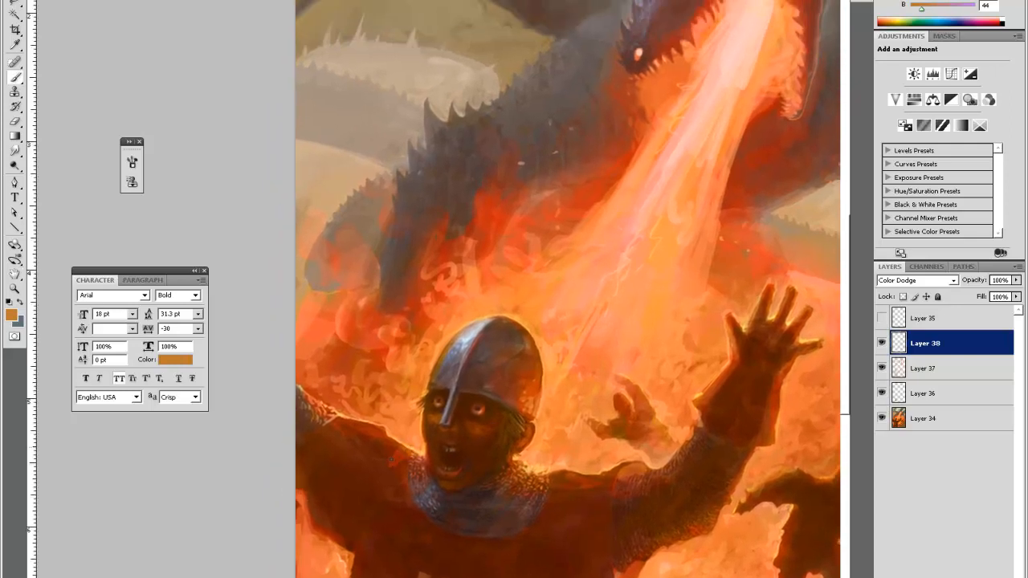
key(e)
key(b)
key(e)
key(b)
key(e)
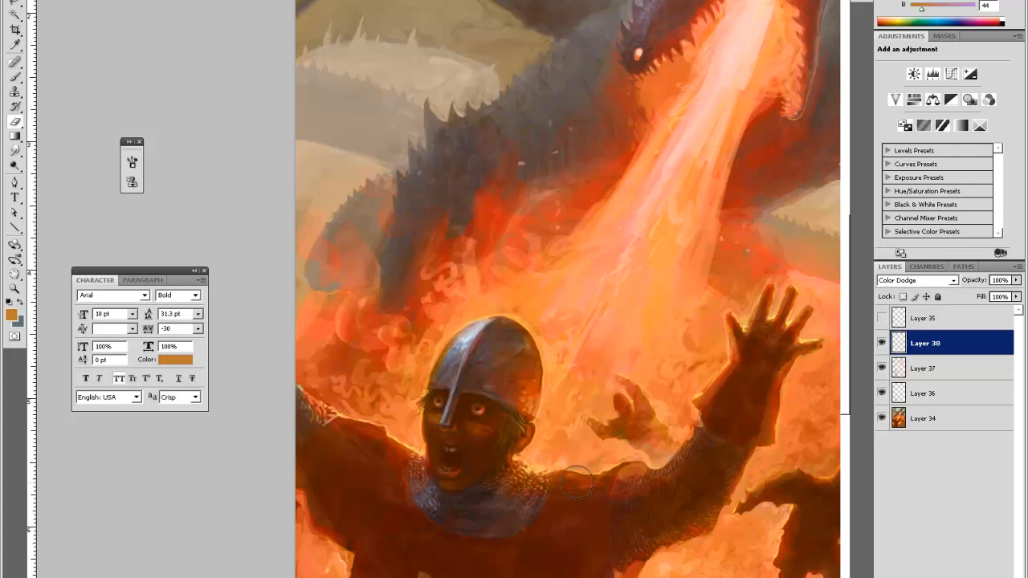
key(b)
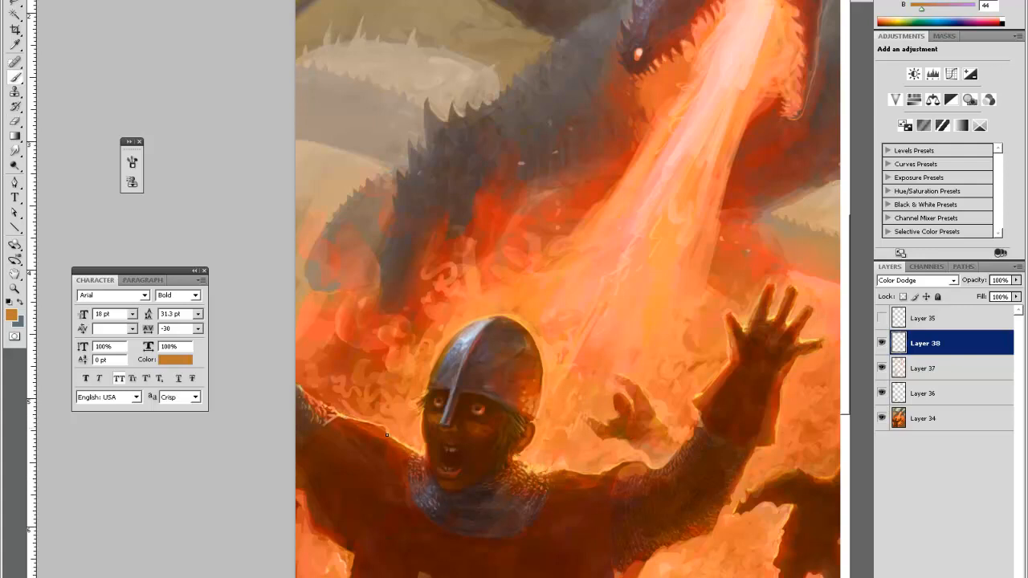
key(e)
key(b)
Paint orange firelight along the underside of the knight's partly cropped arm and erase the excess near the canvas edge
drag(304, 487, 354, 536)
mouse_move(308, 506)
mouse_down()
mouse_move(318, 529)
mouse_move(309, 495)
mouse_move(335, 537)
mouse_move(346, 533)
mouse_up()
key(e)
mouse_move(292, 467)
mouse_down()
mouse_move(324, 499)
mouse_move(317, 527)
mouse_move(304, 526)
mouse_move(311, 487)
mouse_up()
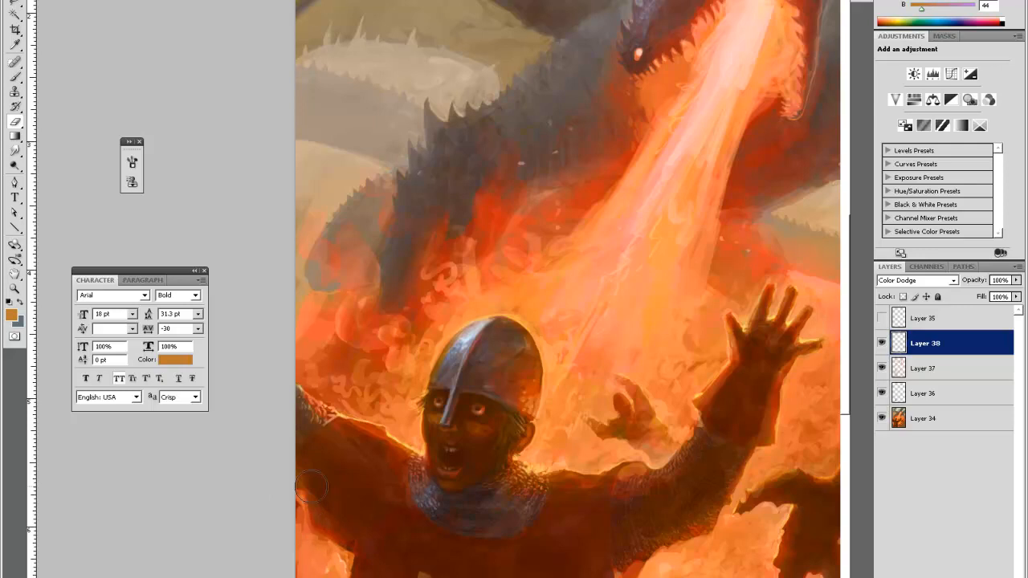
Paint orange rim light down the tunic's side below the cropped arm and soften it with the Eraser
key(h)
drag(635, 448, 643, 331)
key(b)
drag(351, 434, 361, 534)
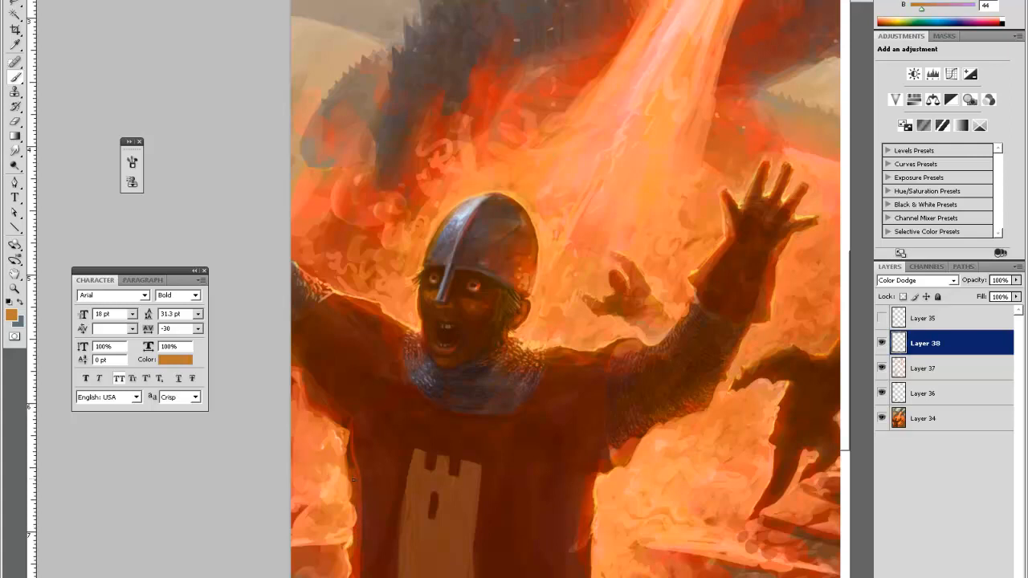
key(e)
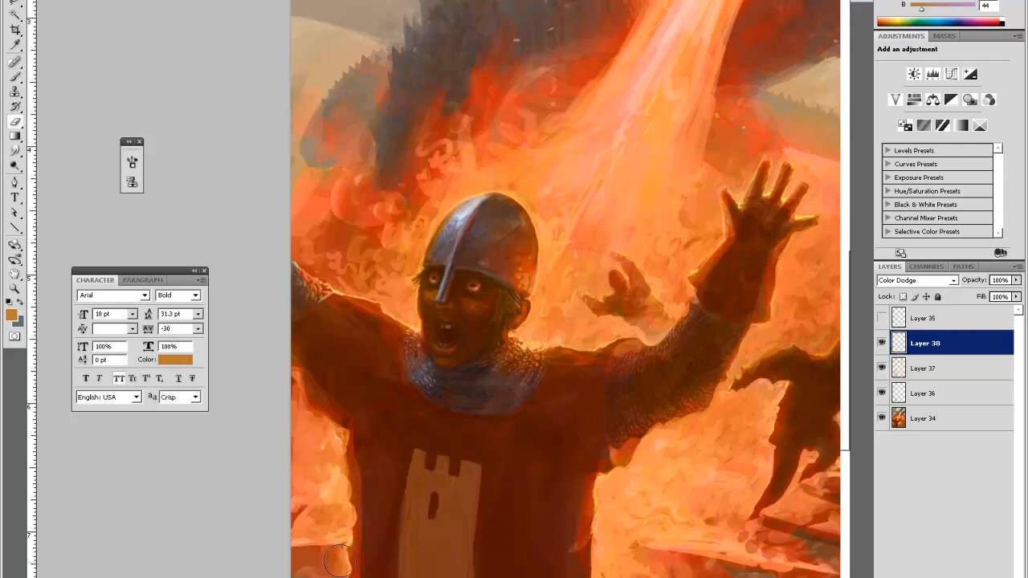
Paint orange rim light down the tunic's side above the sword hilt and erase the excess
drag(601, 487, 588, 416)
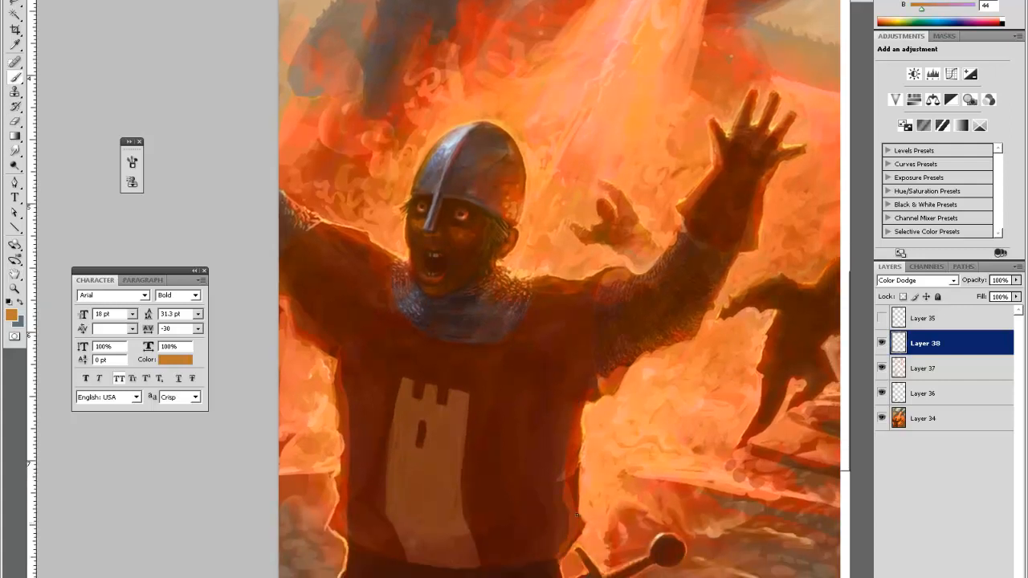
key(e)
key(space)
drag(587, 487, 596, 392)
Add orange rim light along the knight's belt and hip on the side away from the sword, alternating between Brush and Eraser
key(b)
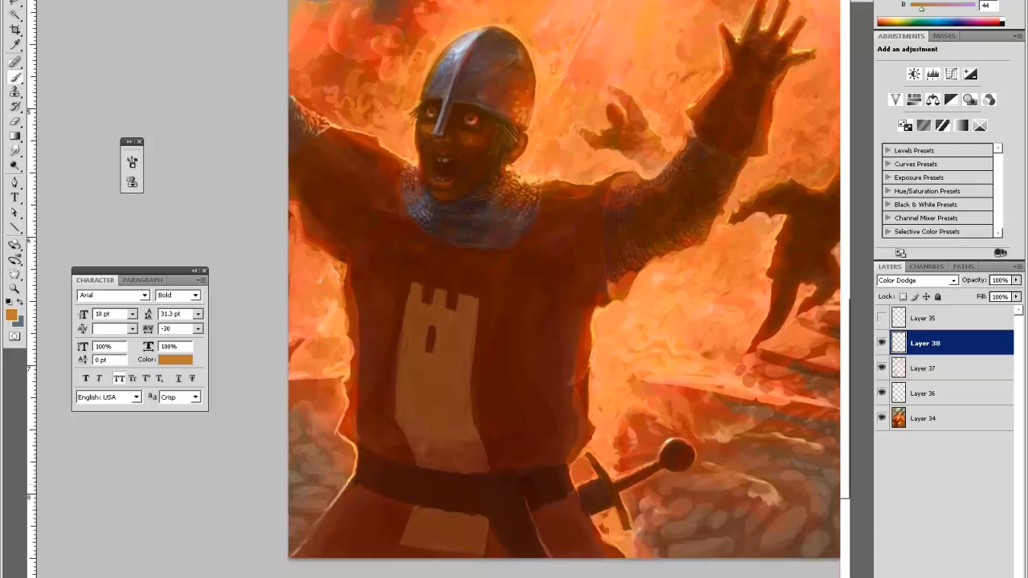
key(e)
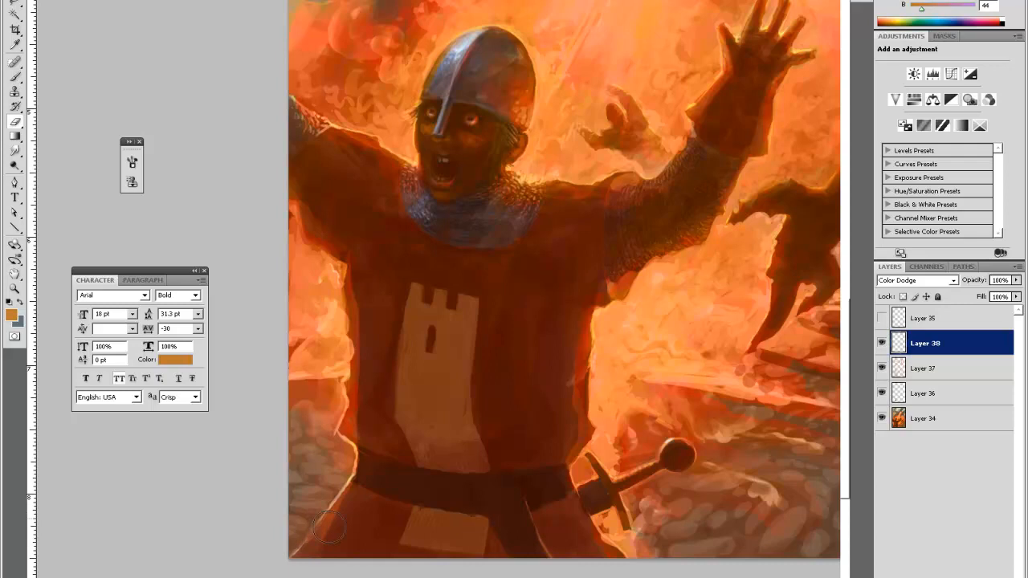
key(b)
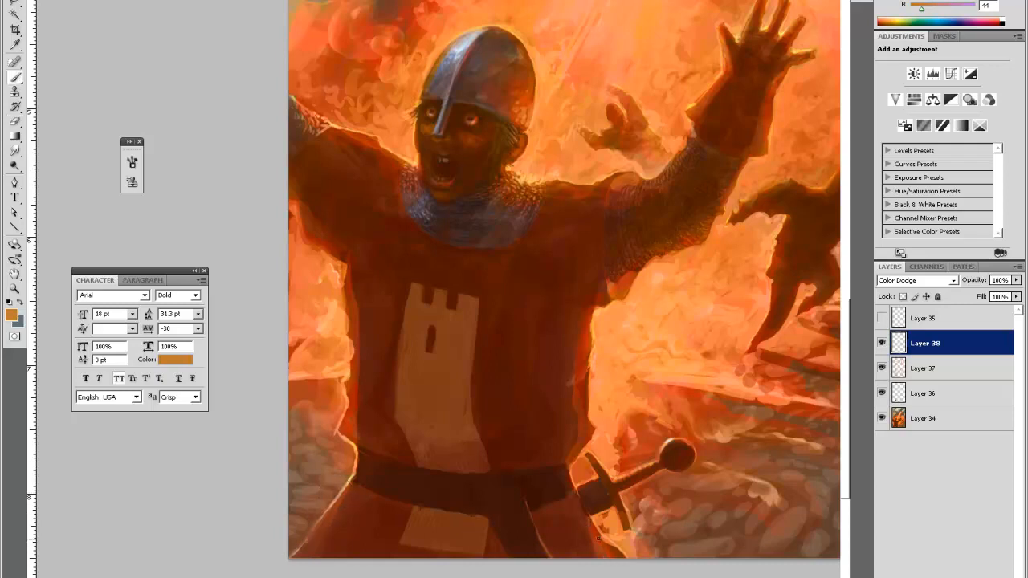
key(e)
key(b)
key(e)
key(b)
key(e)
Paint warm rim light along the head and shoulders of the fleeing background figure and soften it with the Eraser
key(h)
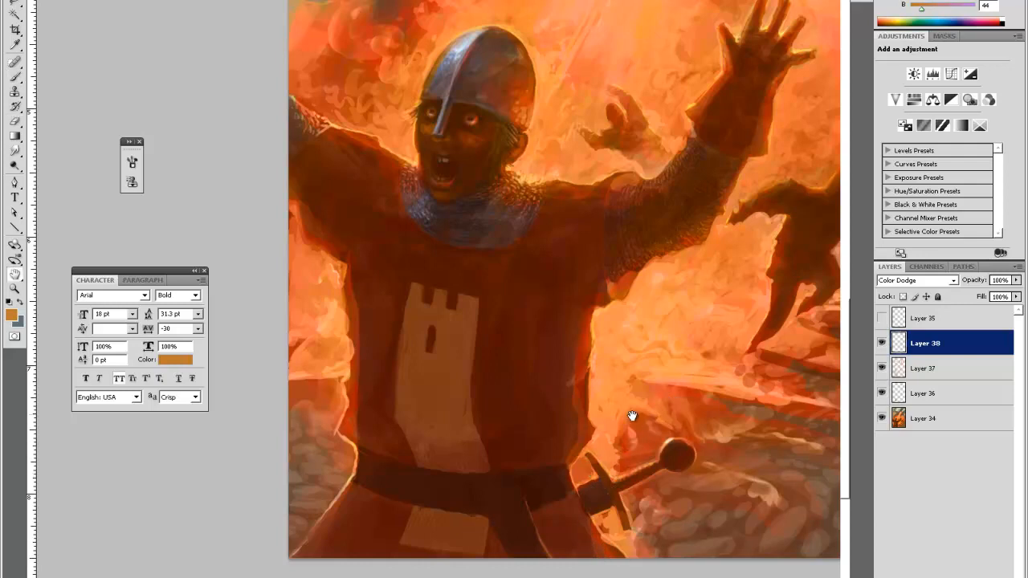
drag(631, 414, 613, 461)
drag(745, 395, 650, 466)
drag(695, 412, 618, 485)
key(b)
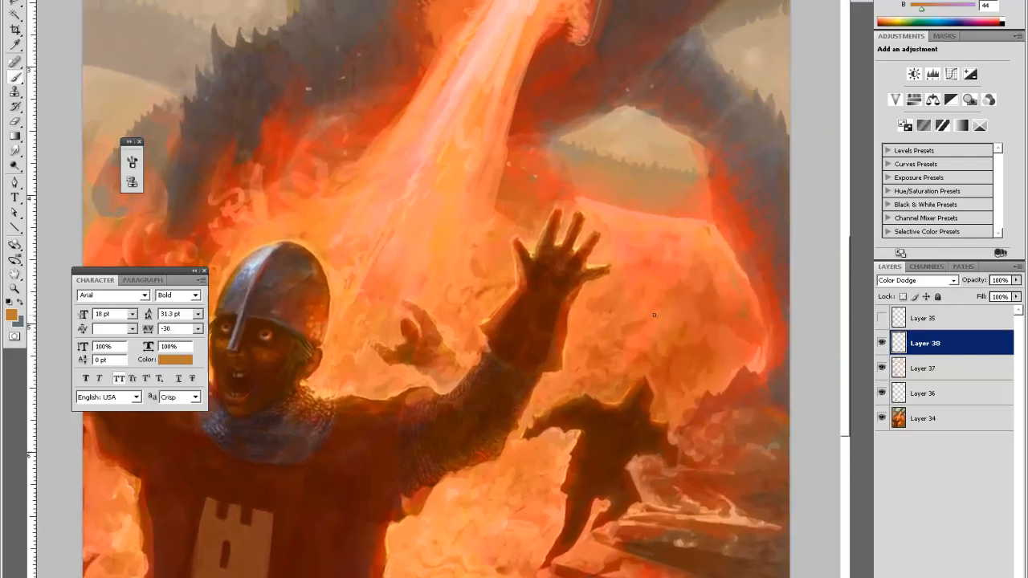
key(e)
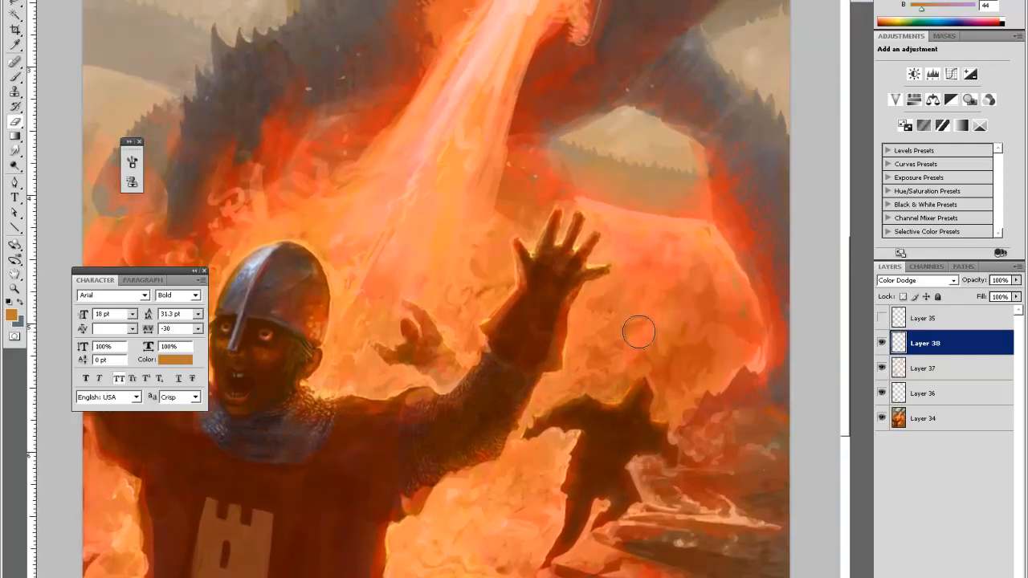
key(b)
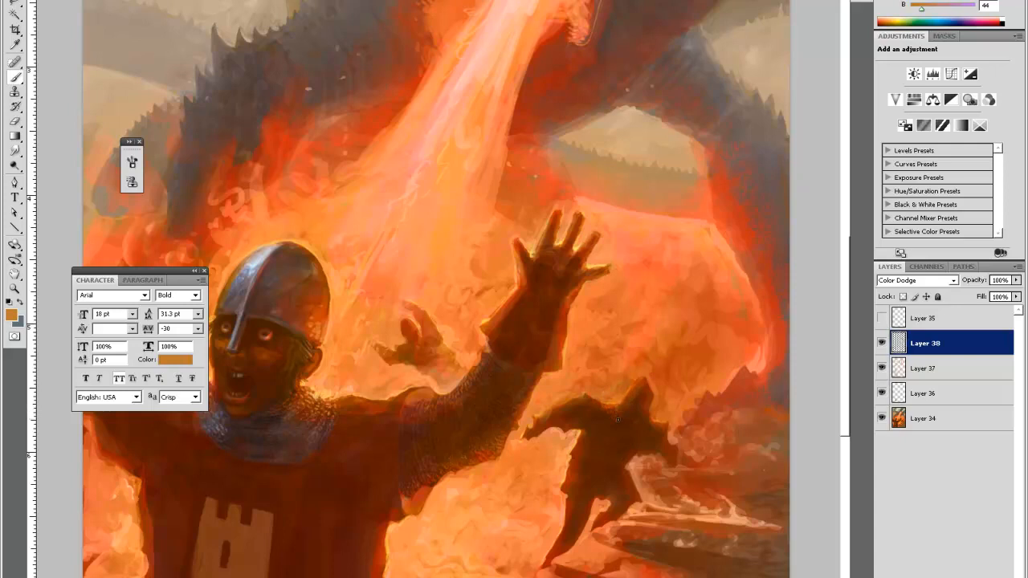
key(e)
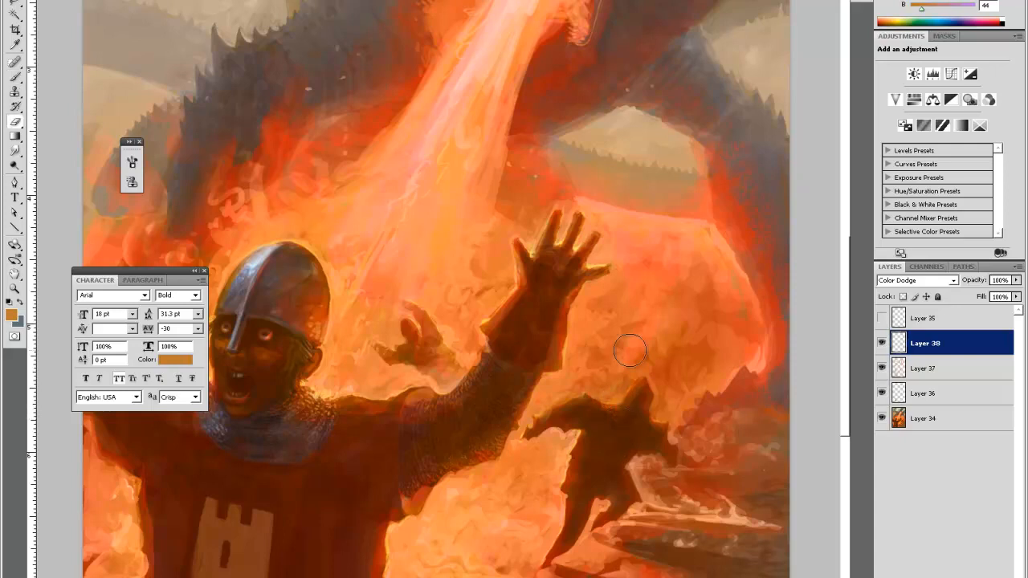
key(b)
Touch up the orange light on the background hand rising out of the flames behind the knight
key(space)
drag(681, 391, 765, 397)
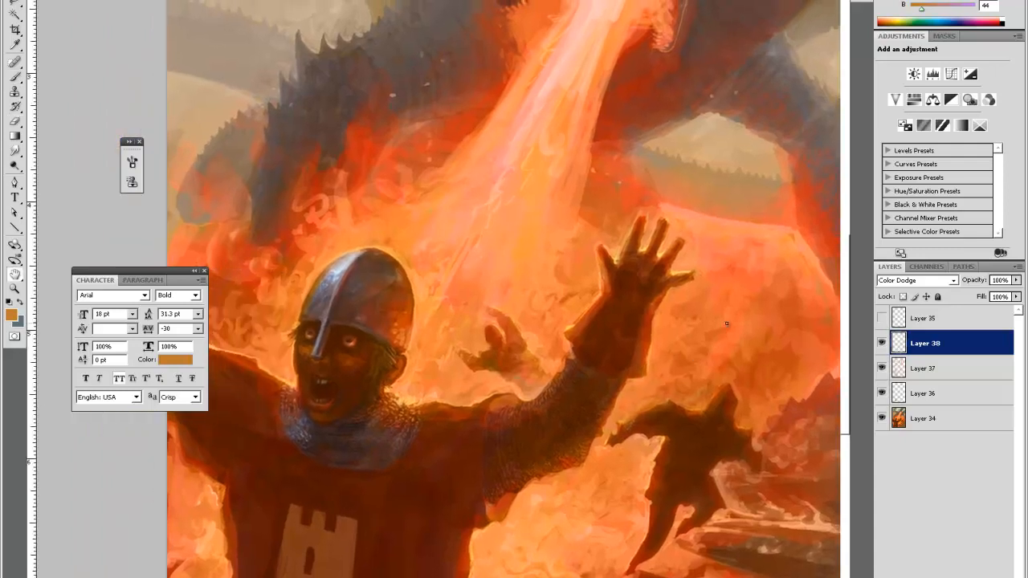
key(space)
drag(641, 292, 668, 379)
click(602, 410)
key(space)
drag(574, 358, 645, 413)
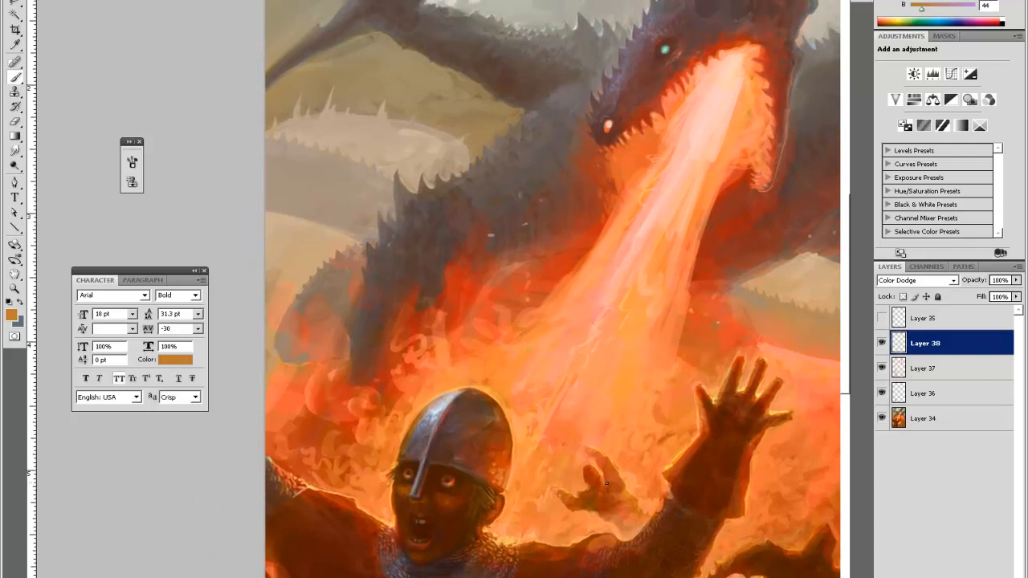
drag(606, 394, 626, 404)
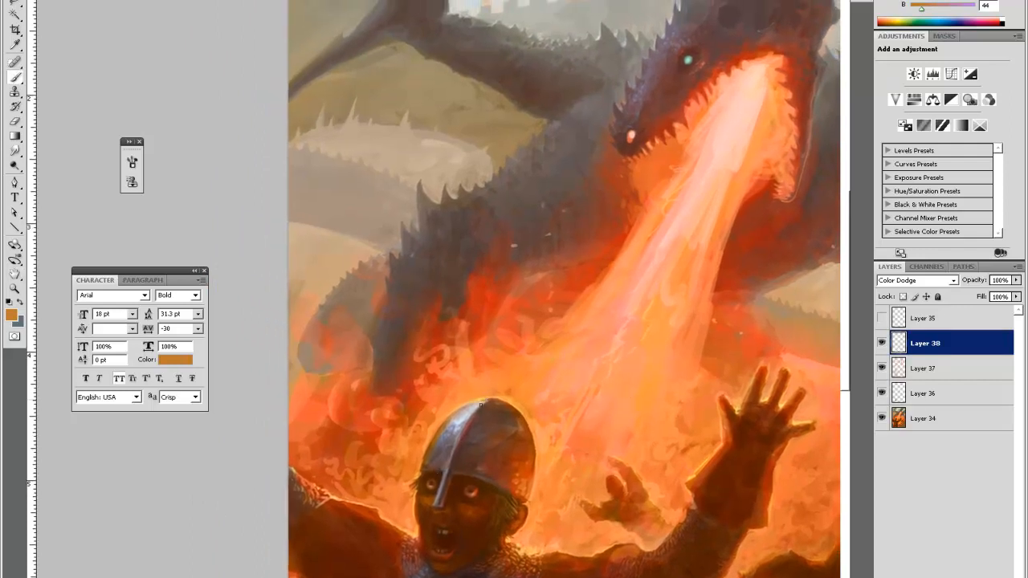
Refine the orange glow along the top of the knight's helmet, alternating between Brush and Eraser
key(e)
key(b)
key(e)
key(h)
key(b)
key(e)
key(b)
Add faint orange light around the knight's mouth and nose and erase the excess
mouse_move(474, 522)
mouse_down()
mouse_move(481, 527)
mouse_move(465, 523)
mouse_move(468, 545)
mouse_move(472, 530)
mouse_up()
key(e)
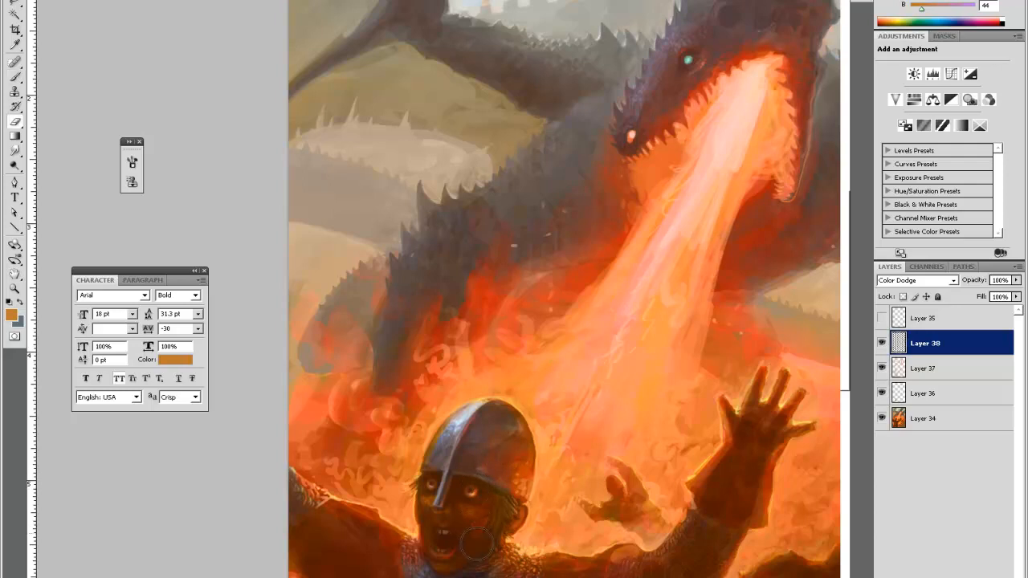
key(b)
key(e)
mouse_move(452, 511)
mouse_down()
mouse_move(440, 502)
mouse_move(450, 526)
mouse_up()
key(b)
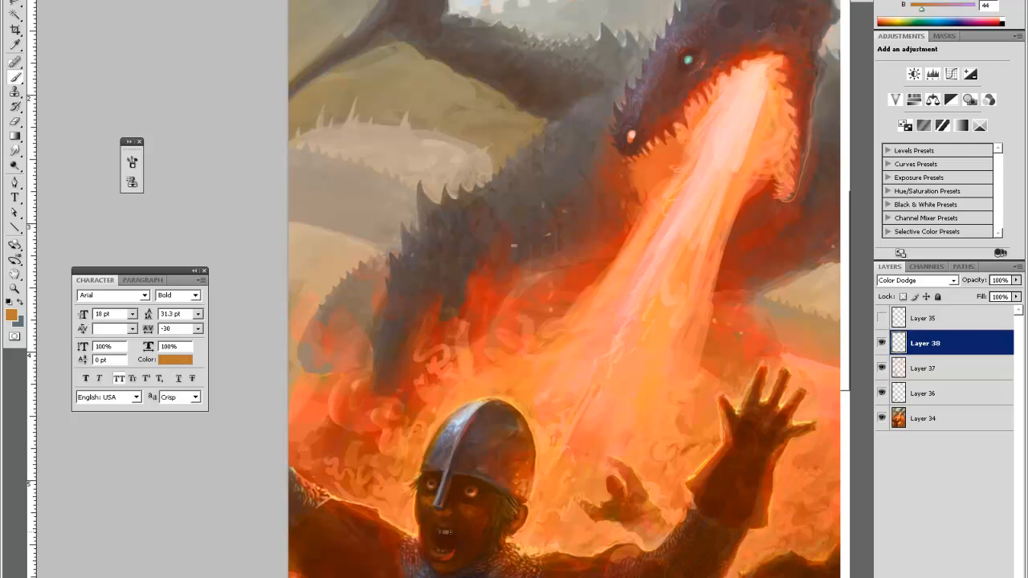
Brush orange firelight onto the knight's cheek and jaw and soften it with the Eraser
key(e)
key(b)
key(e)
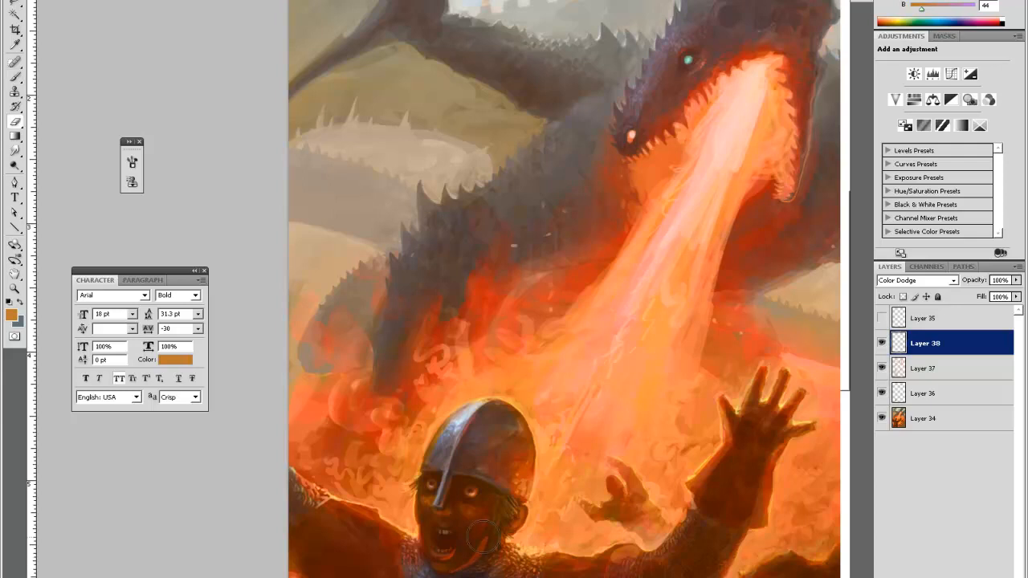
drag(484, 537, 479, 562)
key(b)
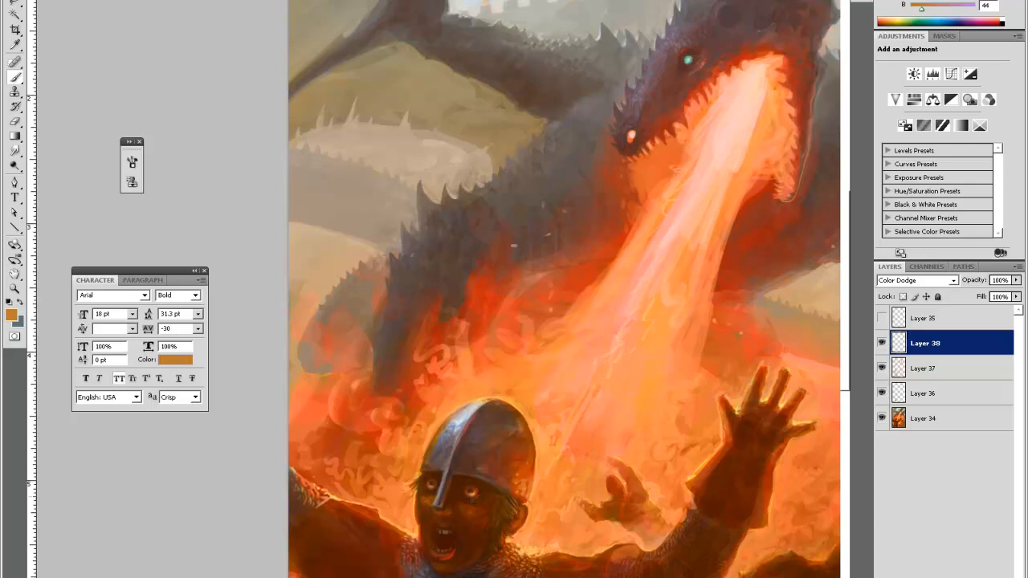
Work orange light around the knight's eye and the helmet rim above it, erasing the surplus glow
key(e)
drag(466, 489, 458, 501)
key(b)
key(e)
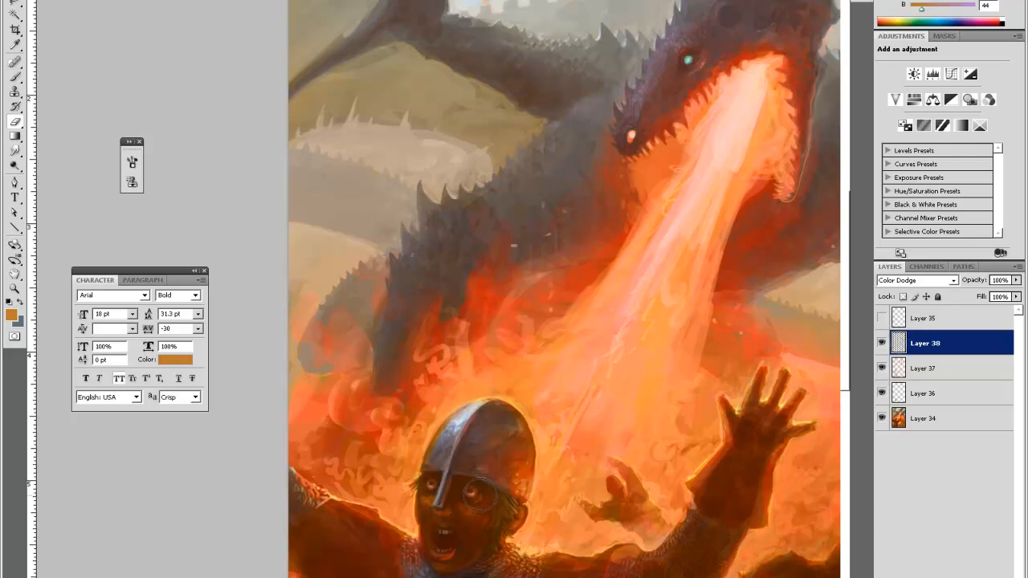
key(b)
drag(474, 478, 502, 489)
key(e)
key(b)
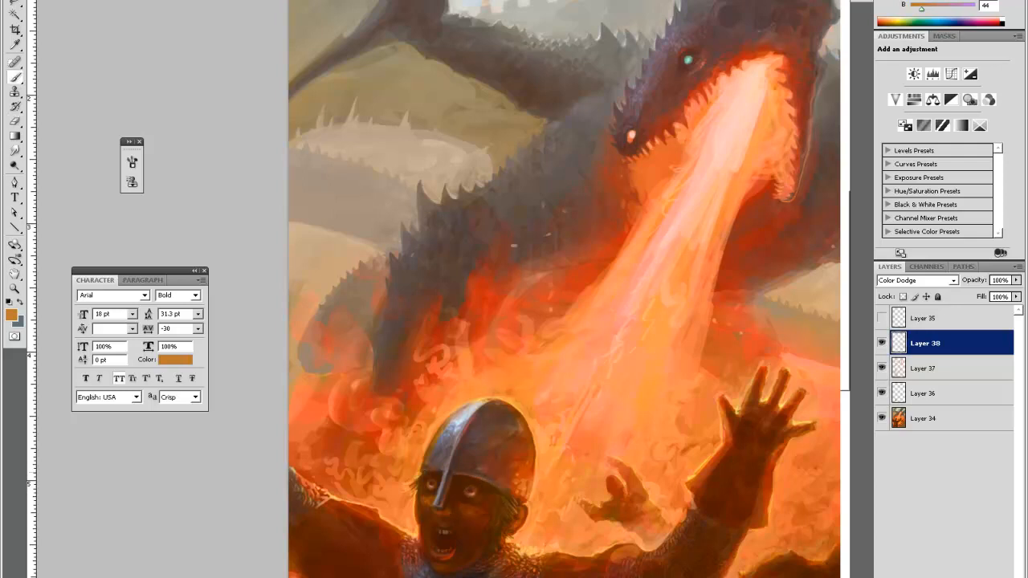
Rework the orange light on the helmet's edge and the side of the knight's face by the ear with Brush and Eraser
key(e)
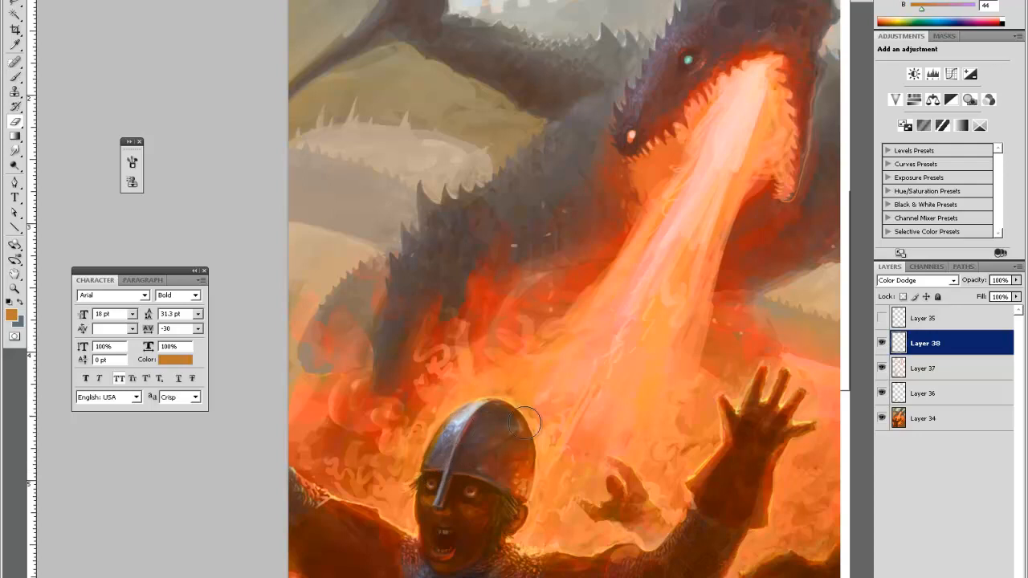
key(b)
drag(562, 566, 541, 415)
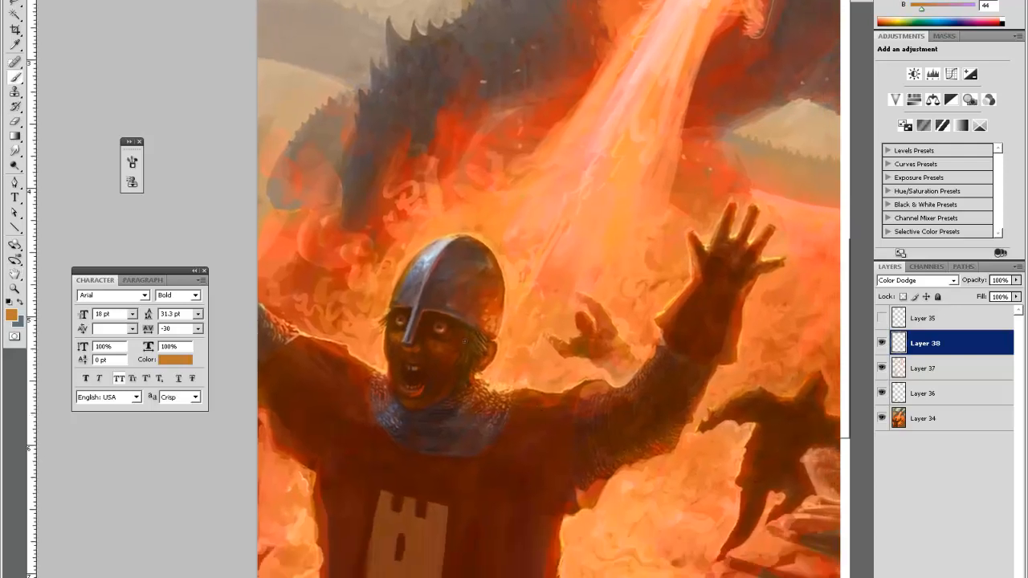
key(e)
key(b)
key(e)
key(b)
key(e)
key(b)
key(e)
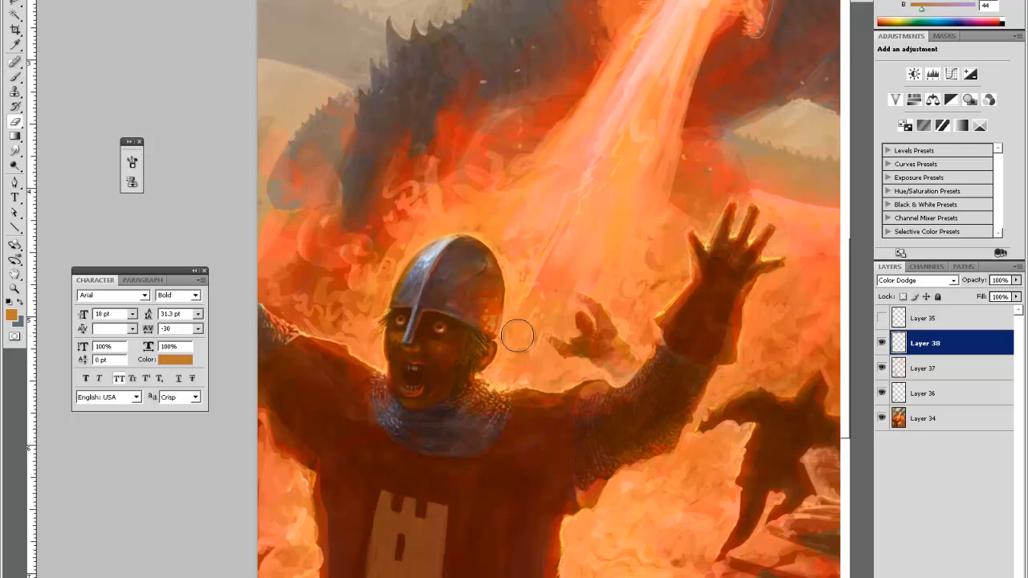
key(b)
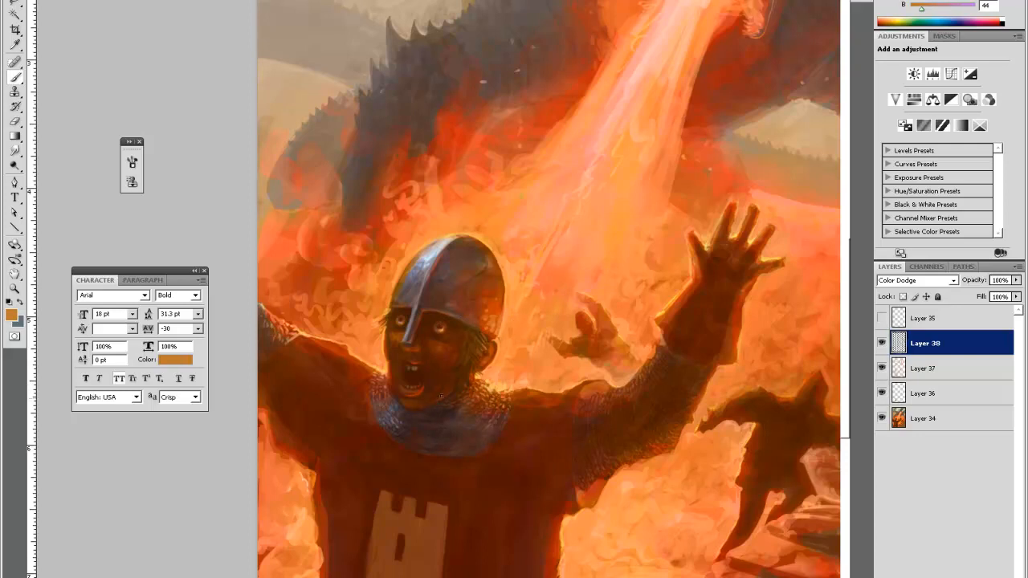
Toggle the visibility of Layer 38 to compare the whole painting with and without the rim light
key(ctrl+minus)
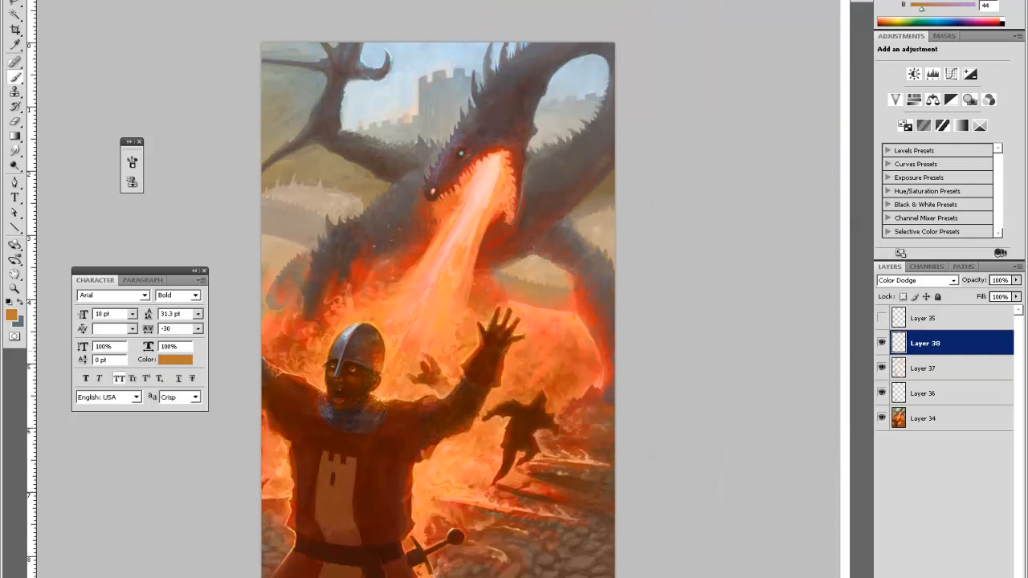
click(882, 343)
click(882, 343)
click(882, 343)
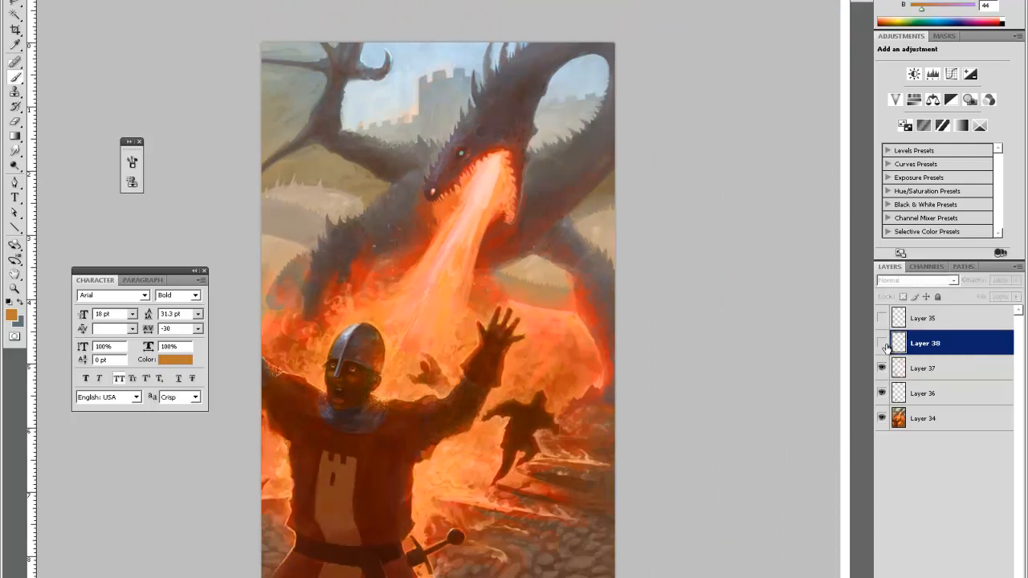
click(882, 343)
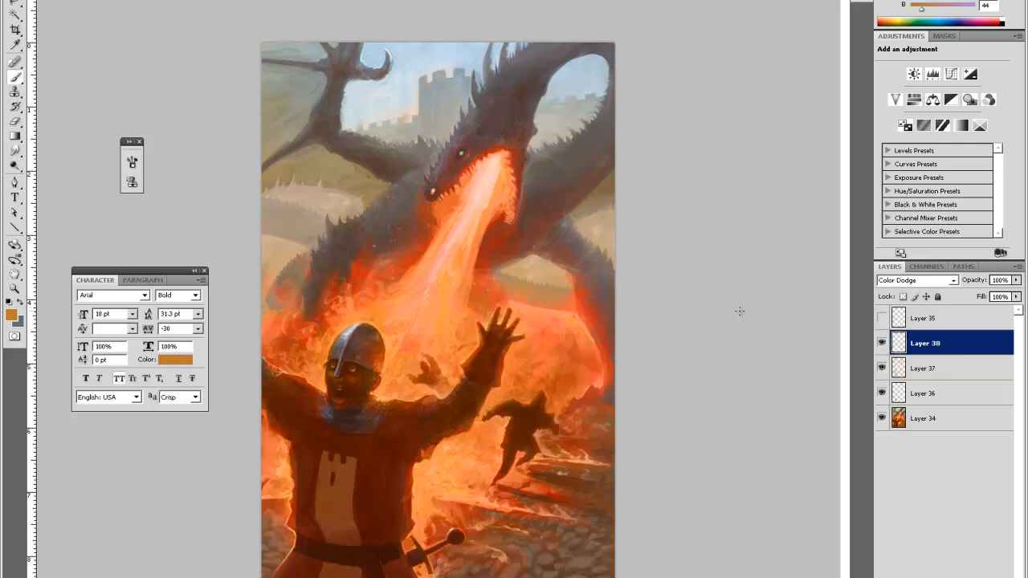
Paint orange rim light along the tunic's lower side and the sword's crossguard, trimming it with the Eraser
key(ctrl+space)
click(432, 480)
drag(428, 577, 424, 483)
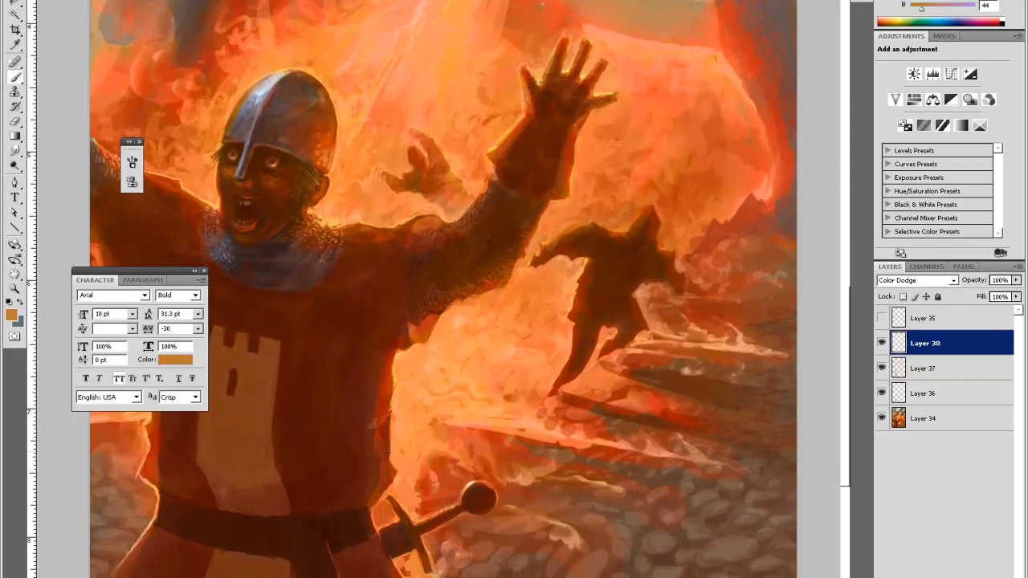
drag(386, 529, 397, 525)
key(e)
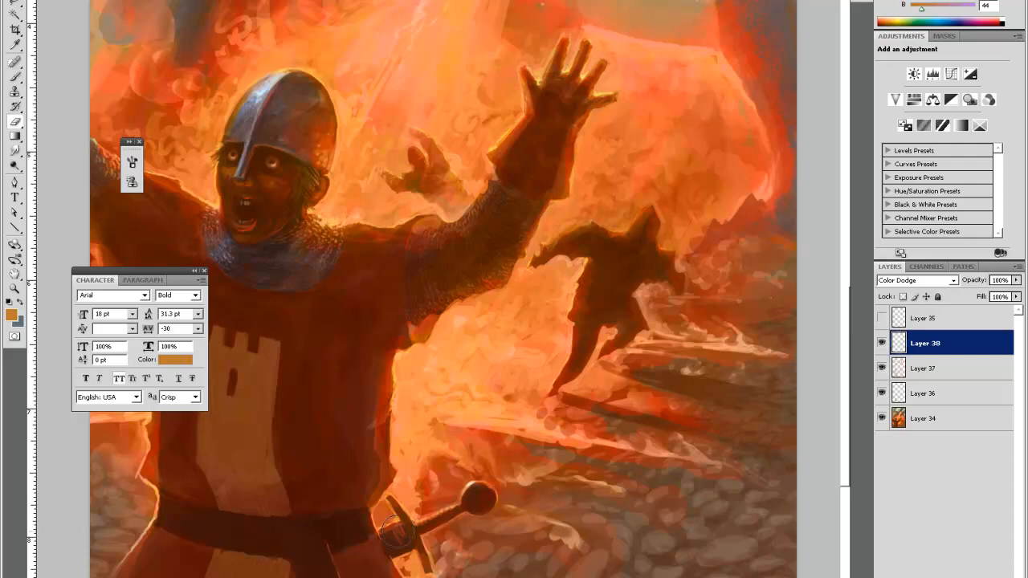
key(b)
key(e)
key(b)
key(e)
Clean up the orange rim light around the sword's grip and pommel with Eraser and Brush
click(489, 501)
key(b)
key(e)
key(b)
key(space)
drag(516, 477, 517, 481)
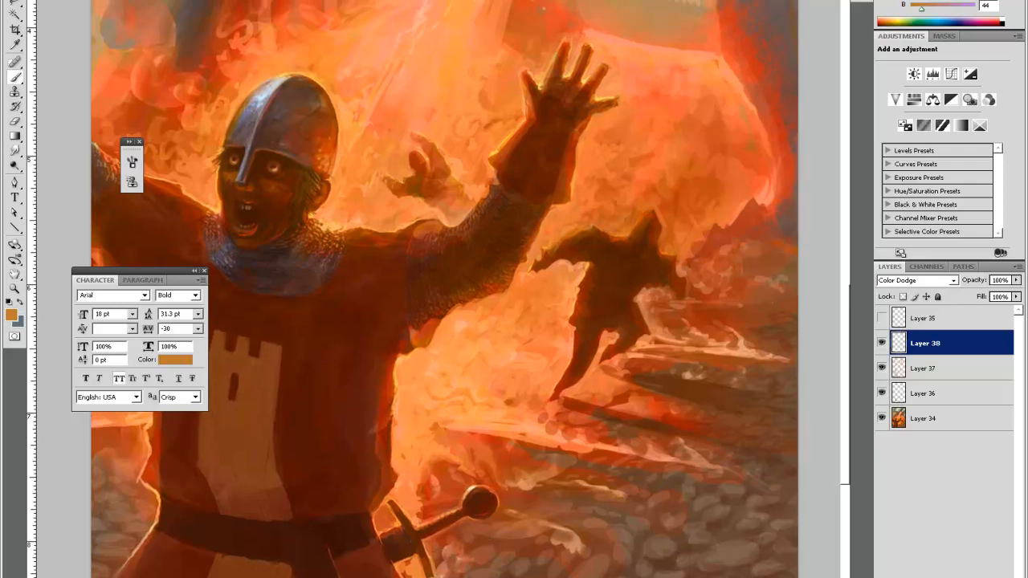
Create a new layer above Layer 38 and start painting detail on the sword pommel with colors sampled from it
key(ctrl+shift+alt+n)
key(i)
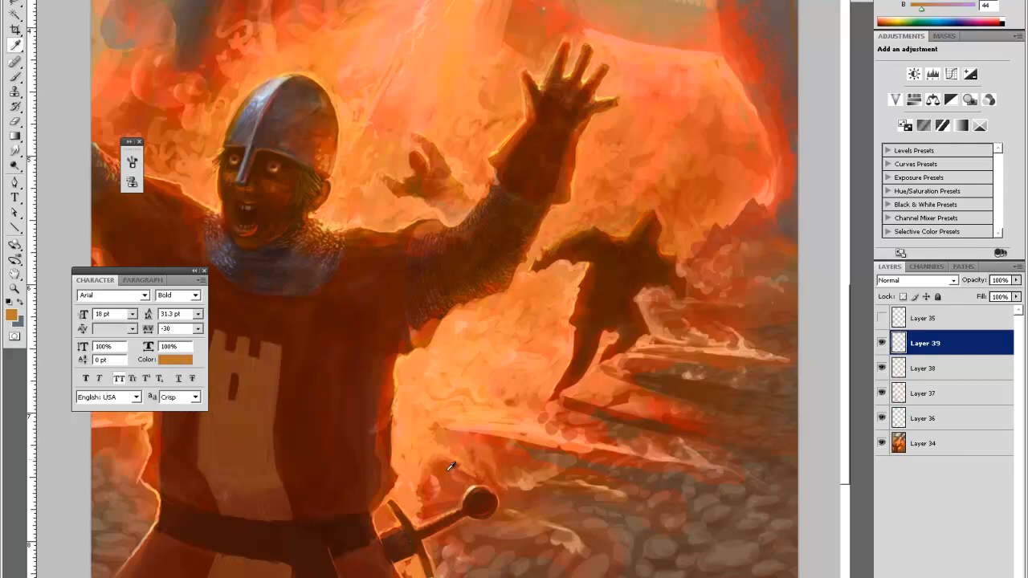
alt+click(476, 492)
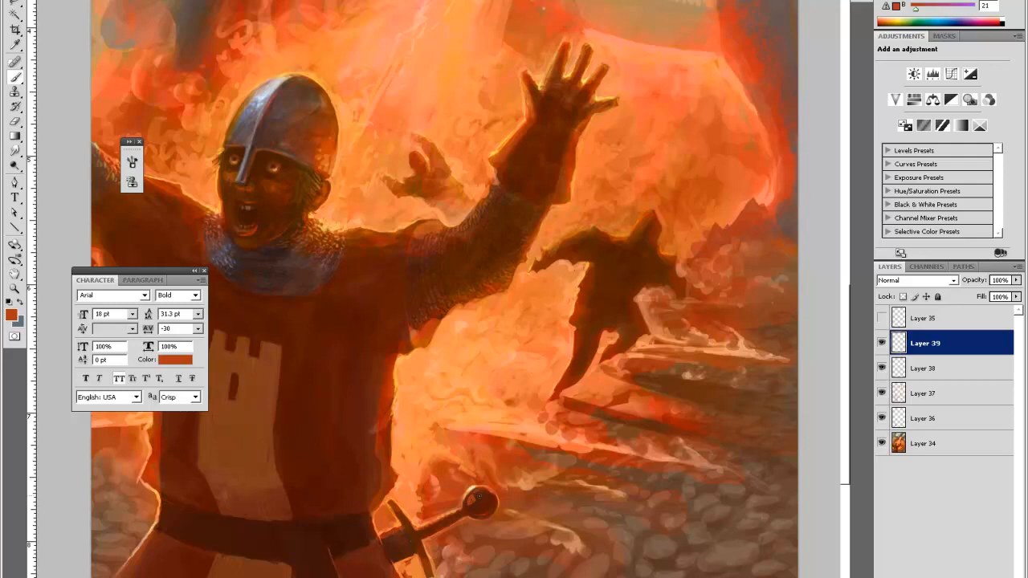
alt+click(481, 494)
alt+click(484, 498)
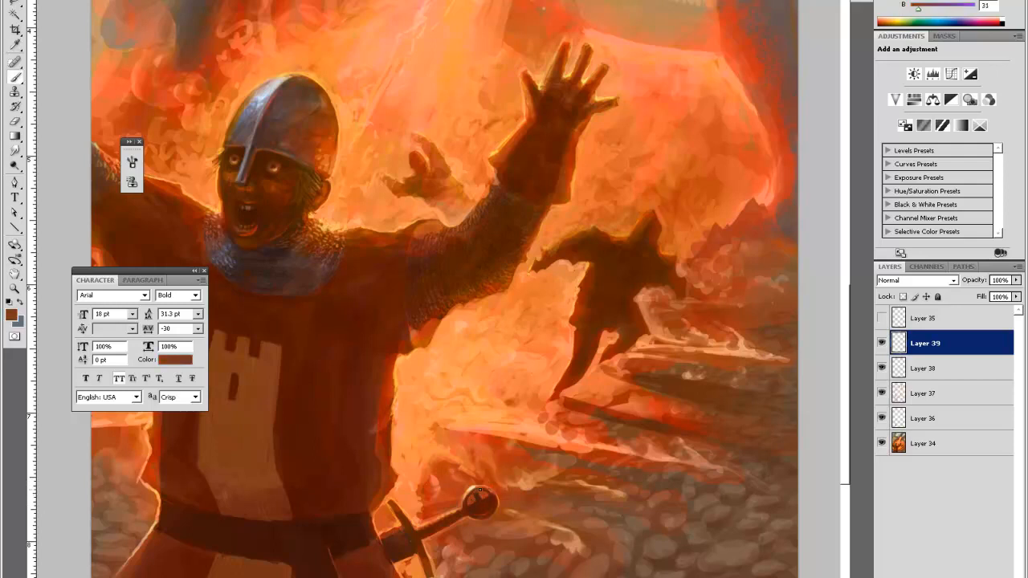
Paint a cross design inside the round sword pommel, sampling orange and dark brown tones from the surrounding area
alt+click(473, 509)
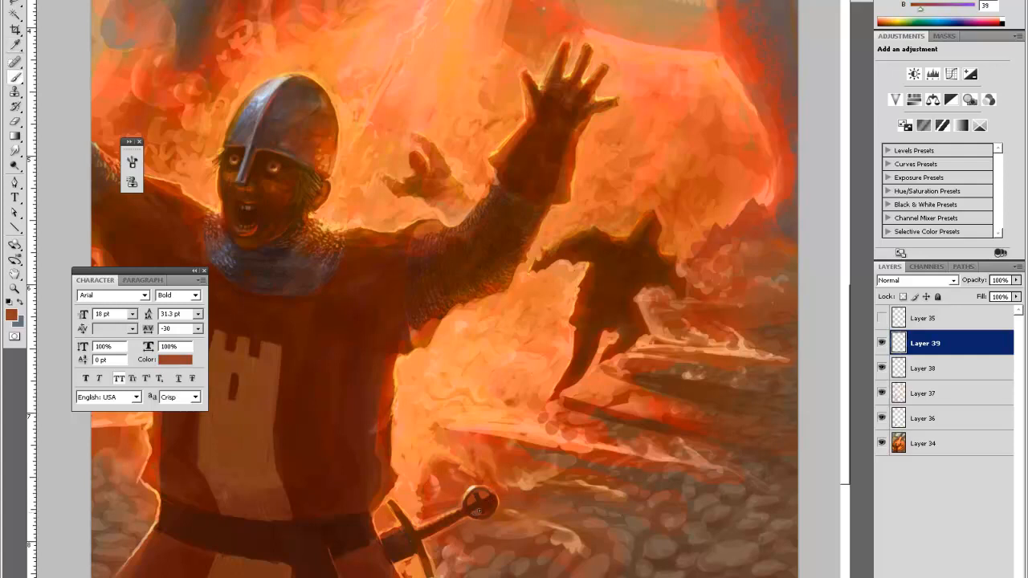
alt+click(504, 511)
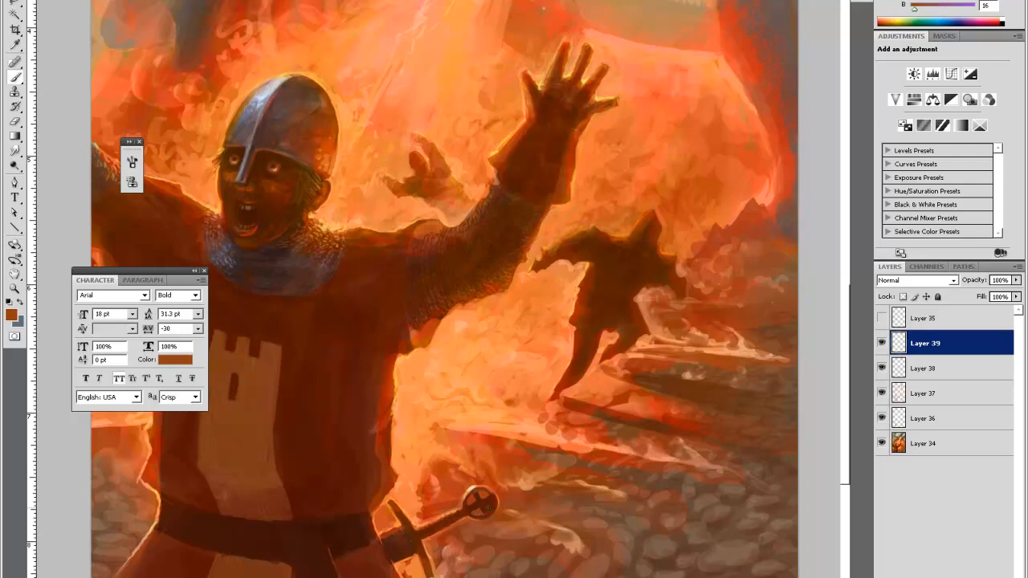
alt+click(480, 502)
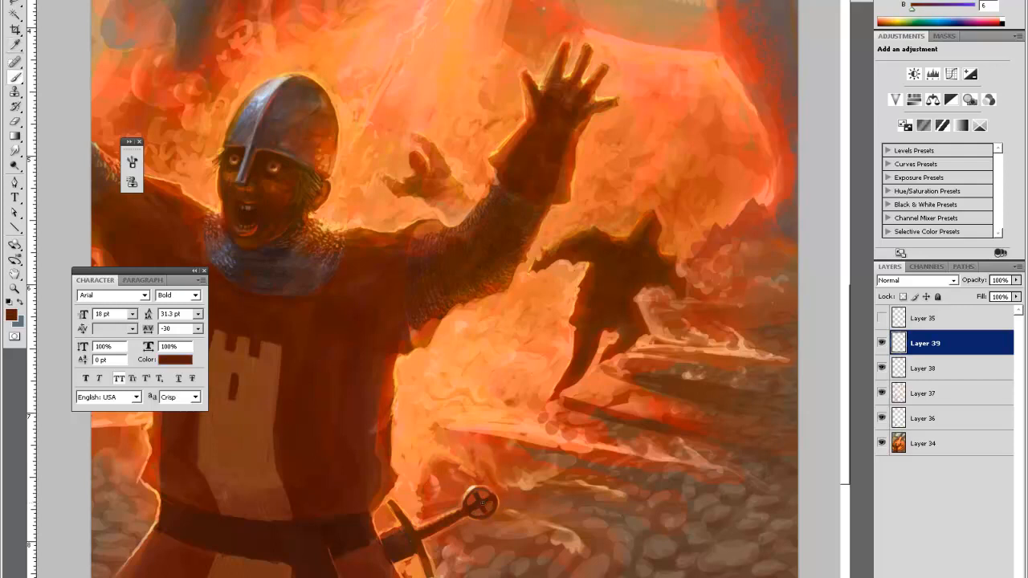
alt+click(480, 503)
alt+click(465, 465)
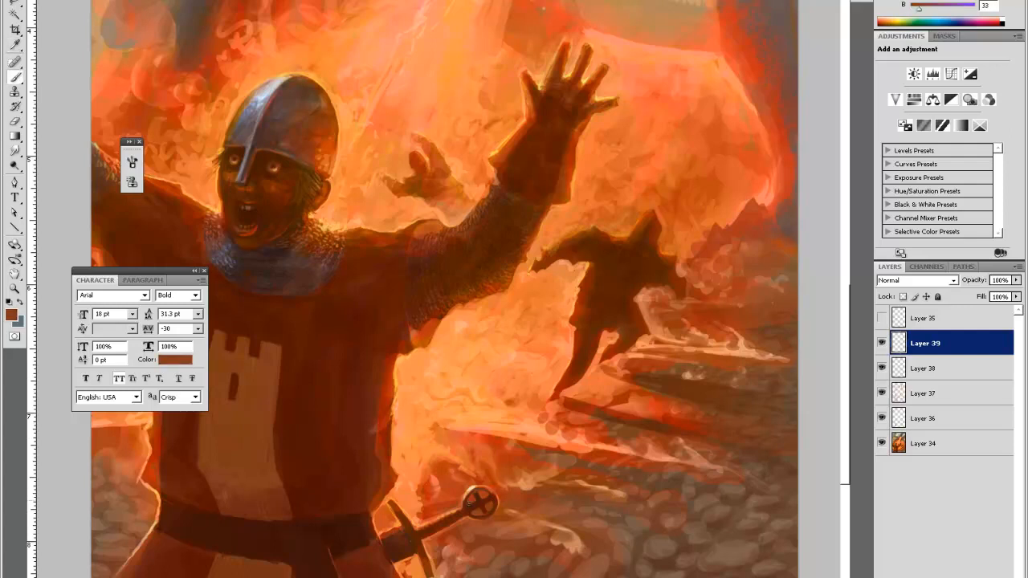
Sample a color beside the sword hilt, add a layer above Layer 39, and set its blend mode to Color Dodge
alt+click(482, 496)
alt+click(489, 501)
key(ctrl+shift+alt+n)
click(914, 280)
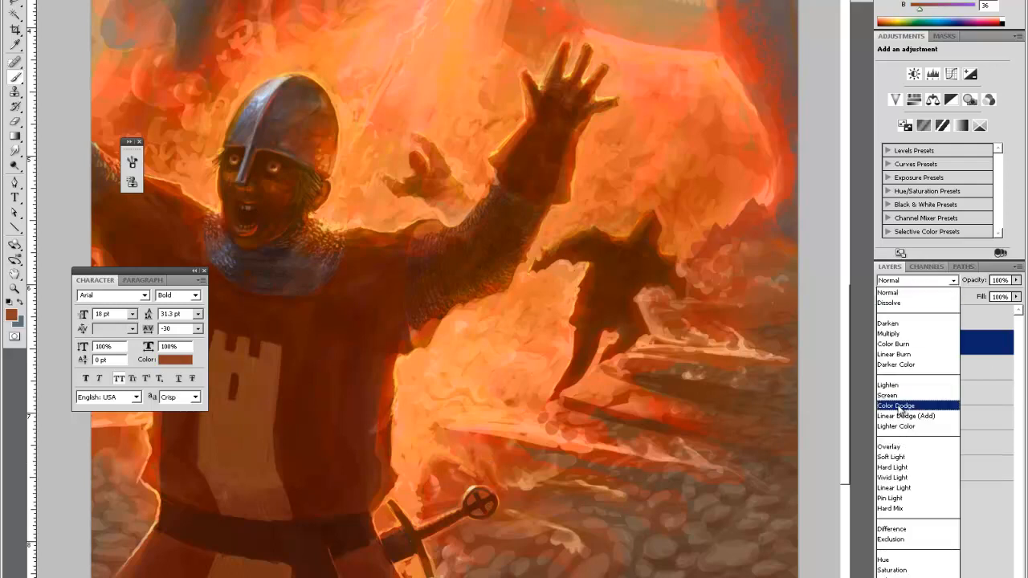
click(906, 399)
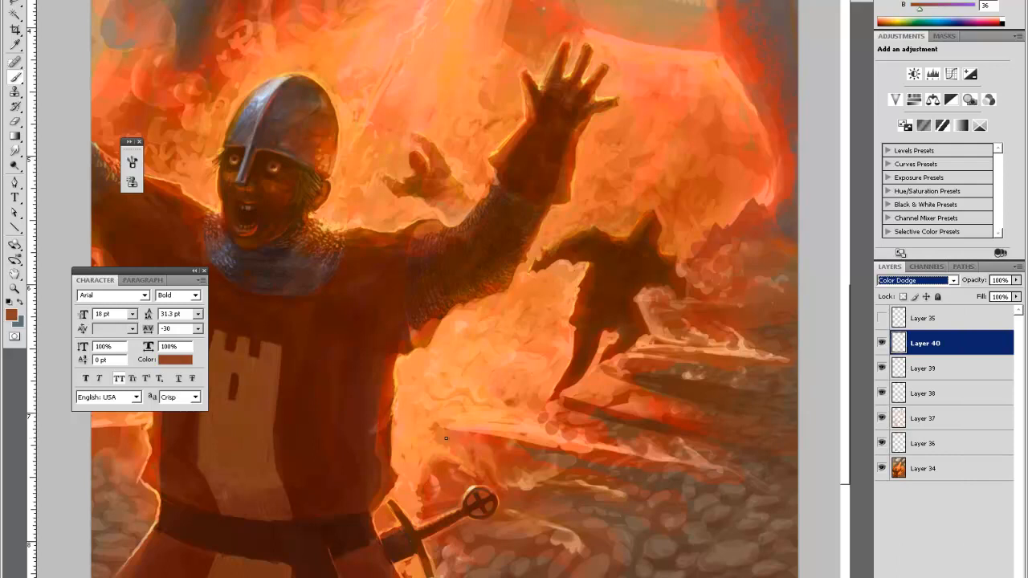
key(Return)
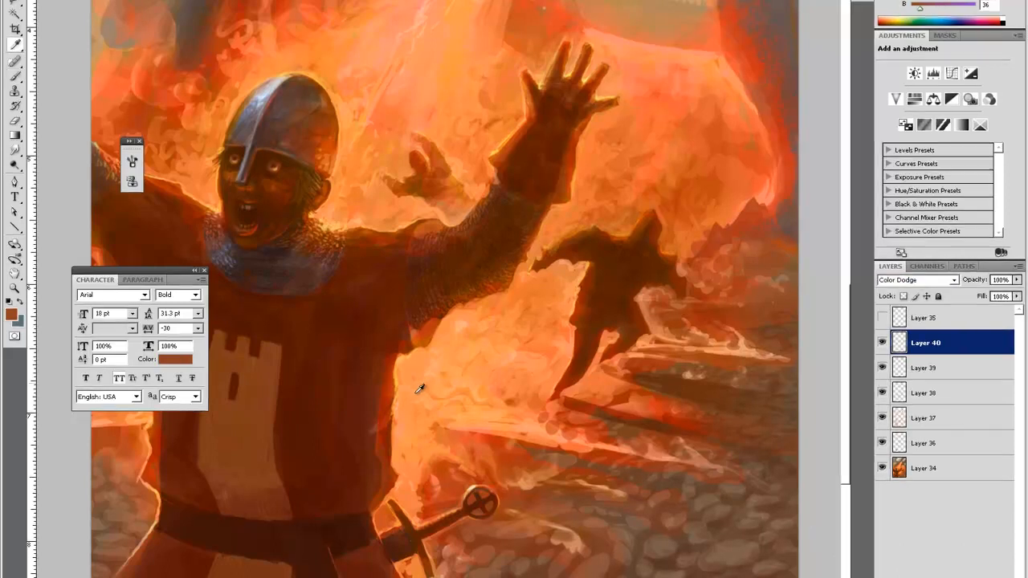
Sample the orange of the flames beside the knight and mute the foreground color to #ba7c56
alt+click(421, 386)
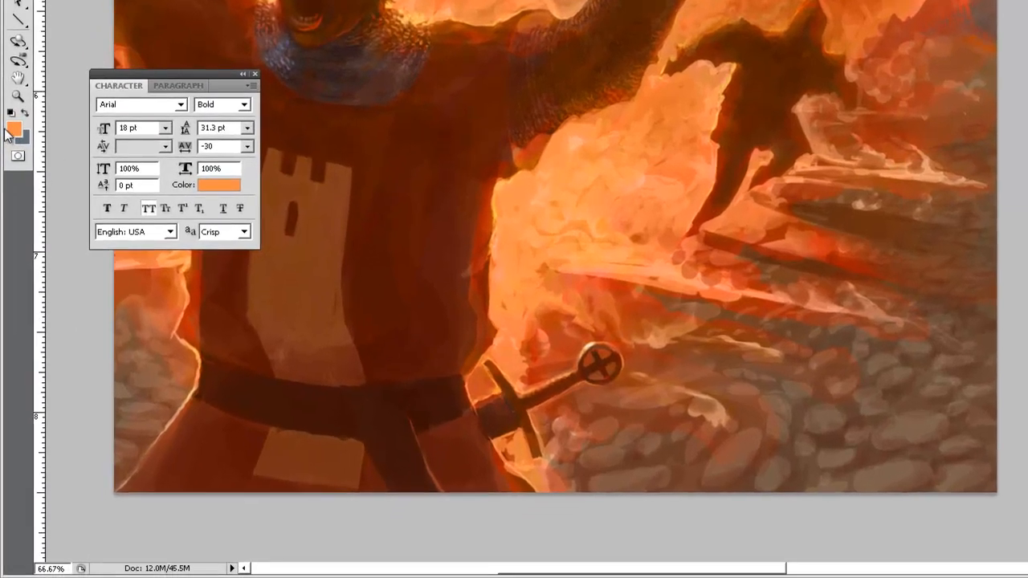
click(12, 129)
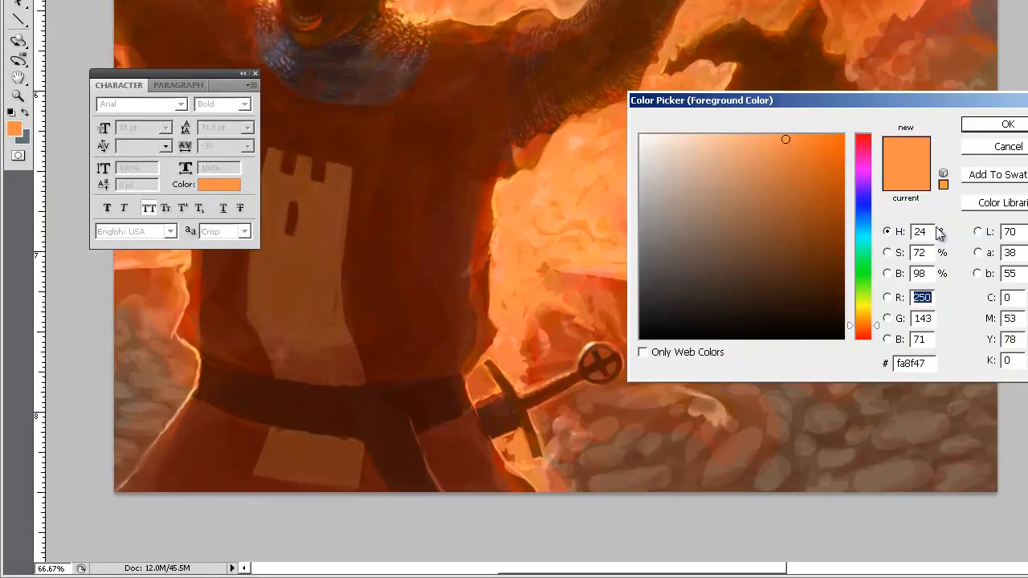
drag(752, 215, 749, 190)
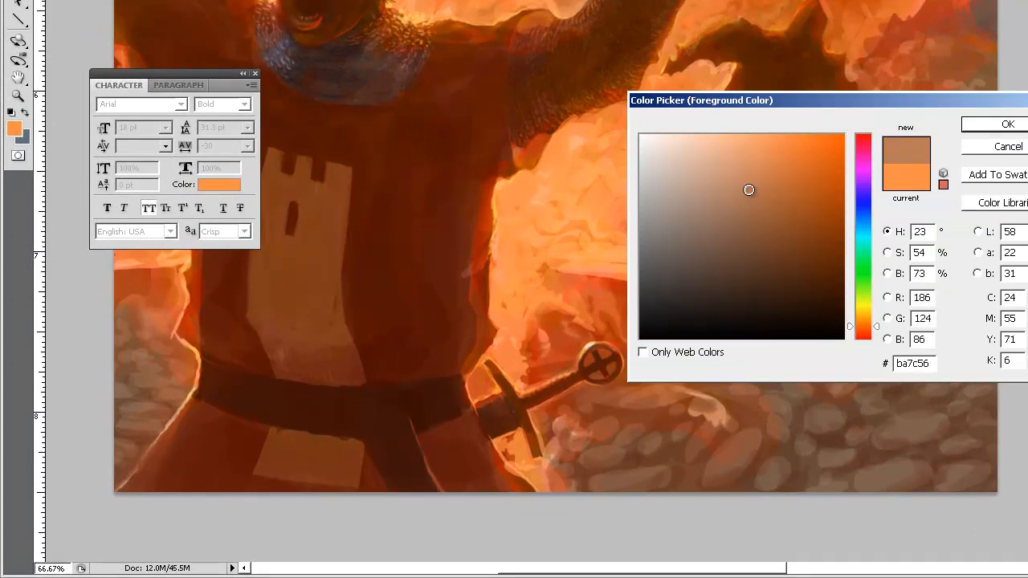
key(Return)
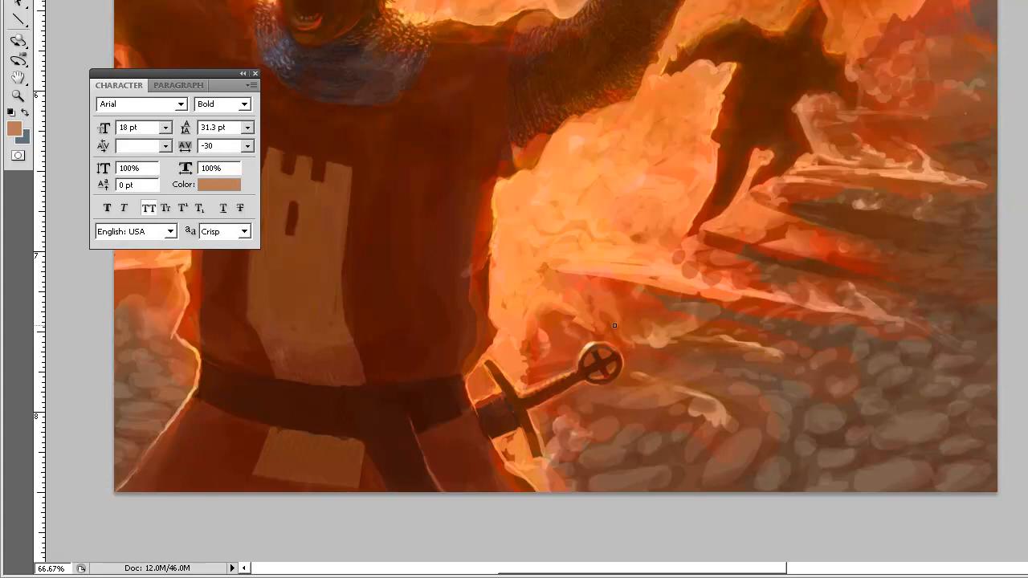
Resample the orange of the flames and darken the foreground color to #a0521d
alt+click(543, 225)
click(14, 128)
click(654, 359)
click(688, 334)
click(842, 260)
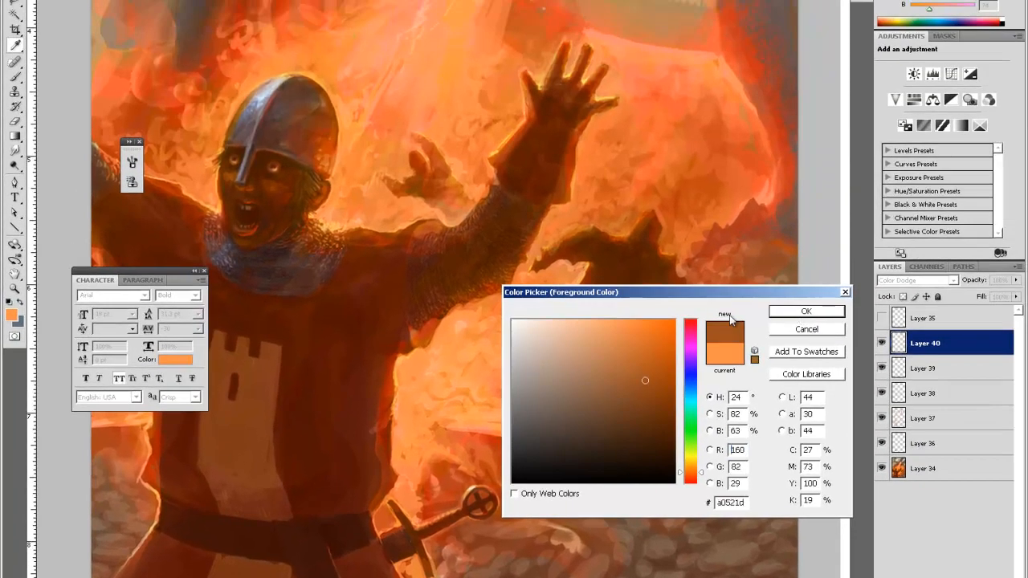
key(Return)
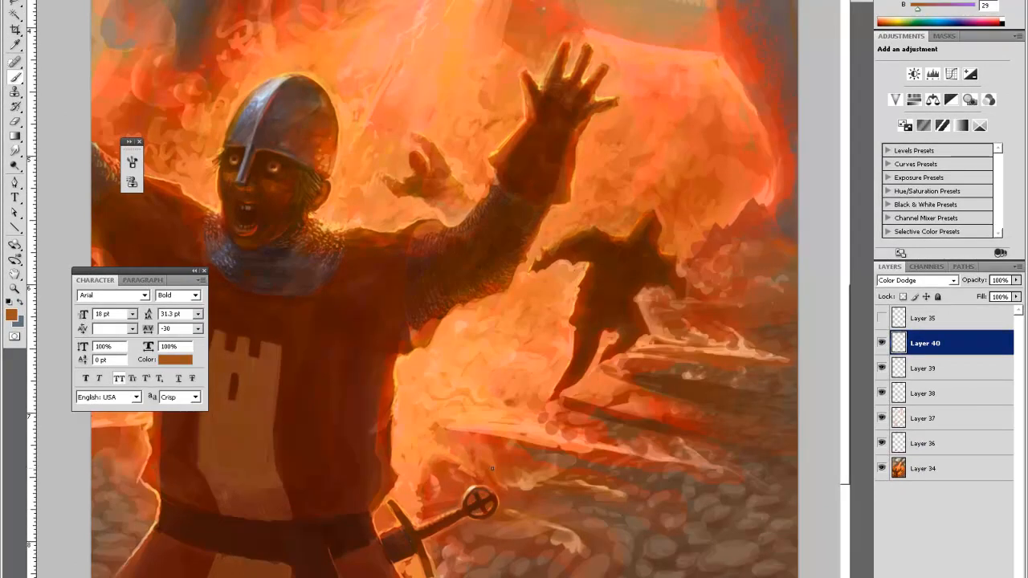
Swap to the blue-grey foreground color and brush a cool highlight across the front of the knight's tabard
key(ctrl+minus)
key(ctrl+minus)
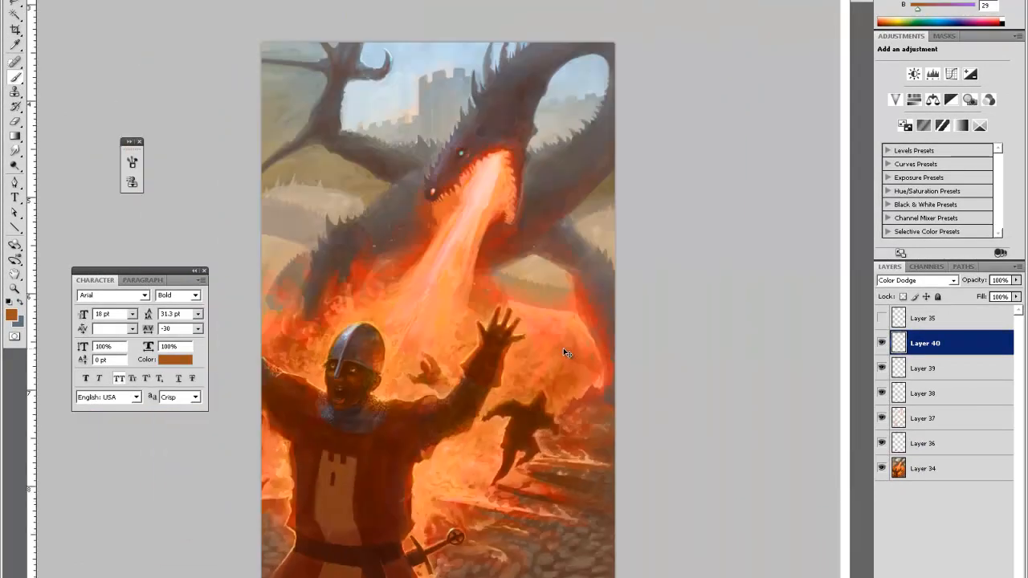
key(z)
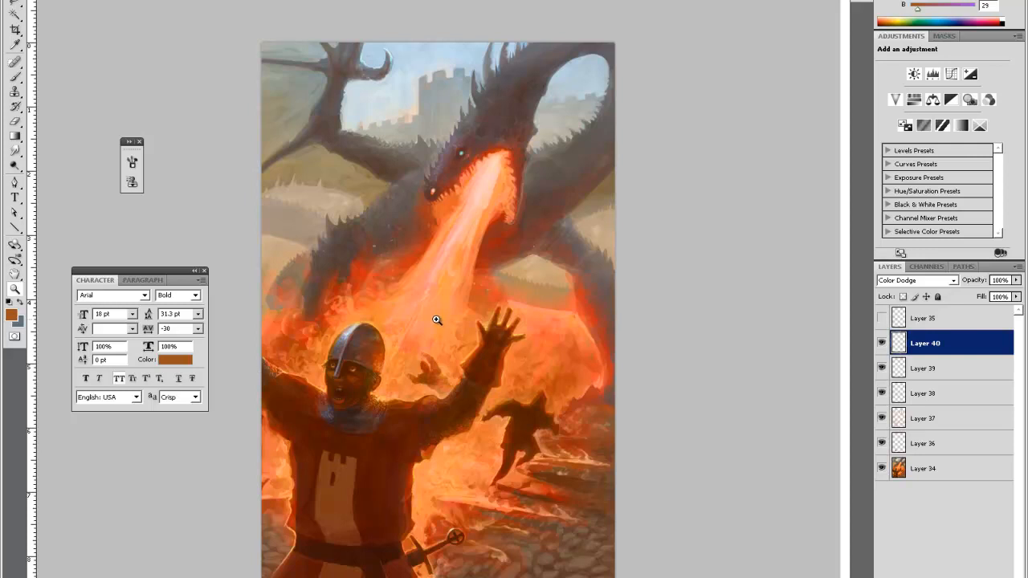
click(21, 301)
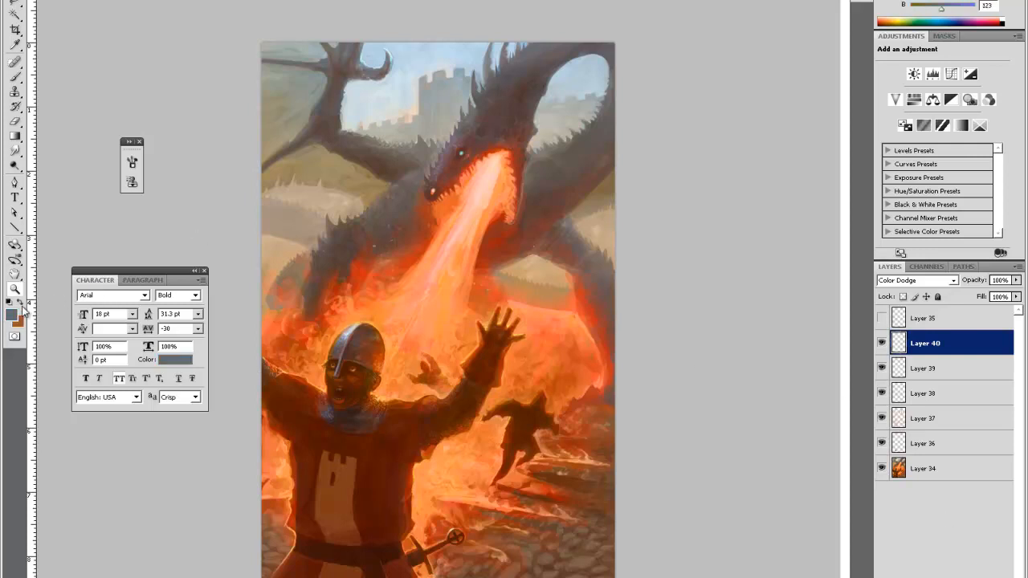
key(b)
right_click(330, 485)
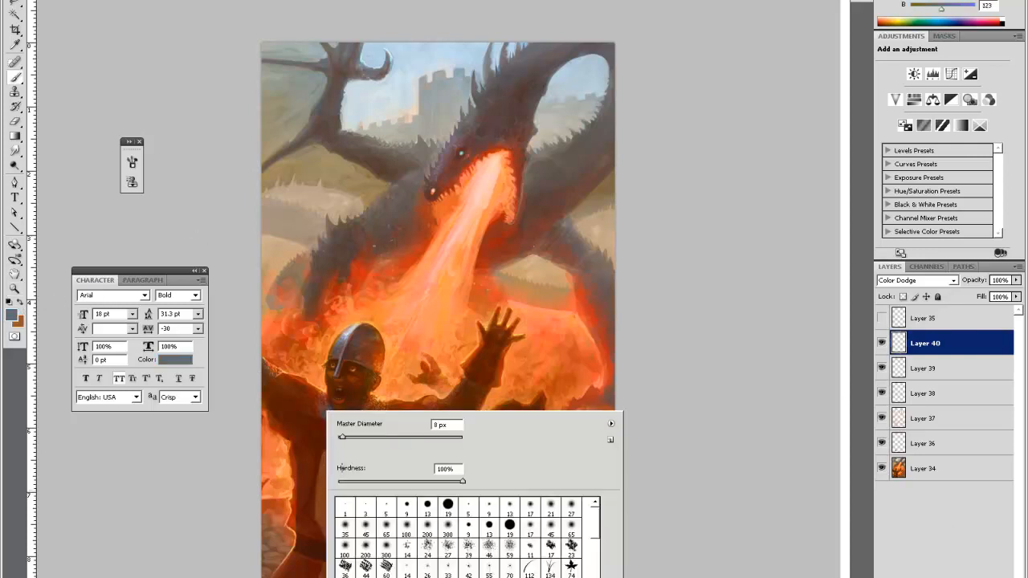
drag(310, 512, 361, 518)
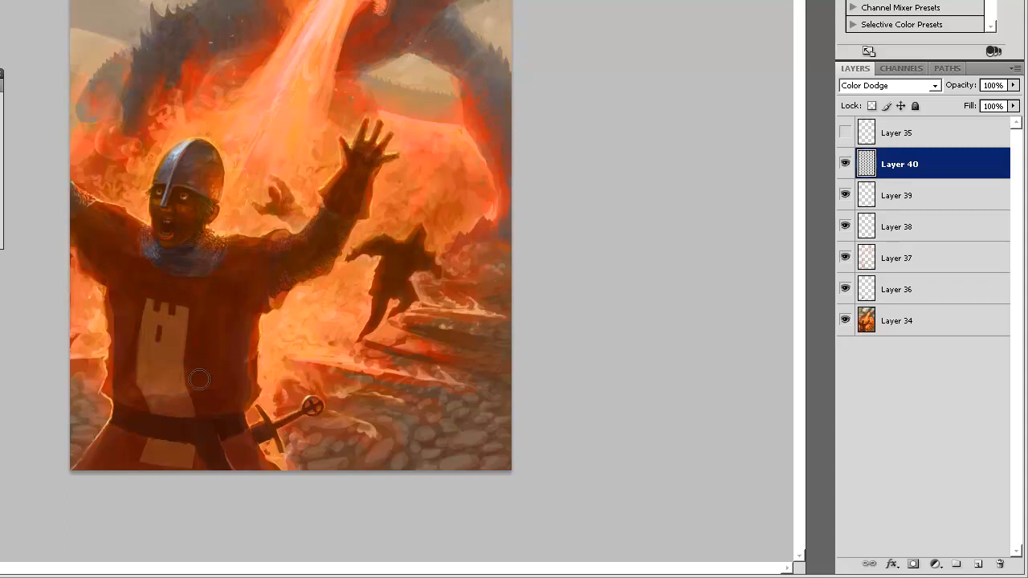
Refine the blue-grey highlights around the knight's chainmail collar and face, varying the brush size
key([)
key([)
drag(166, 265, 157, 256)
key(])
key(])
click(177, 210)
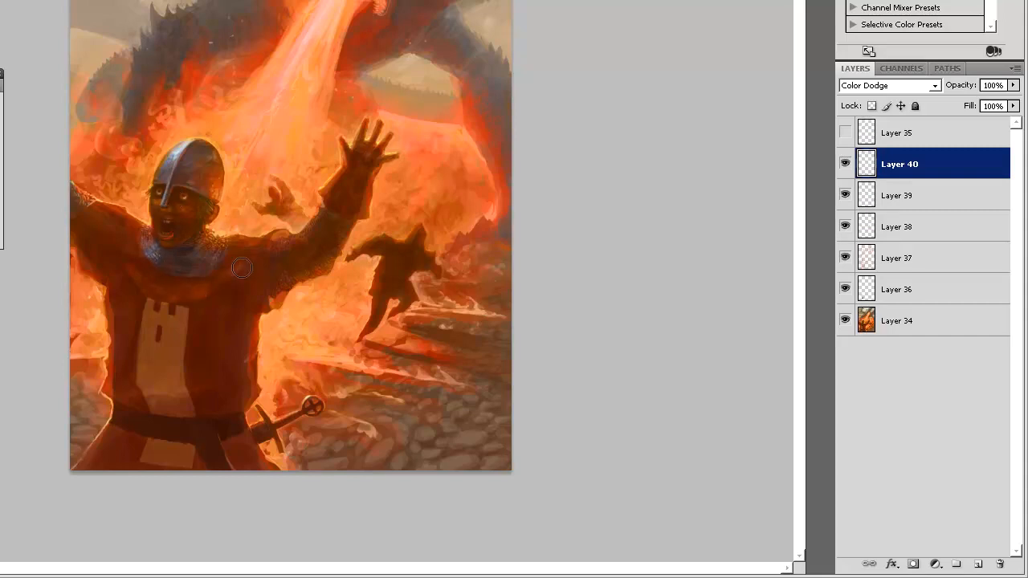
key([)
key([)
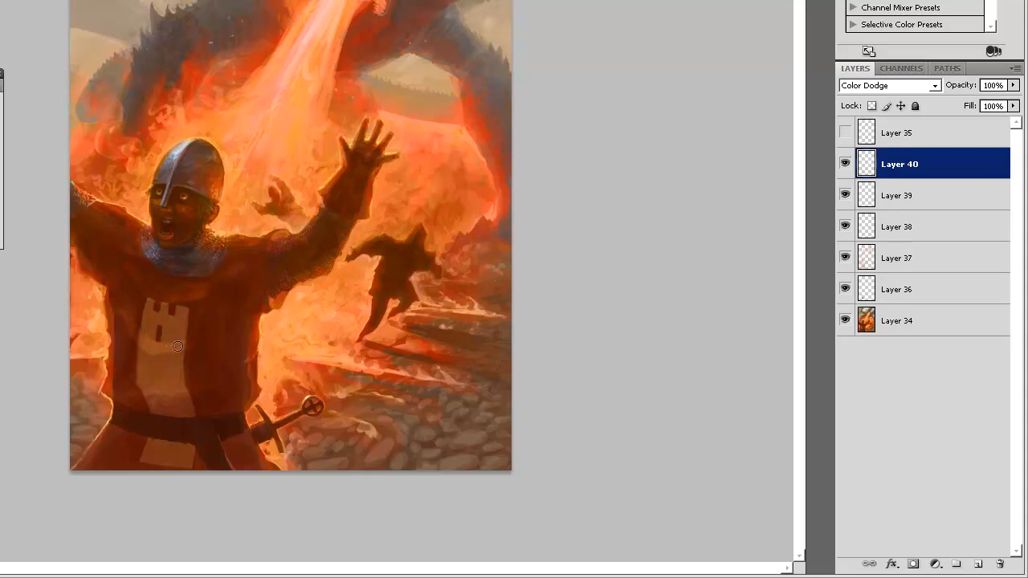
Compare the last highlight stroke, try another along the tunic's lower edge, and undo it
key(ctrl+z)
key(ctrl+z)
key(])
key(])
drag(90, 472, 113, 444)
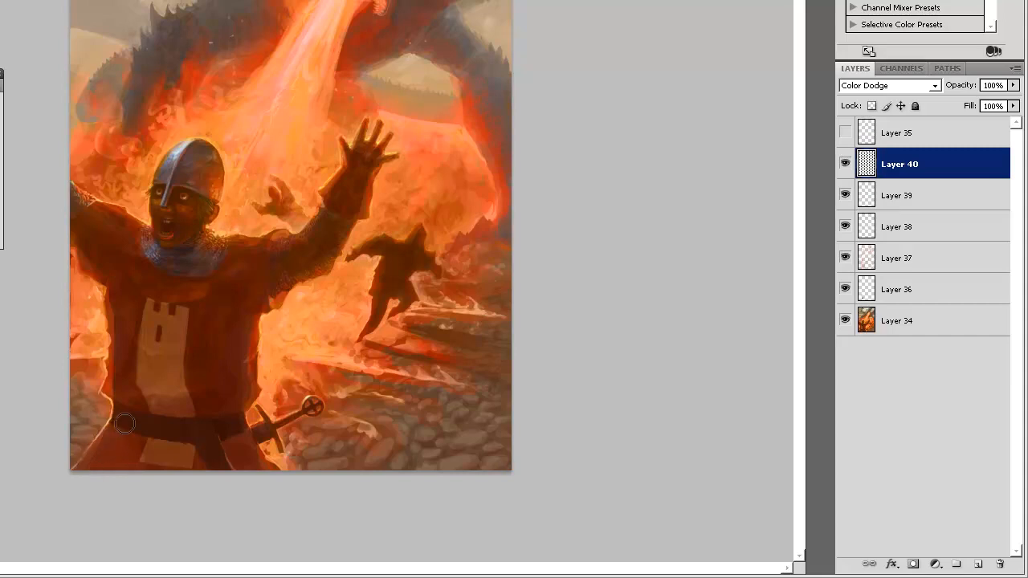
key(ctrl+z)
key(ctrl+z)
key(ctrl+z)
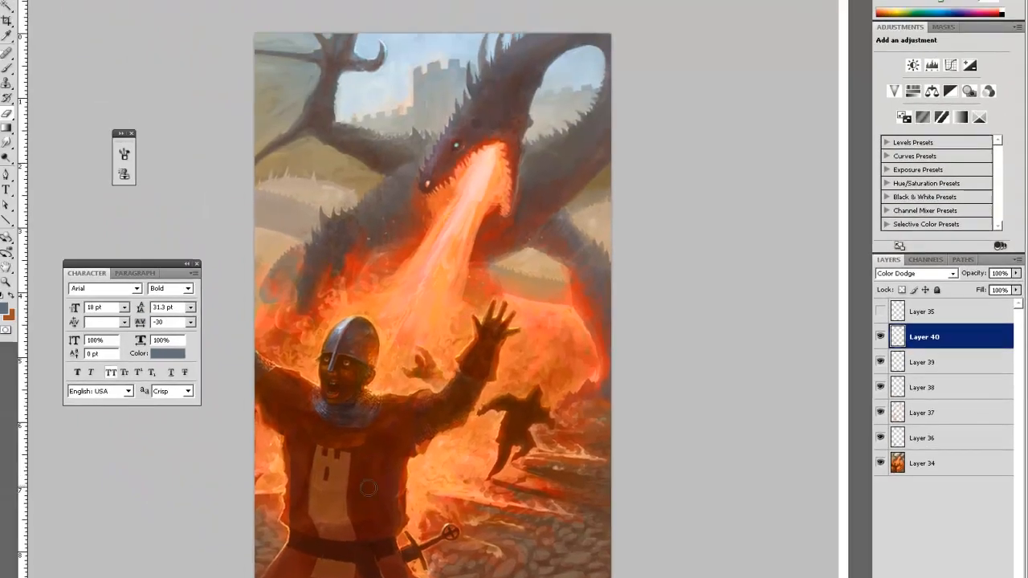
Try a highlight on the knight's lower tunic with an adjusted brush and undo it
right_click(247, 287)
click(273, 315)
key(Return)
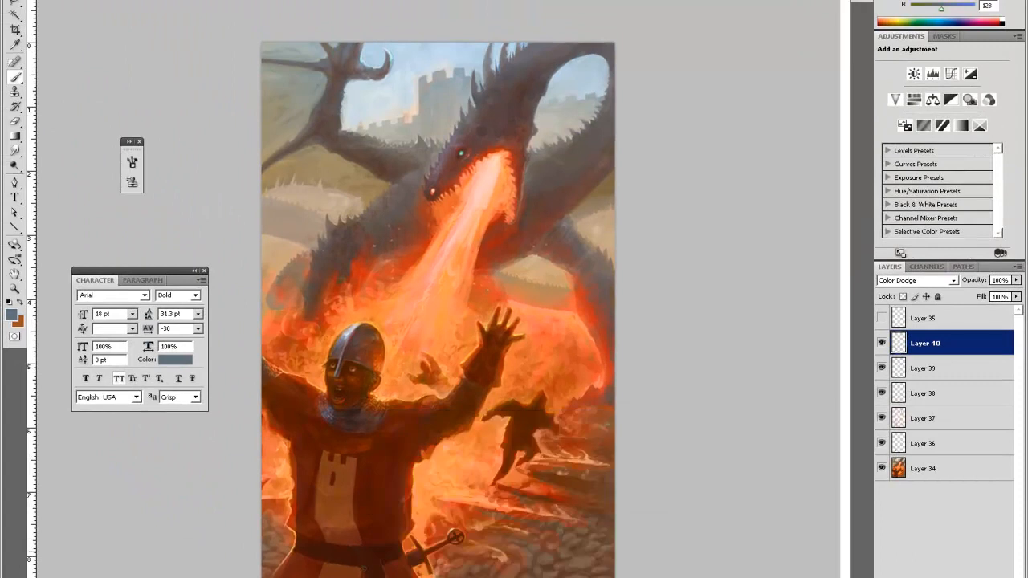
click(360, 555)
key(e)
key(ctrl+z)
key(ctrl+z)
key(ctrl+z)
Swap back to the orange foreground color and adjust the brush for fine detail on the dragon
key(z)
click(453, 75)
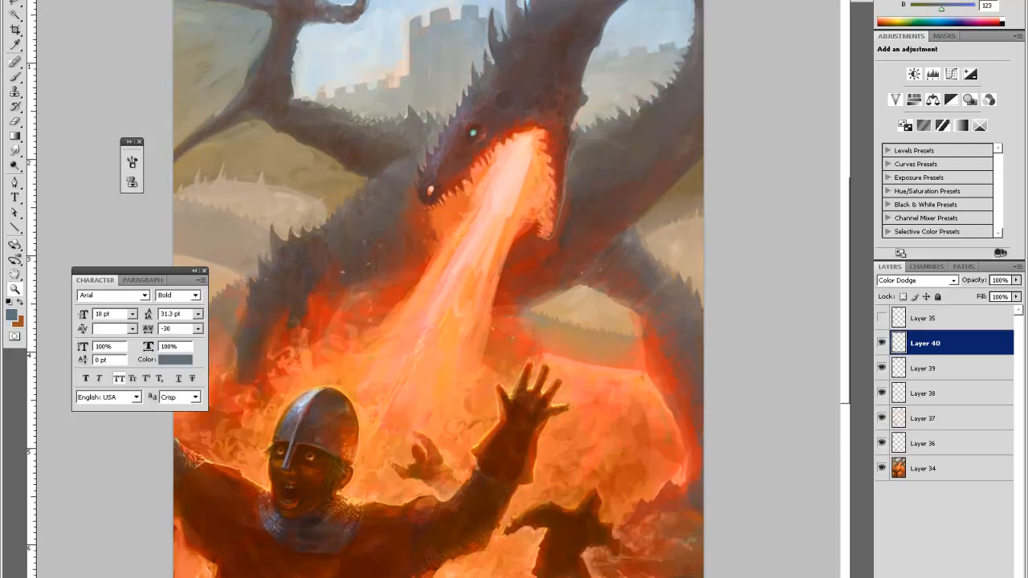
key(x)
key(b)
right_click(530, 193)
drag(530, 193, 507, 167)
key(Return)
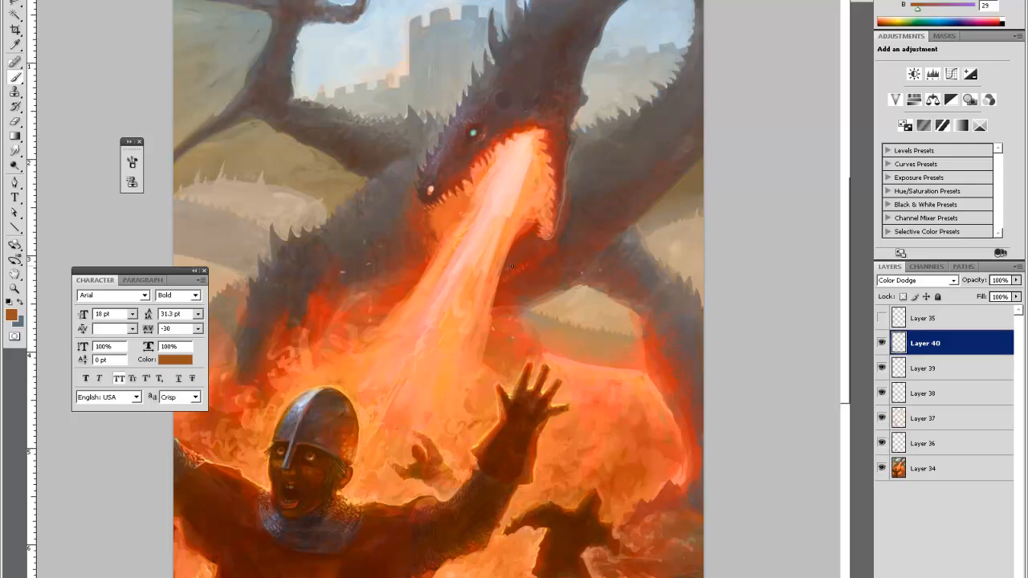
Paint small orange scale highlights on the dragon's chest beside the fire breath and soften them with the eraser
drag(512, 265, 508, 257)
drag(514, 283, 522, 278)
drag(510, 294, 532, 285)
drag(507, 305, 514, 301)
key(e)
drag(526, 305, 552, 293)
key(b)
key(e)
key(b)
key(e)
key(b)
Dab orange scale highlights onto the dragon's leg behind the raised hand and soften them with the eraser
click(668, 362)
click(668, 373)
key(e)
key(space)
Paint glowing scale highlights on the dragon's body on the near side of the fire breath and soften them
key(b)
drag(345, 281, 355, 285)
click(393, 282)
click(394, 280)
drag(405, 278, 405, 271)
key(e)
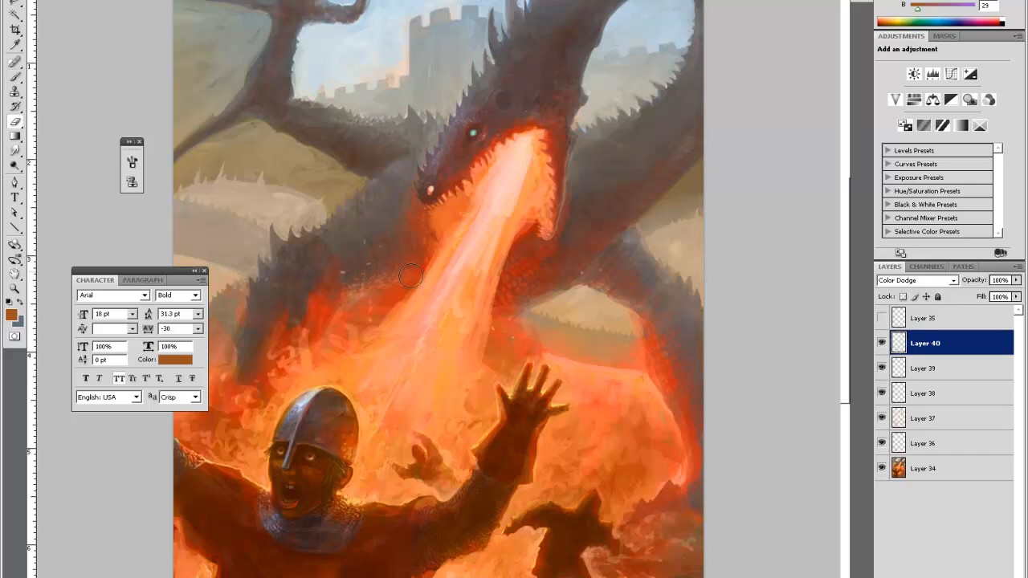
Add another row of orange scale highlights on the dragon's chest below the jaw and soften it
key(b)
mouse_move(495, 296)
mouse_down()
mouse_move(499, 308)
mouse_move(538, 296)
mouse_up()
key(e)
Adjust the brush, then paint and soften orange scale highlights on the dragon's foreleg above the knight's helmet
key(space)
drag(605, 347, 693, 288)
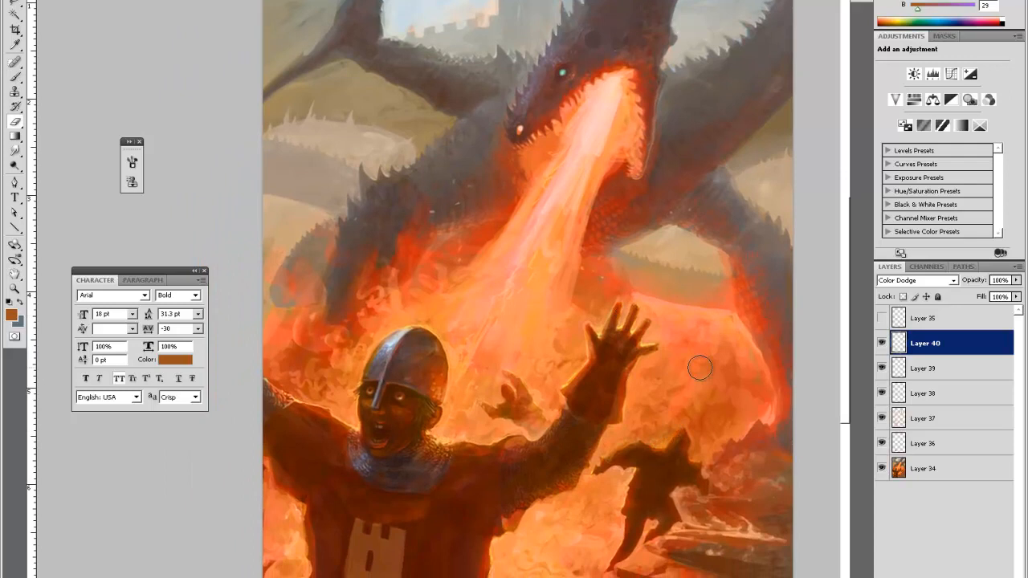
drag(637, 354, 727, 406)
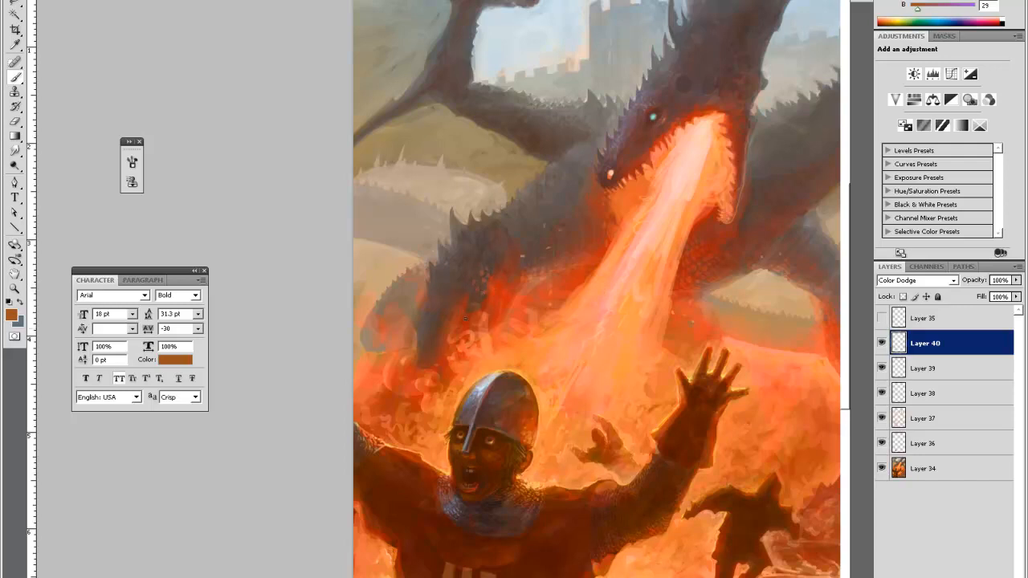
right_click(459, 353)
key(Return)
key(e)
key(b)
key(e)
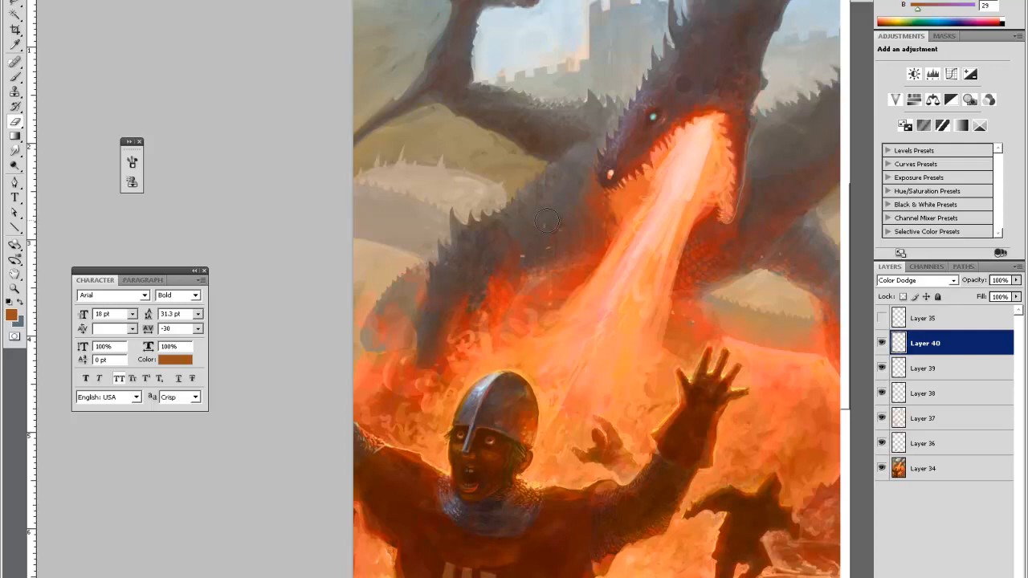
Paint small orange scale highlights on the dragon's limb below the castle wall and soften them with the eraser
key(ctrl+minus)
key(ctrl+minus)
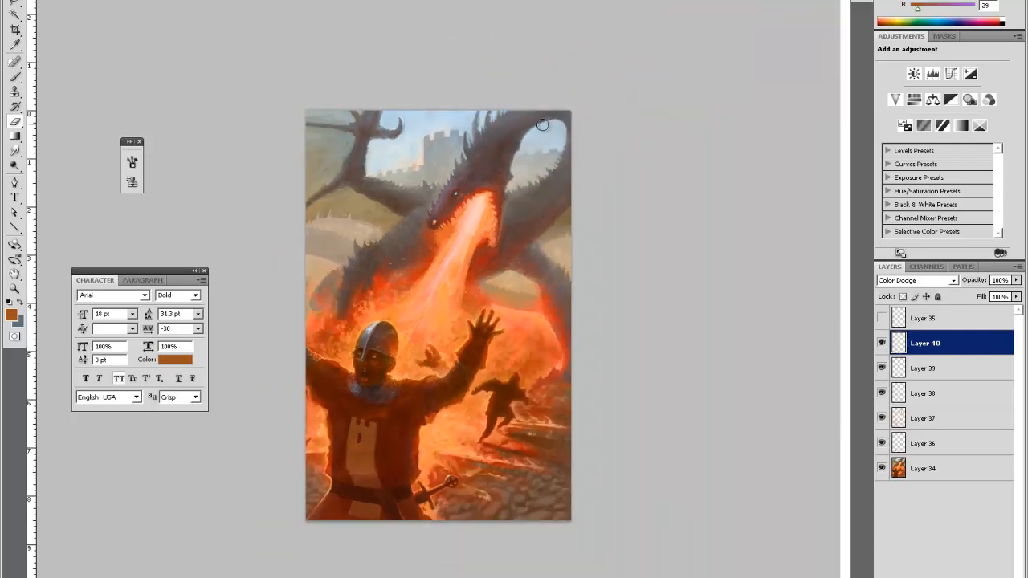
key(z)
click(442, 143)
click(400, 144)
click(427, 136)
key(space)
mouse_move(399, 359)
mouse_down()
mouse_move(487, 443)
mouse_move(542, 528)
mouse_up()
key(b)
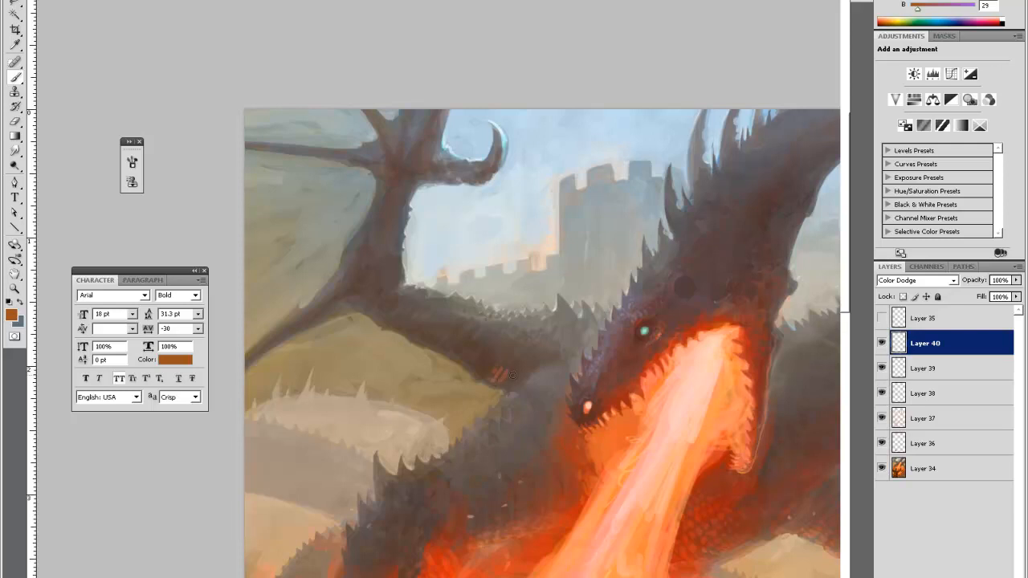
key(e)
key(b)
Brush a warm orange glow onto the dragon's head above the mouth and soften it with the eraser
drag(761, 393, 582, 389)
drag(497, 325, 546, 306)
key(e)
key(b)
right_click(531, 240)
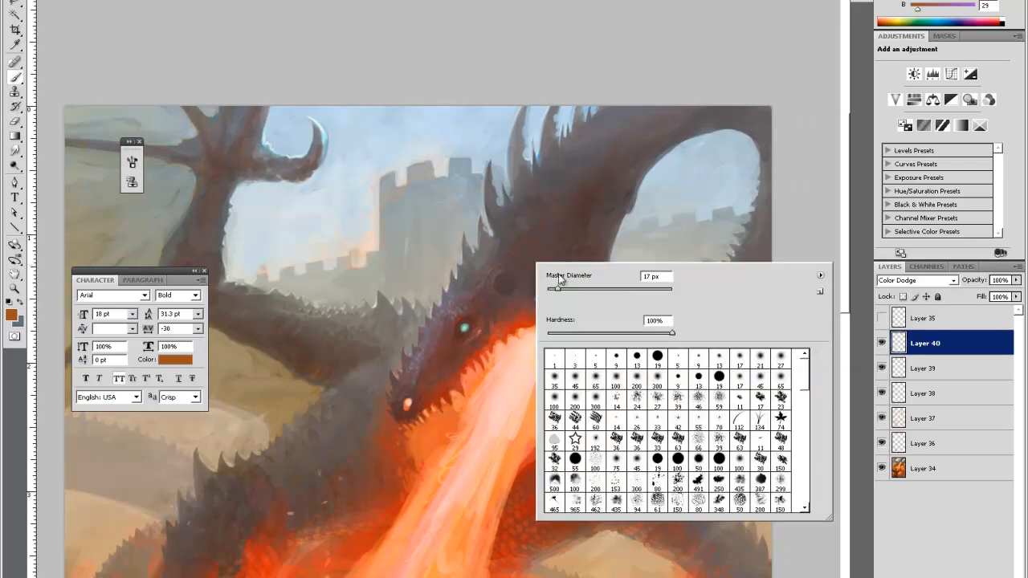
key(Escape)
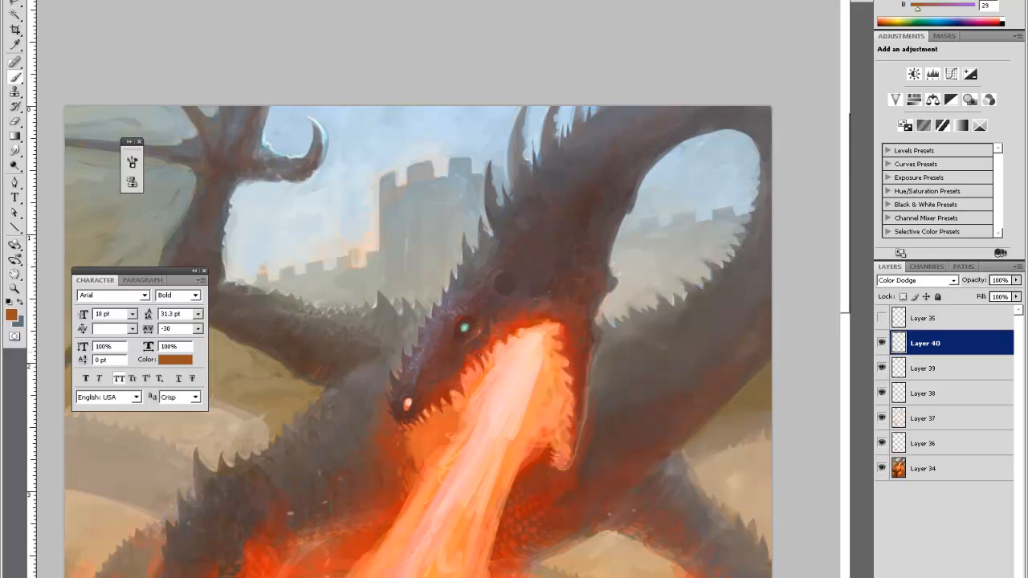
Paint small orange highlights along the dragon's upper jaw below the eye and soften them with the eraser
click(472, 344)
click(472, 343)
drag(470, 343, 478, 332)
key(e)
key(b)
key(e)
key(b)
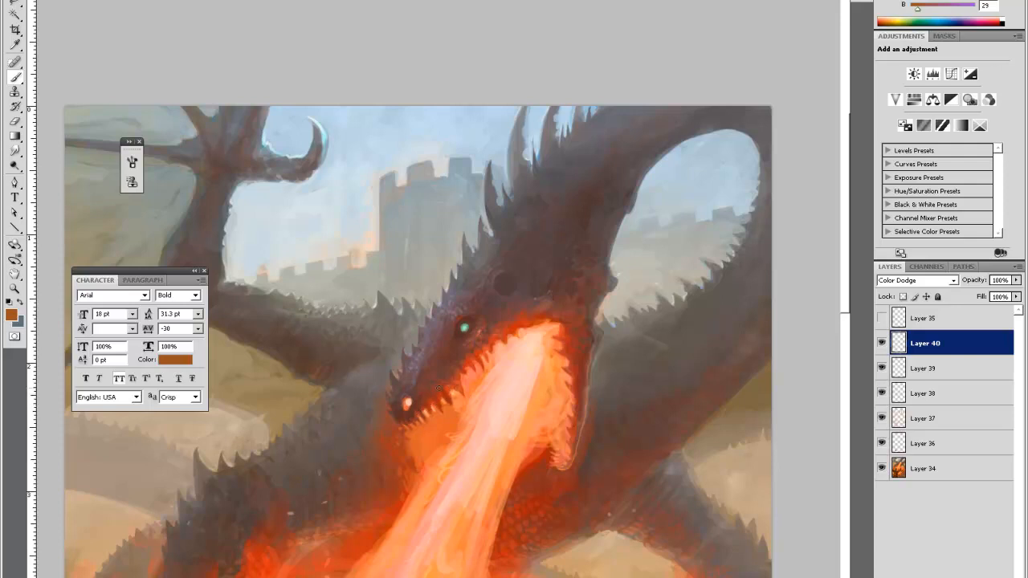
Build up orange highlights on the dragon's snout and brow, alternating between painting and erasing
key(e)
key(b)
key(e)
key(b)
key(e)
key(b)
key(e)
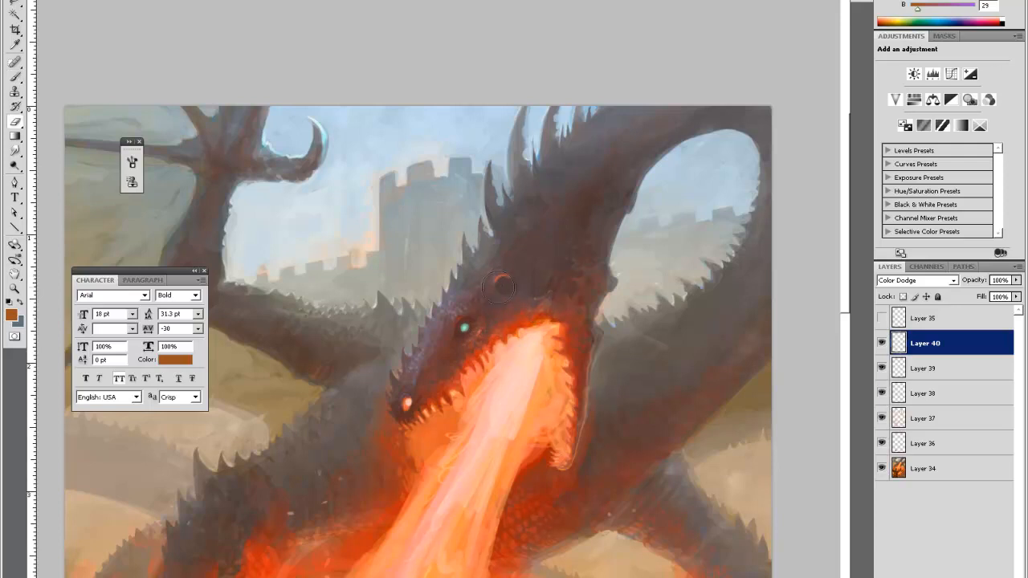
key(b)
key(e)
key(ctrl+0)
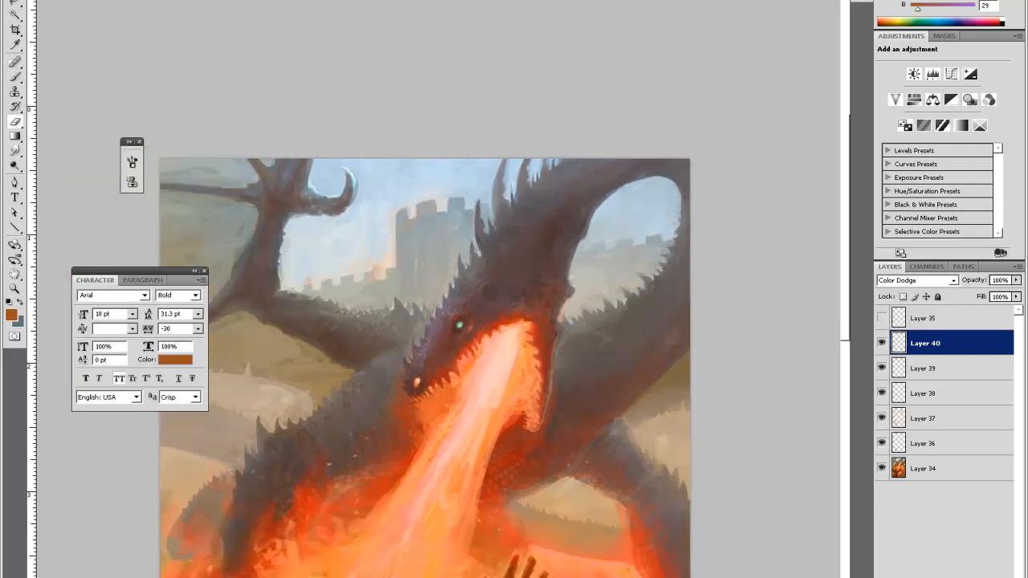
Add a new layer above Layer 40 and set its blend mode to Color Dodge
key(z)
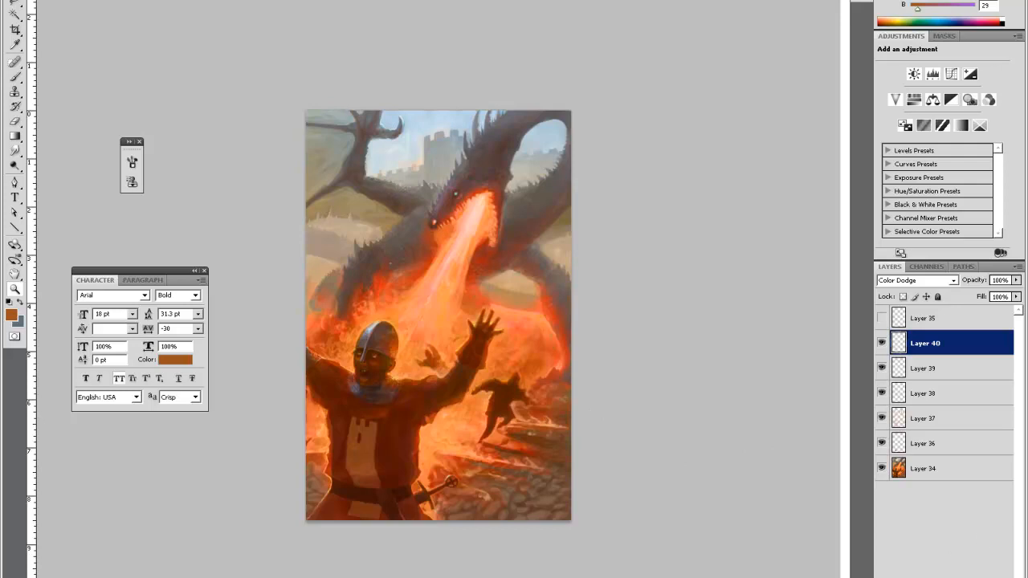
click(930, 281)
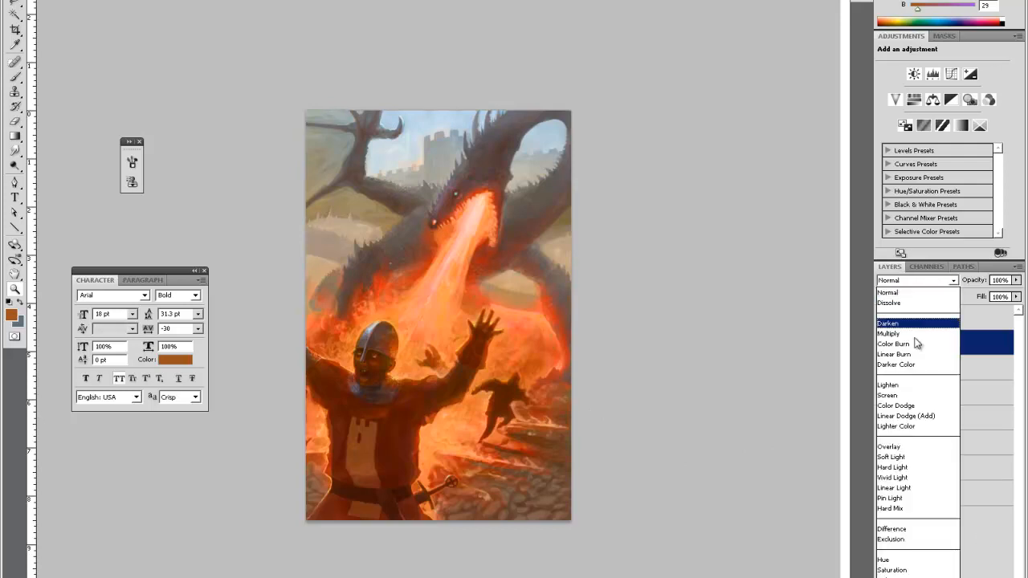
click(903, 409)
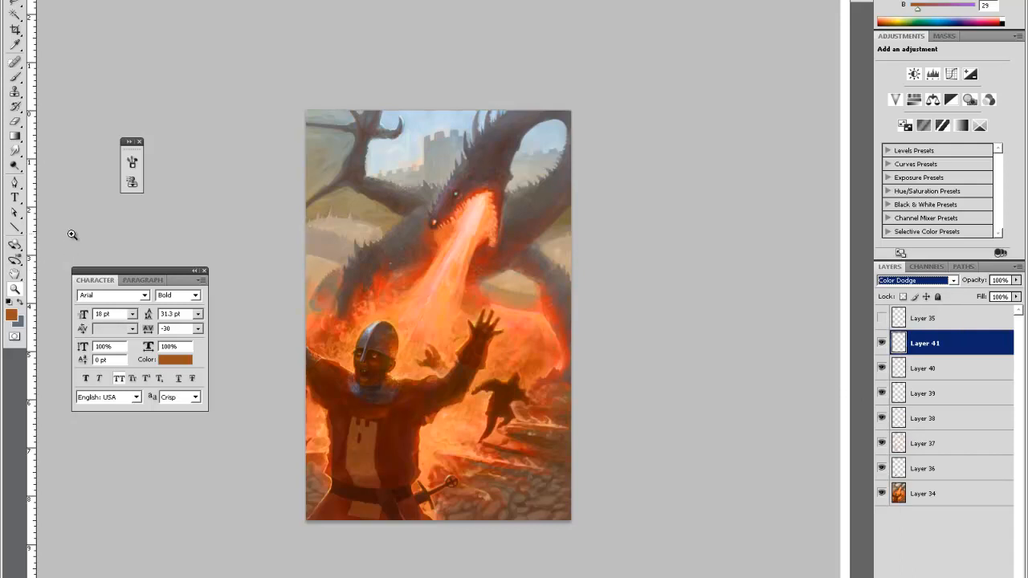
Set the foreground colour to orange #ba6d12 and brush a glow down the dragon's fire stream to the knight's shoulder
click(12, 314)
drag(691, 475, 692, 468)
click(662, 385)
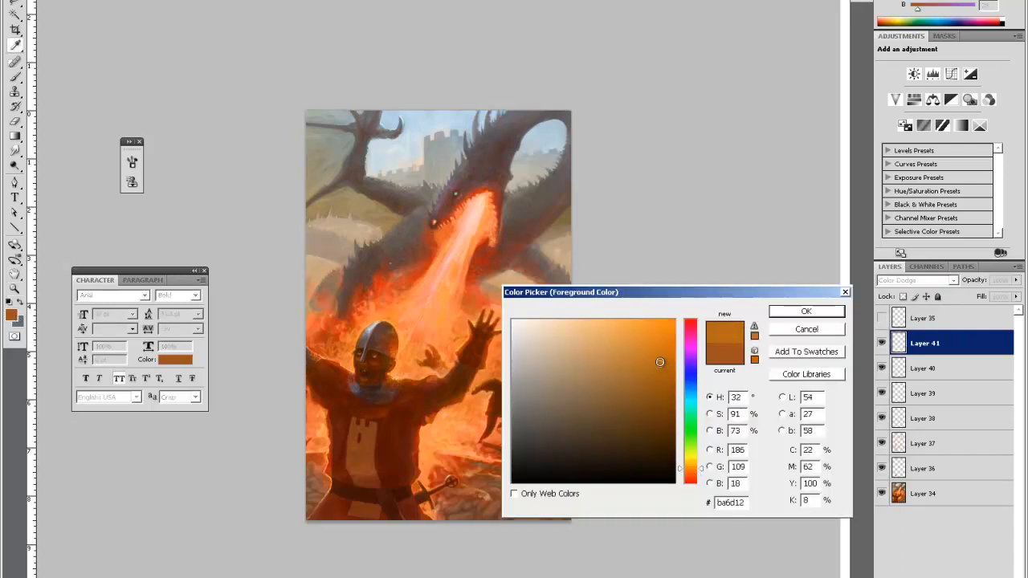
key(Return)
right_click(441, 291)
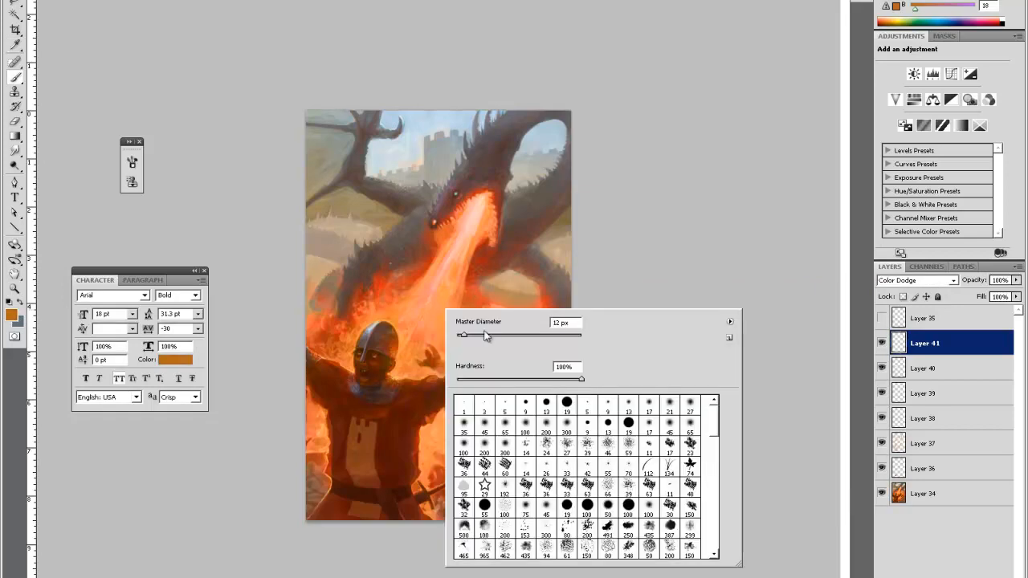
mouse_move(401, 298)
mouse_down()
mouse_move(425, 316)
mouse_move(442, 259)
mouse_up()
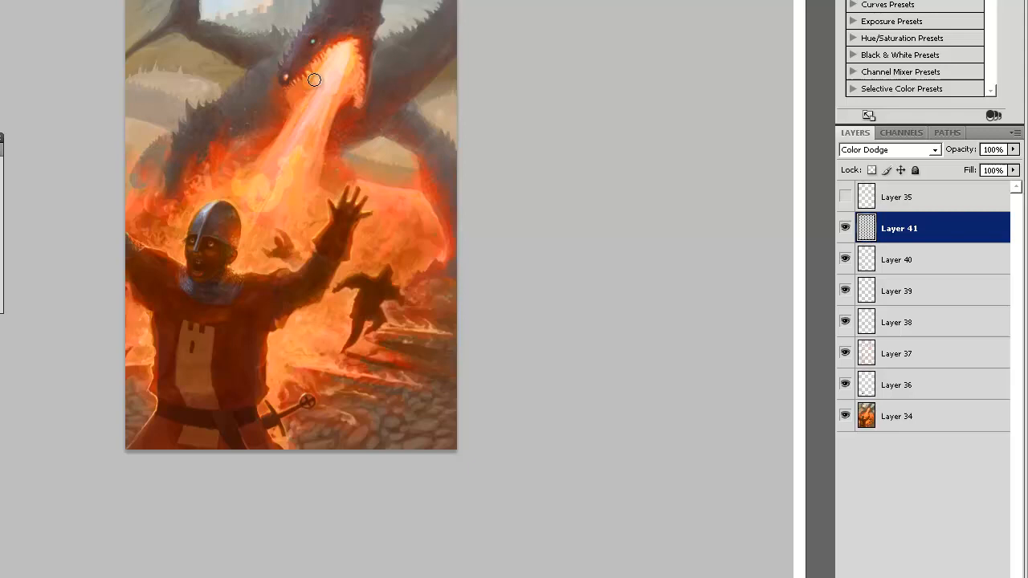
mouse_move(314, 80)
mouse_down()
mouse_move(345, 66)
mouse_move(355, 91)
mouse_move(328, 100)
mouse_move(286, 158)
mouse_move(282, 182)
mouse_move(293, 177)
mouse_move(278, 209)
mouse_move(317, 93)
mouse_move(293, 102)
mouse_move(258, 163)
mouse_move(272, 124)
mouse_move(261, 164)
mouse_move(292, 96)
mouse_move(274, 158)
mouse_move(303, 164)
mouse_move(338, 63)
mouse_move(295, 166)
mouse_move(260, 220)
mouse_move(245, 216)
mouse_move(241, 254)
mouse_move(268, 177)
mouse_move(237, 213)
mouse_move(245, 262)
mouse_move(230, 267)
mouse_move(239, 254)
mouse_move(231, 275)
mouse_move(273, 270)
mouse_move(244, 284)
mouse_up()
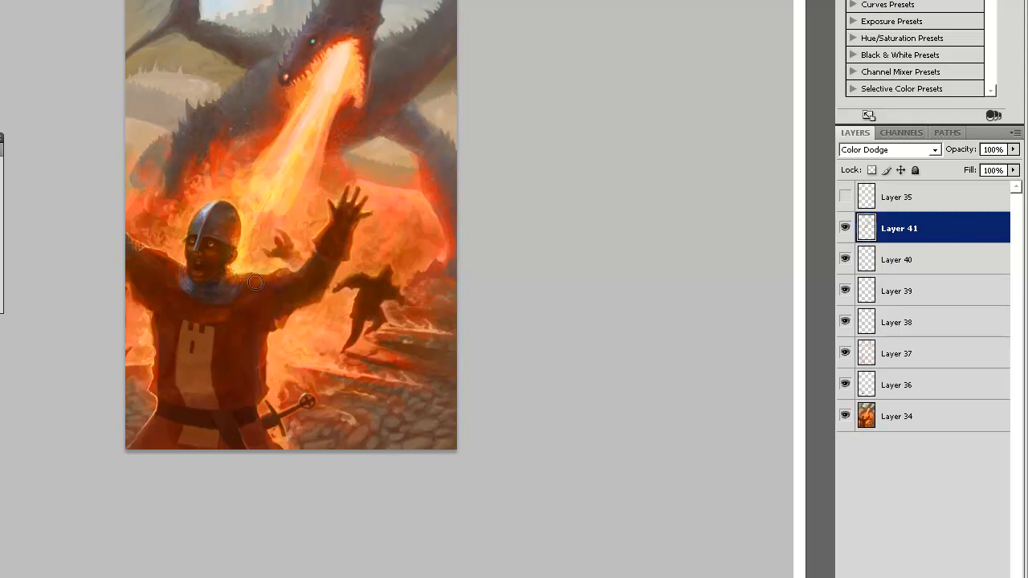
drag(254, 191, 259, 176)
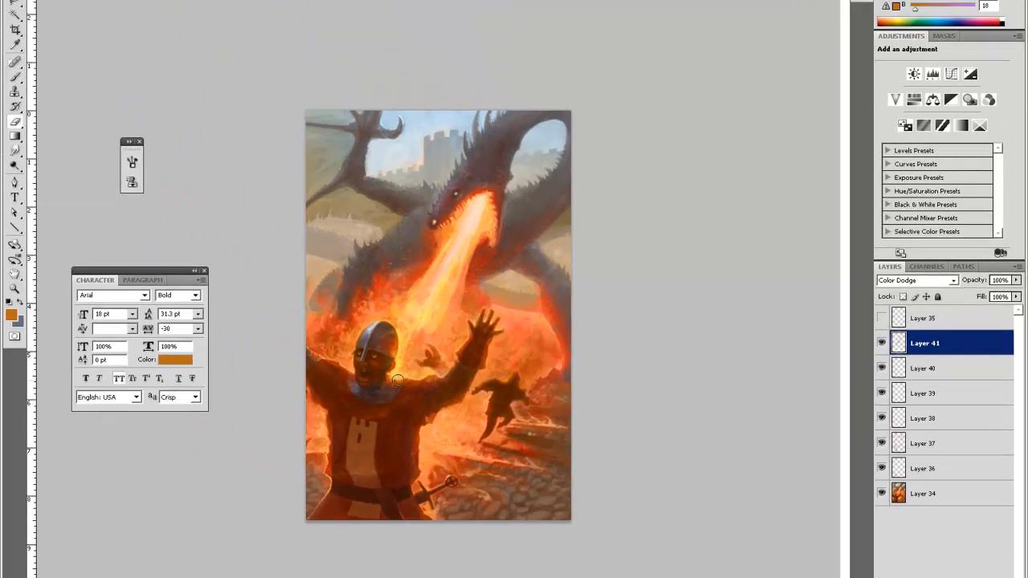
Paint orange highlights into the flames between the knight's helmet and raised arm and soften them with the eraser
key(b)
drag(422, 376, 449, 369)
key(e)
key(b)
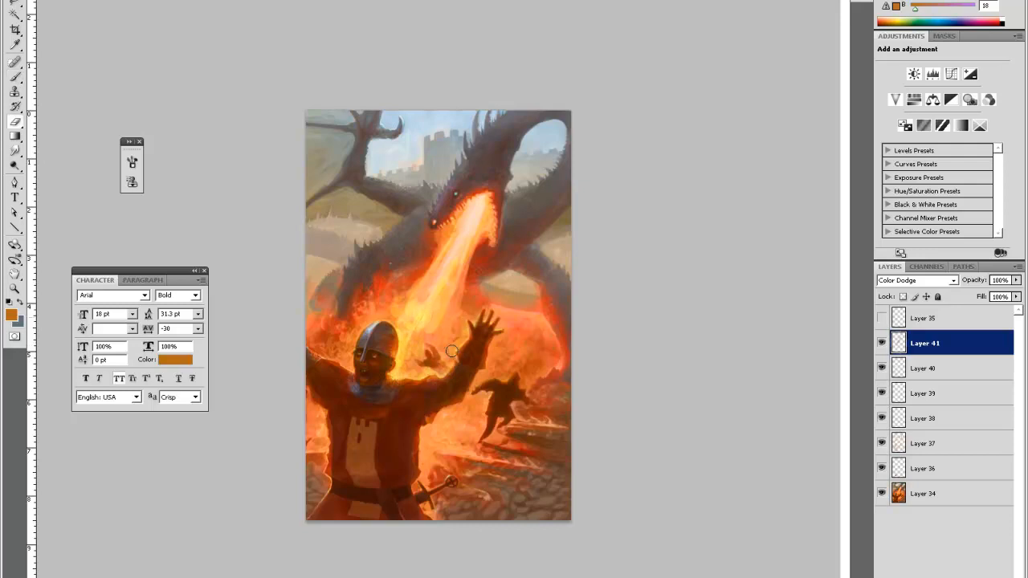
key(e)
key(b)
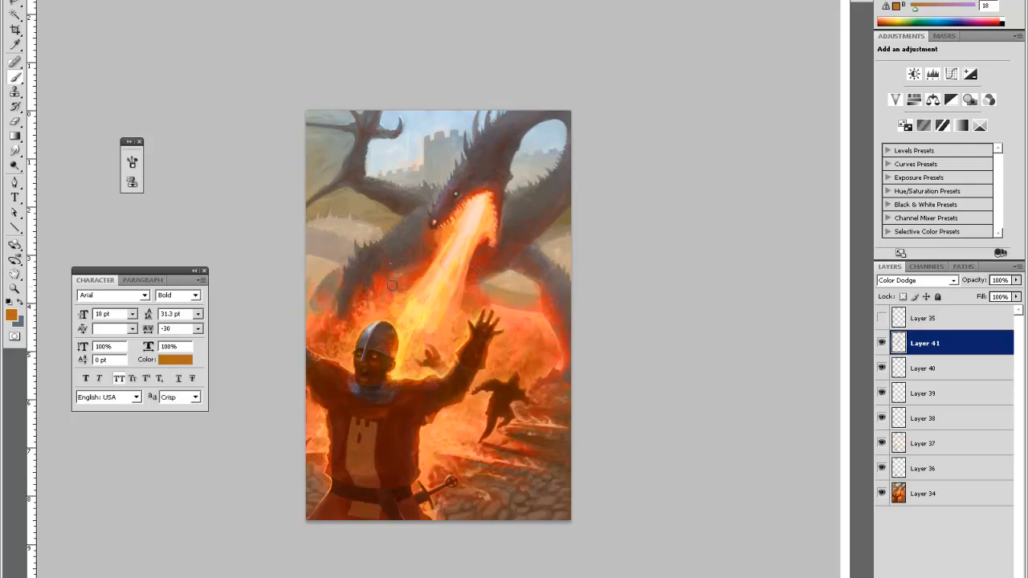
Build up glowing highlights in the flames above the knight's helmet, alternating between painting and erasing
key(e)
key(b)
key(e)
key(b)
key(e)
key(b)
key(e)
drag(362, 314, 393, 304)
key(b)
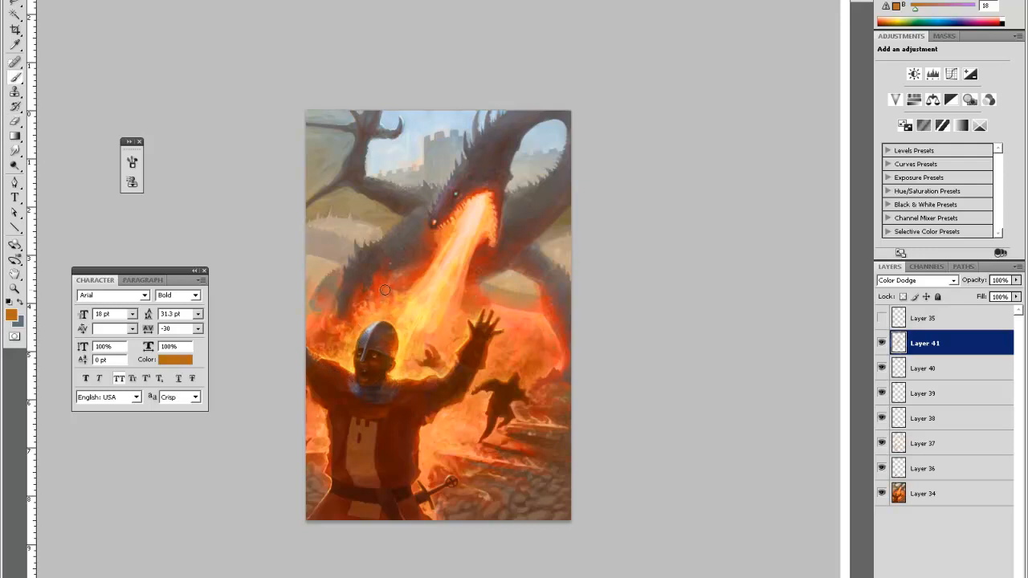
key(e)
key(b)
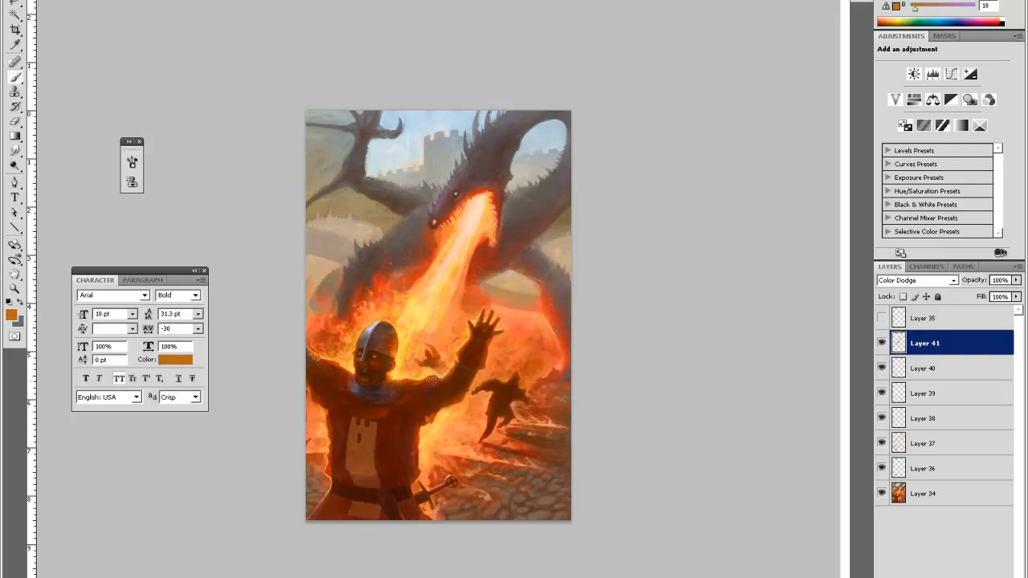
Refine the orange glow along the knight's raised forearm with the eraser and brush
key(e)
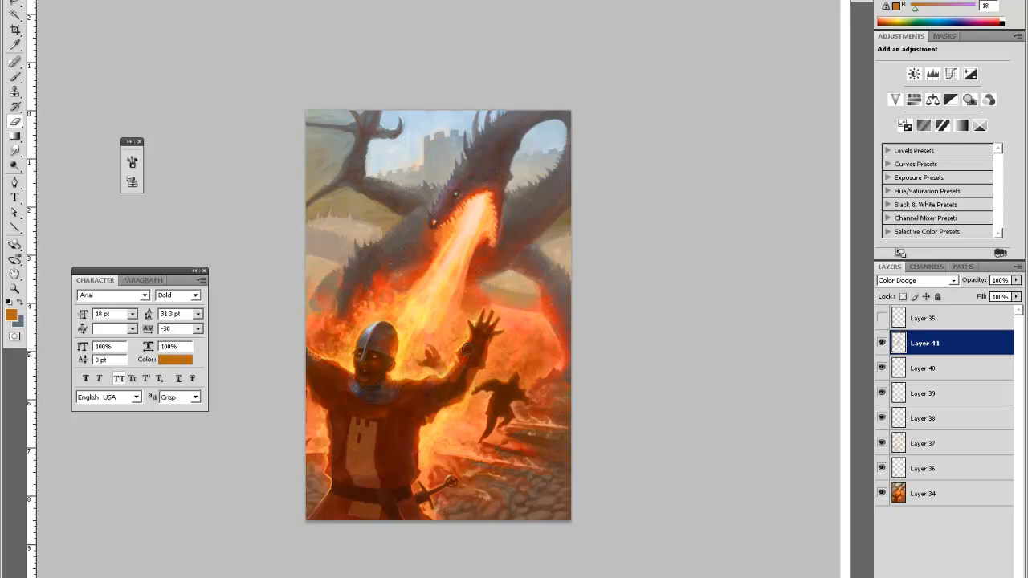
key(b)
key(e)
key(b)
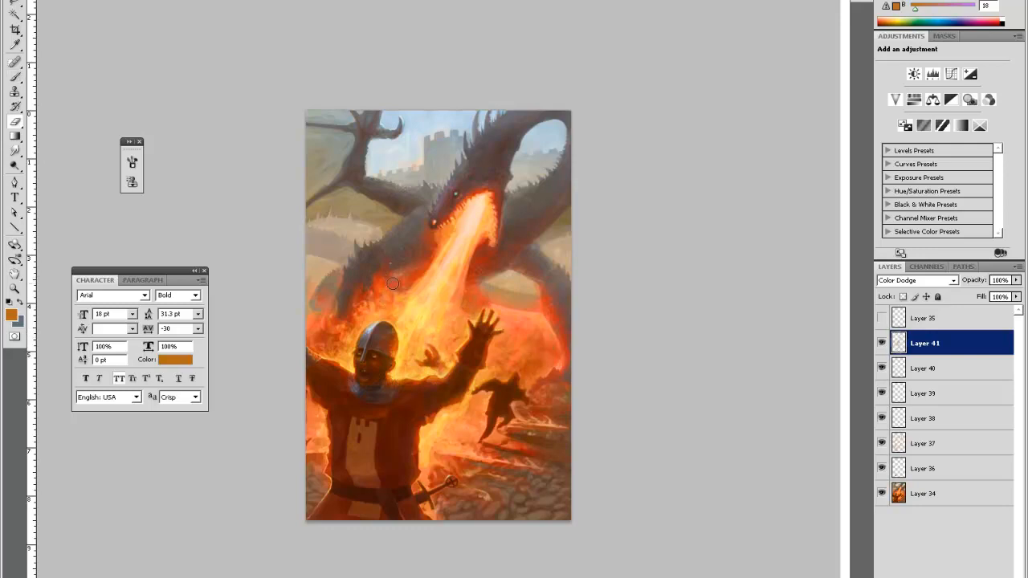
Touch up the upper edge of the flames below the dragon's body, alternating between painting and erasing
key(e)
key(b)
key(e)
key(b)
key(e)
key(b)
key(e)
Brush an orange glow into the fire left of the knight's tunic and soften it with the eraser
key(b)
key(e)
key(b)
mouse_move(325, 408)
mouse_down()
mouse_move(310, 430)
mouse_move(326, 450)
mouse_move(306, 452)
mouse_move(316, 468)
mouse_up()
key(e)
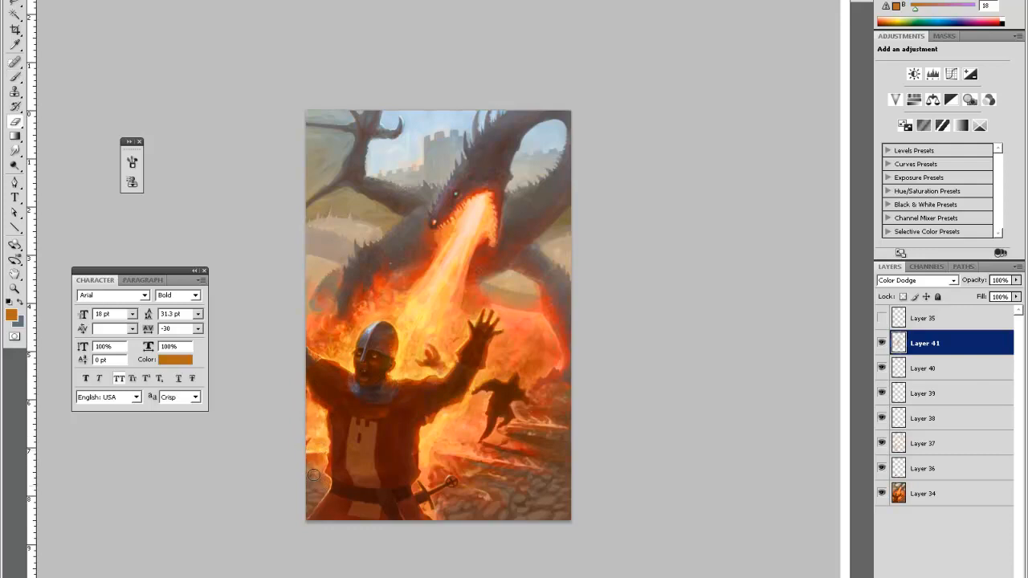
key(b)
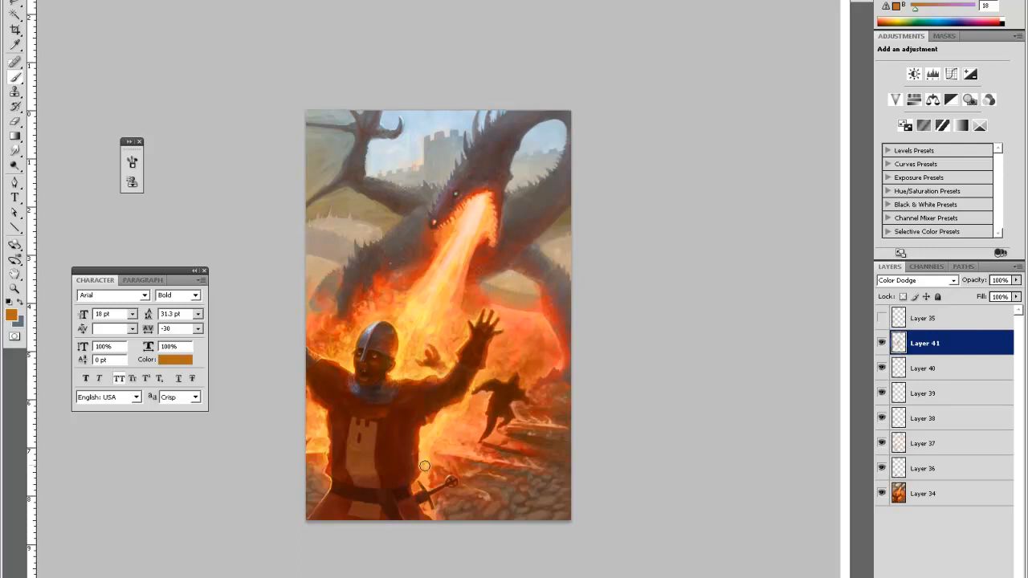
Paint bright orange streaks across the burning ground right of the knight and soften them with the eraser
key(e)
key(b)
drag(430, 446, 525, 460)
mouse_move(442, 443)
mouse_down()
mouse_move(461, 447)
mouse_move(468, 436)
mouse_move(512, 460)
mouse_up()
key(e)
key(b)
mouse_move(448, 424)
mouse_down()
mouse_move(470, 438)
mouse_move(482, 417)
mouse_move(496, 443)
mouse_up()
key(e)
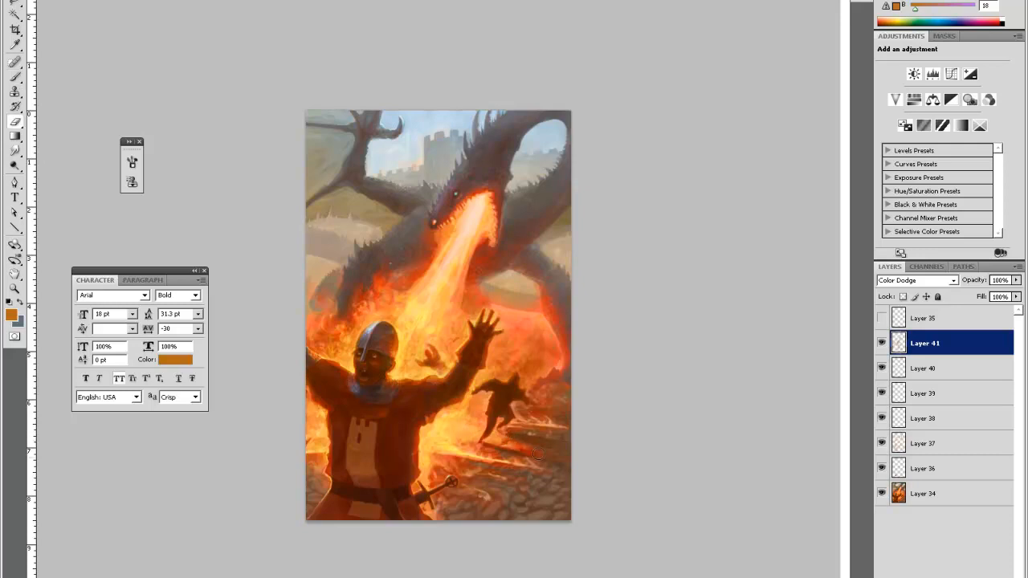
Build up orange highlights in the flames around the fleeing figure and the knight's raised hand, alternating between painting and erasing
key(b)
key(e)
key(b)
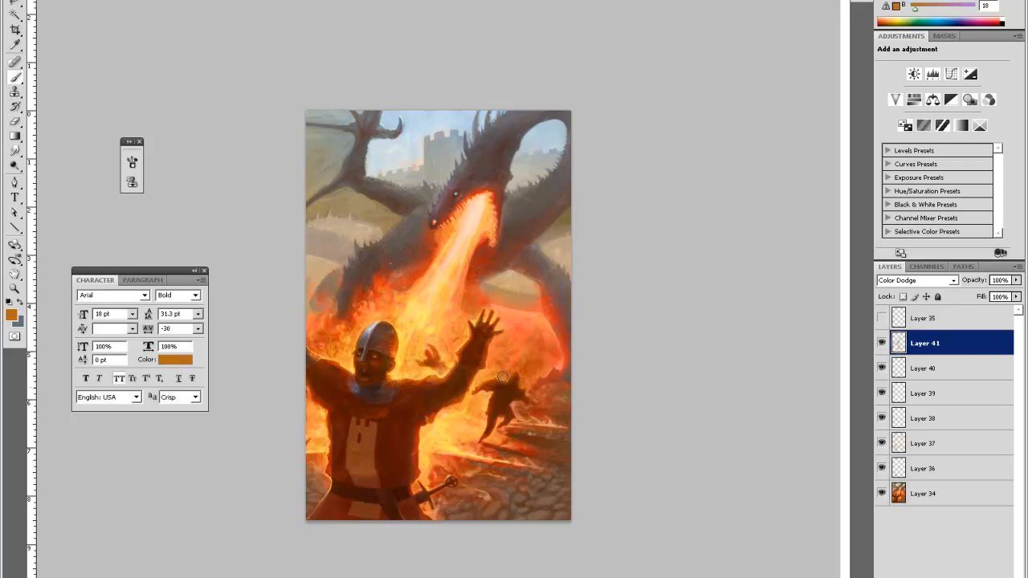
key(e)
key(b)
key(e)
key(b)
key(e)
key(b)
key(e)
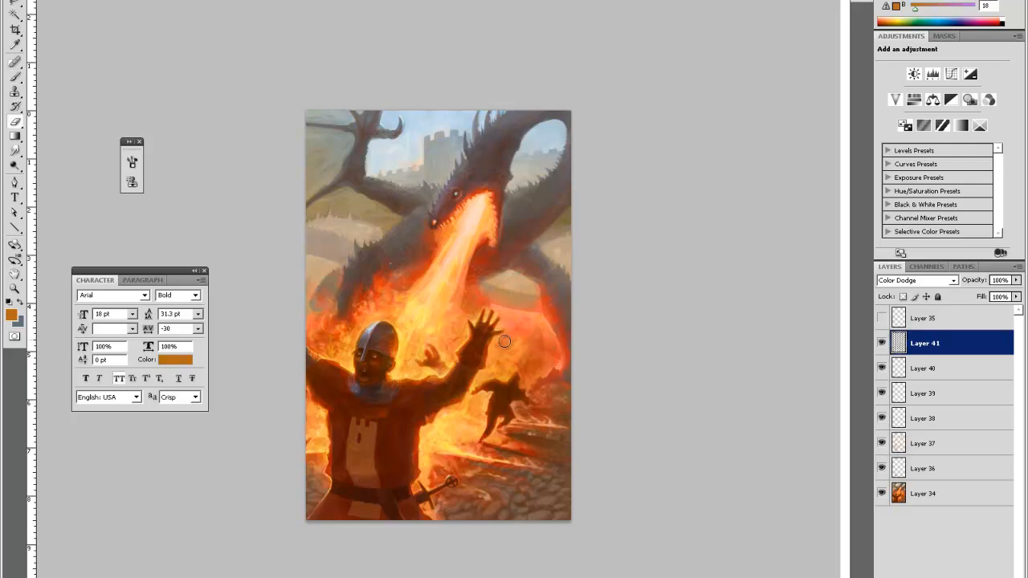
Add firelight along the right side of the fleeing figure and soften it with the eraser
key(b)
key(e)
key(b)
key(e)
key(b)
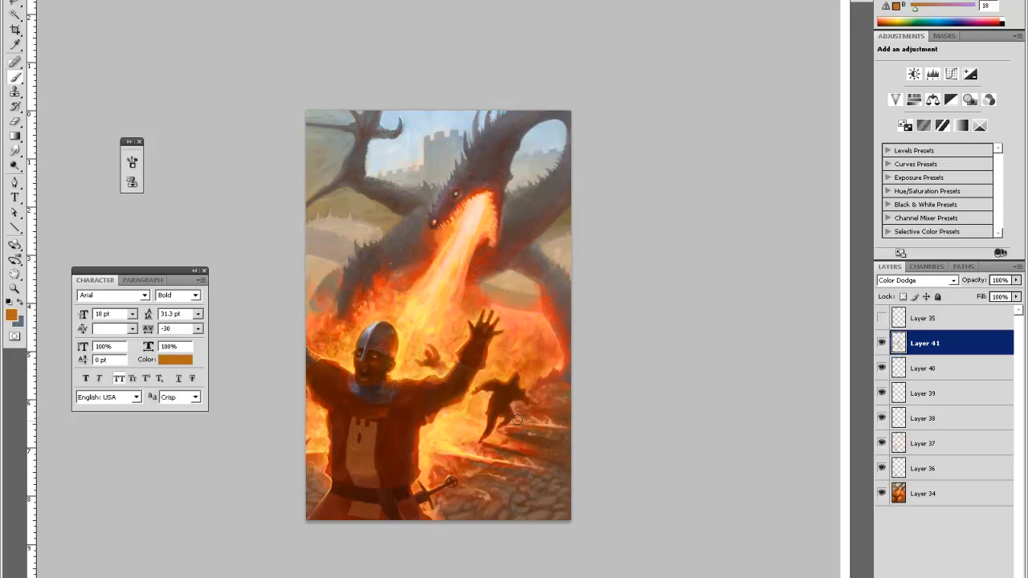
key(e)
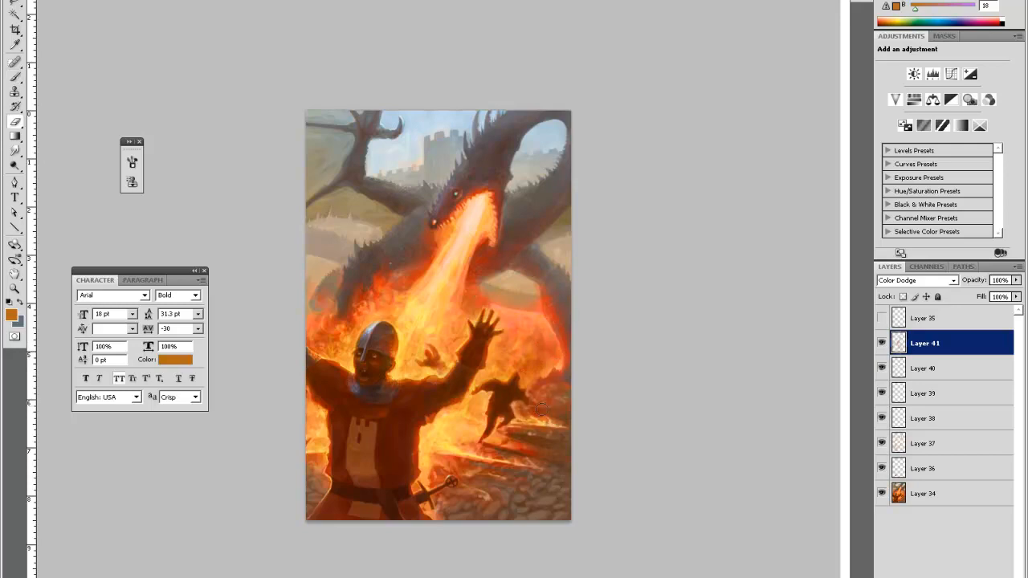
Paint orange highlights around the fleeing figure's legs and trim them with the eraser
key(b)
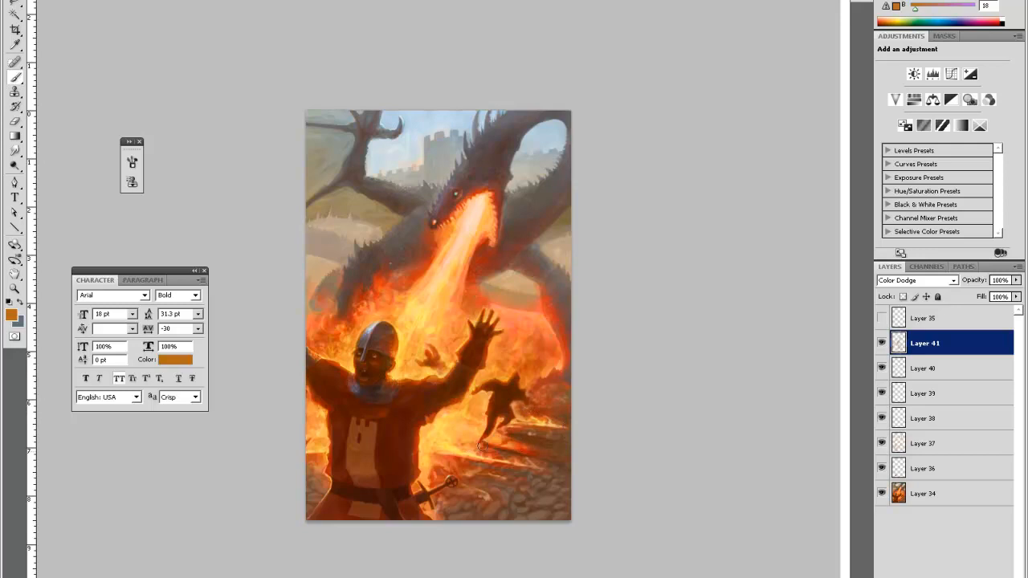
key(e)
key(b)
key(e)
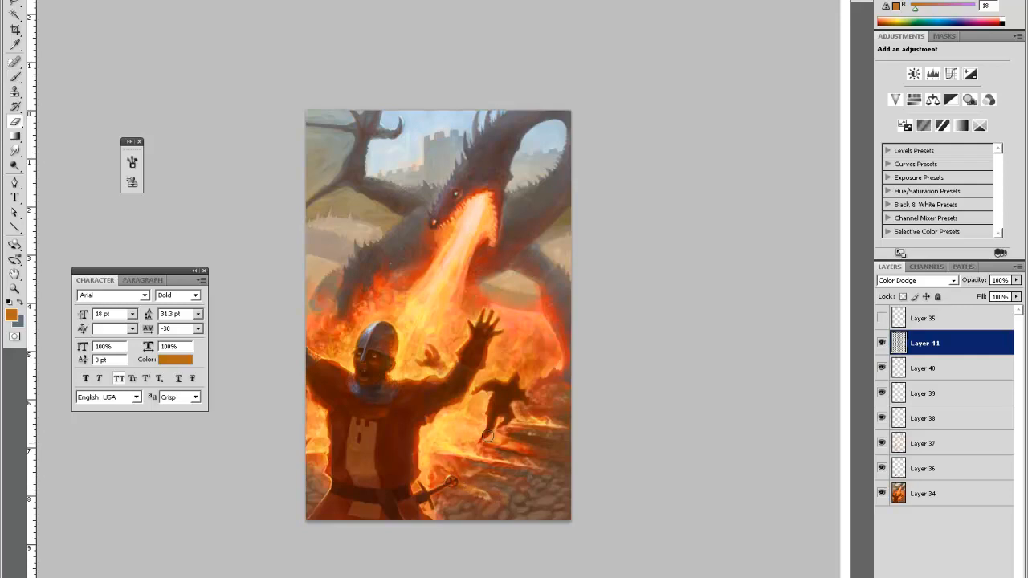
Brush a glow into the flames above the knight's raised hand and soften it with the eraser
key(b)
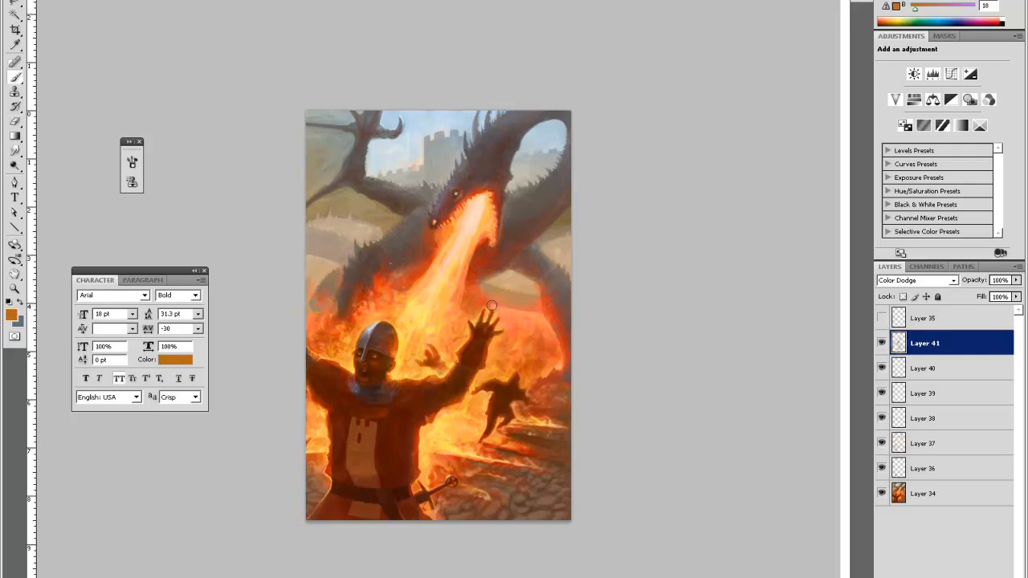
key(e)
key(b)
key(e)
Shift the foreground colour to a redder orange and brush it into the fire stream near the dragon's mouth
click(11, 314)
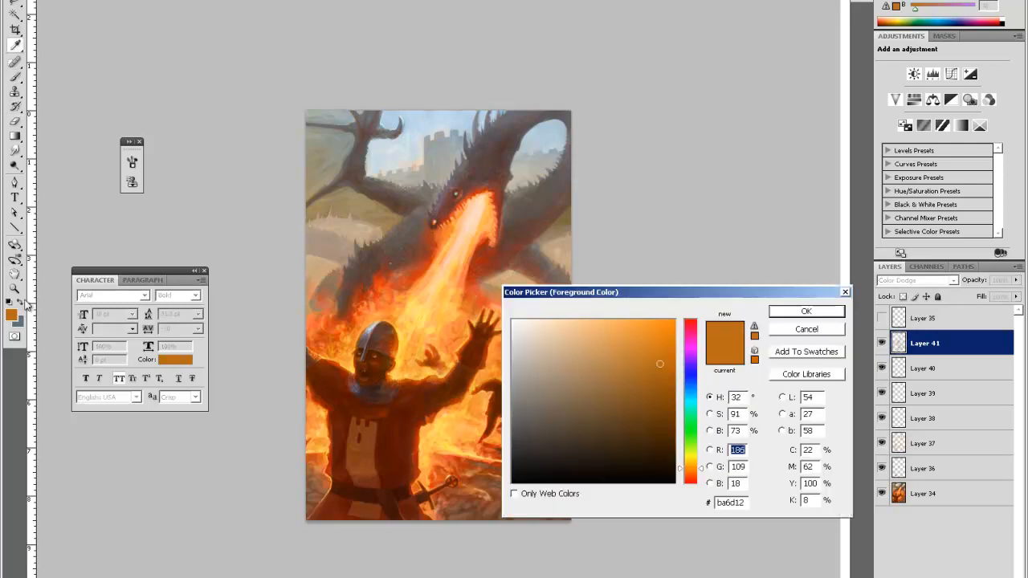
click(691, 477)
click(807, 311)
key(b)
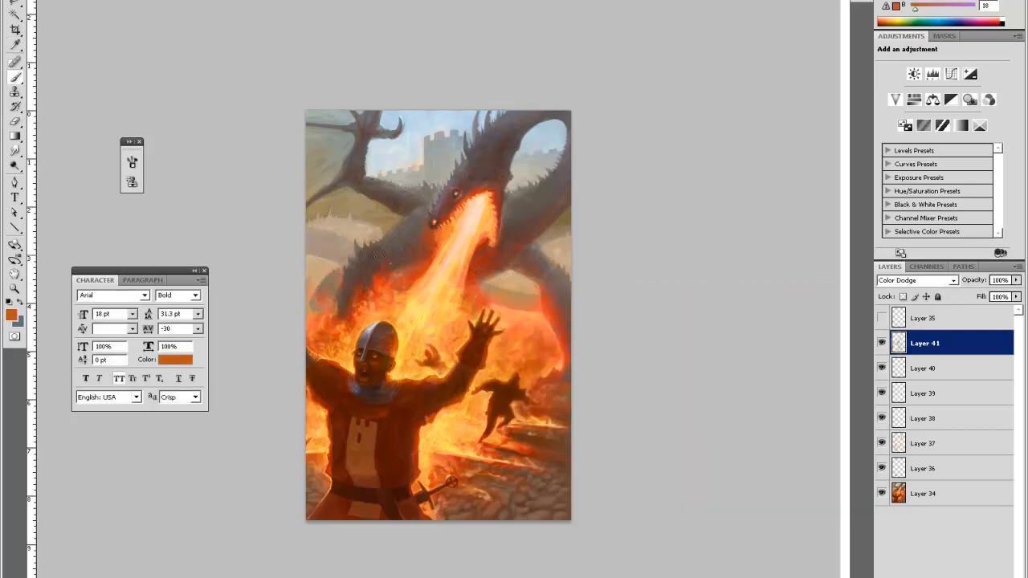
right_click(398, 318)
key(Escape)
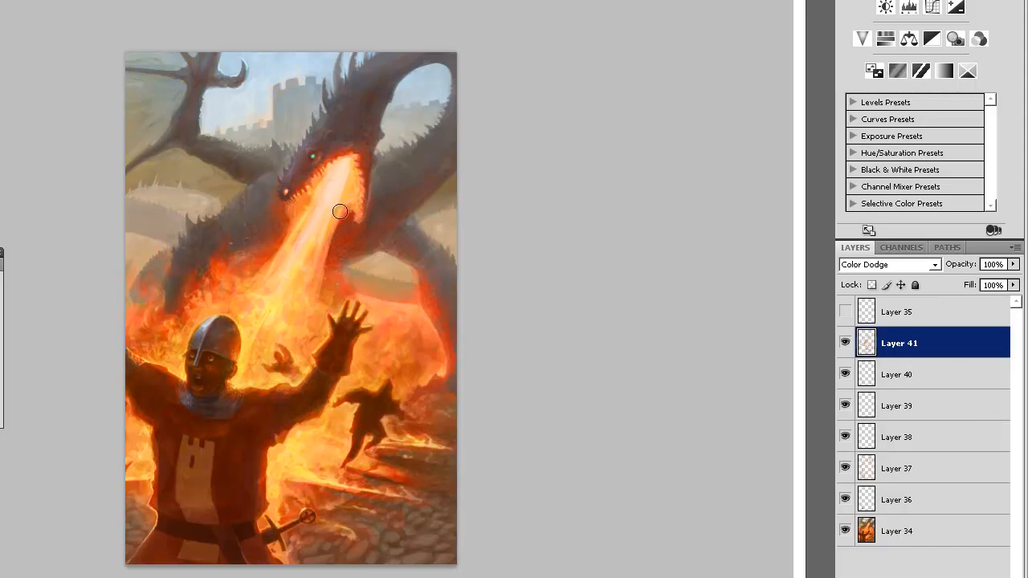
mouse_move(347, 196)
mouse_down()
mouse_move(376, 152)
mouse_move(344, 234)
mouse_up()
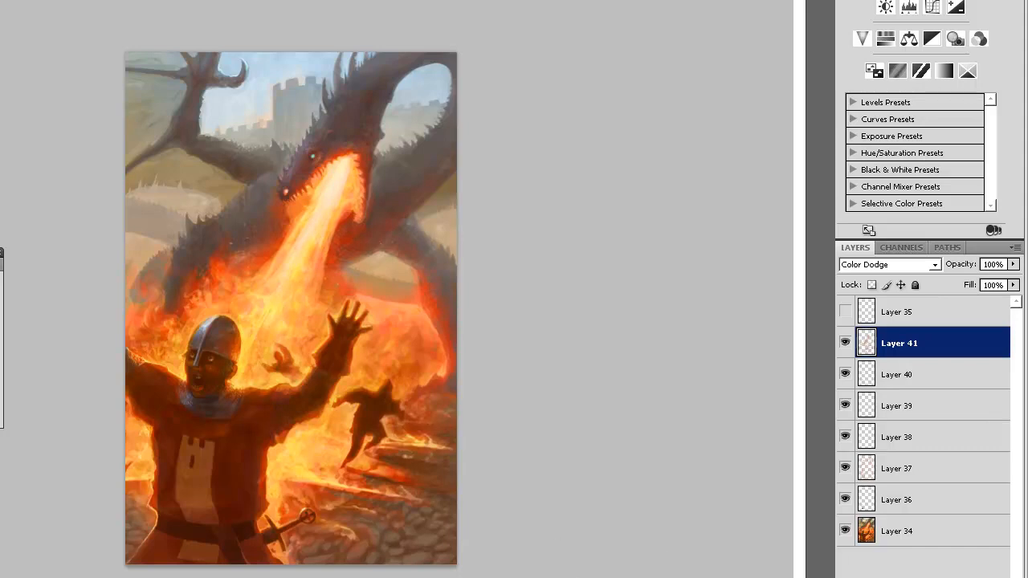
Add a new layer above Layer 41 and set its blend mode to Color Dodge
key(ctrl+shift+alt+n)
click(894, 268)
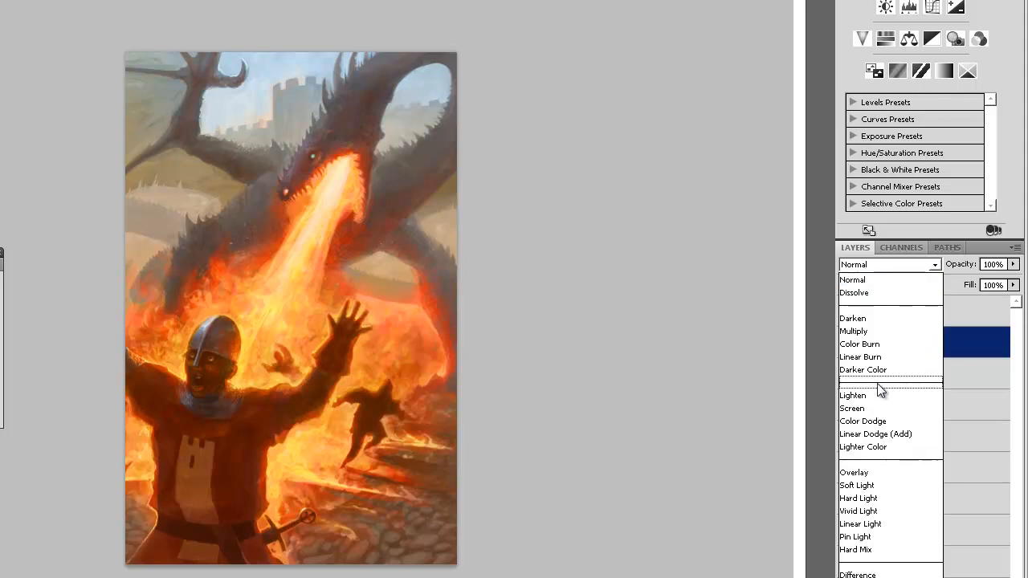
click(879, 421)
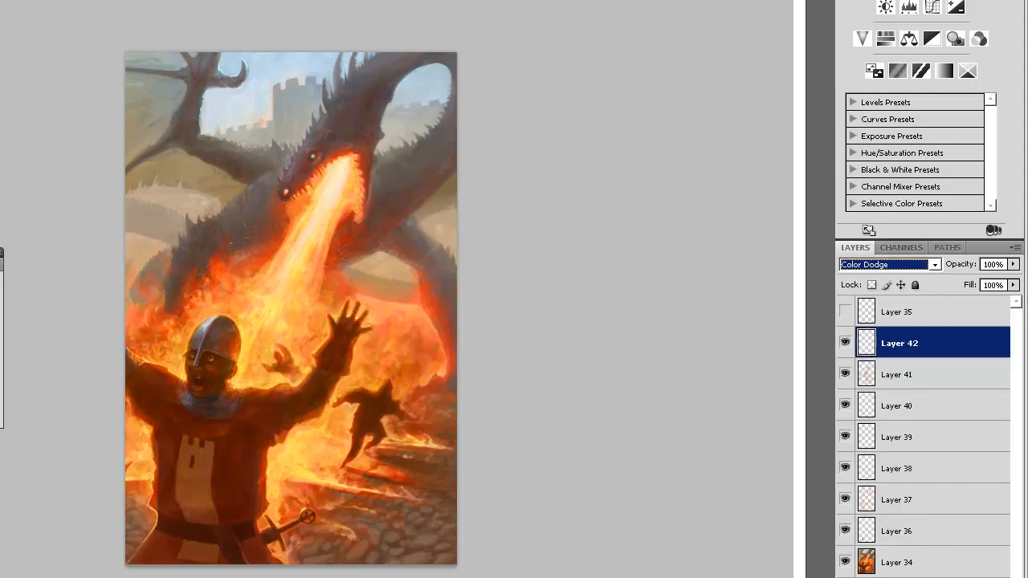
Brush a brighter glow inside the dragon's mouth and along the upper fire stream, comparing the image with and without the last stroke
click(328, 168)
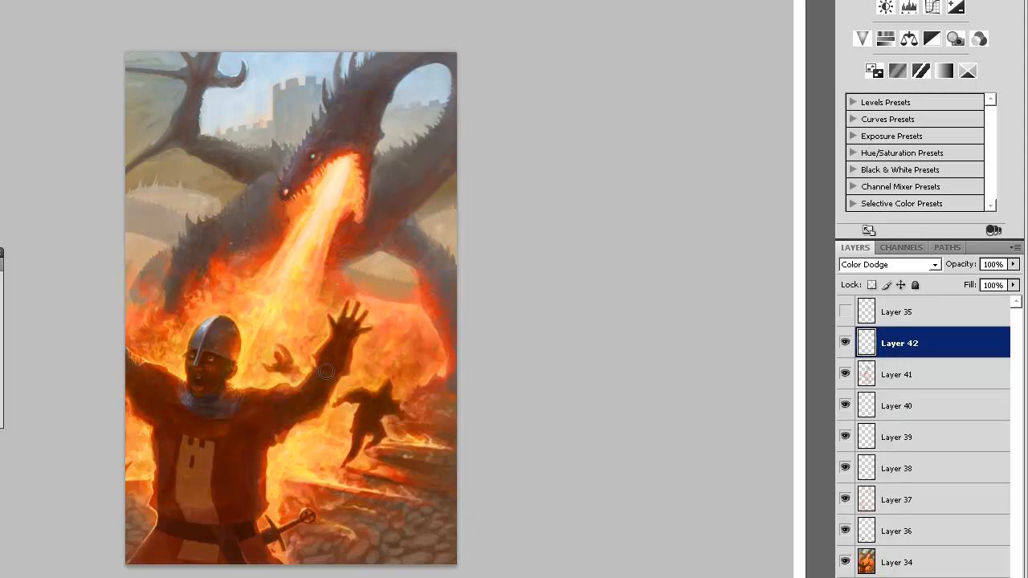
drag(344, 157, 351, 186)
click(538, 437)
click(721, 303)
mouse_move(343, 163)
mouse_down()
mouse_move(329, 218)
mouse_move(321, 197)
mouse_move(333, 165)
mouse_move(356, 184)
mouse_move(317, 215)
mouse_up()
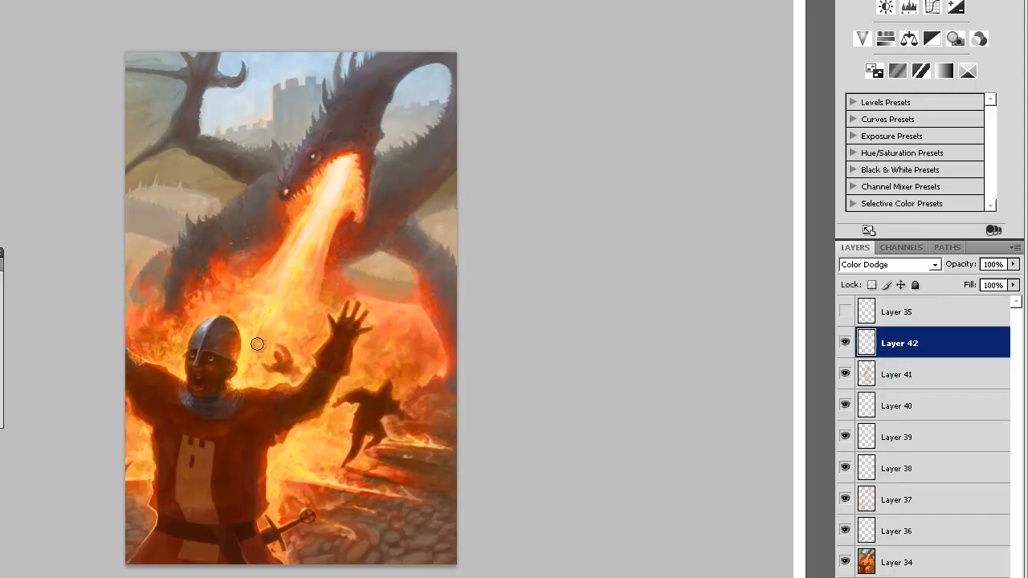
key(ctrl+z)
key(ctrl+z)
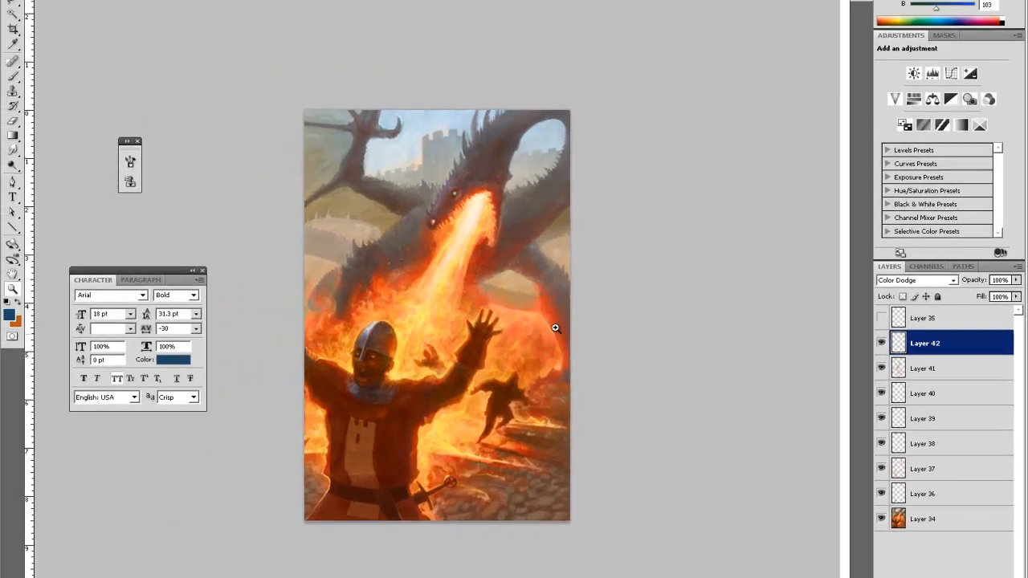
Add a new Normal layer above Layer 42 and sample a light orange from the flames as the foreground colour
key(ctrl+plus)
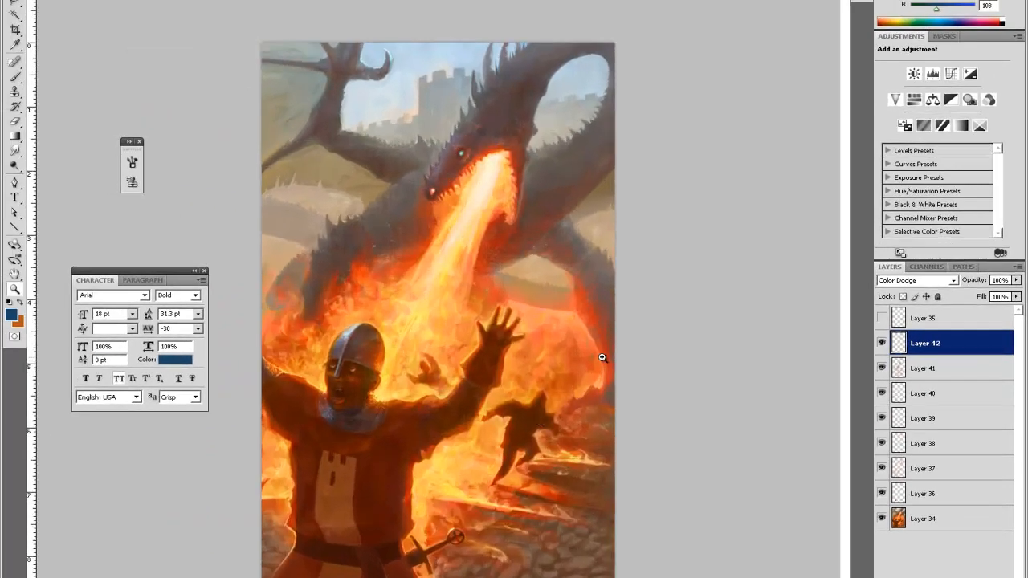
key(ctrl+shift+alt+n)
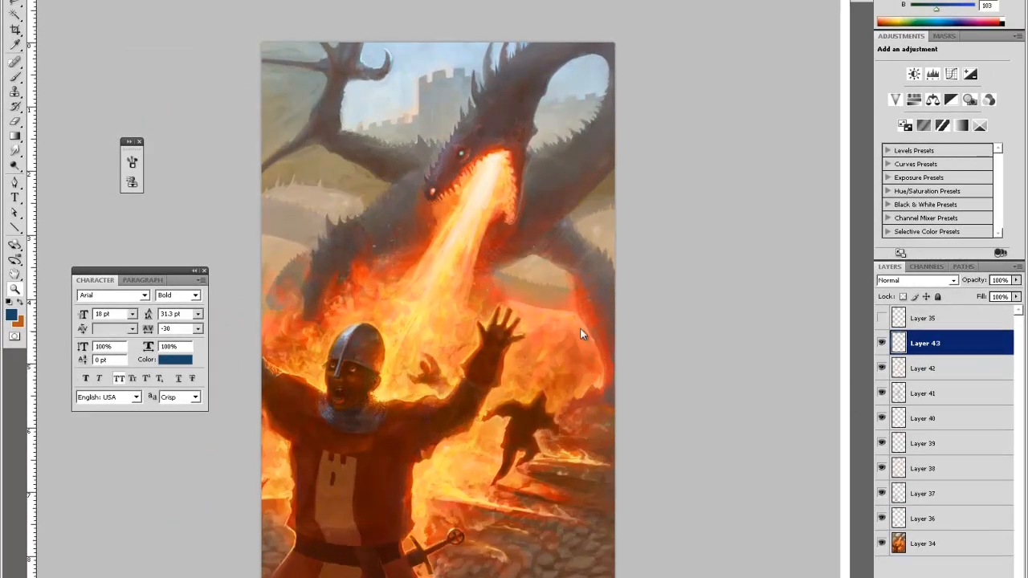
click(567, 315)
key(i)
click(514, 321)
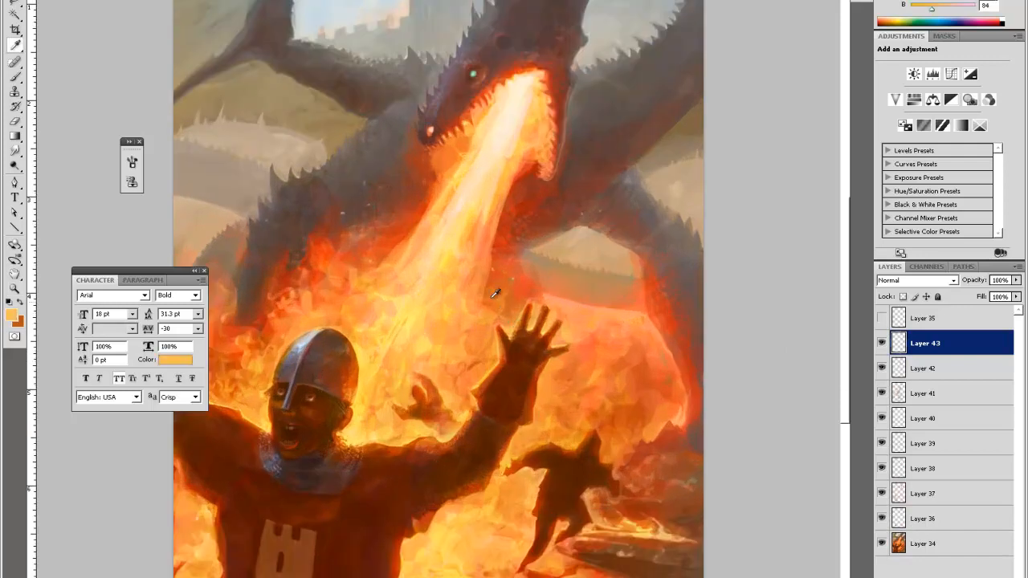
Brush fine light orange flame and spark detail around the fire stream on Layer 43, erasing the excess
key(b)
right_click(495, 253)
key(Return)
key(e)
key(b)
key(e)
key(b)
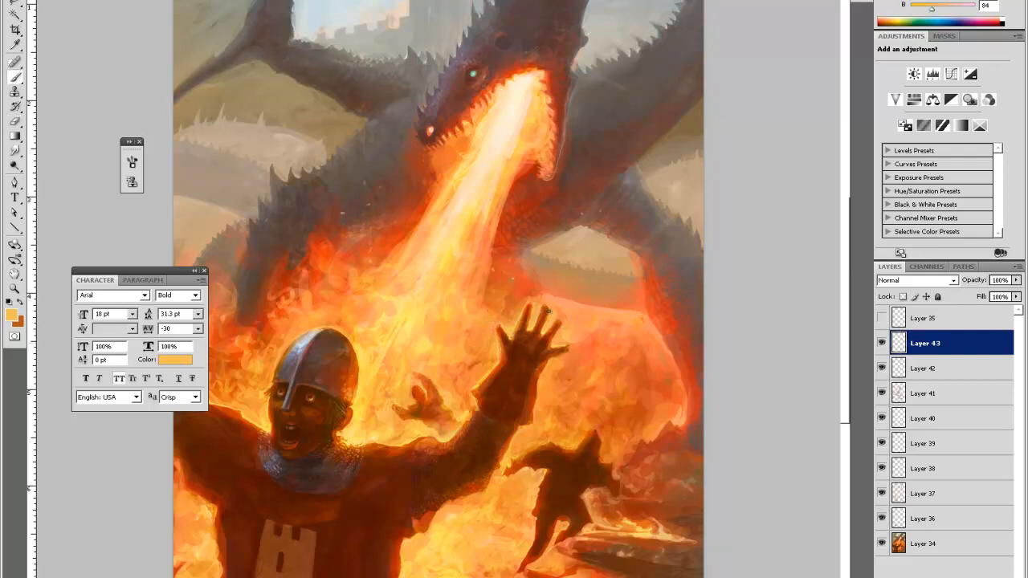
key(e)
key(b)
key(e)
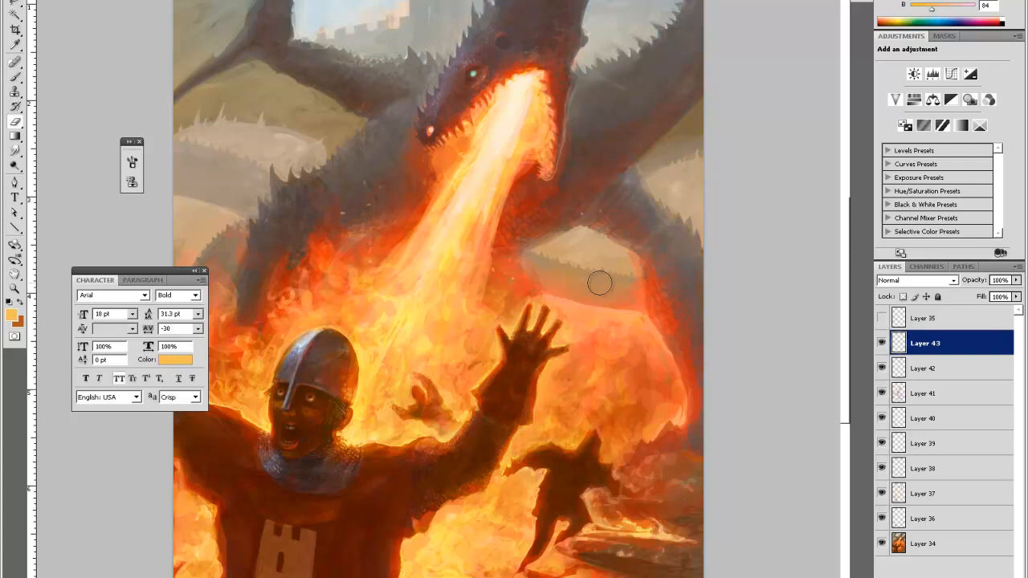
Add a new layer above Layer 43 and set its blend mode to Color Dodge
key(ctrl+minus)
key(ctrl+minus)
key(z)
key(ctrl+plus)
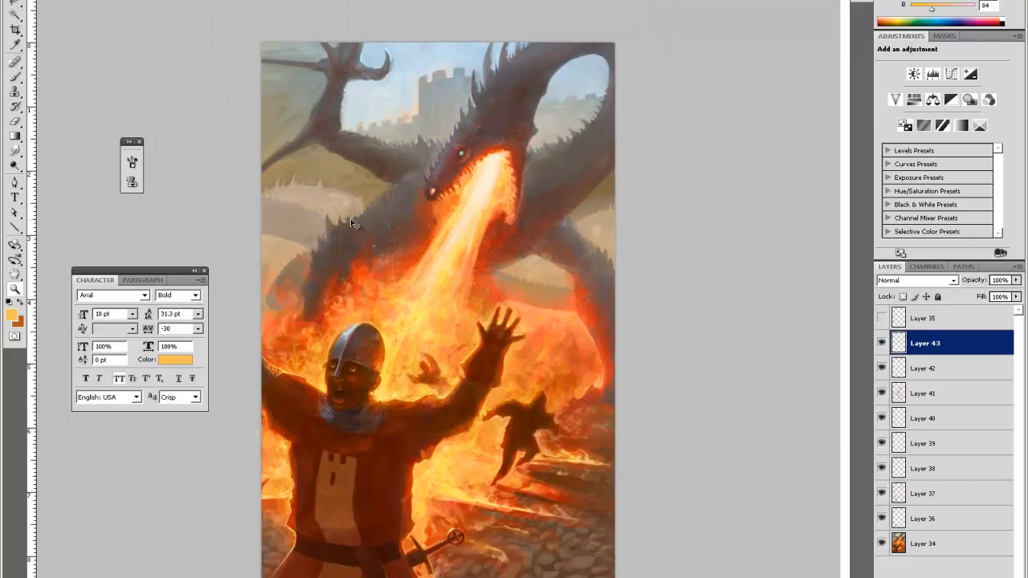
key(ctrl+minus)
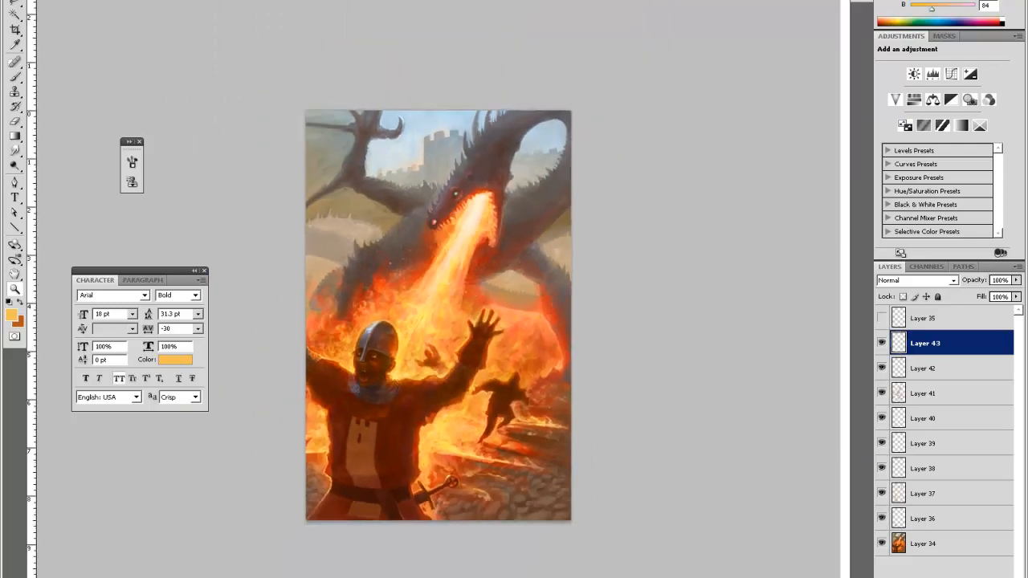
key(ctrl+shift+alt+n)
click(915, 280)
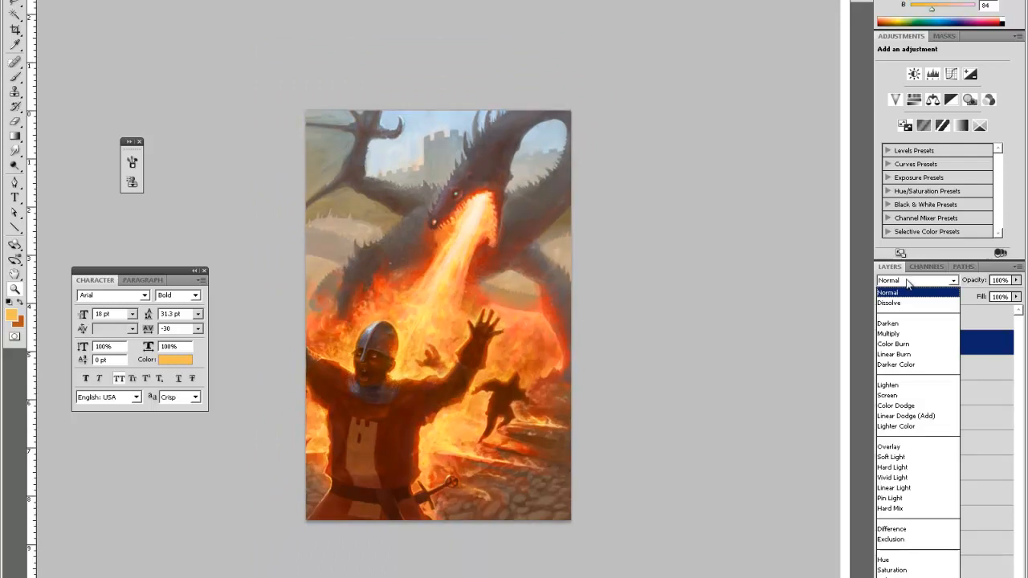
click(906, 405)
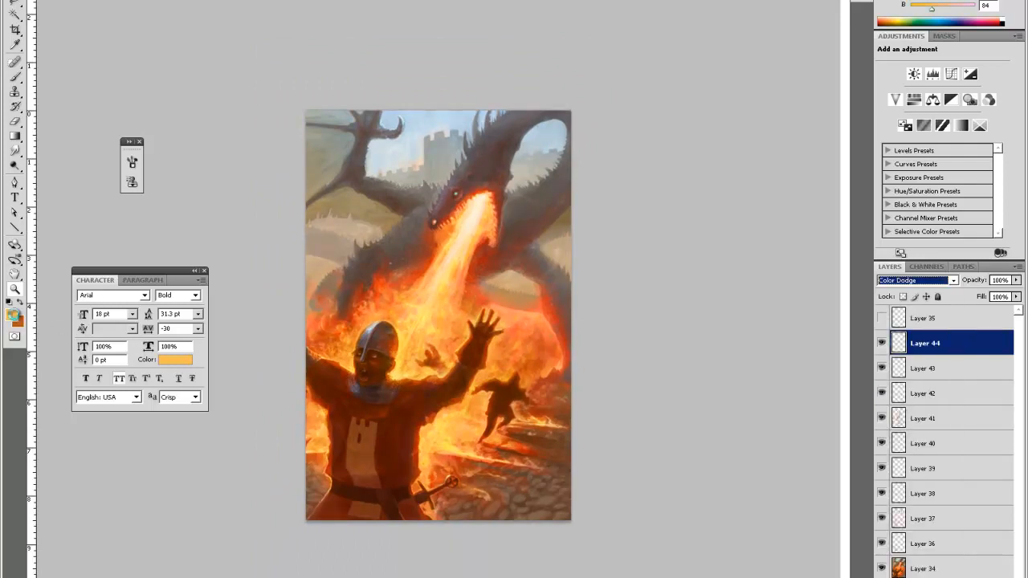
Set the foreground colour to a dark green, hex 286645
click(13, 316)
click(689, 435)
click(458, 191)
click(612, 417)
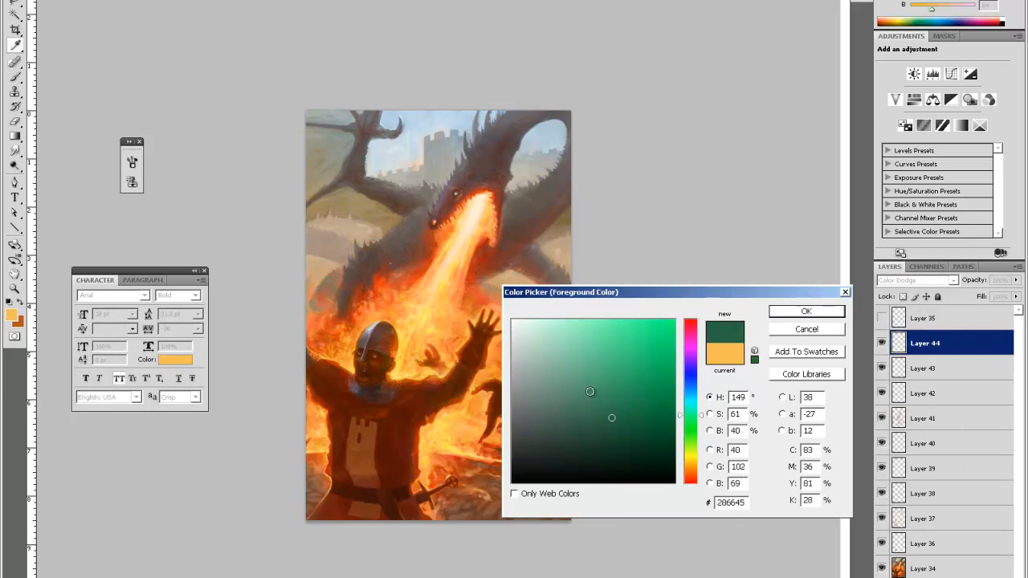
key(Return)
Dab a green glow onto the dragon's eye with the Brush tool
key(ctrl+plus)
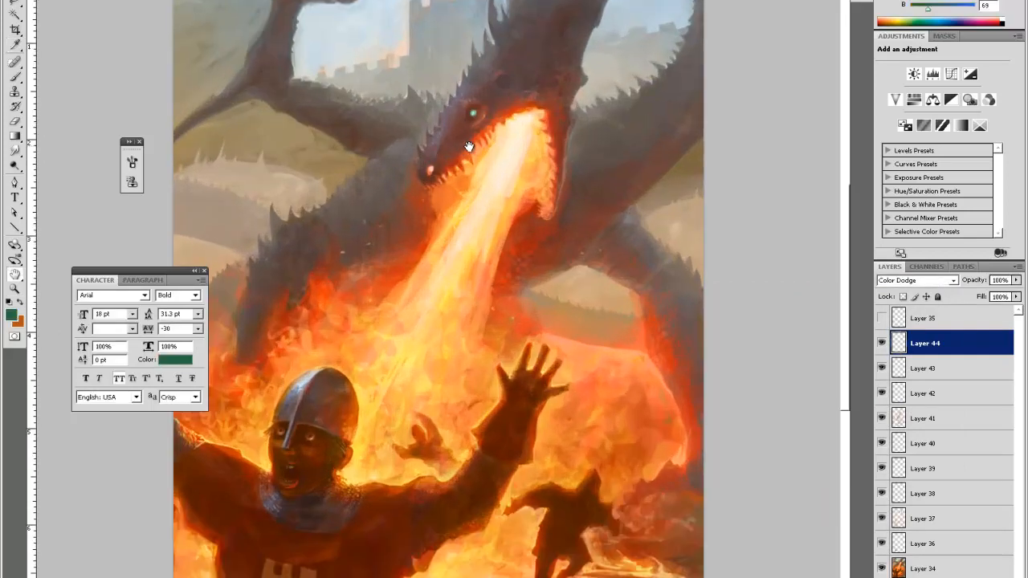
scroll(514, 343, up, 5)
key(b)
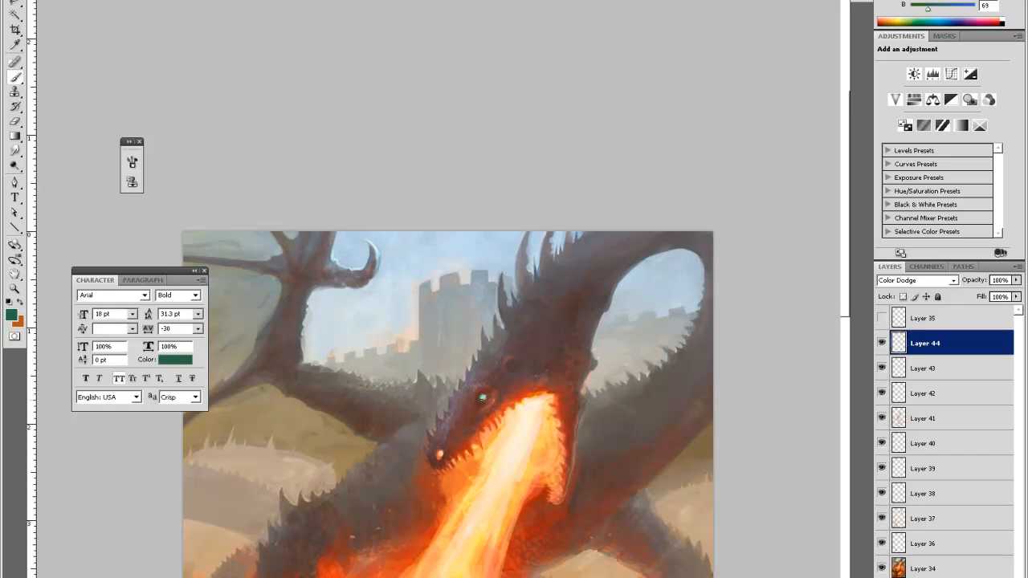
right_click(503, 346)
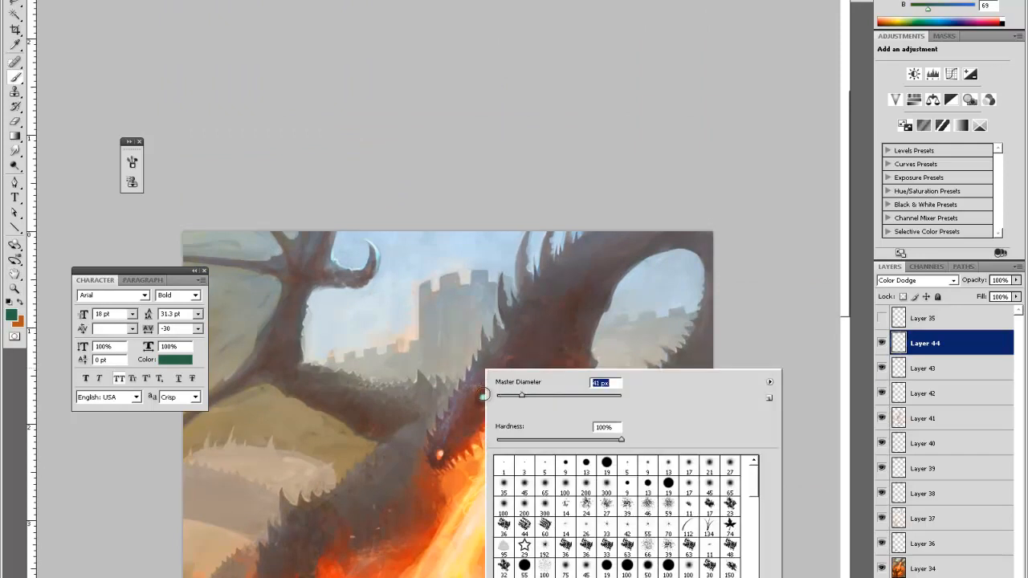
click(484, 396)
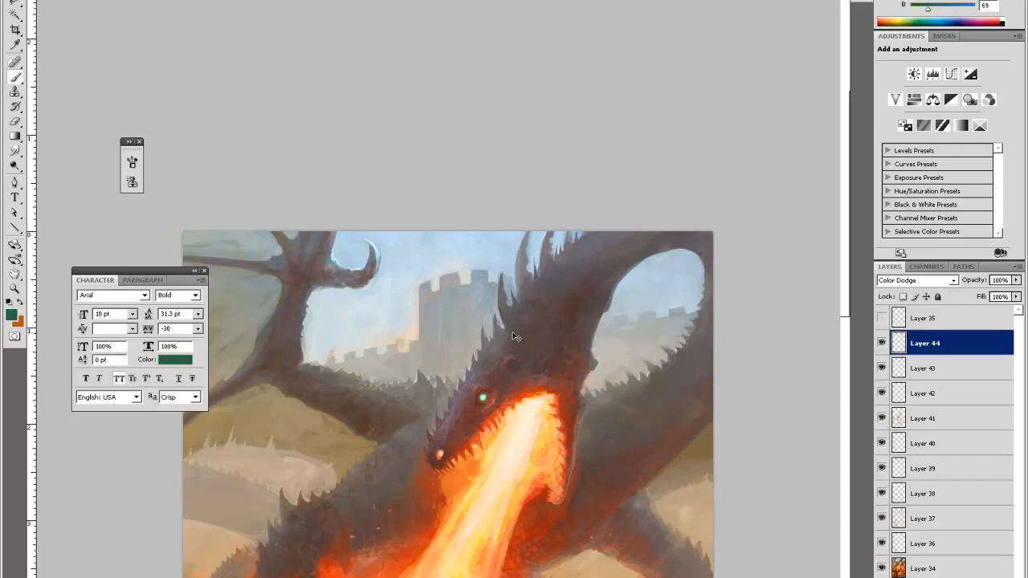
Add a new layer above Layer 44 and set its blend mode to Multiply
key(ctrl+minus)
key(ctrl+minus)
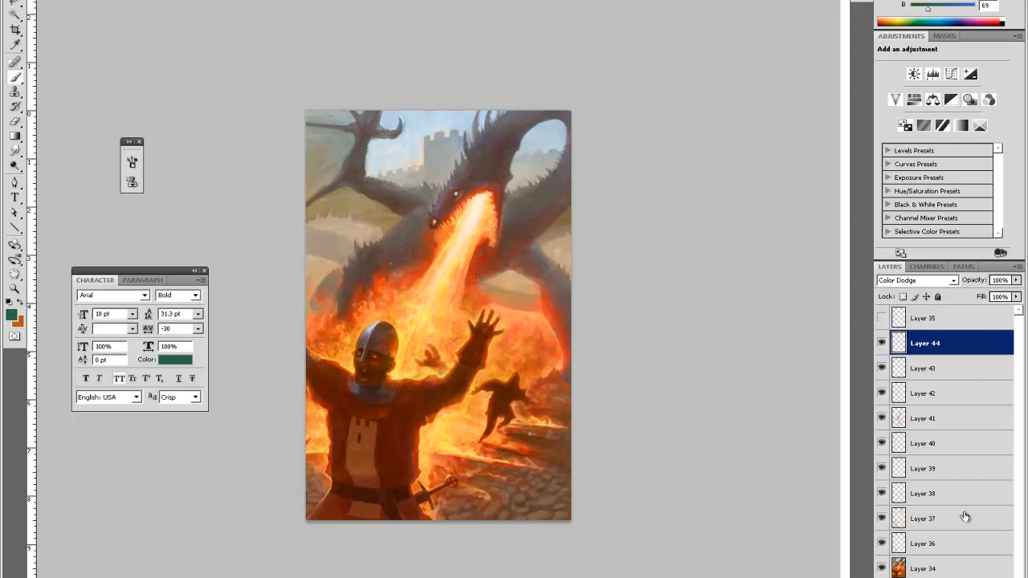
click(903, 281)
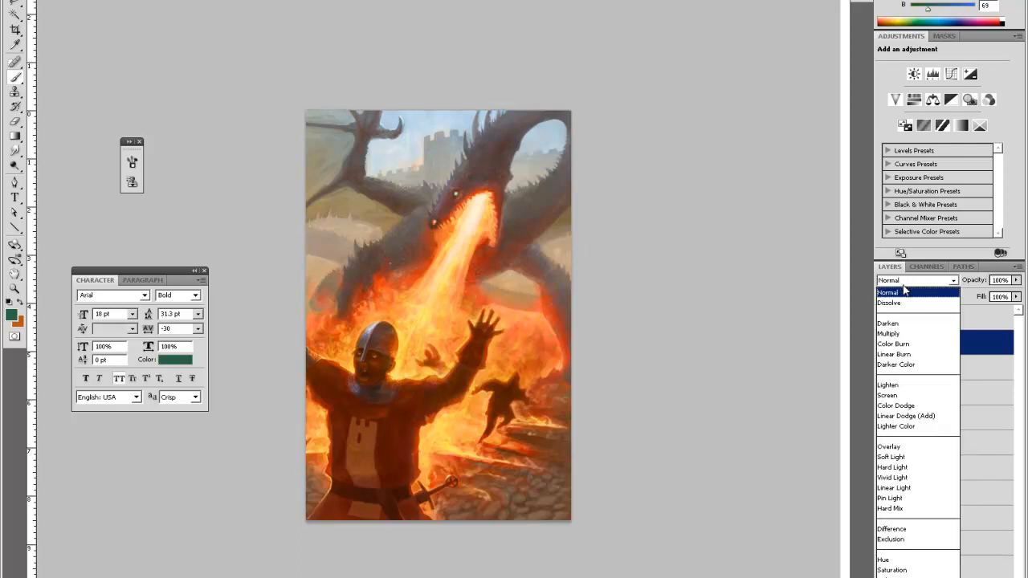
click(903, 334)
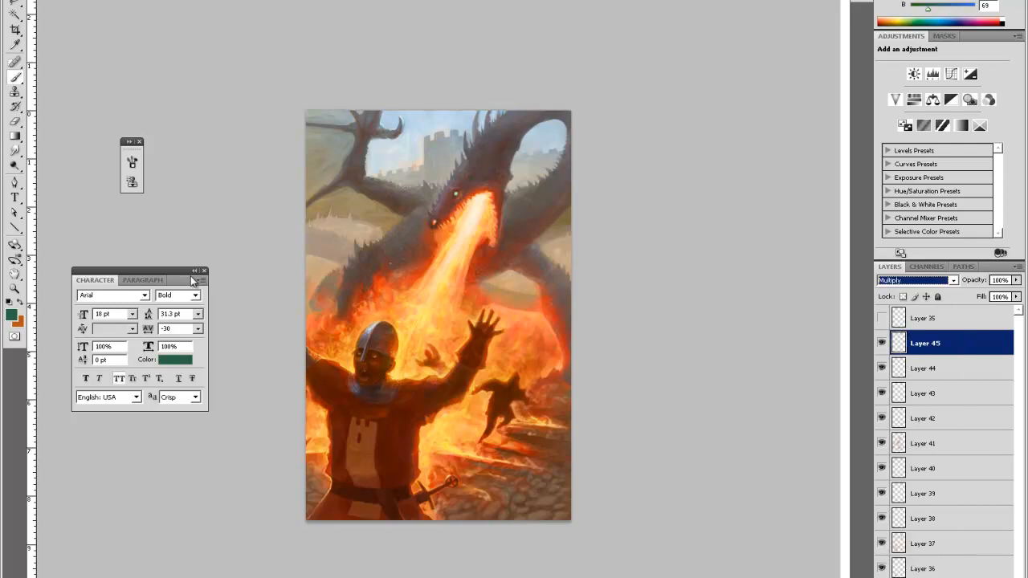
Set the foreground colour to a muted, greyish mauve
click(11, 316)
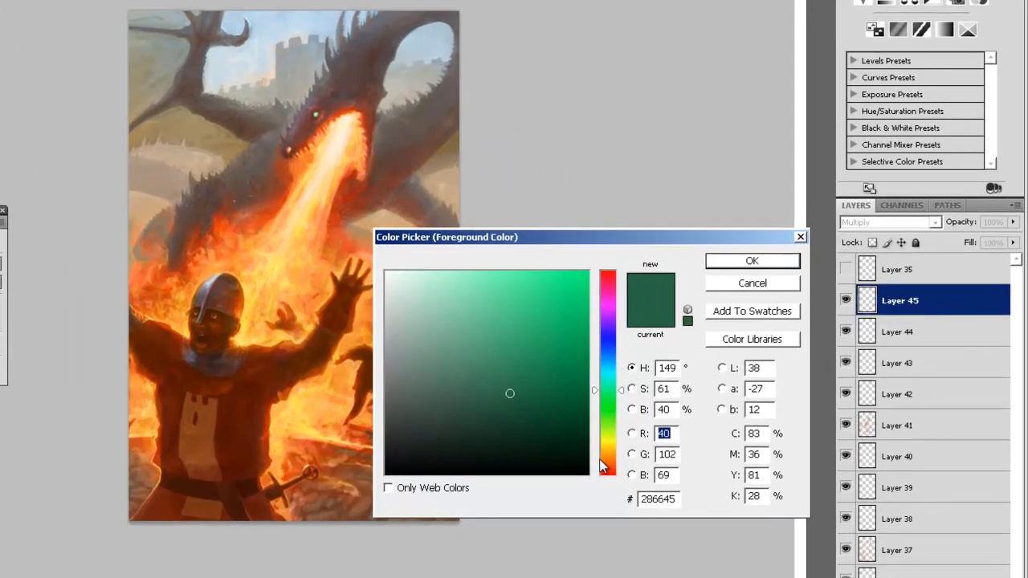
click(601, 461)
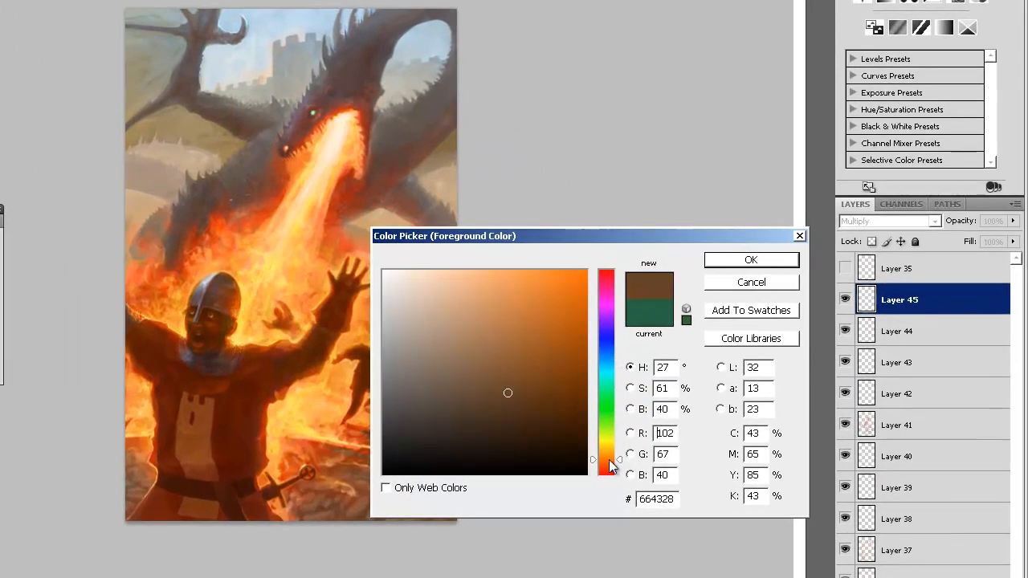
drag(606, 471, 606, 467)
drag(610, 290, 611, 280)
drag(466, 360, 431, 358)
key(Return)
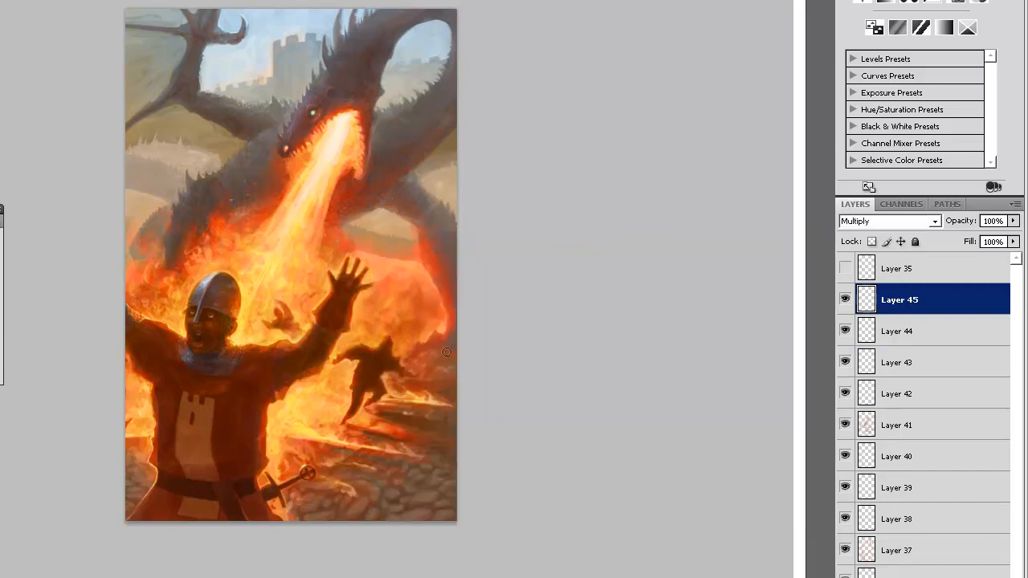
Set the brush diameter to 19 px and start darkening the dragon's spiky foreleg on the Multiply layer
ctrl+click(358, 62)
ctrl+click(358, 64)
mouse_move(365, 81)
mouse_down()
mouse_move(425, 287)
mouse_move(461, 309)
mouse_up()
mouse_move(256, 367)
mouse_down()
mouse_move(308, 350)
mouse_move(329, 388)
mouse_move(339, 387)
mouse_move(347, 376)
mouse_move(315, 358)
mouse_move(342, 362)
mouse_move(345, 378)
mouse_move(277, 398)
mouse_move(310, 388)
mouse_move(329, 354)
mouse_move(283, 387)
mouse_move(297, 337)
mouse_up()
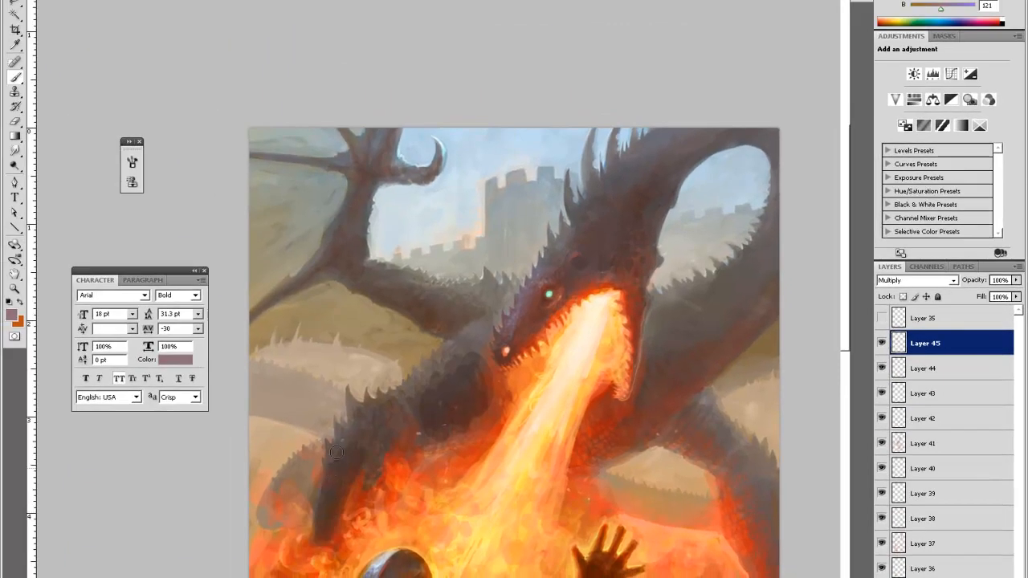
right_click(345, 412)
click(368, 438)
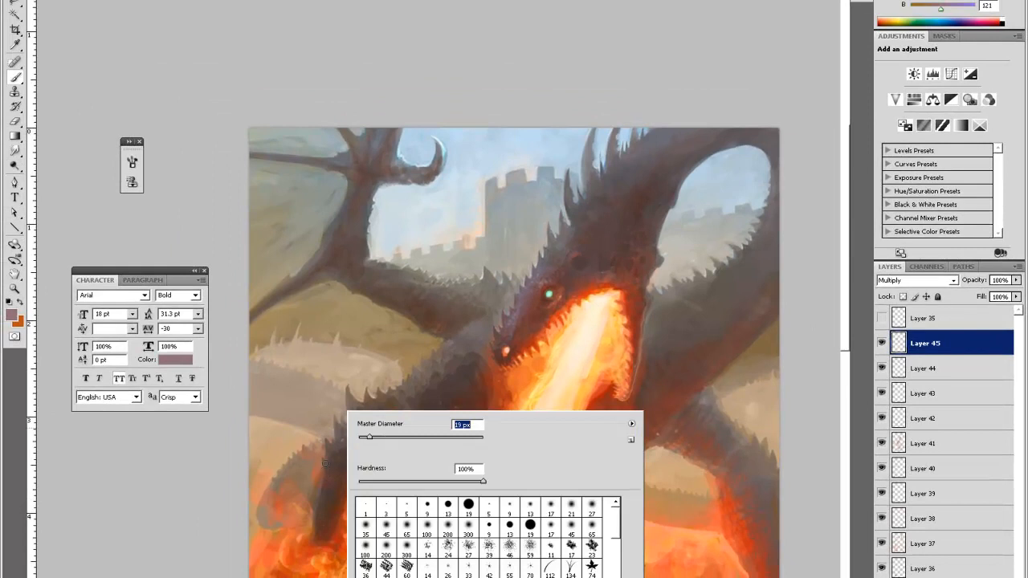
click(325, 464)
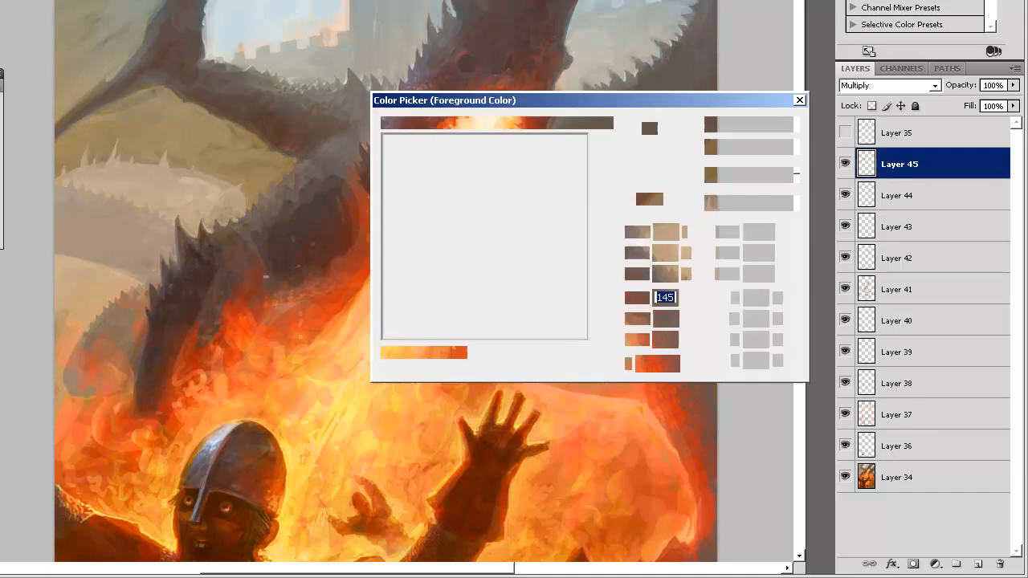
Pick a lighter, less saturated mauve as the foreground colour and reduce the brush diameter to 14 px
click(413, 170)
click(741, 126)
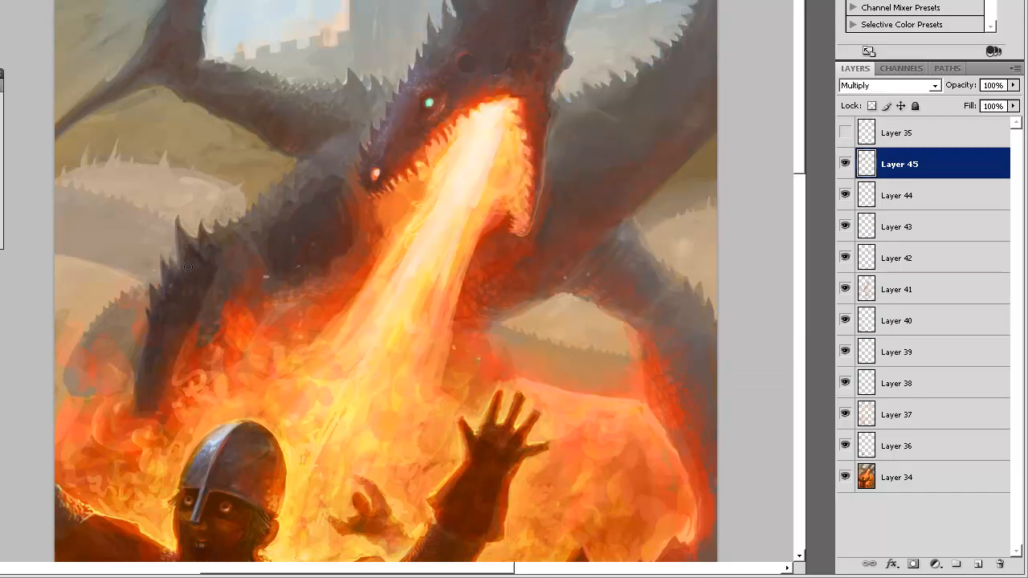
right_click(221, 230)
drag(251, 268, 238, 270)
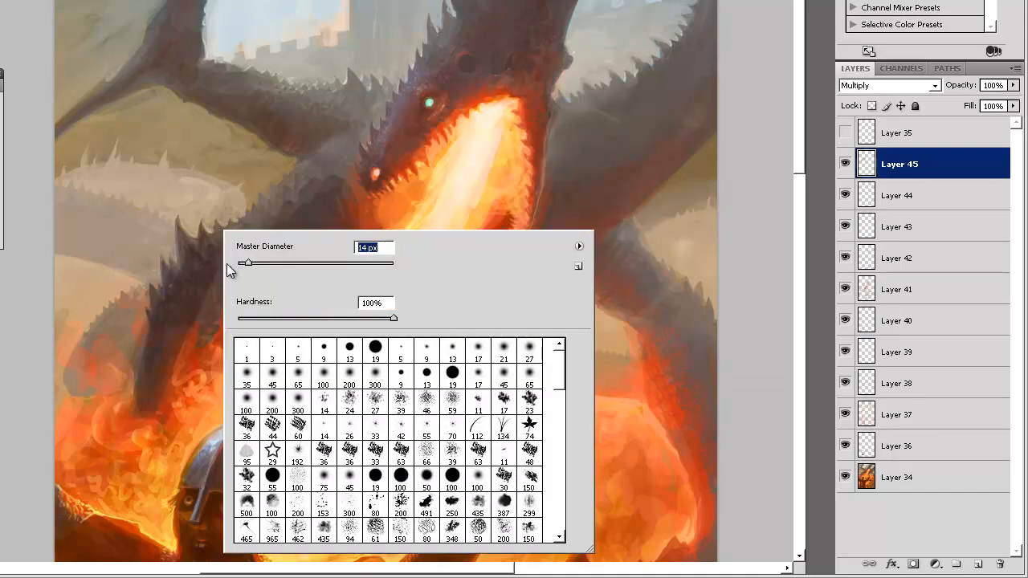
key(Return)
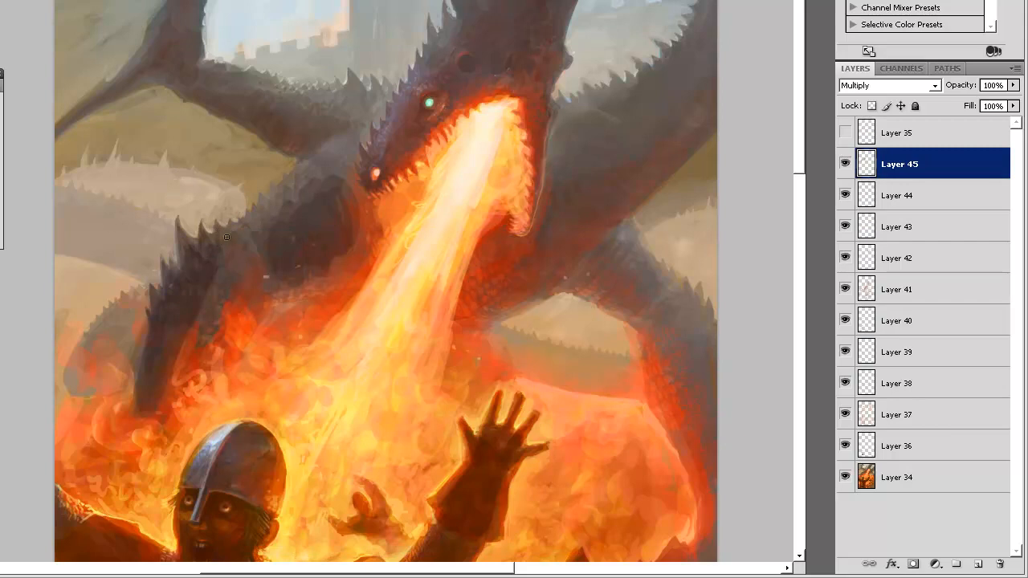
Brush multiply shading along the dragon's spiky foreleg down to the flames, erase the excess and shrink the brush
mouse_move(229, 229)
mouse_down()
mouse_move(241, 234)
mouse_move(155, 401)
mouse_move(177, 395)
mouse_up()
key(e)
key(b)
key(e)
drag(143, 350, 168, 402)
key(bracketleft)
key(bracketleft)
key(bracketleft)
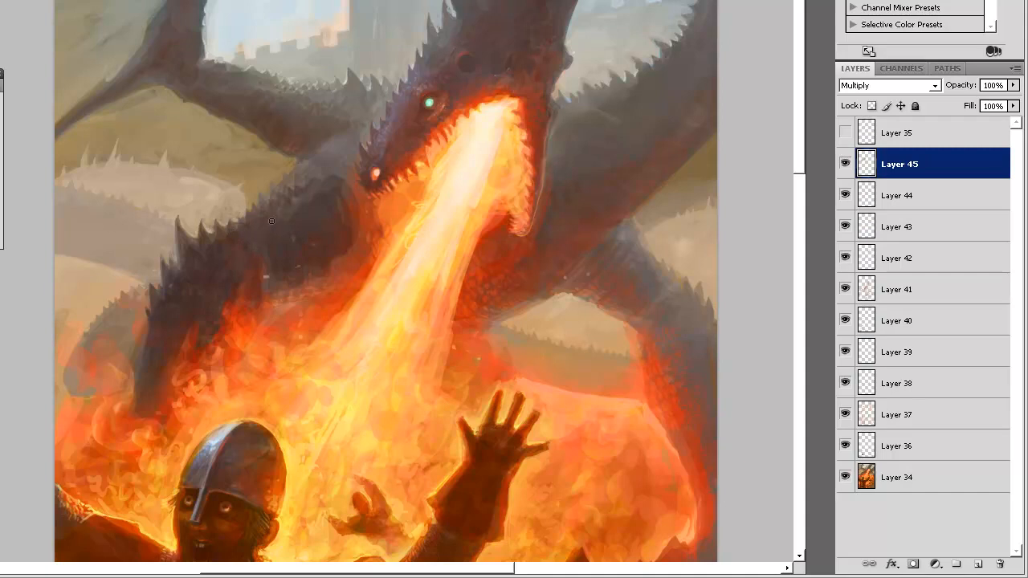
Shade the dragon's shoulder above the flames, soften it with the eraser, and touch up the spikes above its eye
mouse_move(267, 278)
mouse_down()
mouse_move(283, 238)
mouse_move(282, 310)
mouse_move(278, 281)
mouse_move(286, 293)
mouse_move(302, 282)
mouse_move(293, 312)
mouse_up()
key(e)
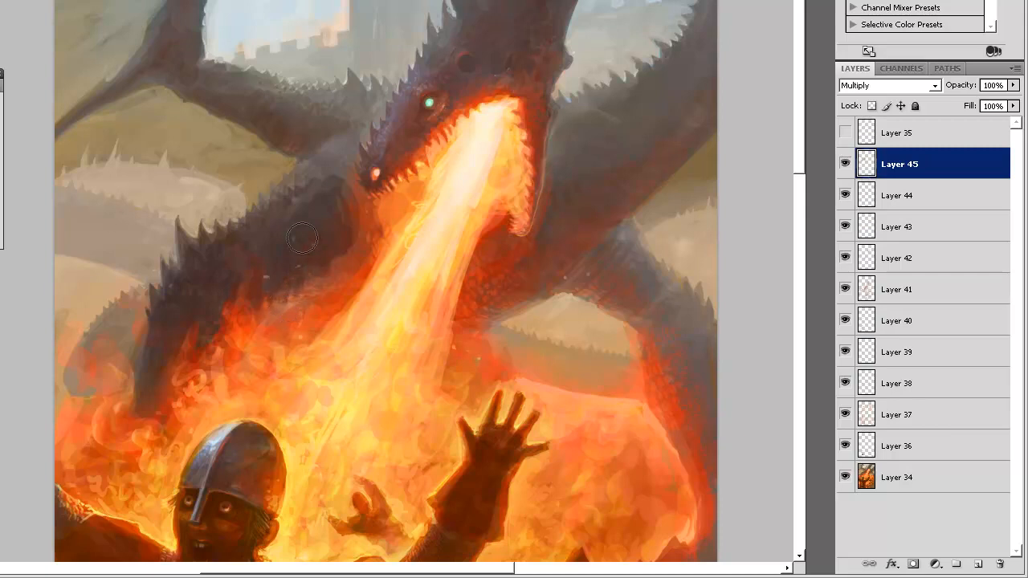
mouse_move(300, 184)
mouse_down()
mouse_move(305, 192)
mouse_move(315, 179)
mouse_up()
drag(586, 332, 508, 437)
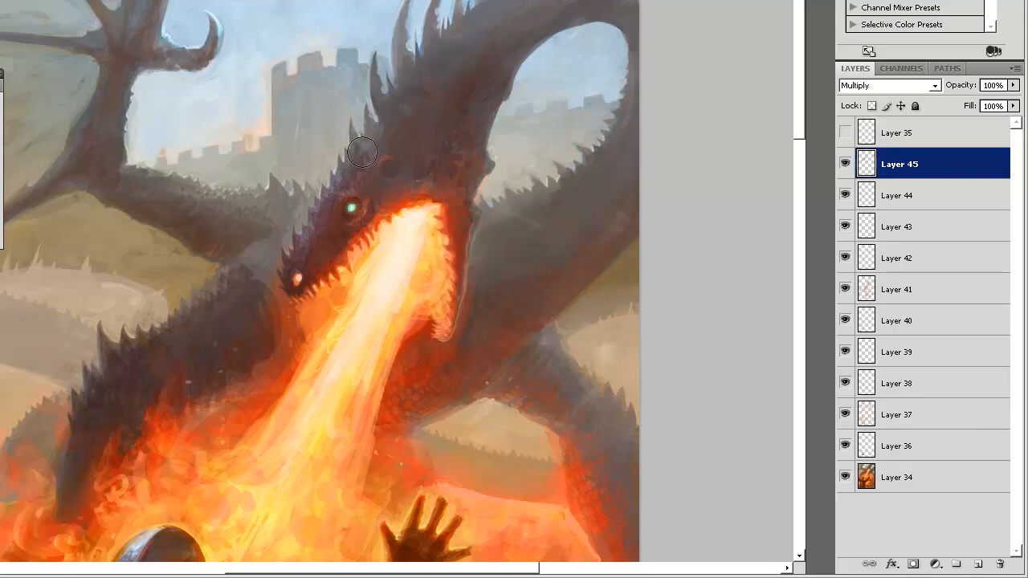
mouse_move(367, 172)
mouse_down()
mouse_move(385, 217)
mouse_move(373, 223)
mouse_move(394, 198)
mouse_move(390, 153)
mouse_up()
Darken the edge of the dragon's shoulder just behind its snout and erase the overspill
key(ctrl+minus)
key(ctrl+minus)
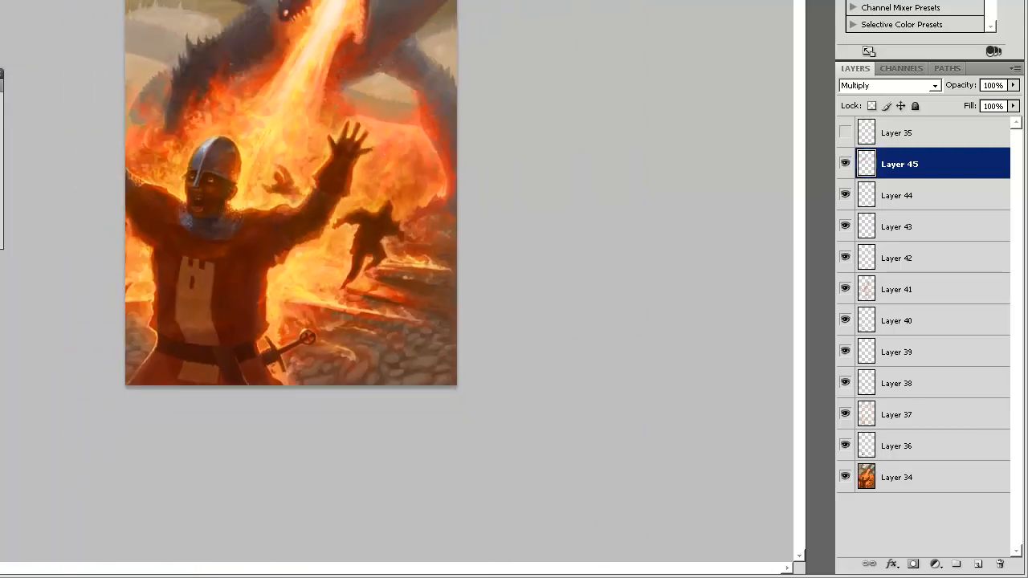
key(ctrl+plus)
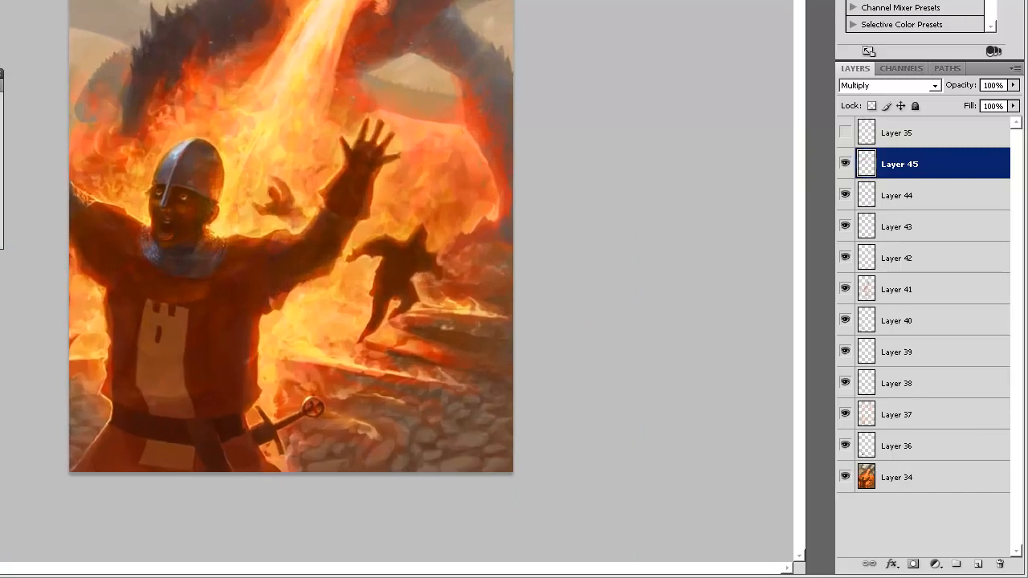
scroll(361, 201, up, 5)
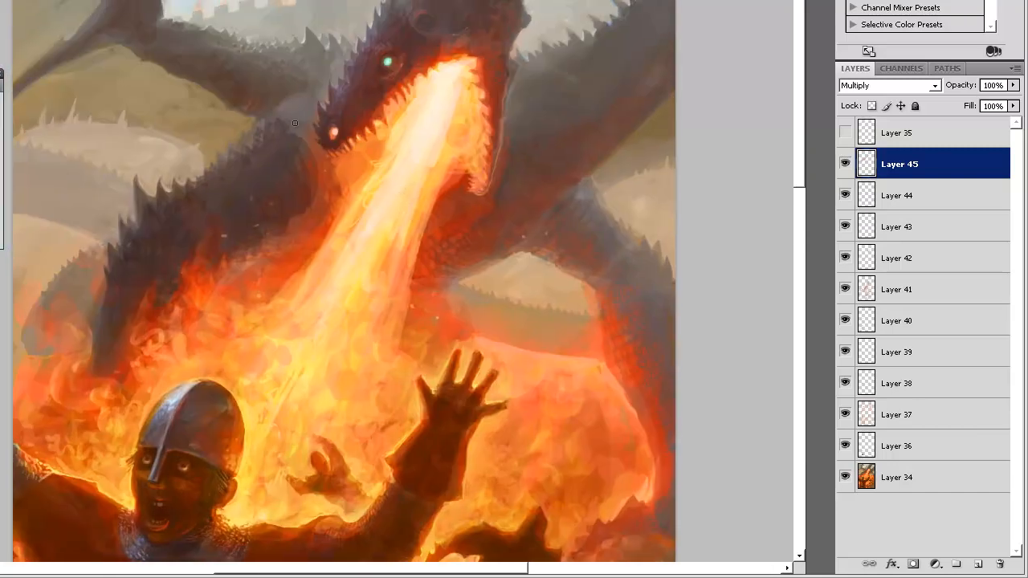
mouse_move(289, 119)
mouse_down()
mouse_move(300, 125)
mouse_move(307, 95)
mouse_move(323, 86)
mouse_up()
key(e)
mouse_move(309, 185)
mouse_down()
mouse_move(312, 219)
mouse_move(298, 155)
mouse_move(302, 187)
mouse_move(284, 187)
mouse_move(275, 170)
mouse_up()
Reduce the tool's diameter, blend the shoulder shading behind the snout, and dab more shadow into it
right_click(291, 165)
drag(312, 254, 298, 257)
drag(365, 198, 391, 202)
click(268, 193)
drag(269, 193, 277, 215)
key(b)
click(295, 179)
click(298, 149)
click(289, 202)
click(309, 191)
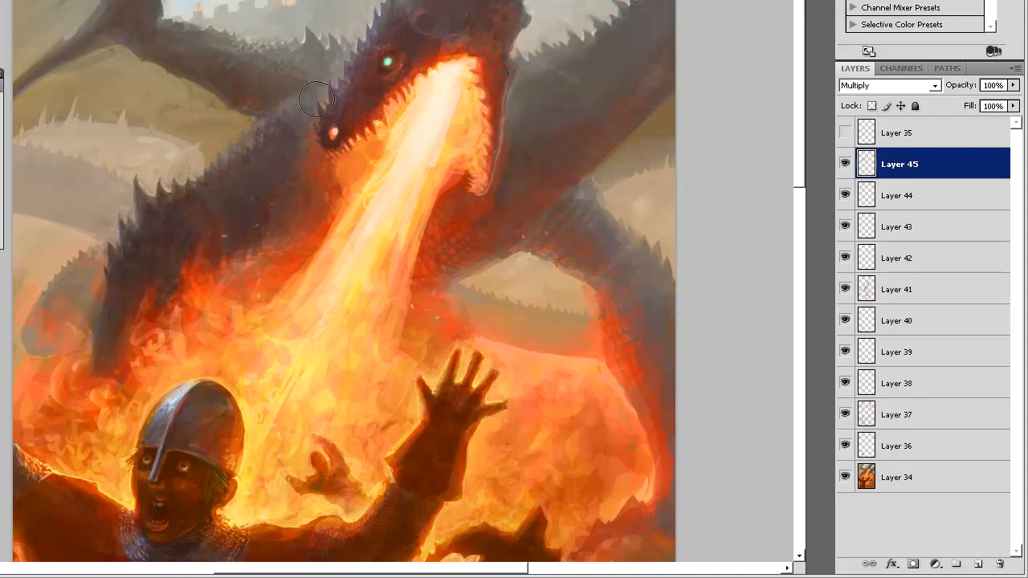
Shrink the brush and darken the spikes along the back of the dragon's head and neck, erasing where needed
key(bracketleft)
key(bracketleft)
key(bracketleft)
key(bracketleft)
key(bracketleft)
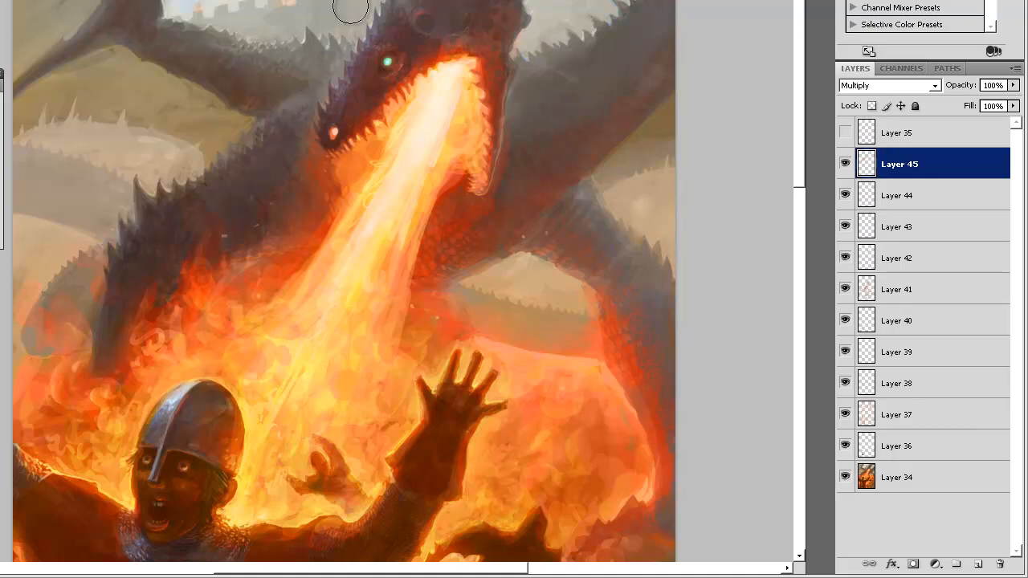
drag(521, 171, 571, 222)
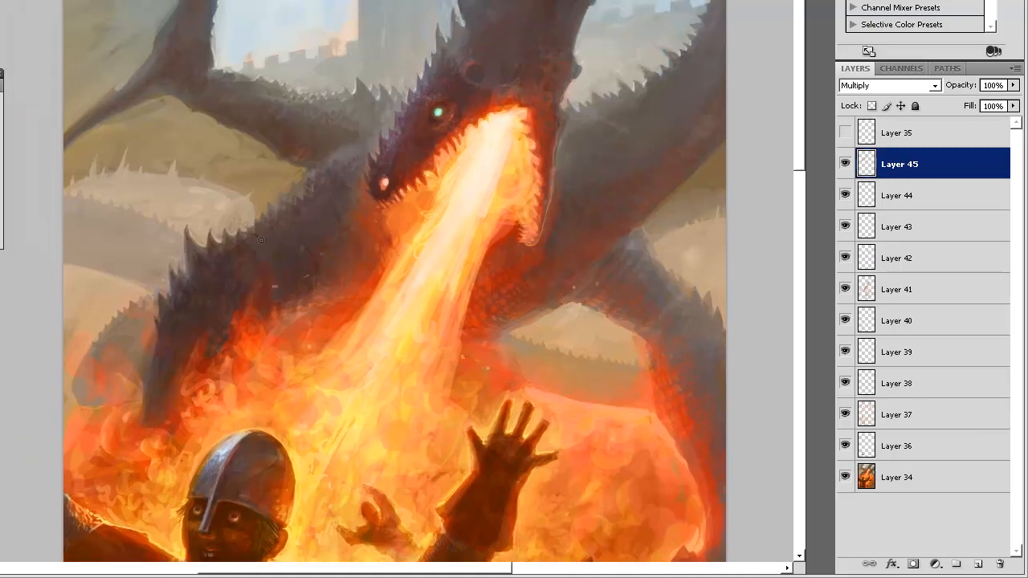
drag(623, 96, 599, 295)
drag(437, 191, 453, 227)
mouse_move(436, 172)
mouse_down()
mouse_move(454, 224)
mouse_move(431, 231)
mouse_move(429, 214)
mouse_move(420, 250)
mouse_up()
key(e)
key(b)
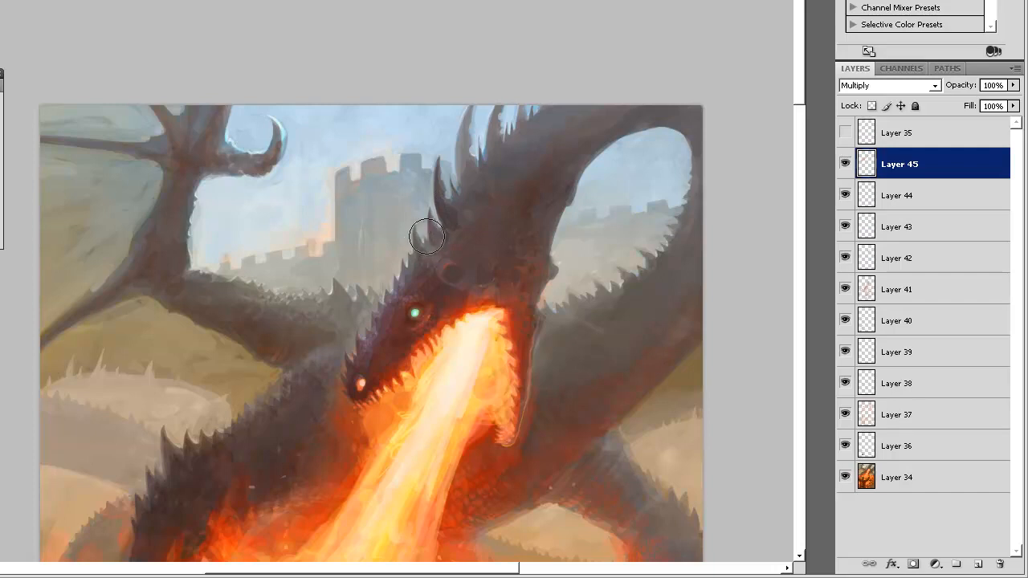
mouse_move(455, 236)
mouse_down()
mouse_move(462, 211)
mouse_move(454, 215)
mouse_move(441, 147)
mouse_move(458, 211)
mouse_up()
mouse_move(463, 154)
mouse_down()
mouse_move(467, 204)
mouse_move(463, 123)
mouse_up()
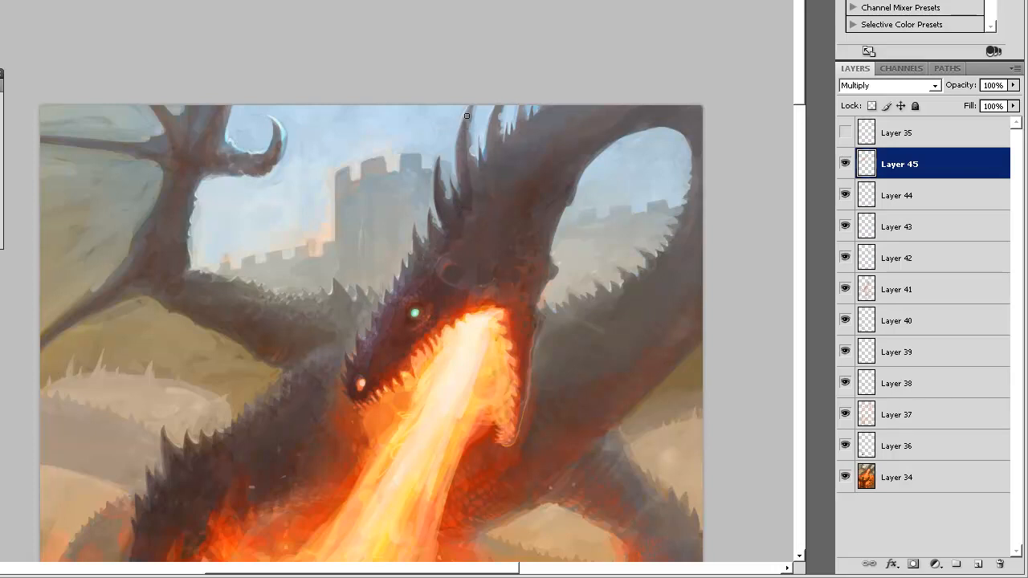
Deepen the shading at the base of the neck spikes and across the dragon's cheek toward its mouth
key(e)
key(b)
drag(473, 178, 474, 161)
mouse_move(471, 198)
mouse_down()
mouse_move(479, 174)
mouse_move(481, 190)
mouse_up()
mouse_move(449, 248)
mouse_down()
mouse_move(459, 298)
mouse_move(481, 277)
mouse_move(473, 307)
mouse_move(499, 285)
mouse_move(520, 120)
mouse_move(488, 305)
mouse_move(506, 292)
mouse_move(508, 325)
mouse_up()
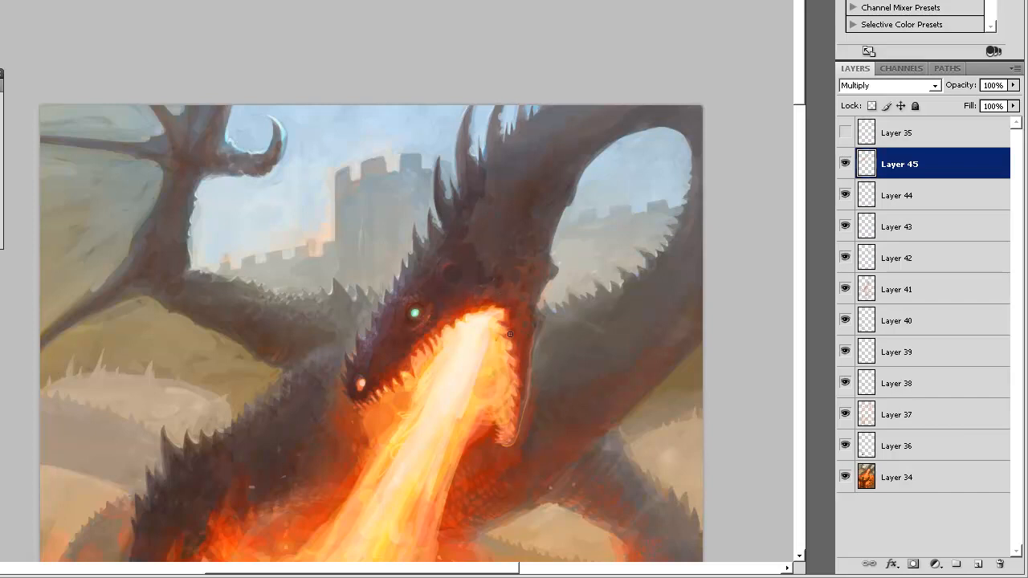
Darken the outer edge of the dragon's lower jaw and, with another brush, shade its upper neck toward the canvas edge
mouse_move(513, 411)
mouse_down()
mouse_move(537, 322)
mouse_move(519, 290)
mouse_up()
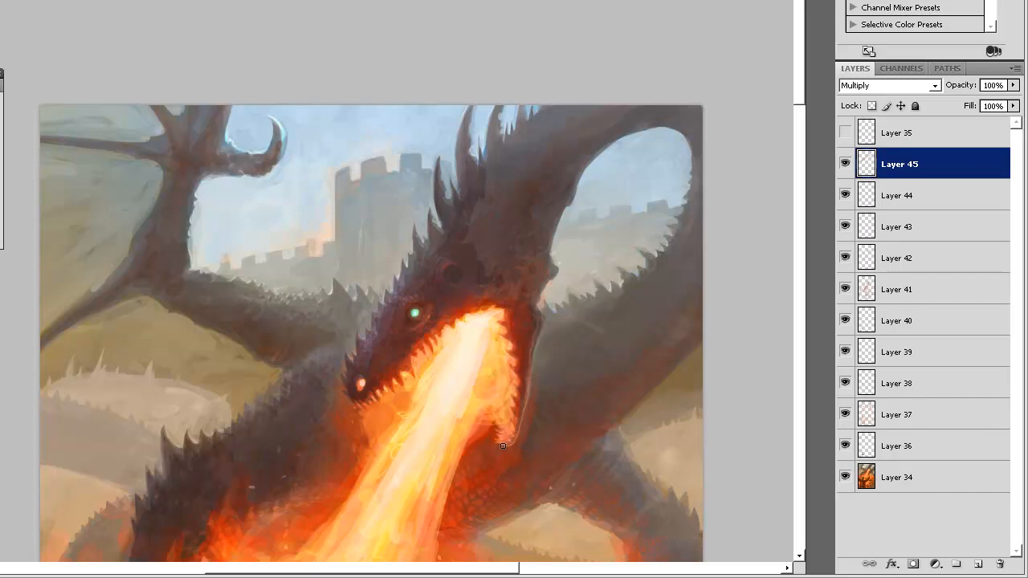
drag(516, 440, 516, 428)
right_click(501, 223)
click(555, 261)
mouse_move(473, 207)
mouse_down()
mouse_move(524, 149)
mouse_move(487, 274)
mouse_move(532, 263)
mouse_move(516, 245)
mouse_up()
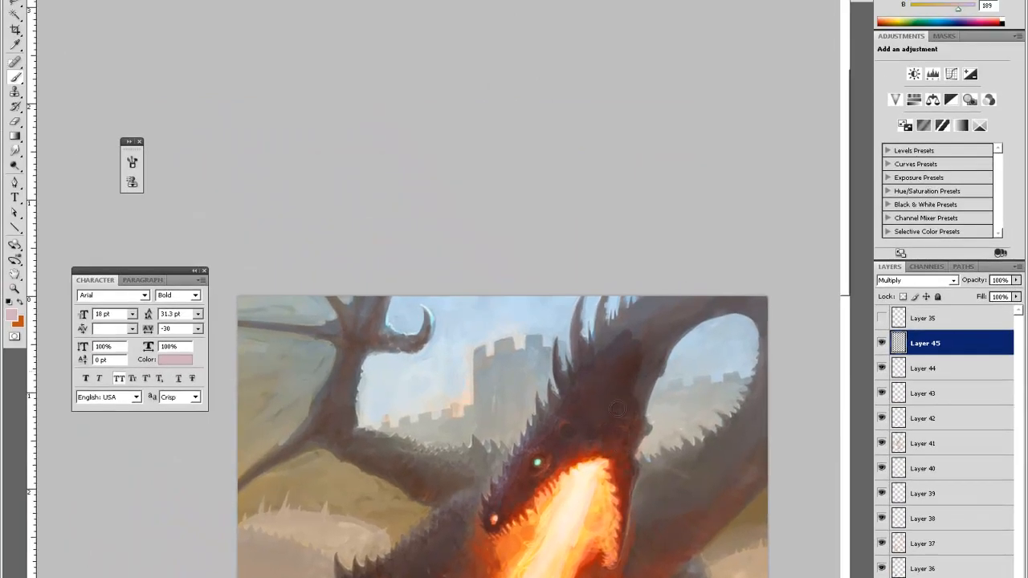
drag(610, 341, 676, 291)
drag(636, 341, 687, 302)
mouse_move(638, 385)
mouse_down()
mouse_move(655, 347)
mouse_move(651, 364)
mouse_move(668, 336)
mouse_move(710, 302)
mouse_up()
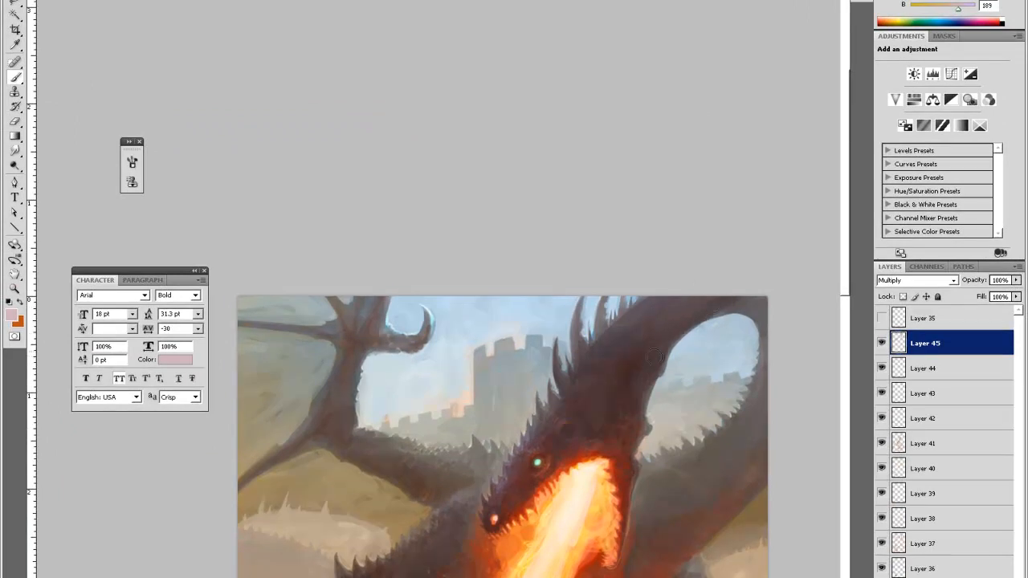
Pick a different brush tip and dab shadow onto the bump at the back of the dragon's jaw
key(e)
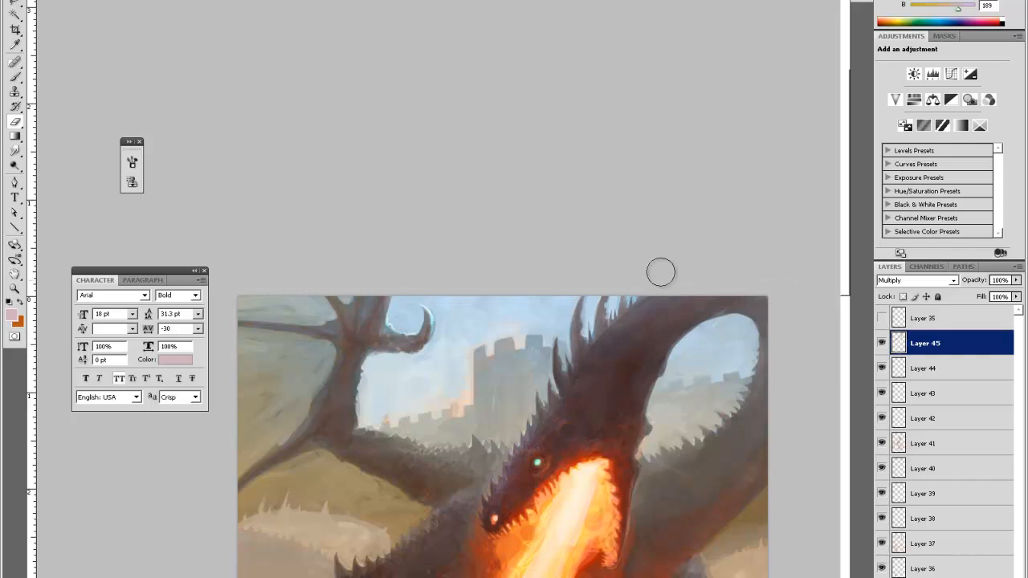
key(b)
right_click(657, 363)
click(674, 387)
click(646, 426)
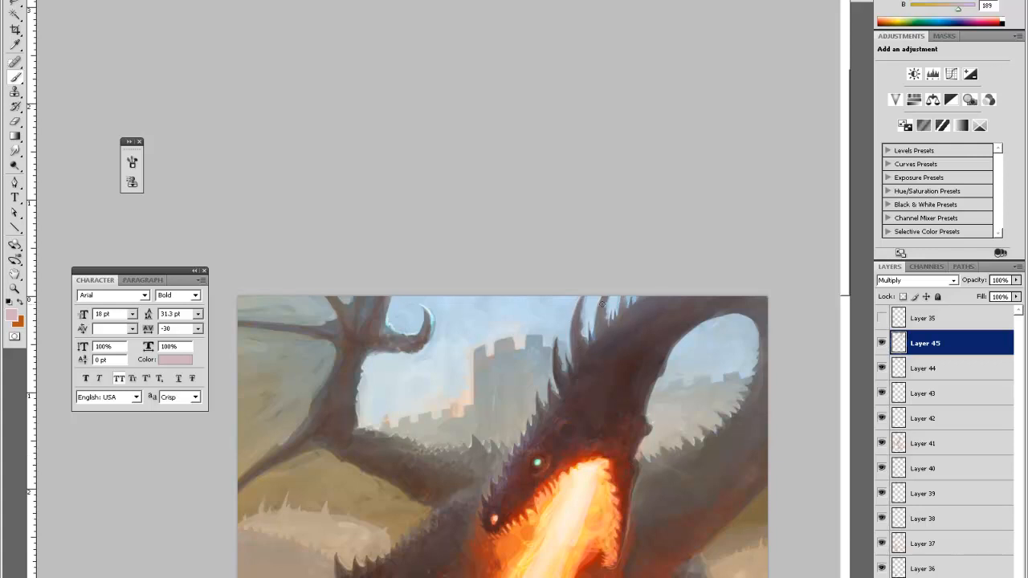
Clean up the shading around the dragon's uppermost neck spikes with the Eraser and Brush
key(e)
mouse_move(609, 293)
mouse_down()
mouse_move(604, 311)
mouse_move(612, 293)
mouse_move(628, 302)
mouse_move(620, 309)
mouse_up()
key(b)
key(e)
key(b)
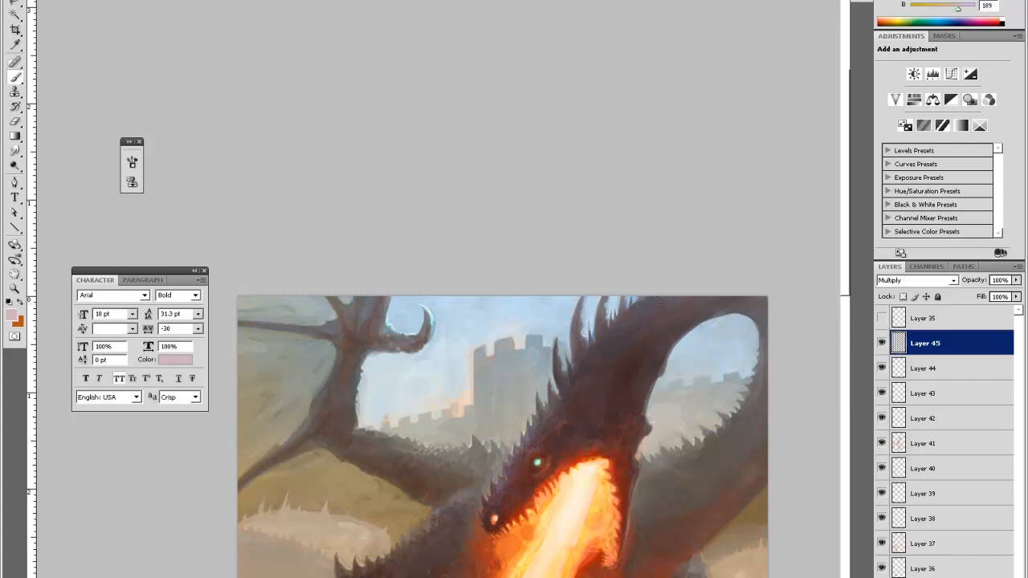
key(e)
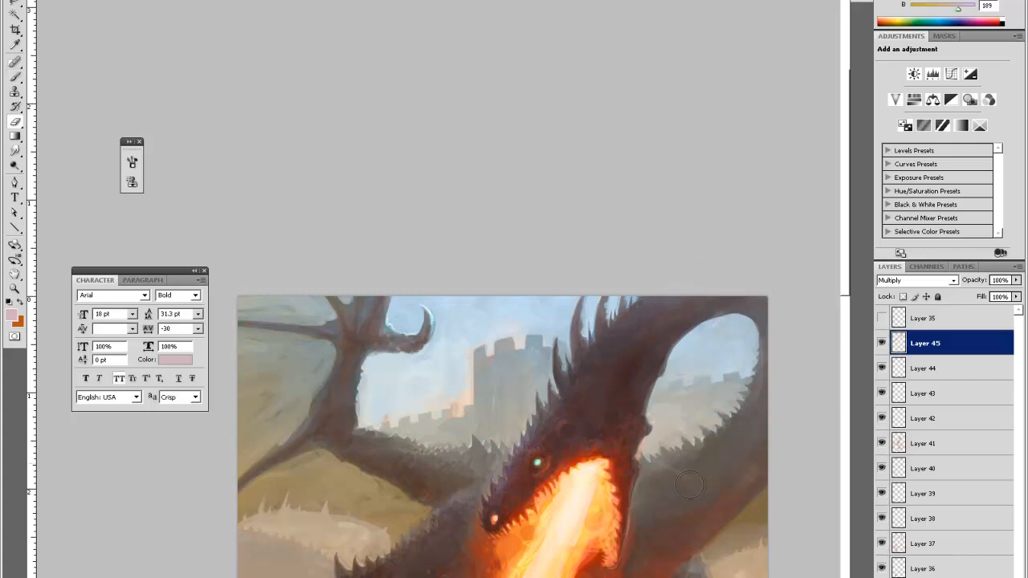
Darken the dragon's wing arm from the elbow toward the shoulder
key(ctrl+minus)
key(ctrl+minus)
key(b)
key(z)
click(579, 178)
click(586, 160)
key(h)
mouse_move(569, 270)
mouse_down()
mouse_move(602, 399)
mouse_move(531, 374)
mouse_up()
key(b)
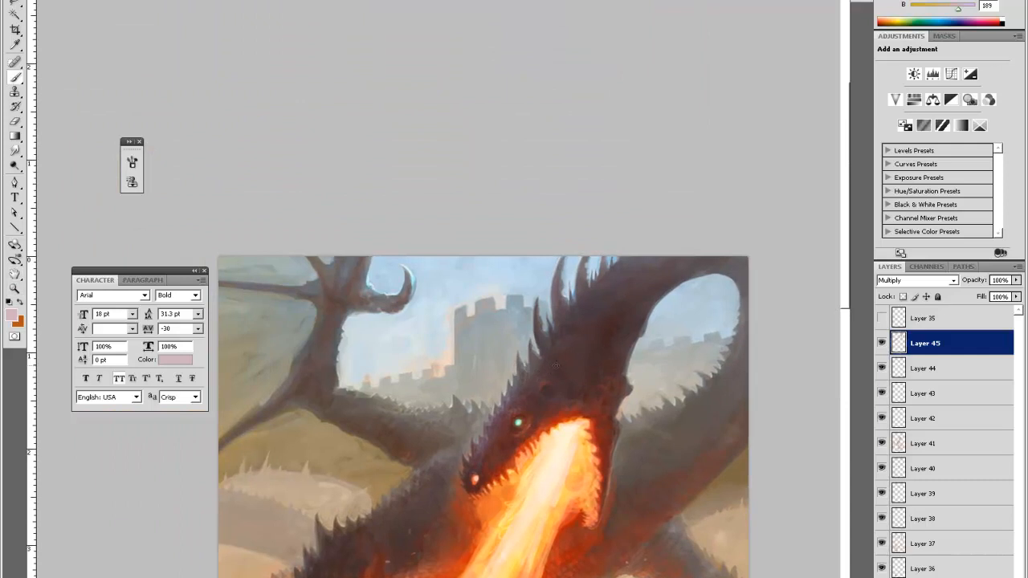
mouse_move(318, 406)
mouse_down()
mouse_move(333, 419)
mouse_move(356, 401)
mouse_move(343, 425)
mouse_move(378, 407)
mouse_move(364, 429)
mouse_move(368, 400)
mouse_move(338, 416)
mouse_move(327, 401)
mouse_move(337, 375)
mouse_move(384, 420)
mouse_move(376, 432)
mouse_move(395, 420)
mouse_move(390, 441)
mouse_move(423, 418)
mouse_move(413, 461)
mouse_up()
Erase excess shading along the wing arm and soften it where it meets the shoulder
key(e)
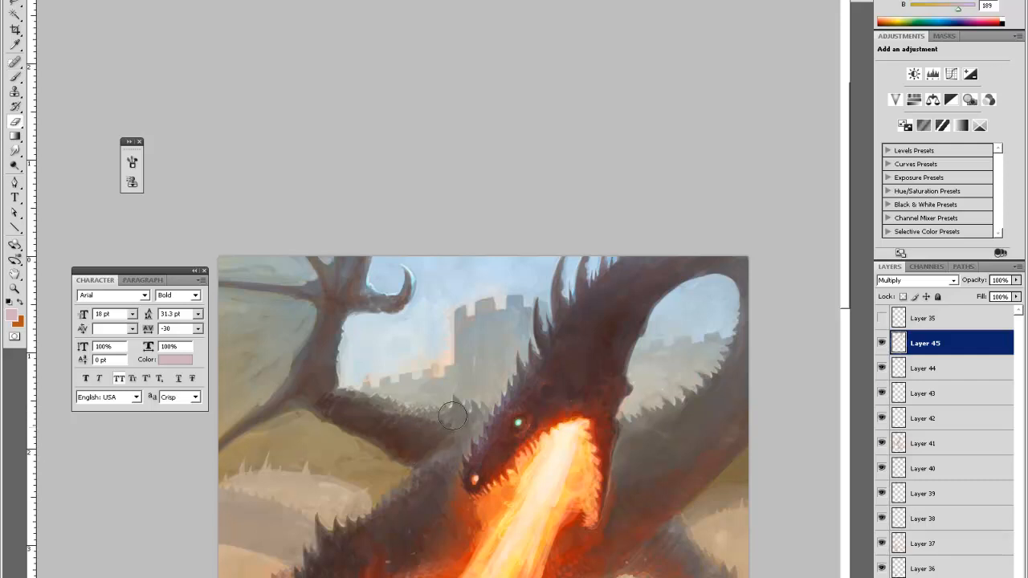
mouse_move(315, 416)
mouse_down()
mouse_move(414, 462)
mouse_move(372, 443)
mouse_move(437, 453)
mouse_up()
key(b)
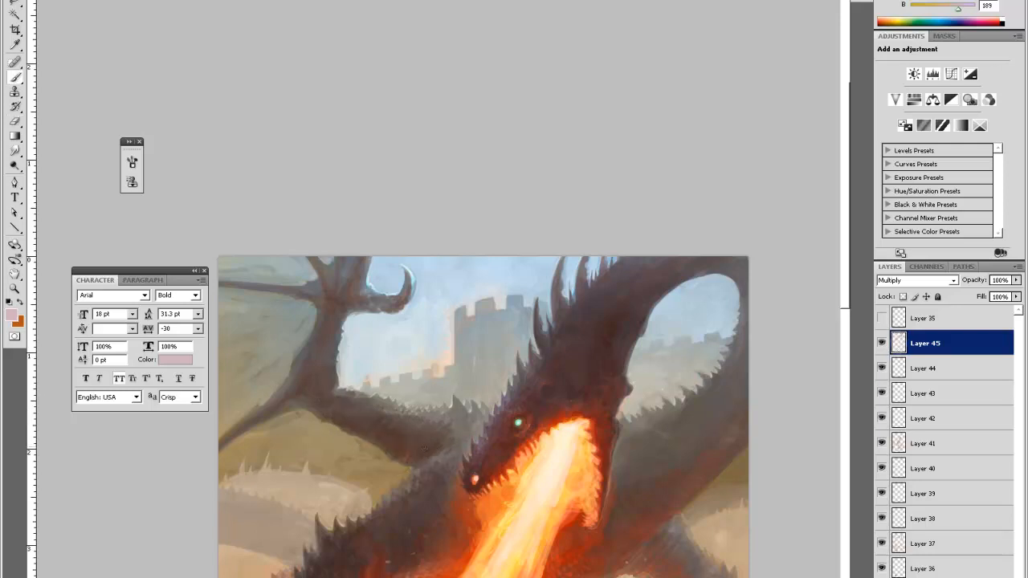
key(e)
drag(449, 450, 443, 431)
Choose another brush and shade the dragon's hind leg from the thigh down toward the flames
mouse_move(666, 475)
mouse_down()
mouse_move(626, 454)
mouse_move(592, 345)
mouse_move(554, 318)
mouse_up()
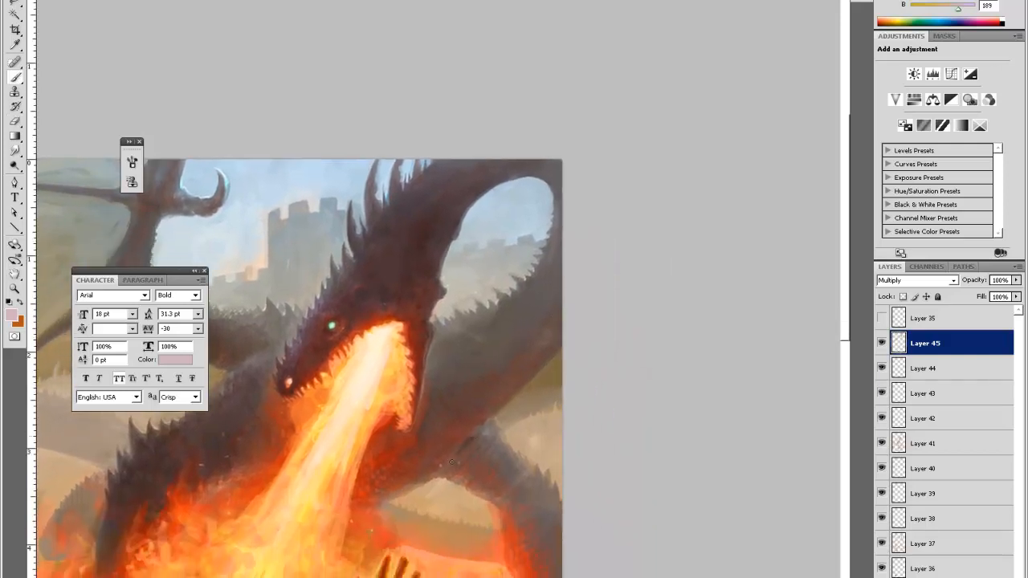
drag(550, 445, 490, 291)
drag(449, 346, 456, 418)
right_click(461, 366)
click(507, 398)
mouse_move(460, 334)
mouse_down()
mouse_move(480, 453)
mouse_move(495, 479)
mouse_move(467, 340)
mouse_move(504, 408)
mouse_move(501, 516)
mouse_move(488, 535)
mouse_move(468, 537)
mouse_move(481, 520)
mouse_up()
key(e)
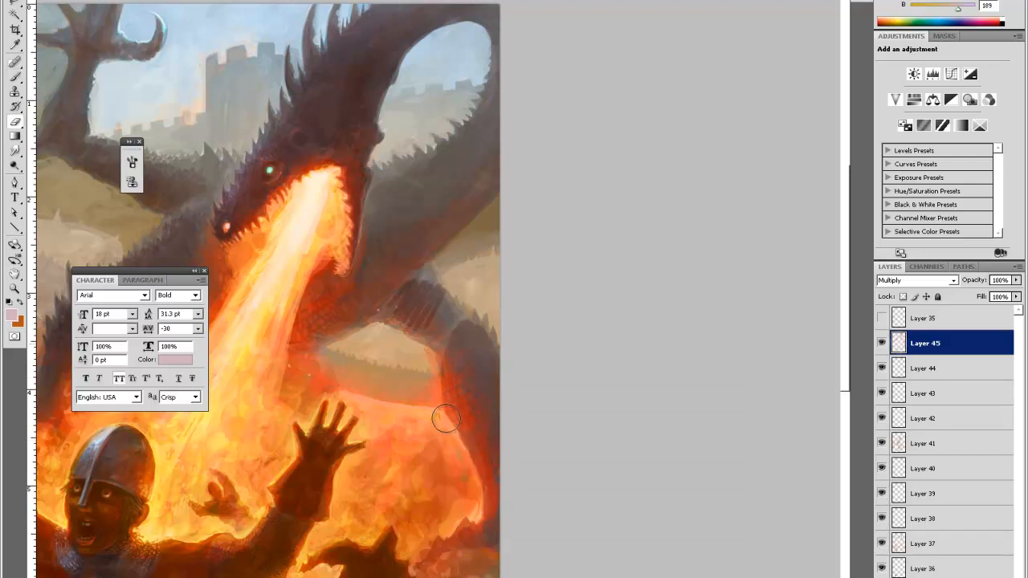
Darken the bend of the dragon's hind leg and erase the overspill around its upper edge
key(b)
drag(432, 293, 456, 347)
key(e)
drag(429, 271, 395, 307)
drag(438, 273, 454, 343)
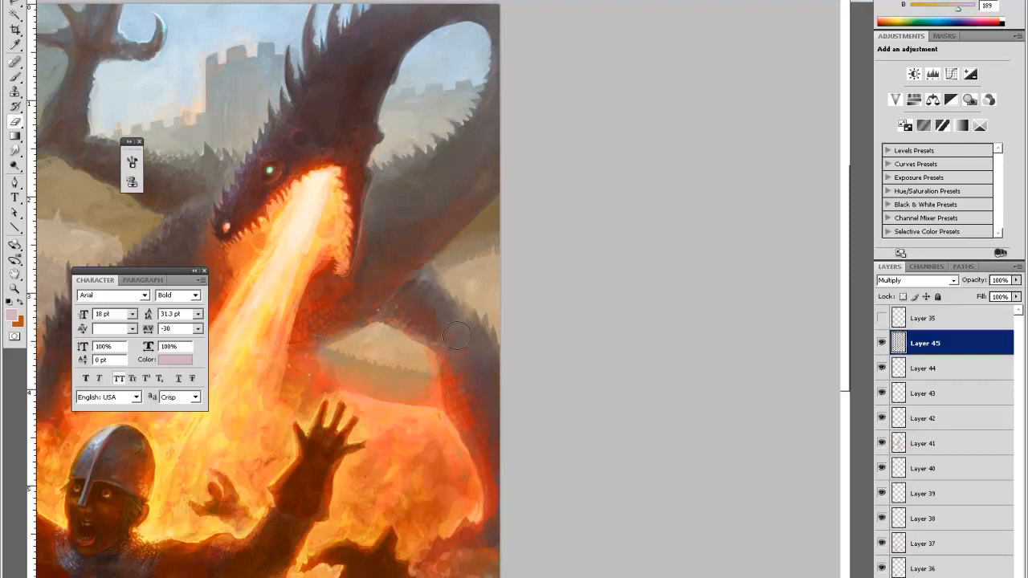
Shade the dragon's curved body behind its jaw down to the hind leg, alternating Brush and Eraser
key(space)
drag(490, 261, 532, 380)
key(b)
mouse_move(415, 316)
mouse_down()
mouse_move(418, 388)
mouse_move(458, 281)
mouse_move(476, 316)
mouse_move(526, 257)
mouse_move(466, 245)
mouse_move(492, 256)
mouse_move(522, 239)
mouse_up()
key(e)
key(b)
mouse_move(392, 414)
mouse_down()
mouse_move(368, 438)
mouse_move(357, 405)
mouse_move(401, 401)
mouse_move(415, 411)
mouse_up()
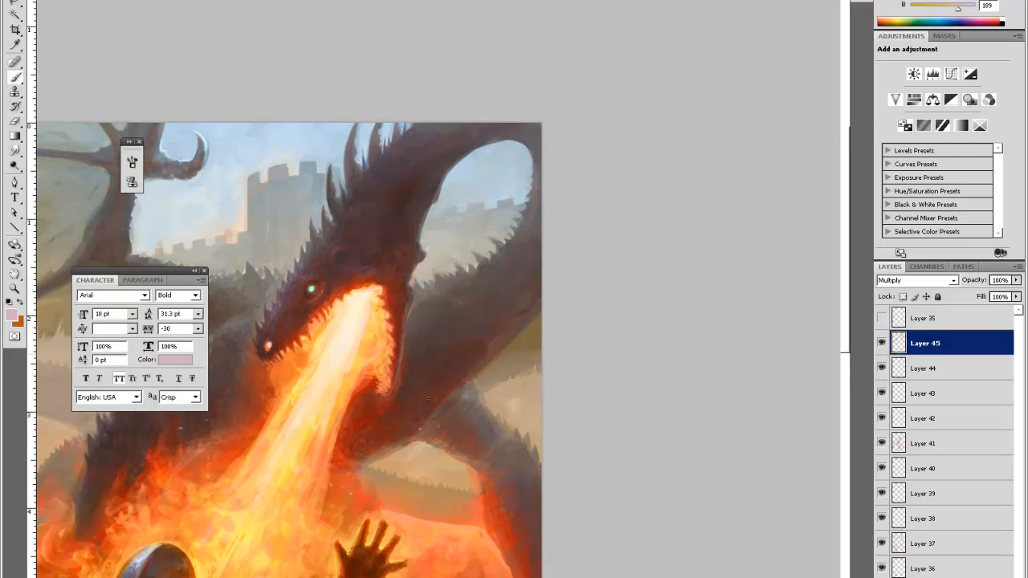
key(e)
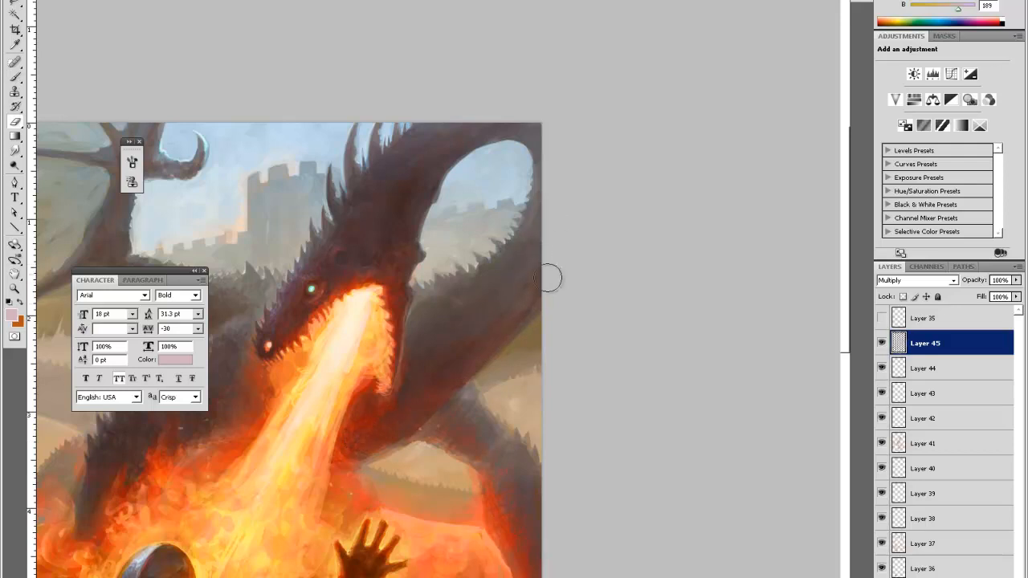
key(b)
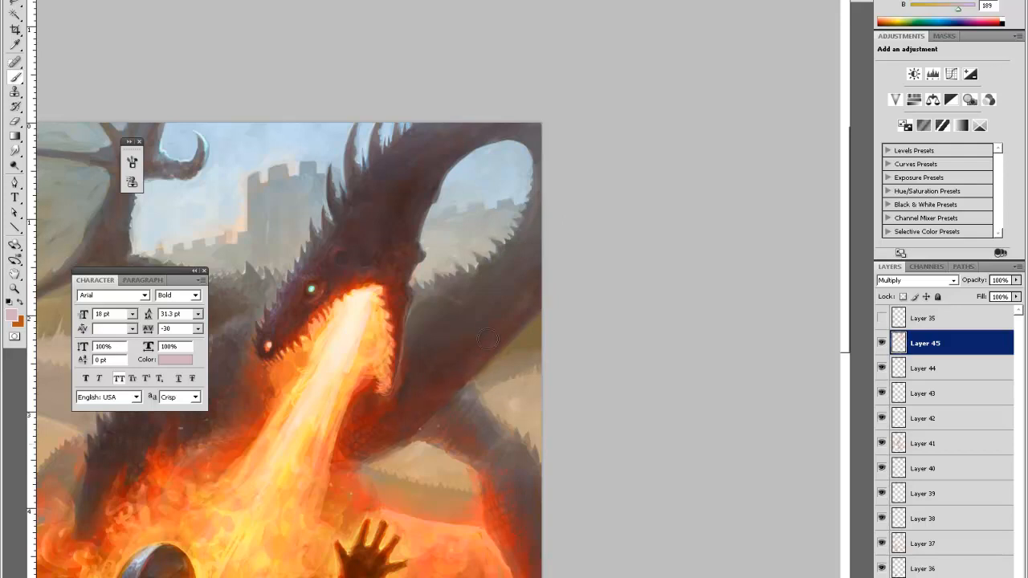
key(e)
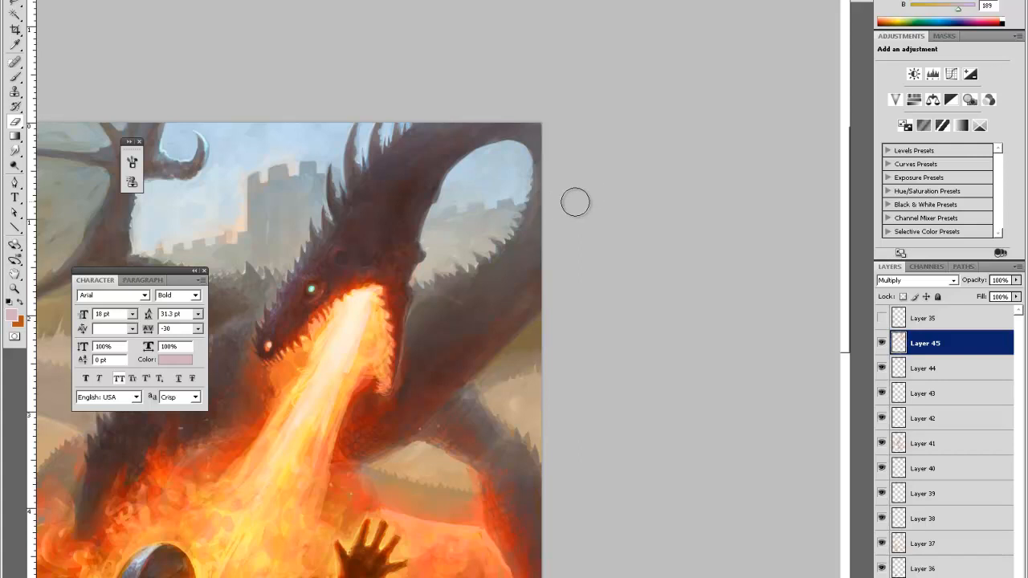
Darken the dragon's far limb rising behind the flames beside its foreleg and tidy the shading with the Eraser
key(ctrl+minus)
key(ctrl+minus)
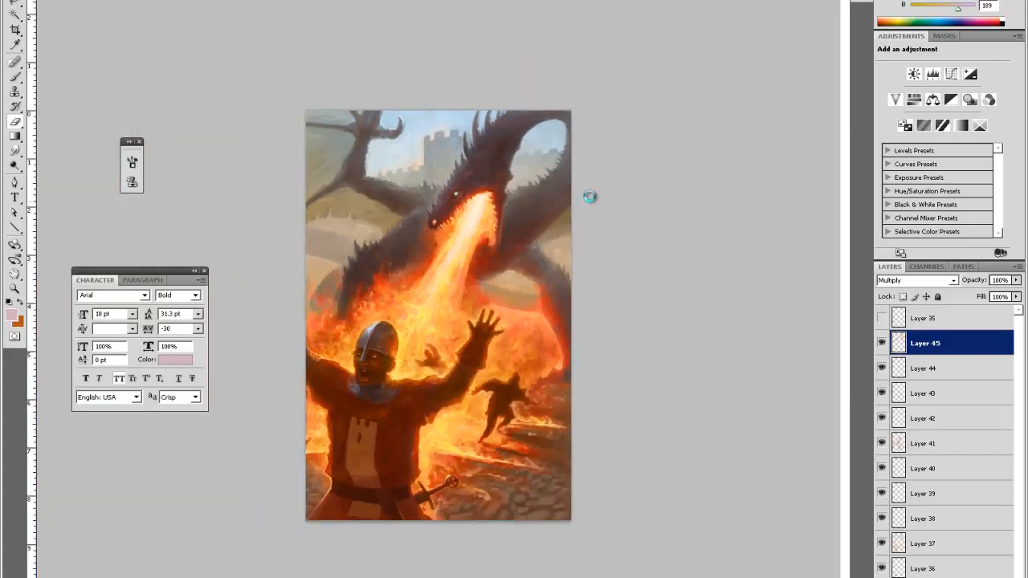
key(z)
key(ctrl+plus)
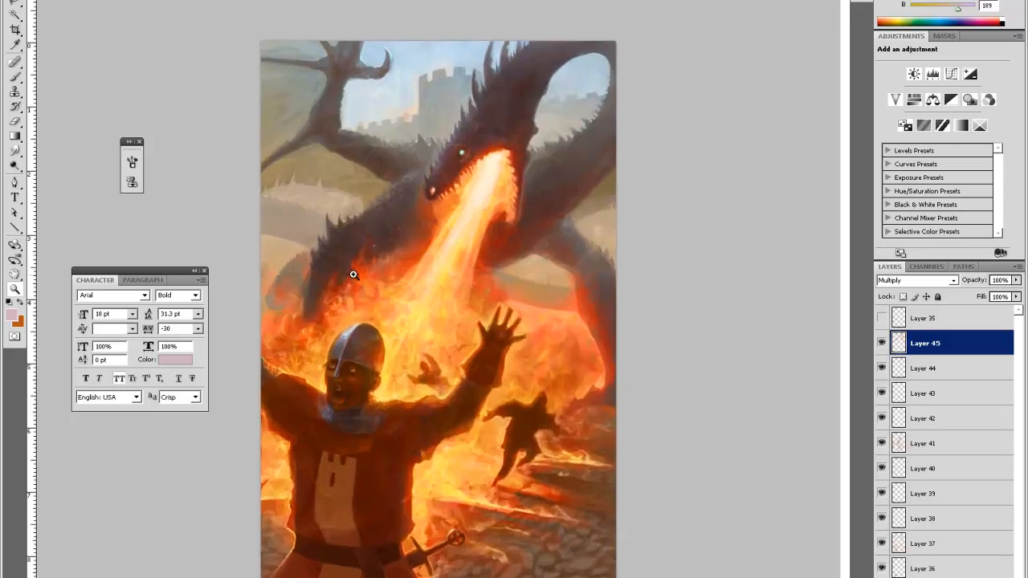
key(ctrl+plus)
key(h)
drag(319, 280, 488, 351)
key(b)
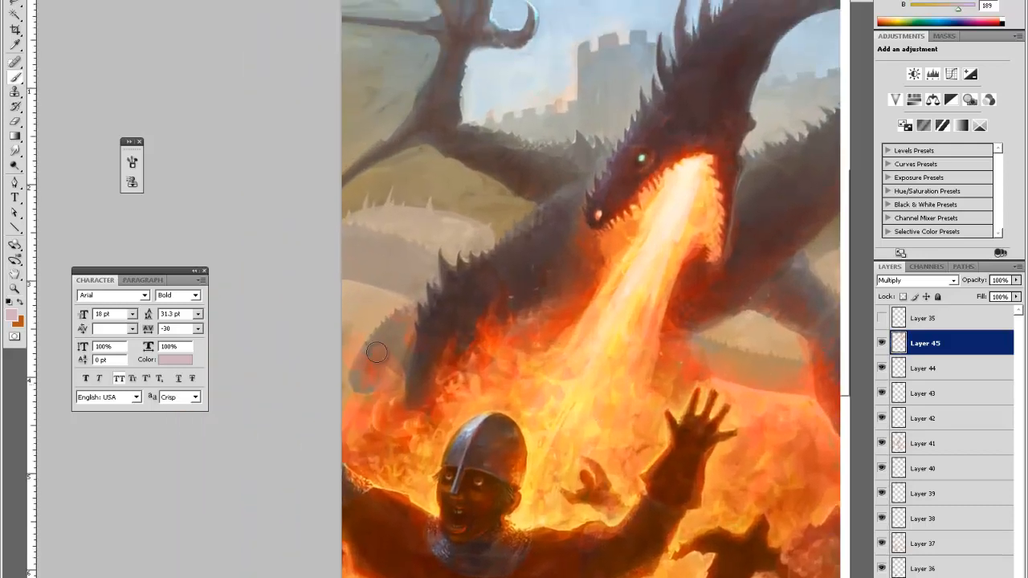
drag(382, 365, 383, 385)
key(e)
key(h)
mouse_move(738, 365)
mouse_down()
mouse_move(674, 314)
mouse_move(704, 329)
mouse_move(737, 395)
mouse_move(644, 294)
mouse_move(586, 324)
mouse_move(596, 307)
mouse_move(573, 347)
mouse_move(650, 256)
mouse_up()
key(b)
key(e)
Adjust the brush and paint shading onto the dragon's wing membrane beside the wing bone
key(ctrl+minus)
key(ctrl+minus)
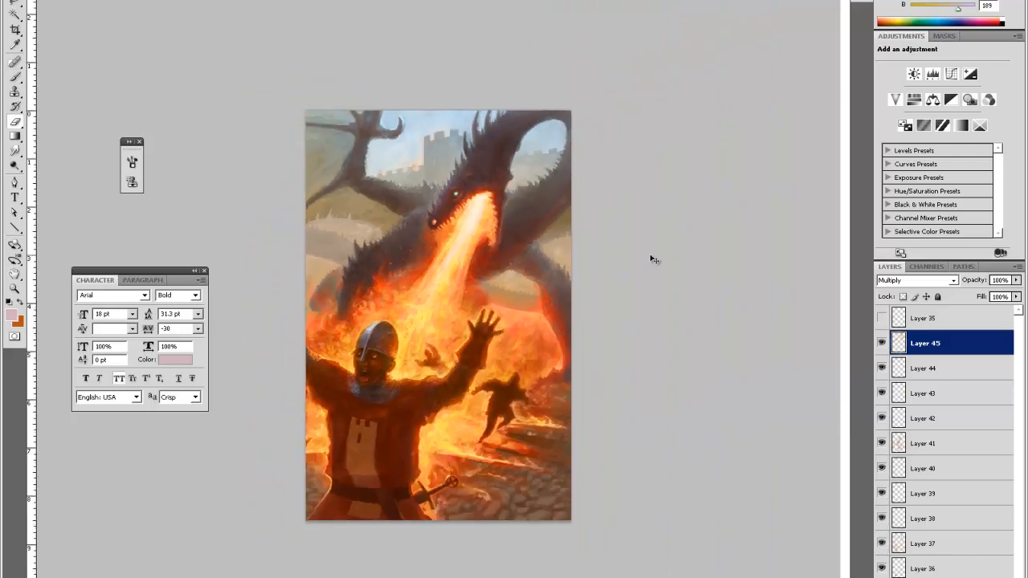
key(z)
key(ctrl+plus)
key(ctrl+plus)
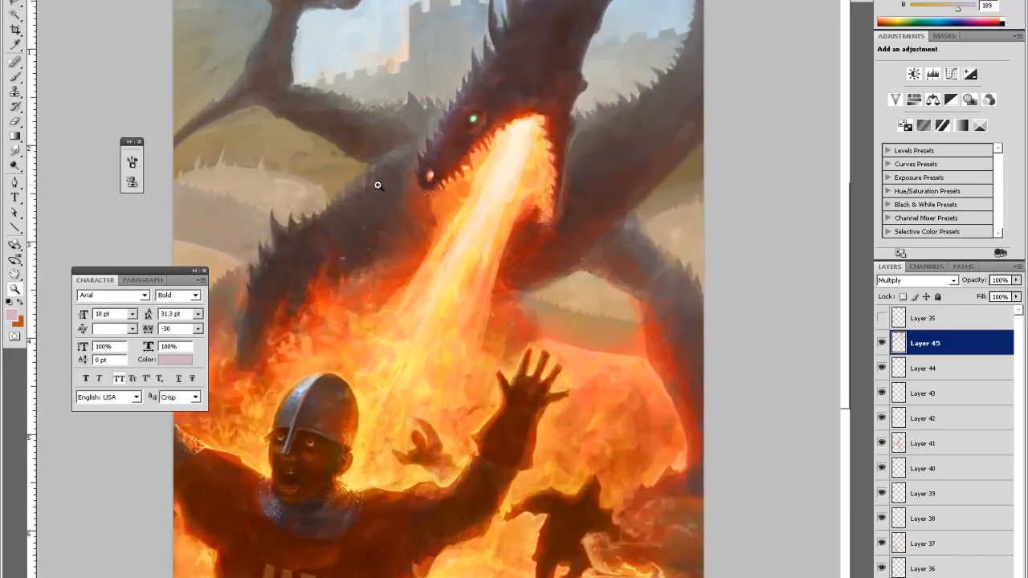
key(h)
drag(392, 189, 458, 282)
key(i)
key(b)
right_click(407, 362)
key(Return)
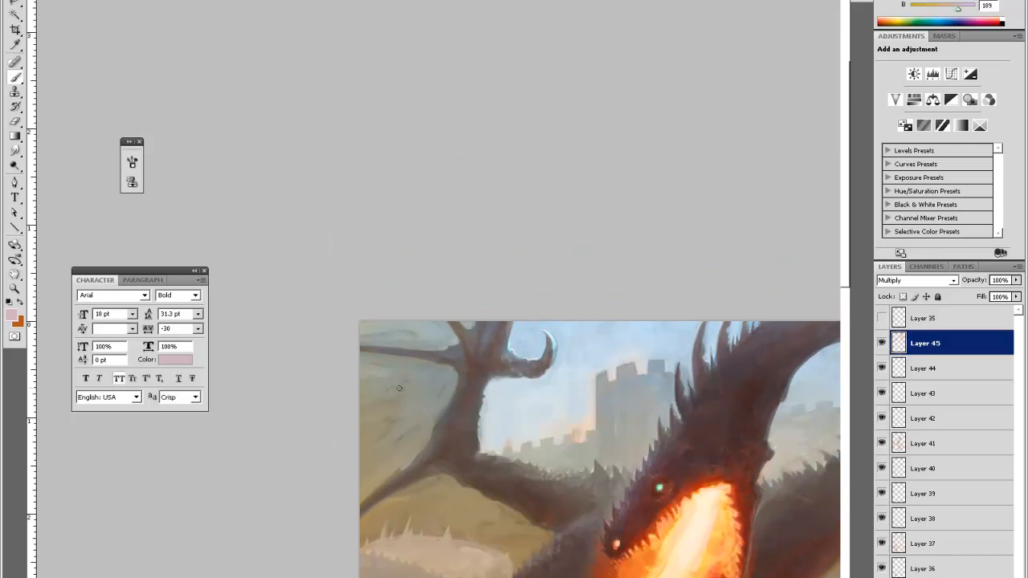
mouse_move(417, 392)
mouse_down()
mouse_move(445, 401)
mouse_move(401, 397)
mouse_move(387, 384)
mouse_move(401, 400)
mouse_move(440, 382)
mouse_up()
Refine the wing membrane shading and erase the excess along the edge of the wing bone
key(e)
key(b)
key(e)
drag(461, 377, 458, 392)
key(b)
key(e)
Switch the foreground colour to orange and work on the knight's helmet, erasing excess near its crown
key(ctrl+minus)
key(ctrl+minus)
key(x)
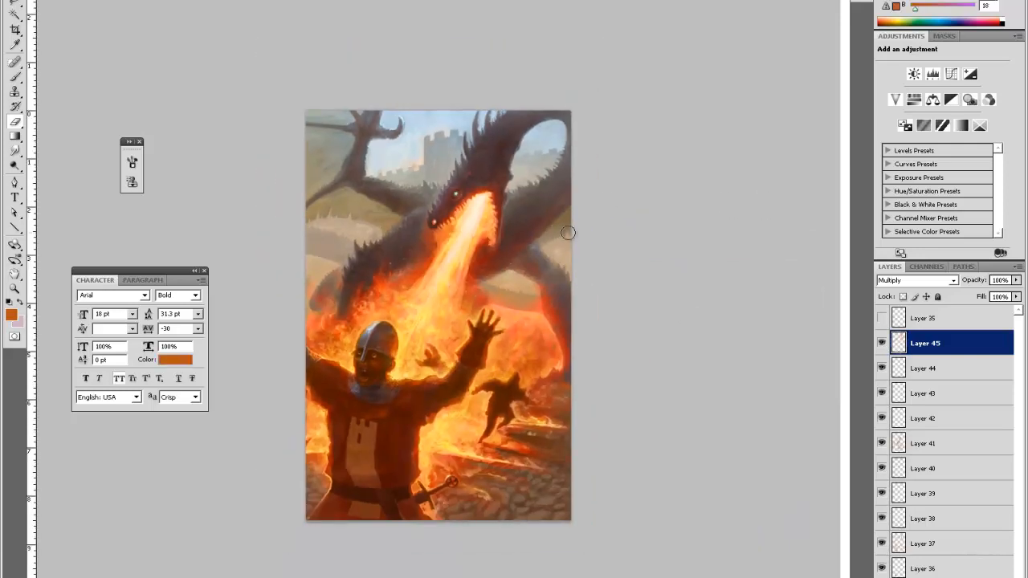
key(x)
key(x)
key(z)
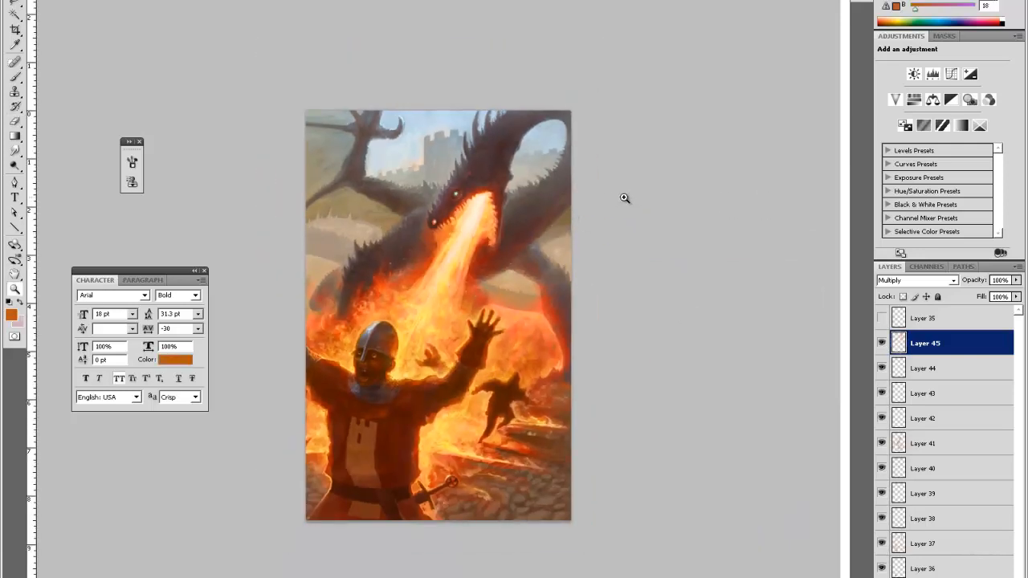
click(525, 174)
key(b)
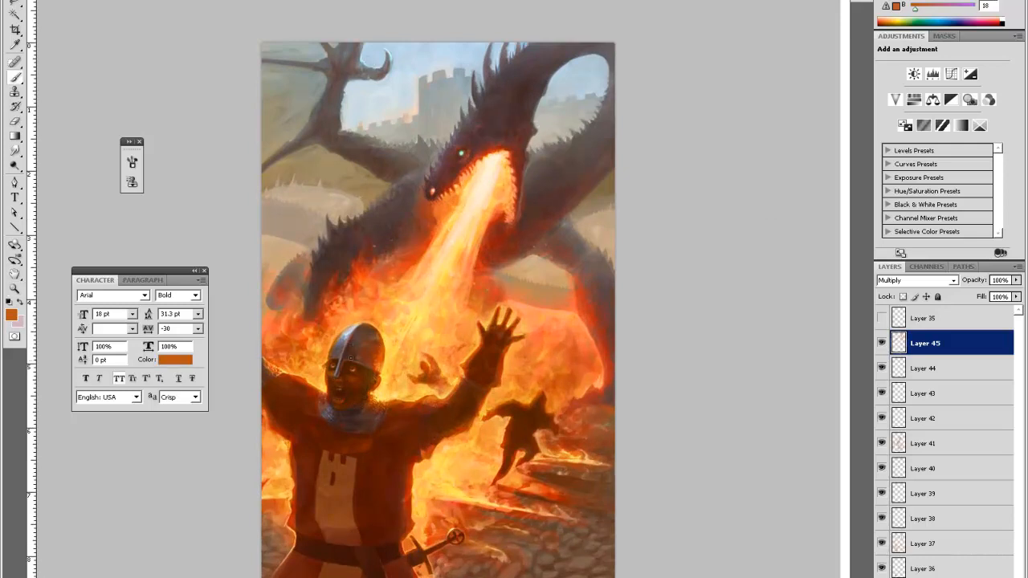
key(e)
drag(363, 324, 352, 327)
Refine the warm Multiply shading on the knight's helmet and face by alternating Brush and Eraser
key(b)
key(e)
key(b)
key(e)
key(b)
key(e)
key(b)
key(e)
Erase excess shading on the knight's mail collar and add shading to his raised hand
mouse_move(333, 412)
mouse_down()
mouse_move(343, 420)
mouse_move(360, 404)
mouse_move(342, 435)
mouse_move(371, 434)
mouse_up()
key(b)
key(e)
key(b)
drag(506, 331, 506, 342)
key(e)
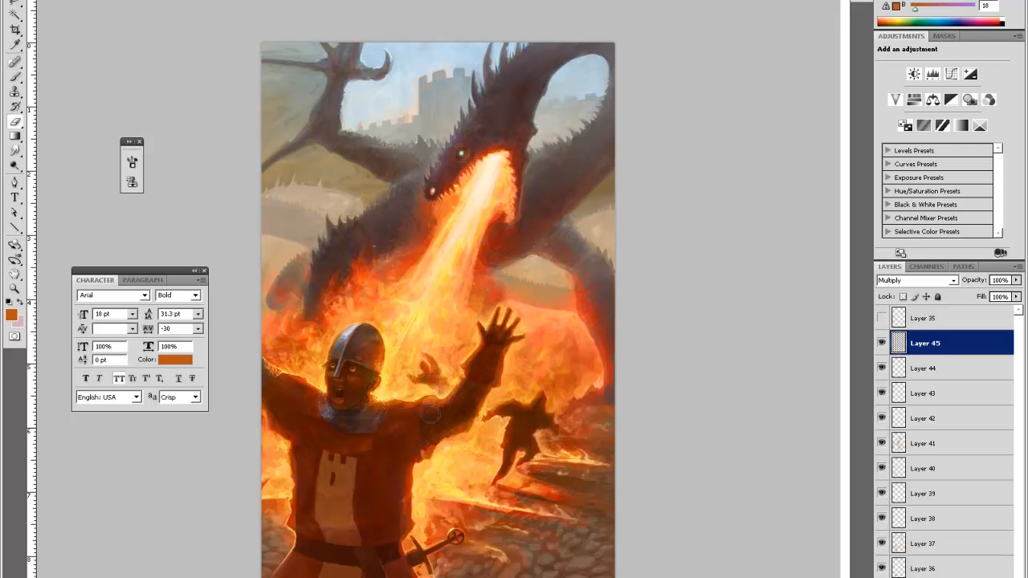
Examine the whole painting at reduced size, and inspect the dragon and castle area up close
key(ctrl+minus)
key(ctrl+minus)
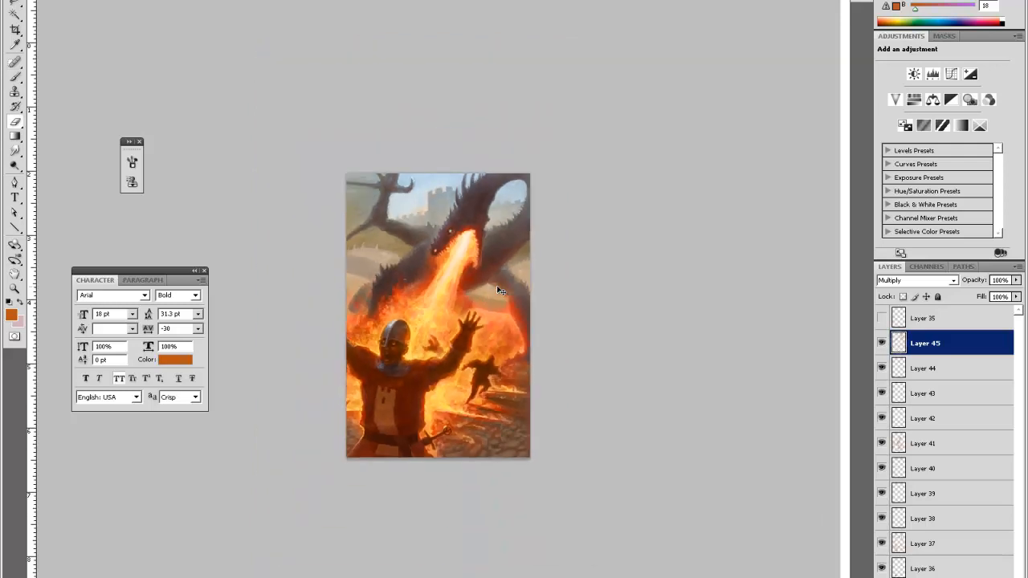
key(z)
click(473, 233)
click(473, 234)
click(487, 174)
click(486, 174)
scroll(546, 249, up, 5)
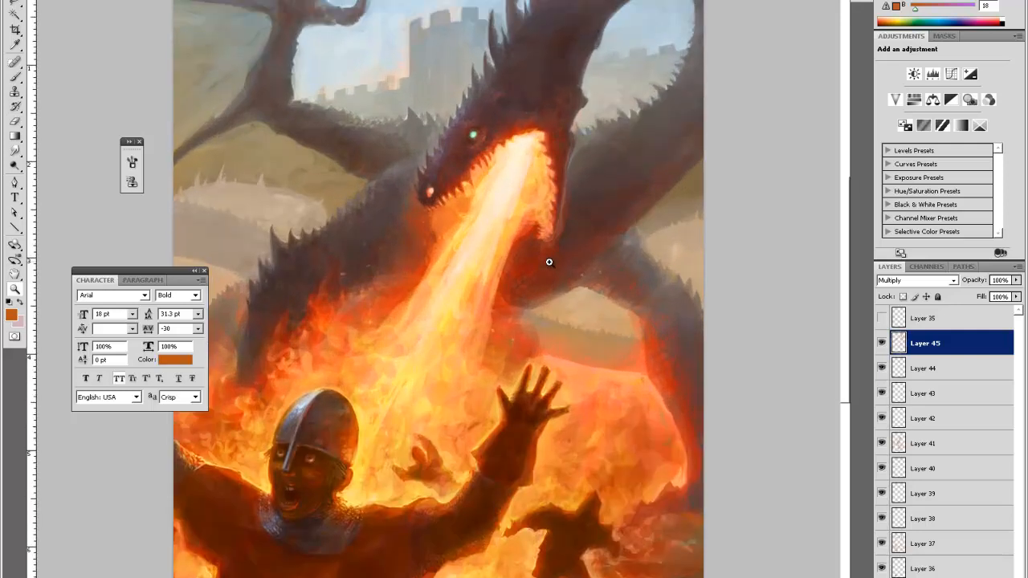
scroll(544, 278, up, 2)
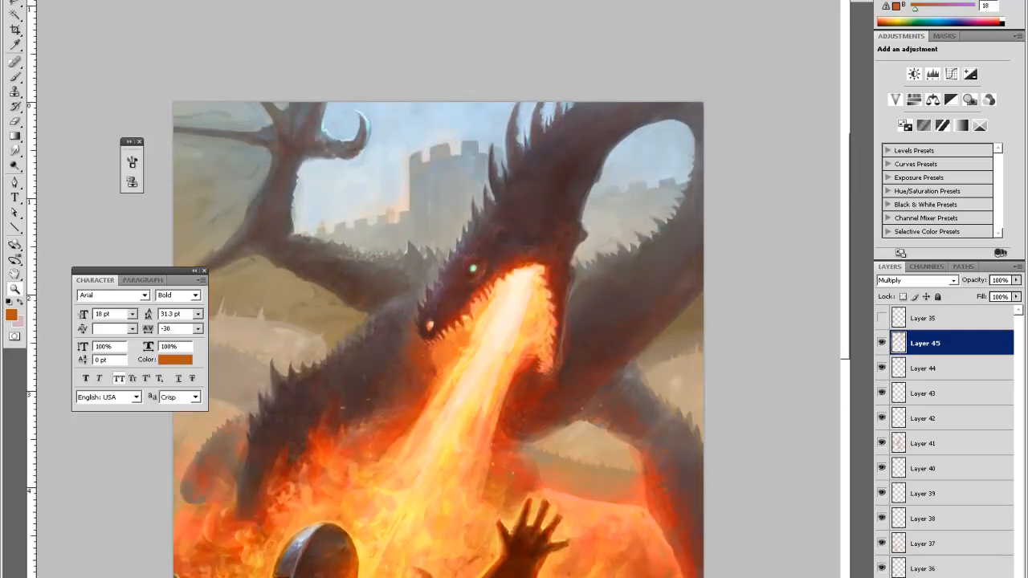
Add a new Normal layer, sample the castle tower's stone colour, and paint over the tower wall
key(ctrl+shift+alt+n)
key(i)
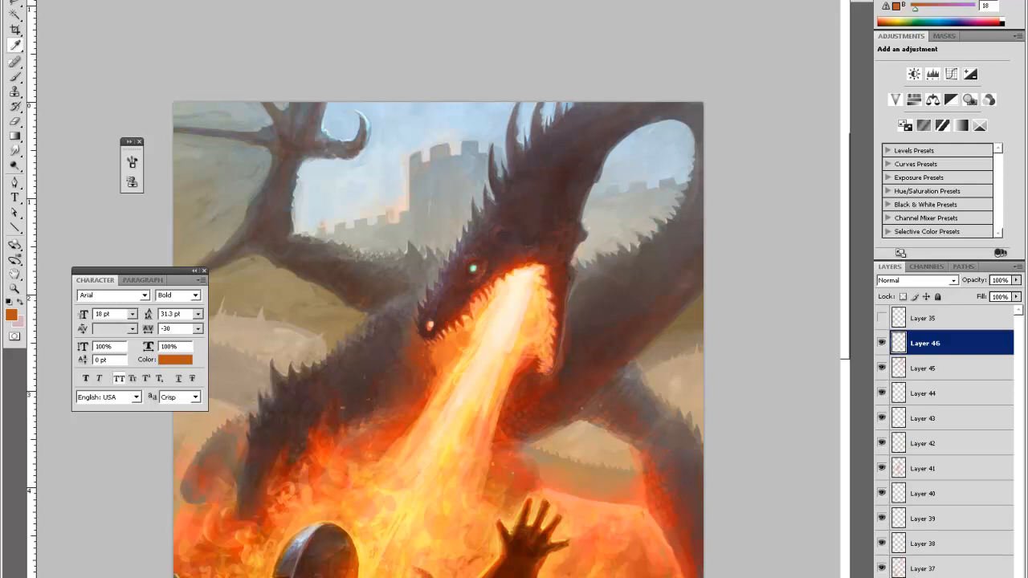
click(441, 191)
key(b)
mouse_move(422, 192)
mouse_down()
mouse_move(430, 223)
mouse_move(431, 203)
mouse_up()
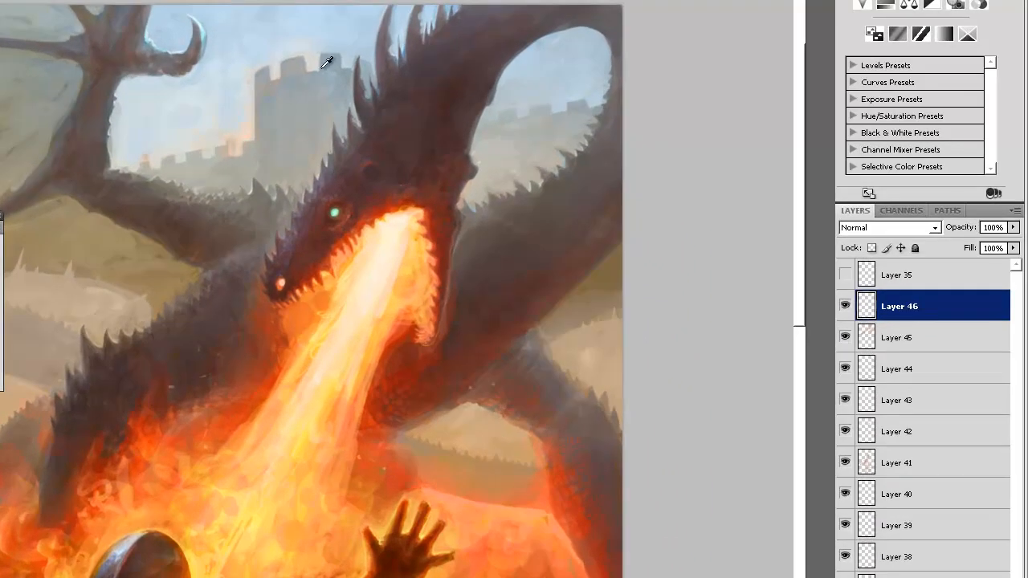
Repaint the castle tower's battlements with the Brush, using stone and sky colours sampled from around the tower
drag(298, 72, 284, 75)
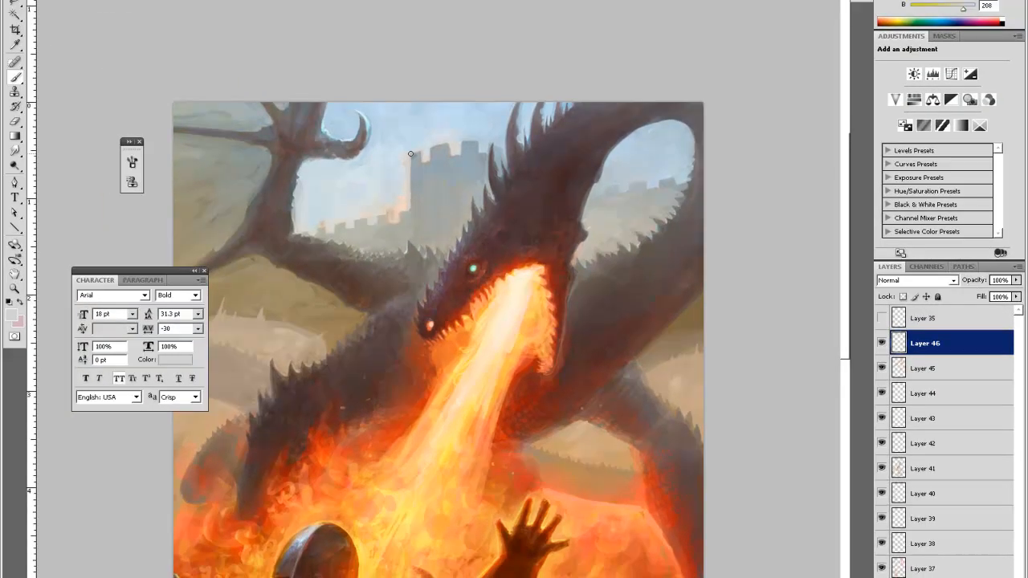
right_click(411, 153)
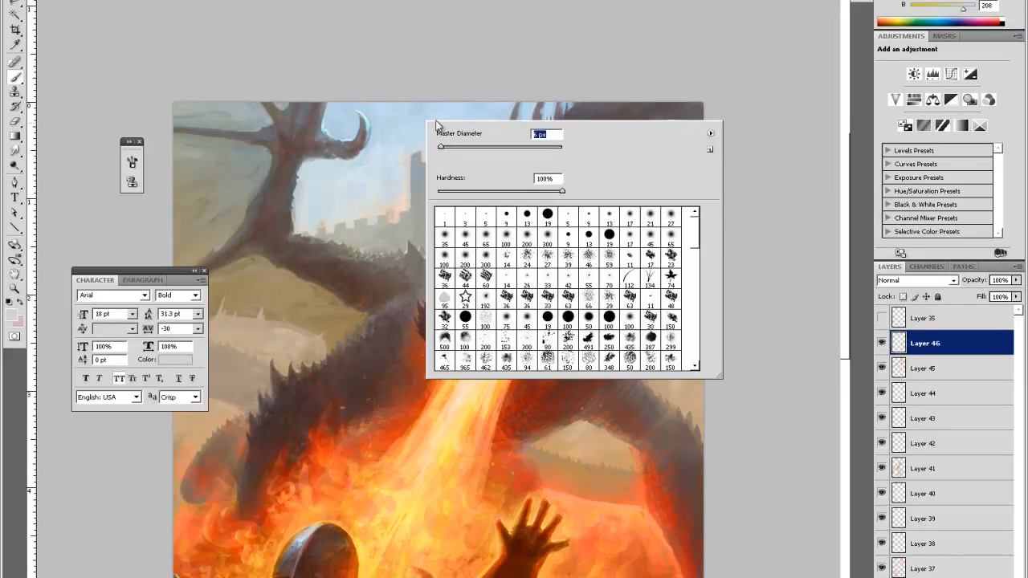
click(420, 154)
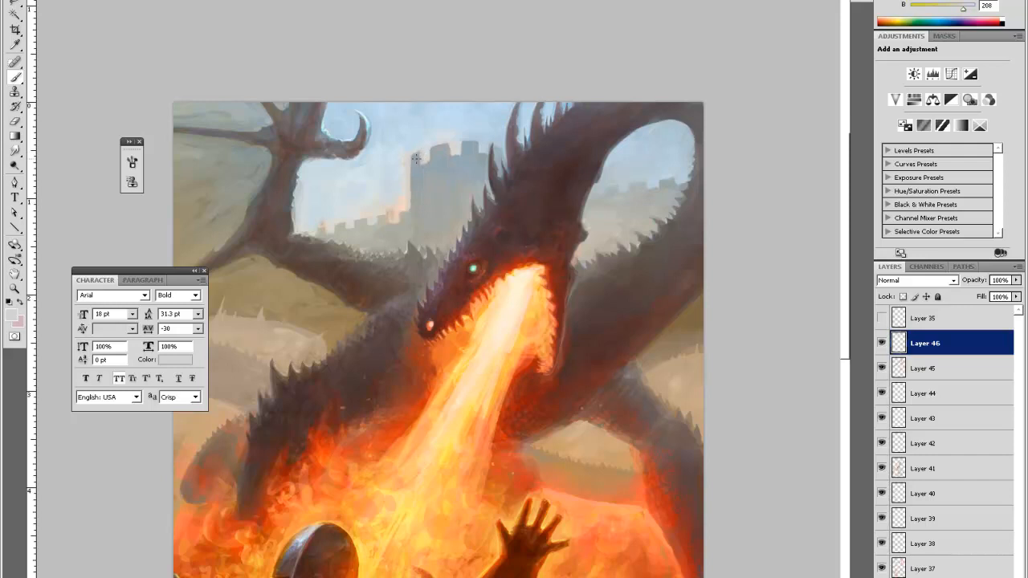
alt+click(419, 152)
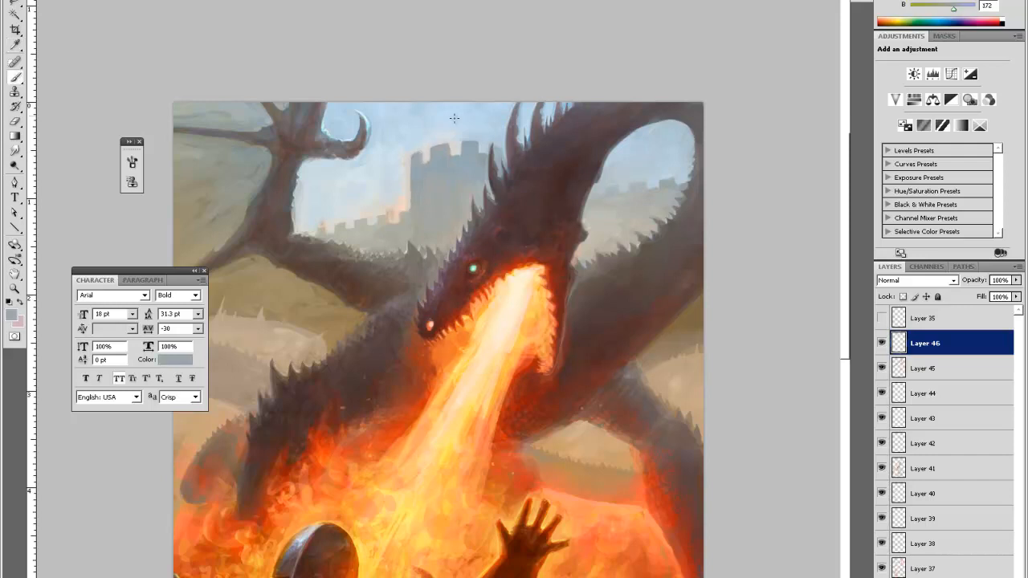
alt+click(450, 146)
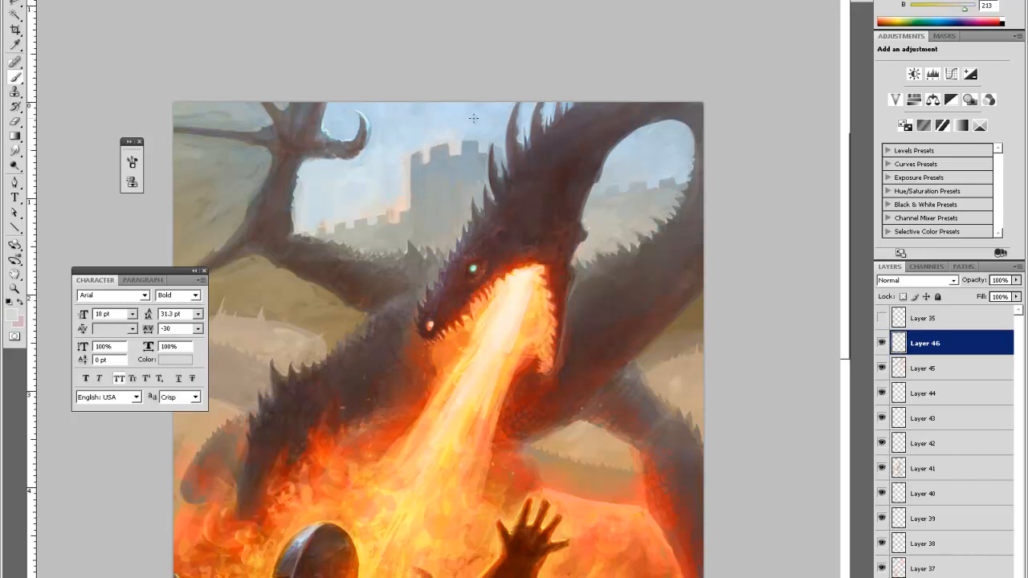
Clean up the tower's sunlit edge and the castle wall's skyline with pale colours sampled from the surrounding sky
alt+click(324, 184)
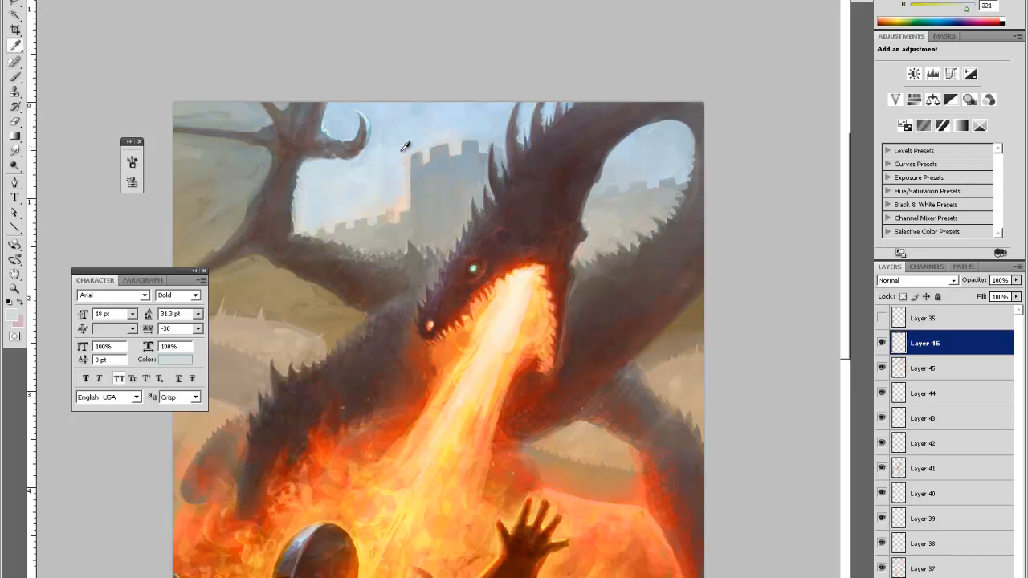
alt+click(407, 184)
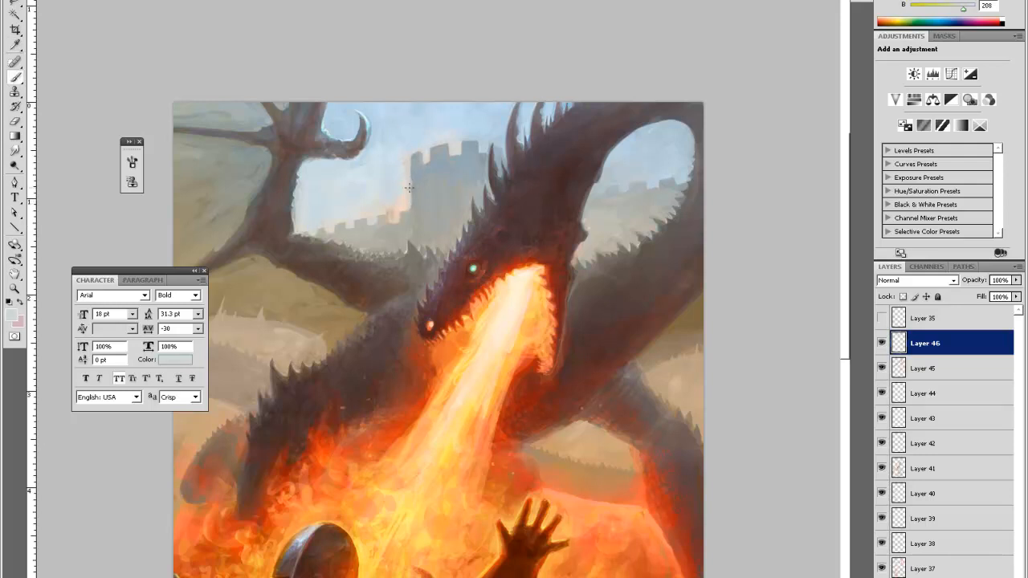
alt+click(619, 187)
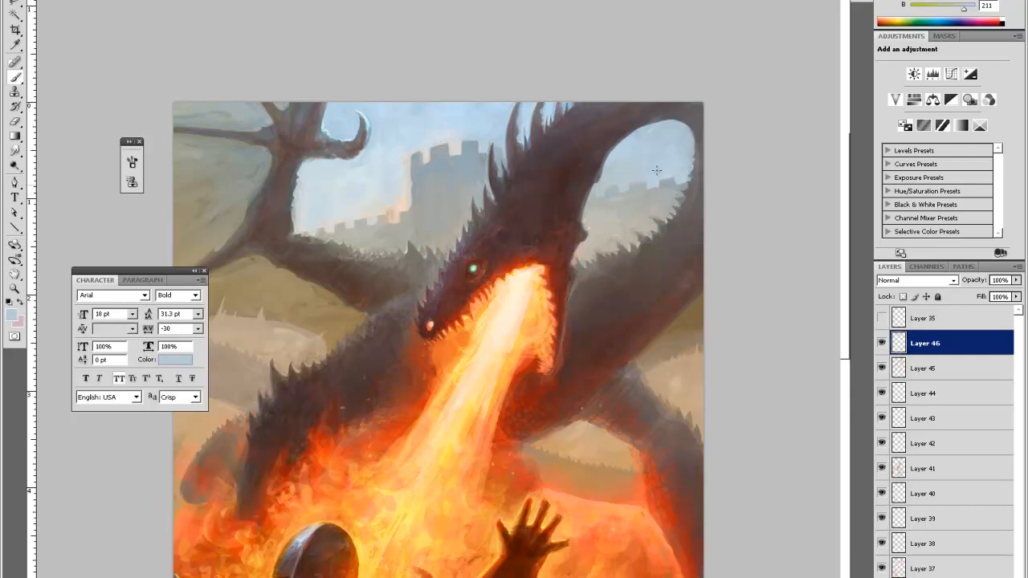
Merge all visible layers into one and save the painting under a new file name
key(ctrl+0)
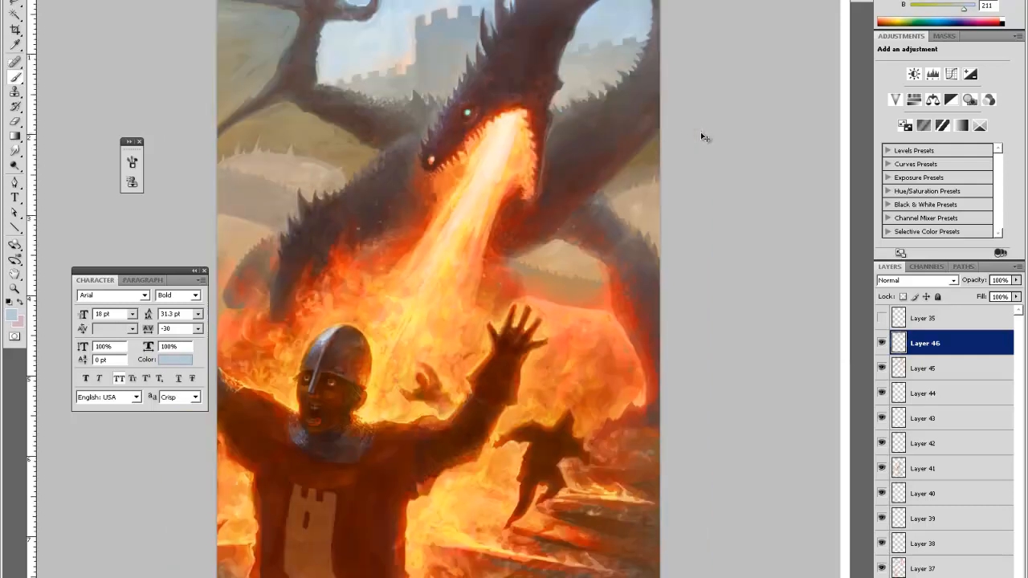
key(ctrl+minus)
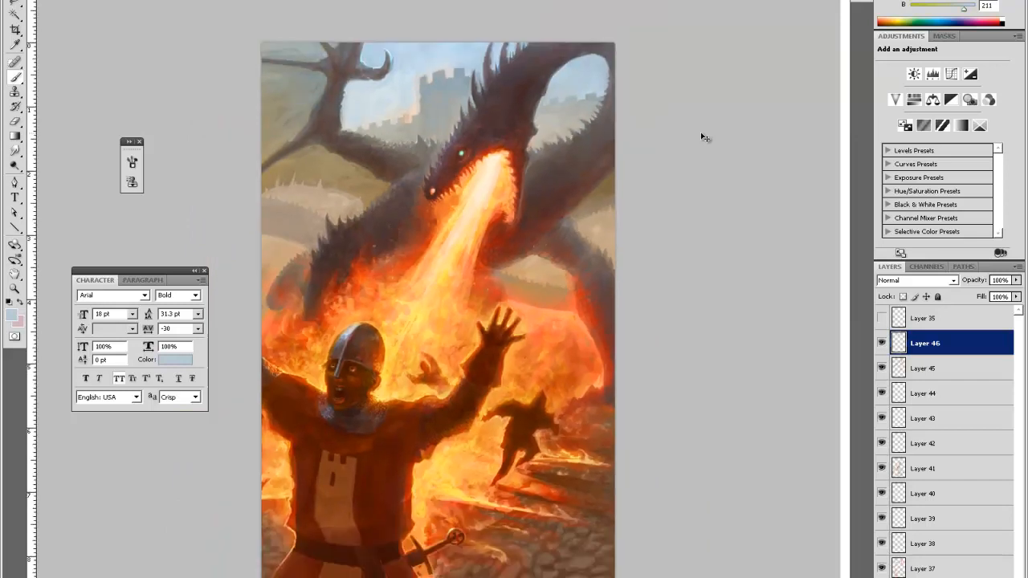
key(z)
key(ctrl+plus)
key(b)
key(ctrl+shift+e)
key(ctrl+shift+s)
click(516, 429)
text(0)
key(Return)
key(Return)
Reshape the knight's helmet, head and torso outline in Liquify with a large brush
key(ctrl+shift+x)
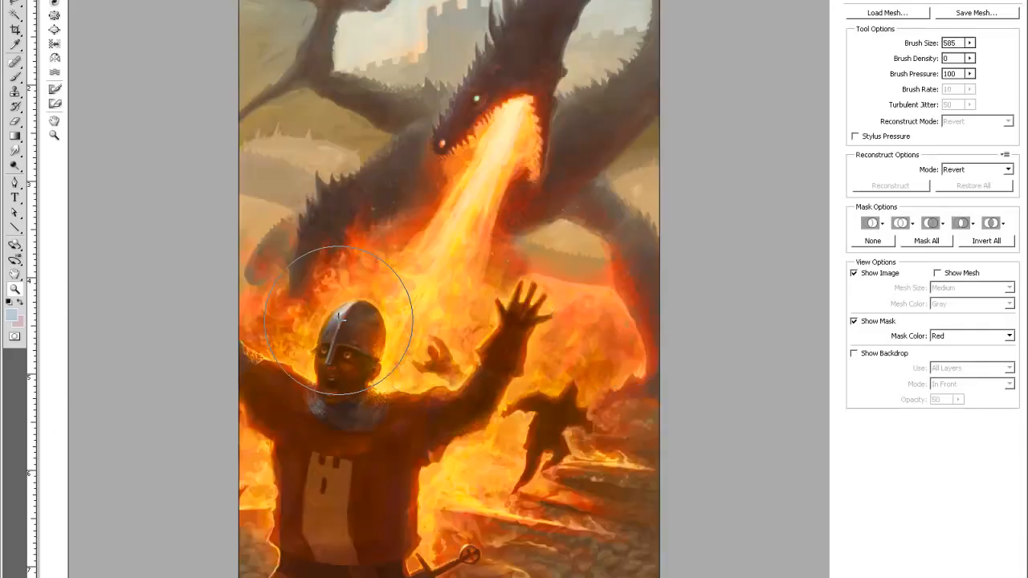
drag(353, 321, 346, 323)
drag(197, 362, 195, 370)
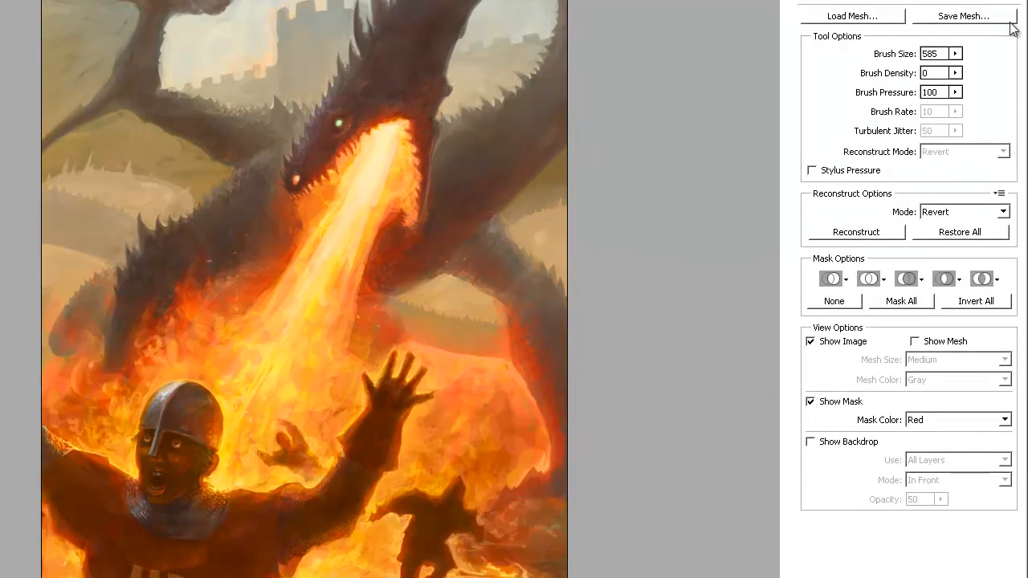
drag(916, 55, 835, 74)
mouse_move(212, 367)
mouse_down()
mouse_move(199, 362)
mouse_move(216, 351)
mouse_up()
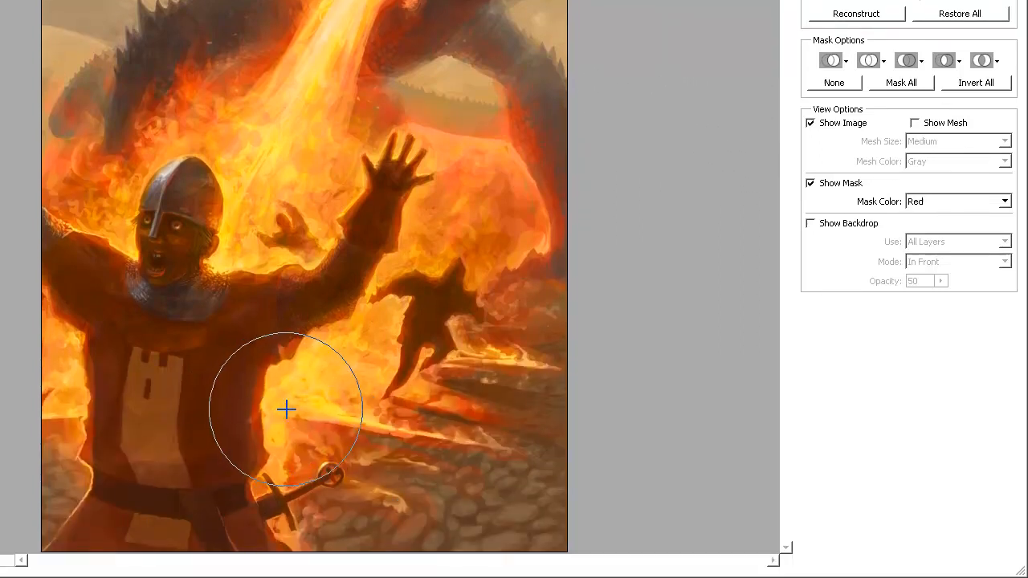
drag(287, 410, 262, 399)
mouse_move(115, 373)
mouse_down()
mouse_move(94, 390)
mouse_move(95, 351)
mouse_up()
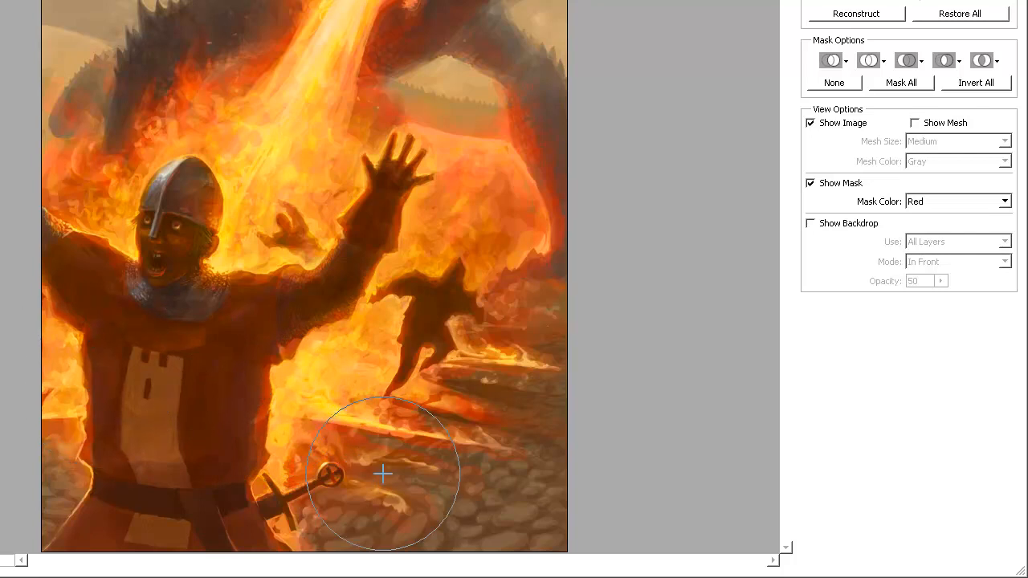
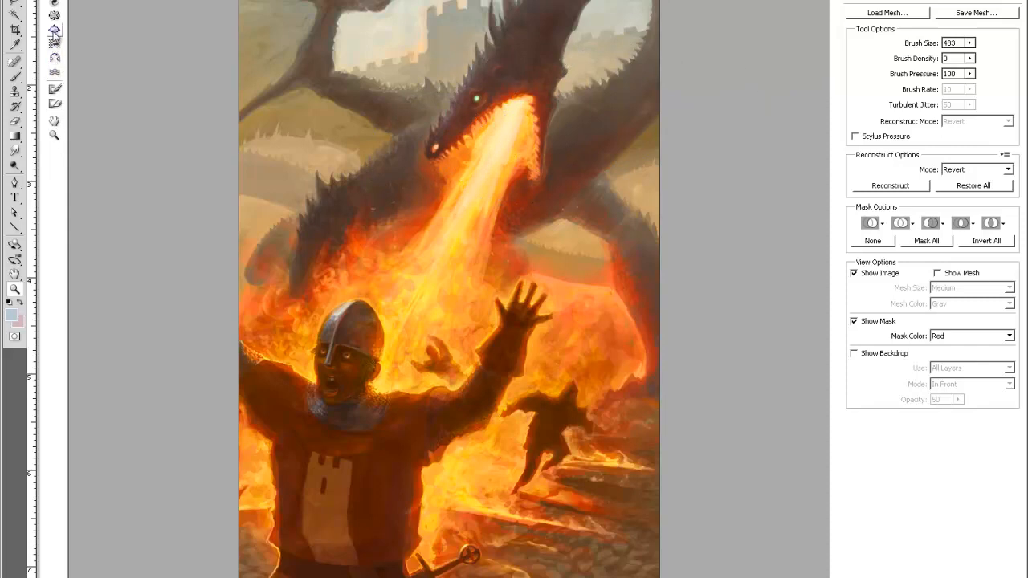
Partly restore the dragon's snout and lower jaw with the Liquify Reconstruct tool and apply the distortion
click(55, 4)
drag(446, 149, 441, 140)
drag(536, 173, 552, 170)
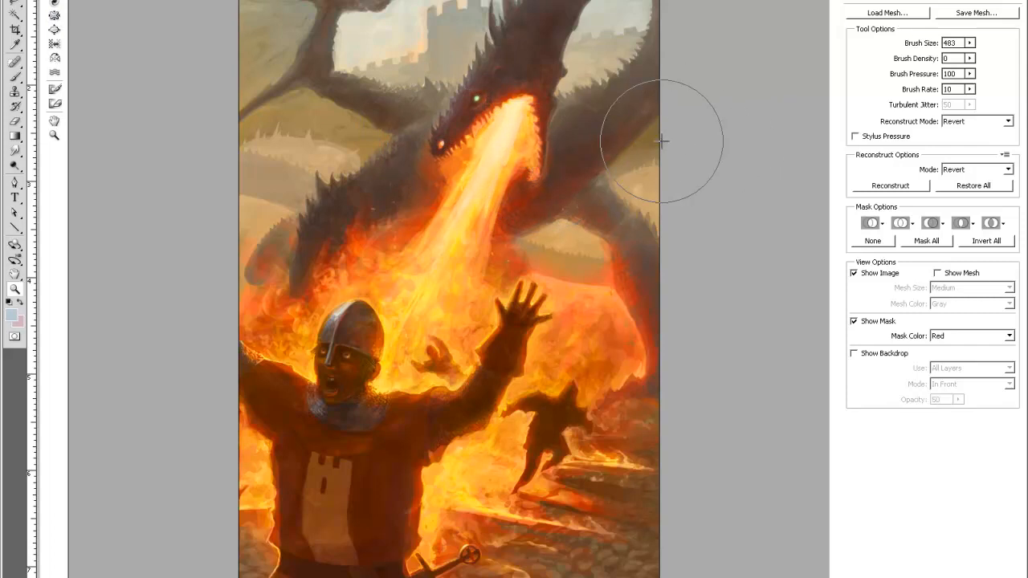
key(Return)
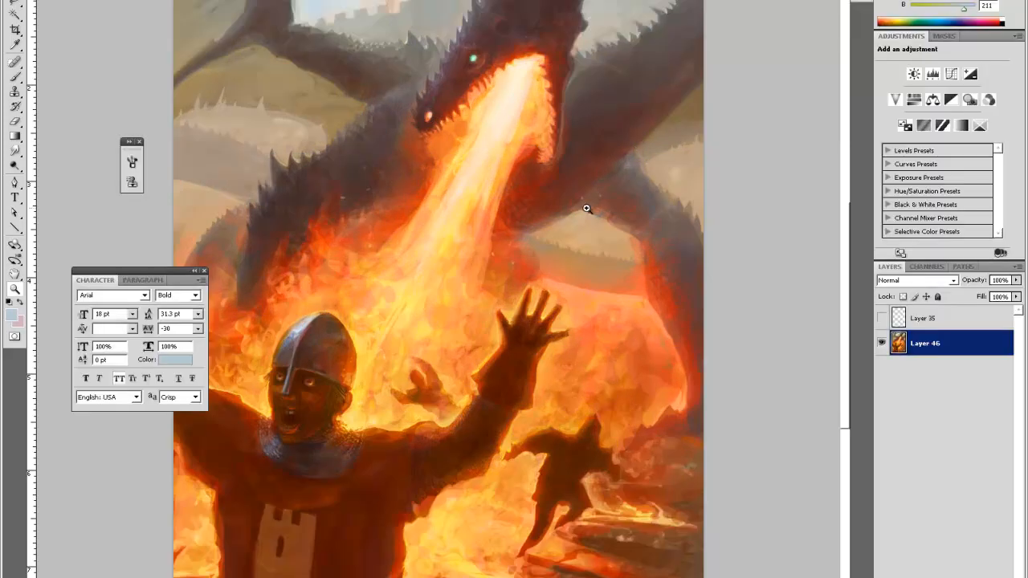
Examine the reshaped painting at reduced size, and inspect the dragon and castle area up close
key(ctrl+minus)
key(ctrl+minus)
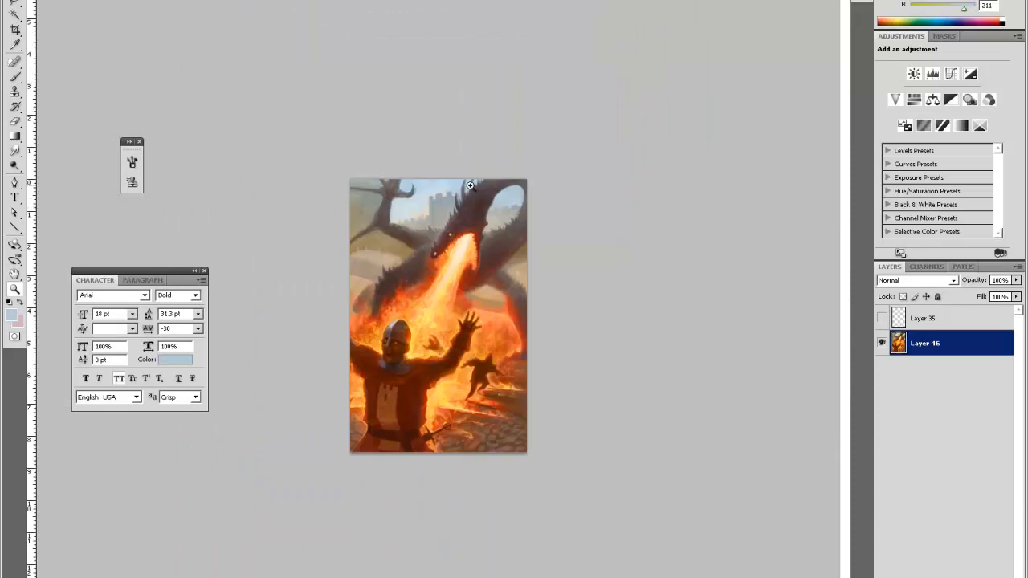
click(515, 191)
key(ctrl+plus)
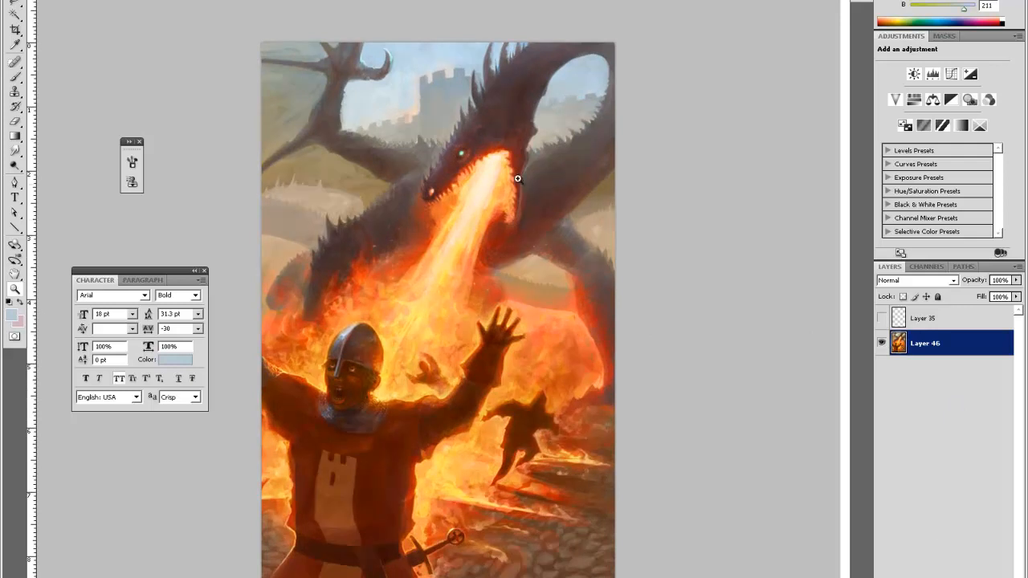
key(ctrl+plus)
scroll(619, 385, up, 3)
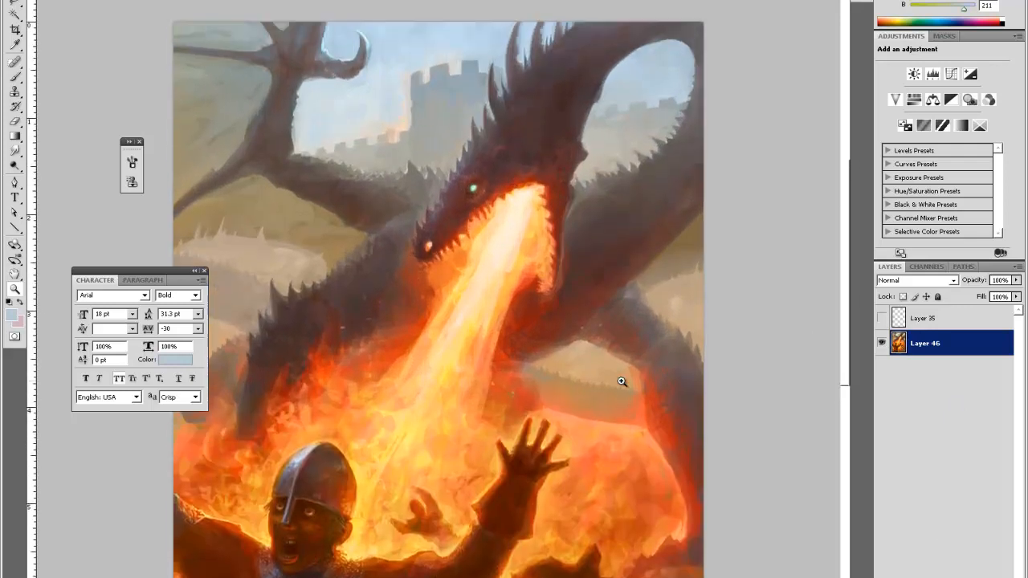
scroll(555, 367, down, 1)
key(ctrl+minus)
key(ctrl+minus)
key(ctrl+minus)
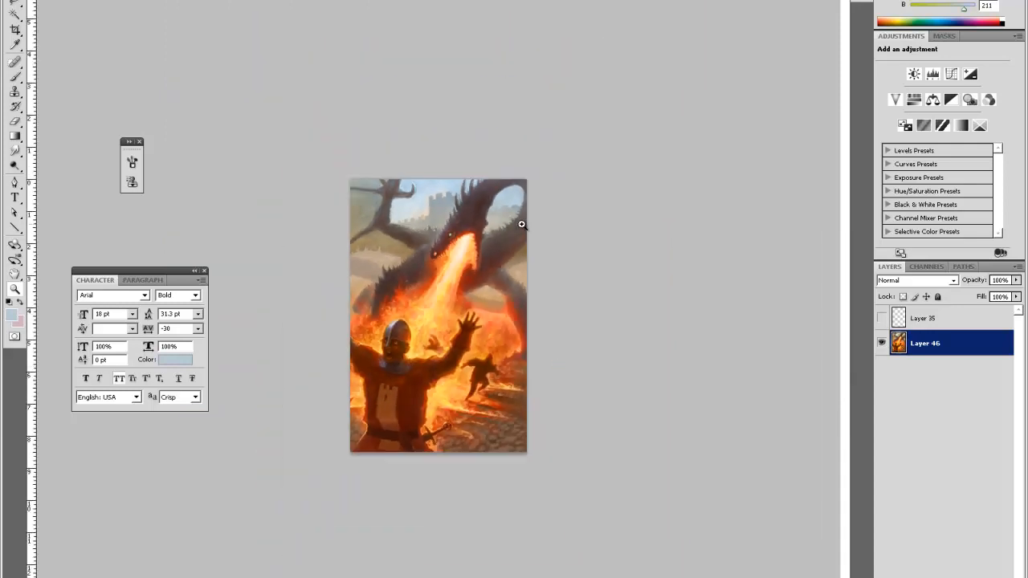
key(ctrl+plus)
key(ctrl+plus)
key(ctrl+plus)
scroll(576, 345, up, 6)
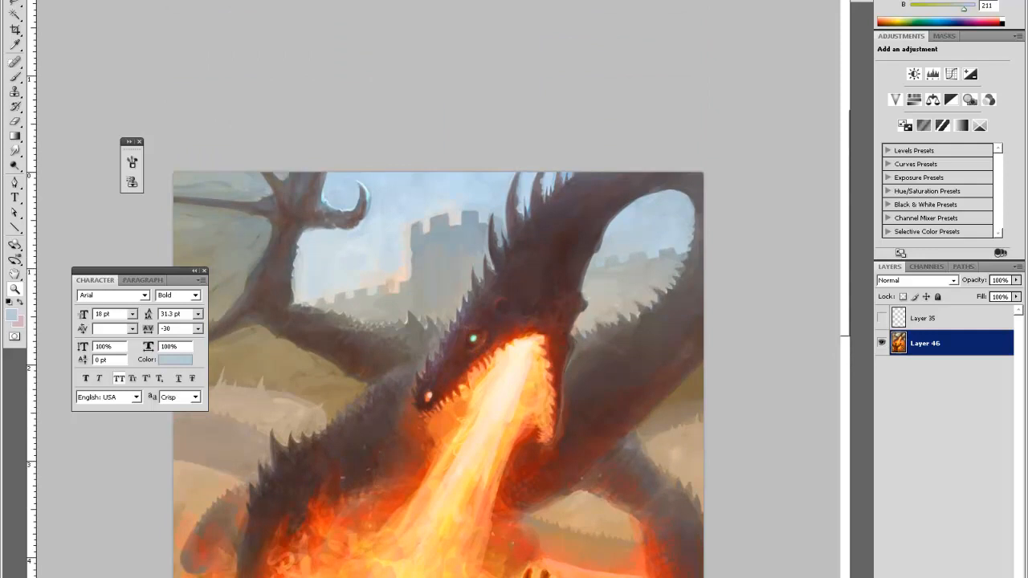
Add a new Normal layer and sample the orange-red glow at the dragon's mouth as the brush colour
key(ctrl+shift+alt+n)
key(i)
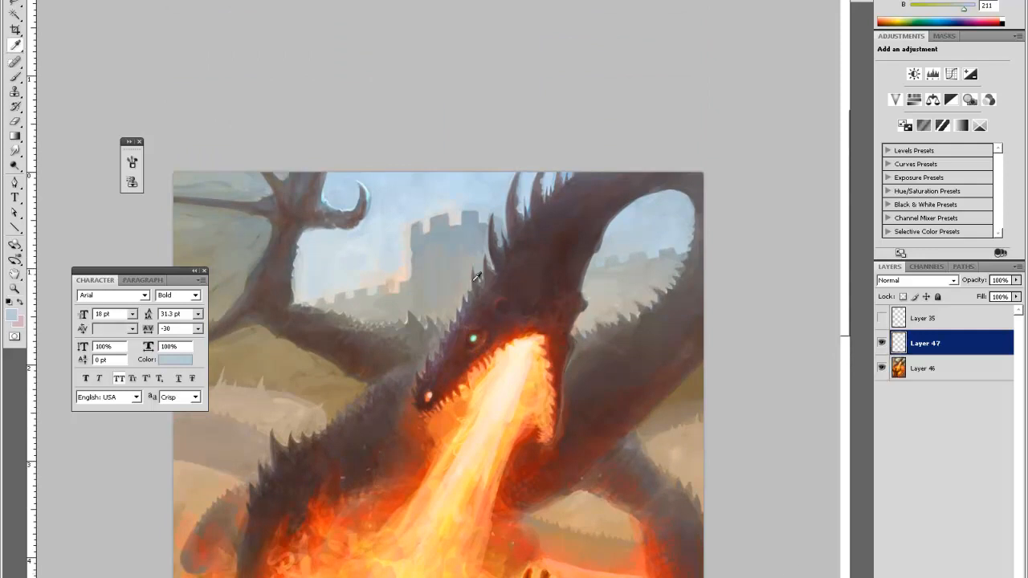
click(502, 345)
key(b)
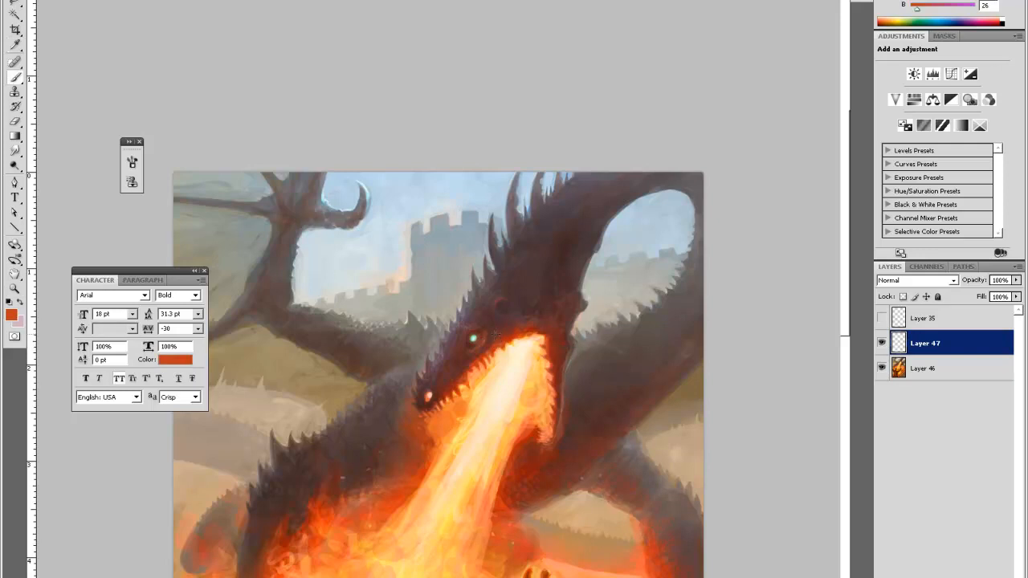
Refine the orange-red glow around the dragon's snout and upper jaw by alternating Brush and Eraser
key(e)
key(b)
key(e)
key(b)
key(e)
drag(458, 386, 449, 396)
key(b)
key(e)
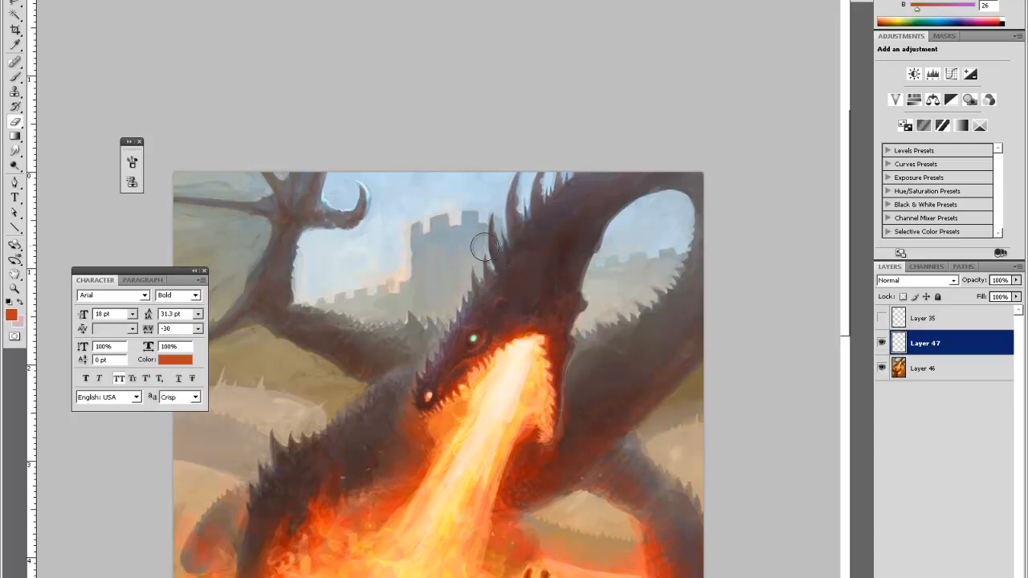
key(b)
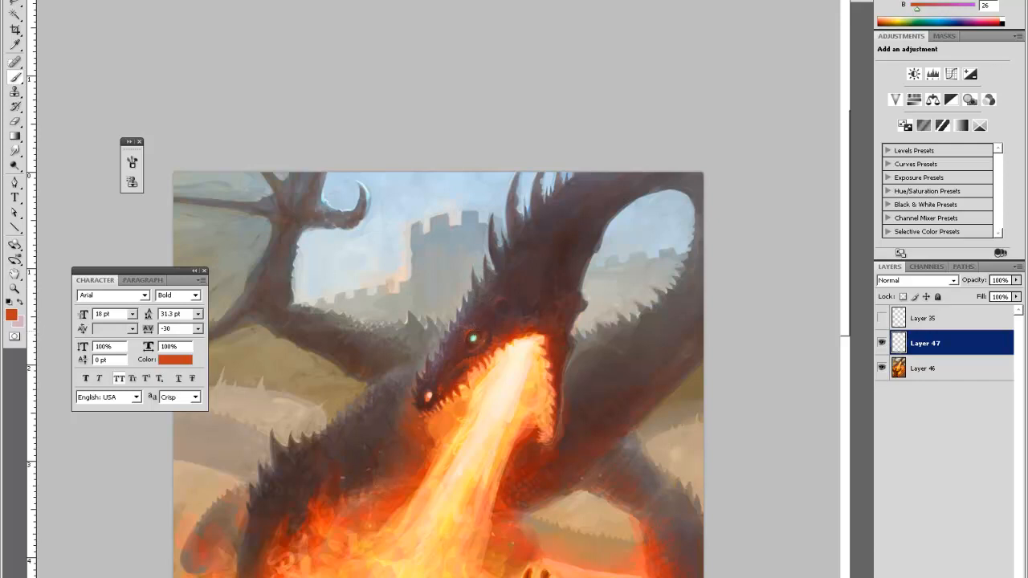
key(e)
Sample a pale yellow-orange beside the dragon's upper teeth and paint fire-lit highlights on them
key(ctrl+minus)
key(ctrl+minus)
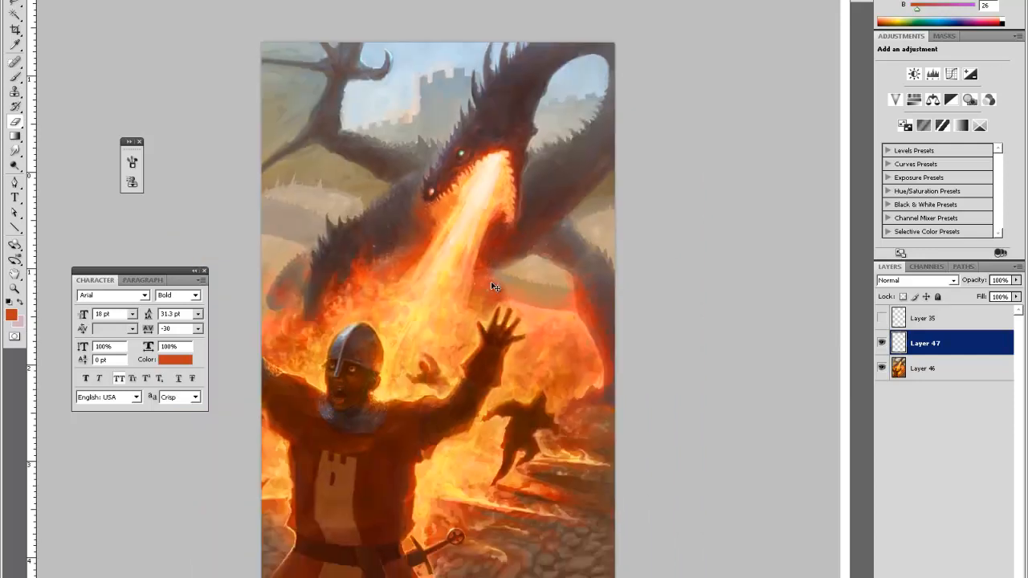
key(z)
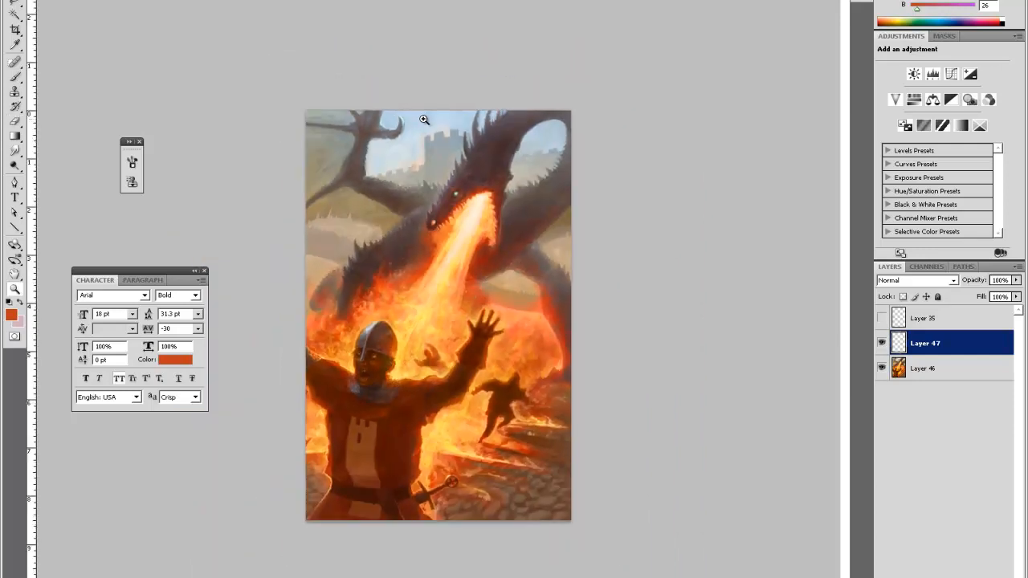
key(ctrl+plus)
click(471, 186)
scroll(486, 196, up, 2)
key(i)
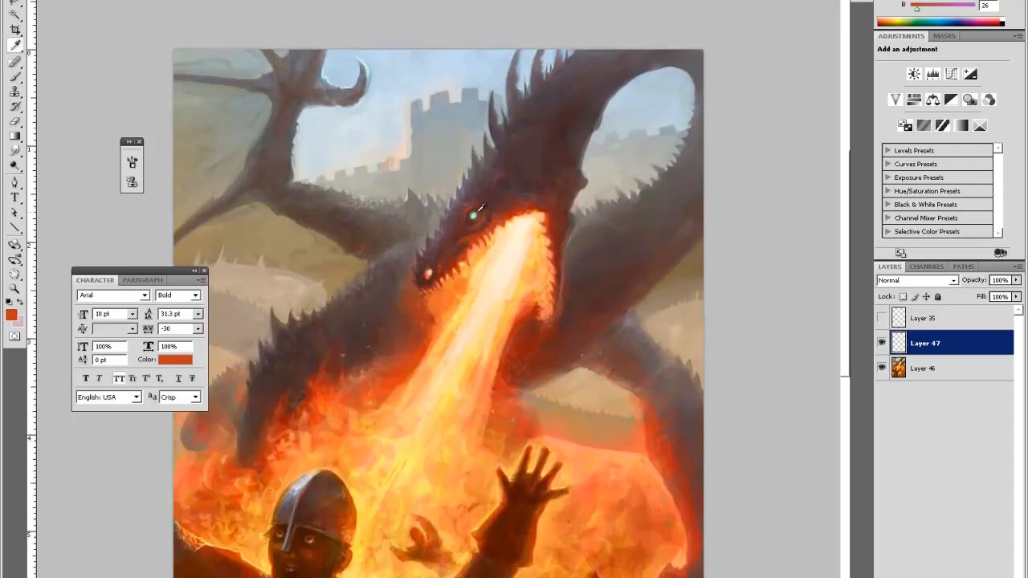
click(472, 259)
key(b)
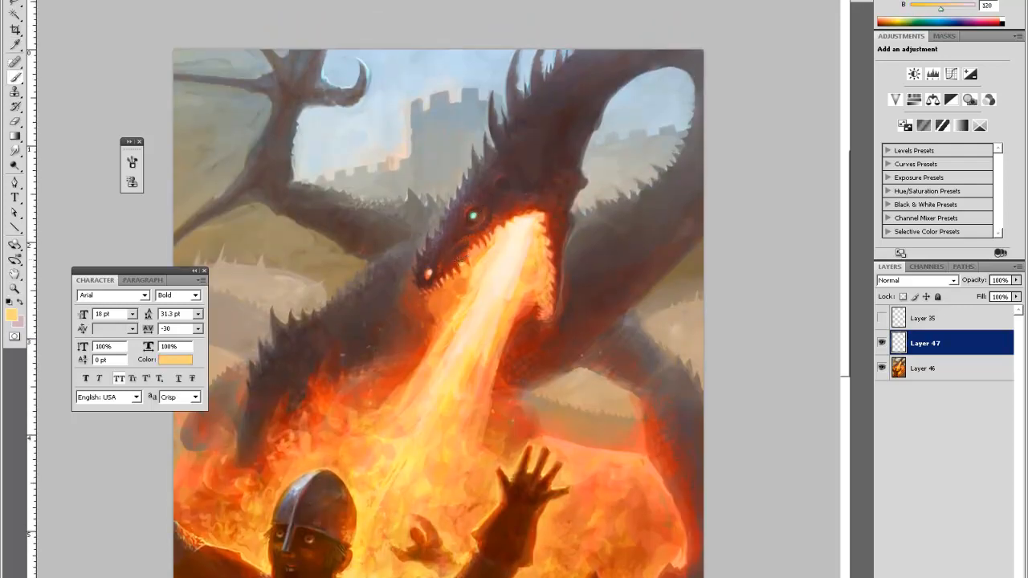
Detail the dragon's upper teeth and gum line with orange and red tones sampled from around the mouth
alt+click(471, 254)
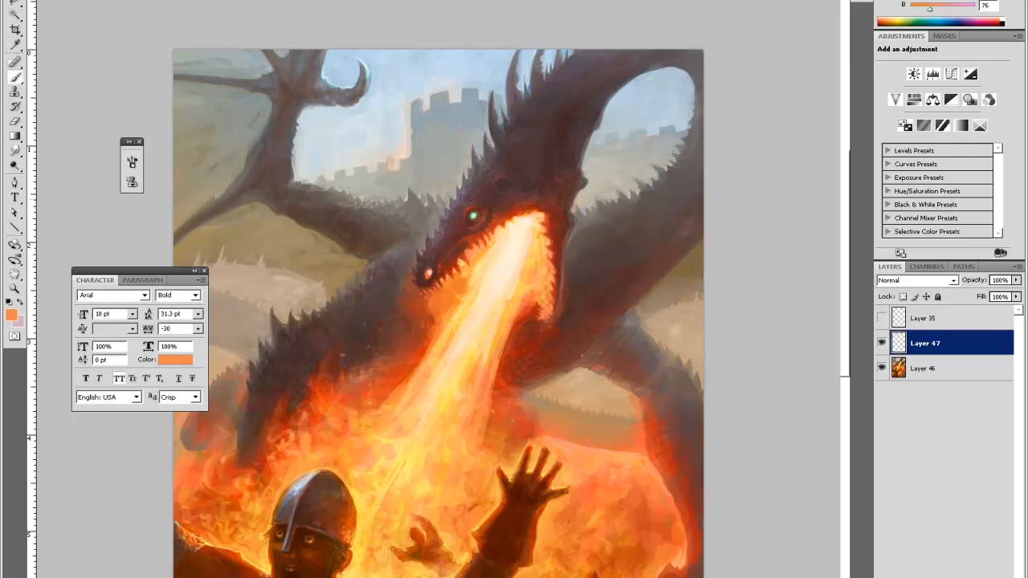
alt+click(476, 244)
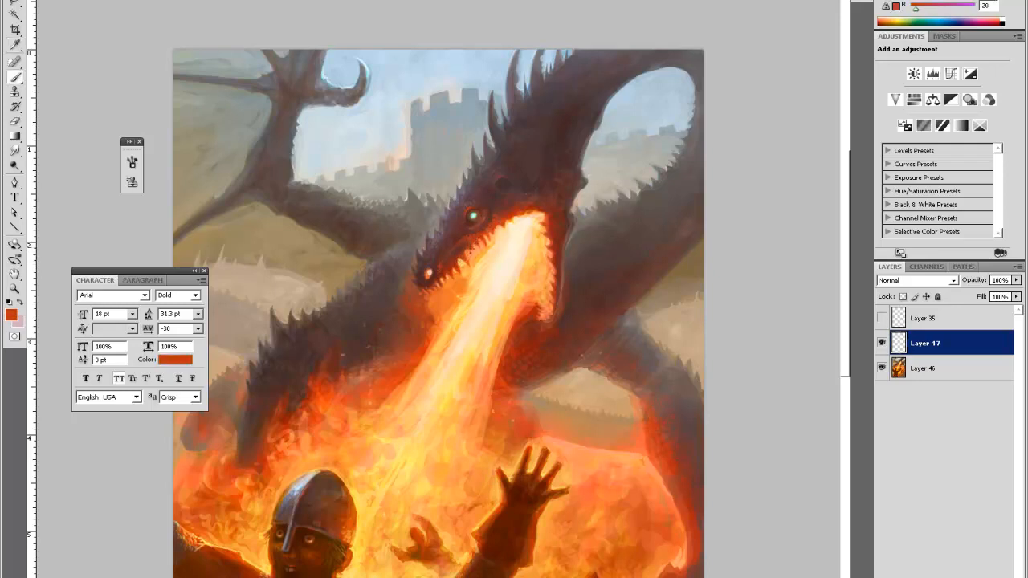
alt+click(474, 241)
alt+click(493, 185)
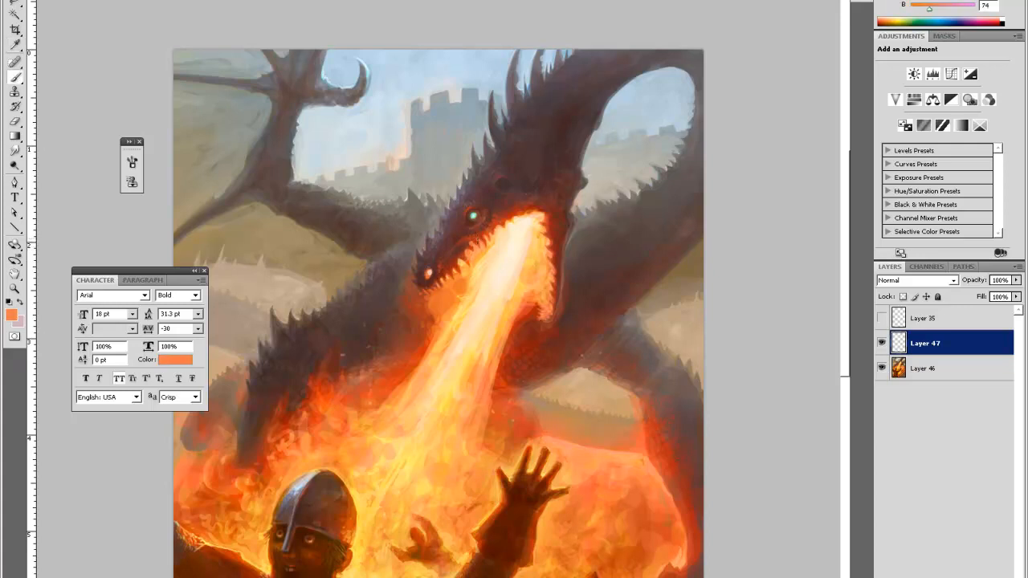
alt+click(464, 254)
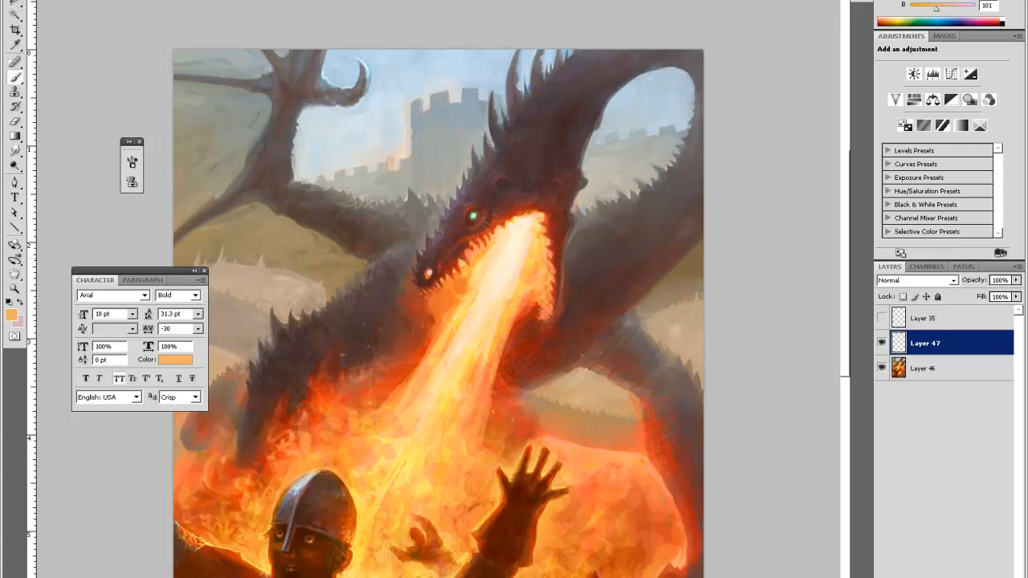
Define the front teeth near the dragon's snout, repeatedly sampling bright orange and dark red from the jaw edge
alt+click(449, 270)
alt+click(456, 265)
alt+click(450, 270)
alt+click(448, 275)
alt+click(449, 271)
alt+click(446, 278)
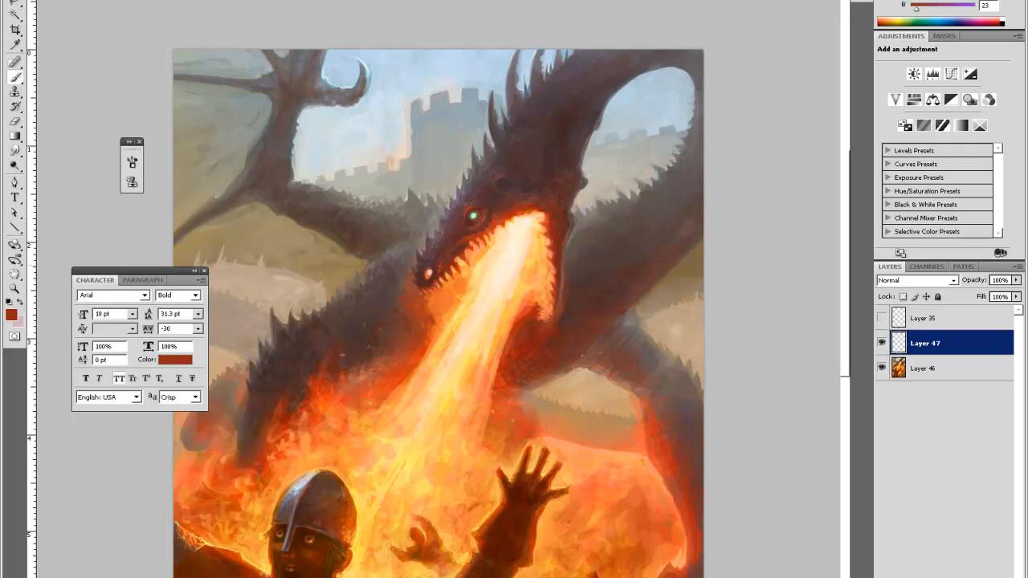
Refine the teeth behind the dragon's snout tip, alternating dark red-brown and bright orange tones sampled from the jaw
alt+click(440, 275)
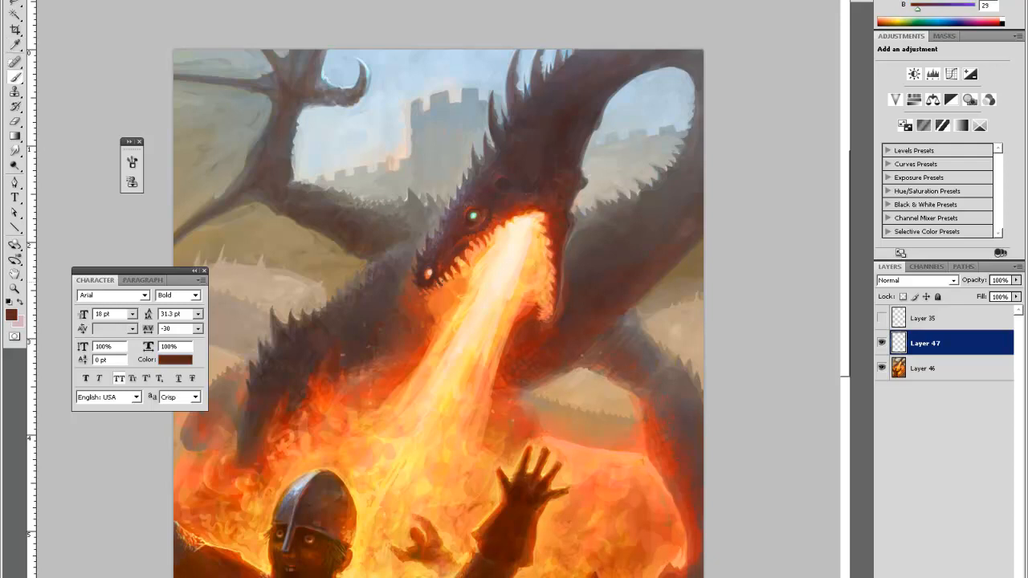
alt+click(440, 286)
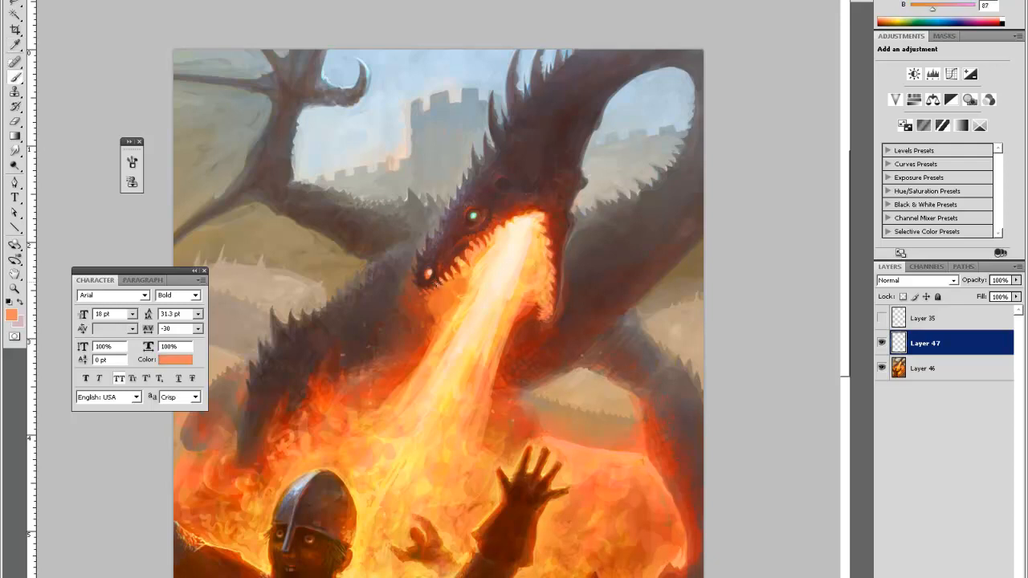
alt+click(439, 278)
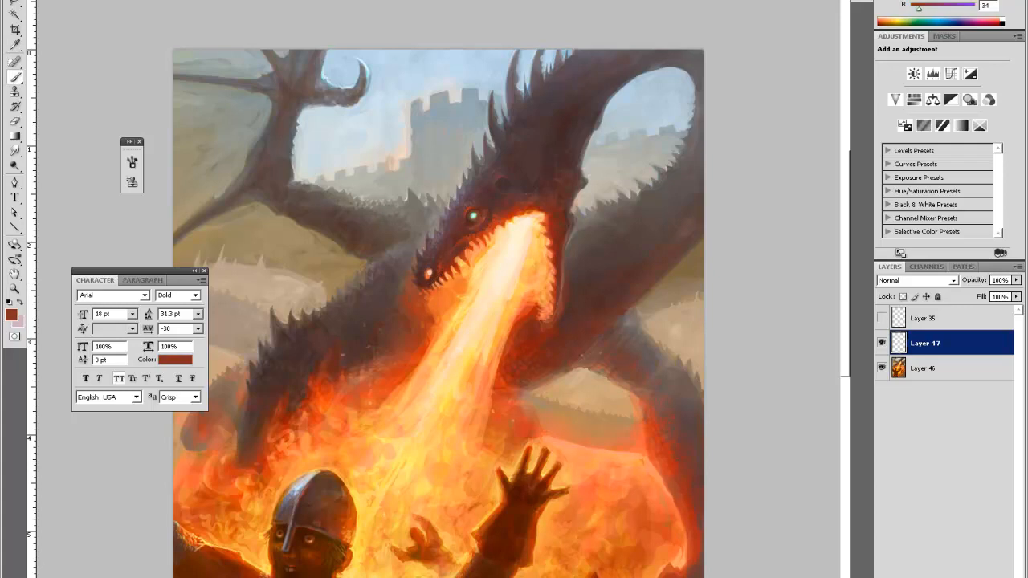
alt+click(441, 290)
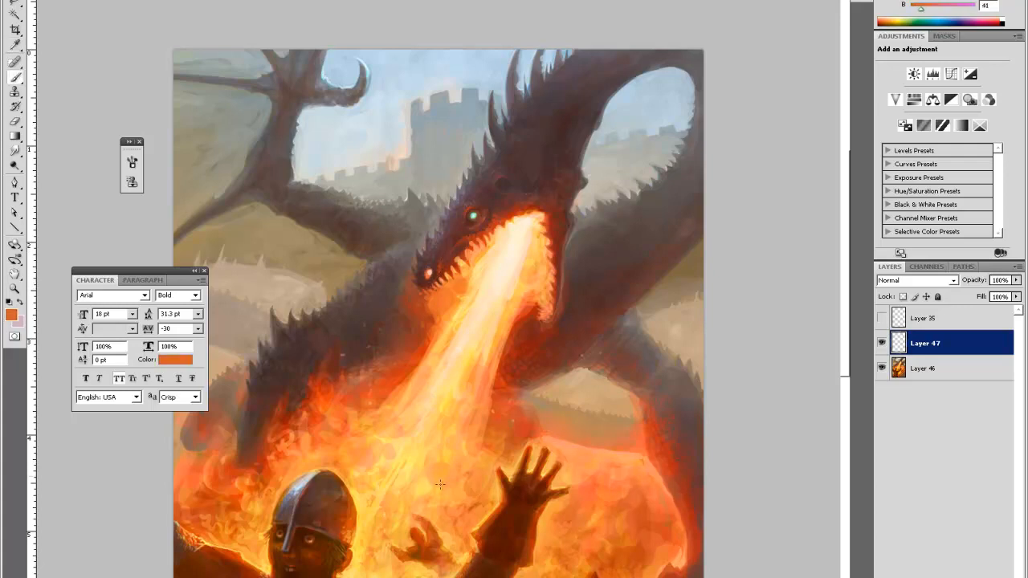
Brighten the teeth and mouth edge around the base of the flame with light orange tones sampled from the fire
alt+click(555, 259)
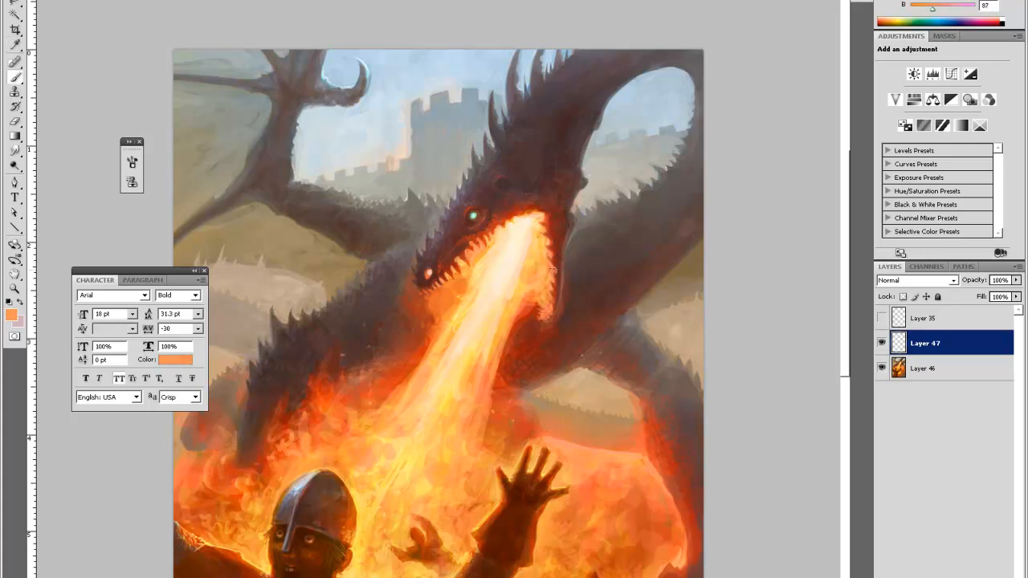
alt+click(549, 227)
alt+click(543, 219)
key(alt)
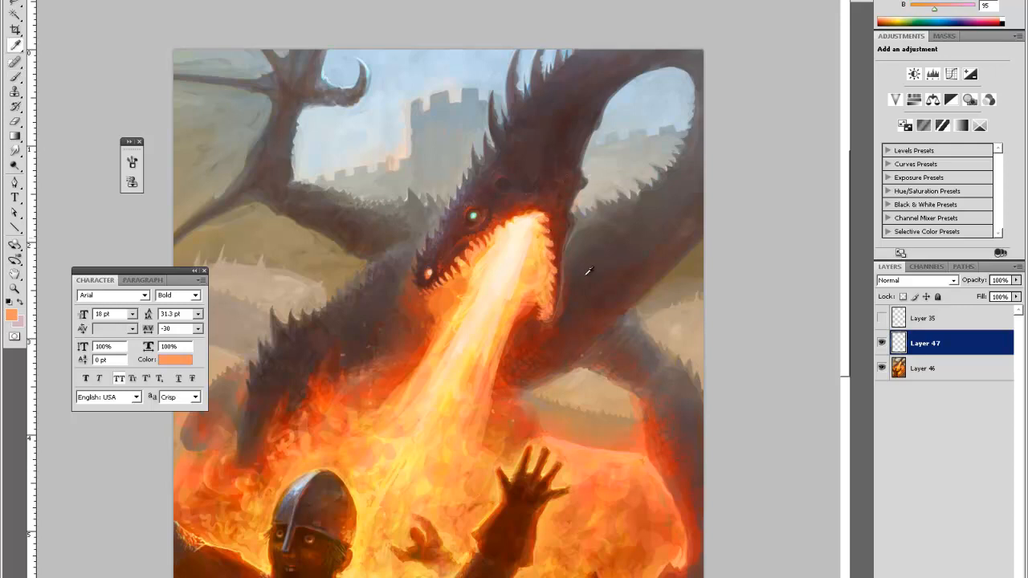
alt+click(514, 222)
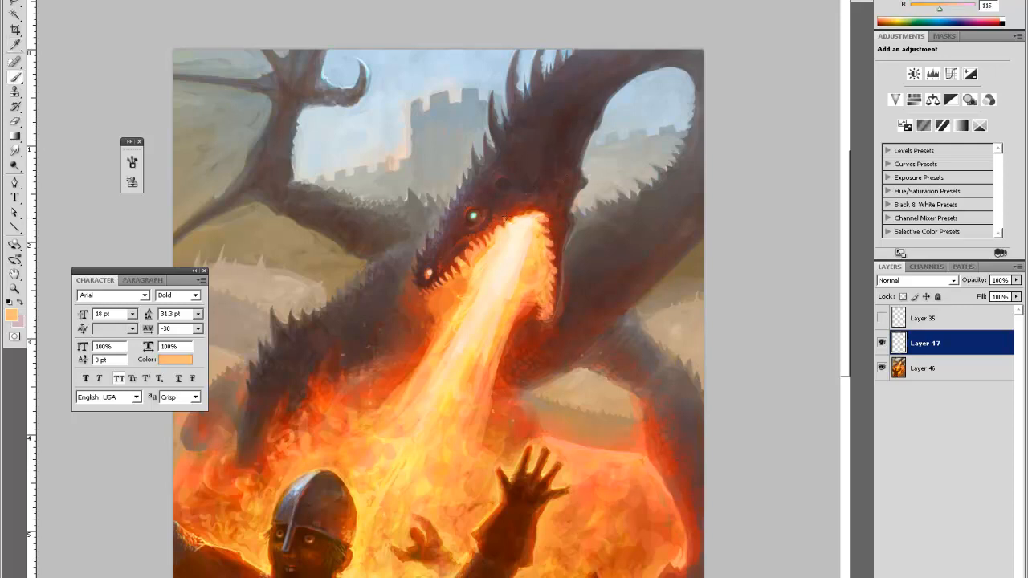
alt+click(499, 226)
Sample a dark red from the dragon's upper gum and shade between the upper teeth with the Brush
key(ctrl+minus)
key(z)
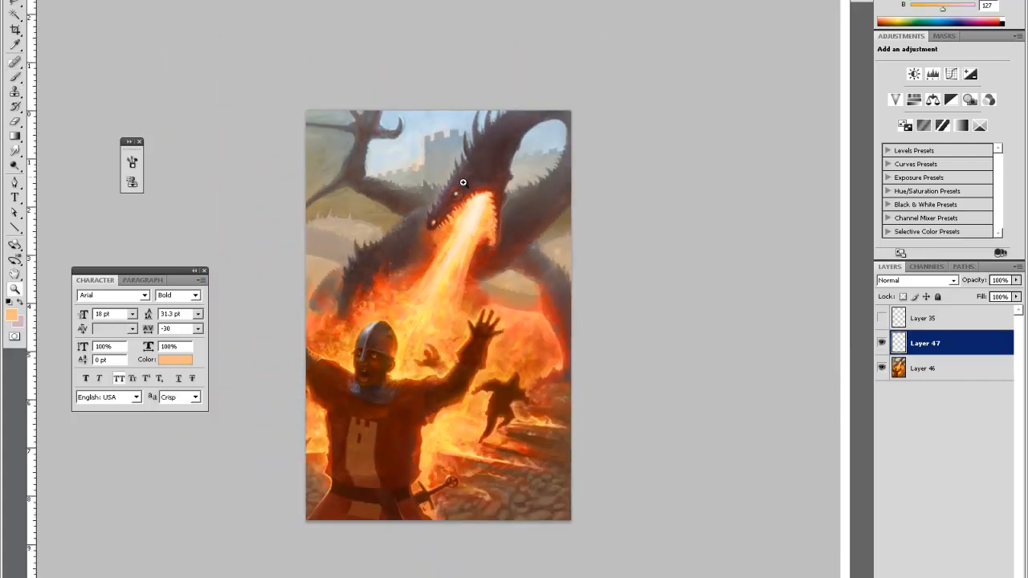
key(ctrl+plus)
click(469, 111)
key(i)
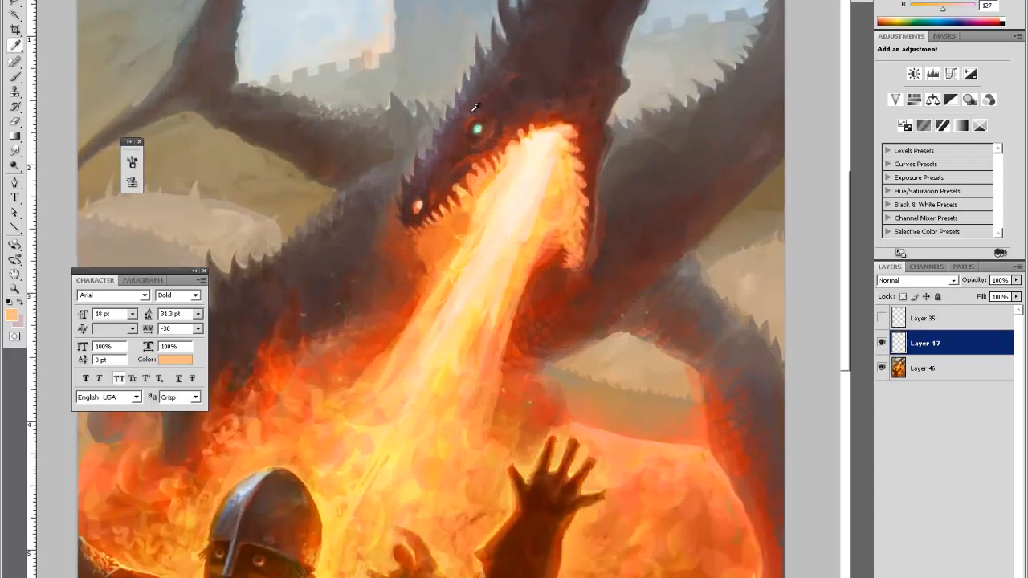
click(460, 161)
key(e)
key(b)
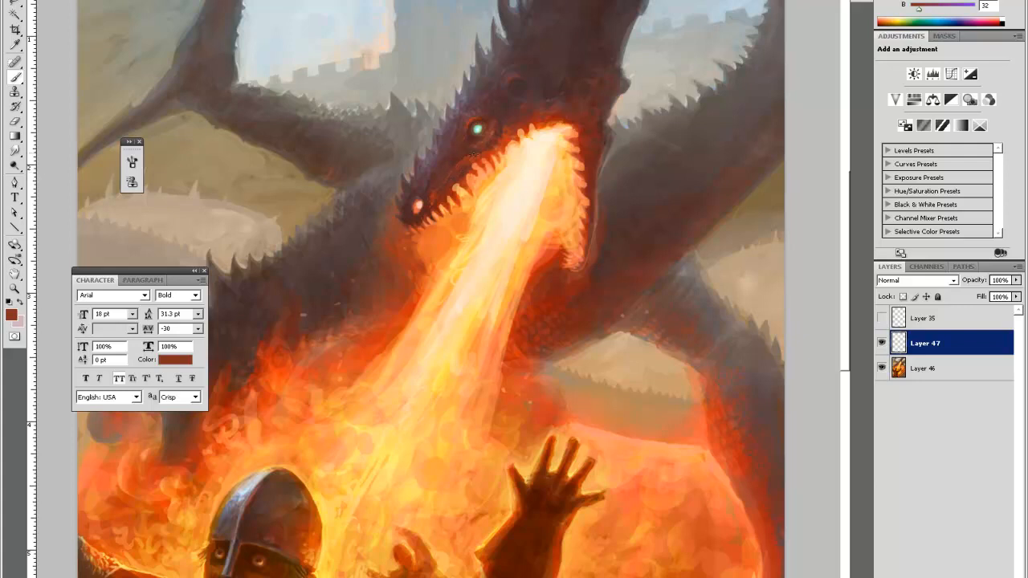
Touch up the gum line below the dragon's eye with the Eraser and Brush, resampling the color beside the upper teeth
key(o)
key(e)
right_click(466, 152)
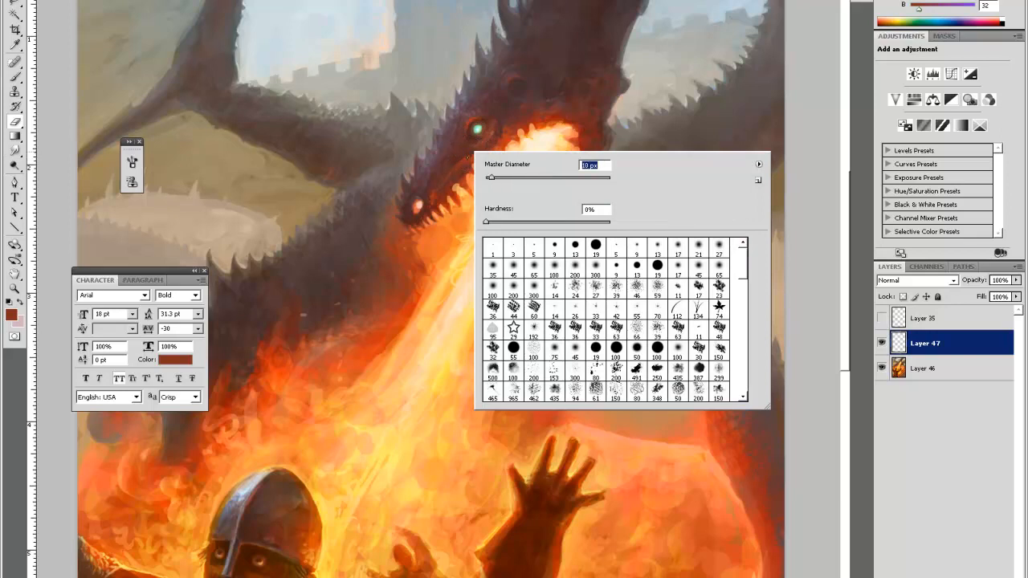
key(Escape)
key(b)
alt+click(455, 167)
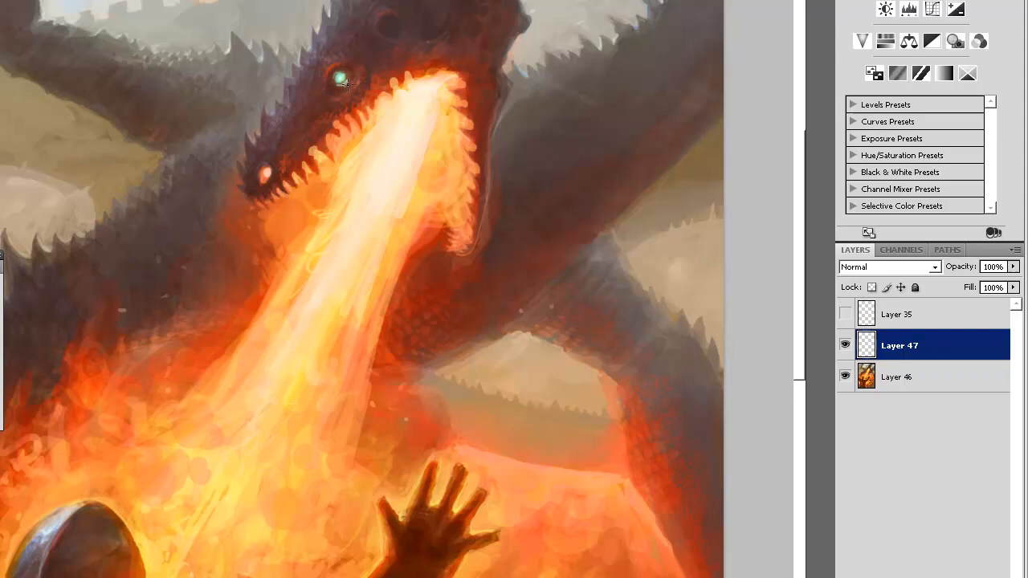
Adjust the Eraser's diameter and rework the dragon's glowing eye with mint green sampled from it
right_click(343, 80)
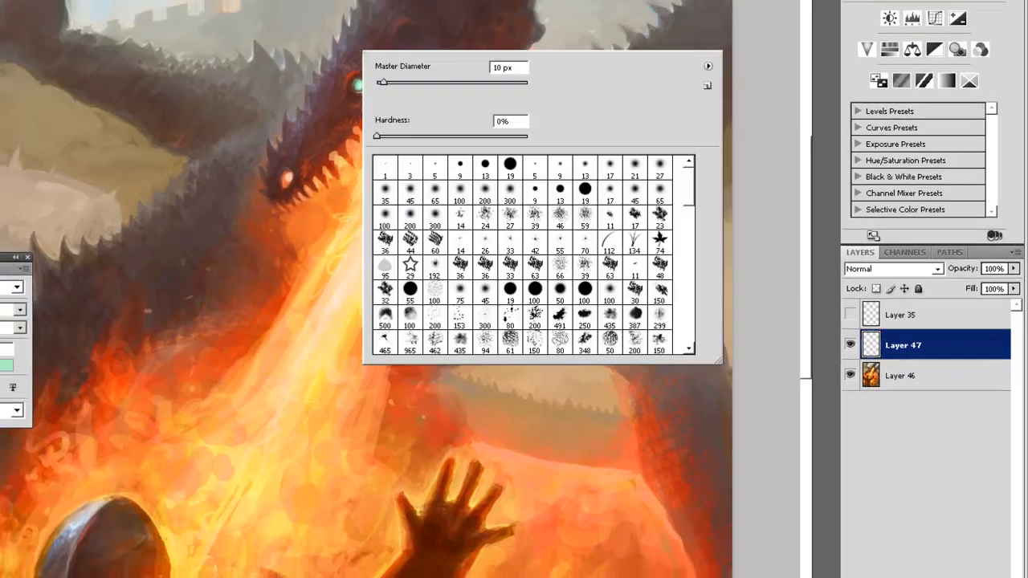
click(385, 83)
key(Return)
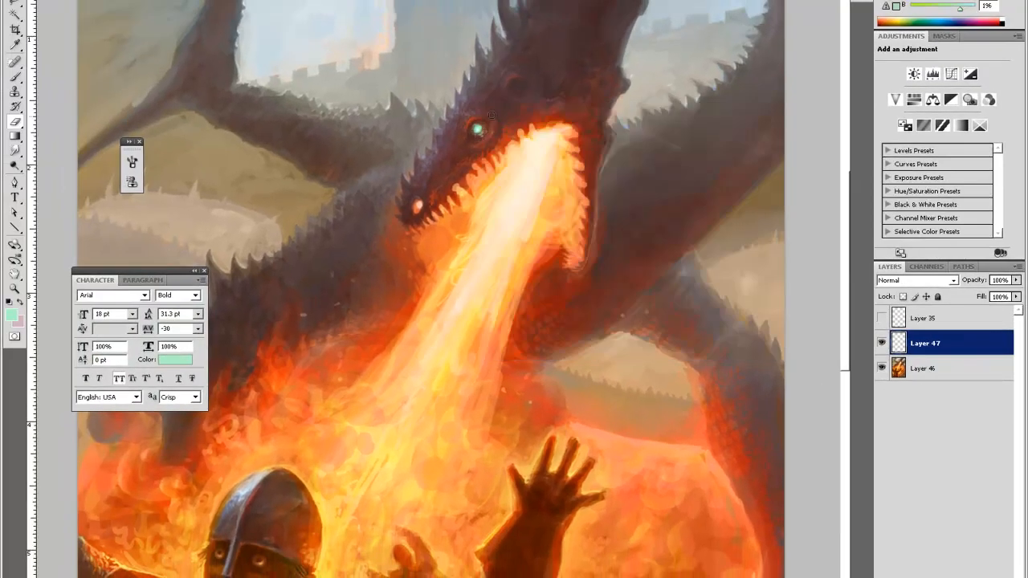
key(b)
alt+click(477, 127)
key(e)
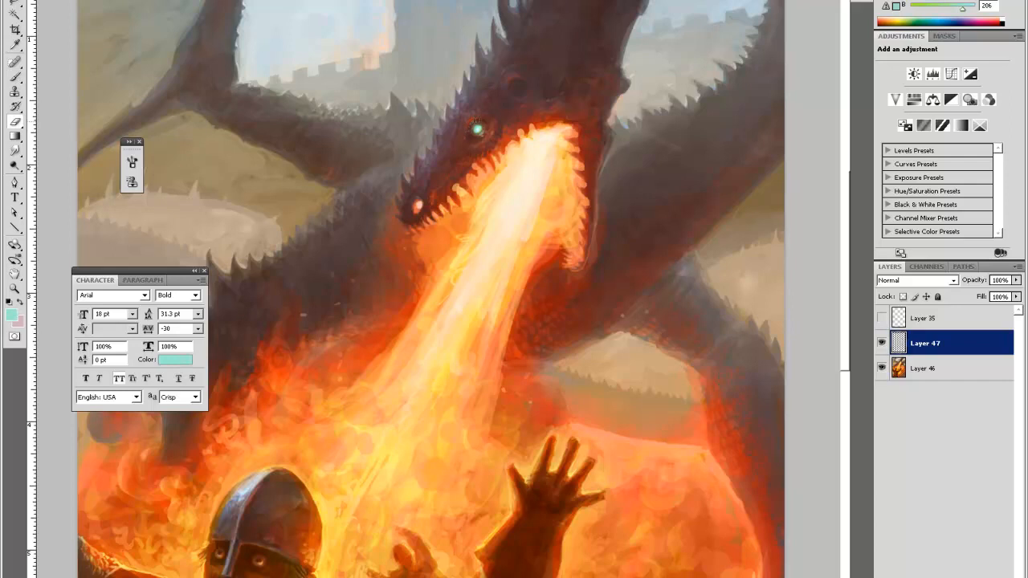
Brighten the dragon's eye with paler cyan tones sampled from it, trimming the strokes with the Eraser
key(b)
alt+click(477, 128)
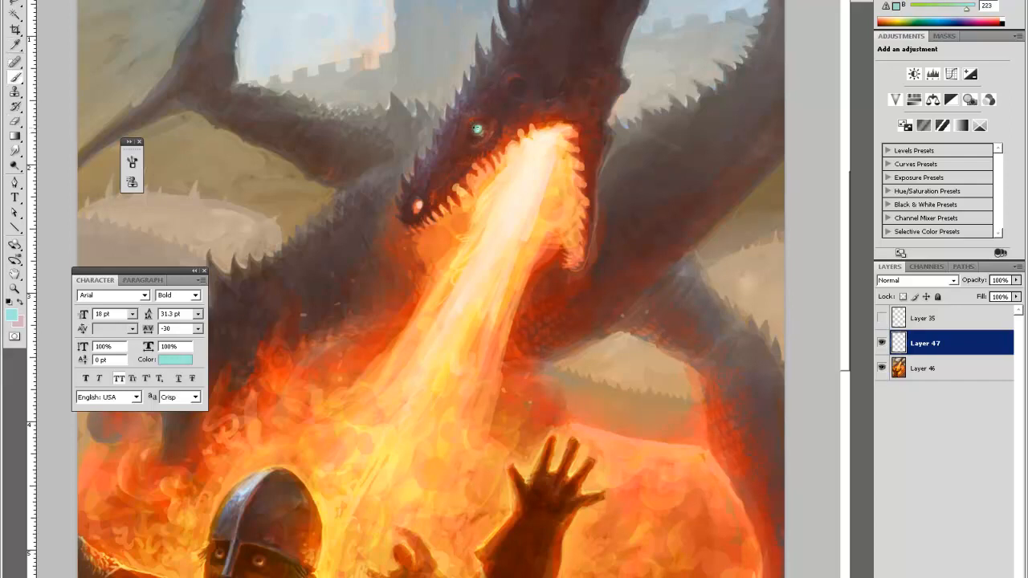
key(e)
key(b)
alt+click(477, 129)
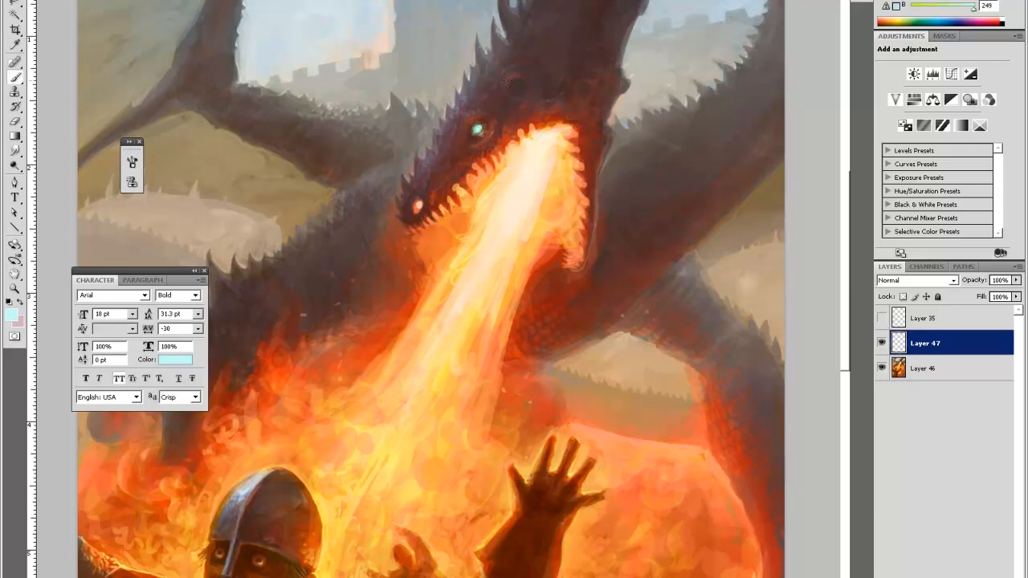
Check the whole painting and add a new layer above Layer 47
key(ctrl+minus)
key(ctrl+minus)
key(ctrl+minus)
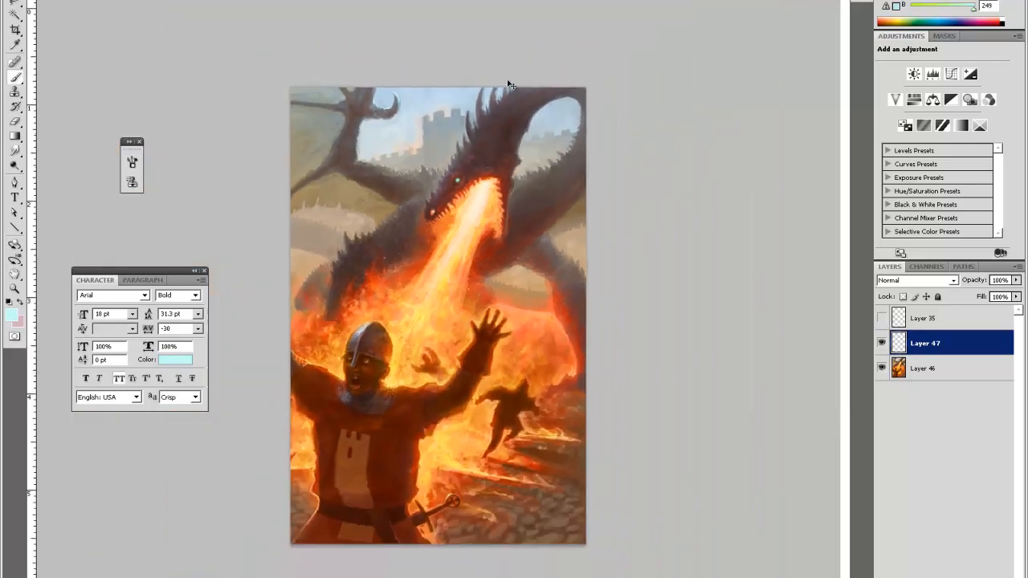
key(z)
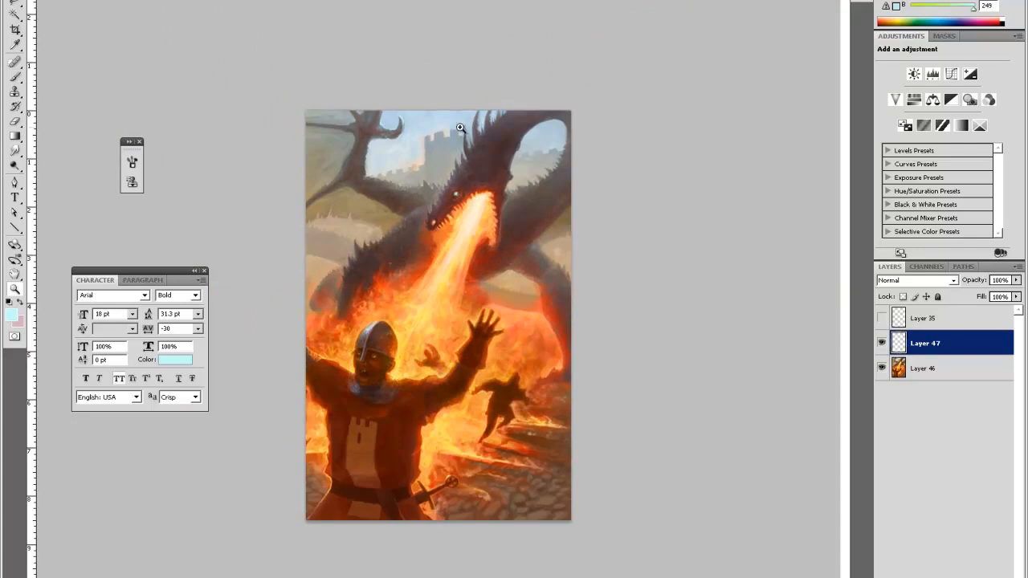
click(593, 204)
click(593, 204)
click(593, 204)
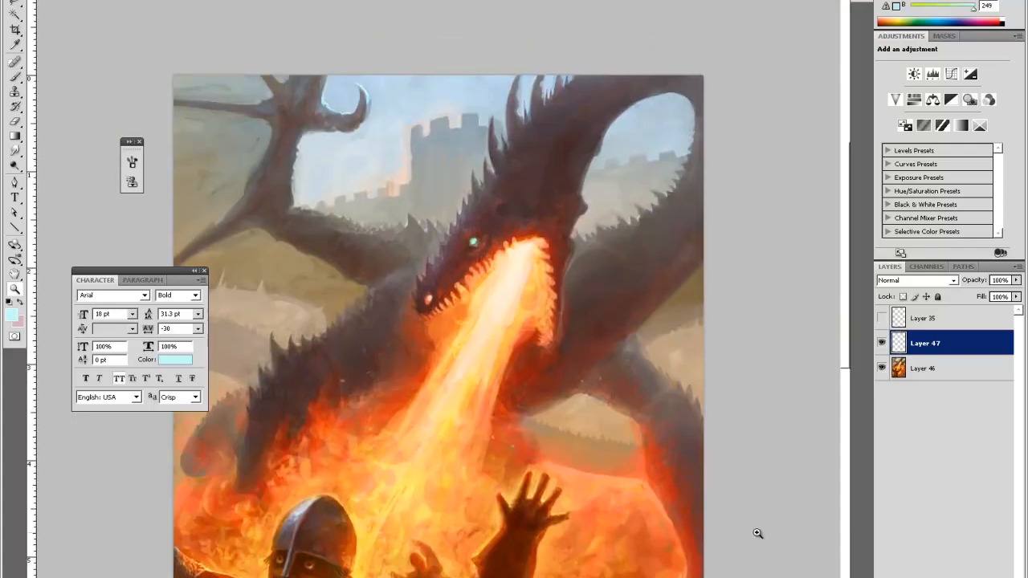
click(982, 577)
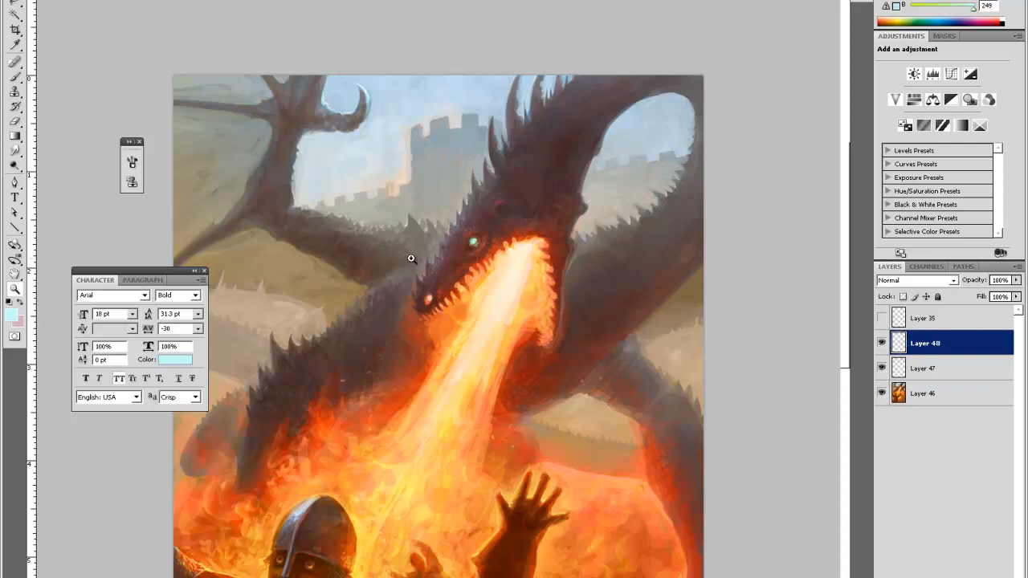
On Layer 47, repaint the dragon's glowing nostril with orange and dark red tones sampled from the snout
key(i)
click(917, 368)
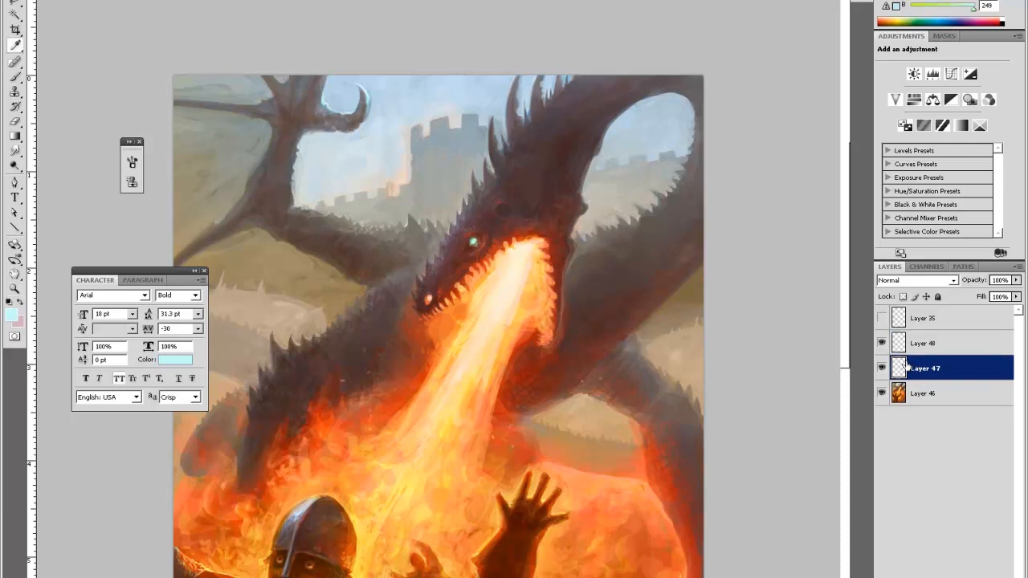
click(428, 295)
key(b)
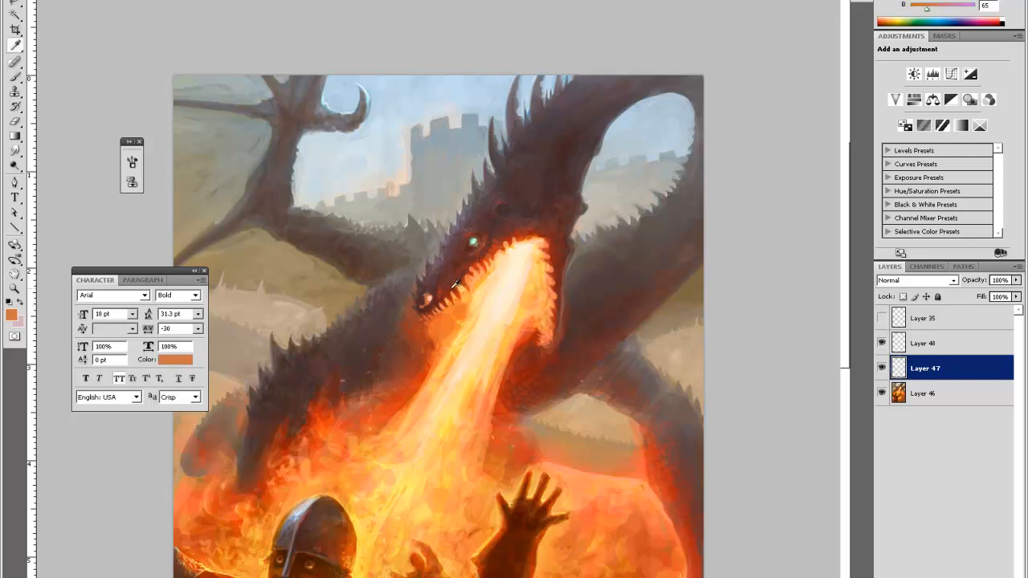
alt+click(428, 299)
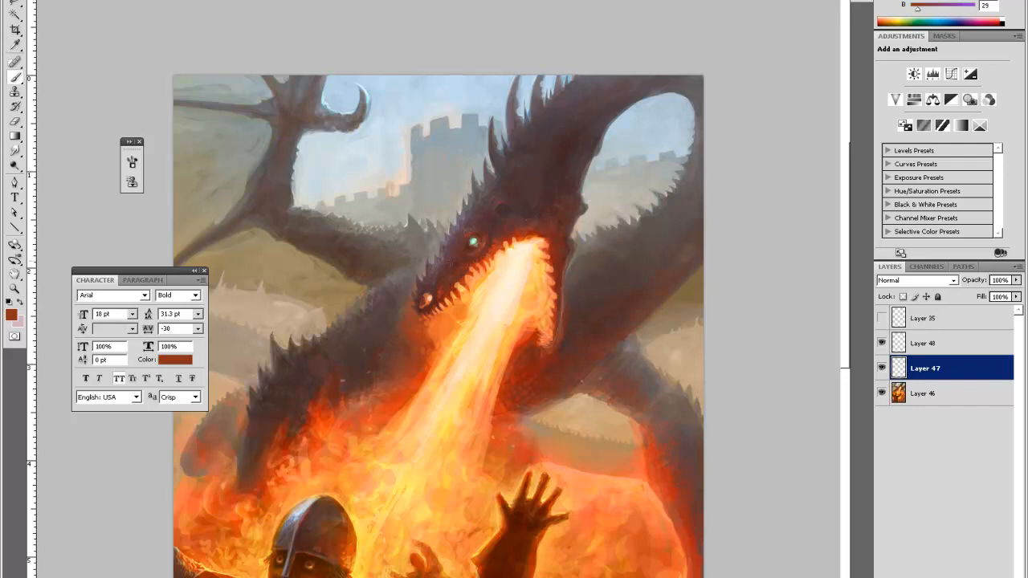
alt+click(430, 278)
click(426, 302)
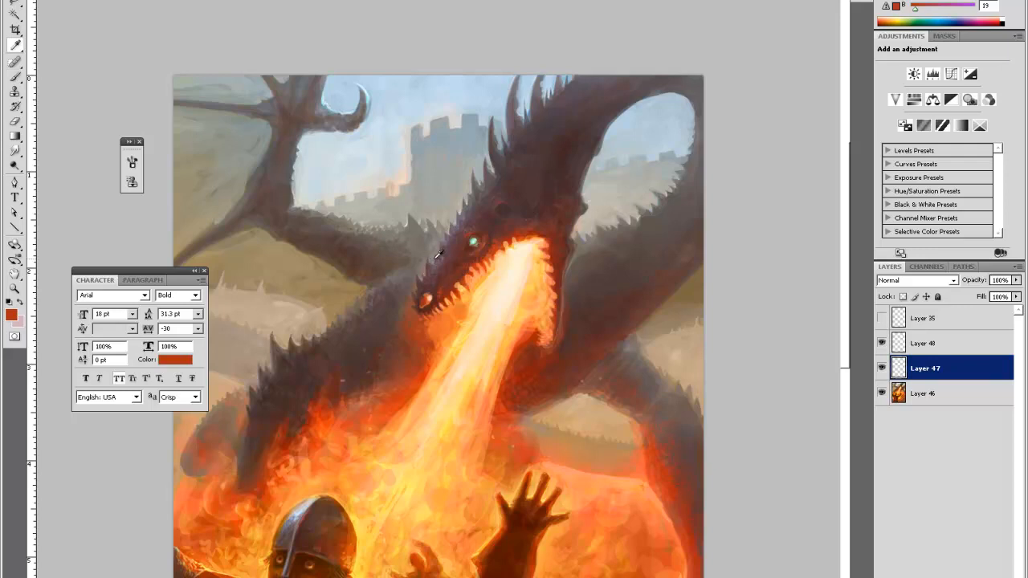
Refine the edge of the dragon's snout and nostril with brown and orange tones sampled around the snout tip
alt+click(414, 291)
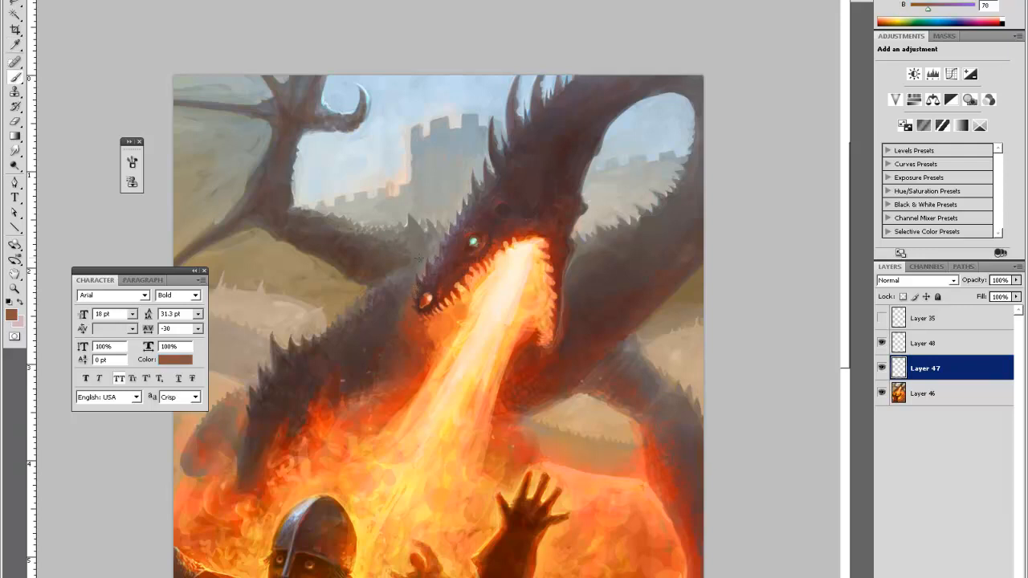
alt+click(413, 296)
alt+click(419, 263)
key(alt)
key(alt)
alt+click(432, 299)
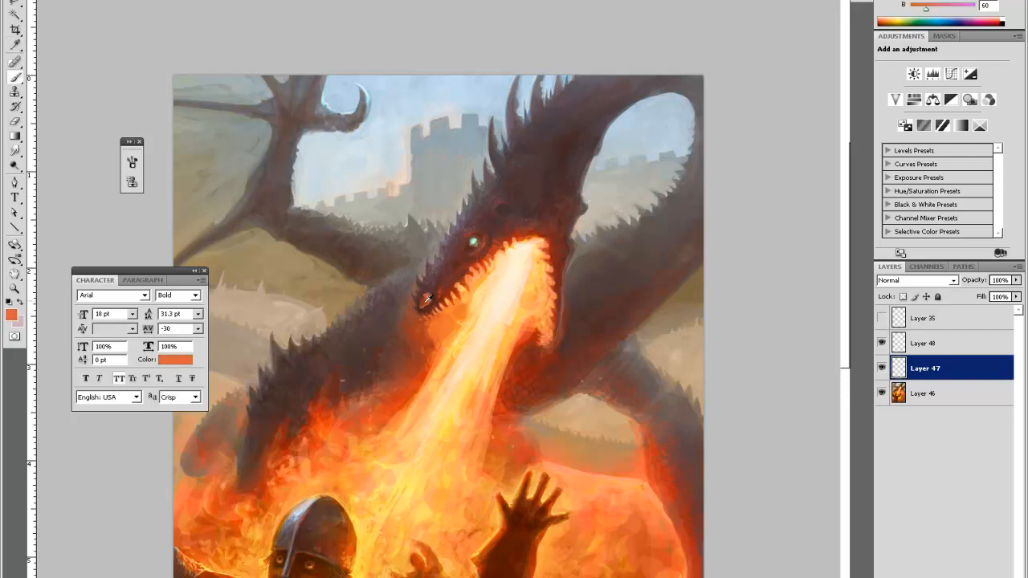
alt+click(434, 303)
key(alt)
Retouch the tip of the dragon's lower jaw and the flame's bright core with orange and pale cream sampled there
alt+click(547, 325)
drag(543, 338, 541, 341)
alt+click(526, 272)
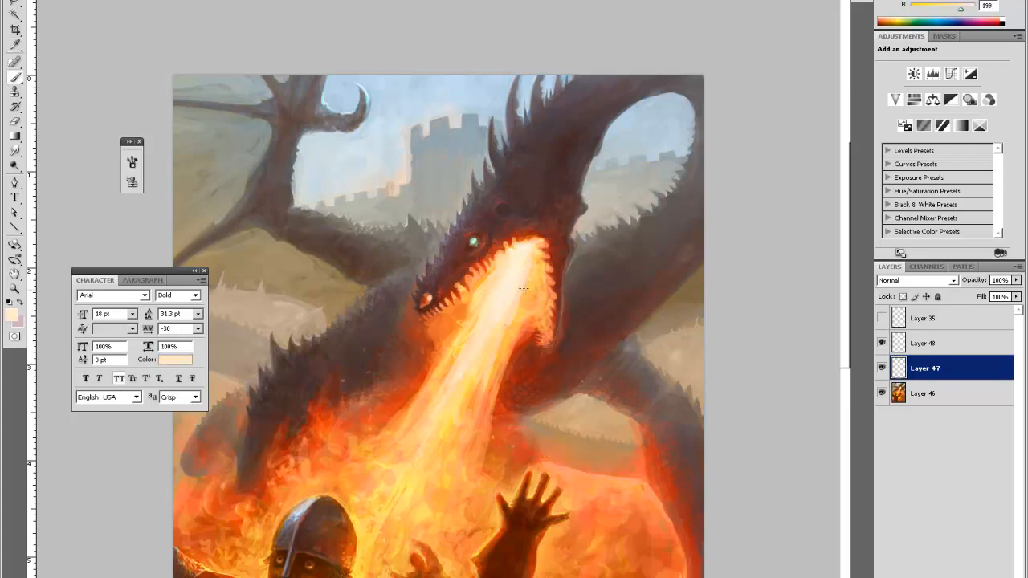
key(alt)
alt+click(502, 276)
key(alt)
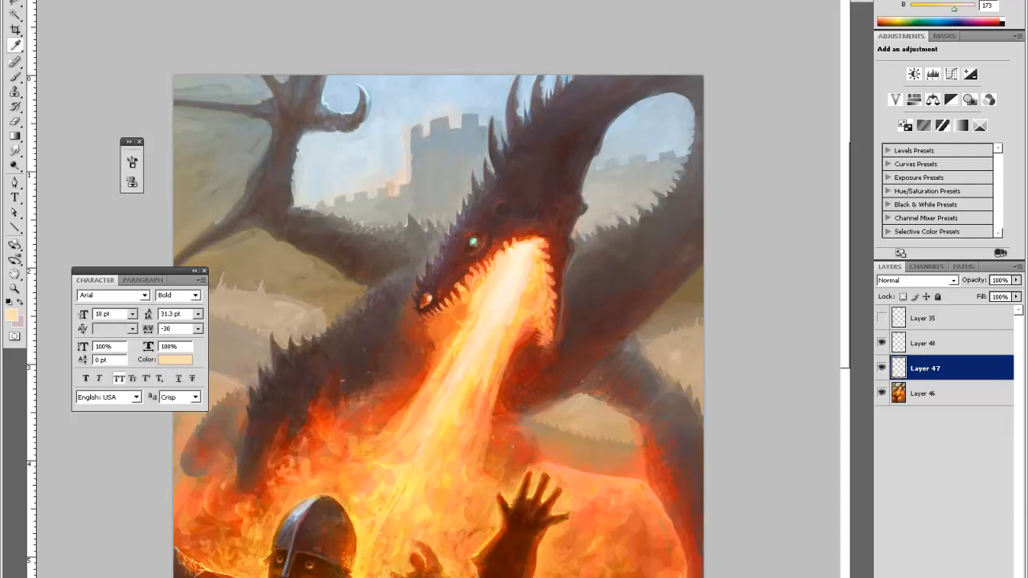
Select Layer 35 and try to paint on it with a dark brown sampled from the dragon's snout
click(940, 321)
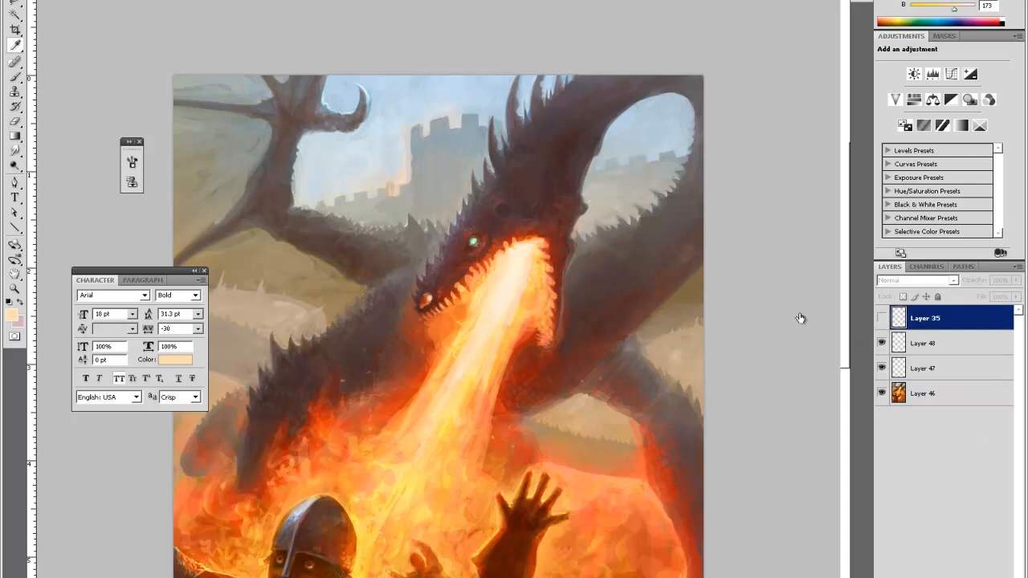
click(424, 281)
key(b)
right_click(430, 243)
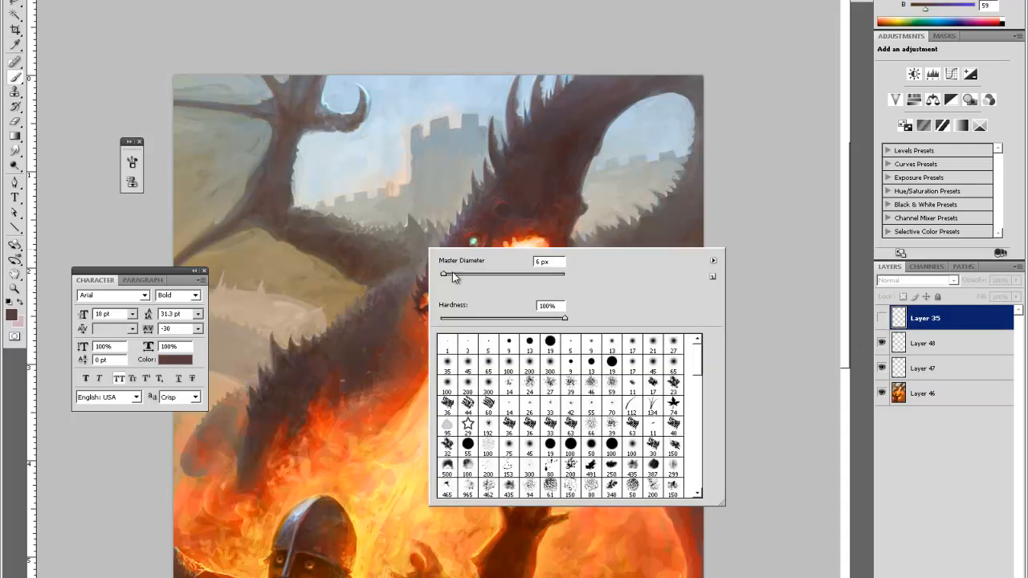
click(667, 50)
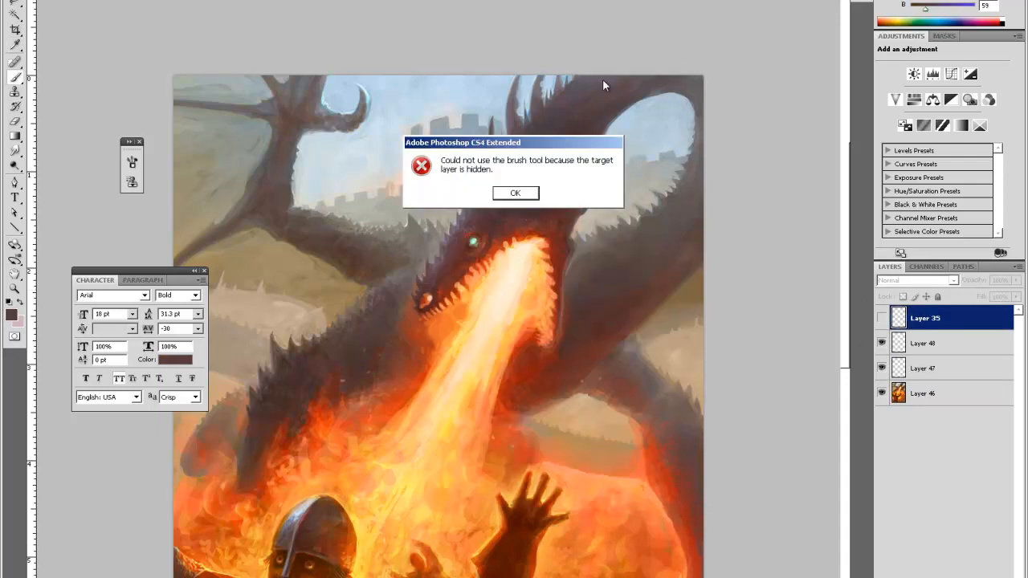
click(515, 192)
Set the hard brush to 19 px with a dark purple-brown sampled near the snout and make Layer 35 visible
key(i)
click(437, 270)
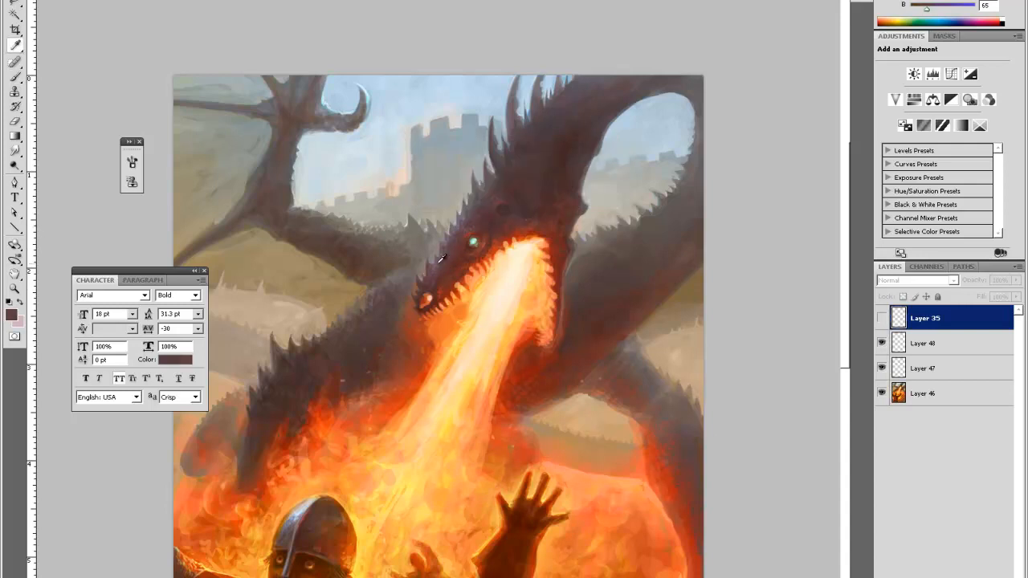
click(426, 248)
key(b)
right_click(423, 240)
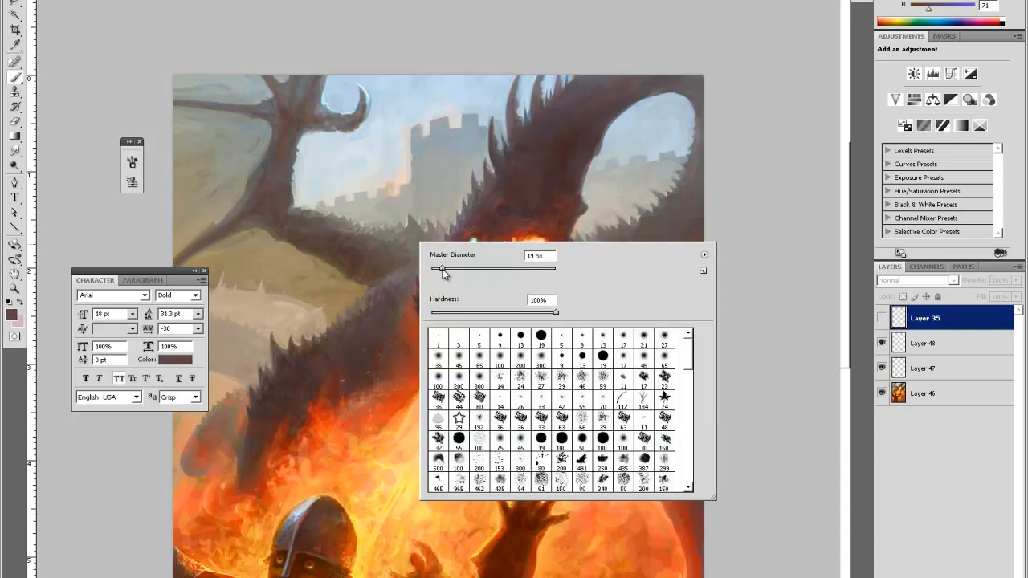
click(882, 318)
Paint a dark curved horn rising from the dragon's snout tip on Layer 35, using a color sampled from the snout
key(i)
click(432, 281)
key(b)
right_click(404, 273)
key(Return)
drag(406, 257, 410, 277)
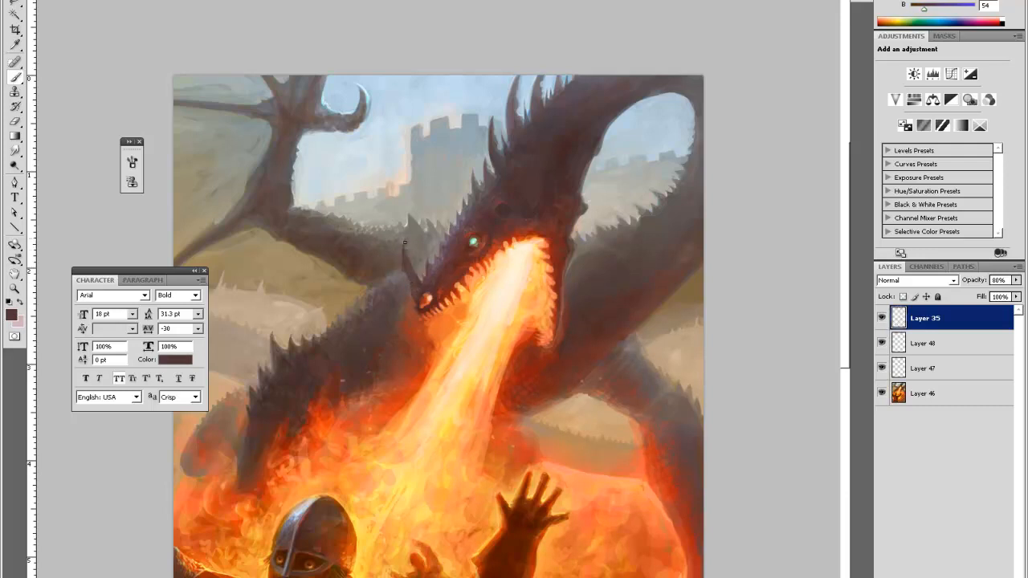
Broaden the dragon's snout horn and retouch its inner edge with dark brown and grey-brown tones sampled around the snout
drag(410, 229, 409, 258)
alt+click(428, 281)
alt+click(424, 267)
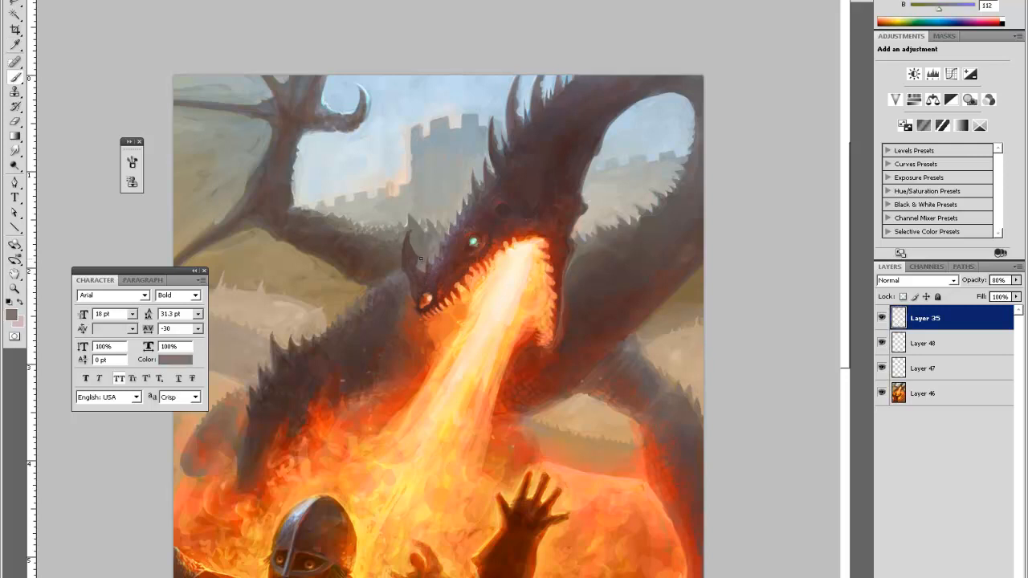
alt+click(436, 262)
alt+click(428, 263)
alt+click(428, 263)
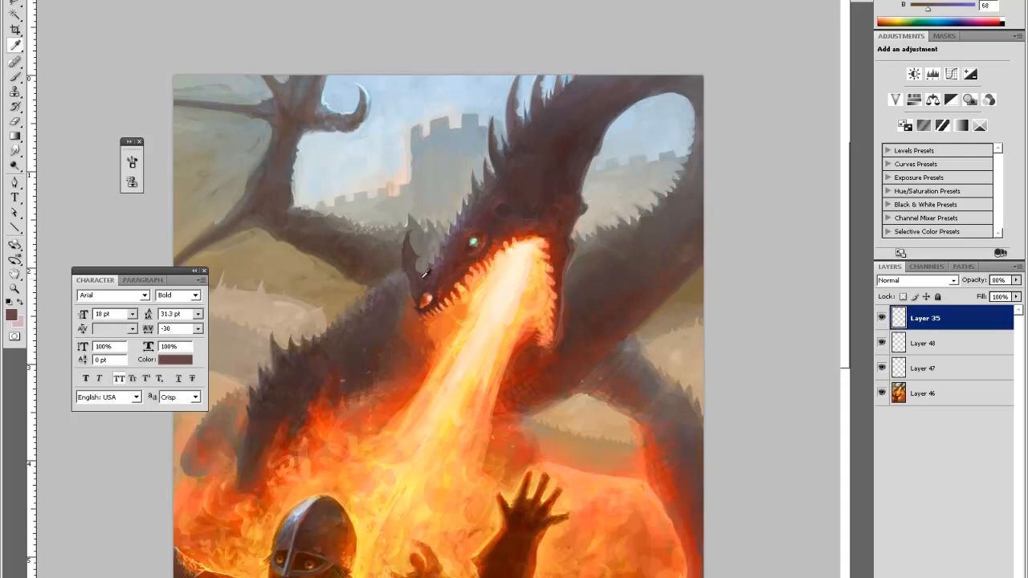
alt+click(423, 272)
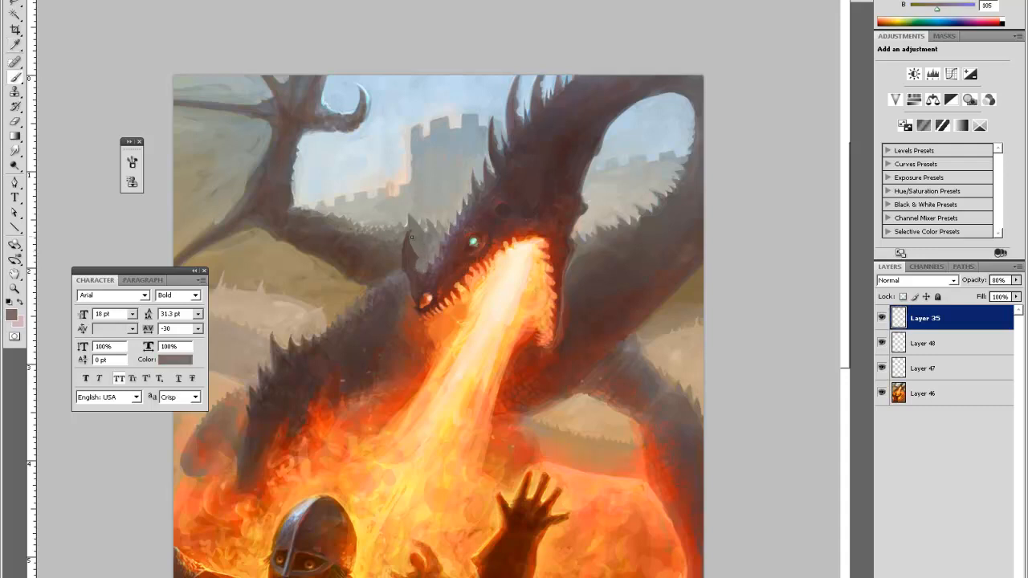
Thicken the horn's base where it joins the snout, using dark brown and purple-grey sampled nearby
alt+click(408, 234)
alt+click(403, 260)
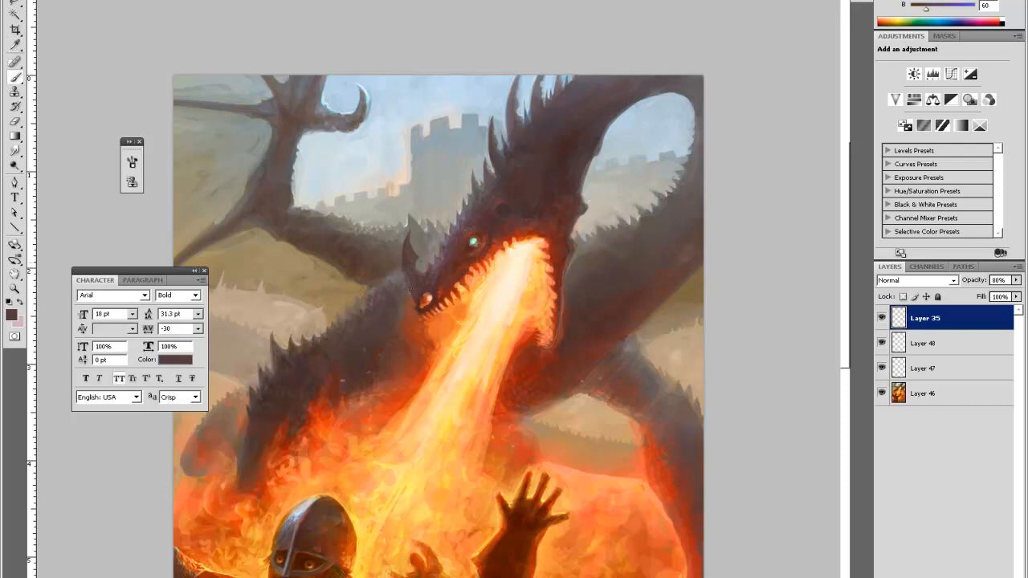
alt+click(416, 305)
drag(408, 285, 414, 295)
alt+click(407, 276)
alt+click(439, 255)
alt+click(454, 229)
key(b)
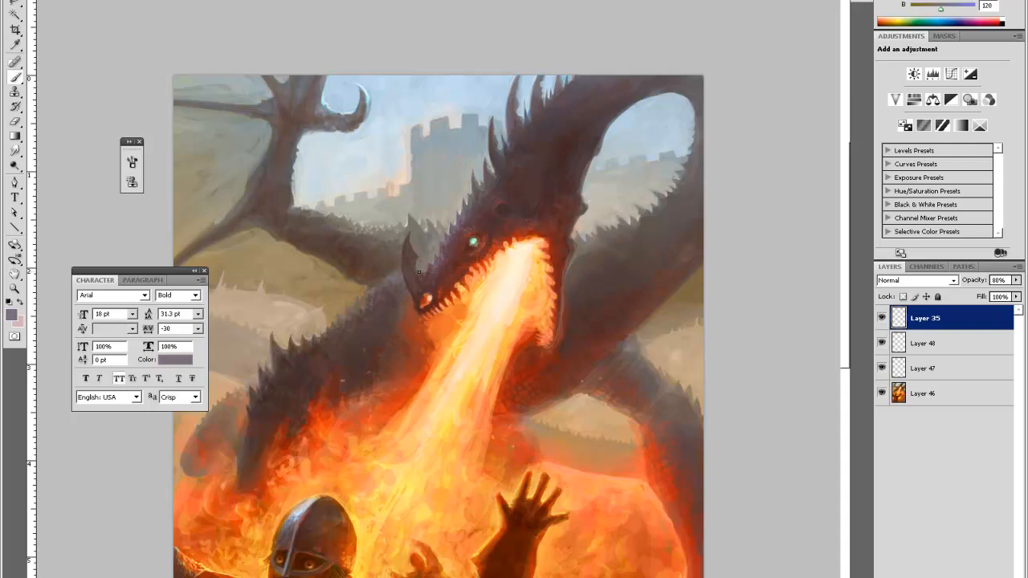
Sharpen the horn's outer curve with pale grey-green sampled from the background and dark brown from the horn
alt+click(423, 271)
alt+click(400, 237)
drag(410, 230, 403, 265)
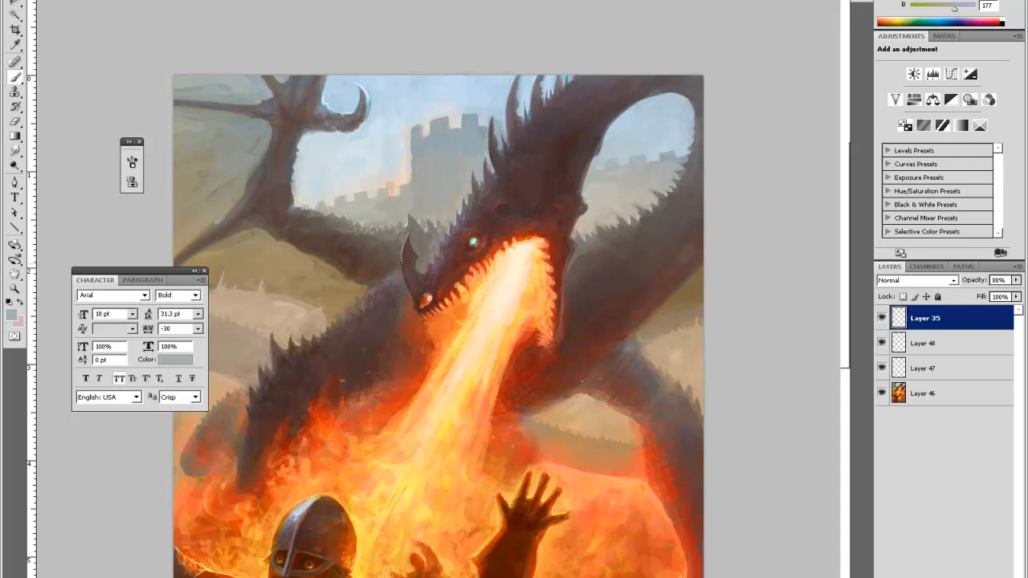
alt+click(402, 257)
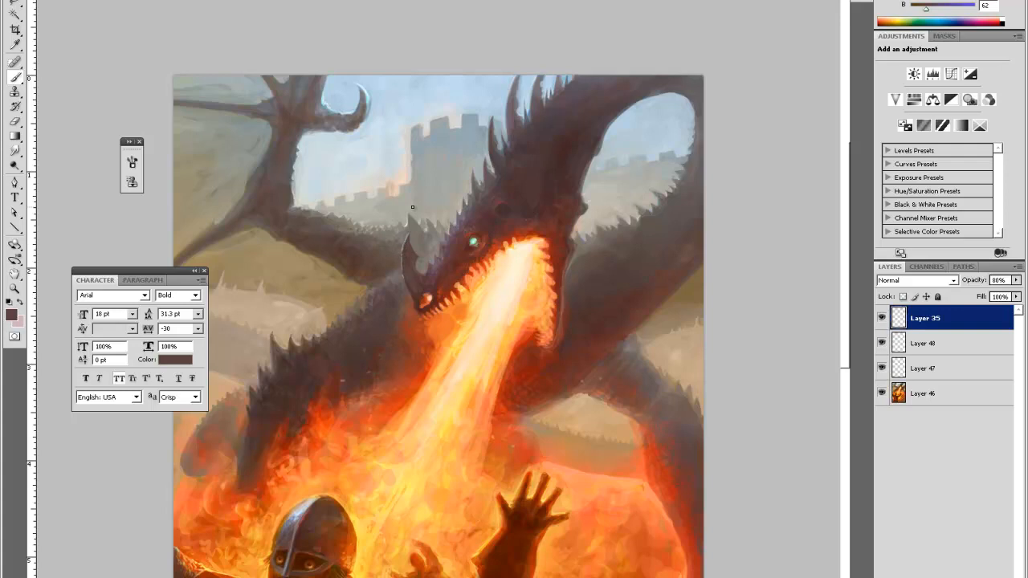
Rework the snout ridge between the horn and the eye with sampled grey-brown, rust and dark reddish-brown
alt+click(429, 263)
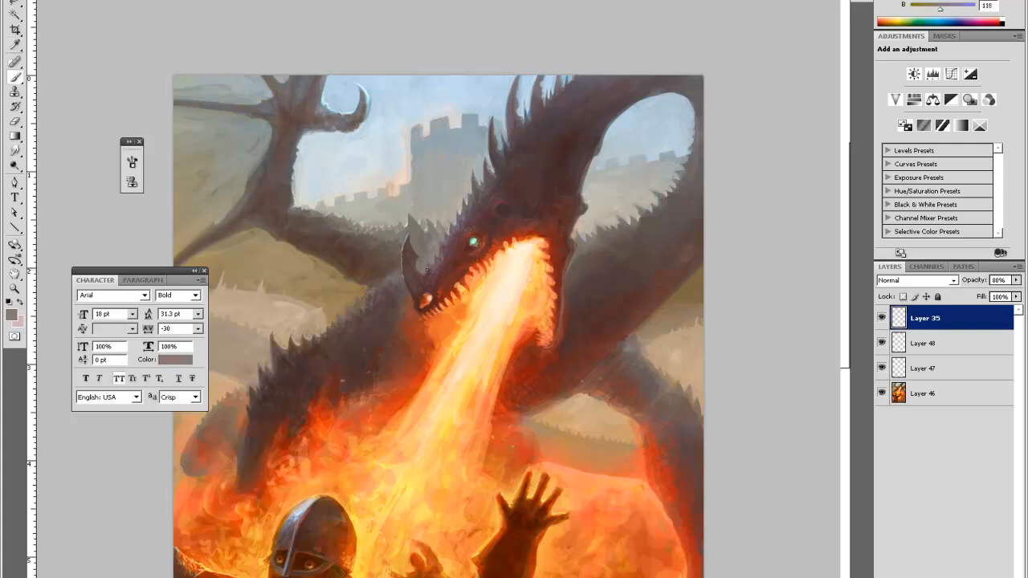
alt+click(424, 269)
alt+click(440, 242)
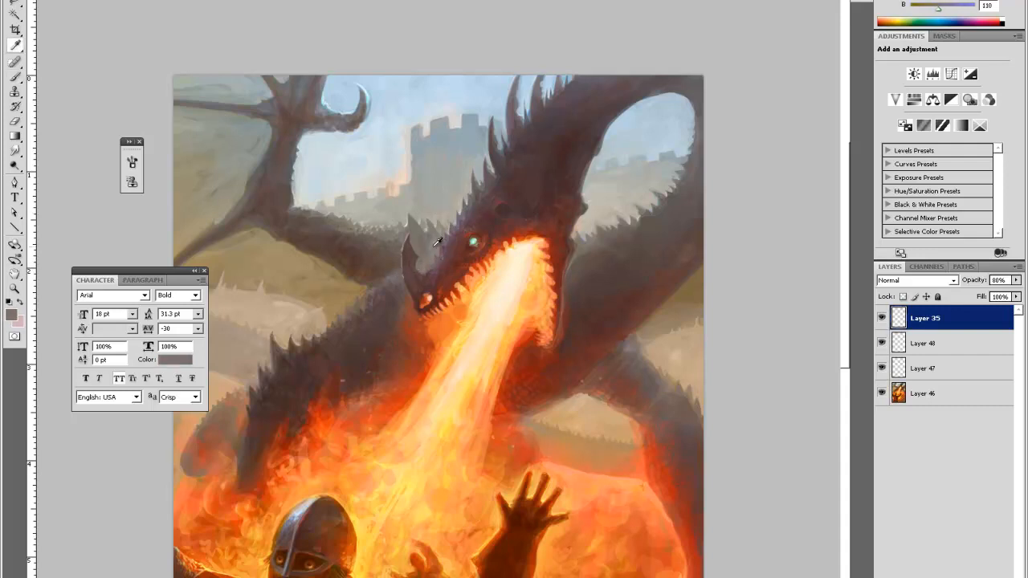
alt+click(430, 267)
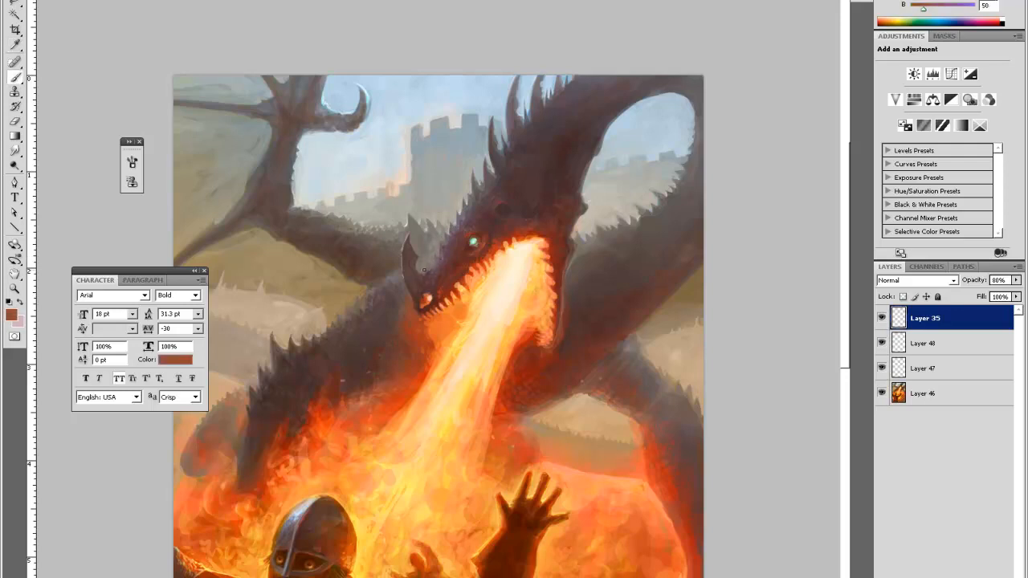
alt+click(448, 229)
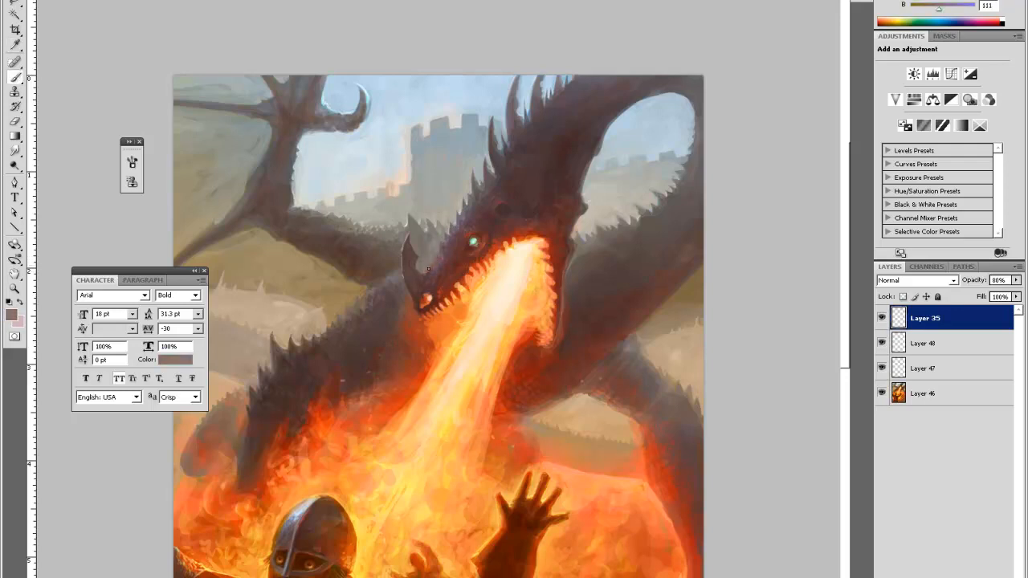
alt+click(443, 245)
alt+click(438, 256)
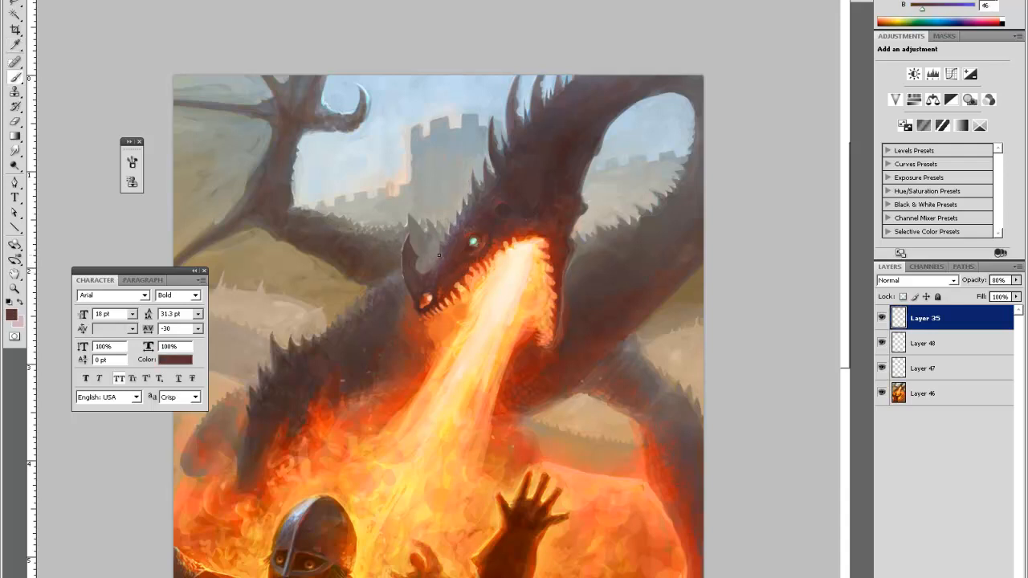
alt+click(441, 254)
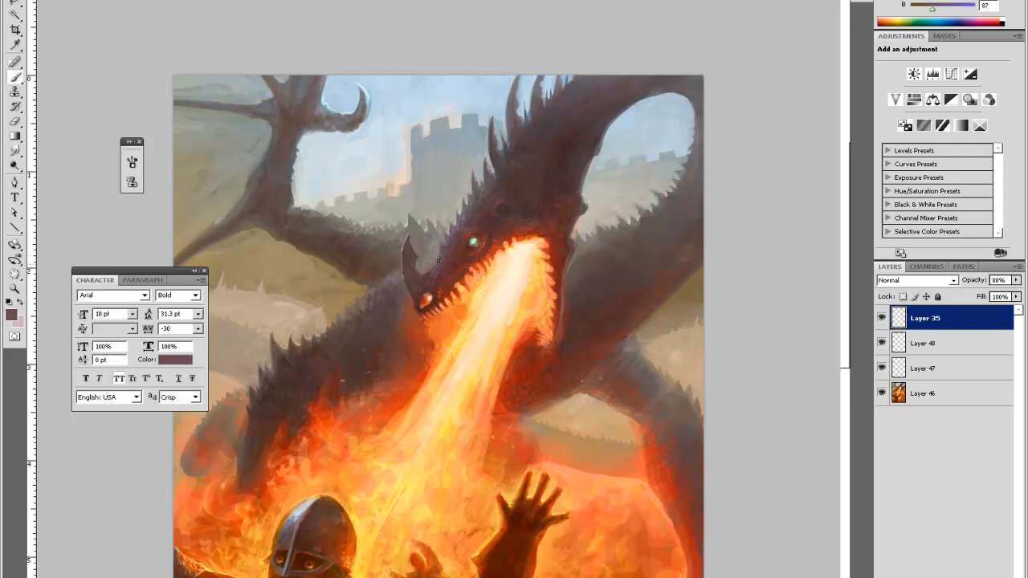
Clean up the spiky snout ridge and the horn's edges with greys and rust sampled around the dragon's head
alt+click(453, 240)
alt+click(424, 266)
alt+click(439, 253)
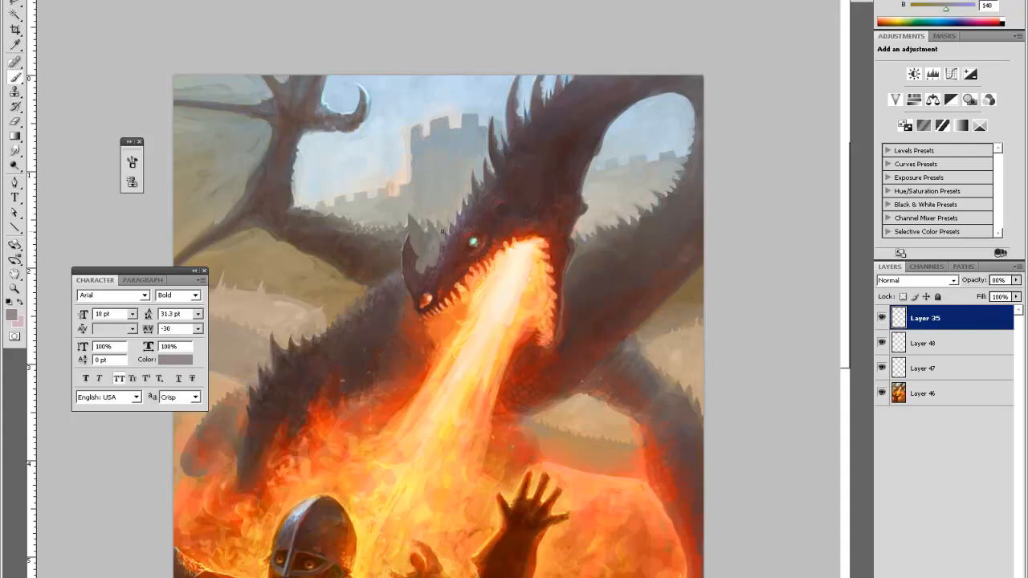
key(alt)
alt+click(419, 241)
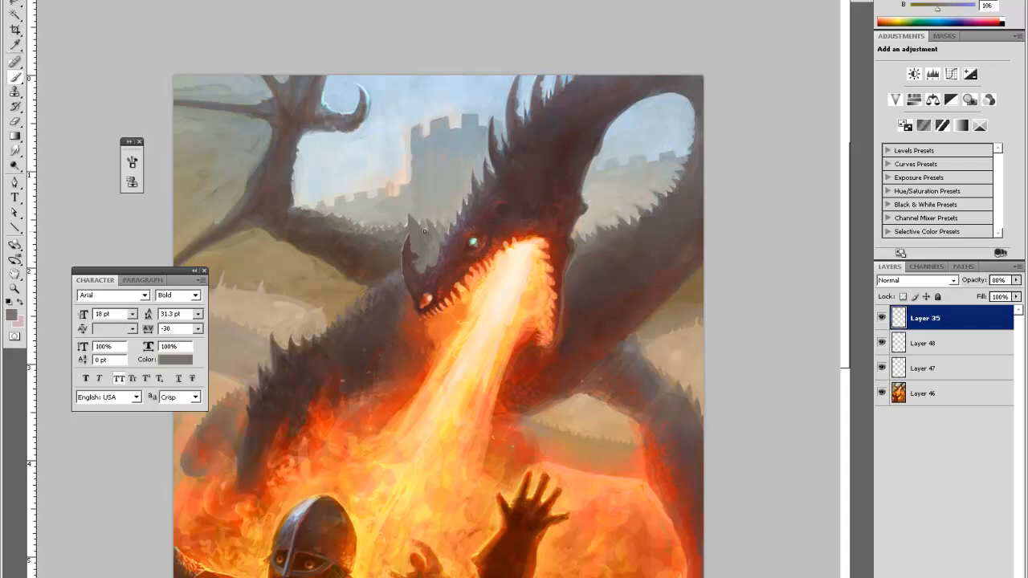
key(alt)
alt+click(407, 292)
alt+click(410, 291)
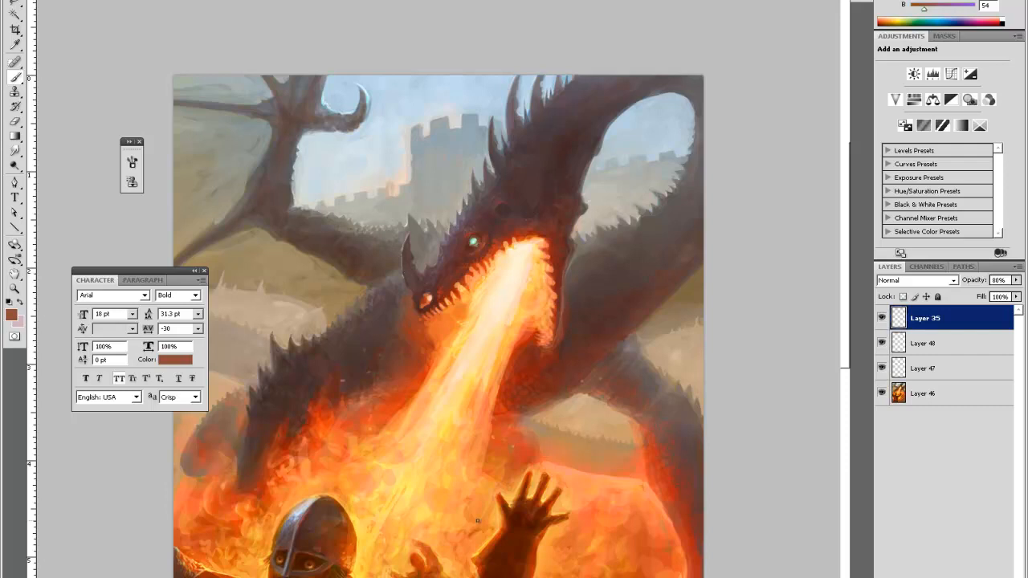
Check the horn against the whole painting, and refine its silhouette with sampled background grey and dark brown
key(ctrl+minus)
key(ctrl+minus)
key(z)
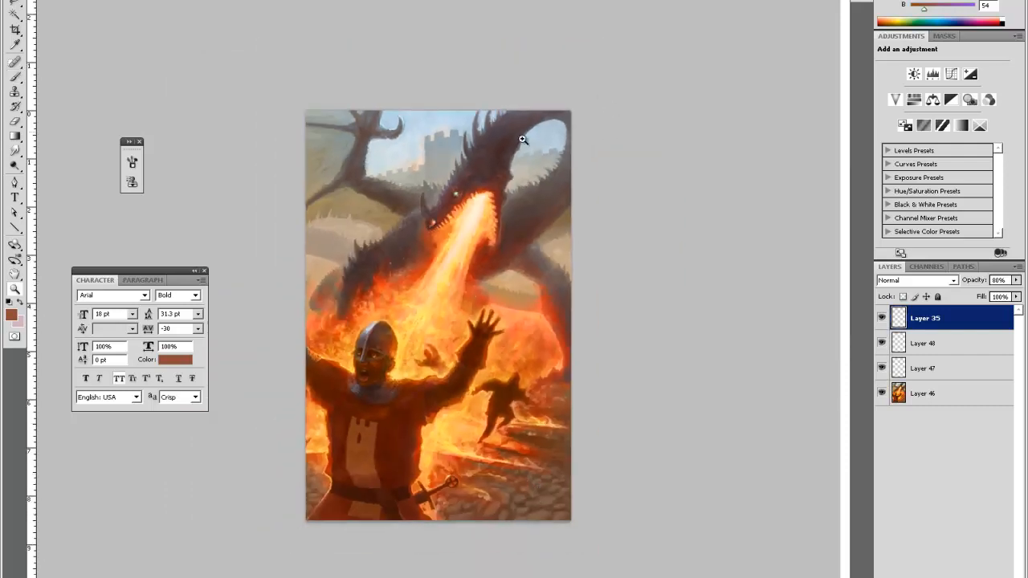
click(465, 163)
click(436, 106)
scroll(595, 360, up, 5)
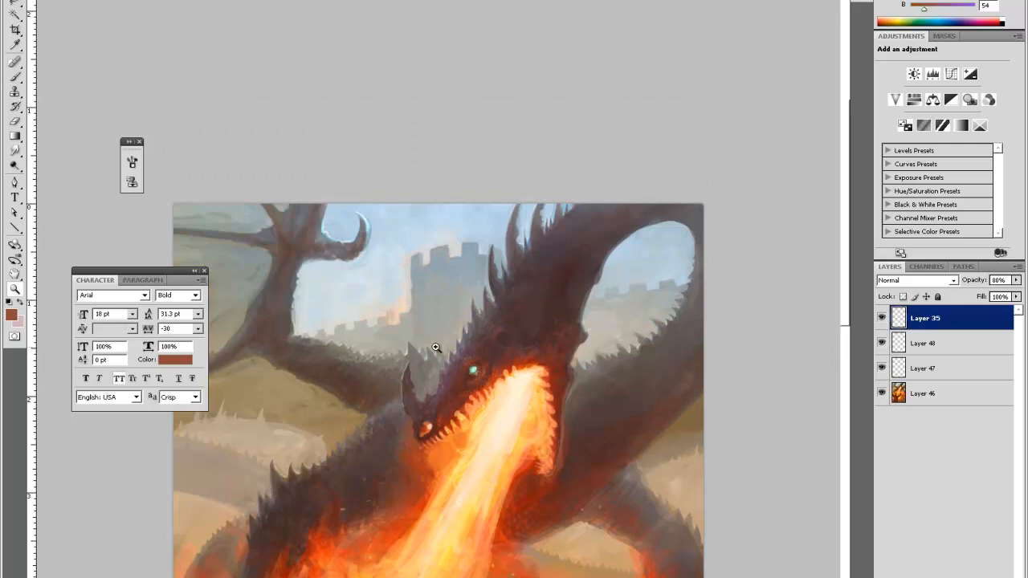
key(i)
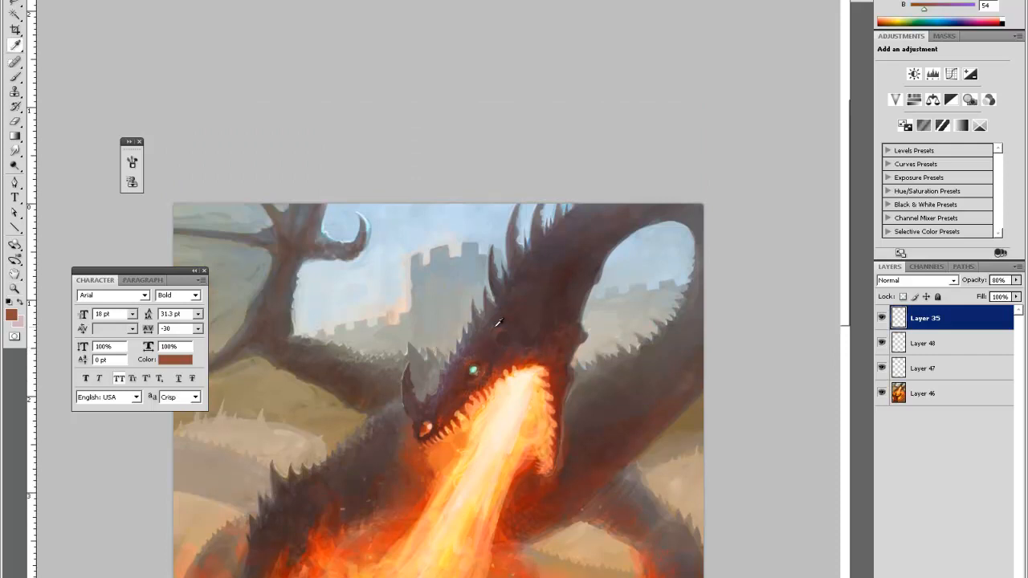
click(455, 355)
key(b)
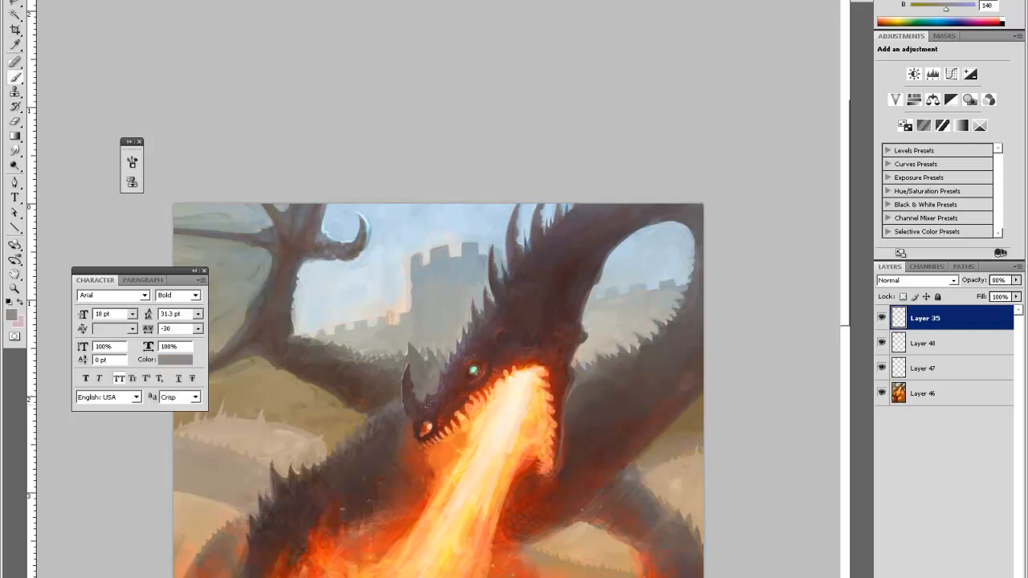
key(e)
key(i)
key(b)
alt+click(408, 408)
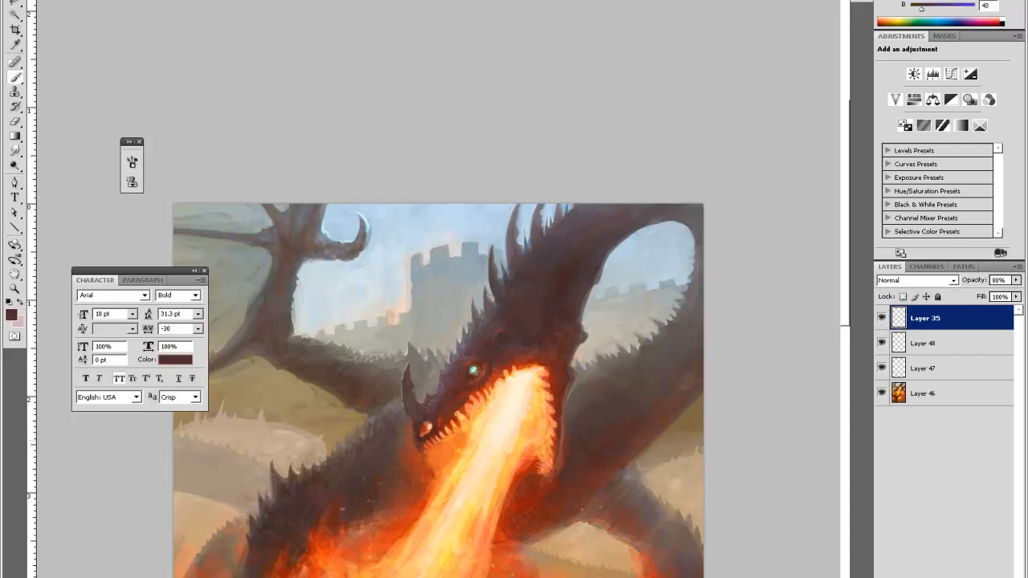
Define the tip of the dragon's snout below the nostril with sampled rust, orange and dark brown
alt+click(415, 434)
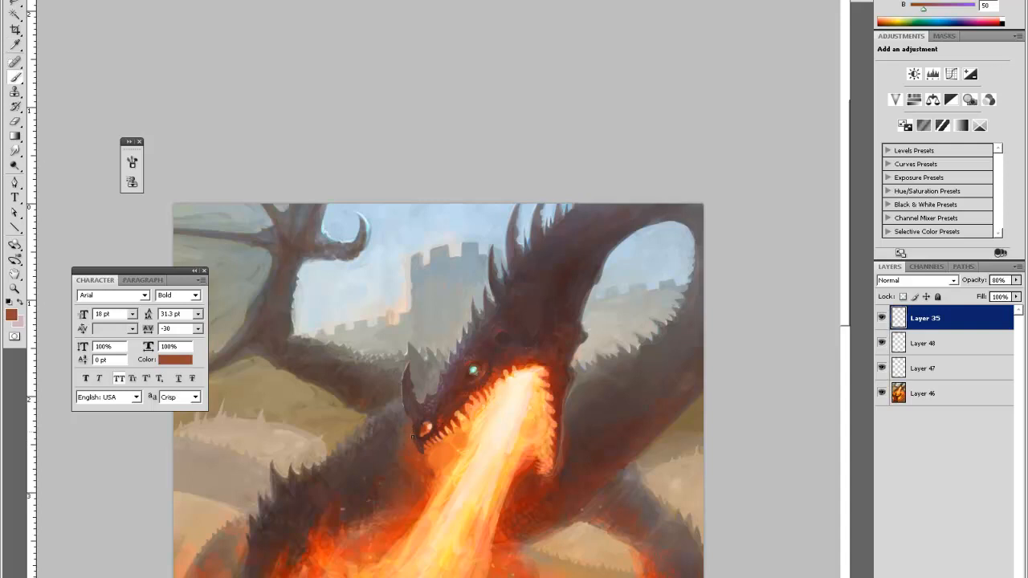
alt+click(423, 448)
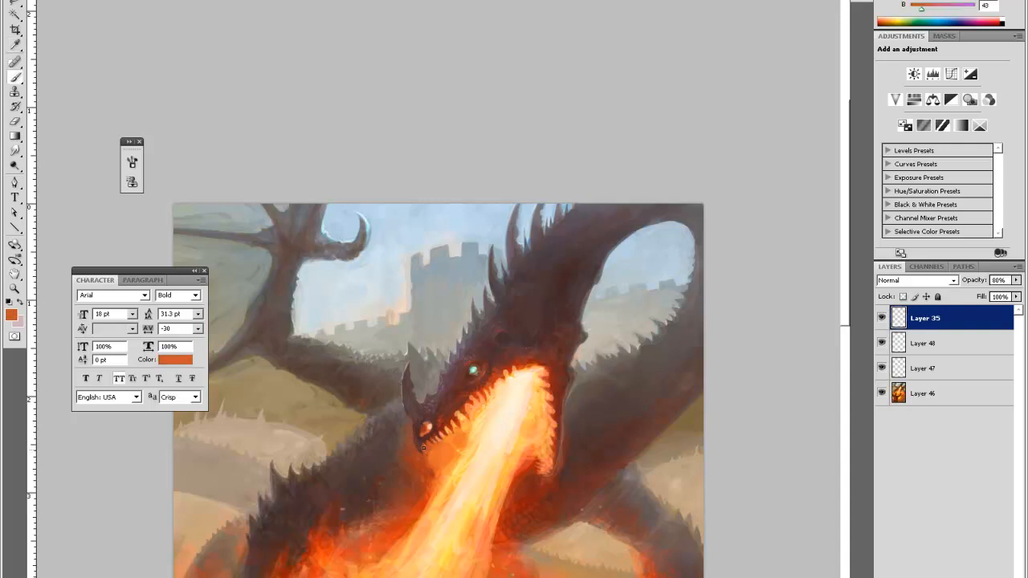
alt+click(429, 434)
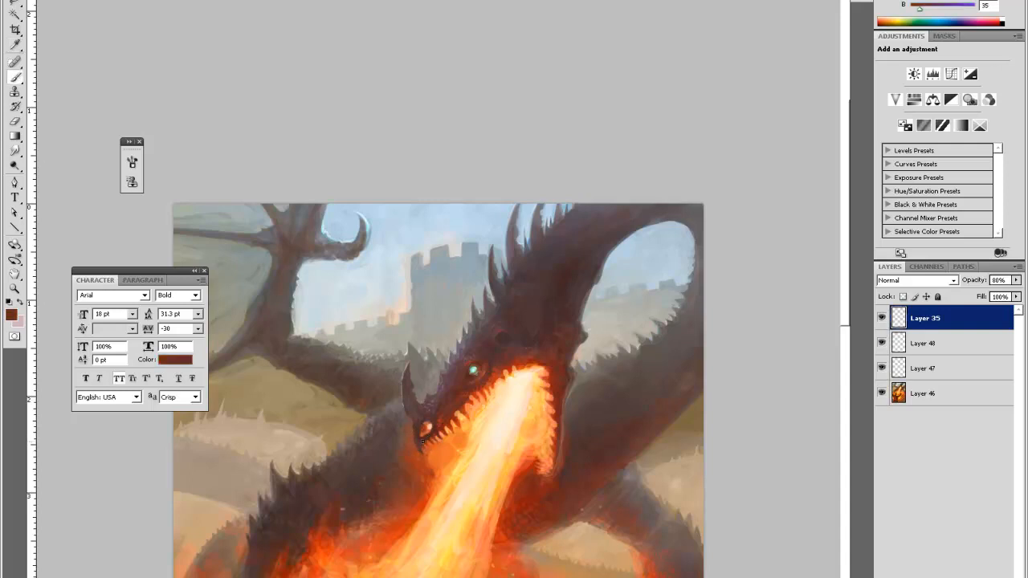
alt+click(431, 452)
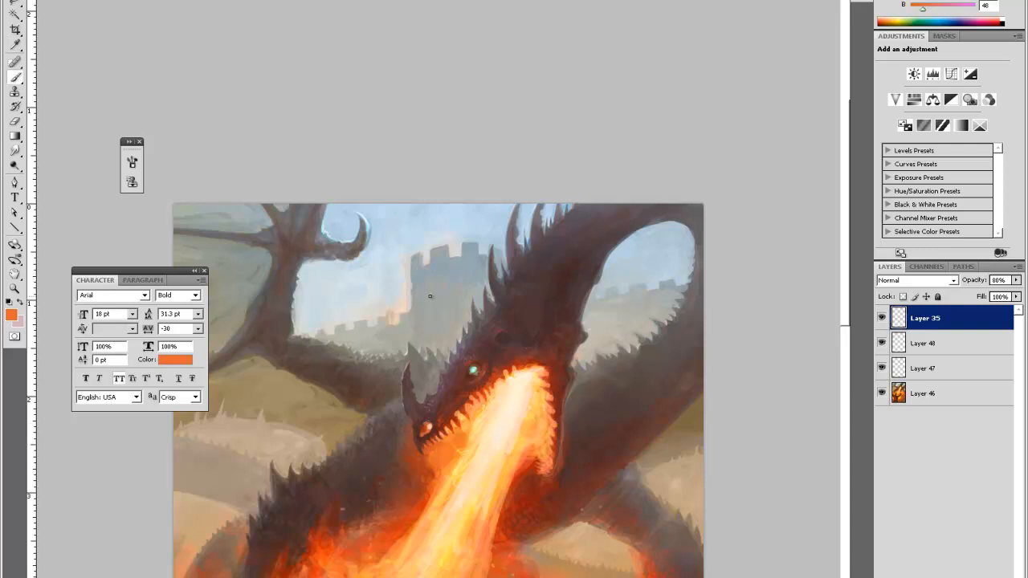
alt+click(418, 442)
click(419, 446)
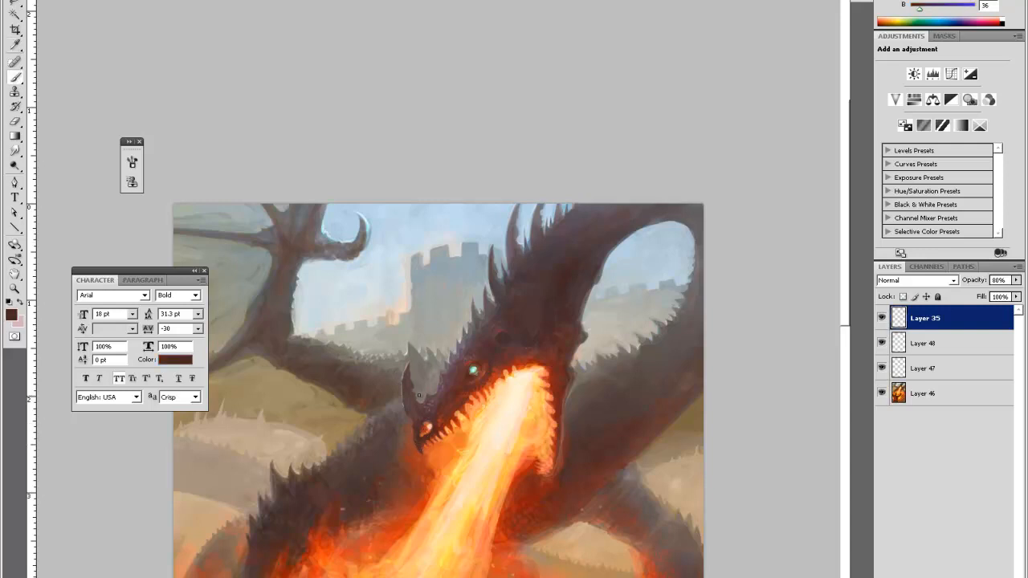
alt+click(419, 447)
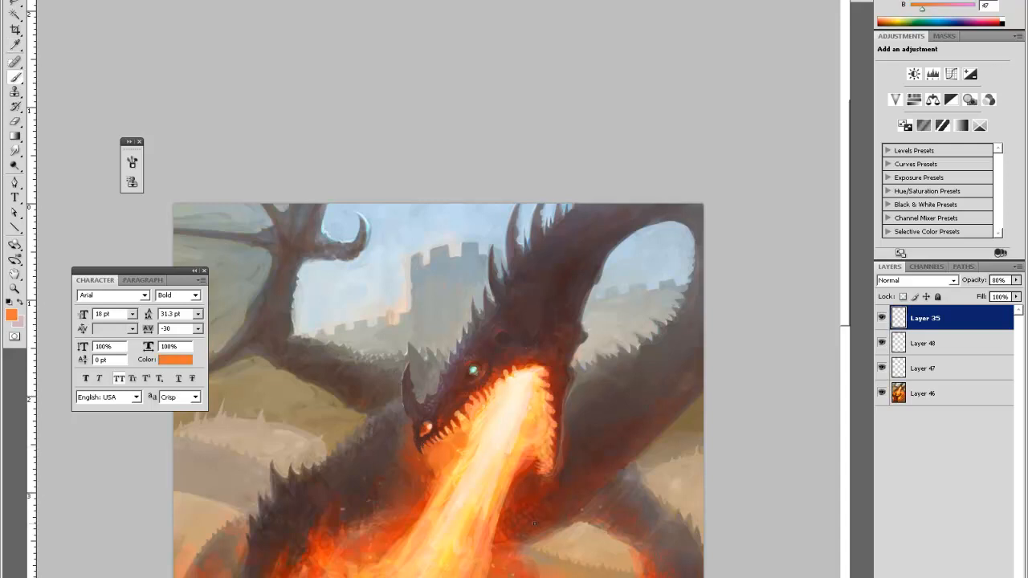
Retouch the tip of the dragon's lower jaw with burnt orange, light orange and dark red-brown sampled there
alt+click(553, 471)
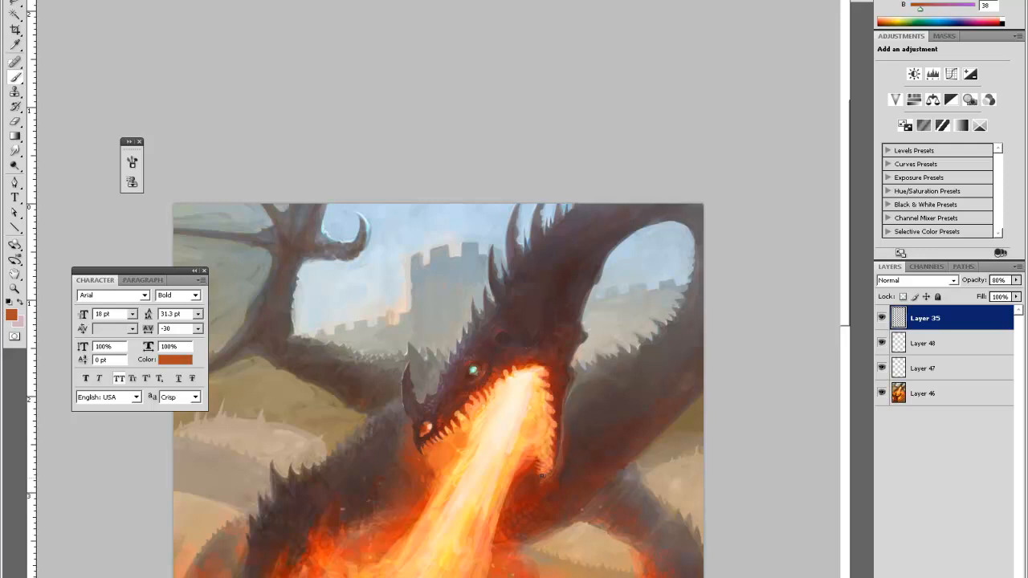
alt+click(543, 476)
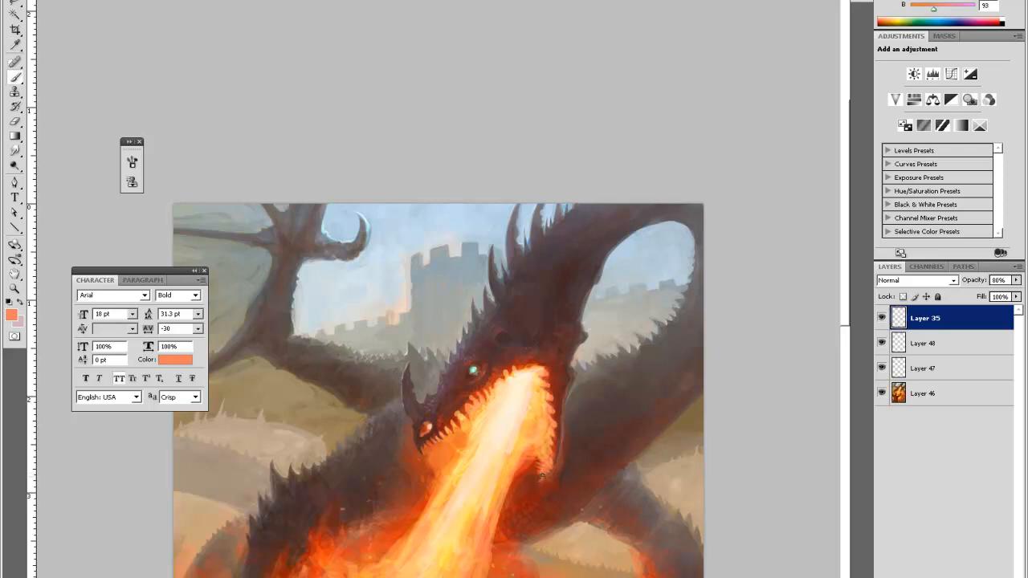
alt+click(545, 477)
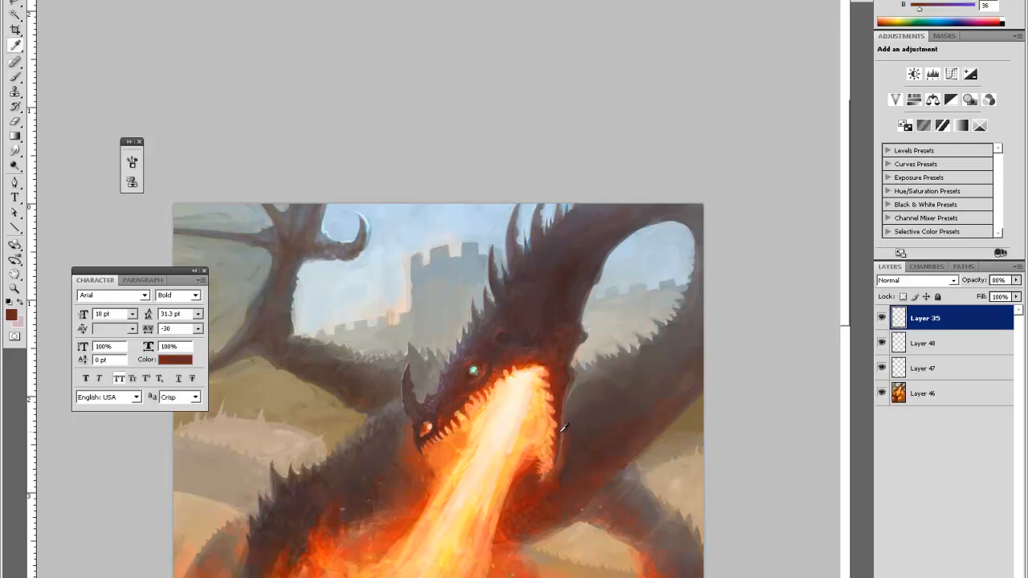
alt+click(544, 480)
Compare the painting with and without Layer 35, and add a layer mask that hides the horn with black
key(i)
click(882, 319)
click(881, 319)
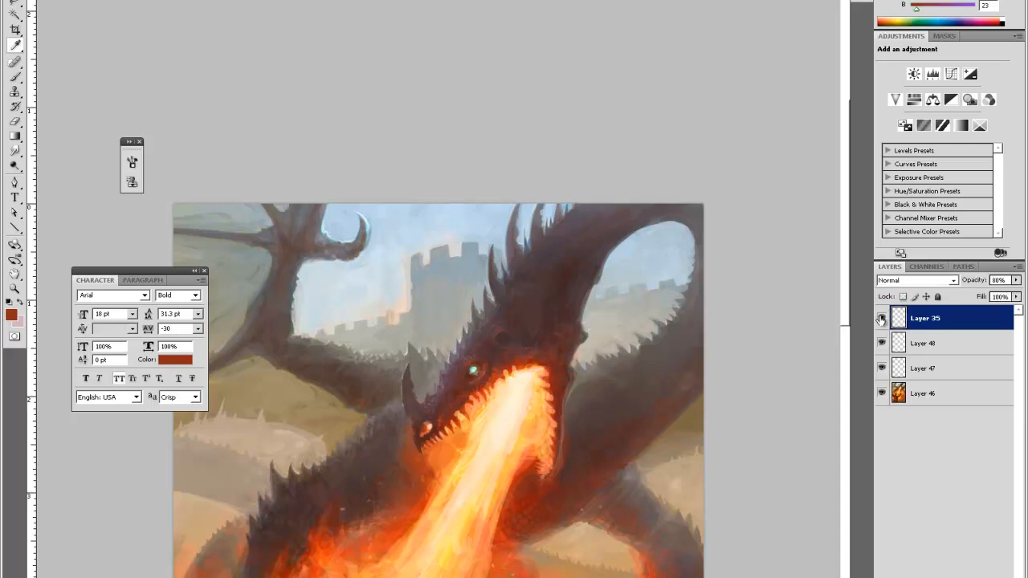
click(881, 318)
click(881, 319)
click(932, 577)
key(b)
drag(409, 375, 408, 394)
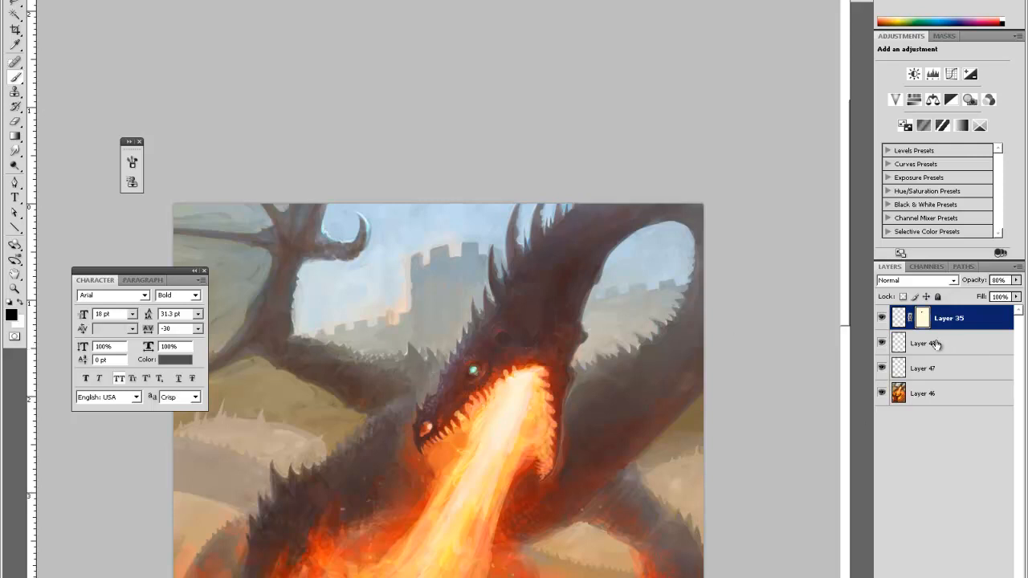
Compare the dragon's head with and without the horn by switching Layer 35 and its mask off and on
click(882, 318)
click(881, 318)
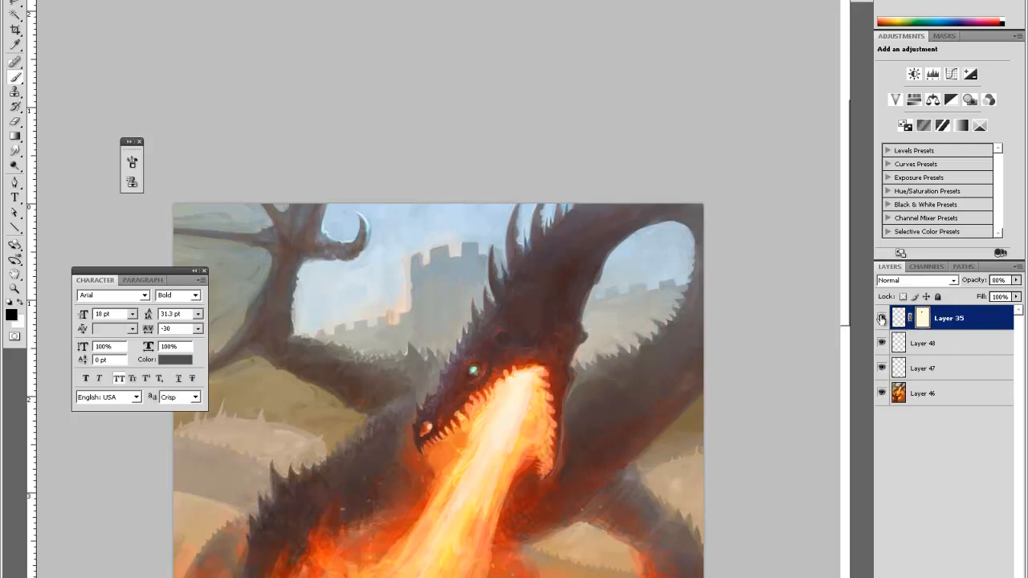
right_click(922, 321)
click(936, 329)
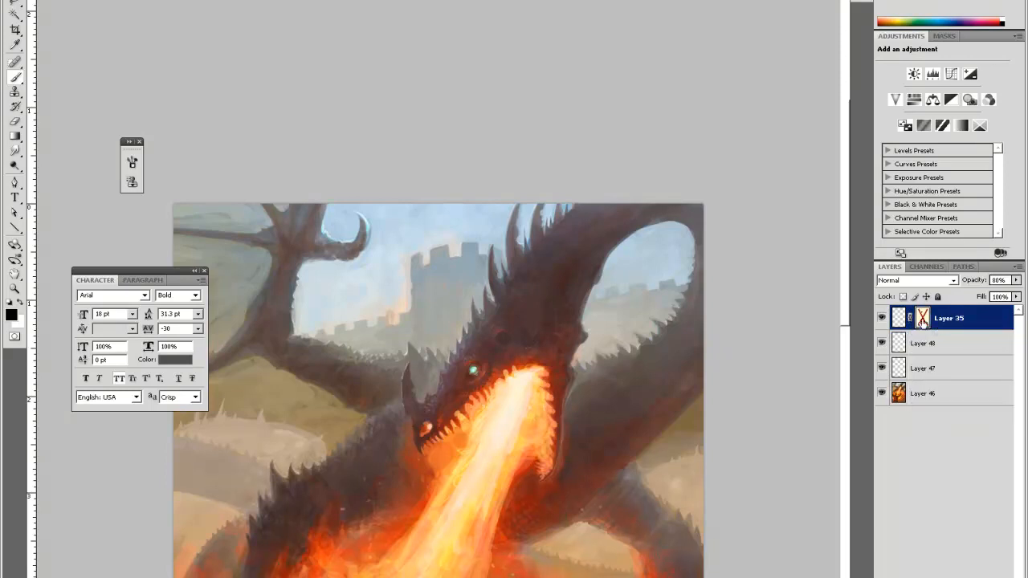
right_click(922, 319)
click(937, 328)
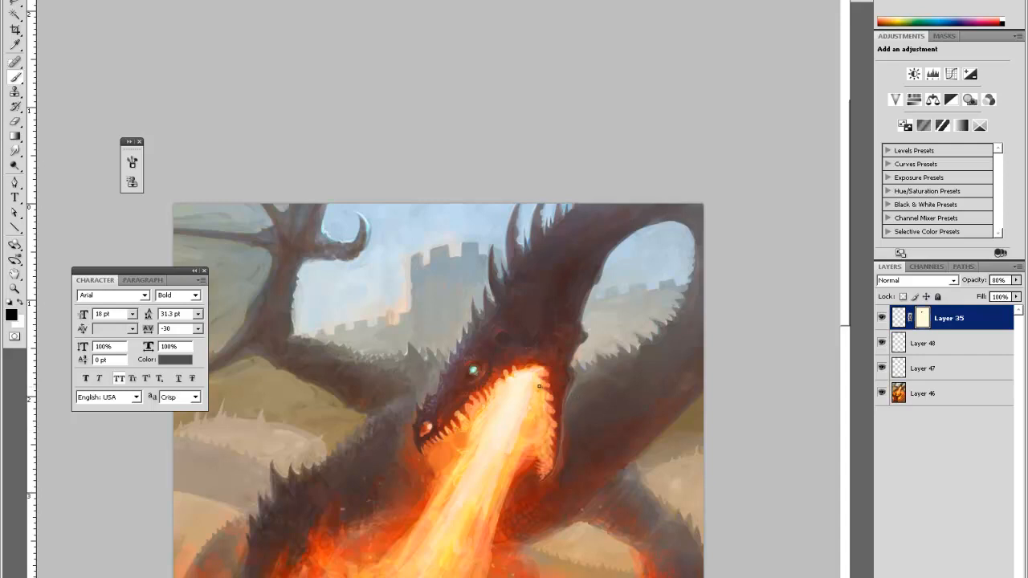
On a new layer, paint a spike behind the dragon's jaw with dark brown sampled from the head
key(ctrl+shift+alt+n)
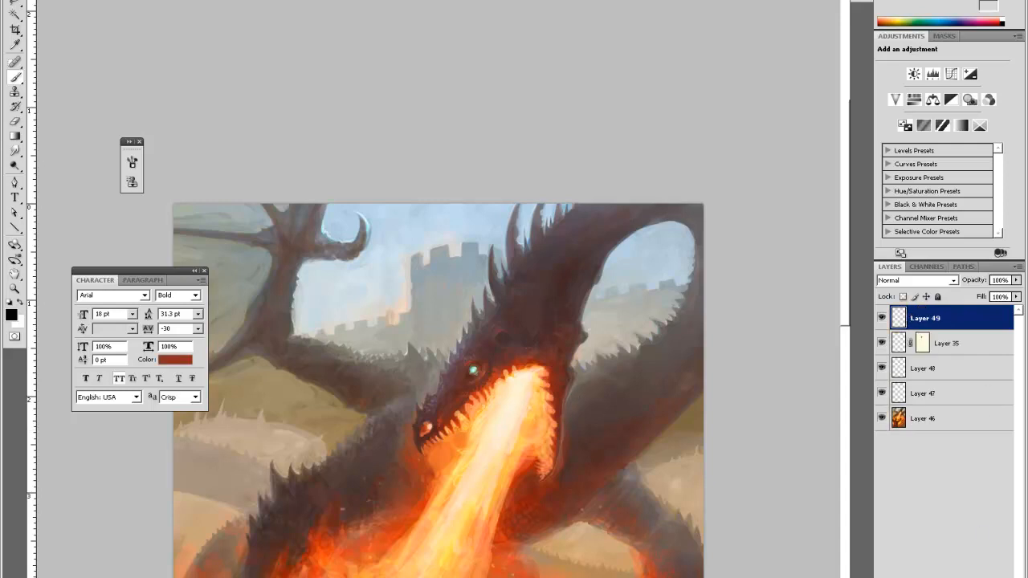
key(i)
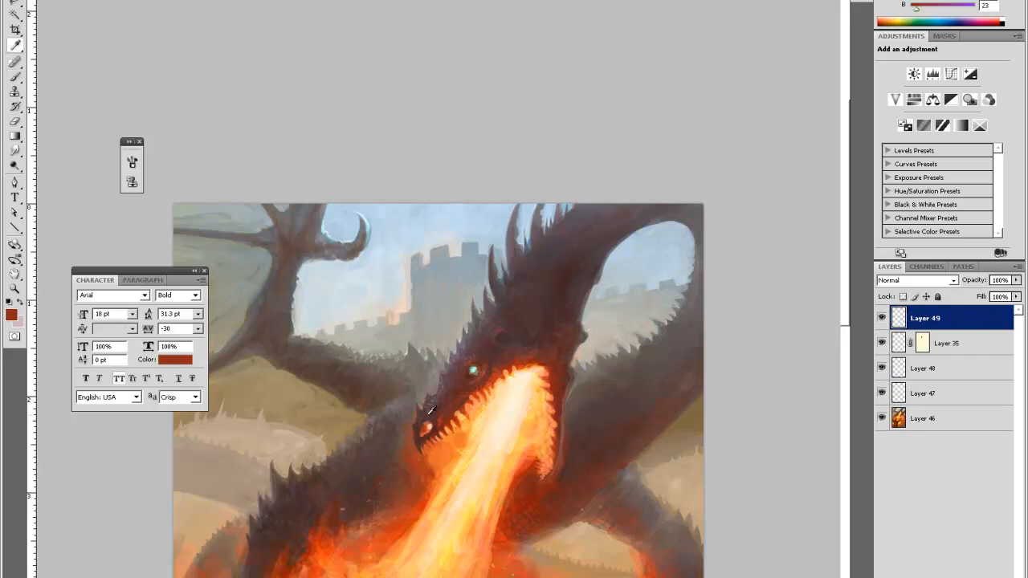
alt+click(427, 432)
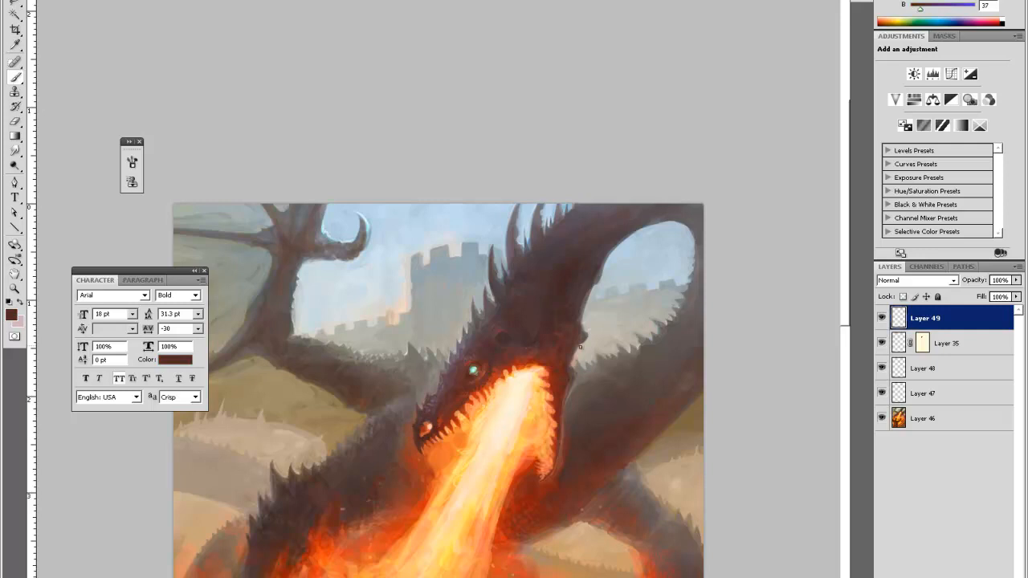
mouse_move(575, 369)
mouse_down()
mouse_move(597, 351)
mouse_move(567, 374)
mouse_up()
key(ctrl+z)
alt+click(569, 376)
mouse_move(572, 371)
mouse_down()
mouse_move(595, 354)
mouse_move(576, 374)
mouse_up()
Trim the outline of the new spike behind the dragon's jaw with the Eraser
key(e)
right_click(604, 312)
drag(619, 332, 578, 376)
click(575, 381)
key(ctrl+z)
key(ctrl+z)
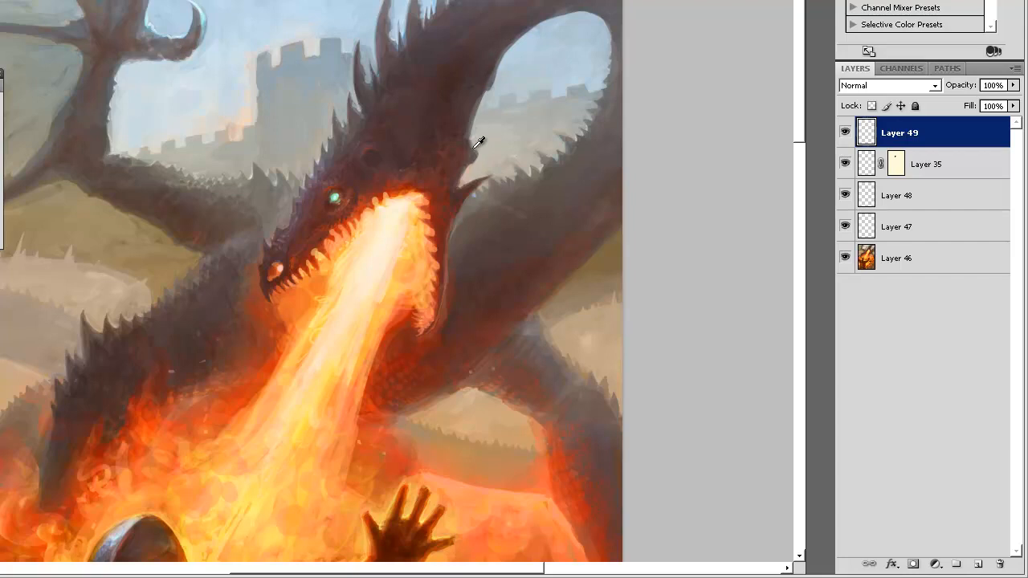
Paint another spike on the back of the dragon's head and lengthen the jaw spike below it
mouse_move(488, 135)
mouse_down()
mouse_move(474, 155)
mouse_move(472, 143)
mouse_up()
mouse_move(469, 186)
mouse_down()
mouse_move(493, 160)
mouse_move(487, 168)
mouse_up()
key(ctrl+z)
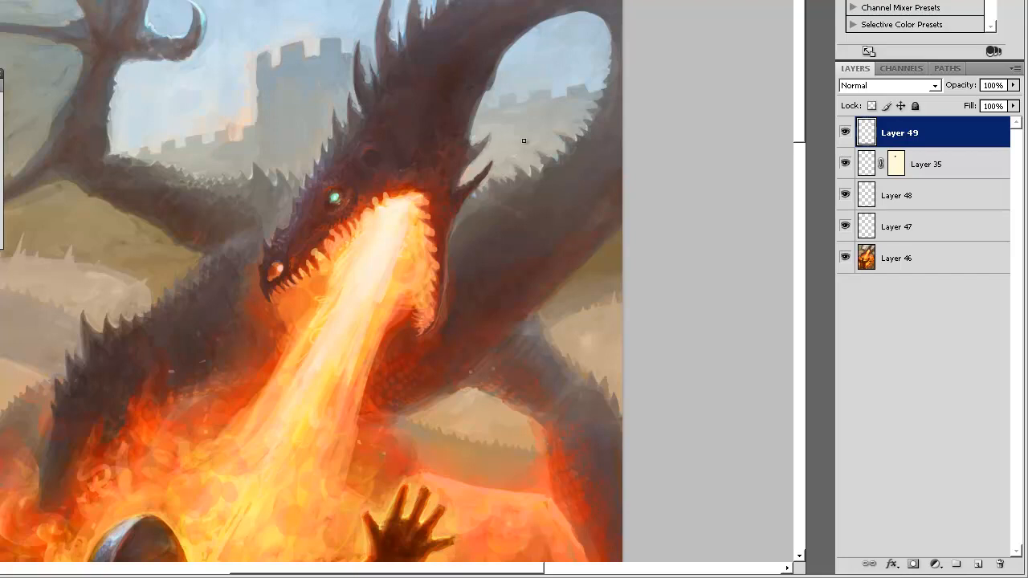
Compare the dragon's head with and without the painted spikes on Layer 49, at full view and up close
key(ctrl+minus)
key(ctrl+minus)
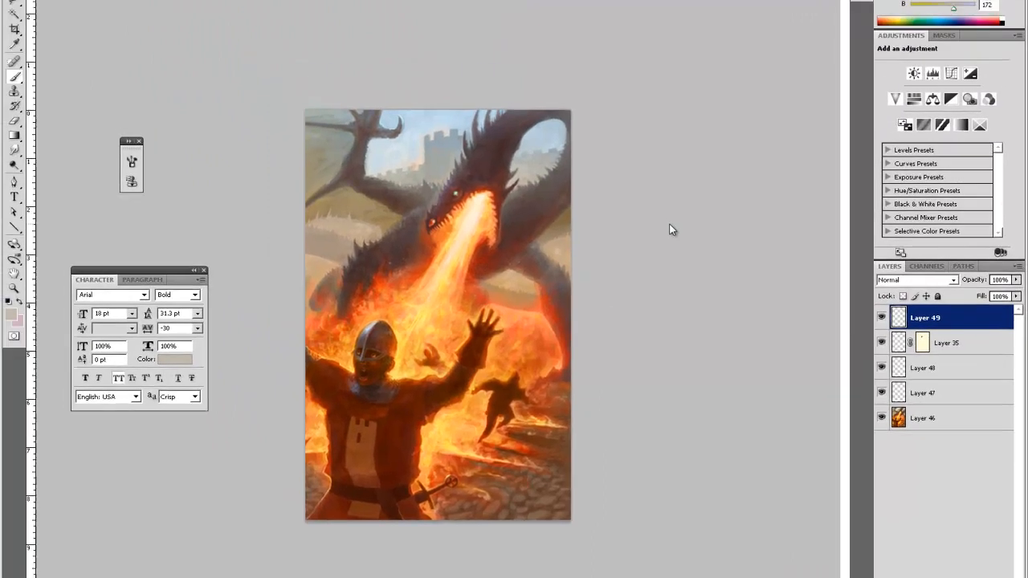
key(z)
click(475, 152)
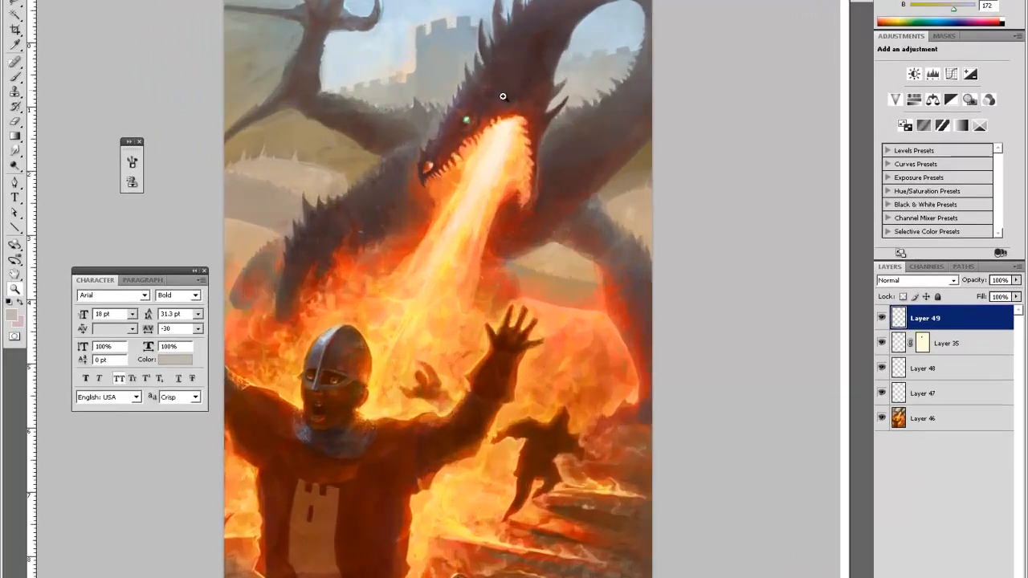
scroll(515, 165, up, 3)
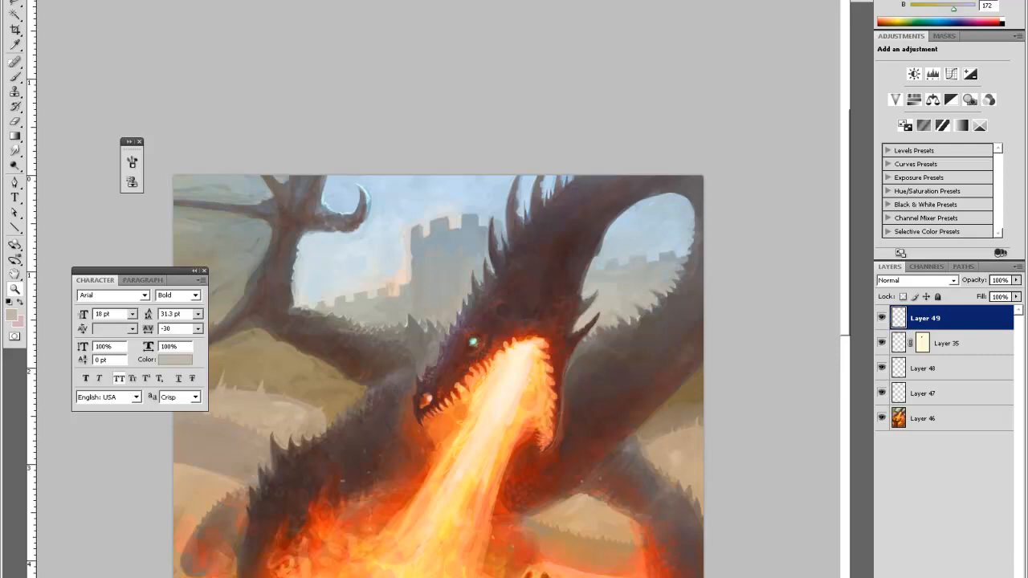
click(881, 318)
click(882, 318)
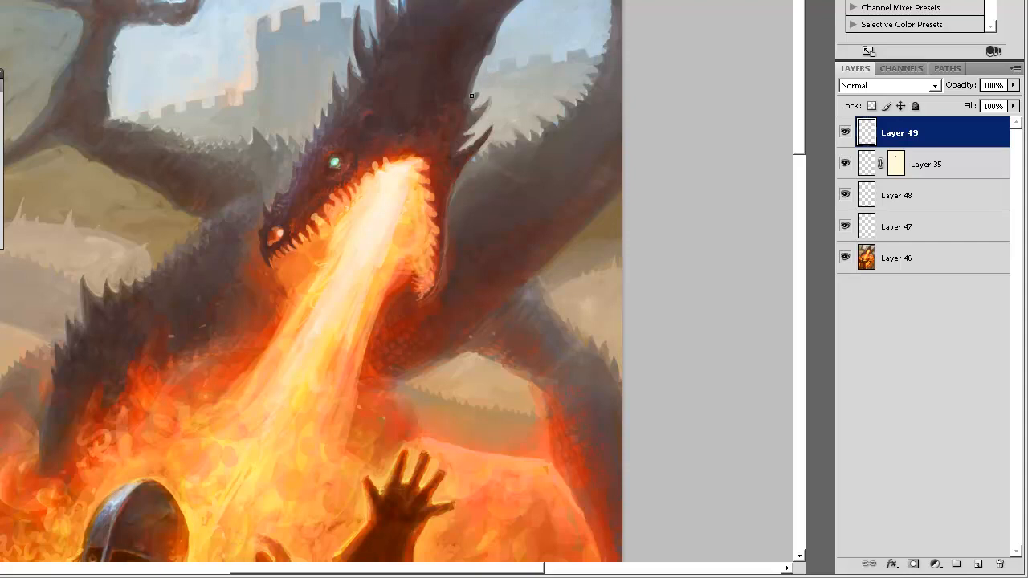
Shorten the large jaw spikes and add smaller spikes down the back of the dragon's head and jaw
drag(481, 86, 495, 78)
alt+click(455, 188)
drag(467, 182, 456, 194)
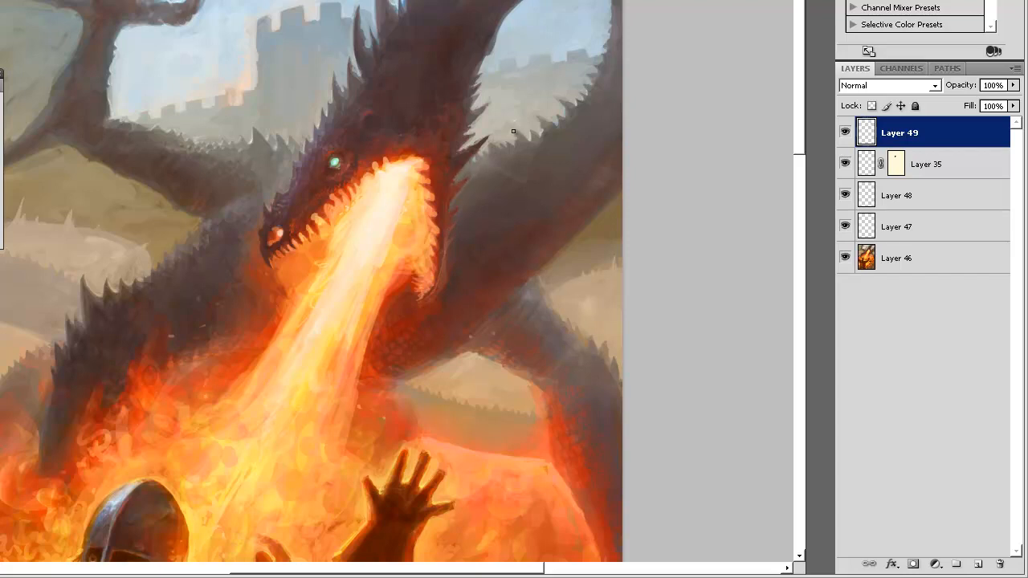
On a new layer, touch up the dragon's eye with brown sampled around it, using the Brush and Eraser
key(ctrl+minus)
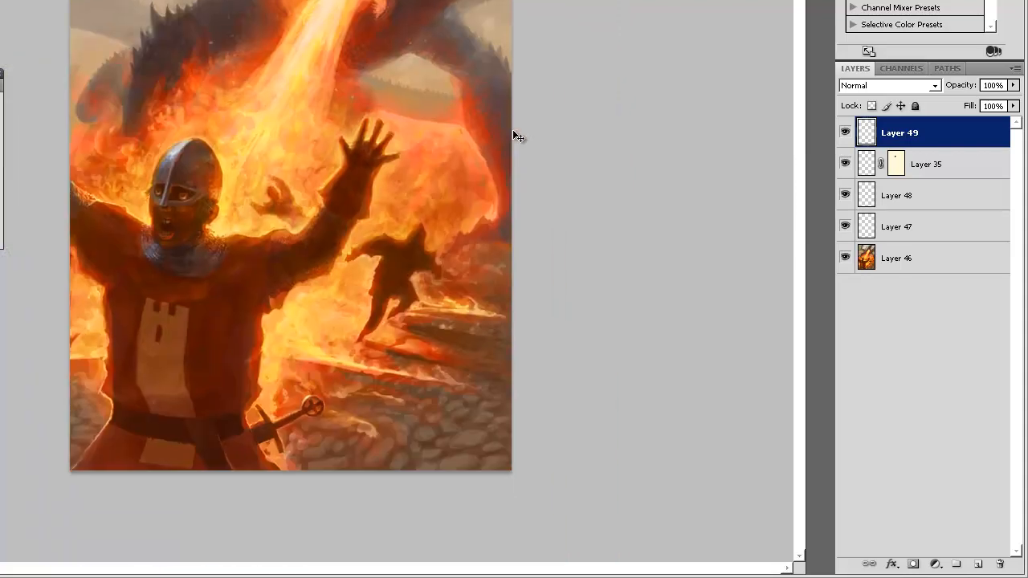
key(z)
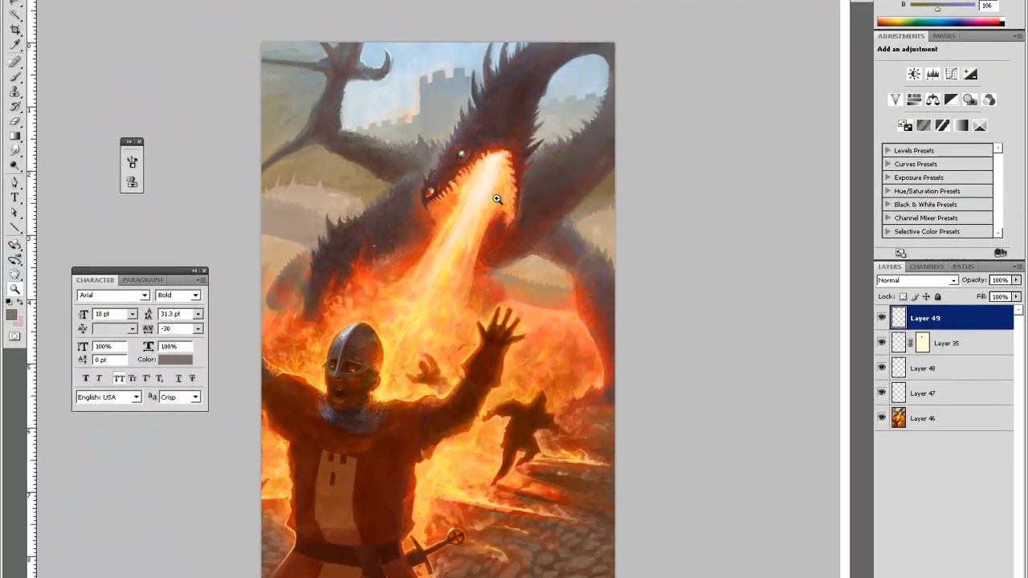
key(ctrl+plus)
drag(493, 173, 477, 231)
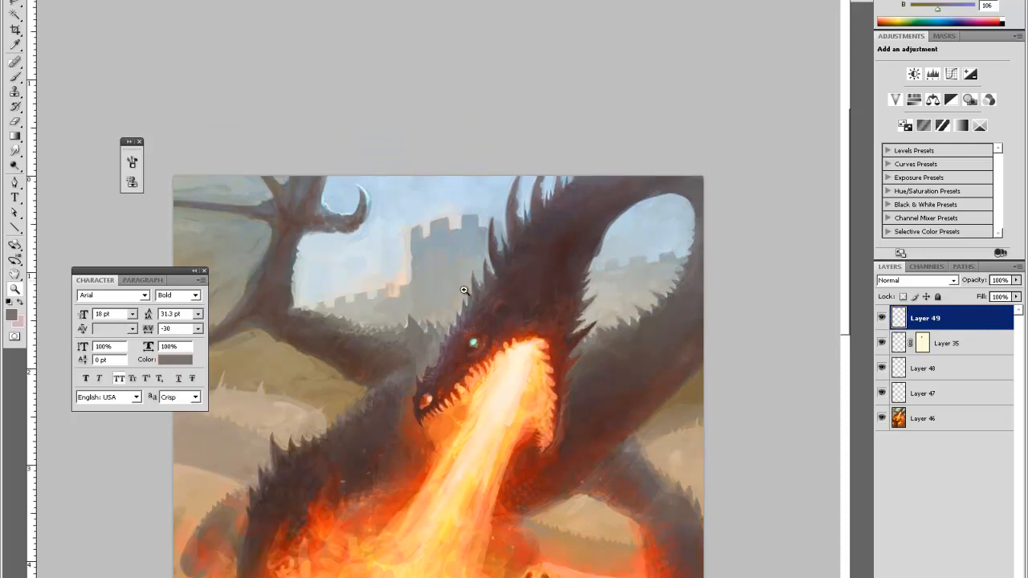
click(465, 315)
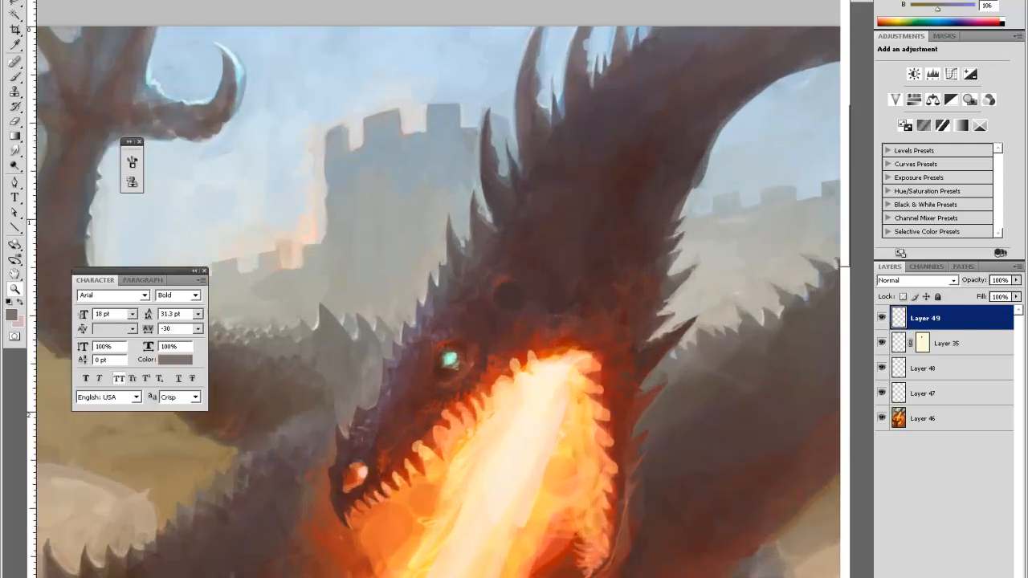
key(ctrl+shift+alt+n)
key(i)
click(447, 355)
key(b)
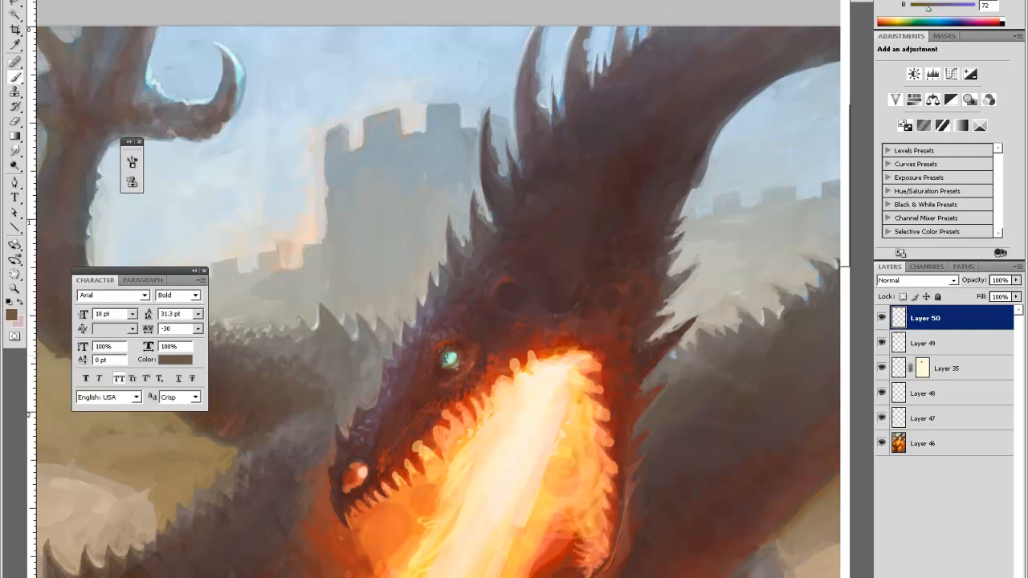
key(e)
key(b)
key(e)
Set the brush colour to a pale yellow sampled from the fire in the dragon's mouth
key(ctrl+minus)
key(ctrl+minus)
key(ctrl+minus)
key(ctrl+space)
click(482, 94)
click(481, 93)
click(482, 93)
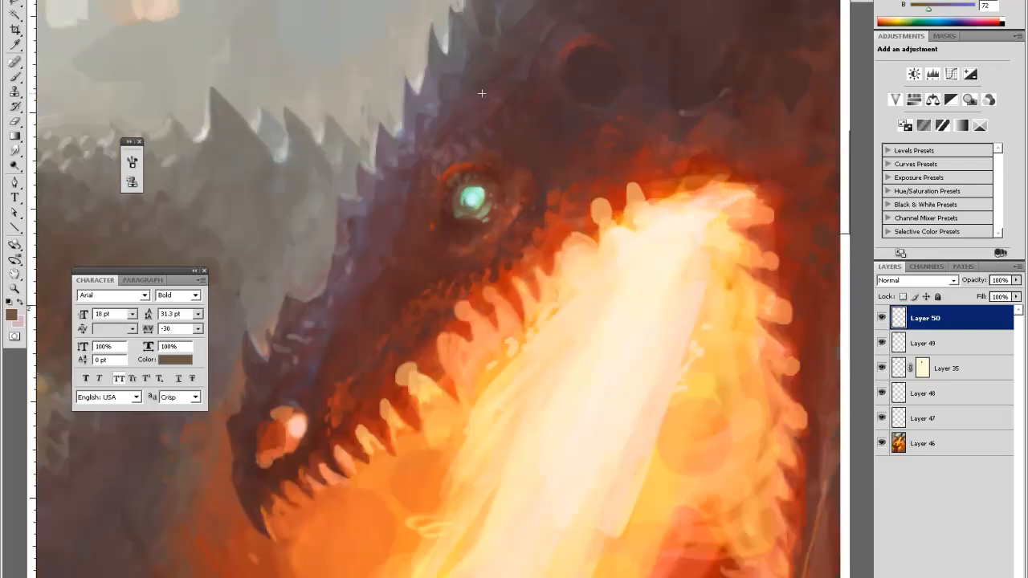
key(space)
drag(507, 175, 505, 200)
key(i)
click(592, 372)
key(b)
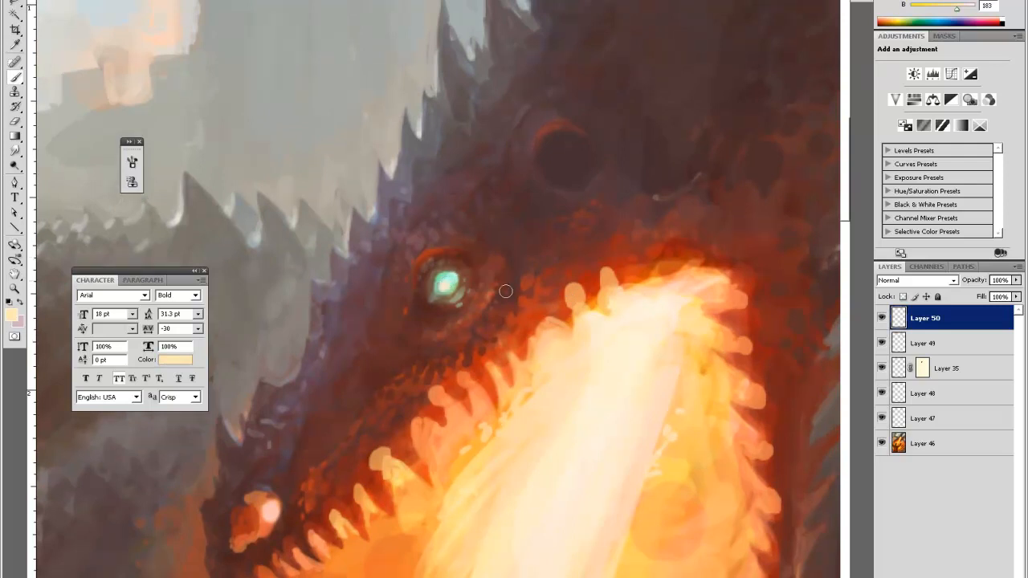
Examine the whole painting and the dragon's eye and mouth up close
key(ctrl+minus)
key(ctrl+minus)
key(ctrl+minus)
key(ctrl+minus)
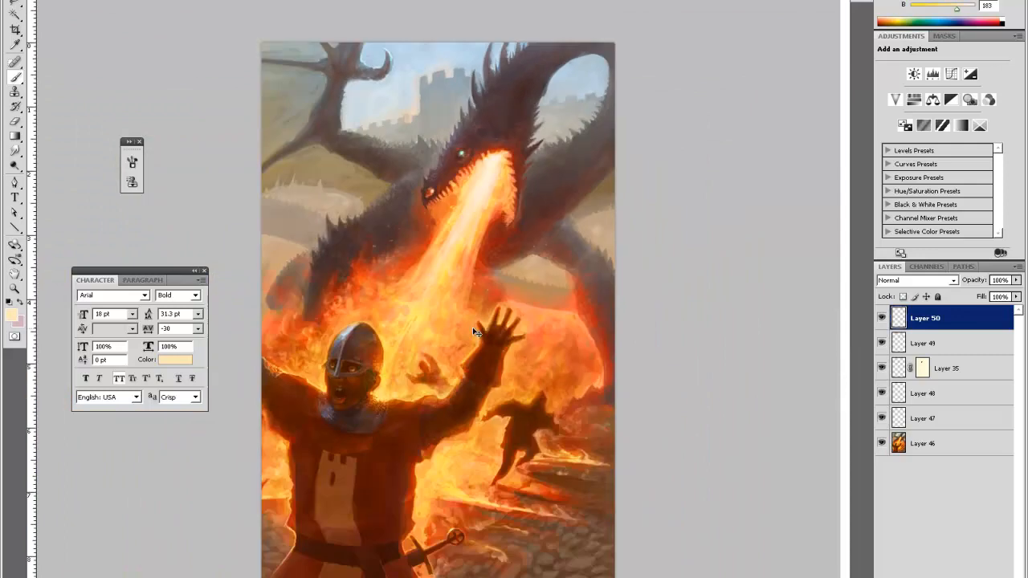
key(z)
drag(497, 131, 520, 81)
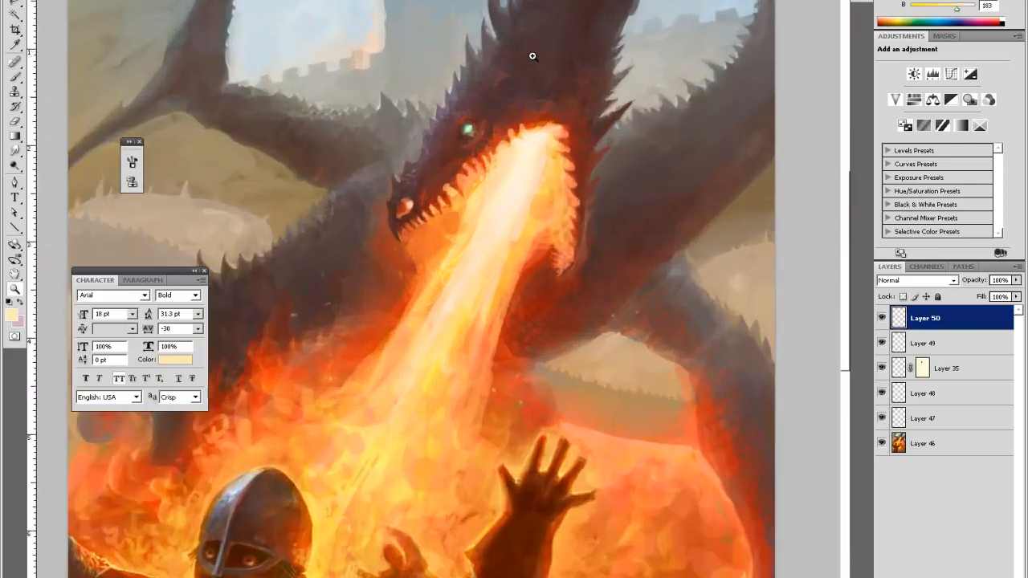
click(527, 45)
click(470, 50)
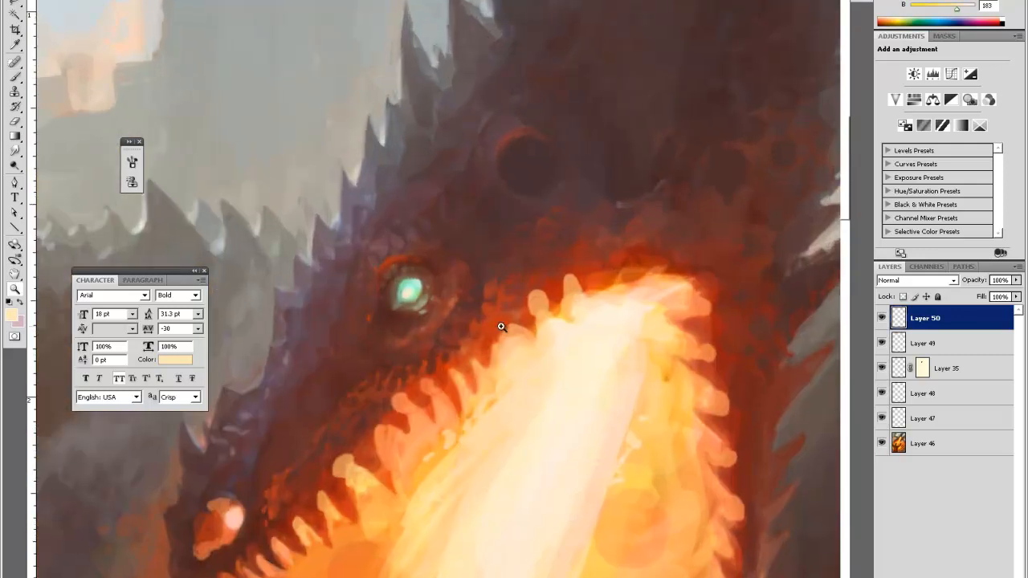
shift+click(925, 442)
key(ctrl+e)
key(shift+ctrl+x)
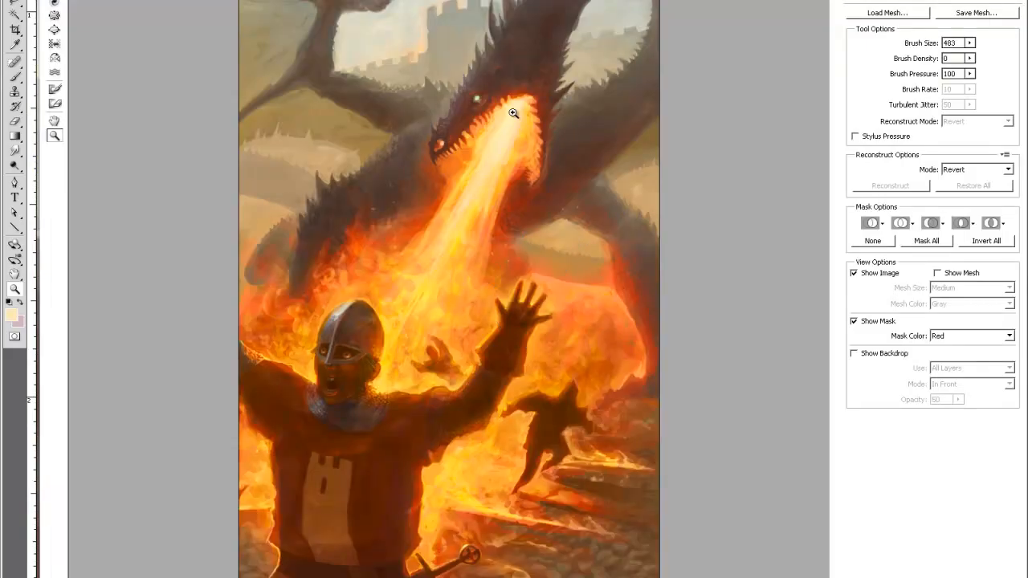
key(z)
click(509, 98)
click(509, 99)
scroll(530, 249, down, 3)
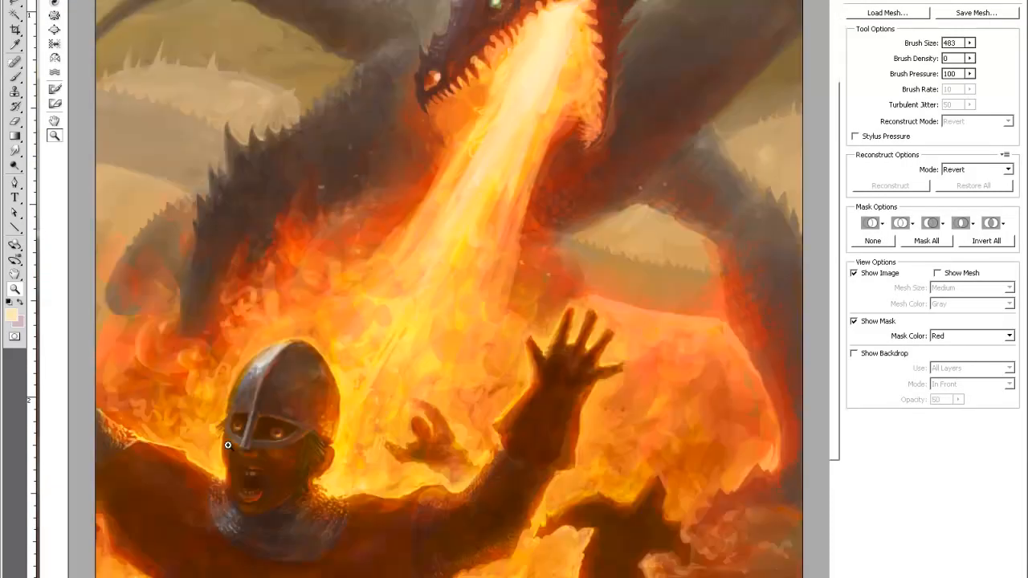
click(935, 1)
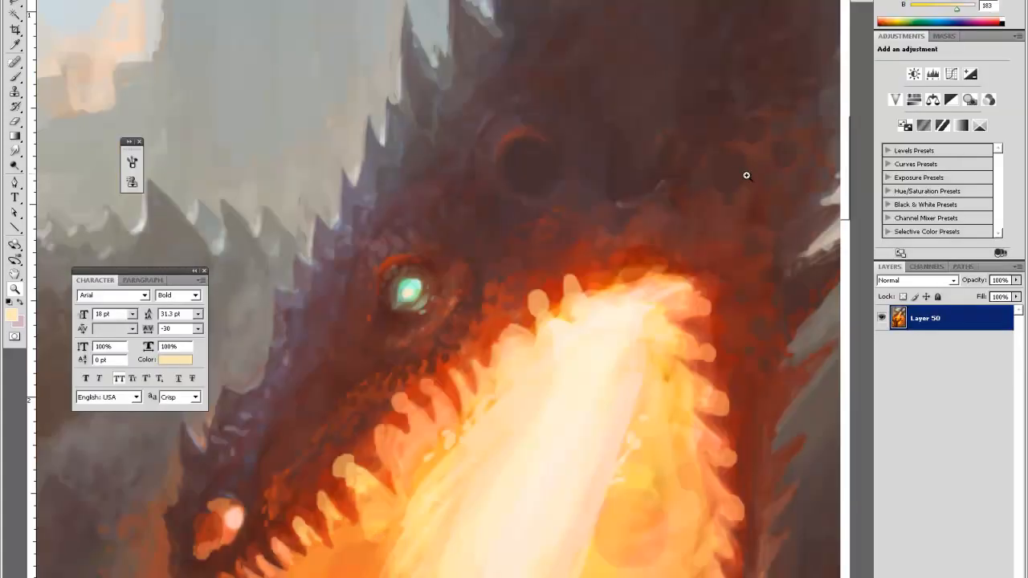
key(ctrl+minus)
key(ctrl+minus)
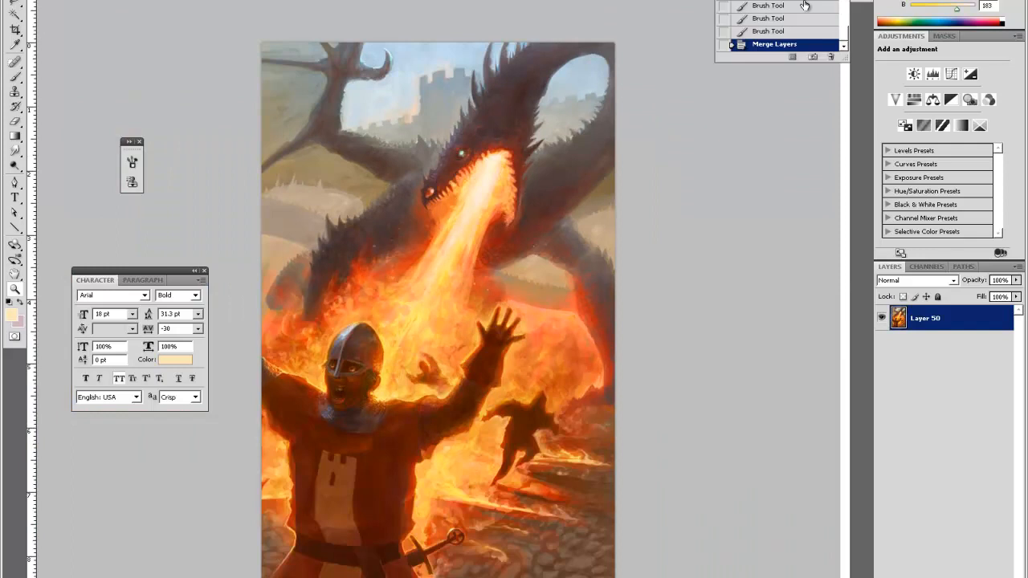
click(789, 32)
Compare the painting with Layers 50, 47, 48 and 35 each switched off and on
click(882, 319)
click(882, 319)
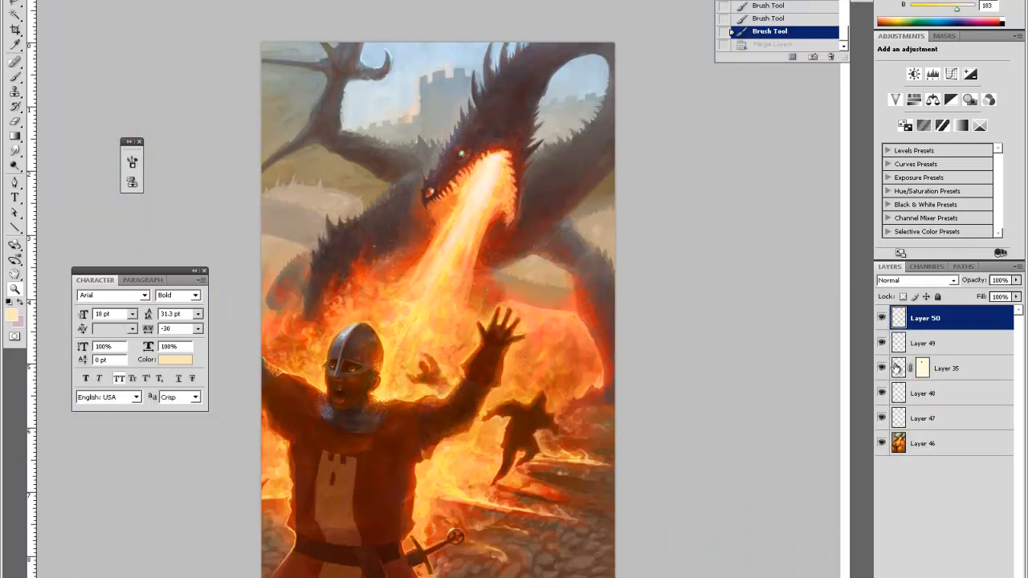
click(883, 418)
click(882, 418)
click(883, 394)
click(882, 393)
click(882, 368)
click(882, 368)
click(883, 368)
click(883, 368)
click(882, 368)
click(882, 368)
click(882, 369)
Paint black on Layer 35's mask over the knight's face with a resized brush to hide the layer there
click(899, 367)
key(b)
right_click(386, 388)
drag(408, 423, 436, 424)
key(Return)
click(383, 355)
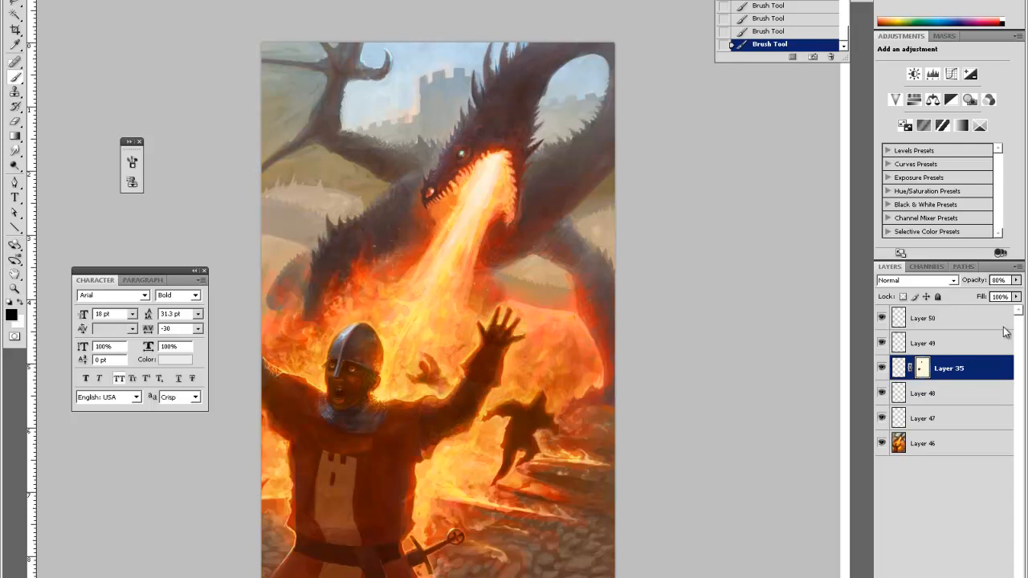
On Layer 49, touch up the edge of the knight's face beside the helmet with sampled dark brown and the Eraser
click(925, 344)
key(z)
click(388, 352)
key(b)
alt+click(281, 365)
right_click(282, 351)
key(Return)
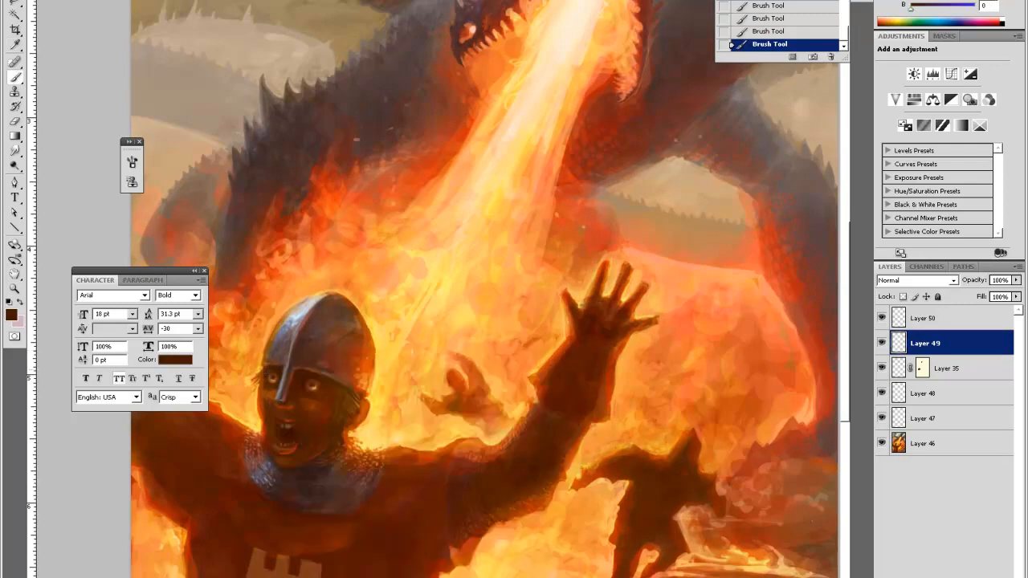
key(e)
click(264, 371)
key(ctrl+minus)
key(ctrl+minus)
key(ctrl+minus)
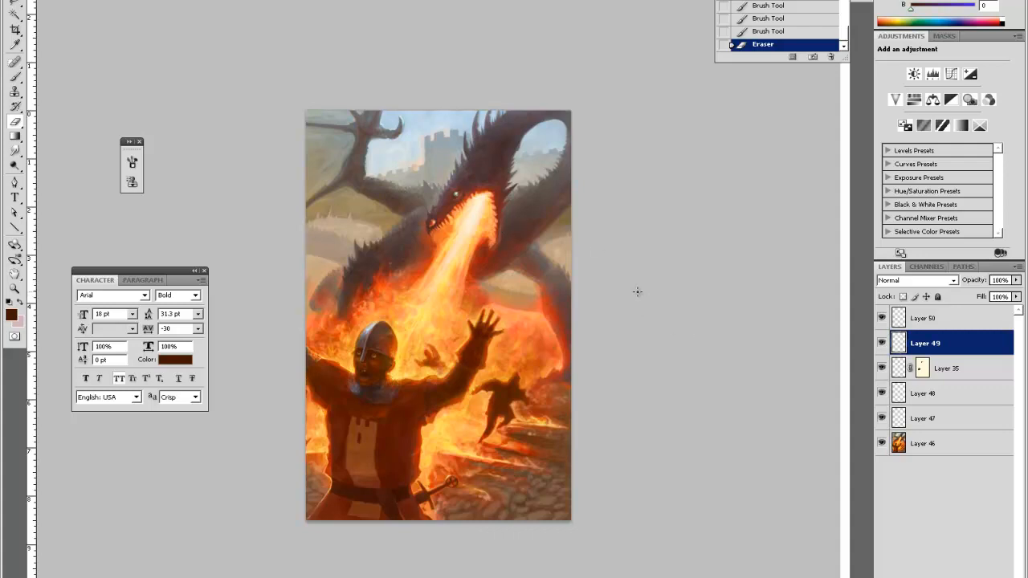
Add a new layer above Layer 49 and set its blending mode to Color Dodge
key(z)
click(321, 349)
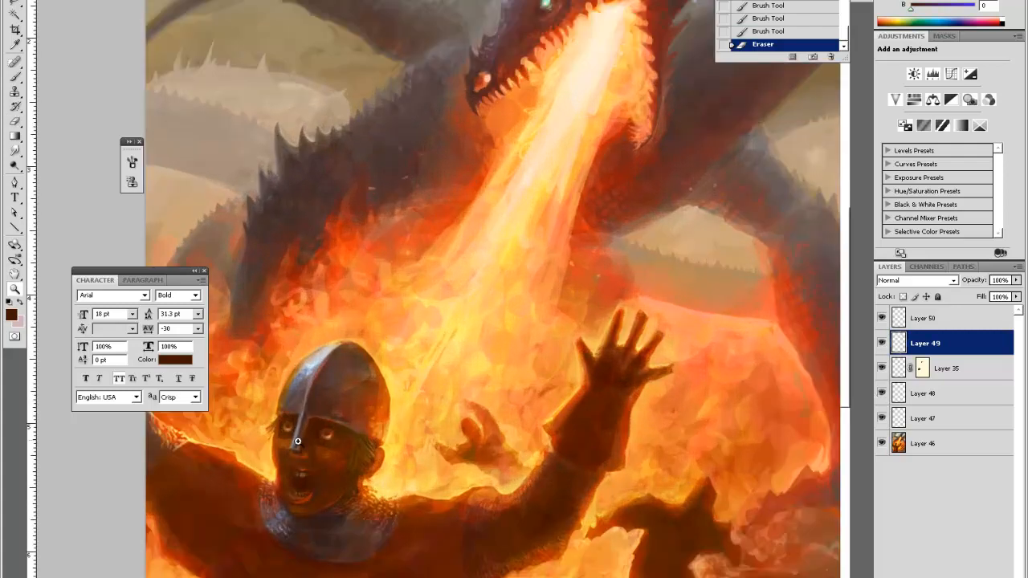
key(ctrl+shift+alt+n)
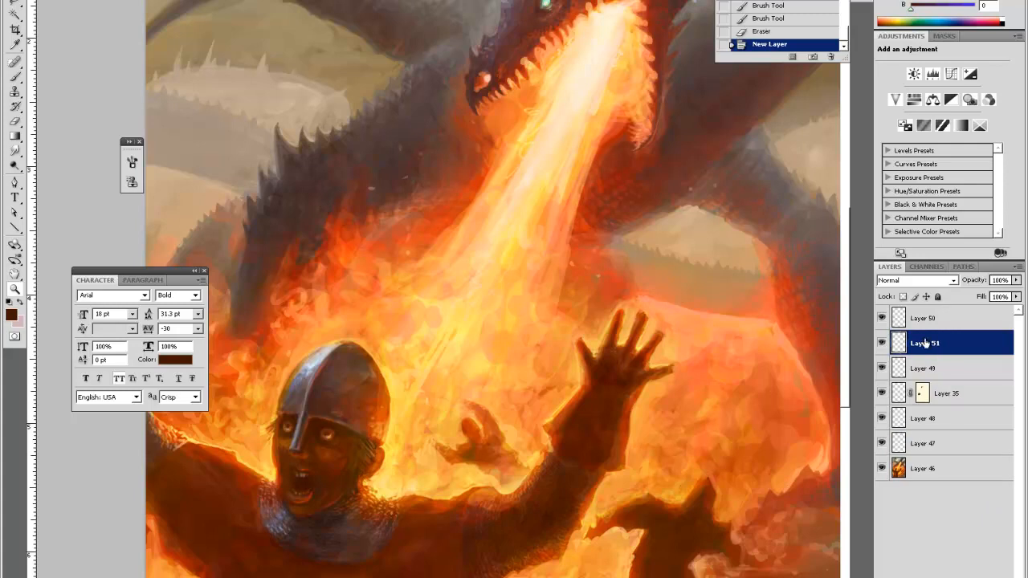
click(912, 283)
click(902, 408)
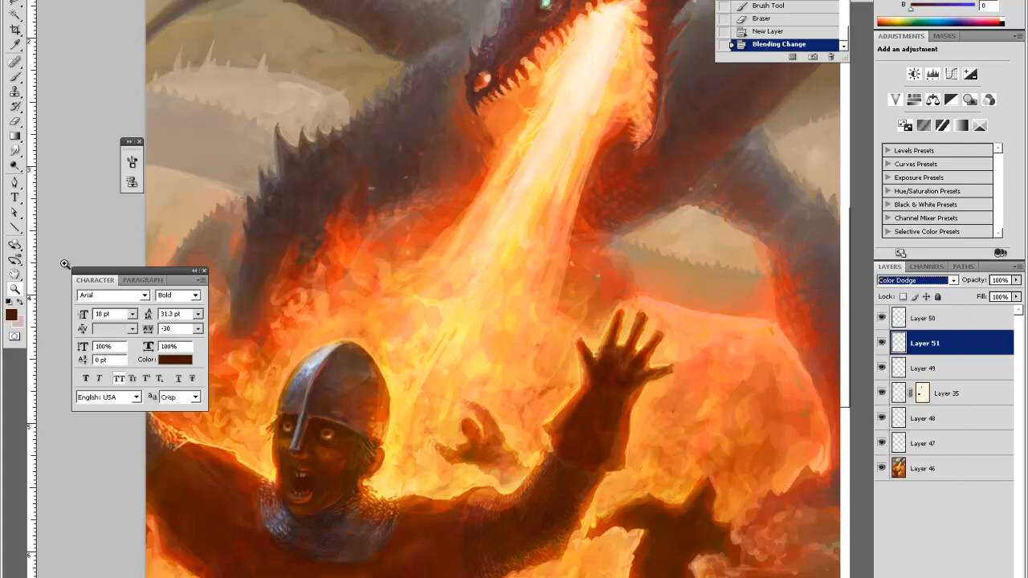
Choose a light blue, about #a1cad9, as foreground colour and paint a highlight on the shadowed cheek of the knight
key(o)
click(12, 314)
click(696, 397)
click(555, 345)
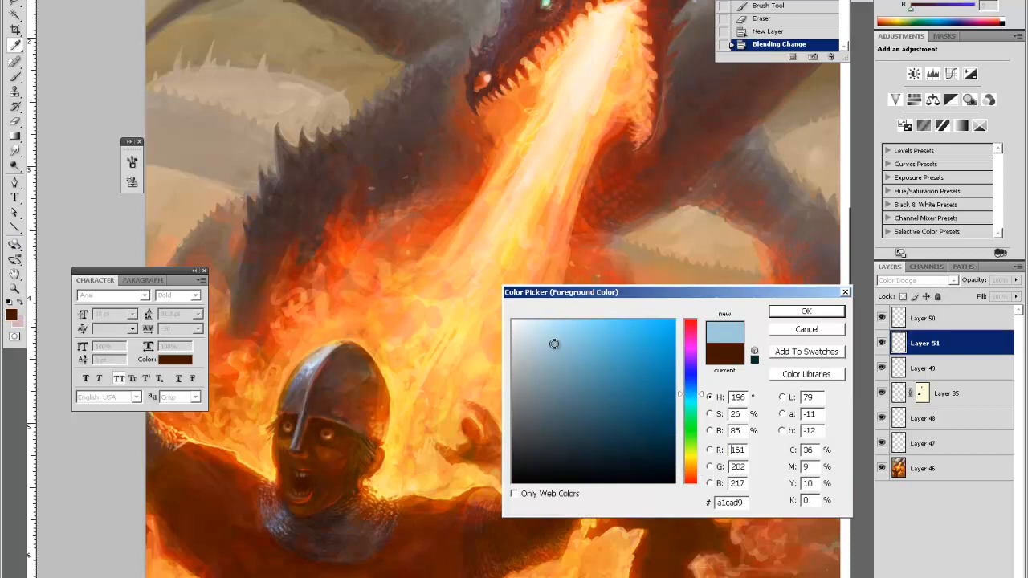
key(Return)
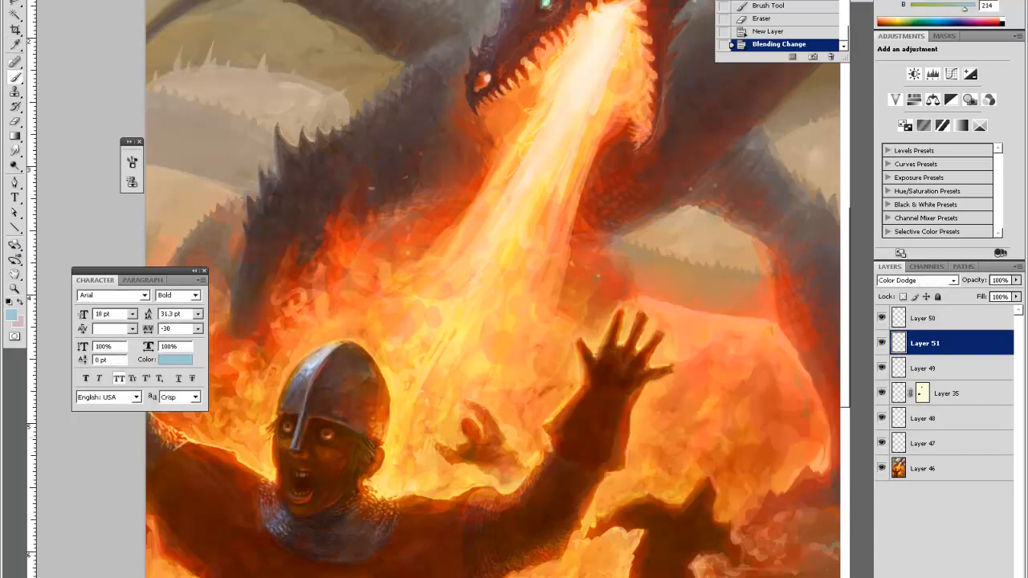
drag(279, 439, 285, 448)
Set Layer 51's blending mode to Lighten and trim the light blue highlight on the knight's shadowed cheek with the Eraser
click(920, 281)
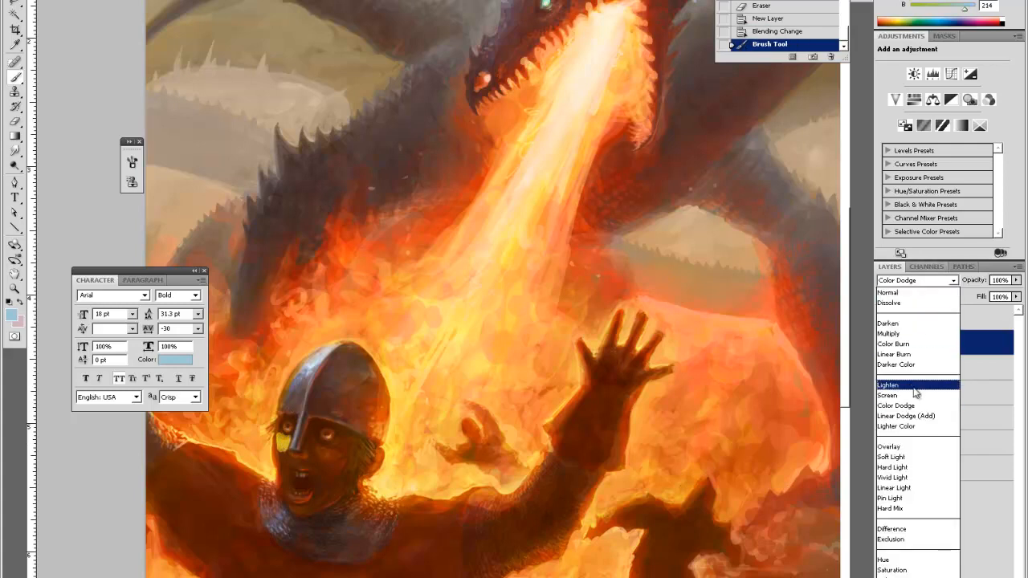
click(903, 384)
drag(280, 434, 285, 436)
key(e)
right_click(283, 434)
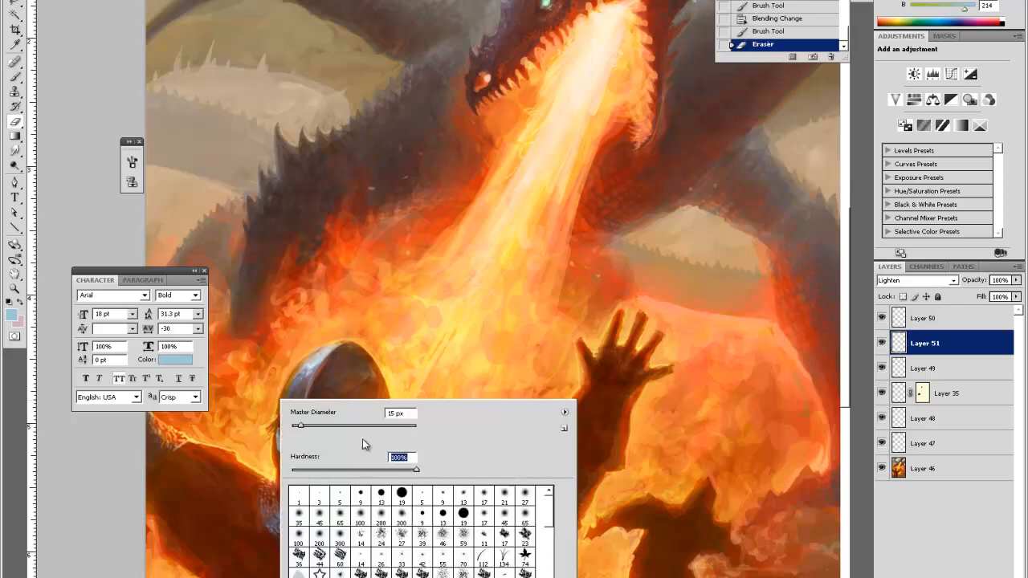
click(278, 435)
mouse_move(273, 456)
mouse_down()
mouse_move(287, 444)
mouse_move(282, 433)
mouse_up()
Add light blue dabs around the knight's eye on the shadowed side of the face and soften them with the Eraser
click(284, 426)
key(b)
click(287, 424)
click(287, 425)
key(e)
click(286, 423)
click(287, 421)
click(287, 420)
Paint faint light blue touches around the knight's other eye, beyond the helmet's nose guard, and erase the excess
key(b)
click(325, 432)
key(e)
click(326, 432)
click(327, 427)
click(331, 413)
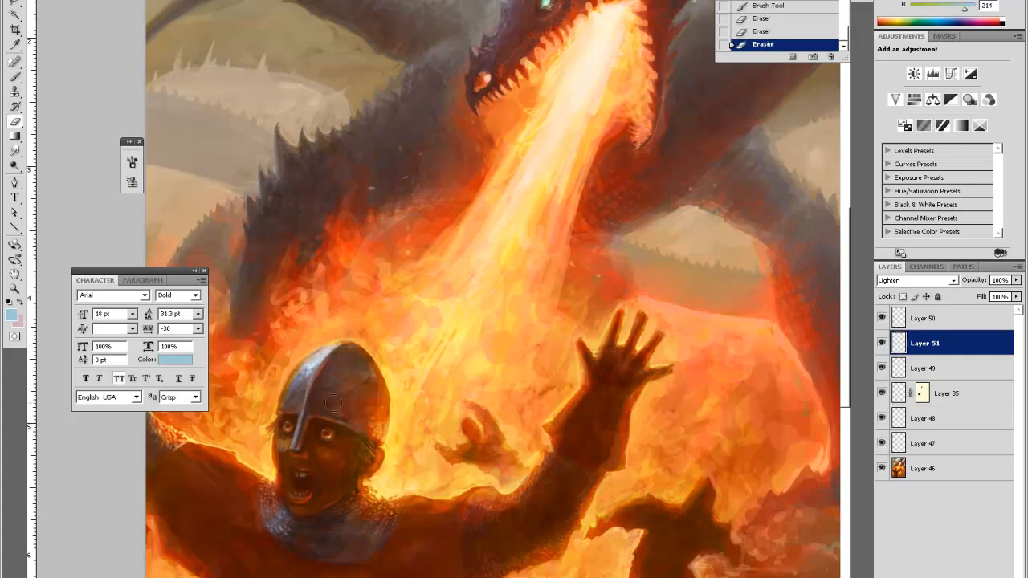
key(b)
click(327, 431)
key(e)
click(326, 432)
click(329, 429)
key(b)
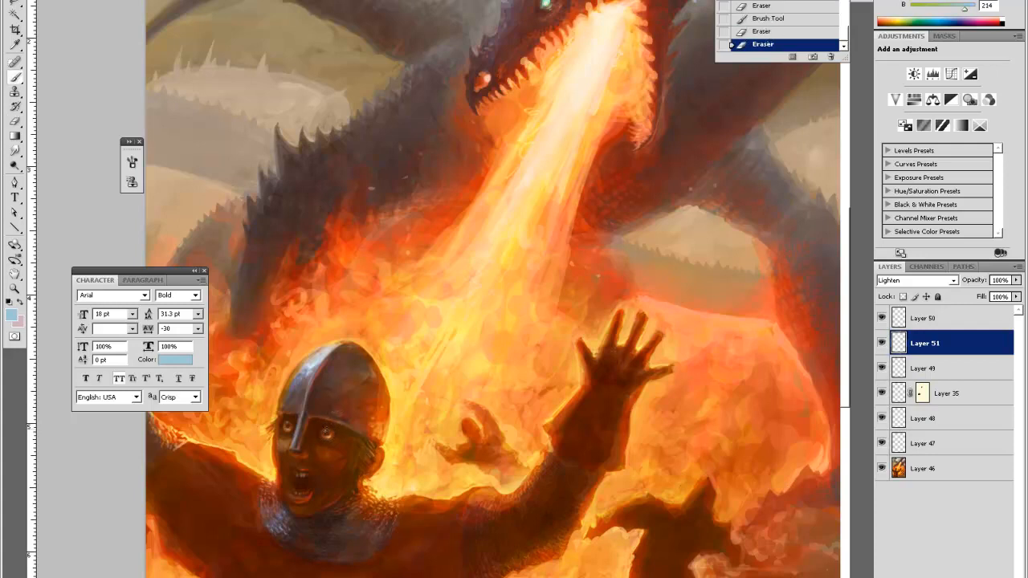
click(327, 431)
key(e)
click(326, 431)
click(328, 426)
Add small light blue highlights to the knight's upper and lower lips and thin them with the Eraser
key(b)
click(297, 474)
click(296, 474)
key(e)
click(297, 473)
click(297, 472)
click(297, 472)
click(297, 471)
key(b)
click(295, 492)
click(296, 492)
click(295, 491)
key(e)
click(289, 491)
click(299, 496)
click(302, 498)
click(299, 497)
Highlight the edge of the knight's nose in light blue and erase excess paint around the nose guard and outer eye
key(b)
click(292, 452)
key(e)
click(292, 450)
click(292, 449)
click(292, 447)
click(293, 446)
key(b)
click(291, 447)
key(e)
click(299, 426)
click(310, 363)
key(b)
click(296, 449)
key(e)
click(273, 440)
click(276, 436)
click(274, 434)
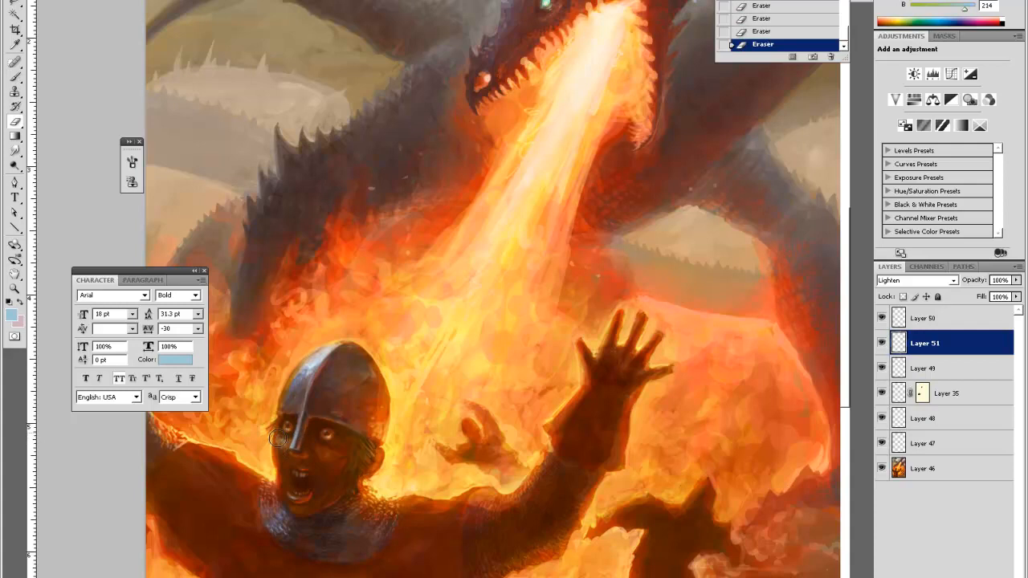
Paint light blue highlights between the knight's nose and open mouth and blend them with the Eraser
key(b)
click(288, 464)
key(e)
click(290, 464)
click(291, 465)
click(293, 465)
click(293, 466)
key(b)
click(293, 466)
click(292, 465)
key(e)
click(291, 465)
click(289, 466)
click(288, 465)
click(291, 465)
key(v)
click(290, 464)
click(290, 464)
mouse_move(291, 460)
mouse_down()
mouse_move(286, 446)
mouse_move(306, 463)
mouse_up()
Brush light blue reflected light along the knight's chin and soften it with the Eraser
key(b)
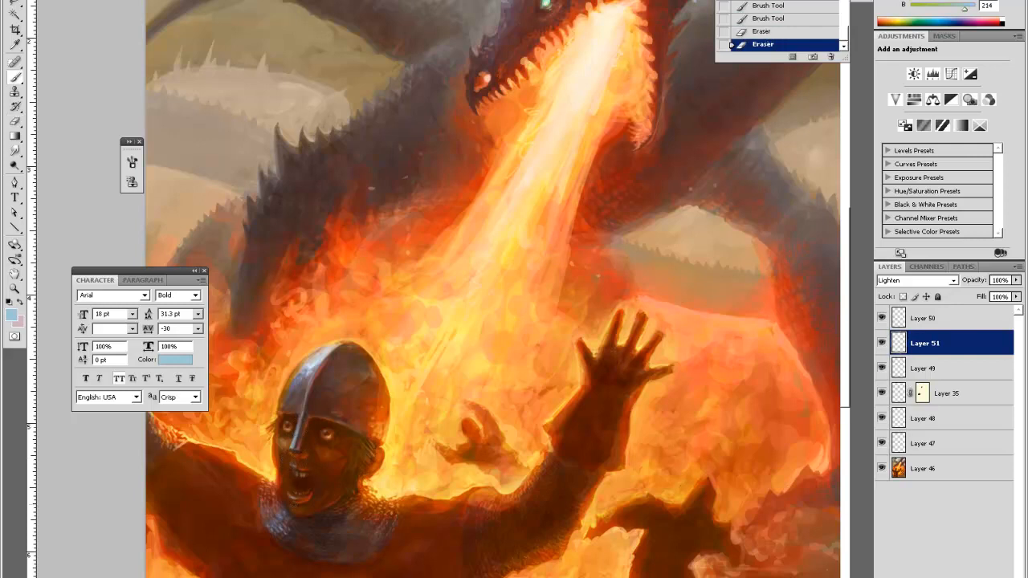
drag(291, 510, 294, 505)
drag(292, 509, 299, 509)
key(e)
drag(294, 511, 295, 513)
mouse_move(294, 509)
mouse_down()
mouse_move(289, 441)
mouse_move(302, 516)
mouse_up()
key(b)
key(e)
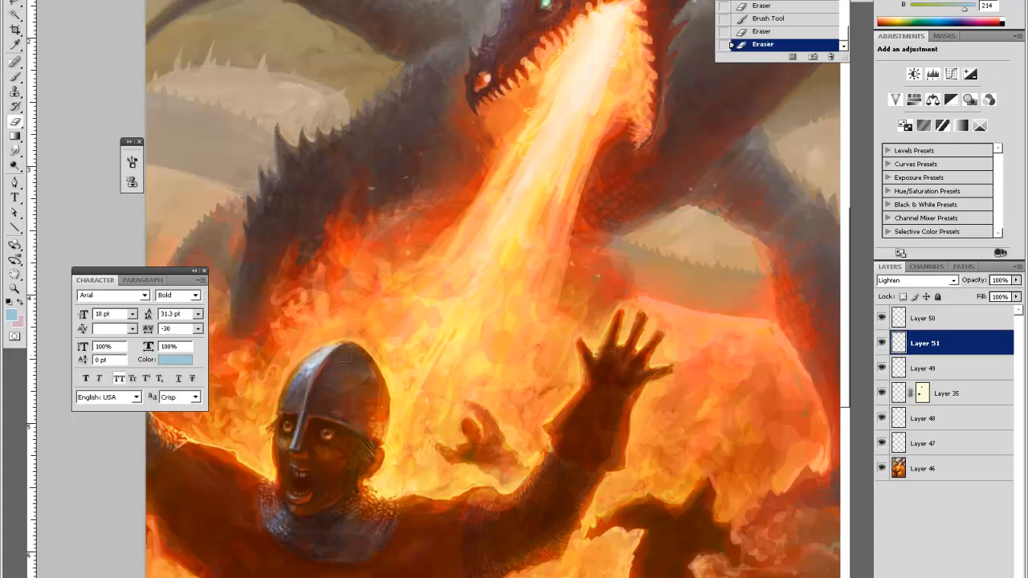
key(b)
key(e)
drag(322, 359, 325, 356)
scroll(392, 380, down, 3)
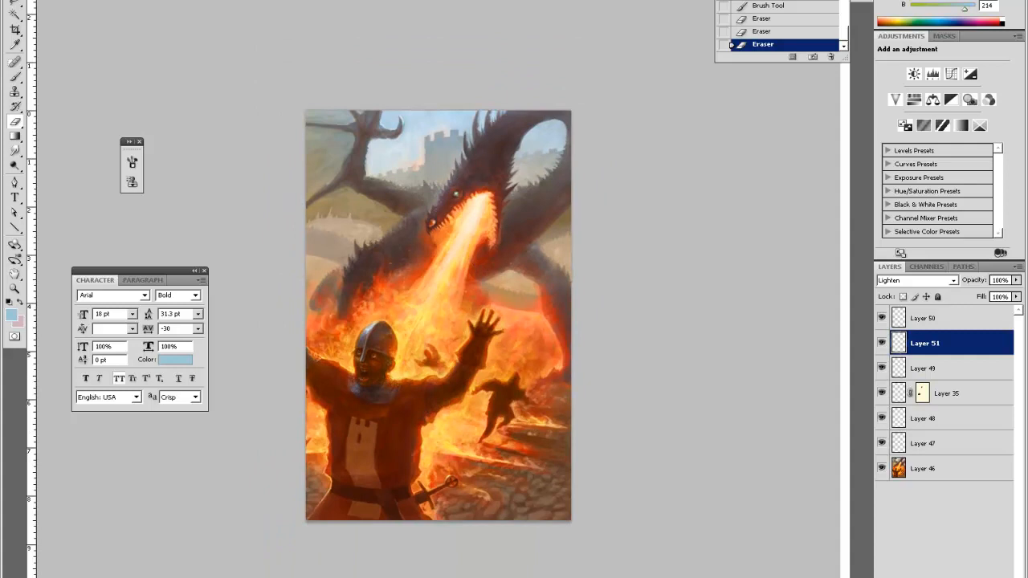
Add a new layer above Layer 51 and set its blending mode to Soft Light
key(ctrl+shift+alt+n)
click(894, 281)
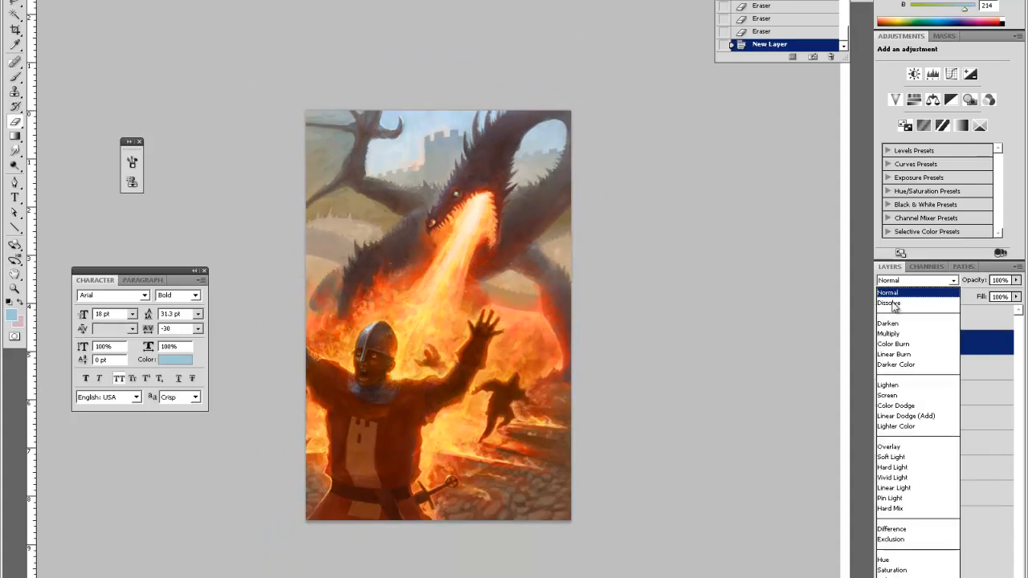
click(889, 457)
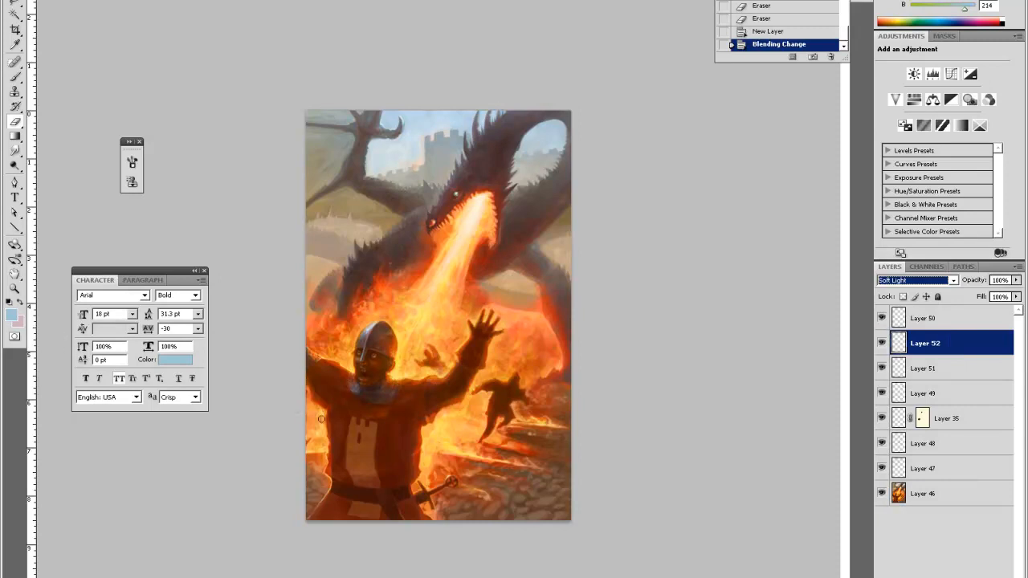
click(583, 392)
Paint light blue touches on Layer 52 around the knight's shadowed eye and nose guard
key(z)
click(332, 375)
click(360, 390)
click(360, 390)
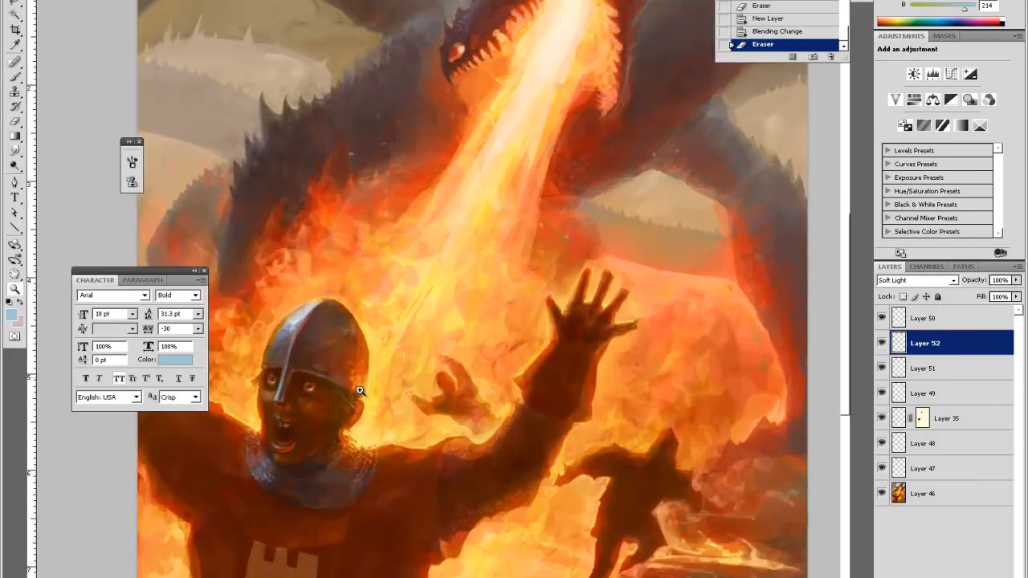
key(b)
click(269, 381)
click(282, 374)
click(283, 373)
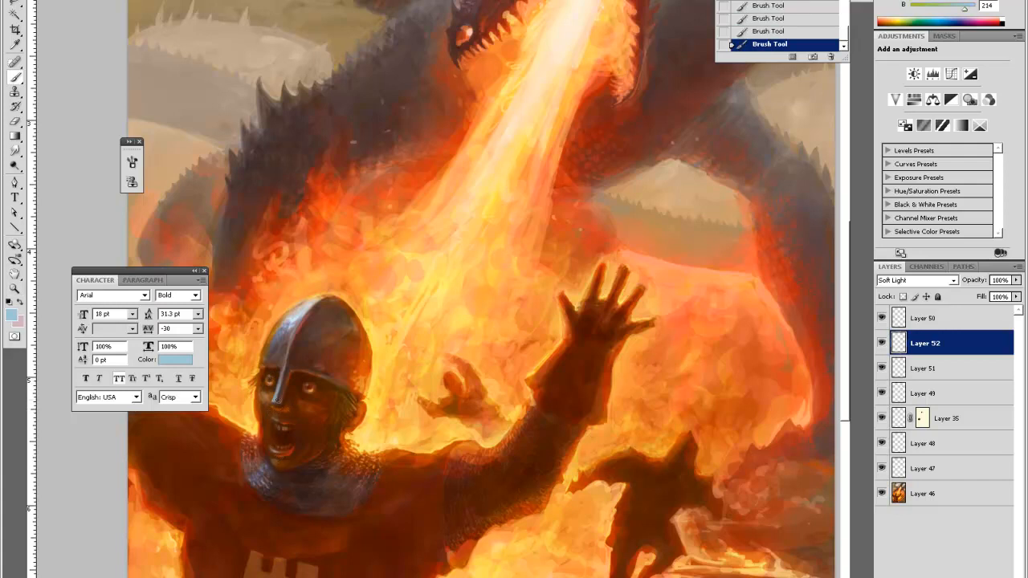
Switch Layer 52 to Hard Light, then paint light blue on the shadowed cheek beside the nose and soften it with the Eraser
click(930, 281)
click(902, 468)
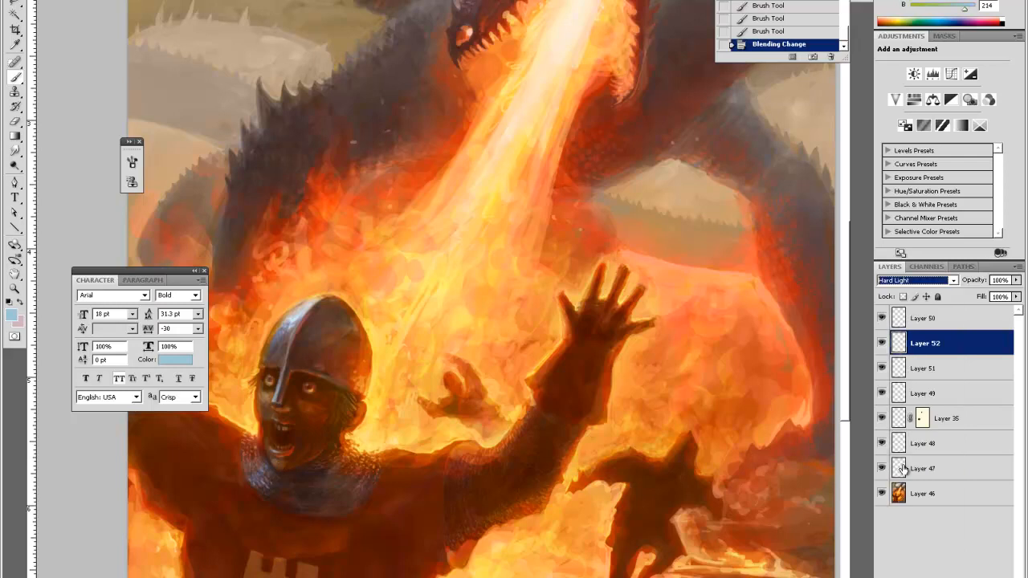
key(Return)
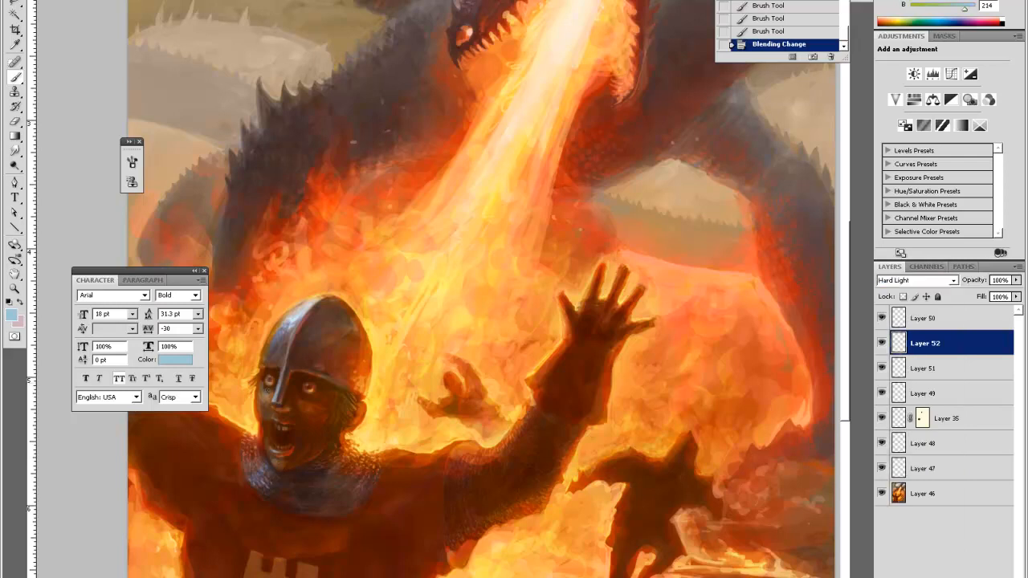
click(272, 412)
click(280, 409)
click(280, 408)
key(e)
click(282, 406)
click(285, 404)
click(288, 400)
click(290, 396)
key(b)
key(e)
key(b)
key(e)
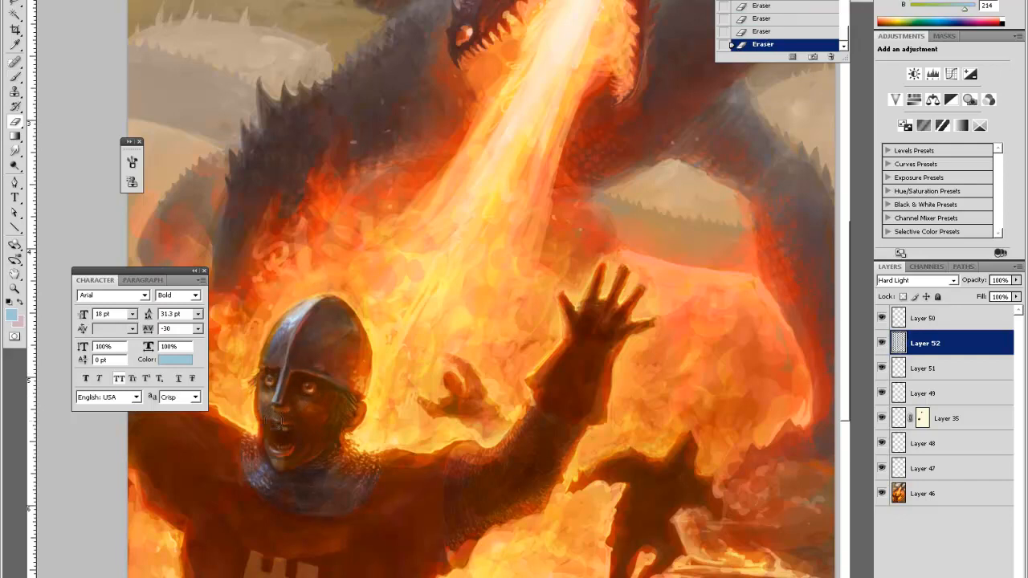
Paint a light blue highlight along the knight's chin on Layer 52 and erase its edges
key(b)
drag(281, 456, 289, 468)
key(e)
click(279, 461)
click(295, 472)
click(298, 410)
key(b)
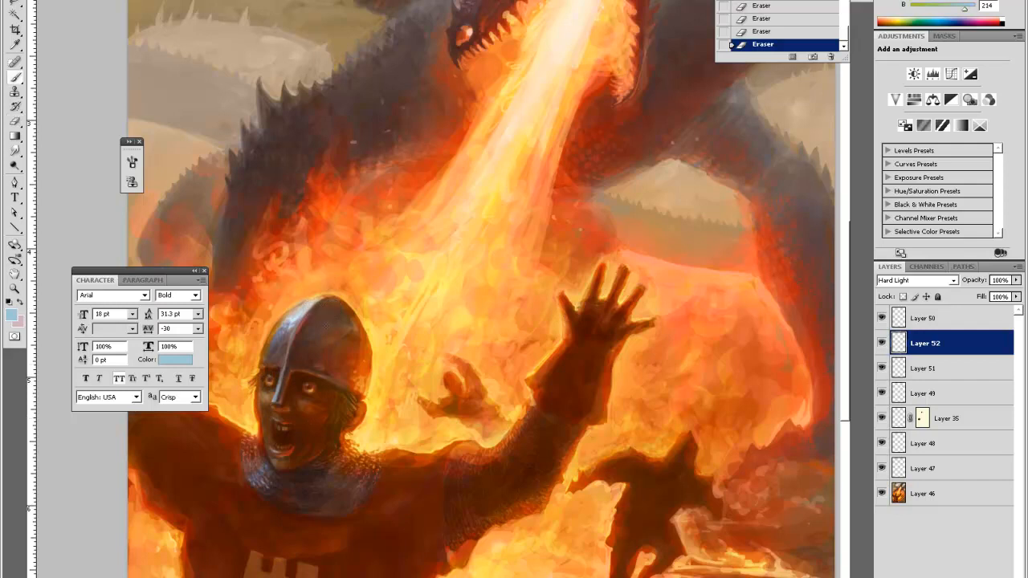
Brush light blue down the cheek beside the knight's open mouth on Layer 52 and fade it with the Eraser
drag(302, 434, 302, 449)
key(e)
click(302, 443)
click(302, 442)
click(302, 443)
click(302, 443)
key(ctrl+minus)
key(ctrl+minus)
key(ctrl+minus)
key(ctrl+minus)
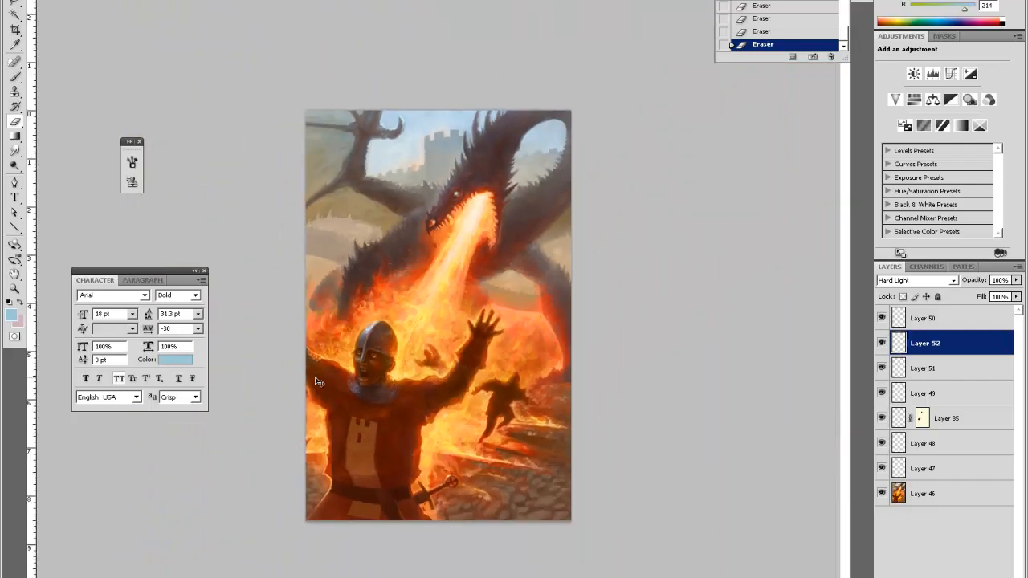
key(b)
click(430, 395)
Select Layer 50 and merge all visible layers into it
key(z)
click(384, 369)
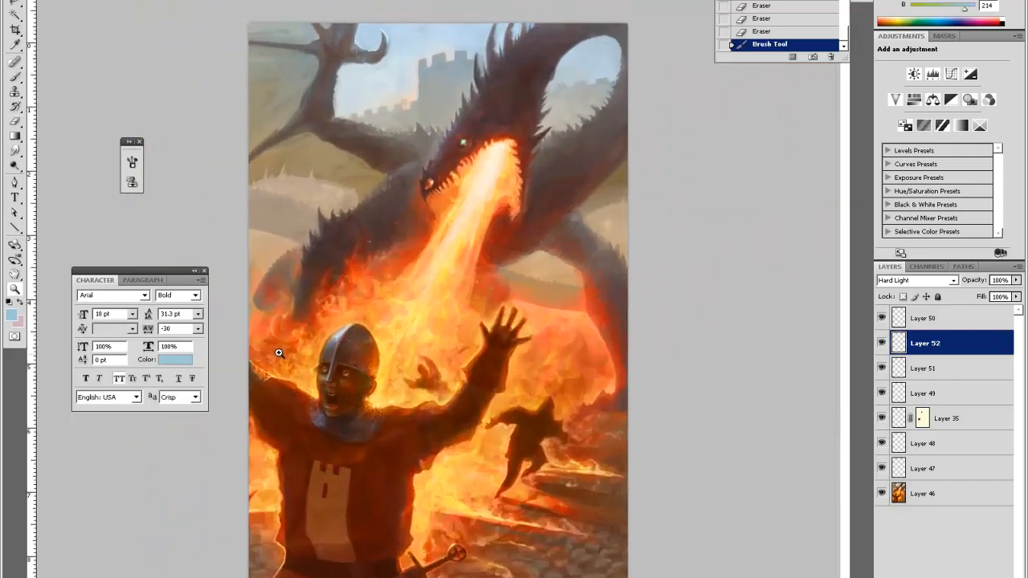
click(279, 353)
click(190, 431)
click(211, 442)
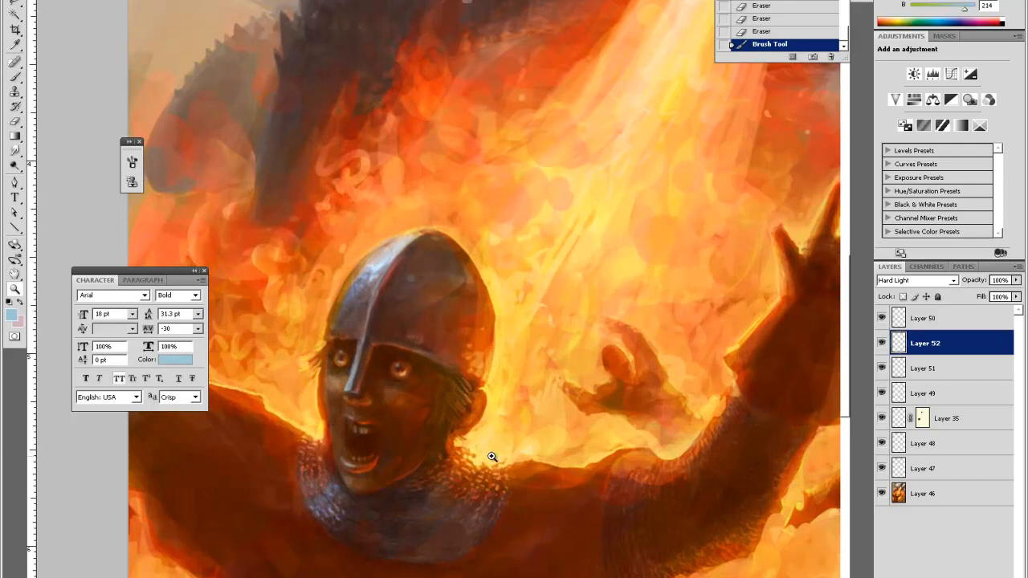
shift+click(934, 499)
click(911, 321)
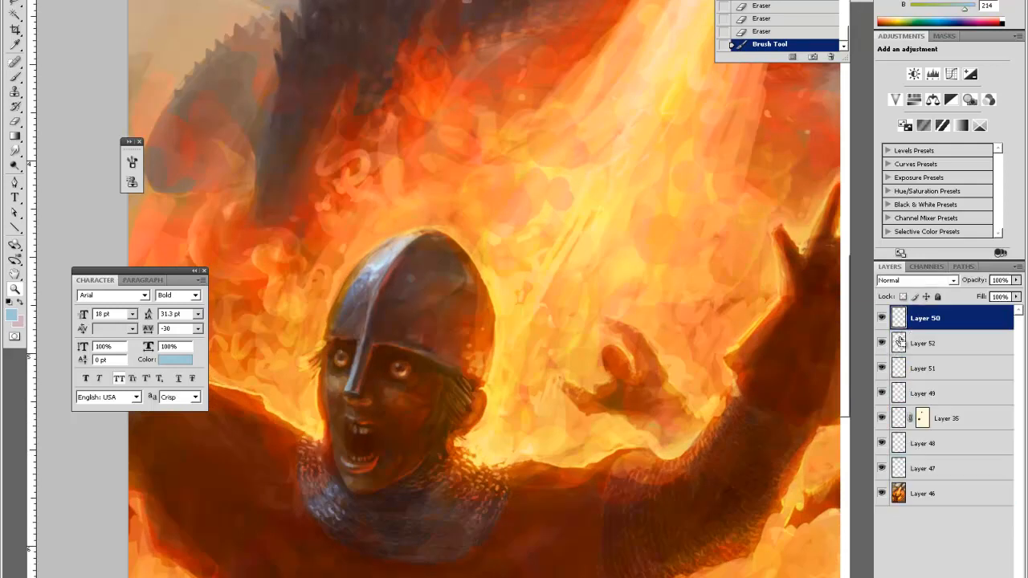
key(ctrl+shift+e)
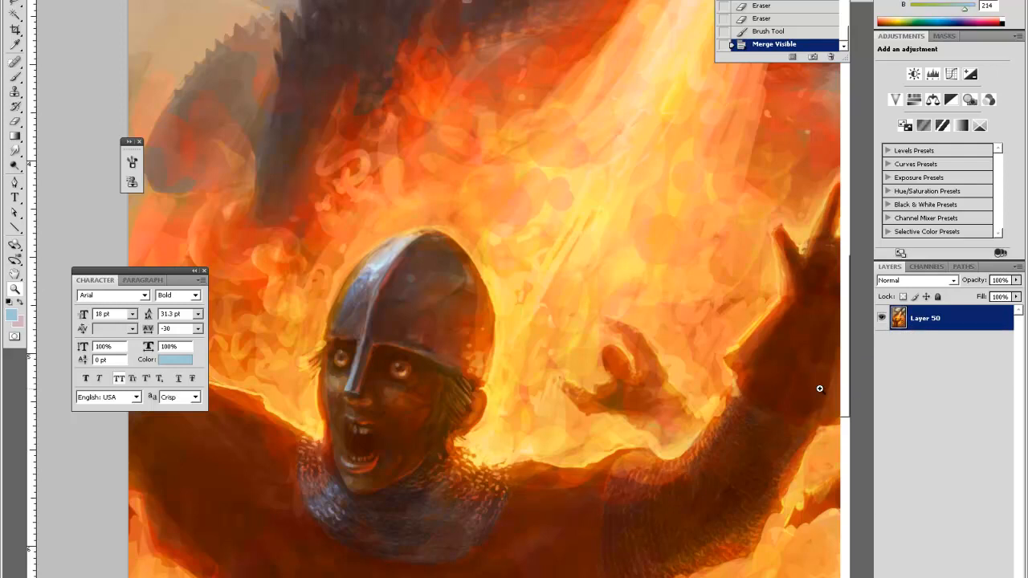
Sample dark browns from the knight's face and brush them over the skin below his eyes and beside the nose on Layer 50
key(i)
alt+click(395, 377)
click(387, 377)
click(386, 377)
click(384, 376)
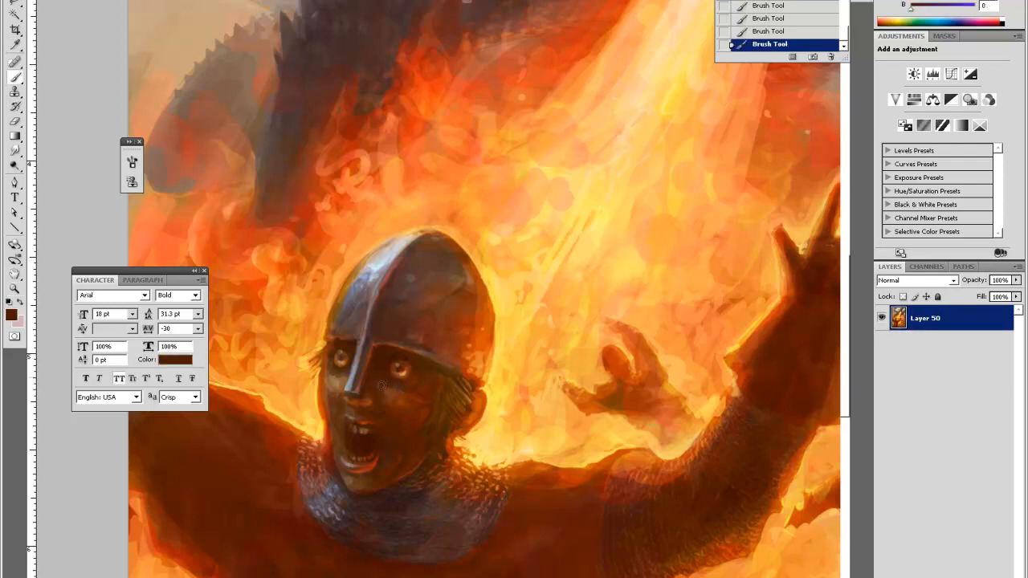
alt+click(394, 399)
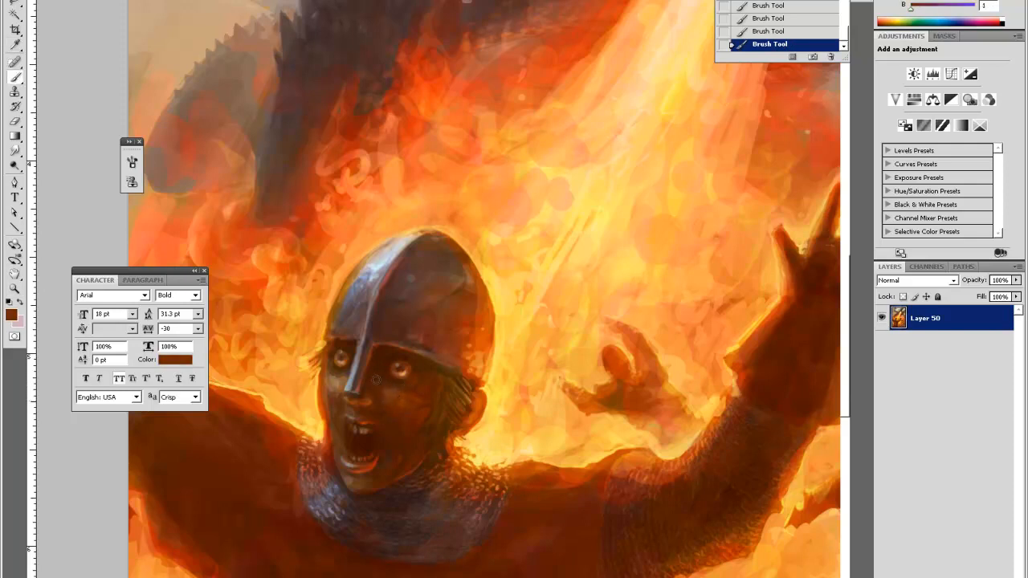
alt+click(371, 373)
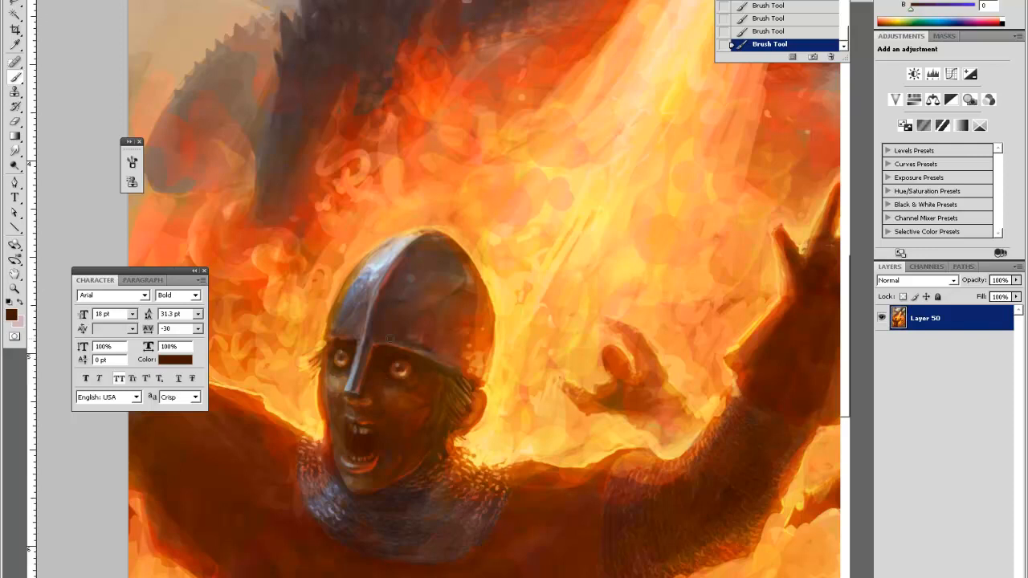
alt+click(328, 371)
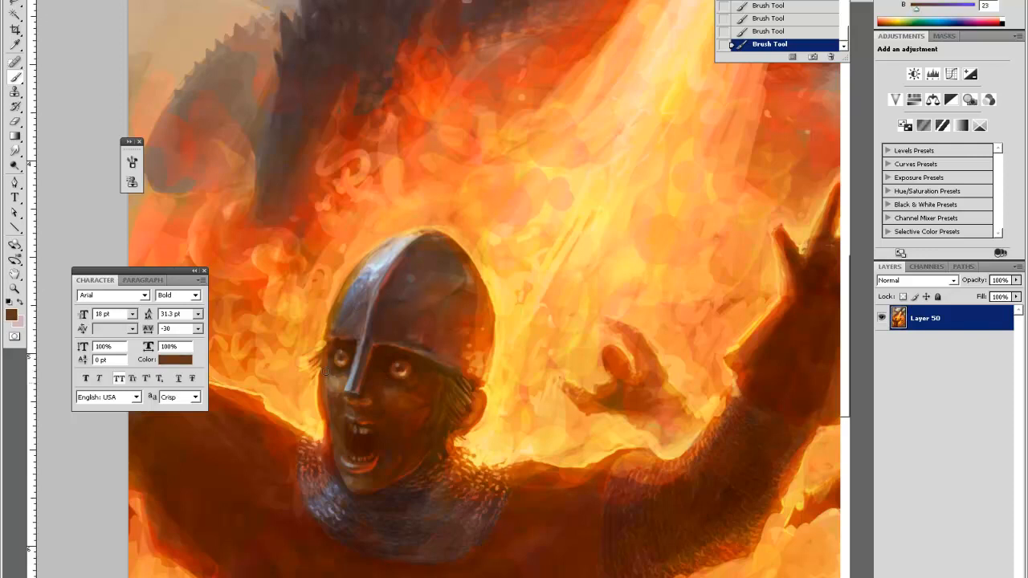
alt+click(337, 420)
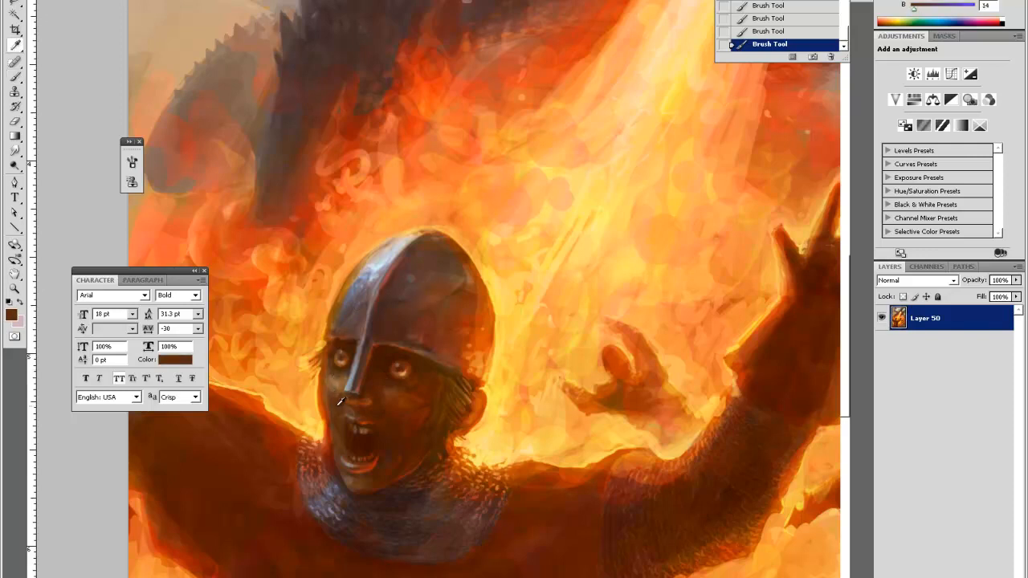
Open the Liquify filter zoomed on the knight's face and set the Forward Warp brush size to 65
key(ctrl+shift+x)
click(312, 400)
click(232, 302)
click(262, 258)
click(212, 345)
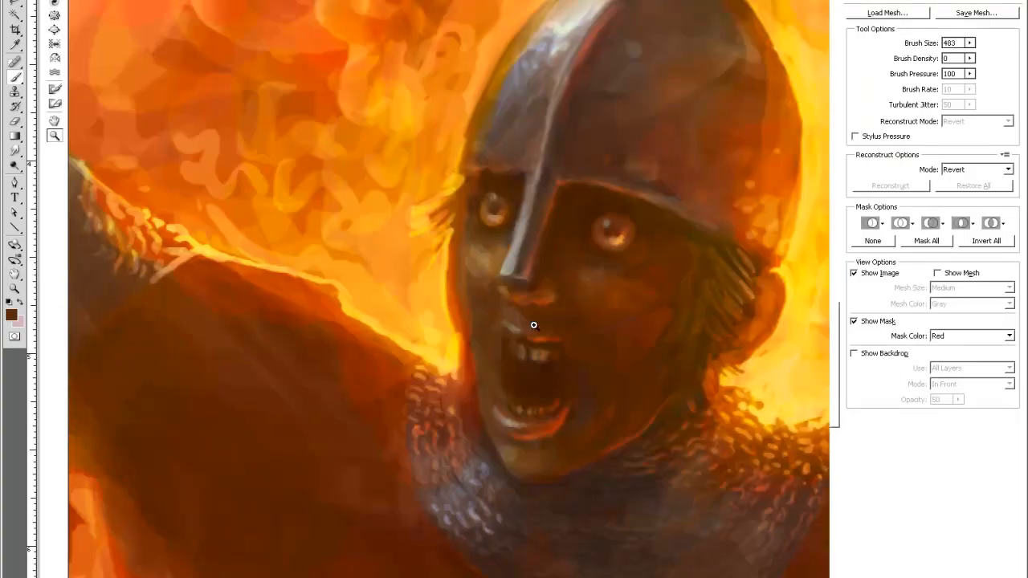
key(w)
drag(927, 45, 803, 57)
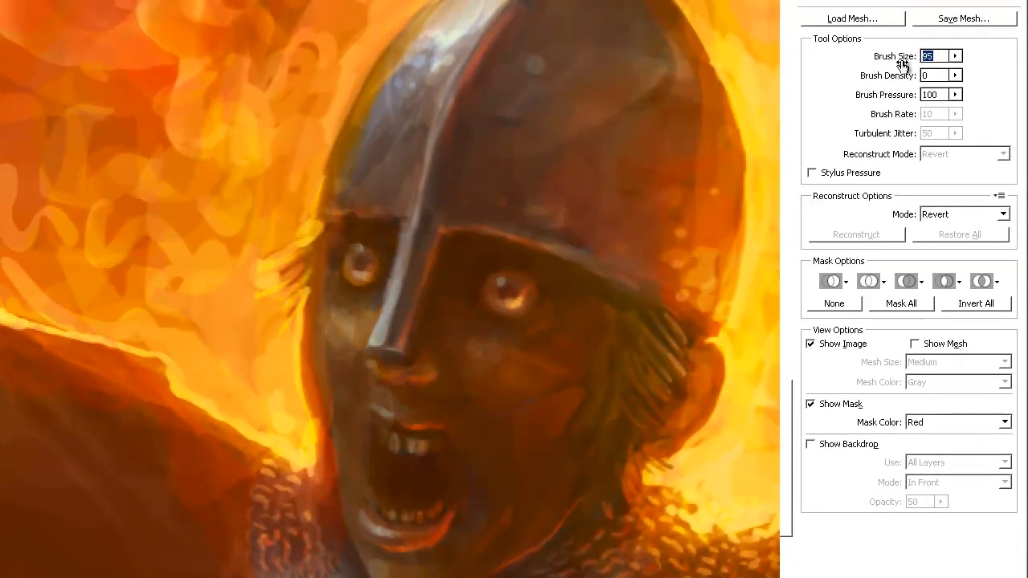
mouse_move(903, 66)
mouse_down()
mouse_move(865, 70)
mouse_move(923, 69)
mouse_up()
drag(900, 64, 926, 66)
Warp the knight's upper lip and open mouth, and nudge the eyes and the tip of the helmet's nose guard
drag(380, 445, 372, 428)
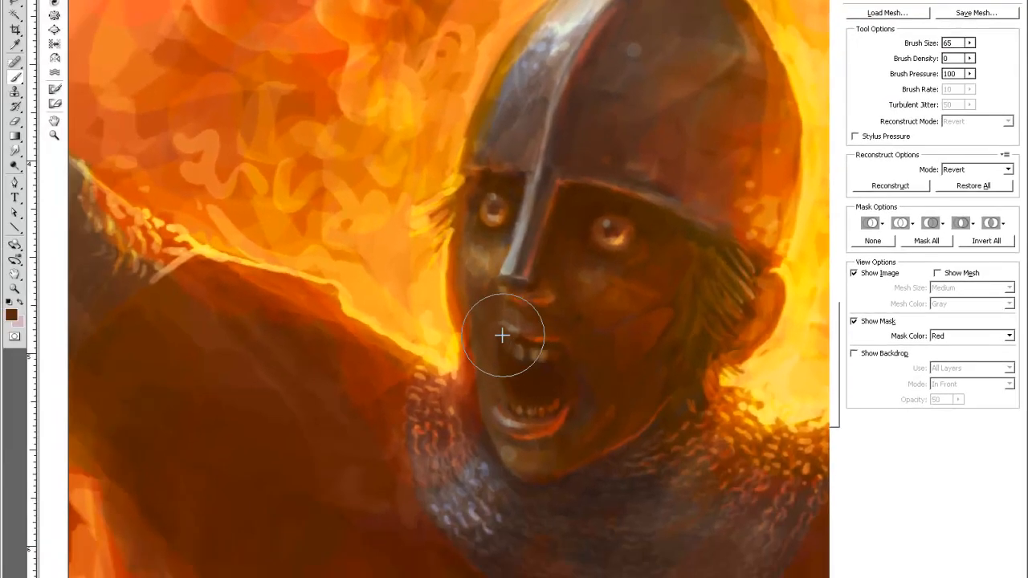
drag(500, 332, 508, 300)
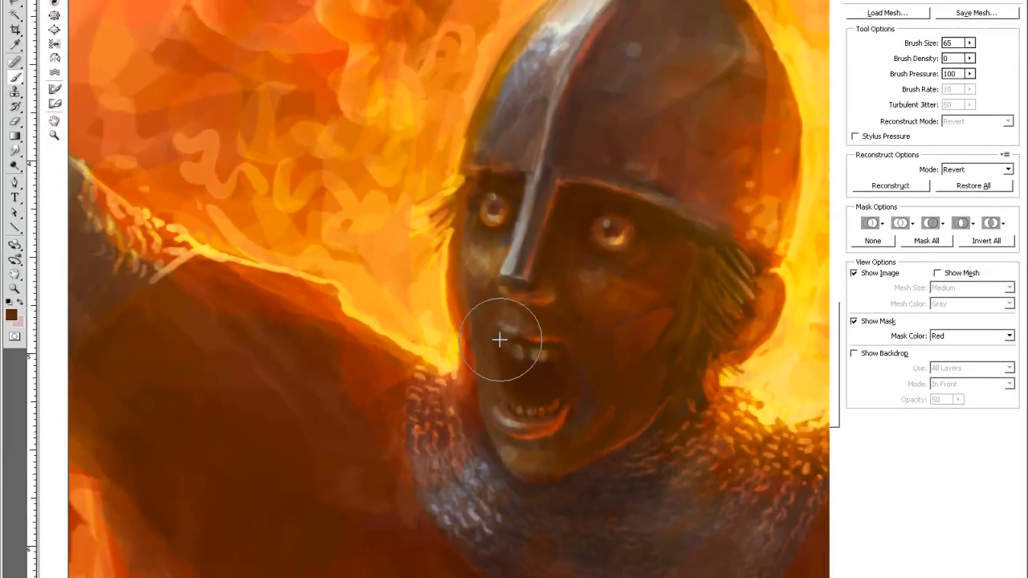
mouse_move(517, 370)
mouse_down()
mouse_move(505, 408)
mouse_move(494, 409)
mouse_move(536, 430)
mouse_move(515, 444)
mouse_move(488, 429)
mouse_move(492, 409)
mouse_move(545, 437)
mouse_move(567, 413)
mouse_move(522, 341)
mouse_move(503, 390)
mouse_move(521, 381)
mouse_move(561, 391)
mouse_move(534, 399)
mouse_move(522, 424)
mouse_move(530, 420)
mouse_move(509, 419)
mouse_move(510, 410)
mouse_move(535, 433)
mouse_move(516, 440)
mouse_move(526, 374)
mouse_up()
mouse_move(512, 197)
mouse_down()
mouse_move(485, 208)
mouse_move(491, 185)
mouse_move(622, 230)
mouse_move(631, 223)
mouse_move(635, 241)
mouse_move(589, 223)
mouse_move(676, 124)
mouse_move(620, 190)
mouse_move(612, 231)
mouse_move(635, 220)
mouse_move(615, 233)
mouse_move(625, 228)
mouse_move(629, 198)
mouse_up()
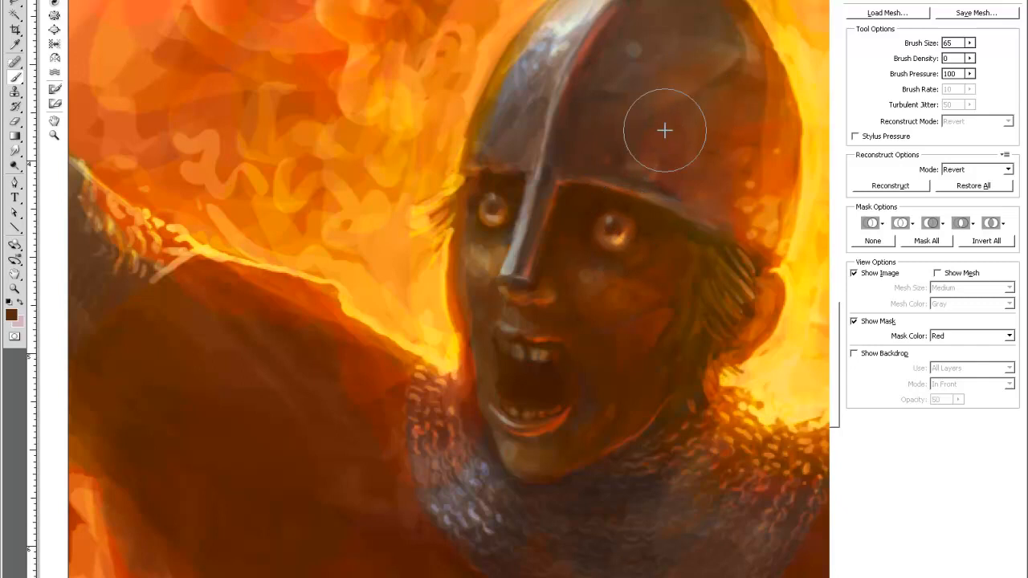
mouse_move(551, 298)
mouse_down()
mouse_move(536, 307)
mouse_move(558, 278)
mouse_move(530, 188)
mouse_move(508, 234)
mouse_move(538, 161)
mouse_move(559, 200)
mouse_move(498, 273)
mouse_move(544, 226)
mouse_move(537, 179)
mouse_move(520, 210)
mouse_move(551, 161)
mouse_up()
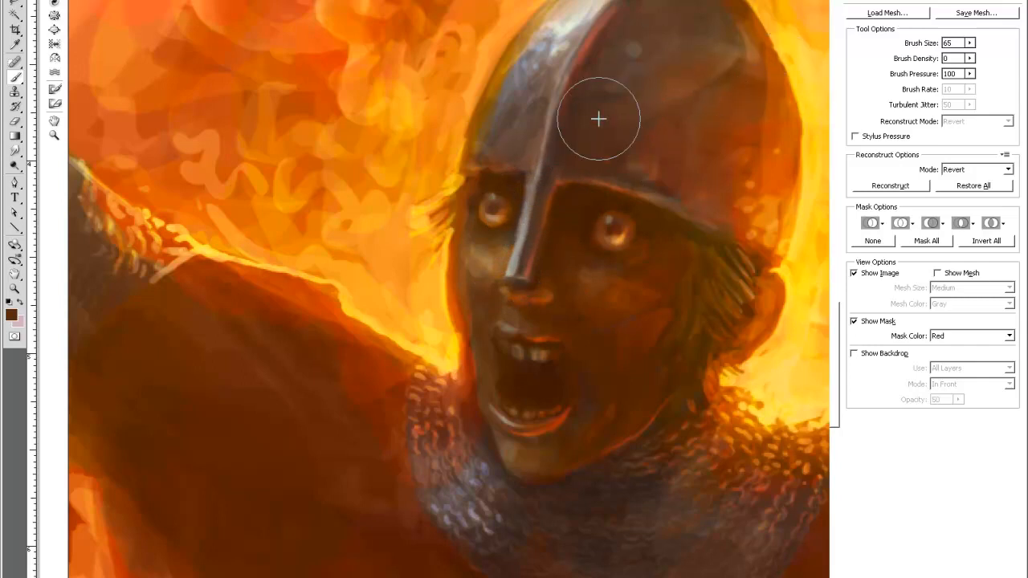
Reshape the knight's cheek, jaw, chin and helmet rim with the warp brush and apply the Liquify changes
mouse_move(450, 315)
mouse_down()
mouse_move(436, 294)
mouse_move(446, 253)
mouse_move(455, 322)
mouse_move(471, 333)
mouse_move(468, 298)
mouse_move(493, 375)
mouse_move(477, 404)
mouse_move(474, 387)
mouse_up()
drag(640, 452, 666, 373)
mouse_move(569, 459)
mouse_down()
mouse_move(583, 455)
mouse_move(557, 471)
mouse_move(576, 432)
mouse_move(551, 487)
mouse_move(500, 474)
mouse_up()
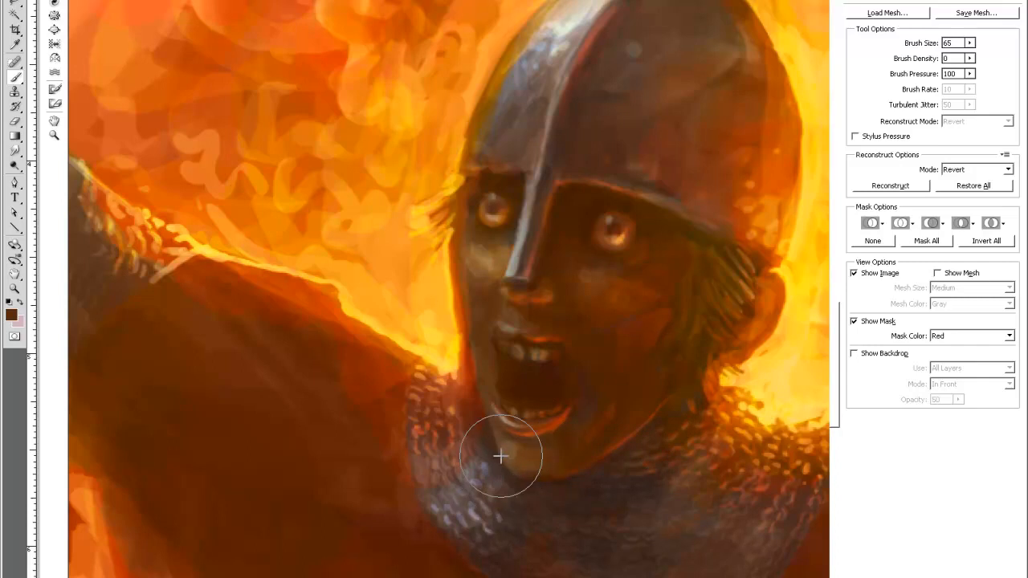
drag(725, 193, 653, 212)
mouse_move(486, 375)
mouse_down()
mouse_move(497, 404)
mouse_move(498, 360)
mouse_move(492, 393)
mouse_move(492, 373)
mouse_move(618, 309)
mouse_move(563, 329)
mouse_move(588, 375)
mouse_move(571, 351)
mouse_move(576, 250)
mouse_move(559, 361)
mouse_move(543, 369)
mouse_move(531, 309)
mouse_move(517, 367)
mouse_move(512, 351)
mouse_move(547, 358)
mouse_move(522, 351)
mouse_move(517, 332)
mouse_move(737, 148)
mouse_up()
mouse_move(523, 337)
mouse_down()
mouse_move(524, 362)
mouse_move(521, 349)
mouse_move(649, 298)
mouse_move(498, 343)
mouse_up()
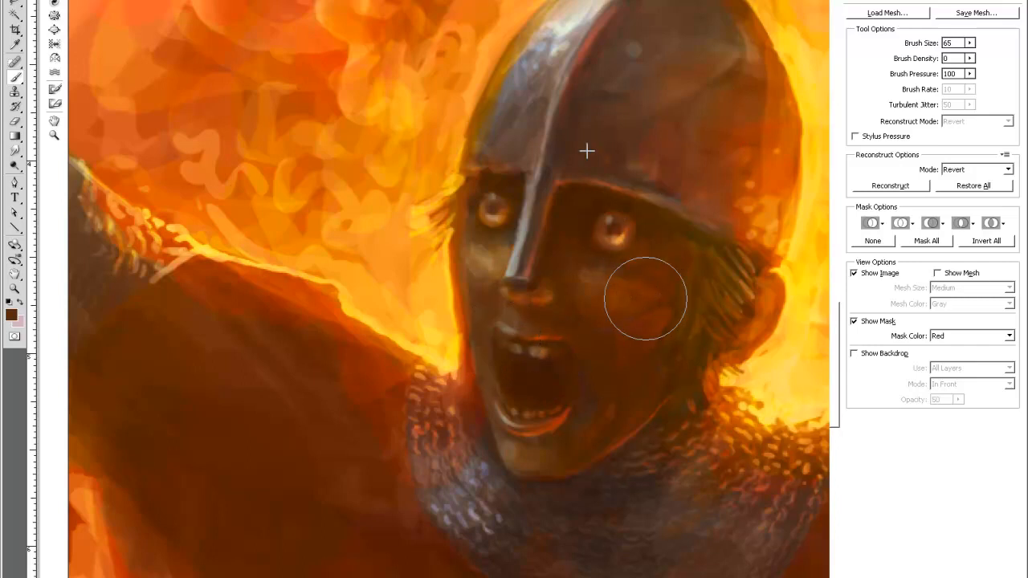
key(Return)
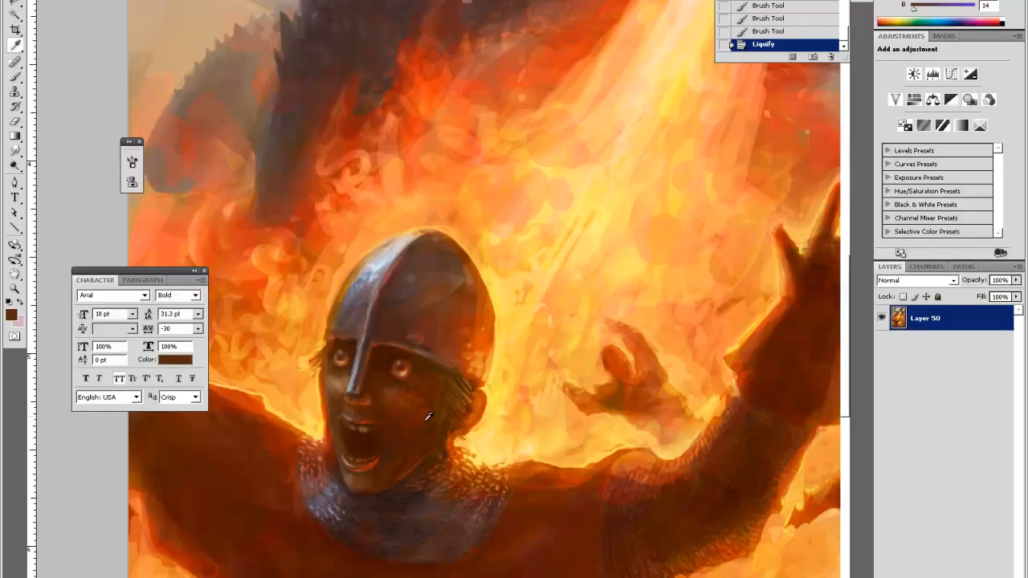
Create a new layer and paint dark brown over the knight's upper lip and teeth with a 12 px brush
alt+click(384, 415)
key(ctrl+shift+alt+n)
alt+click(618, 443)
click(367, 439)
key(b)
right_click(367, 418)
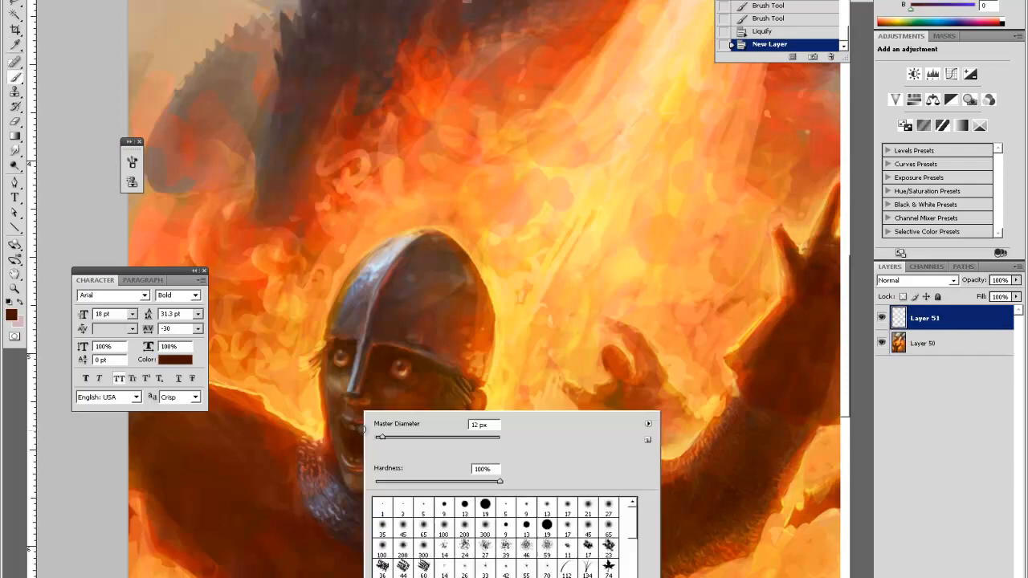
key(Return)
drag(354, 428, 361, 433)
click(356, 415)
click(360, 428)
click(361, 430)
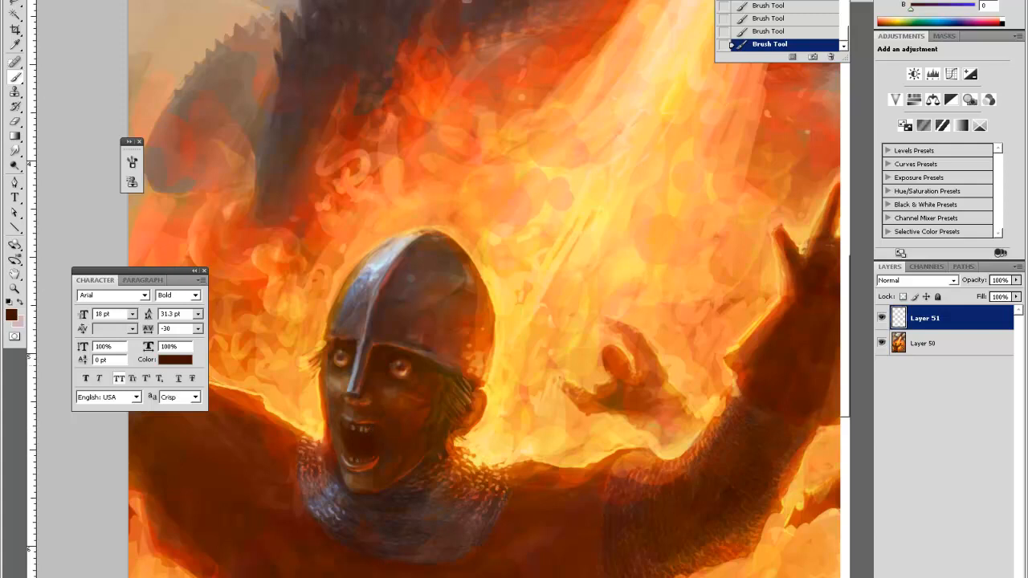
alt+click(386, 443)
alt+click(357, 447)
Retouch the knight's eyes and the surrounding skin on Layer 51 with browns sampled from the face
key(ctrl+minus)
key(ctrl+minus)
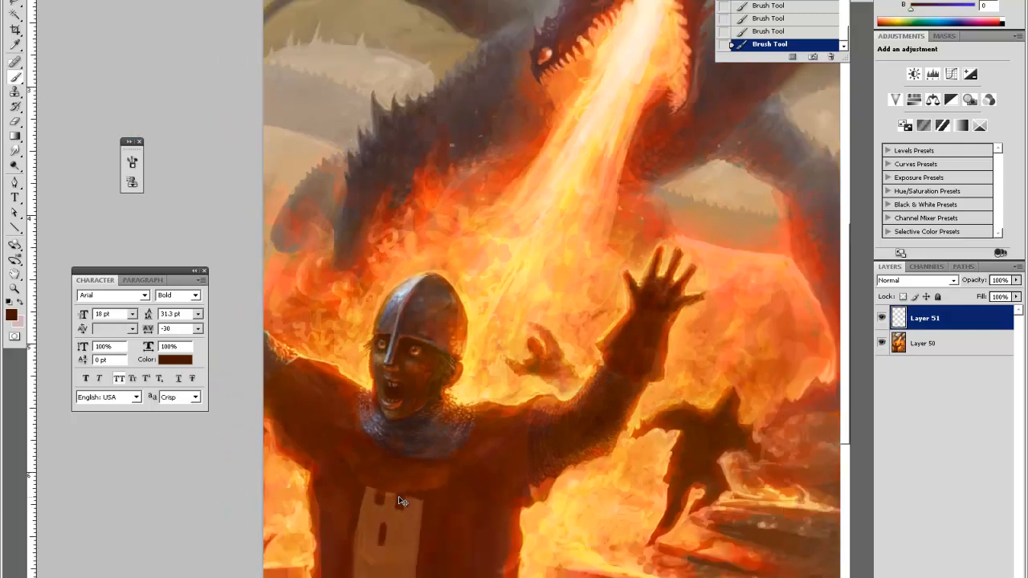
key(ctrl+minus)
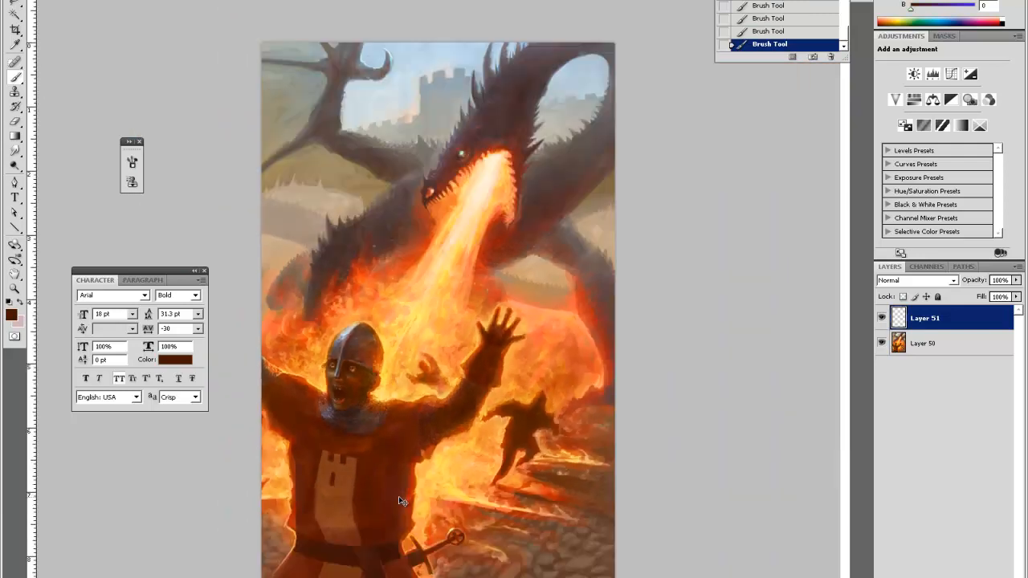
key(z)
click(338, 404)
click(269, 397)
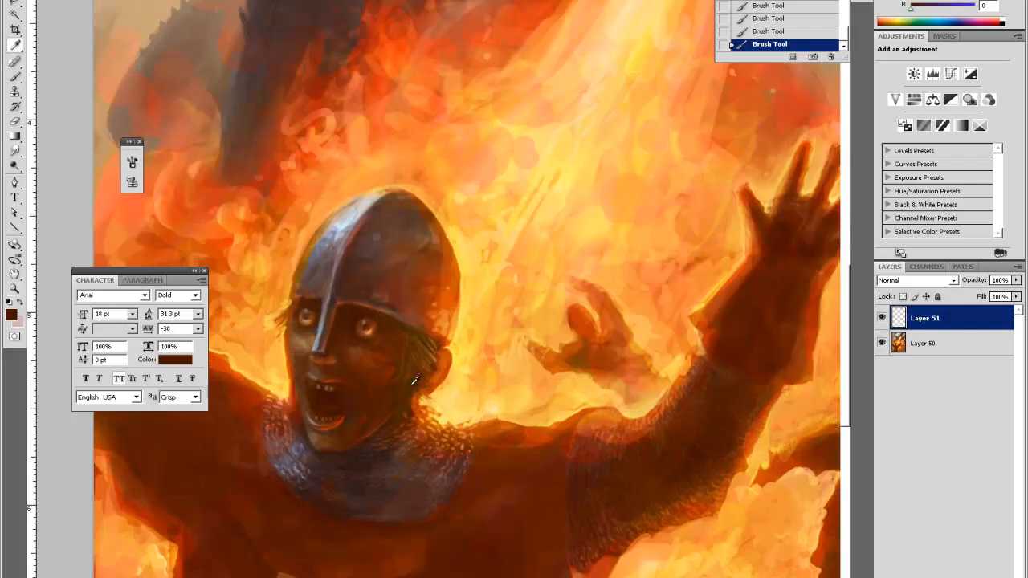
alt+click(399, 348)
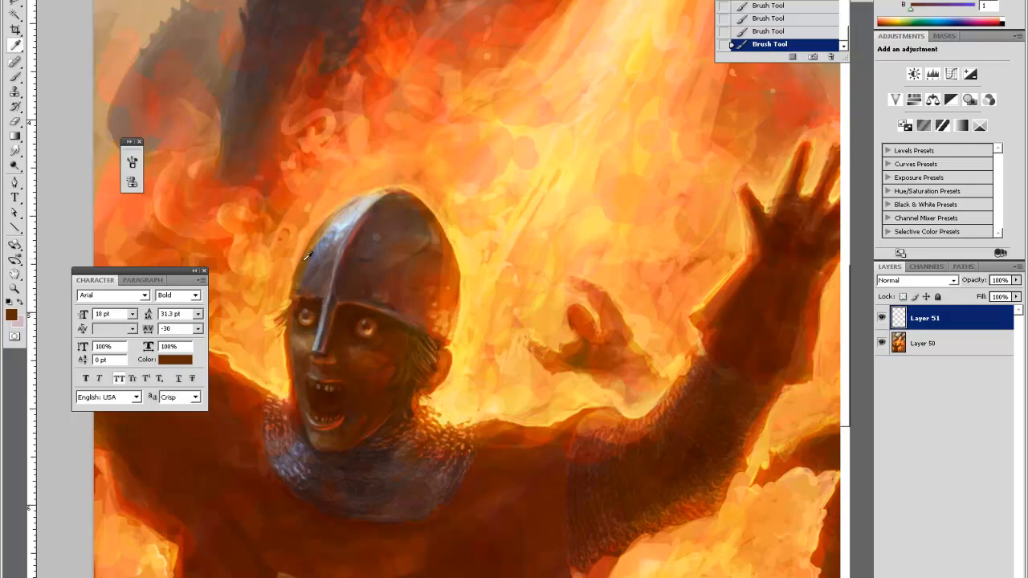
alt+click(307, 314)
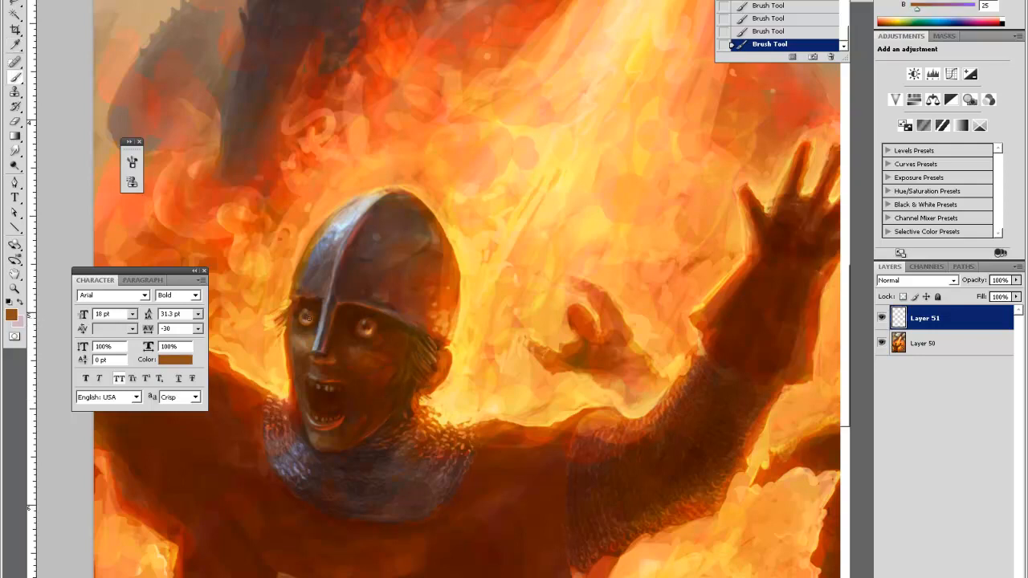
alt+click(364, 326)
click(370, 330)
alt+click(373, 283)
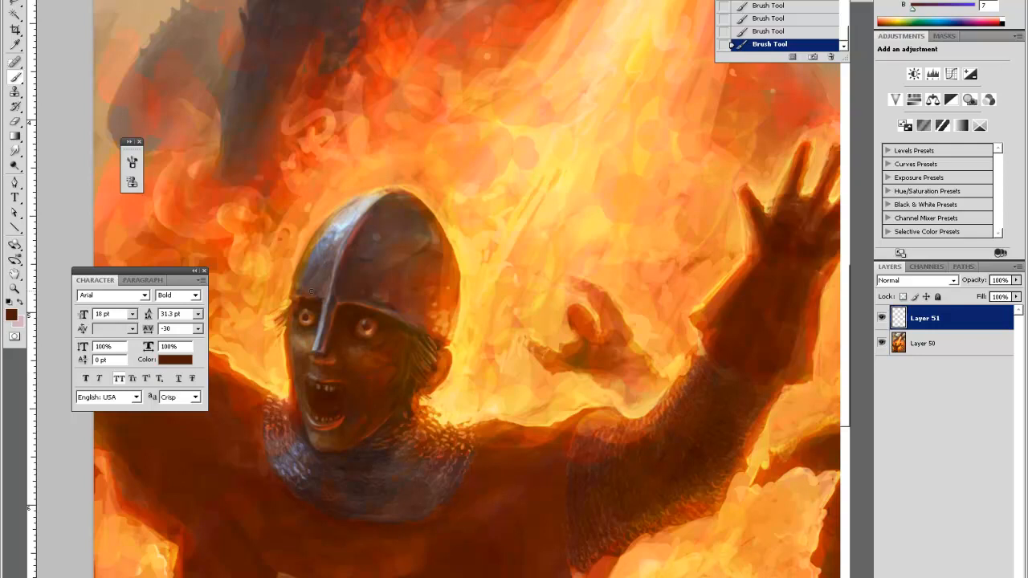
Merge Layer 51 with Layer 50
key(i)
shift+click(932, 344)
key(ctrl+e)
Use Liquify's Forward Warp at brush size 65 to adjust the knight's mouth and chin, and apply the filter
key(ctrl+shift+x)
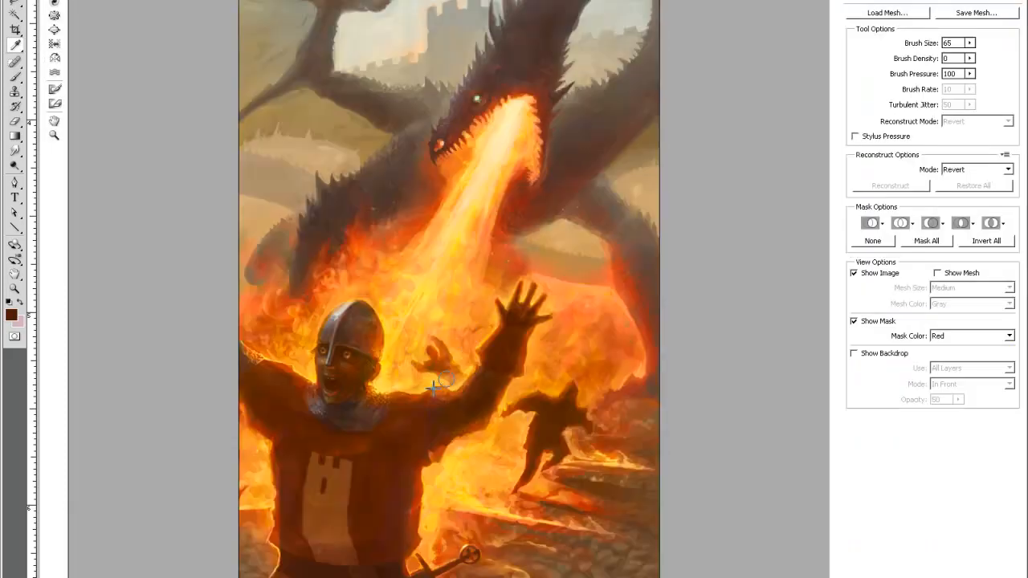
key(z)
click(273, 383)
click(255, 322)
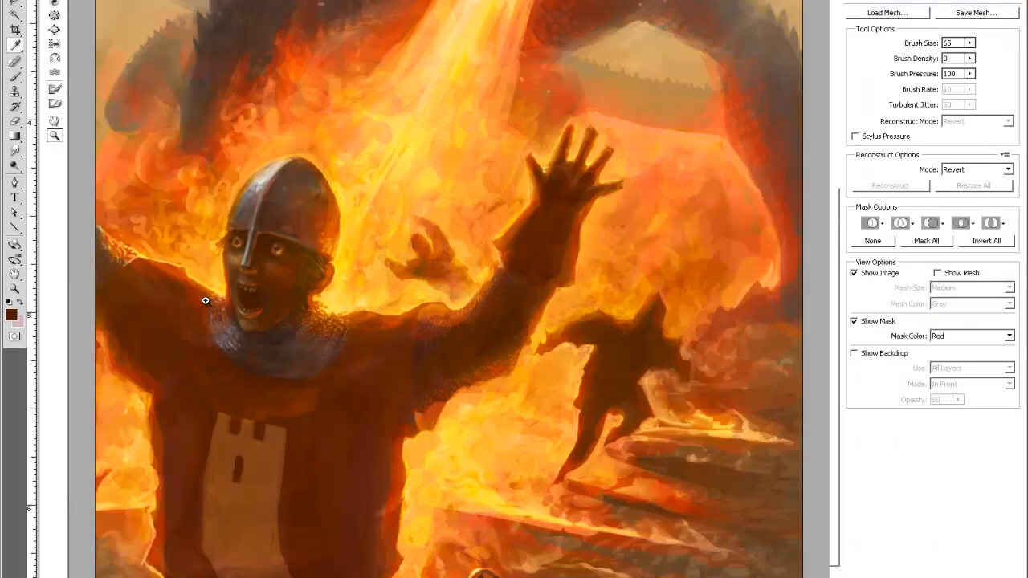
key(h)
drag(300, 321, 399, 366)
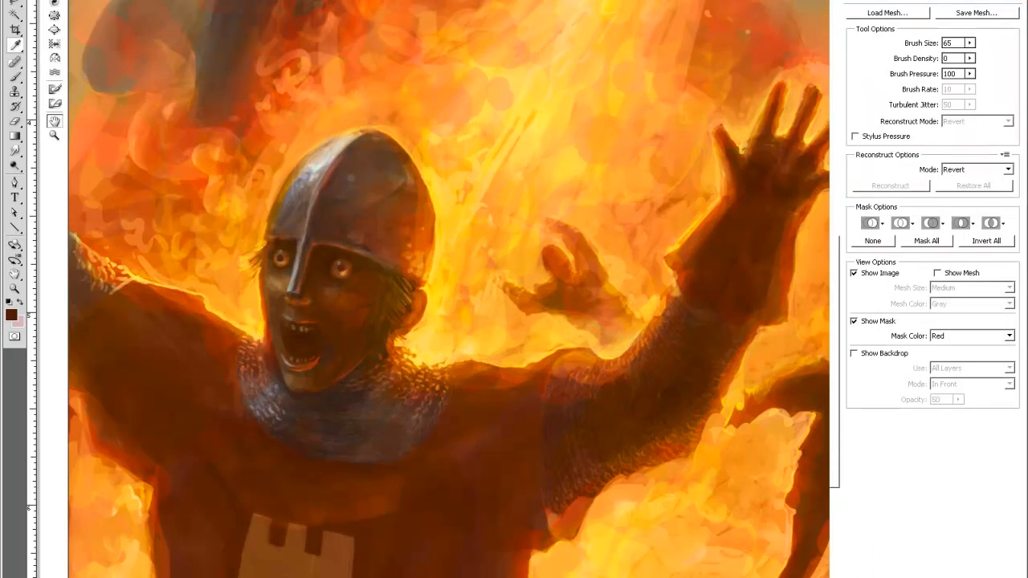
key(w)
mouse_move(281, 312)
mouse_down()
mouse_move(325, 329)
mouse_move(305, 331)
mouse_move(278, 324)
mouse_move(361, 313)
mouse_up()
mouse_move(298, 386)
mouse_down()
mouse_move(285, 344)
mouse_move(314, 351)
mouse_up()
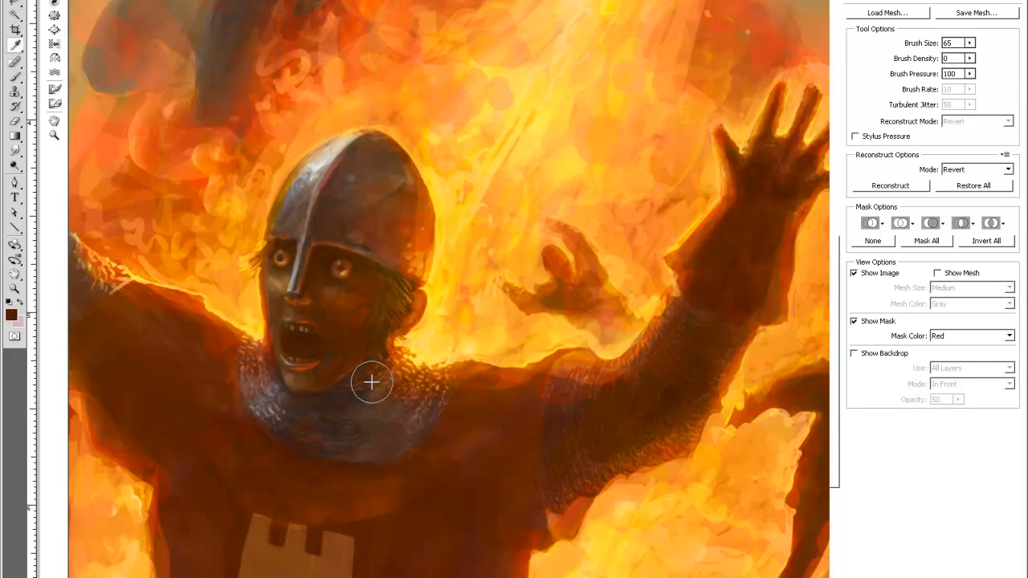
key(Return)
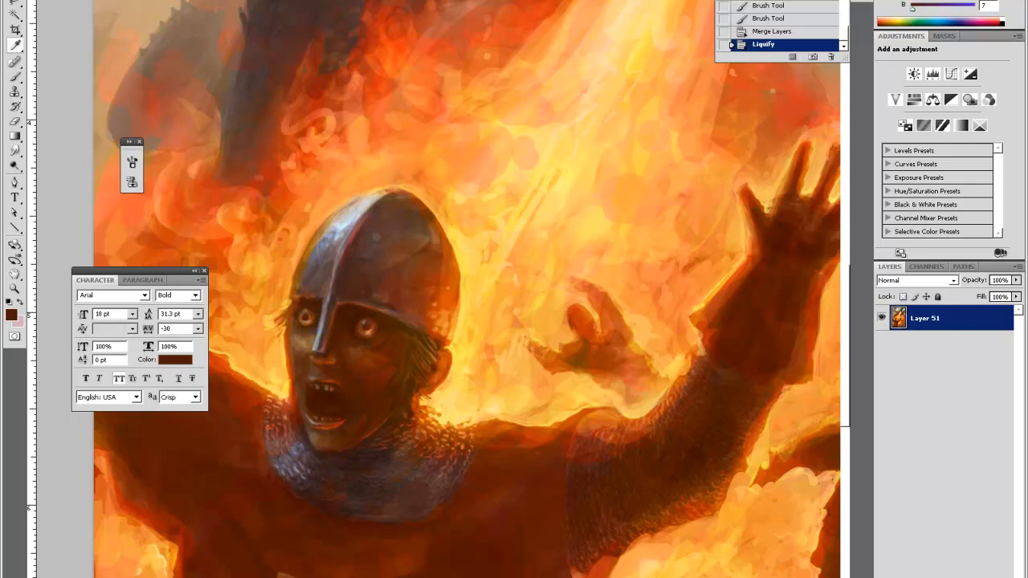
Sample browns near the knight's eye closer to the ear and dab them over its iris and pupil
alt+click(373, 343)
click(367, 331)
click(365, 328)
alt+click(365, 327)
click(366, 327)
click(365, 326)
Retouch the knight's eye on the far side of the nose guard with browns sampled around it
alt+click(306, 321)
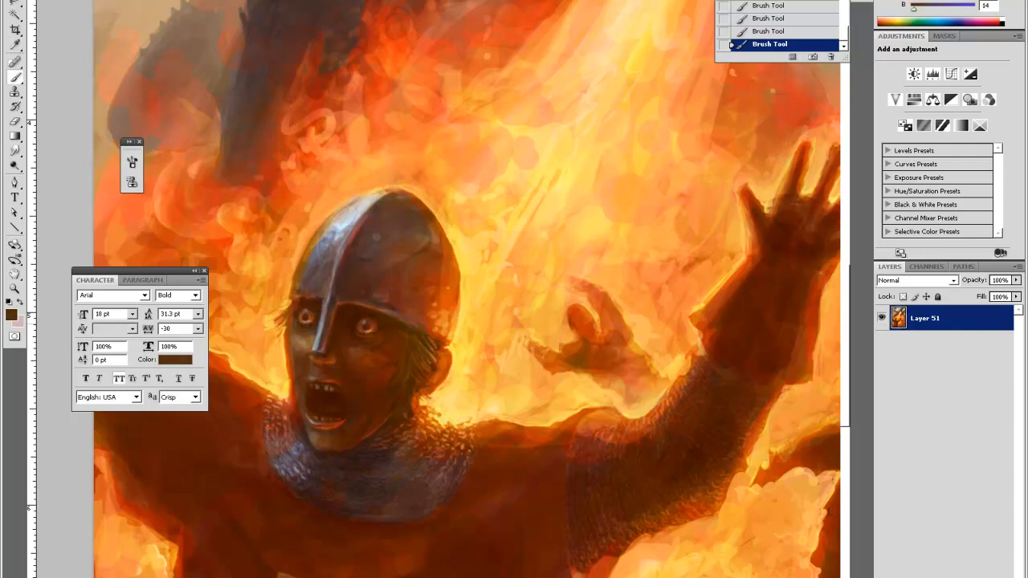
alt+click(308, 318)
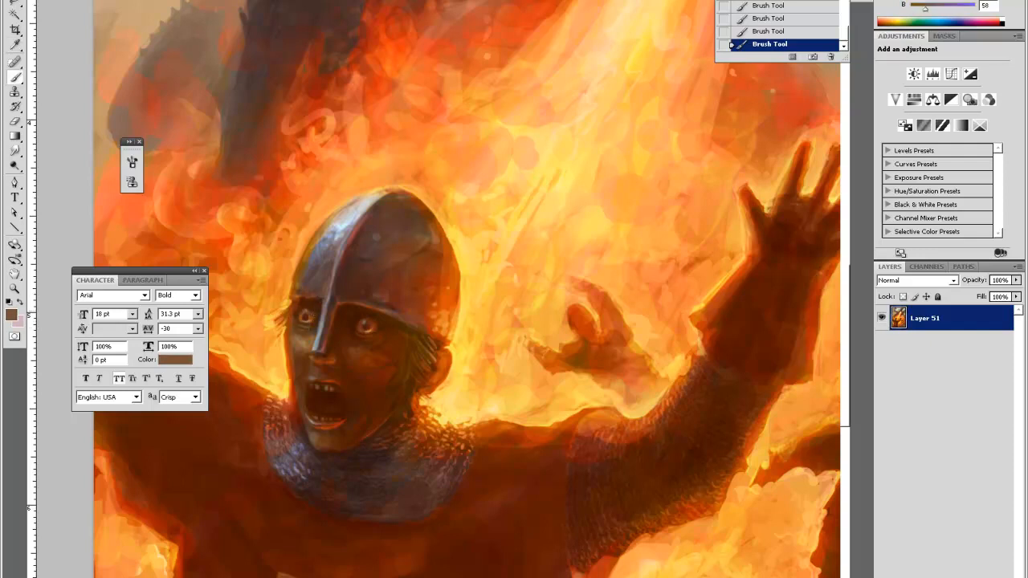
alt+click(314, 321)
key(alt)
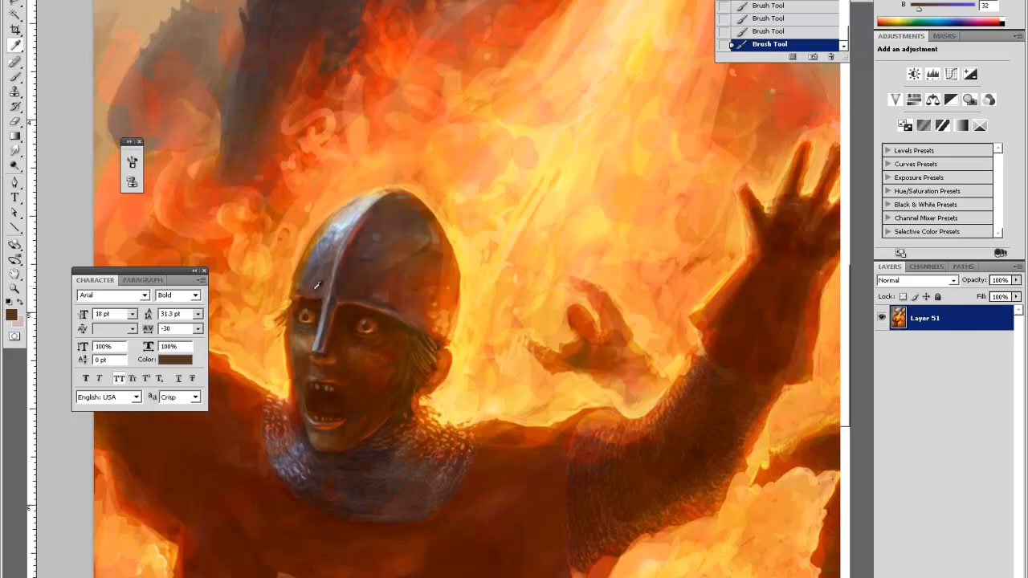
Refine the lids and skin around both of the knight's eyes with sampled reddish and dark browns
alt+click(372, 328)
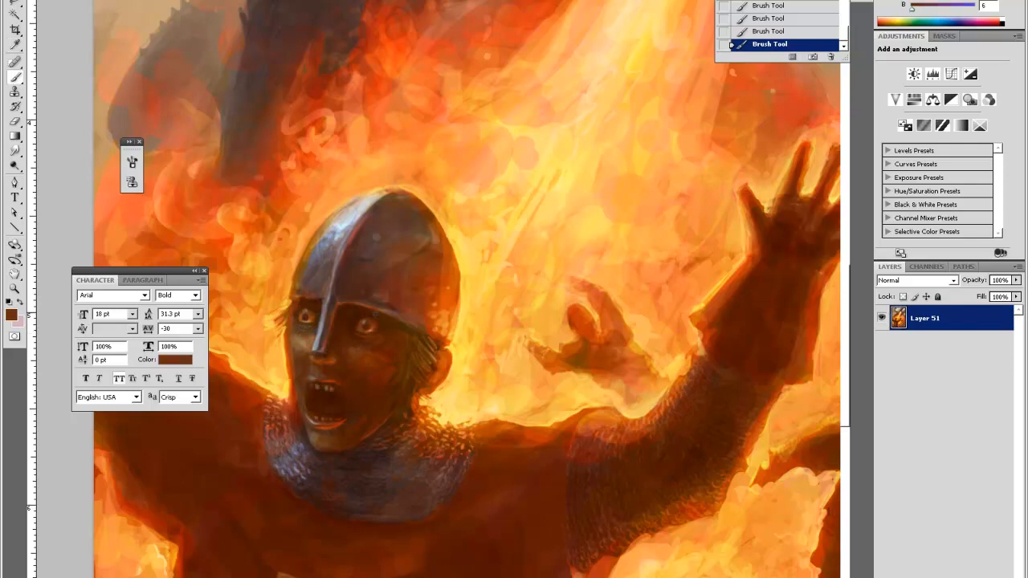
alt+click(377, 310)
alt+click(367, 327)
alt+click(306, 330)
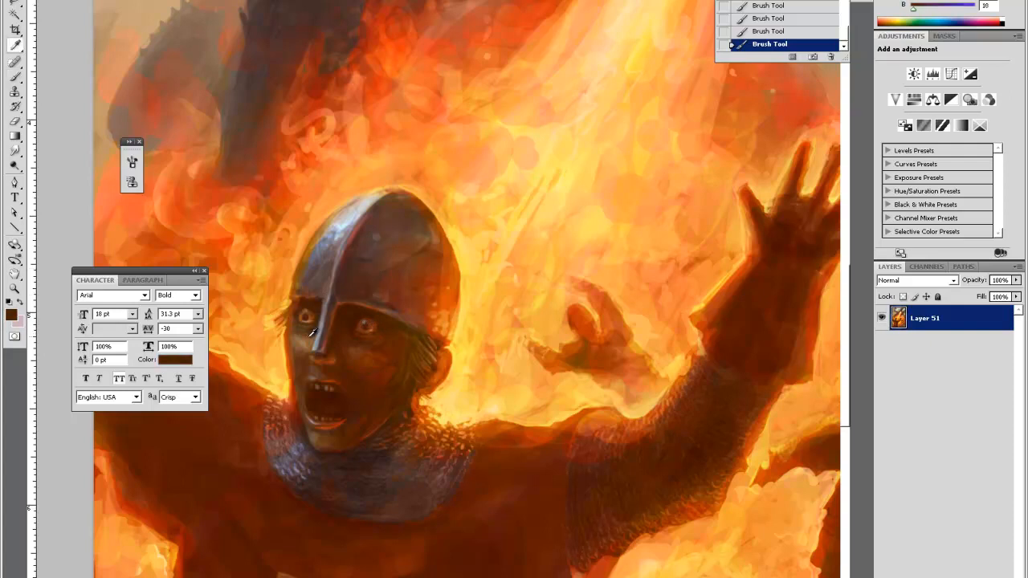
alt+click(324, 295)
alt+click(314, 333)
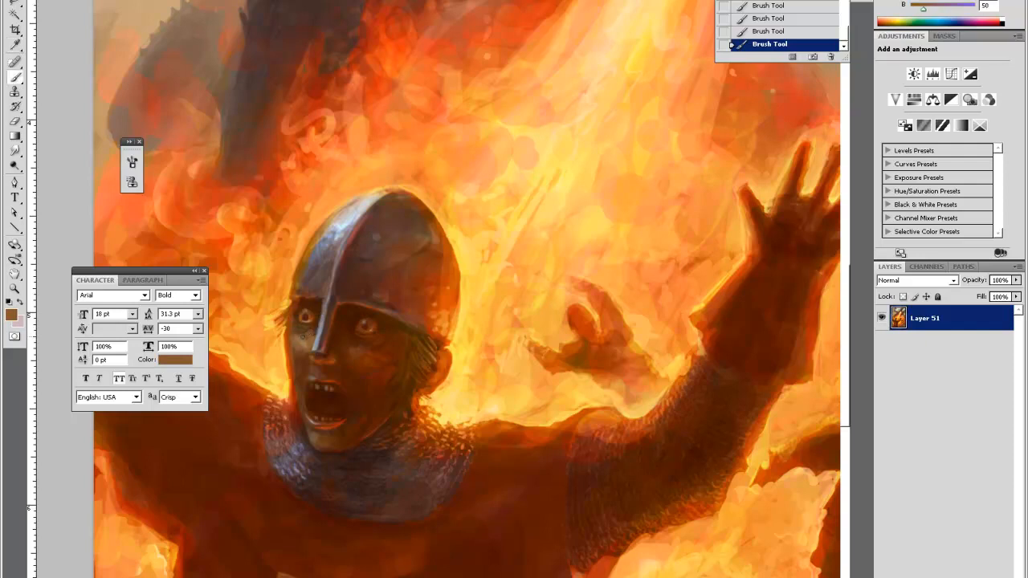
key(e)
click(309, 334)
click(309, 334)
click(773, 19)
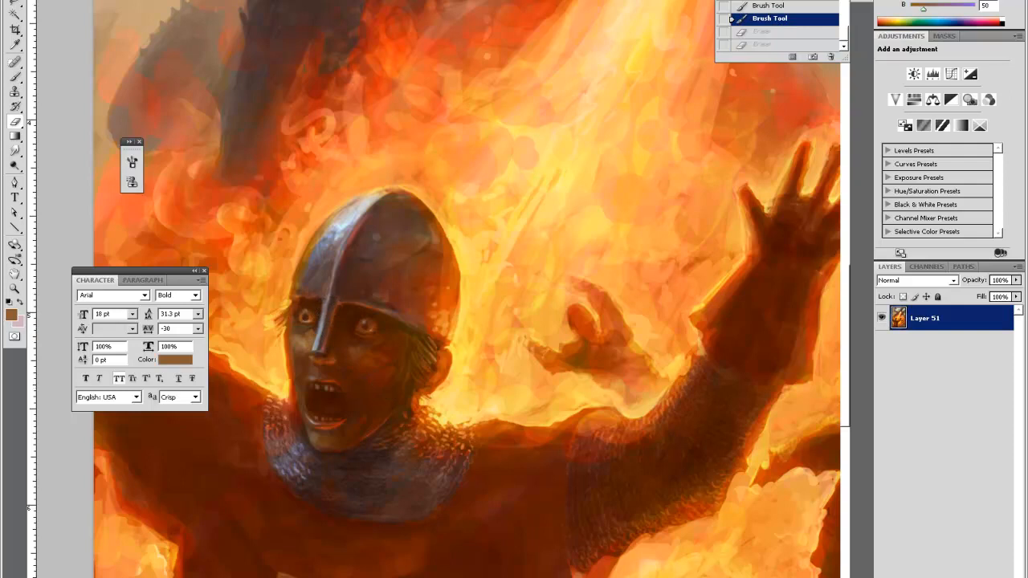
Create a new layer and brush sampled brown under the knight's eye beside the helmet's nose guard
key(ctrl+shift+alt+n)
key(b)
alt+click(319, 317)
click(311, 331)
drag(311, 331, 336, 288)
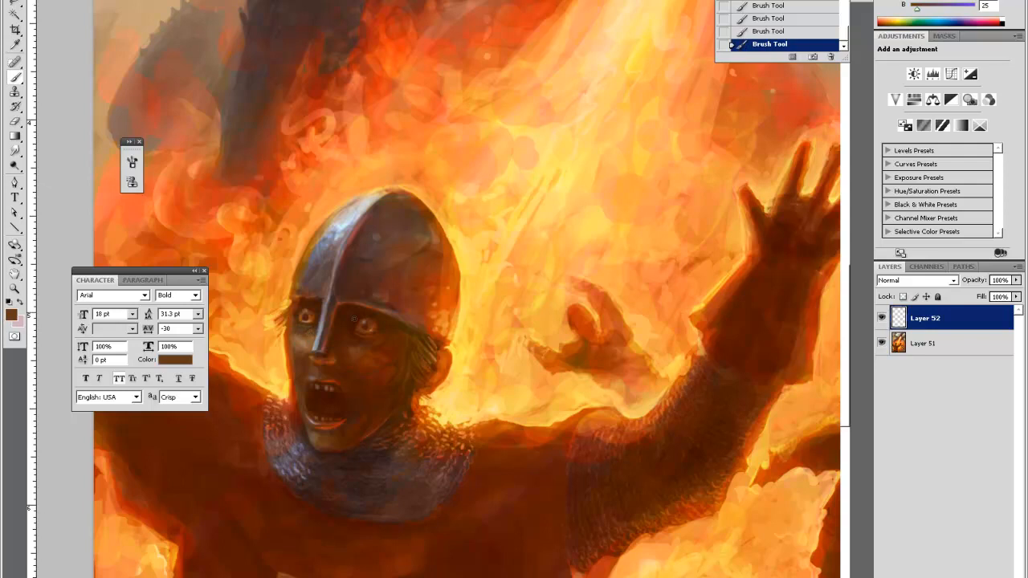
Sample dark brown beside the nose guard and erase excess brushwork over the knight's eye nearer the ear
alt+click(347, 327)
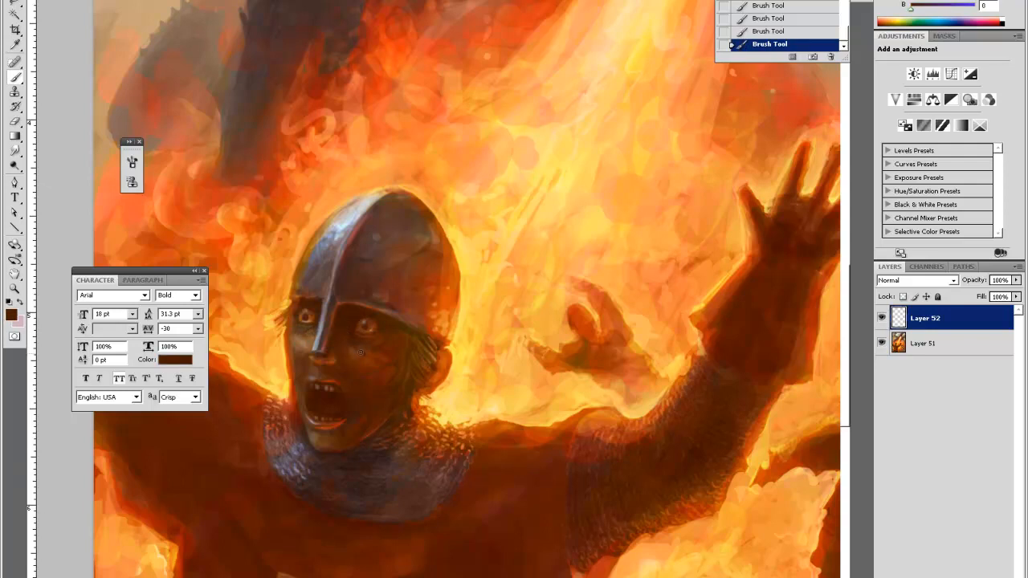
key(e)
click(368, 328)
click(367, 325)
click(364, 319)
click(363, 317)
Brush the dark brown onto the skin below that eye's outer corner and sample an orange-brown from the other eye
key(b)
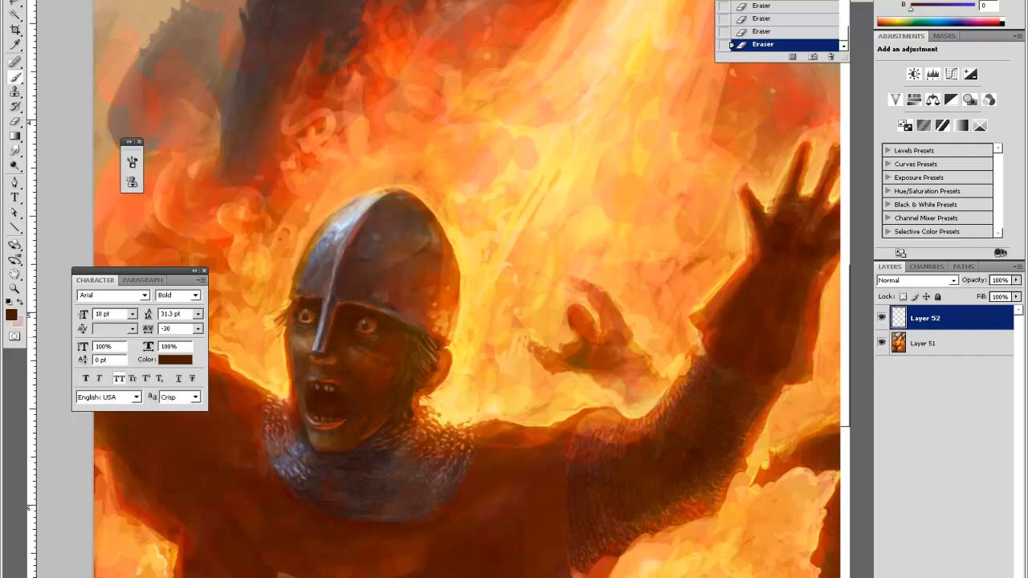
click(384, 339)
click(382, 336)
click(379, 333)
click(380, 329)
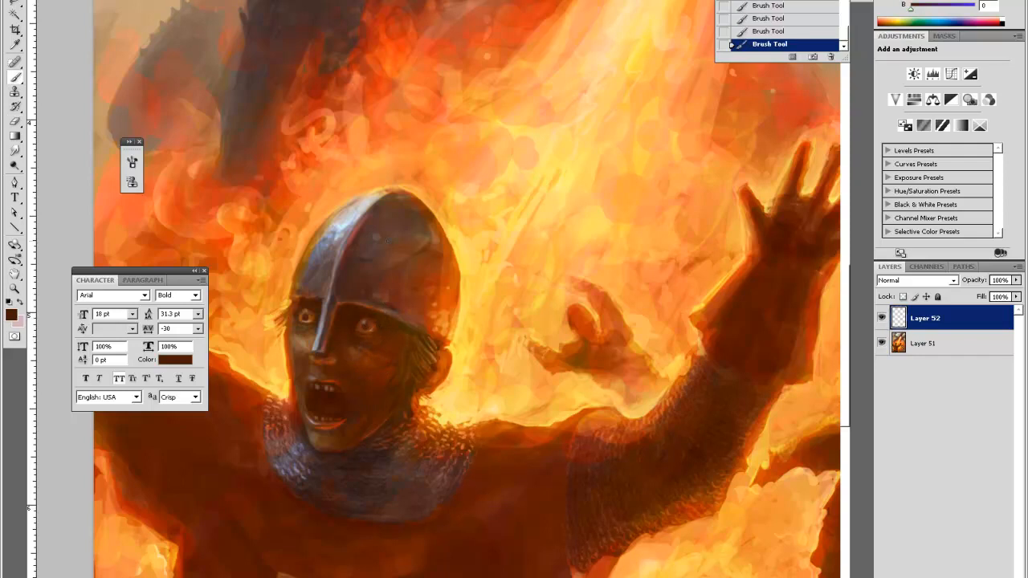
alt+click(309, 317)
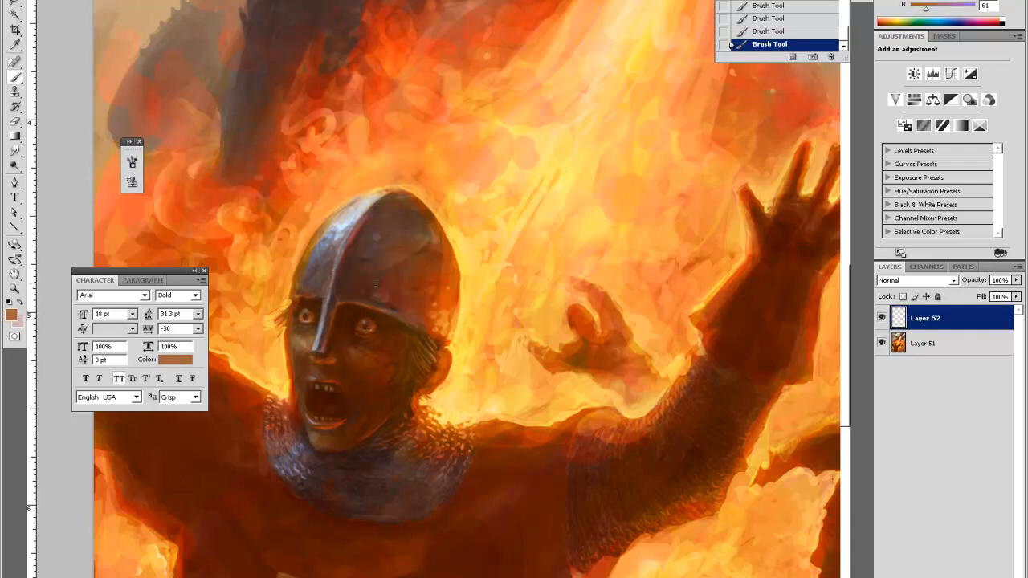
Sample dark brown from inside the knight's open mouth and undo the last change there
key(ctrl+minus)
key(ctrl+minus)
key(ctrl+minus)
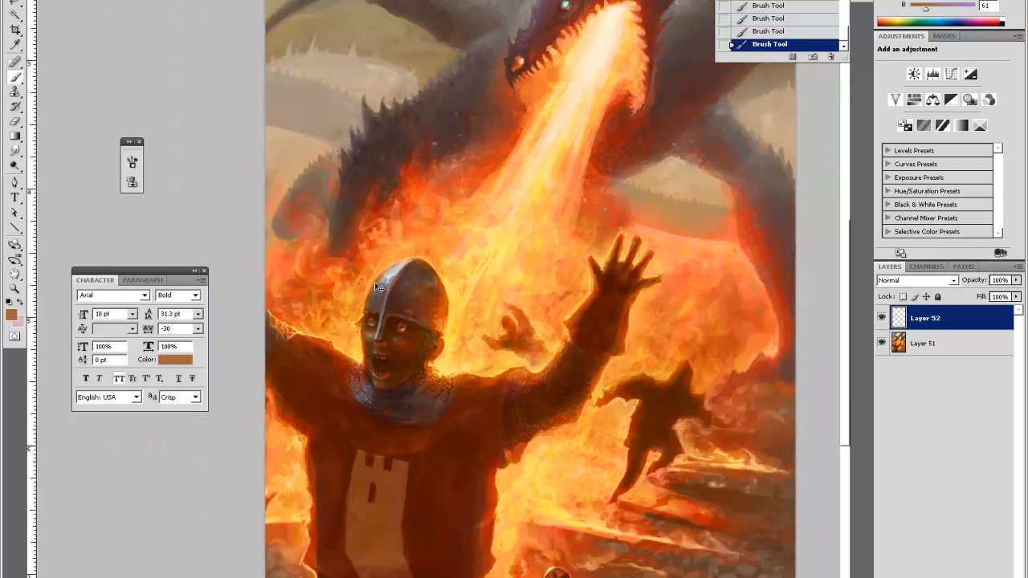
key(z)
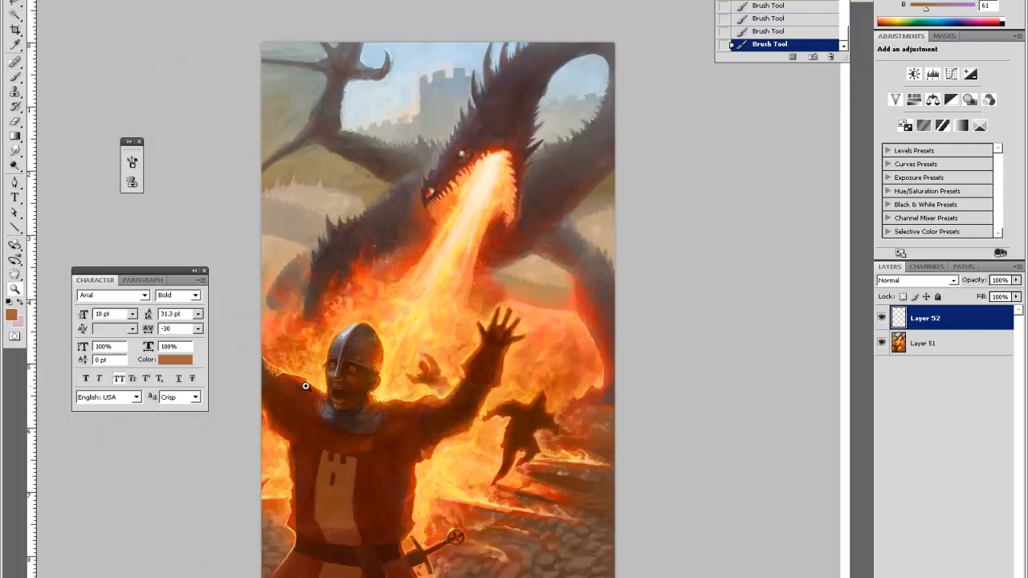
click(300, 390)
click(260, 387)
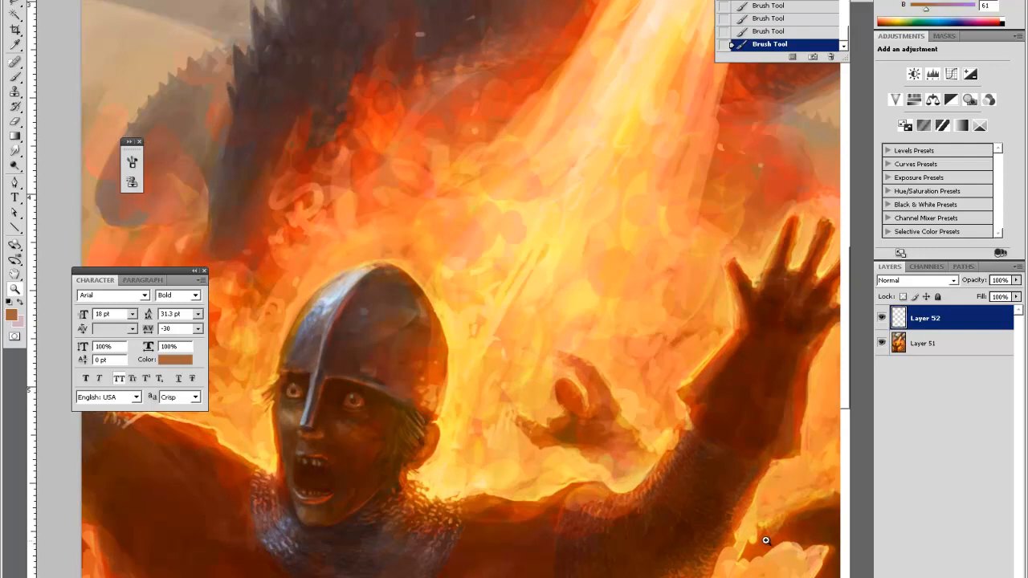
key(i)
click(322, 472)
key(v)
click(317, 480)
key(ctrl+z)
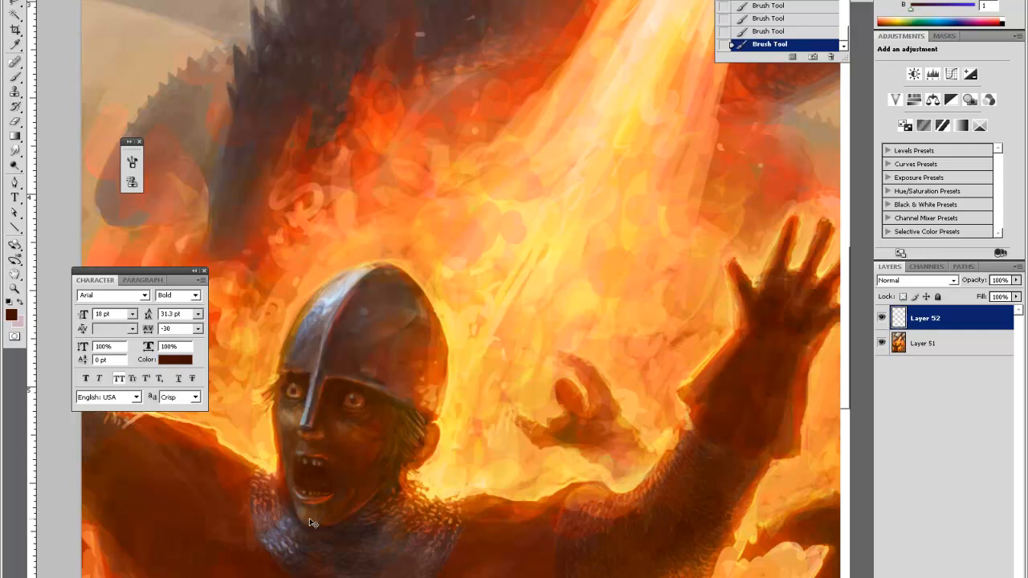
Touch up the knight's teeth and mouth with the pale pink and dark brown, and sample a reddish brown from the mouth
key(b)
key(x)
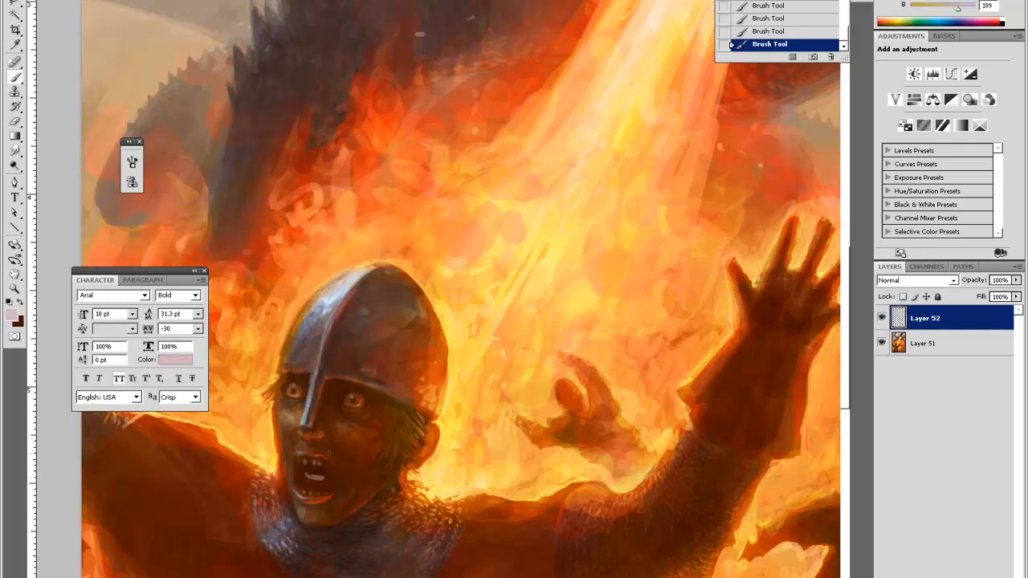
key(x)
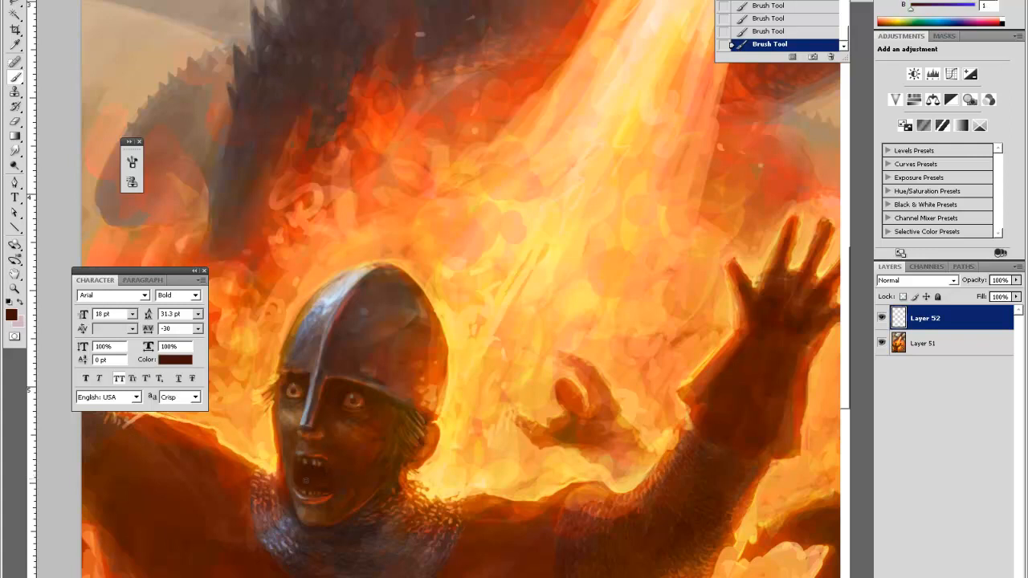
alt+click(306, 484)
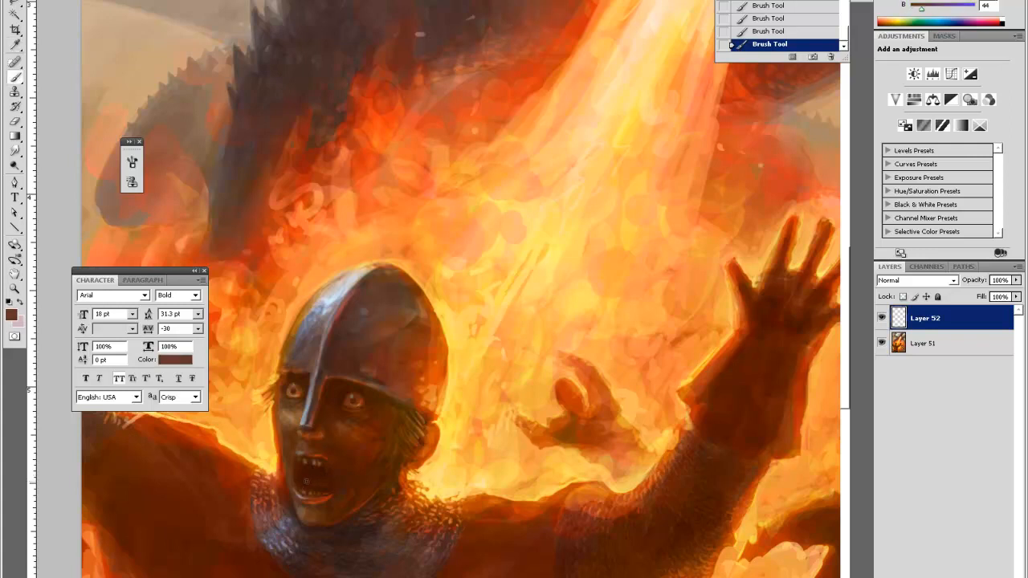
Erase excess paint across the inside and corners of the knight's mouth on Layer 52
key(e)
click(300, 477)
click(308, 481)
click(329, 486)
click(337, 482)
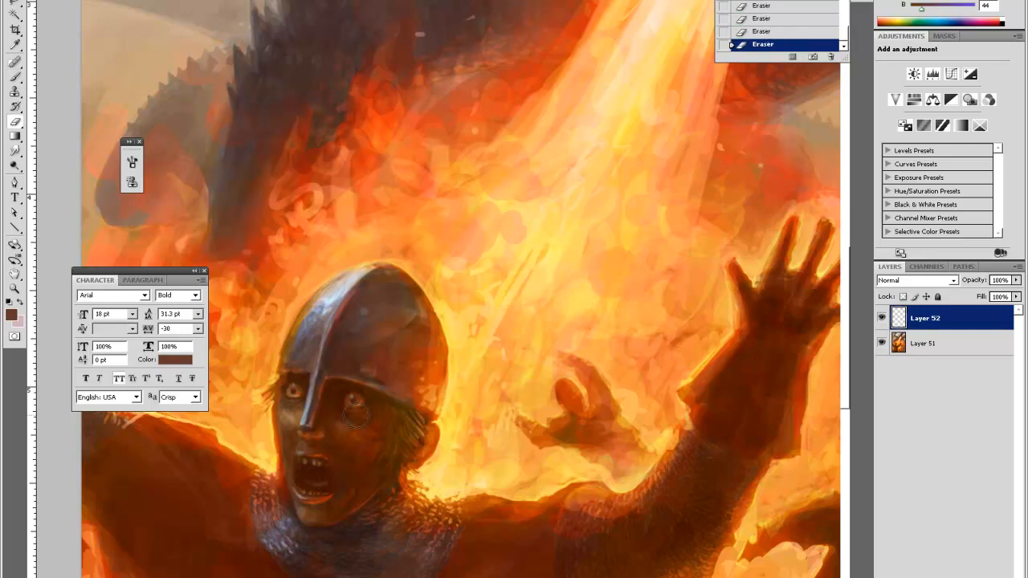
Dab reddish brown inside the knight's mouth to shape the tongue, and sample the dark brown beside it
key(b)
click(318, 483)
click(319, 475)
click(315, 478)
click(312, 479)
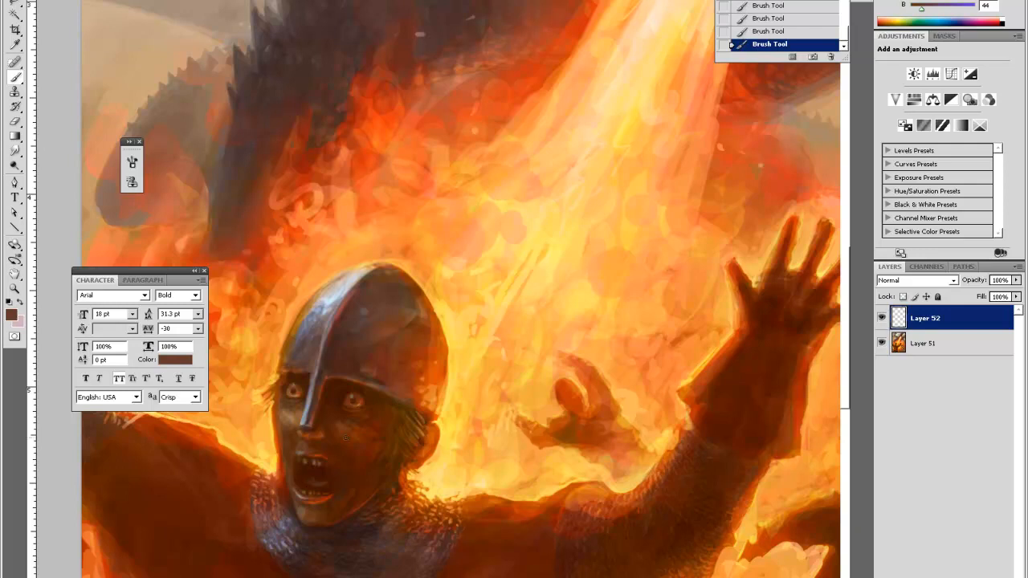
alt+click(321, 472)
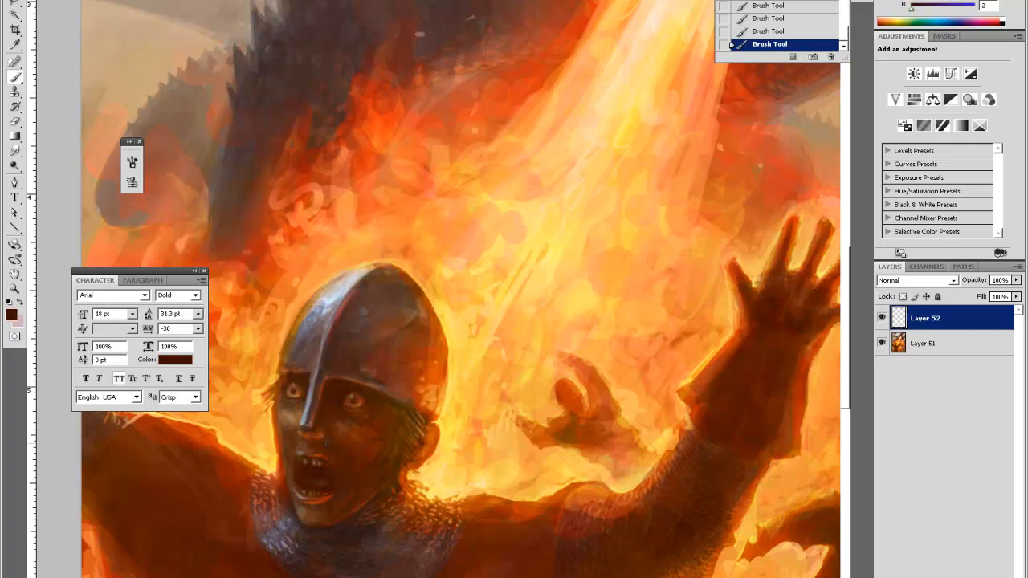
Refine the knight's lips and mouth edges with light and dark browns sampled around the mouth
key(i)
click(305, 493)
key(b)
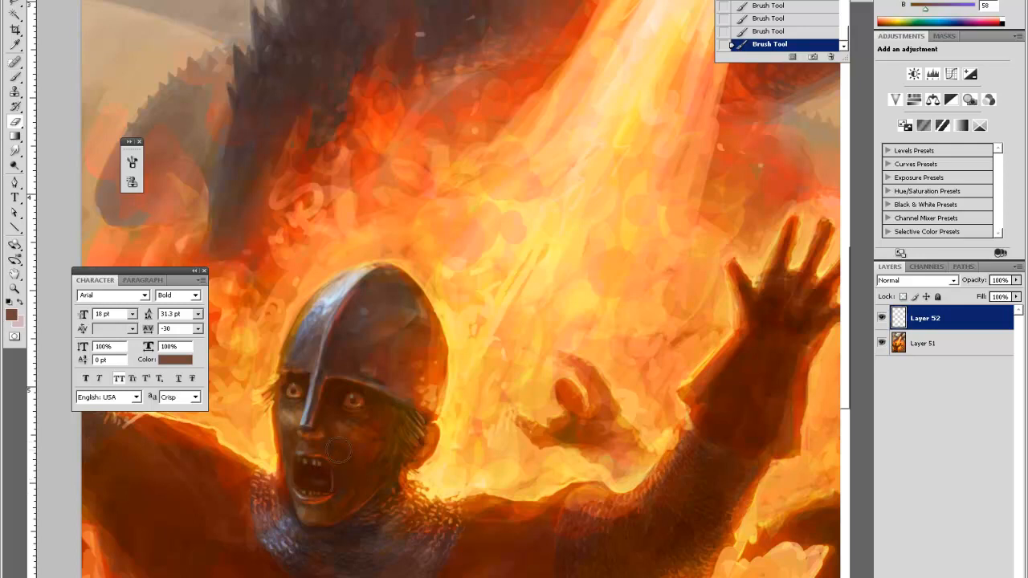
alt+click(331, 474)
alt+click(331, 474)
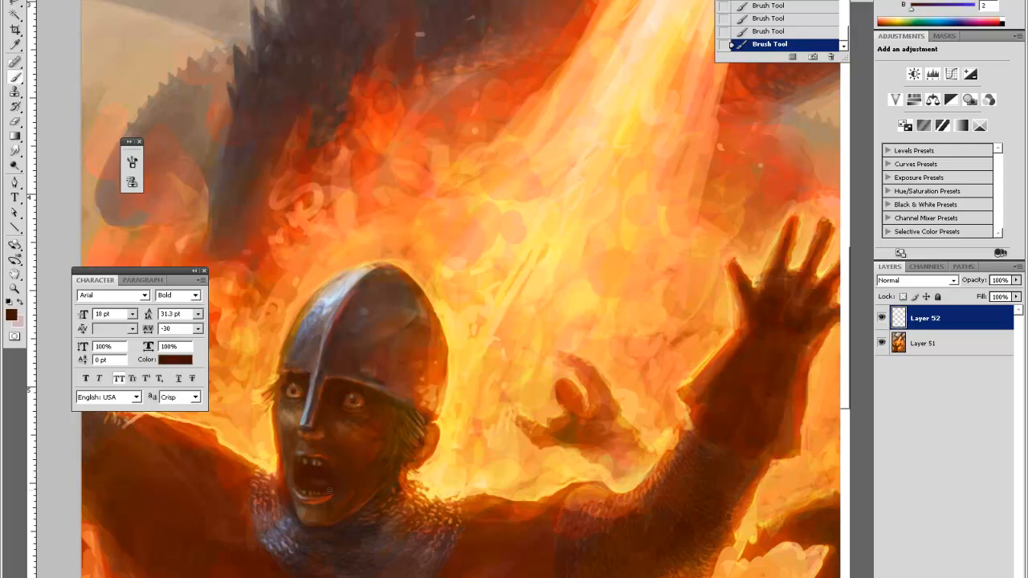
alt+click(334, 486)
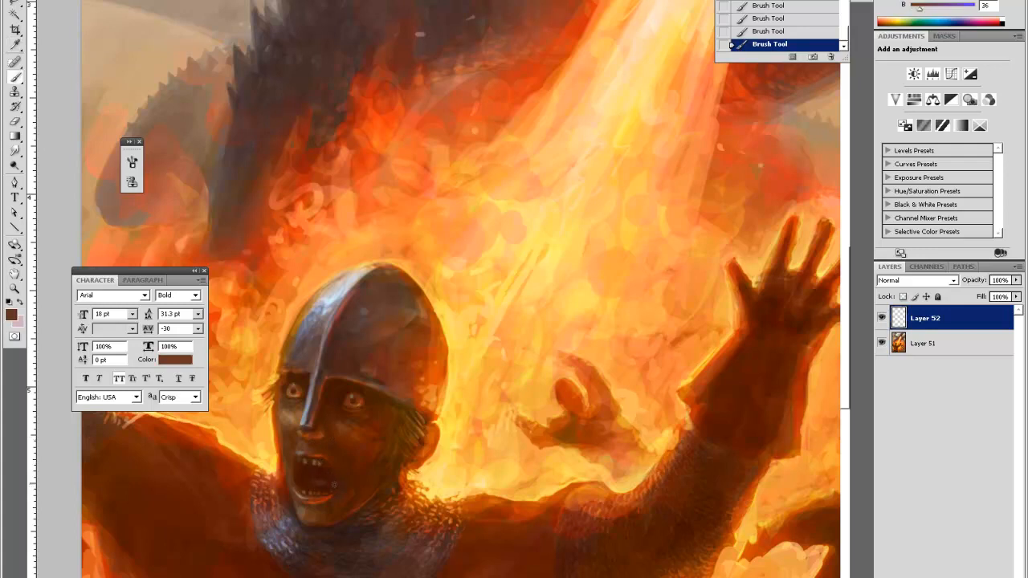
key(alt)
alt+click(294, 479)
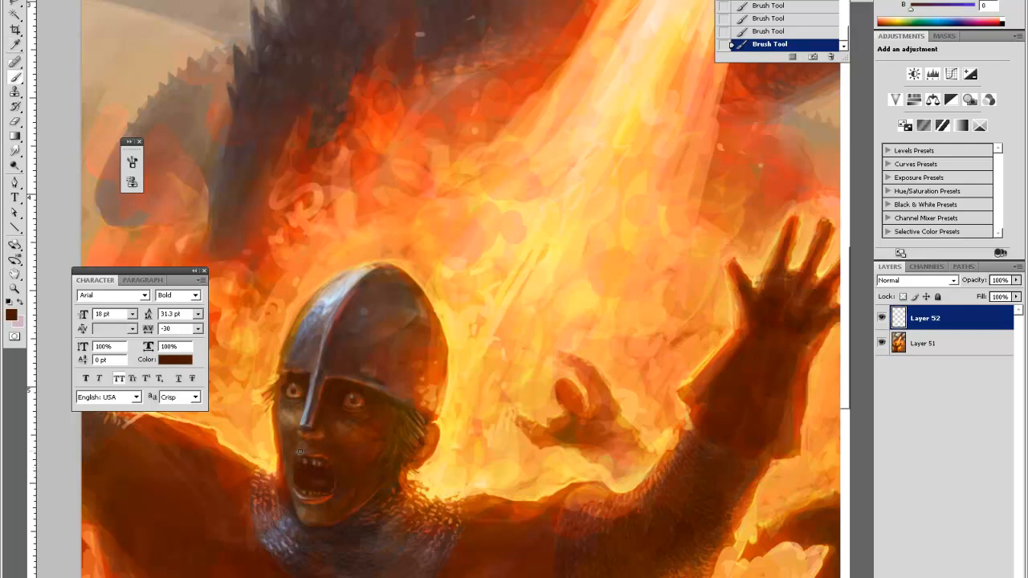
Add a layer mask to Layer 52 and paint black on it around the knight's eye nearer the ear
key(e)
key(ctrl+shift+m)
key(b)
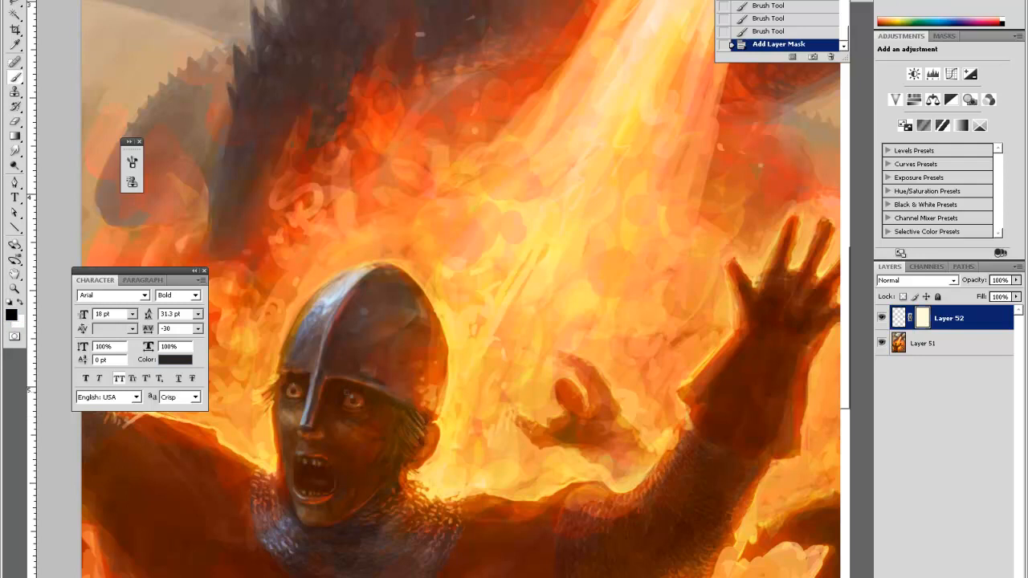
click(358, 408)
right_click(351, 389)
click(384, 415)
click(346, 406)
click(343, 354)
click(340, 321)
click(338, 281)
key(i)
click(356, 395)
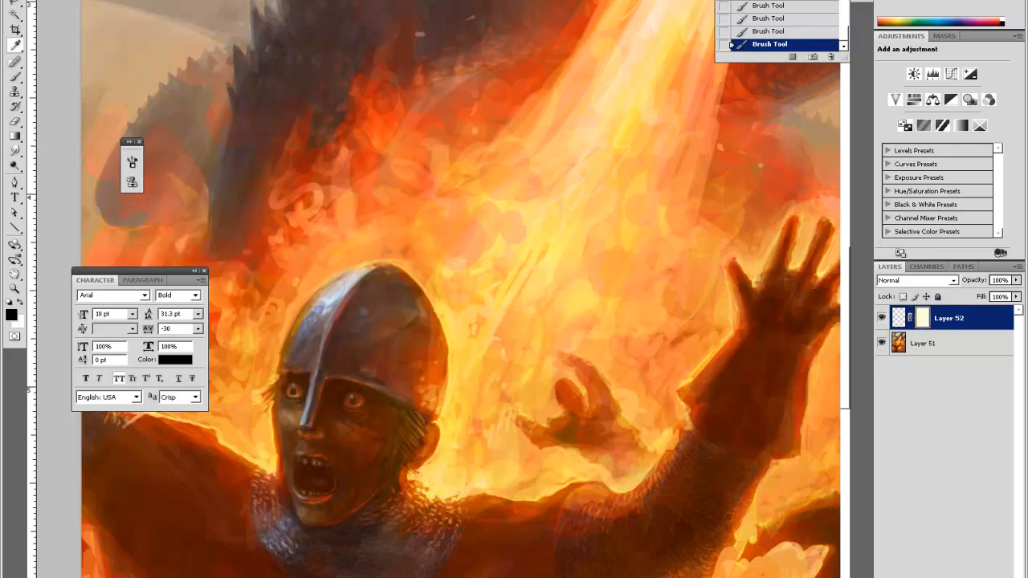
Switch the Layer 52 mask brush to white to restore strokes around the knight's eyes
key(x)
key(x)
key(b)
key(x)
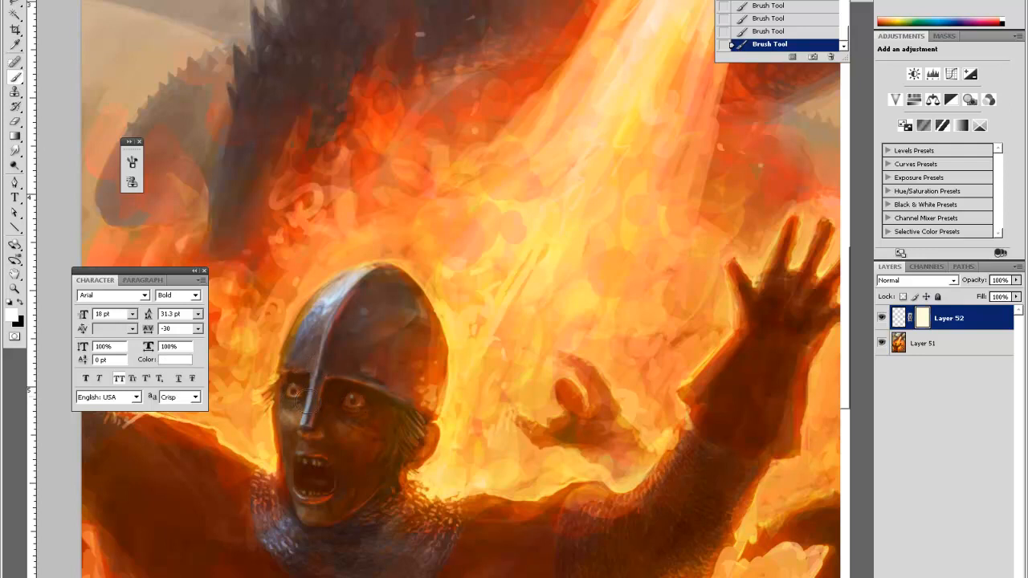
Create a new layer above Layer 52 and brush sampled brown around the knight's eye nearer the ear
scroll(501, 234, down, 4)
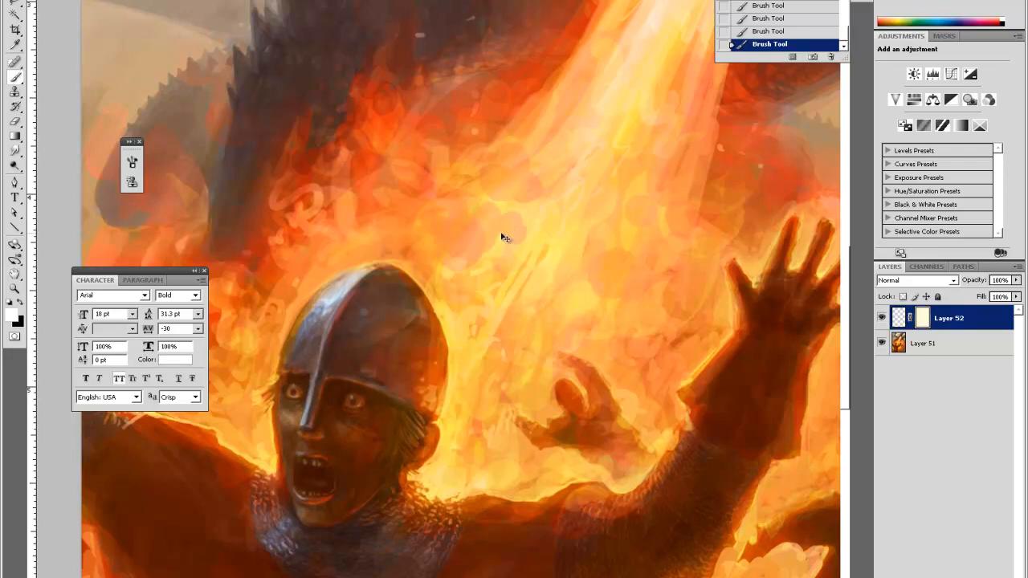
key(z)
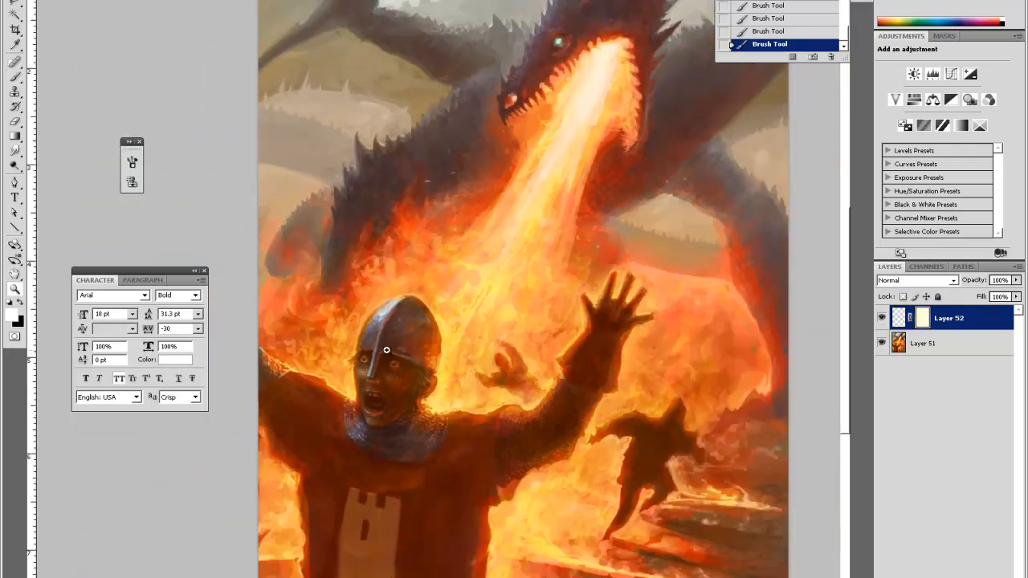
click(367, 332)
click(368, 332)
key(ctrl+shift+alt+n)
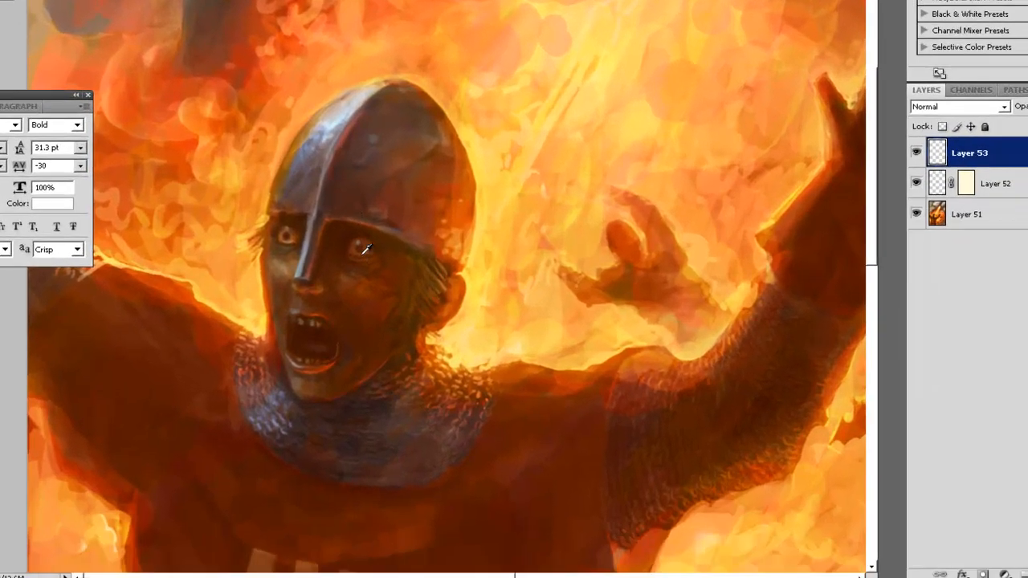
key(b)
alt+click(421, 400)
right_click(343, 235)
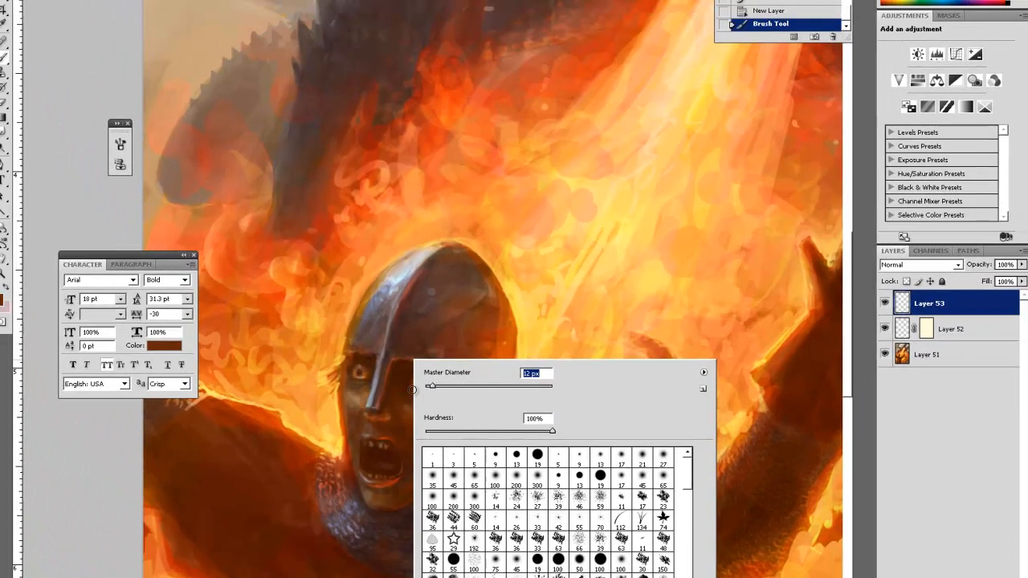
click(412, 390)
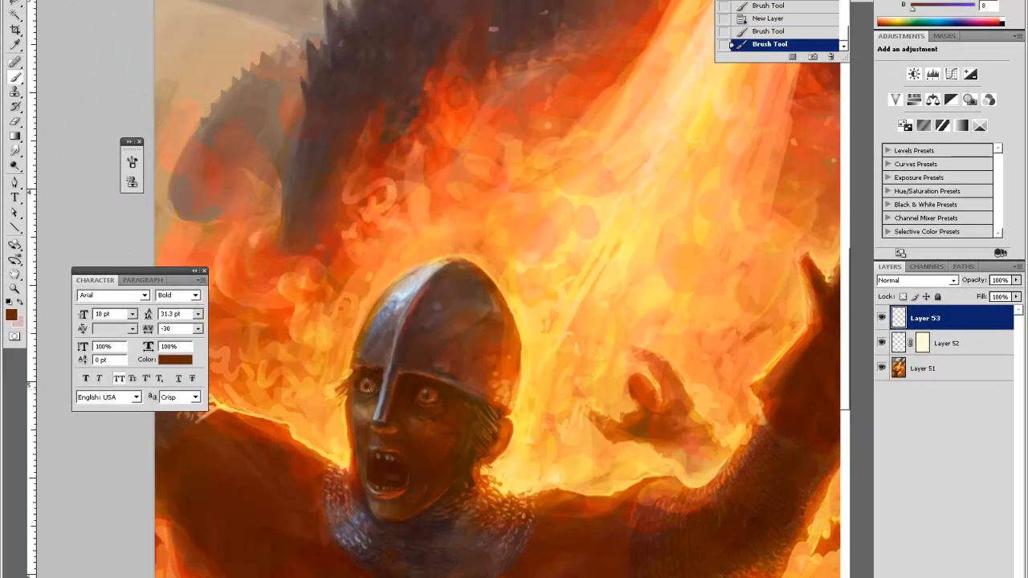
Retouch the knight's eye beyond the nose guard with sampled browns, and sample a bright yellow from the flames
click(371, 387)
alt+click(374, 386)
click(374, 385)
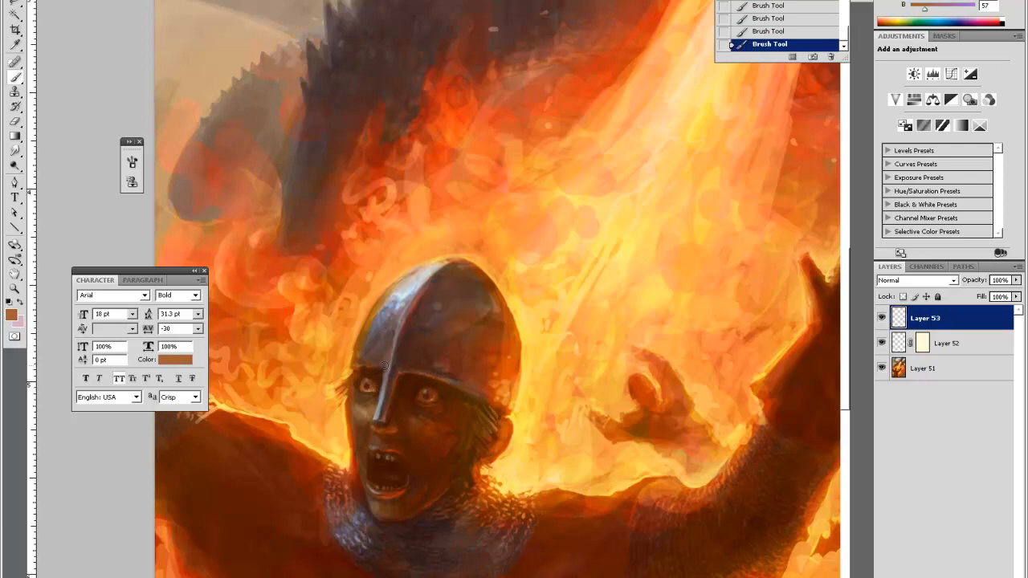
alt+click(440, 395)
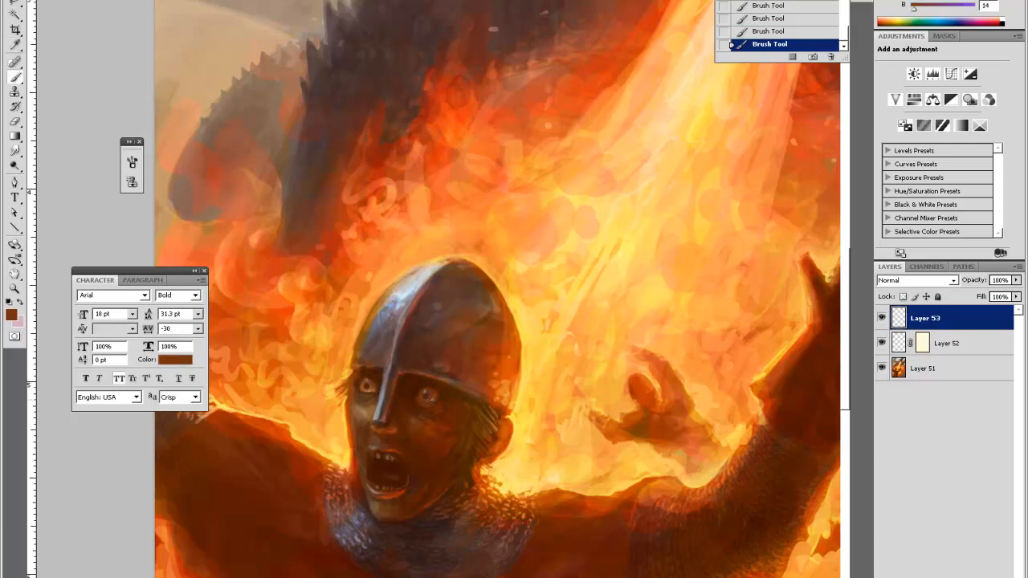
key(alt)
alt+click(511, 447)
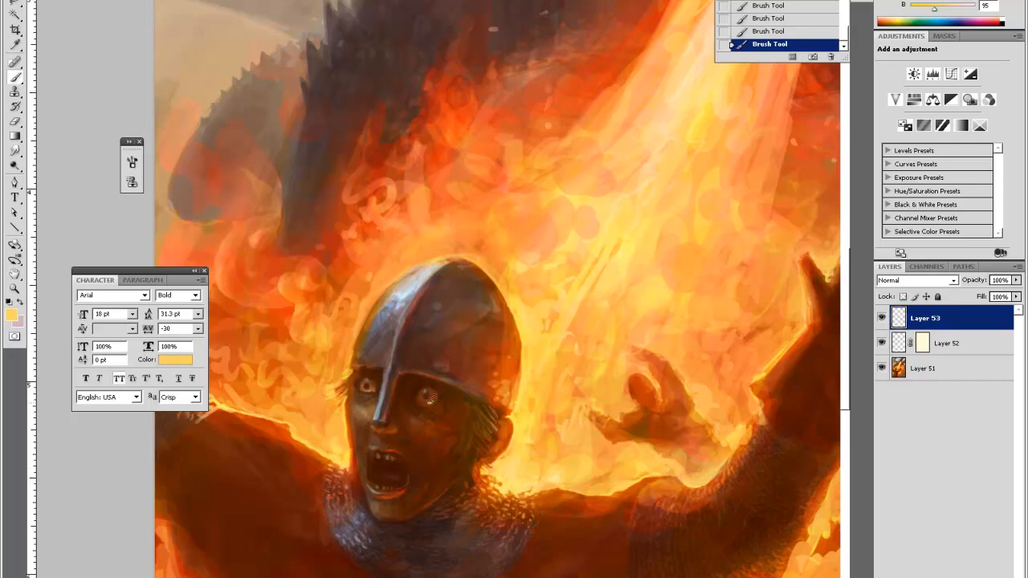
Erase stray paint over the eye nearer the ear and dab small yellow highlights onto it
key(e)
click(431, 398)
click(430, 398)
click(430, 395)
click(430, 394)
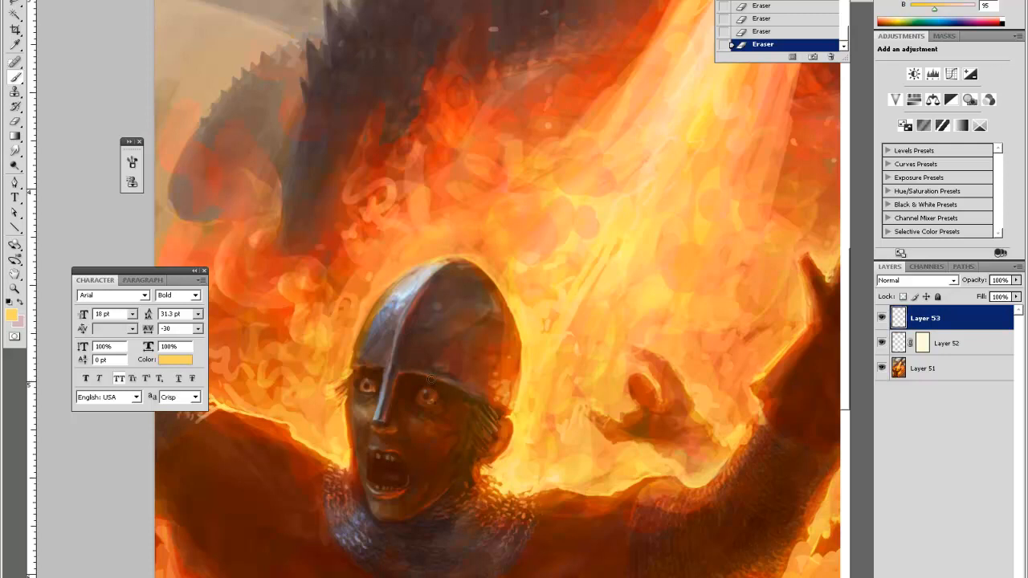
click(434, 400)
click(436, 397)
Sample browns from the eye beyond the nose guard and dab them along its iris and lower lid
key(i)
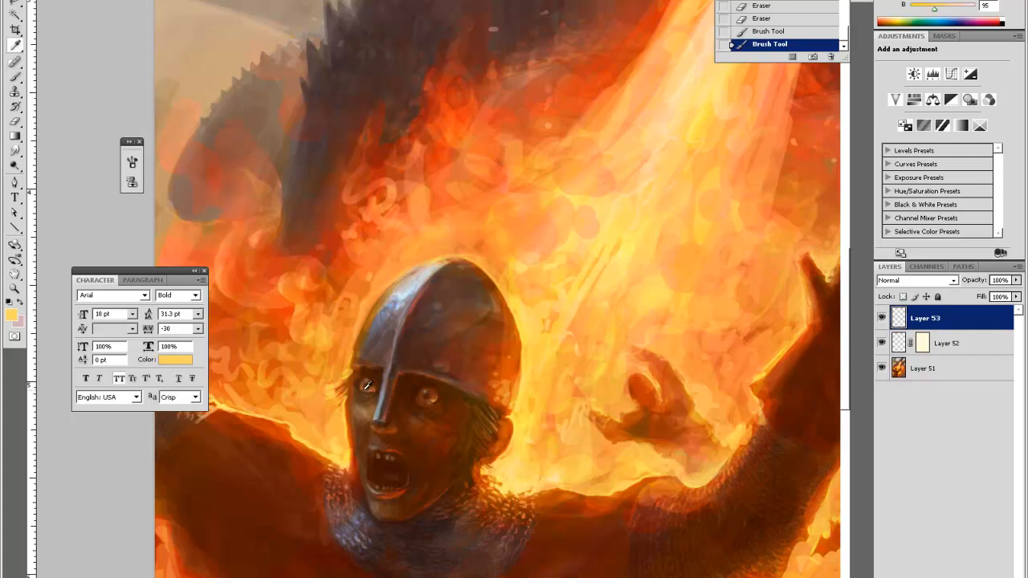
click(366, 386)
key(b)
click(366, 389)
click(367, 390)
key(i)
click(367, 387)
key(b)
click(366, 389)
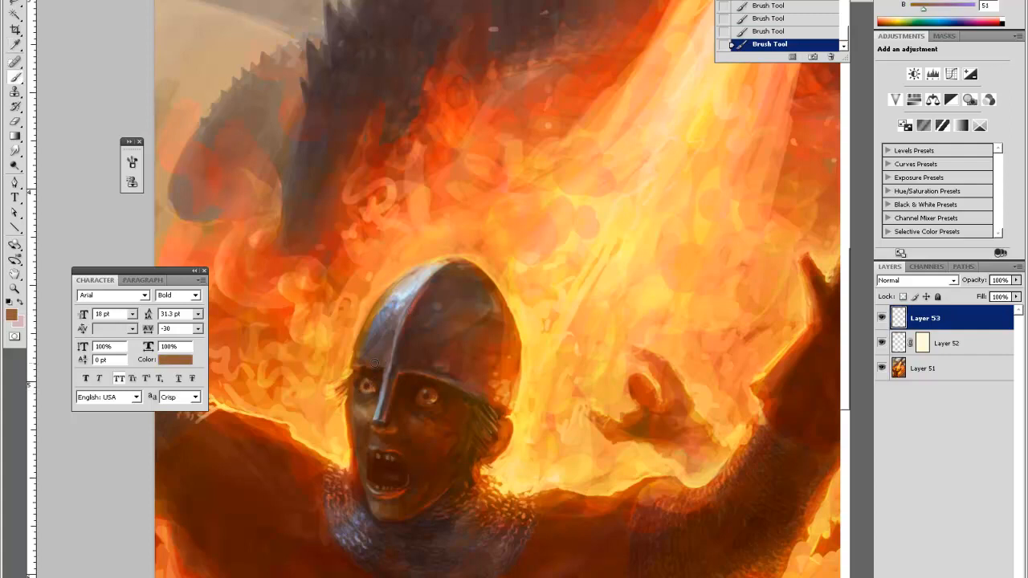
scroll(374, 364, down, 3)
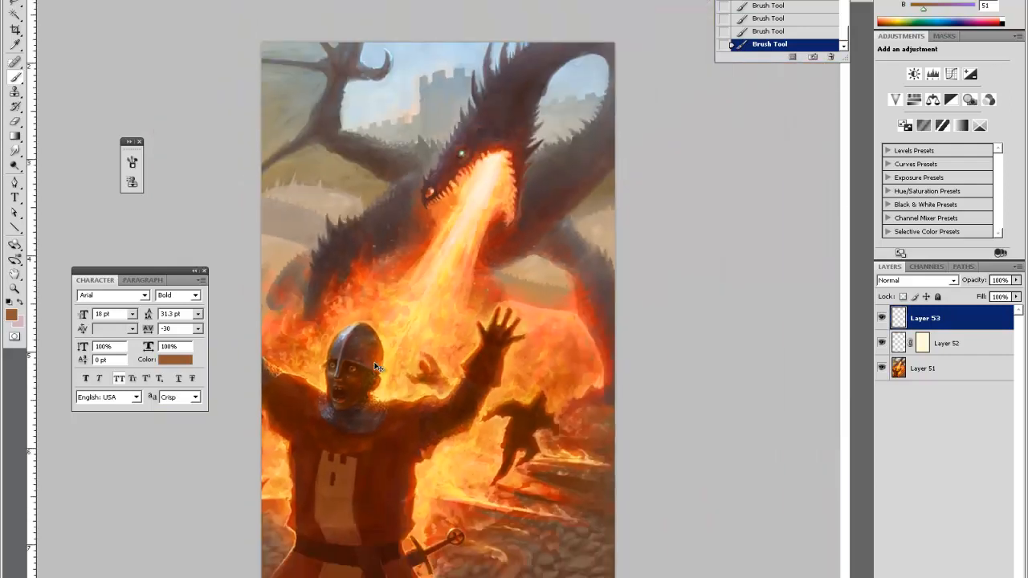
key(z)
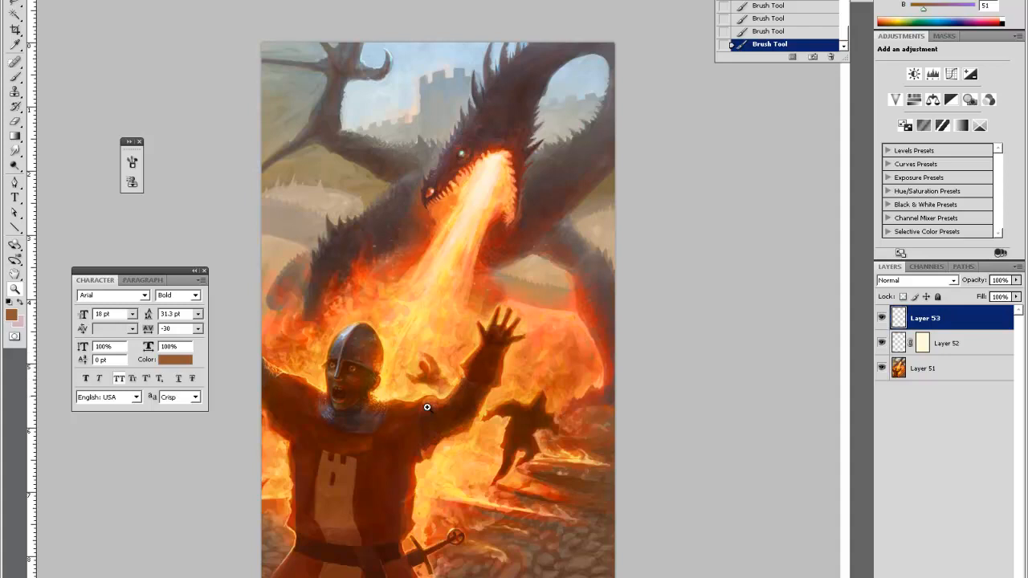
click(339, 433)
click(223, 434)
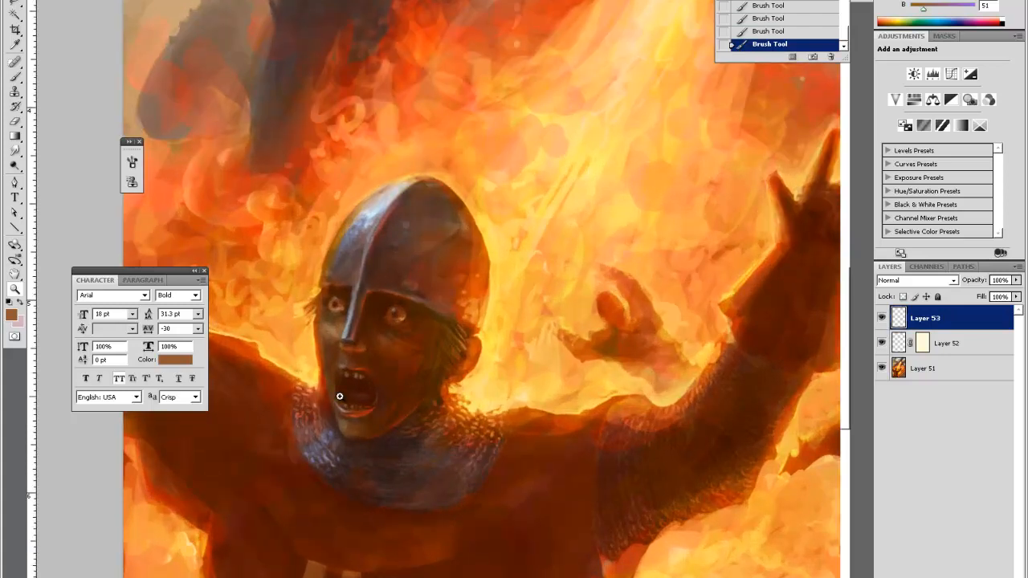
Sample browns around the knight's open mouth and retouch the lower lip and teeth with dark brown
key(i)
click(351, 402)
key(b)
right_click(346, 404)
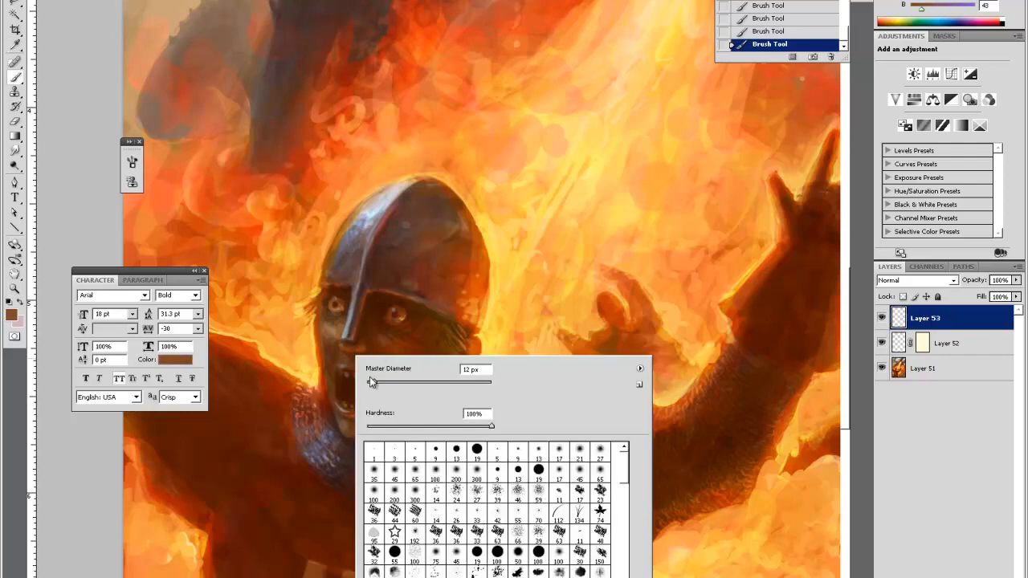
key(Return)
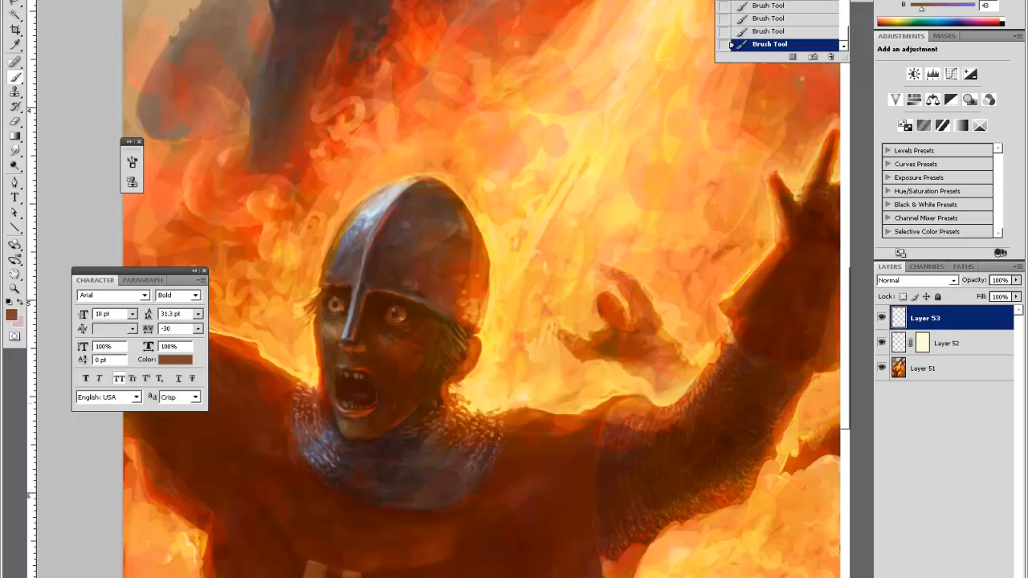
alt+click(351, 404)
alt+click(354, 405)
alt+click(362, 402)
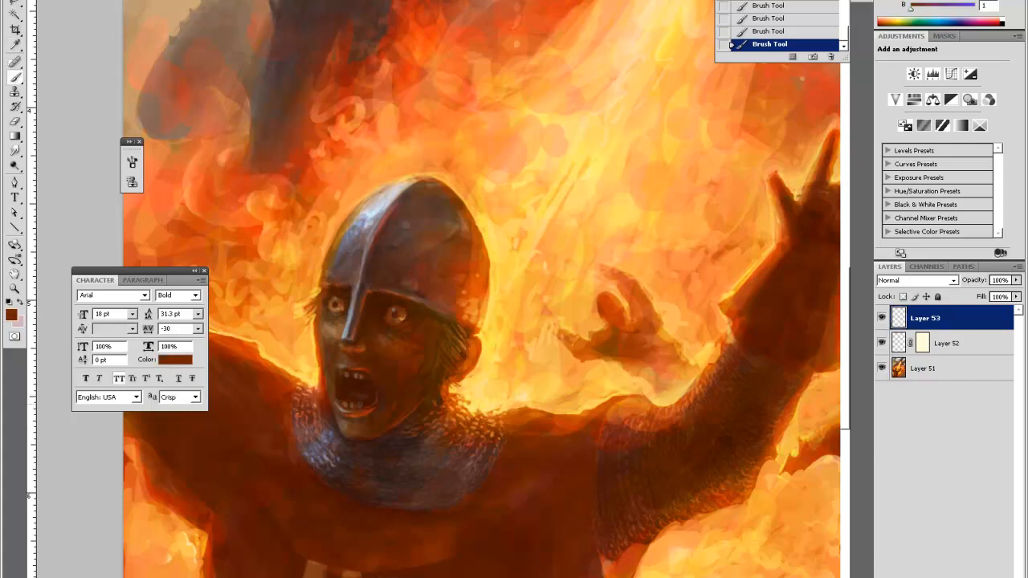
alt+click(368, 404)
alt+click(354, 375)
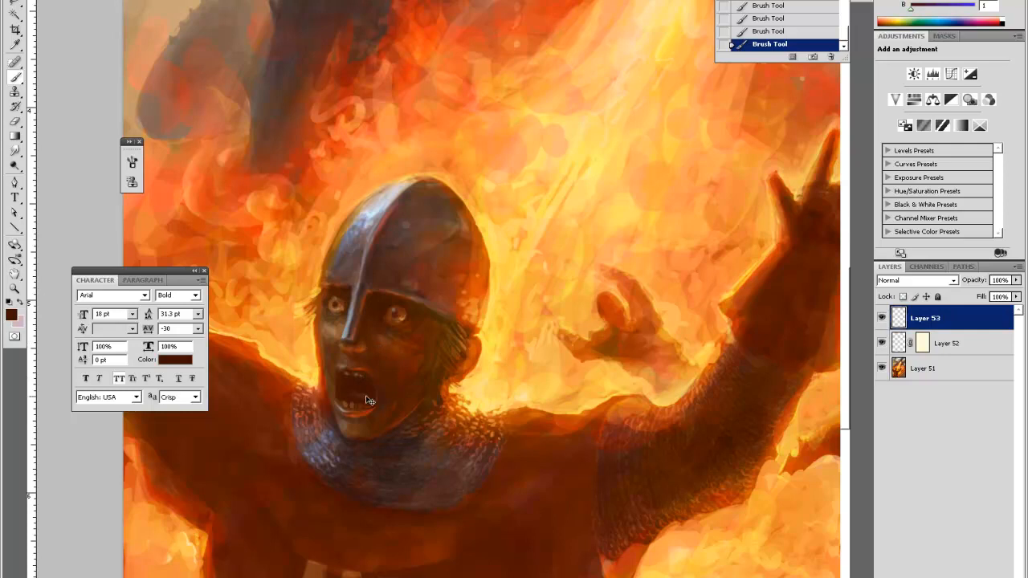
Sample yellow from the flames beside the helmet and erase stray paint along the face edge by the eye beyond the nose guard
key(ctrl+minus)
key(ctrl+minus)
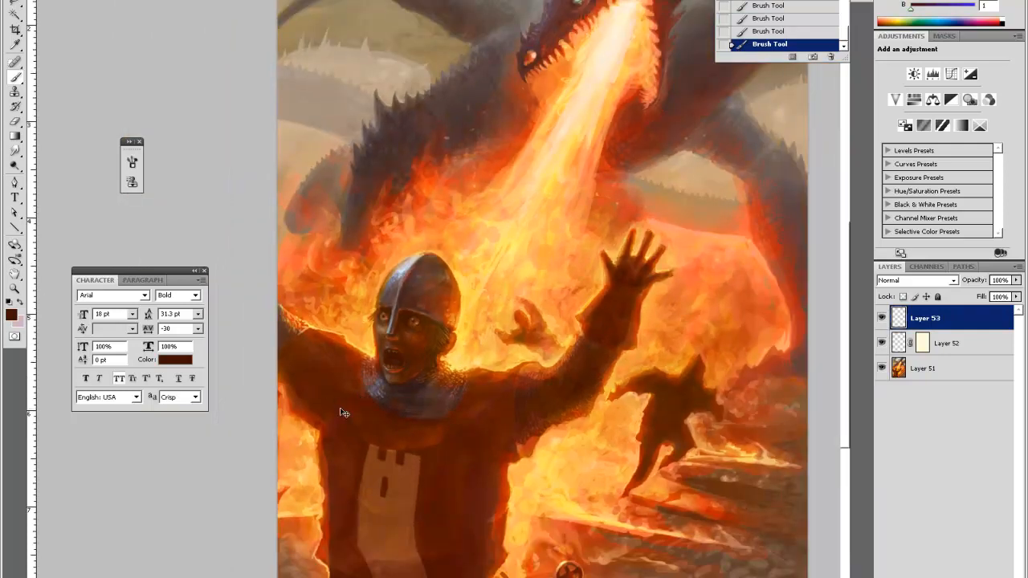
key(ctrl+minus)
key(z)
click(496, 248)
key(ctrl+plus)
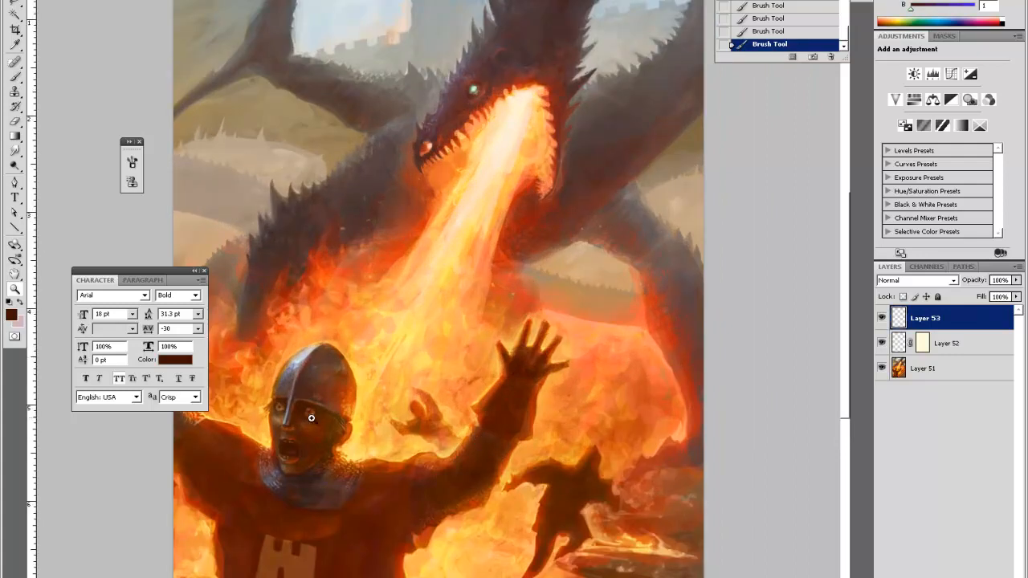
click(219, 421)
key(i)
key(b)
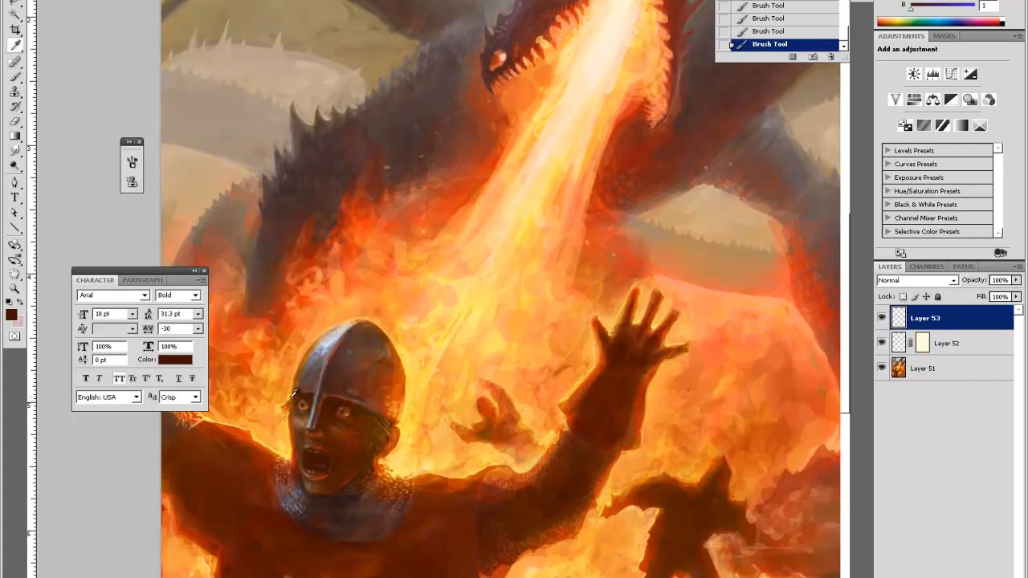
alt+click(294, 400)
key(e)
click(294, 399)
click(293, 398)
click(290, 398)
click(291, 398)
click(297, 395)
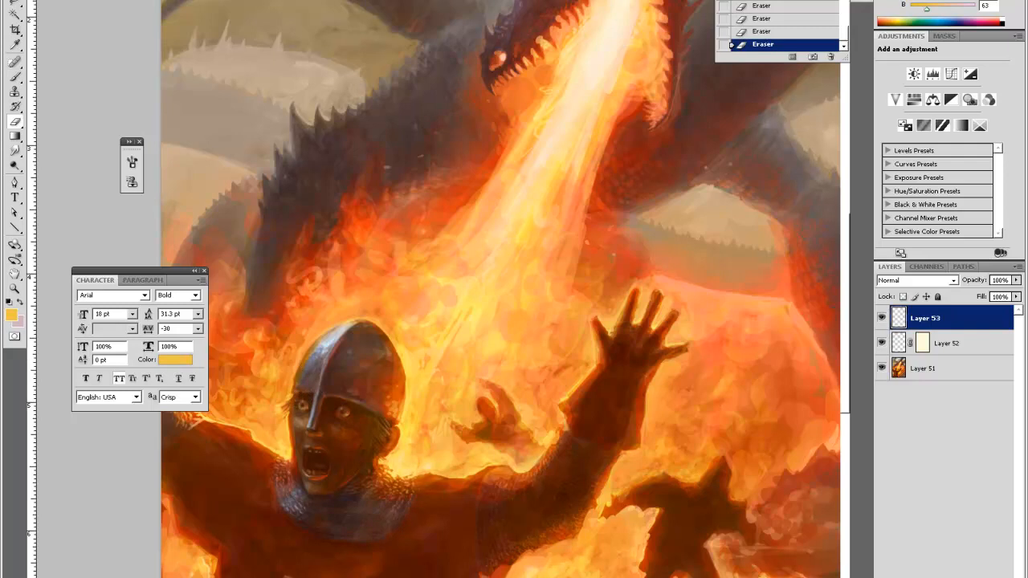
Create a new layer above Layer 53, dab sampled bright yellow by the eye nearer the ear, and soften it with the Eraser
key(ctrl+shift+alt+n)
key(b)
alt+click(404, 427)
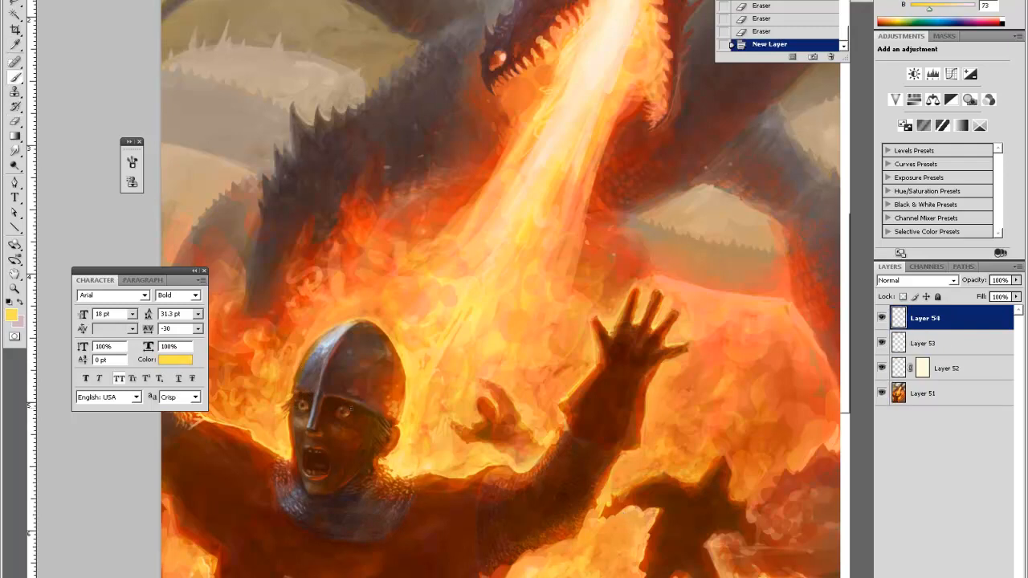
click(351, 408)
click(352, 409)
click(352, 409)
key(e)
click(362, 410)
click(361, 408)
click(363, 402)
click(365, 395)
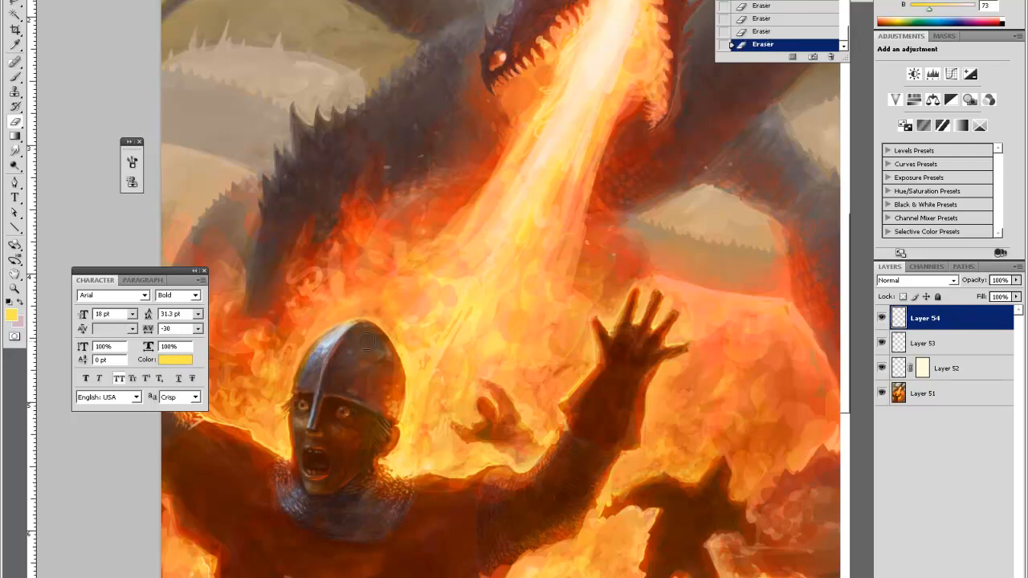
Dab bright yellow highlights down the knight's cheek below the eye nearer the ear, softening each with the Eraser
key(b)
click(356, 425)
click(356, 426)
key(e)
click(357, 427)
click(358, 430)
click(357, 432)
key(b)
click(355, 438)
key(e)
click(358, 439)
click(362, 439)
click(365, 440)
click(365, 440)
Add a bright yellow highlight at the tip of the knight's nose and erase its excess upward along the nose
key(b)
click(317, 435)
key(e)
click(320, 432)
click(322, 426)
click(325, 419)
click(326, 416)
Dab yellow highlights beside the corner of the knight's mouth and fade them toward the jaw with the Eraser
key(b)
click(328, 472)
key(e)
click(331, 463)
key(b)
click(331, 470)
click(336, 472)
key(e)
click(343, 474)
click(348, 474)
click(354, 472)
click(360, 467)
click(352, 485)
Paint highlights along the jaw below the ear with yellow and a sampled local colour, erasing the excess between strokes
key(b)
click(371, 467)
click(371, 466)
alt+click(371, 463)
click(373, 459)
click(373, 454)
key(e)
click(371, 463)
click(371, 464)
click(371, 465)
click(371, 464)
key(b)
click(371, 464)
click(371, 463)
click(372, 461)
Sample warm flame colours at the outer edge of the knight's face, ending with an ochre yellow
key(alt)
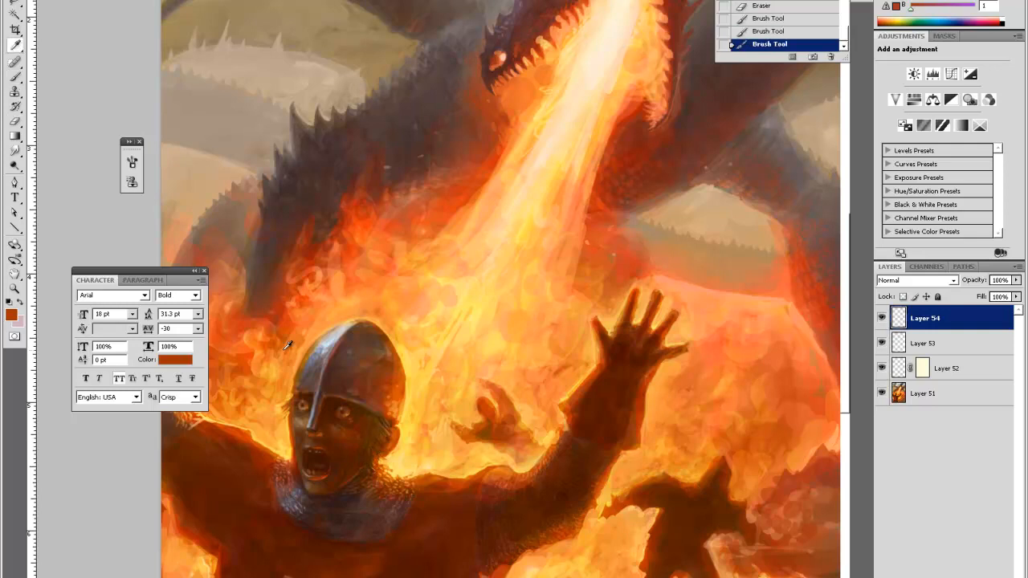
alt+click(285, 406)
alt+click(295, 419)
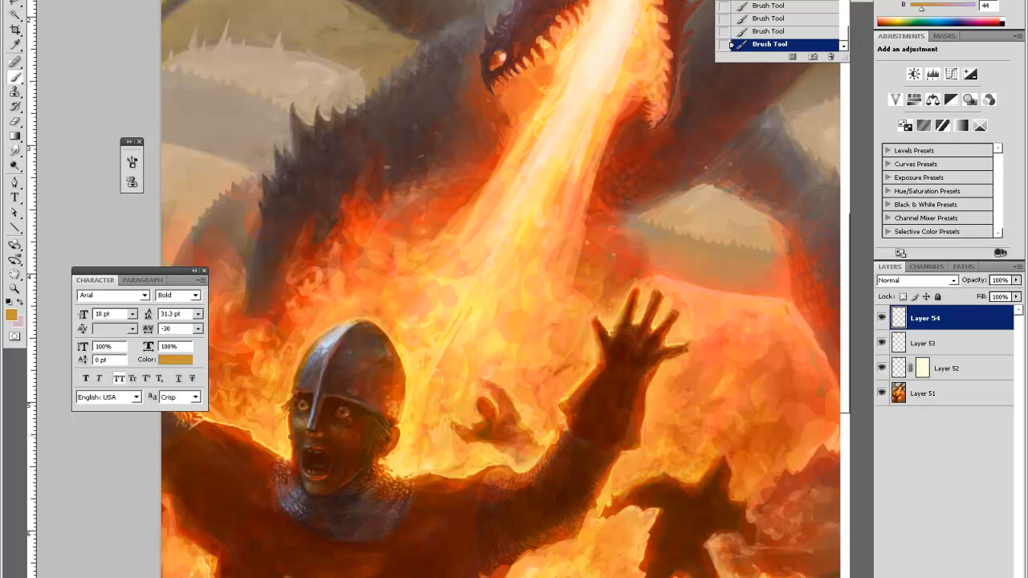
Touch up the edge of the knight's face and hair against the flames with sampled orange, amber and dark grey tones
alt+click(290, 403)
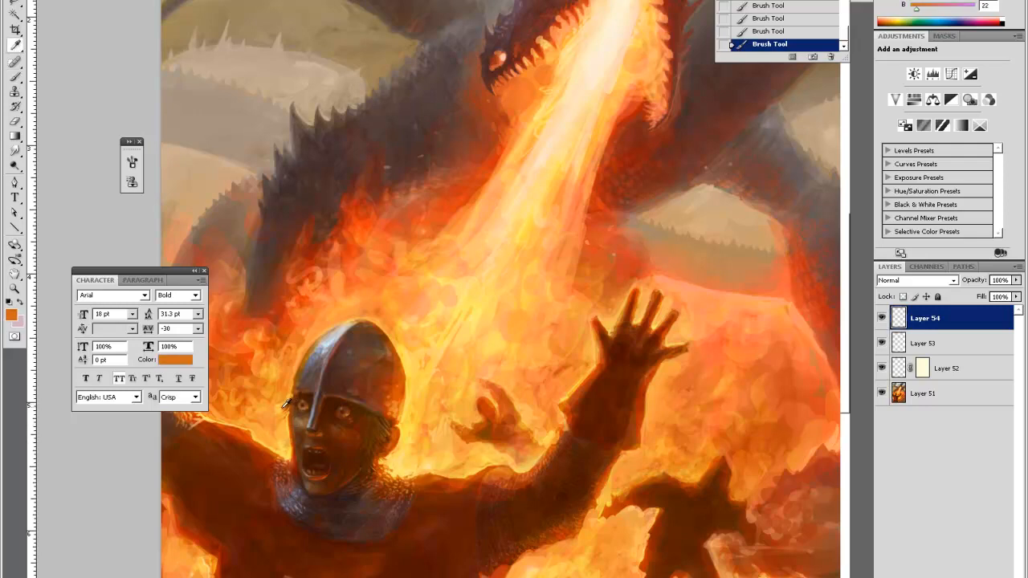
alt+click(288, 449)
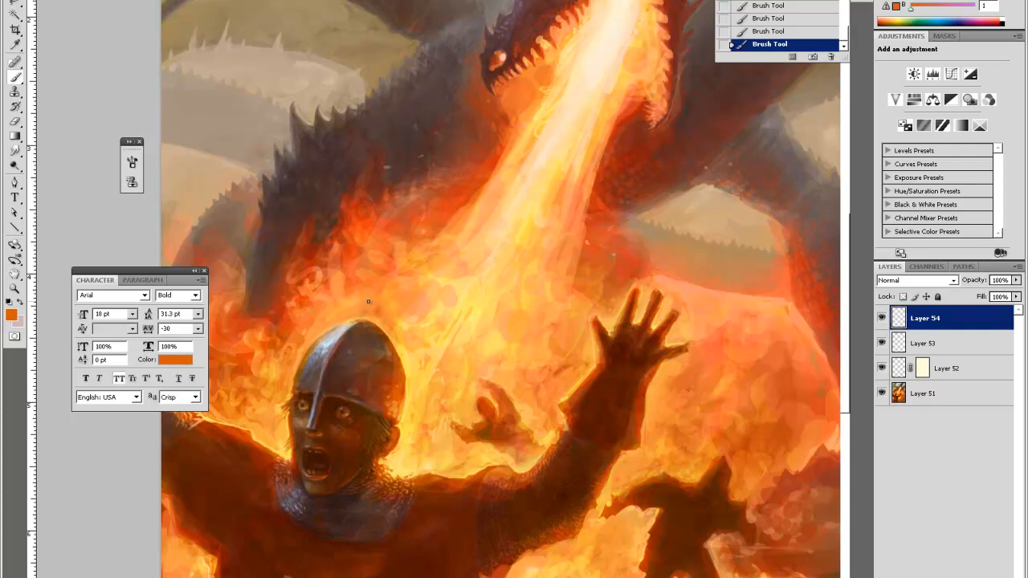
alt+click(289, 432)
alt+click(290, 420)
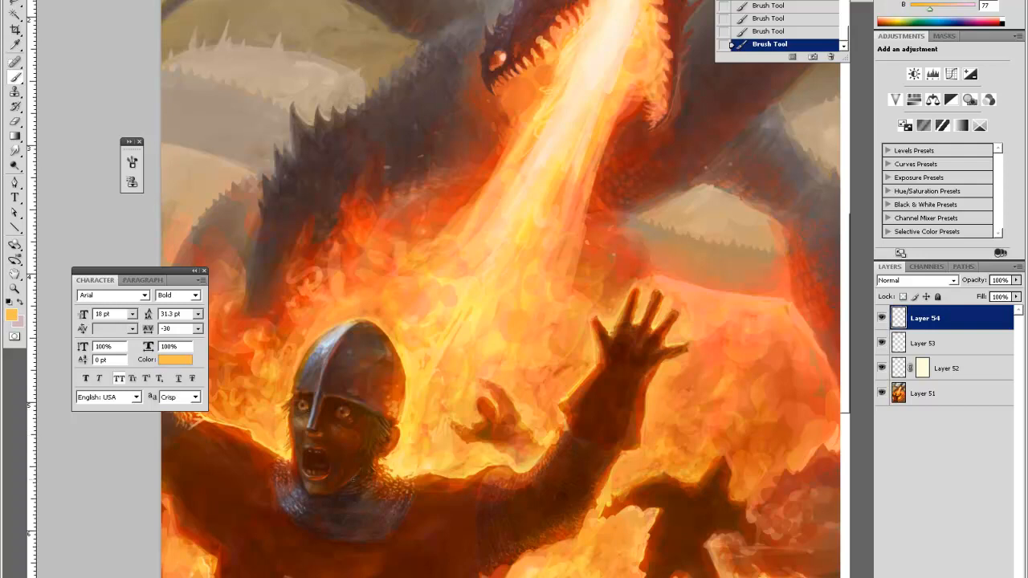
key(alt)
alt+click(305, 480)
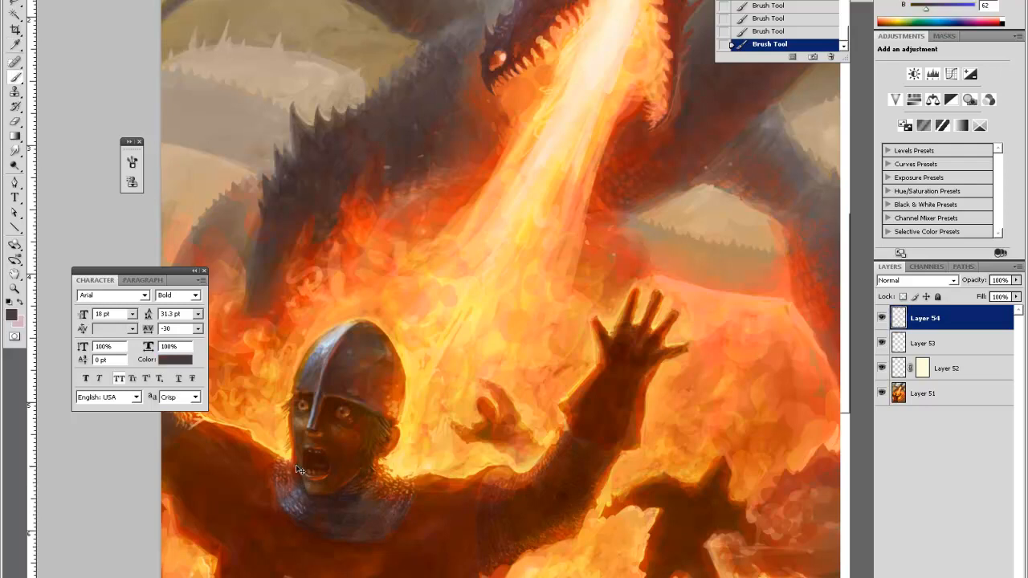
Touch up the knight's open mouth with a brown sampled from inside it and the pale pink background colour
key(ctrl+minus)
key(ctrl+minus)
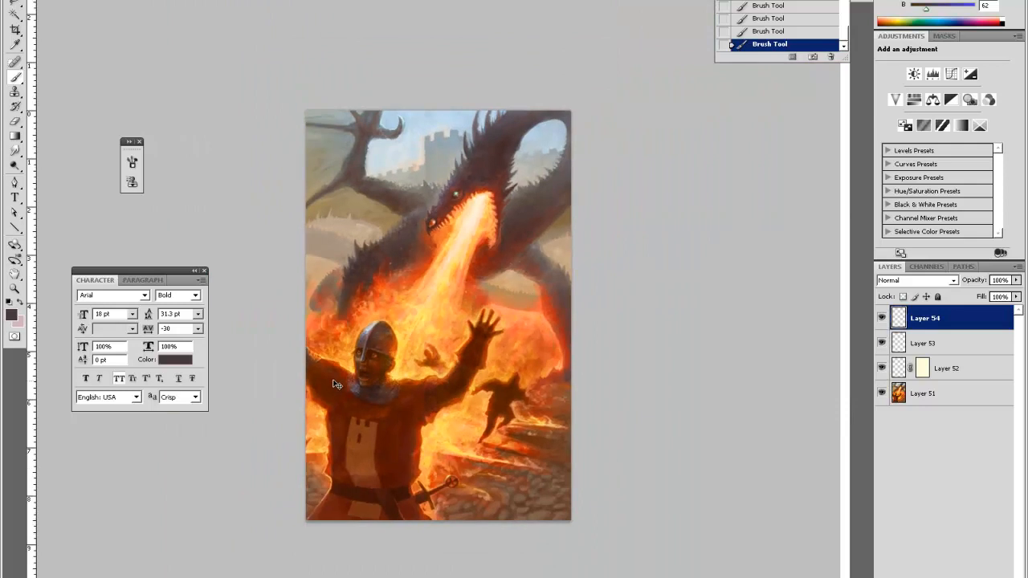
key(z)
click(440, 317)
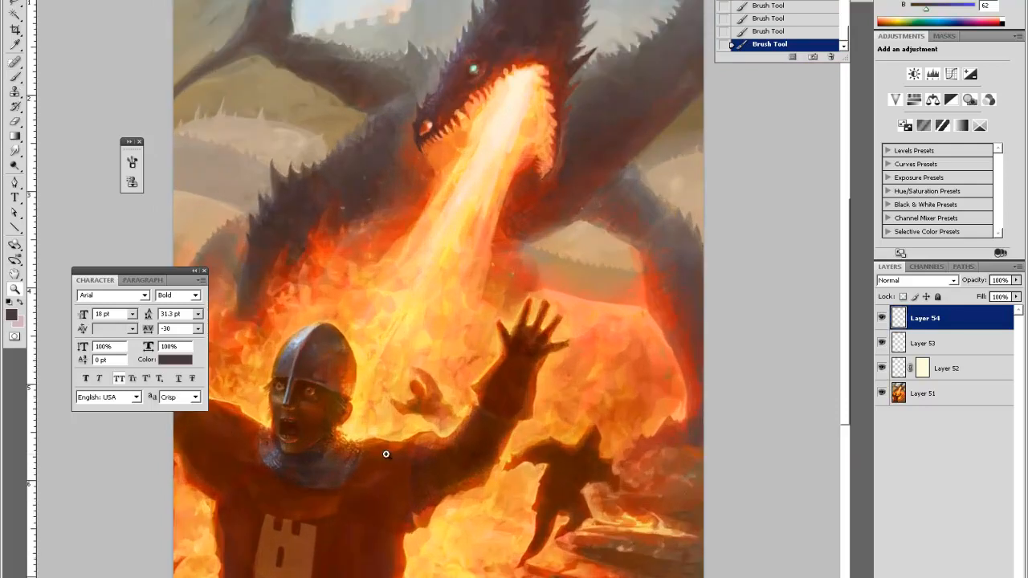
click(289, 443)
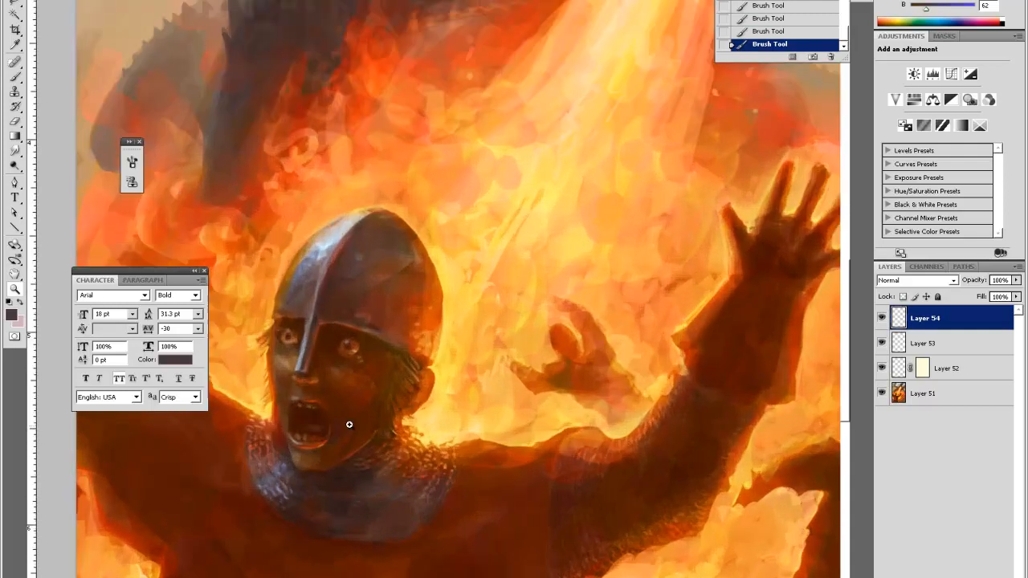
key(i)
click(304, 406)
key(b)
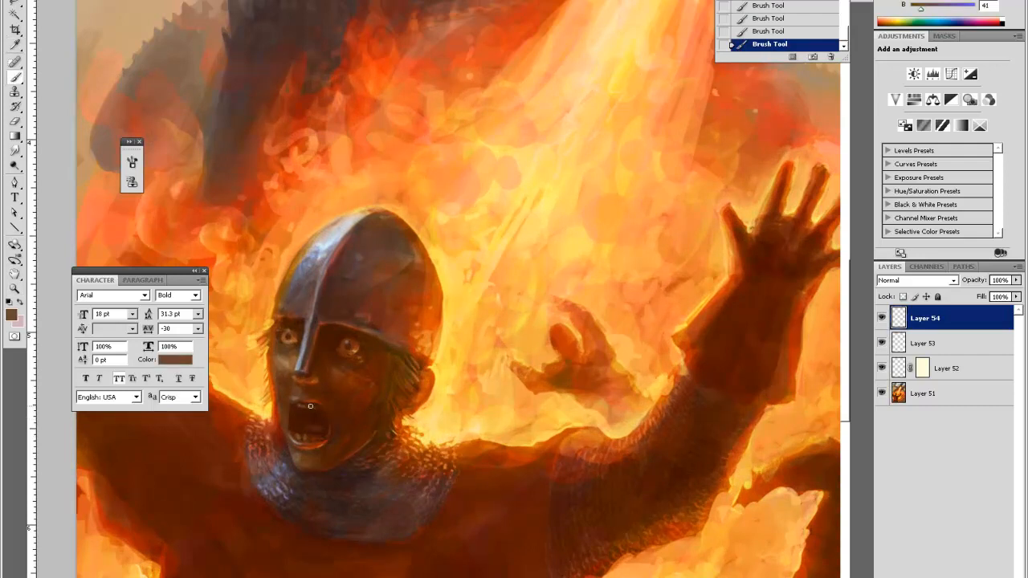
key(x)
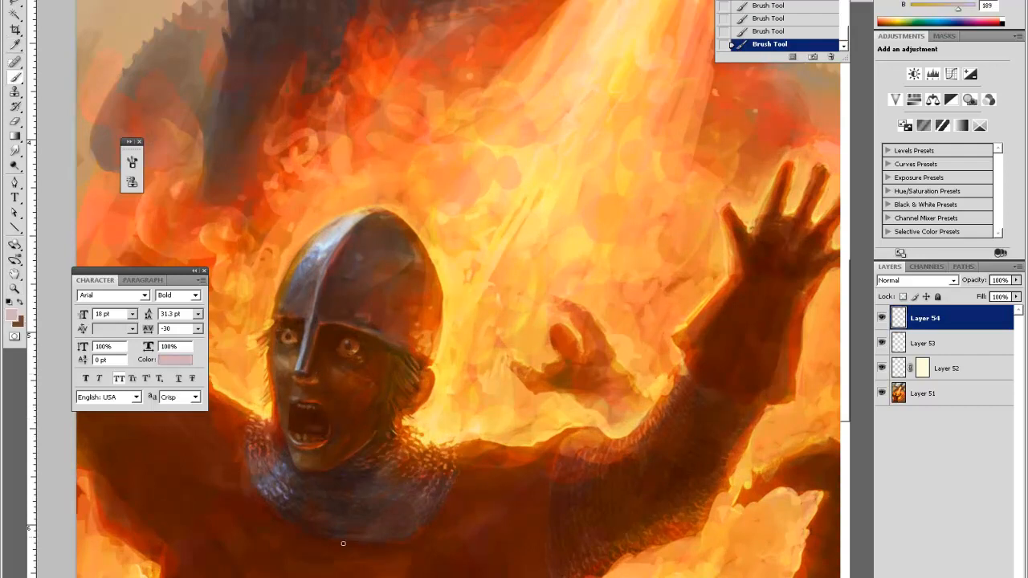
Examine the whole painting, from the knight and the fleeing figure up to the dragon's head and the castle
key(ctrl+minus)
key(ctrl+minus)
key(ctrl+minus)
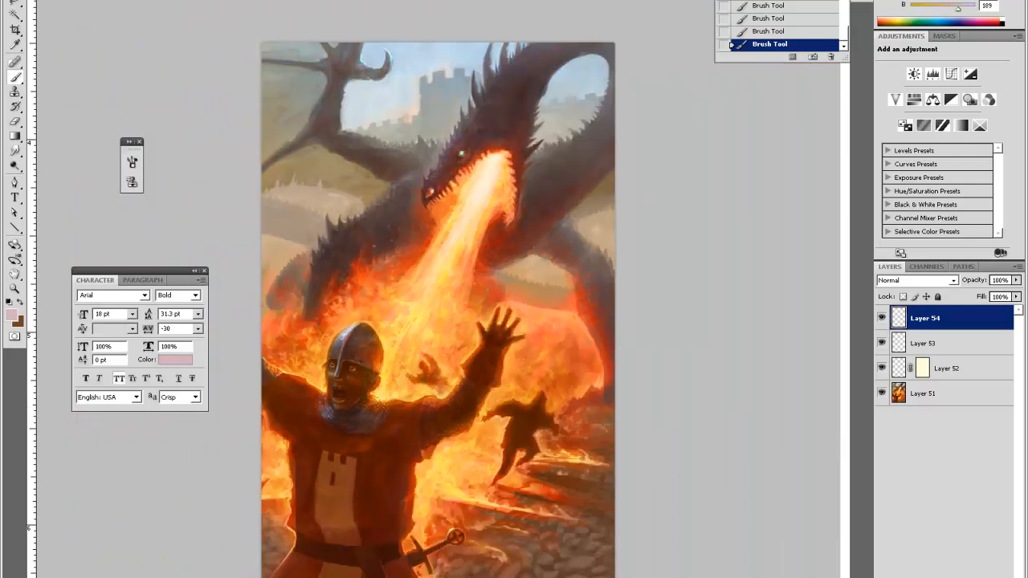
key(z)
click(587, 408)
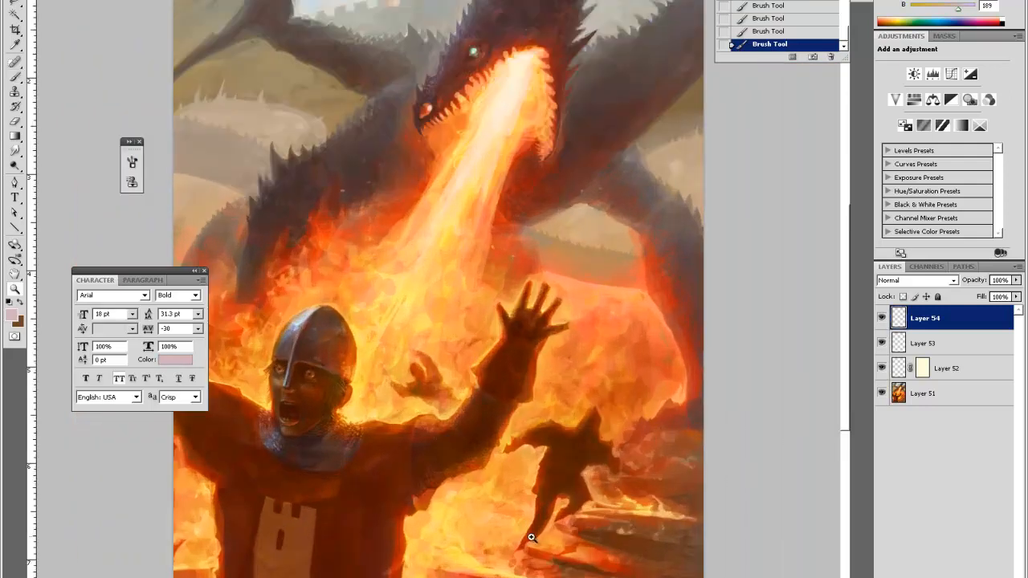
scroll(532, 545, up, 1)
scroll(532, 544, down, 1)
scroll(532, 544, down, 4)
scroll(530, 554, up, 12)
scroll(530, 561, up, 6)
scroll(530, 561, down, 3)
scroll(788, 507, up, 1)
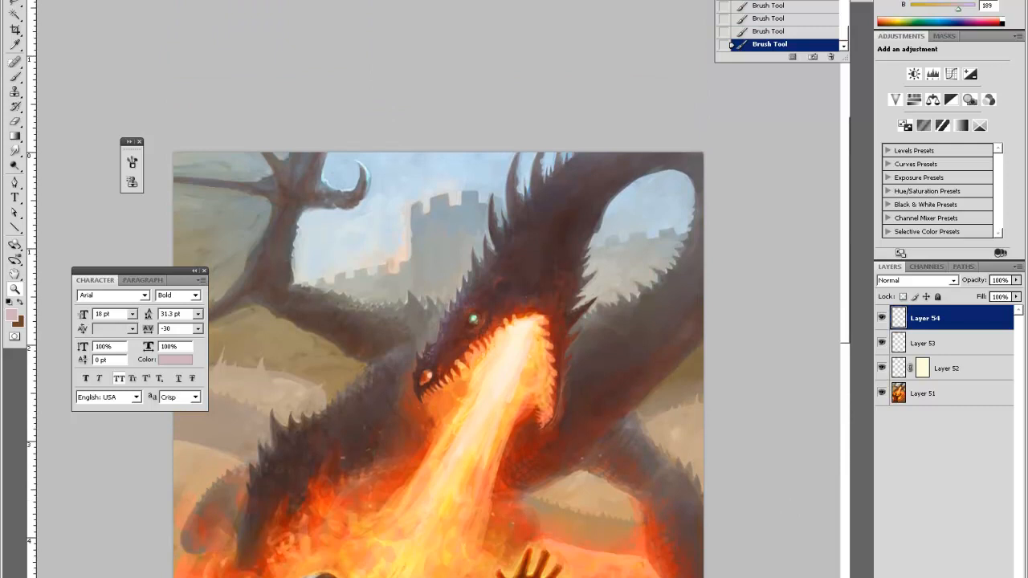
Add a new layer and set up a 40 px hard round brush in the dragon's dark brown neck colour
key(ctrl+shift+alt+n)
key(ctrl+minus)
key(ctrl+minus)
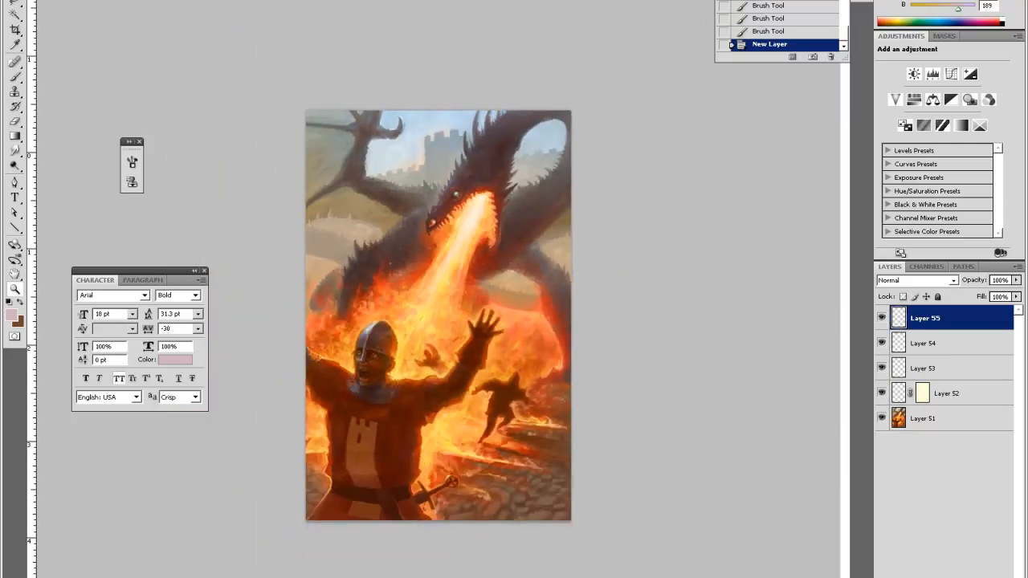
click(523, 166)
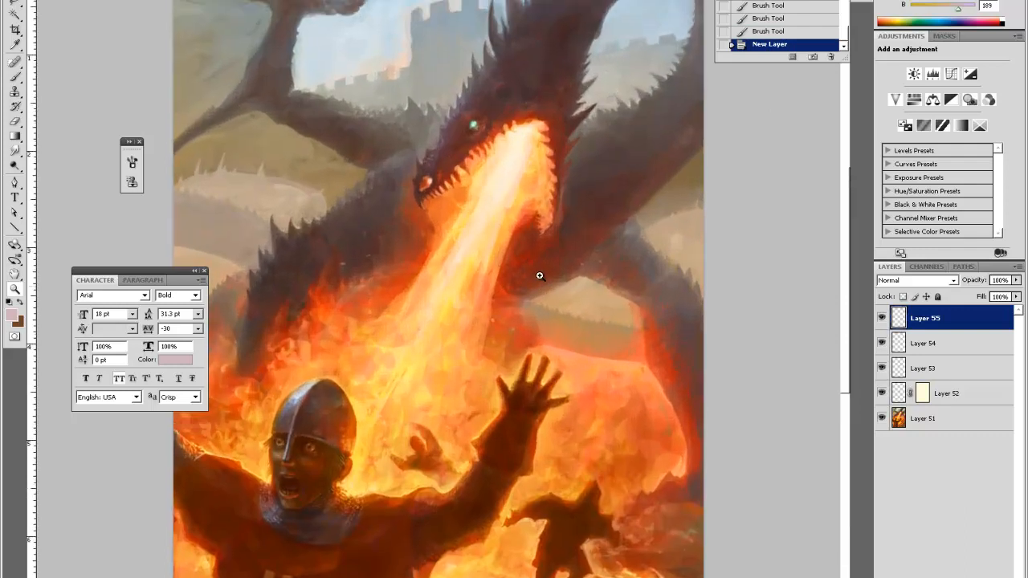
scroll(539, 276, up, 3)
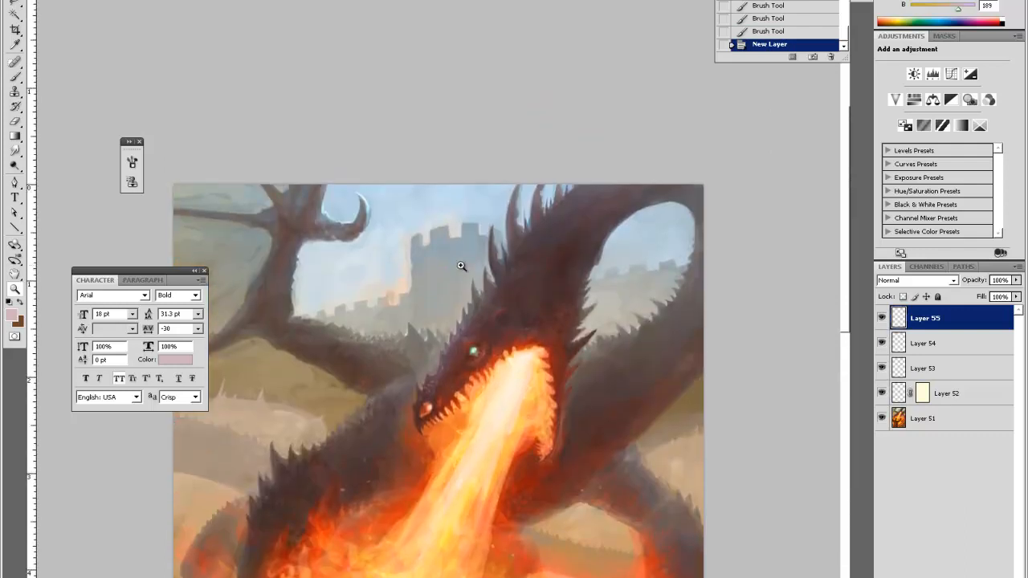
key(i)
click(511, 319)
key(b)
right_click(507, 320)
click(513, 327)
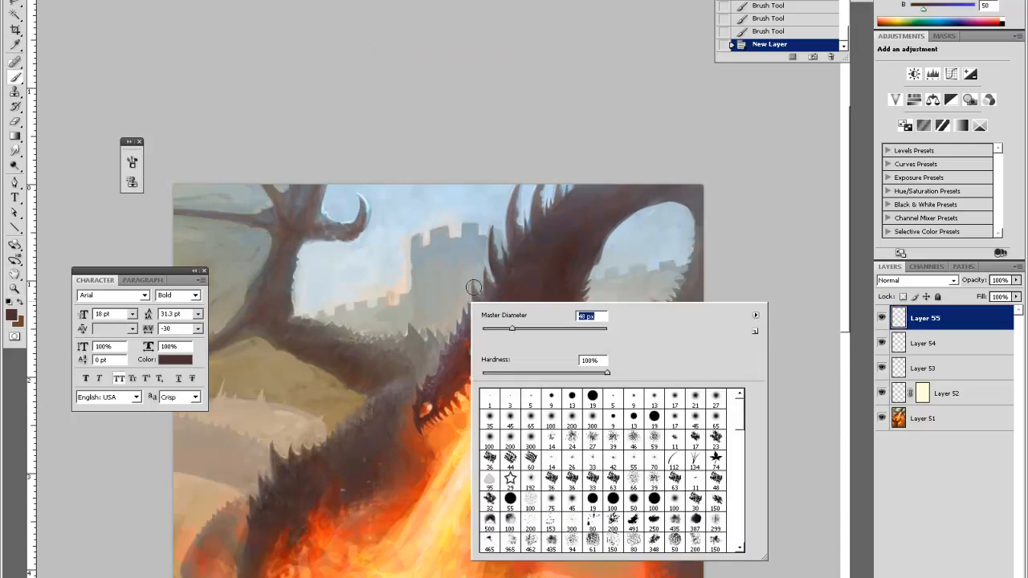
click(660, 143)
mouse_move(481, 320)
mouse_down()
mouse_move(478, 288)
mouse_move(521, 219)
mouse_up()
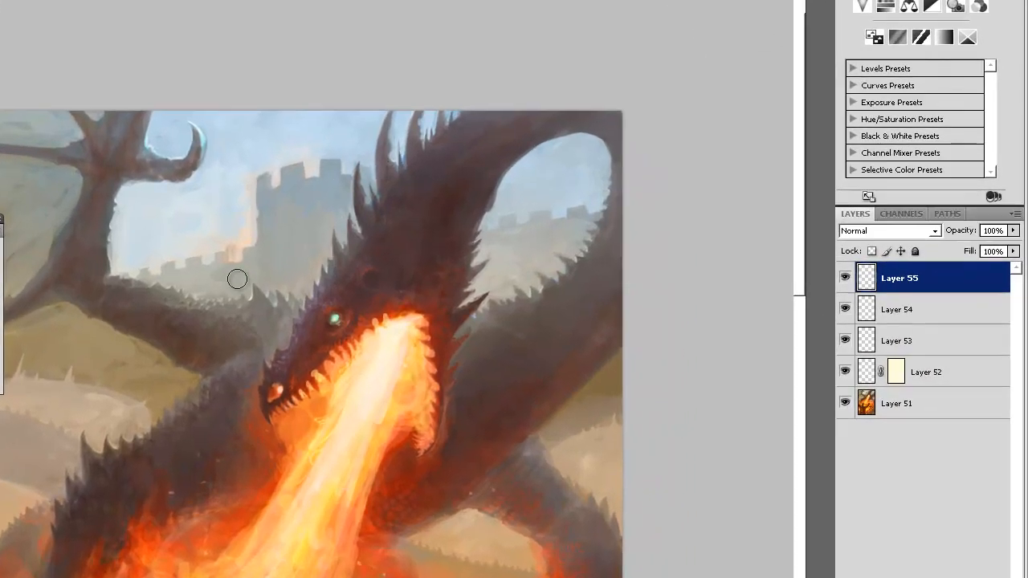
mouse_move(262, 283)
mouse_down()
mouse_move(325, 305)
mouse_move(377, 283)
mouse_move(284, 201)
mouse_move(339, 271)
mouse_up()
key(ctrl+z)
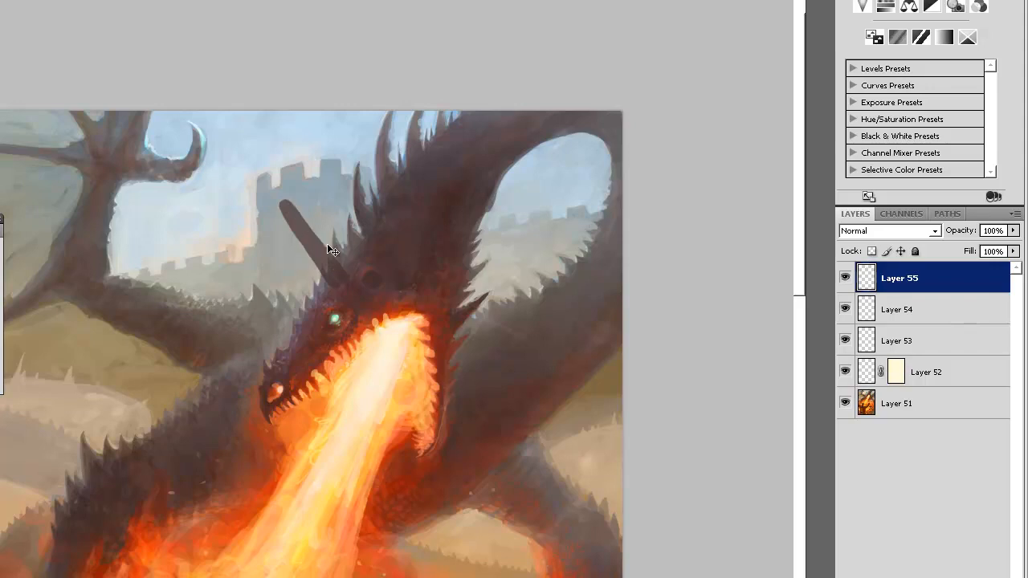
key(ctrl+z)
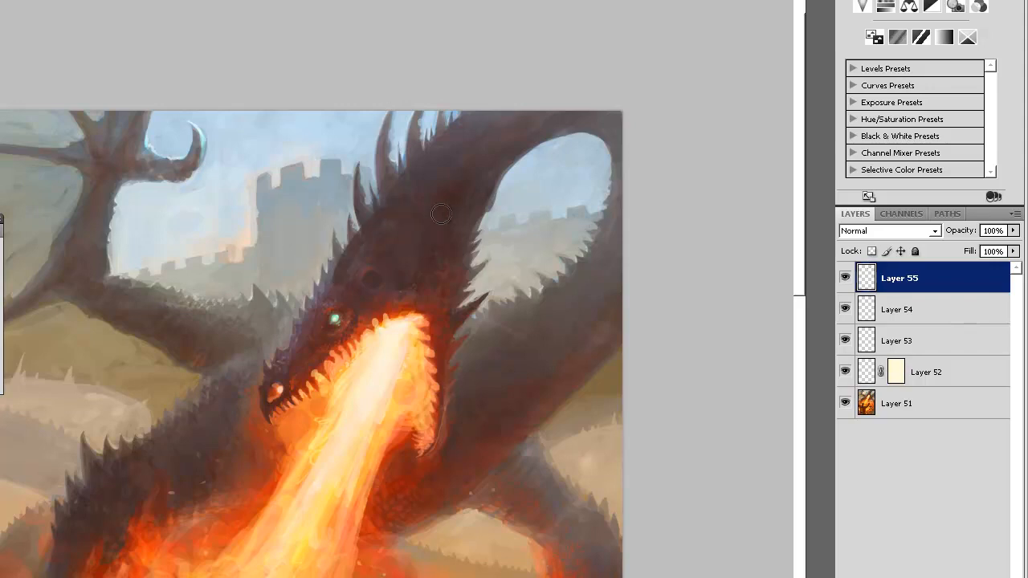
key(ctrl+z)
mouse_move(345, 124)
mouse_down()
mouse_move(352, 196)
mouse_move(333, 243)
mouse_up()
key(ctrl+z)
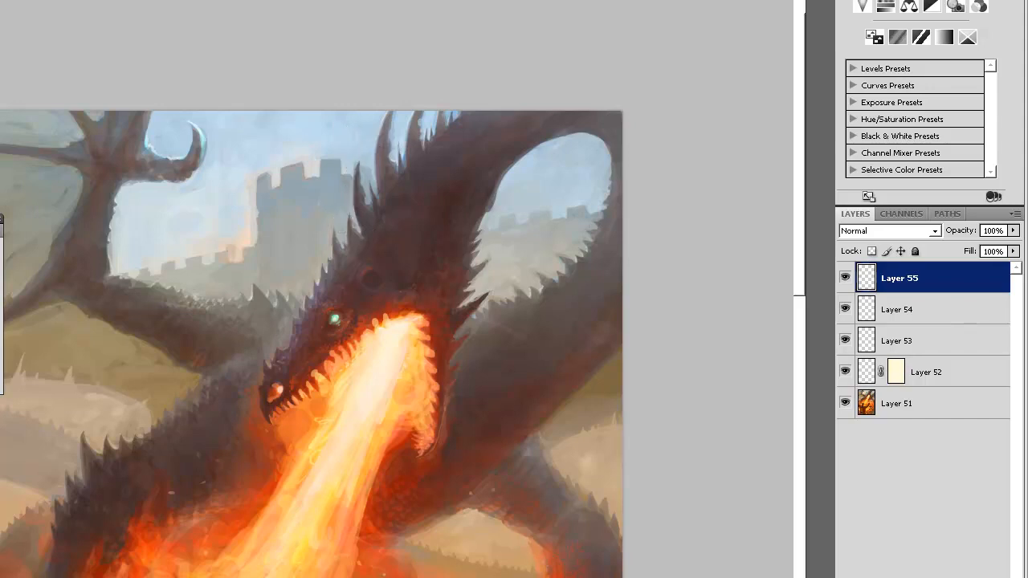
Repaint the long spikes behind the dragon's neck as shorter jagged ones, using a smaller brush with sampled sky and neck colours
right_click(361, 210)
mouse_move(364, 213)
mouse_down()
mouse_move(358, 197)
mouse_move(356, 212)
mouse_up()
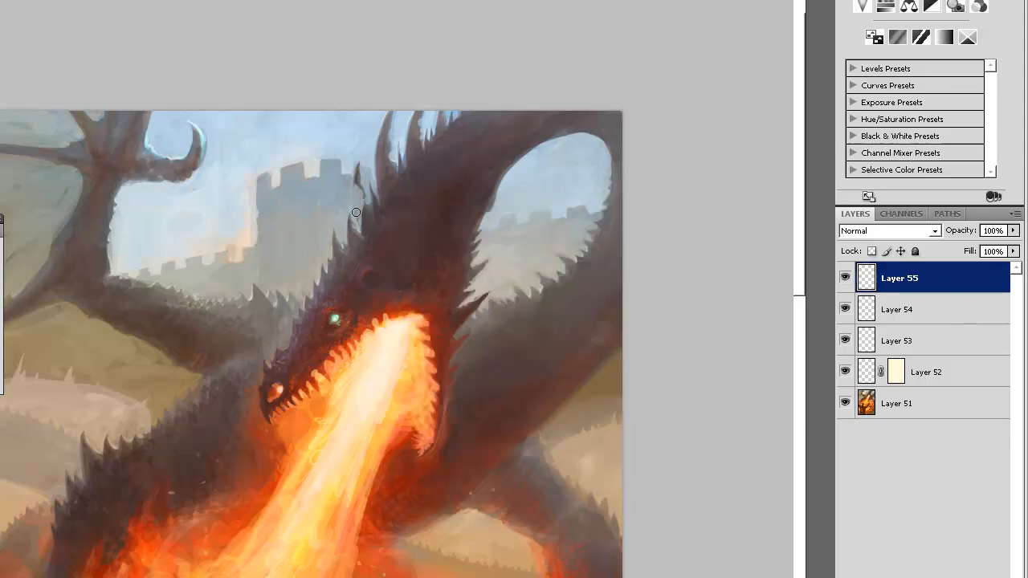
mouse_move(356, 168)
mouse_down()
mouse_move(358, 182)
mouse_move(390, 156)
mouse_move(391, 136)
mouse_move(377, 144)
mouse_move(390, 138)
mouse_move(379, 171)
mouse_move(383, 139)
mouse_move(410, 134)
mouse_move(428, 108)
mouse_up()
alt+click(363, 158)
alt+click(411, 129)
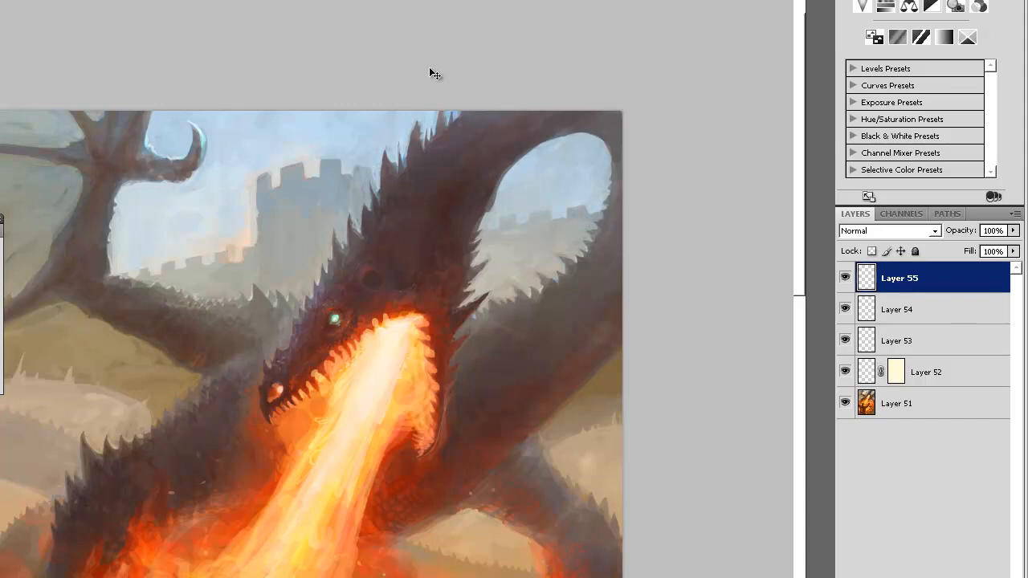
Check the reworked neck spikes in the full composition and add a new layer above them for painting the dragon's head
key(ctrl+minus)
key(ctrl+minus)
key(z)
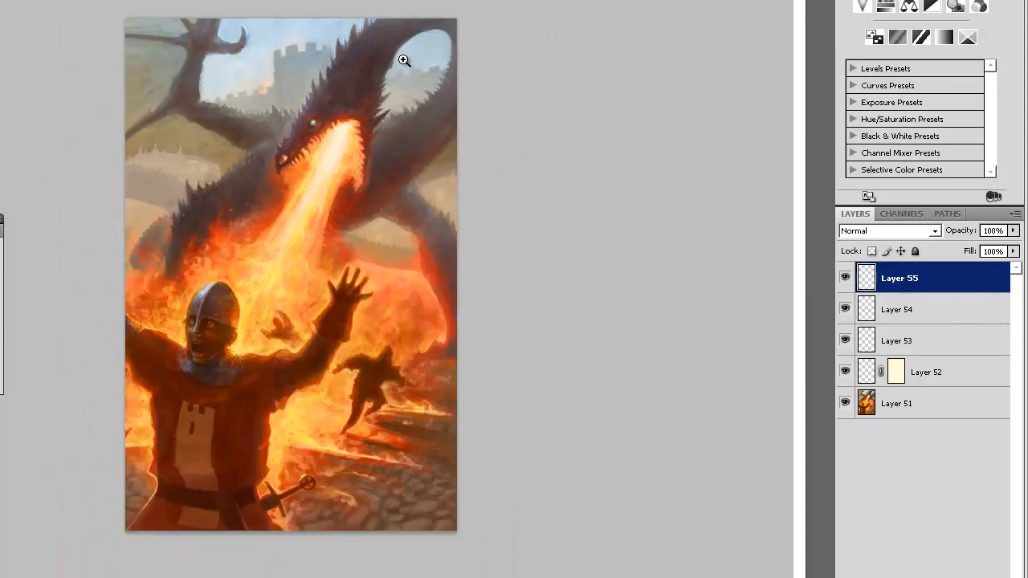
click(430, 70)
click(415, 54)
click(430, 39)
scroll(527, 105, up, 2)
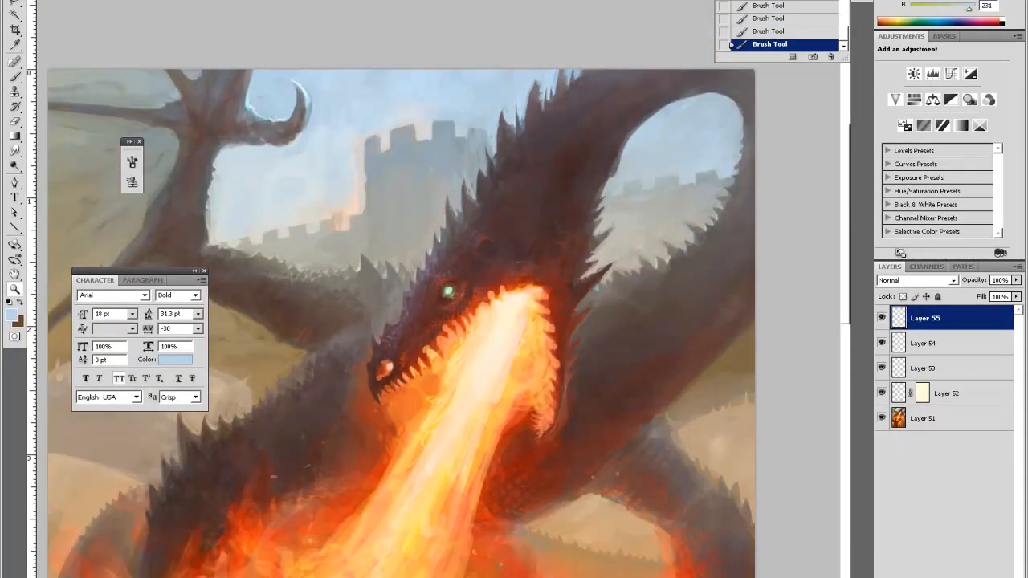
key(ctrl+shift+alt+n)
key(i)
key(b)
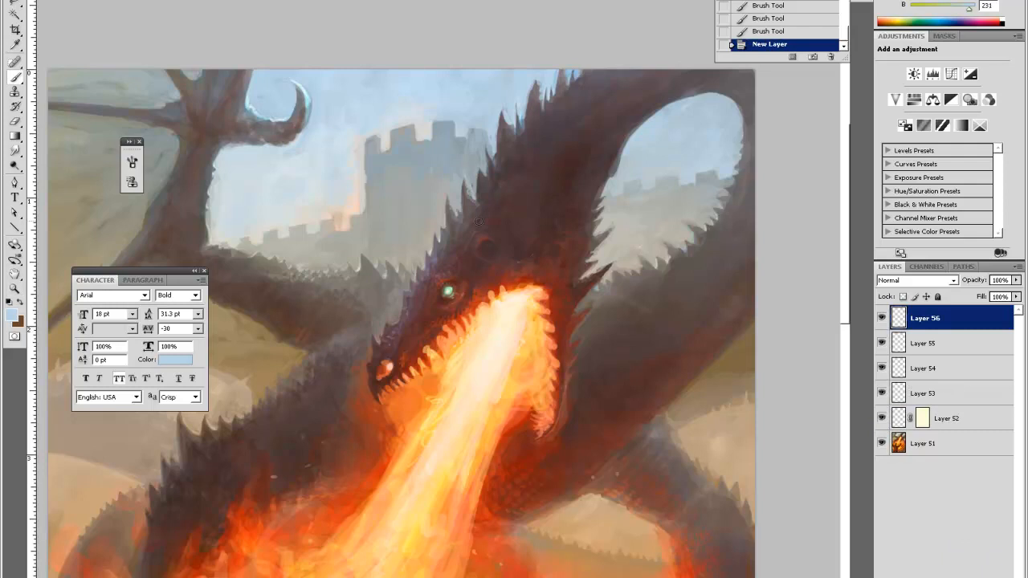
alt+click(445, 298)
mouse_move(468, 96)
mouse_down()
mouse_move(478, 194)
mouse_move(456, 218)
mouse_up()
key(ctrl+alt+z)
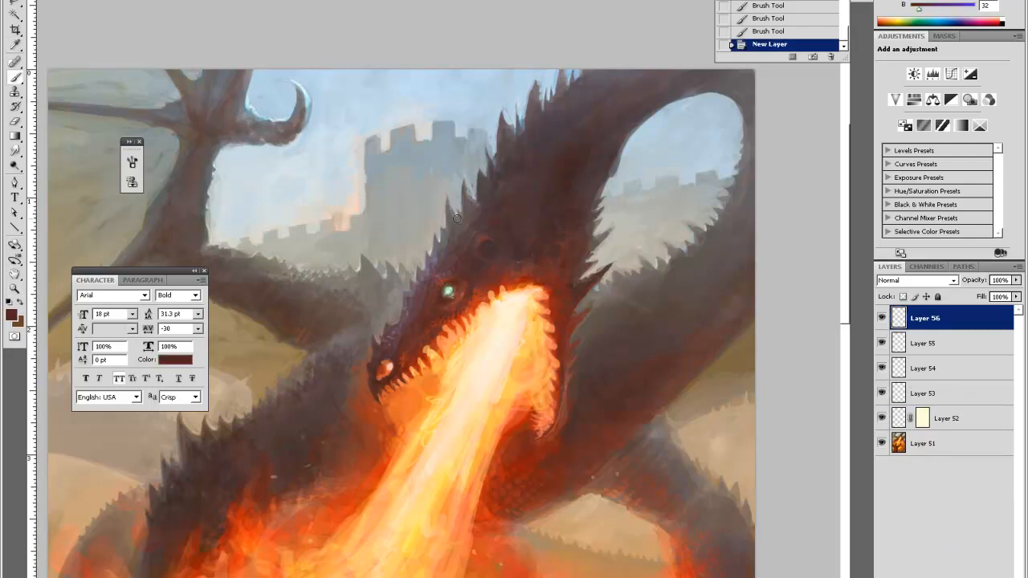
Paint a thin dark brown horn line rising from the back of the dragon's head in a colour sampled near the brow
alt+click(487, 244)
drag(494, 78, 501, 170)
drag(478, 86, 427, 244)
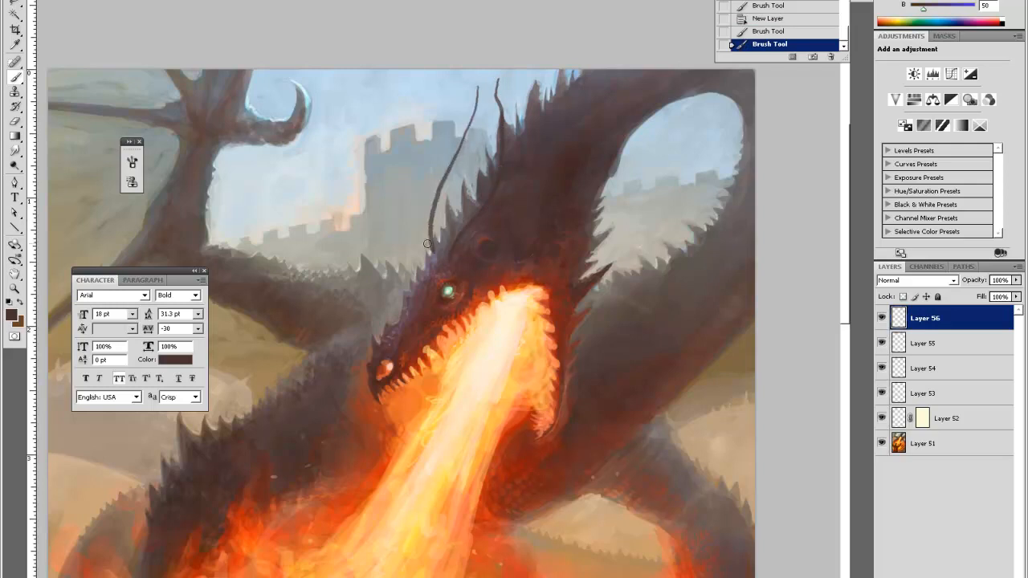
key(ctrl+alt+z)
key(ctrl+alt+z)
drag(477, 110, 423, 246)
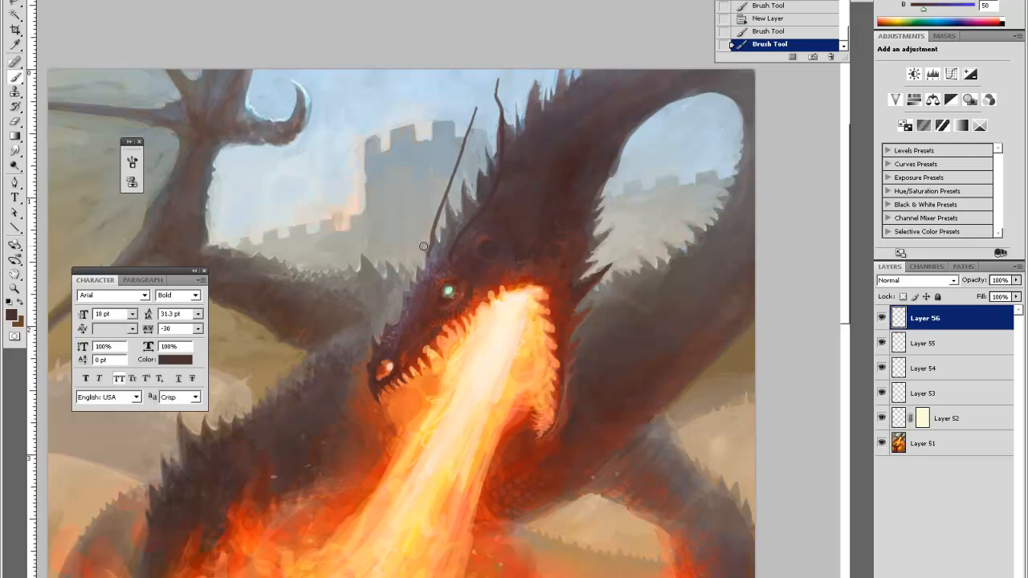
key(ctrl+minus)
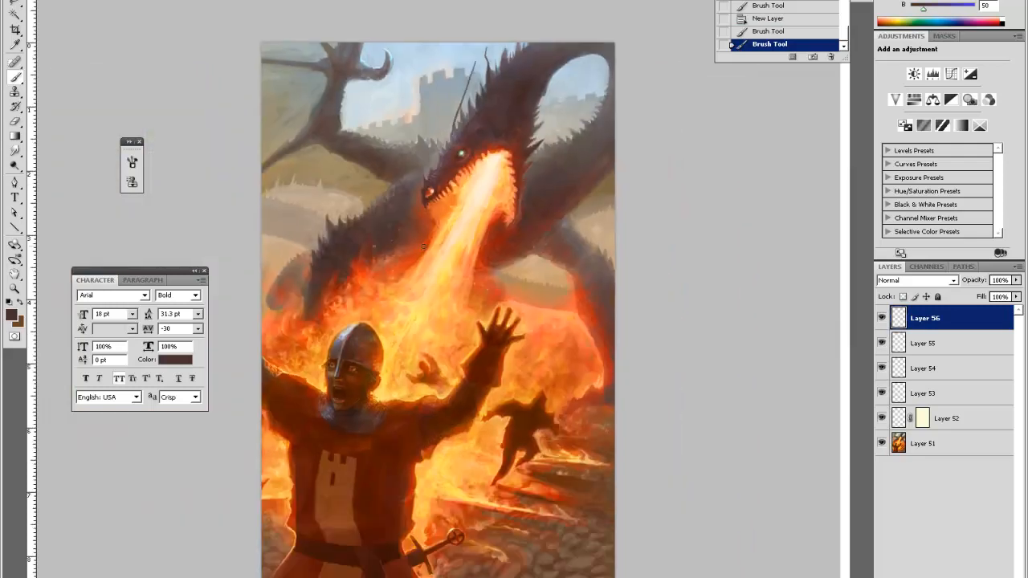
click(783, 32)
Thicken the line into a solid, curved horn with a pointed tip, refining its edges with sampled sky and dark tones
key(ctrl+space)
ctrl+click(516, 102)
ctrl+click(511, 106)
drag(514, 107, 481, 257)
drag(478, 77, 492, 144)
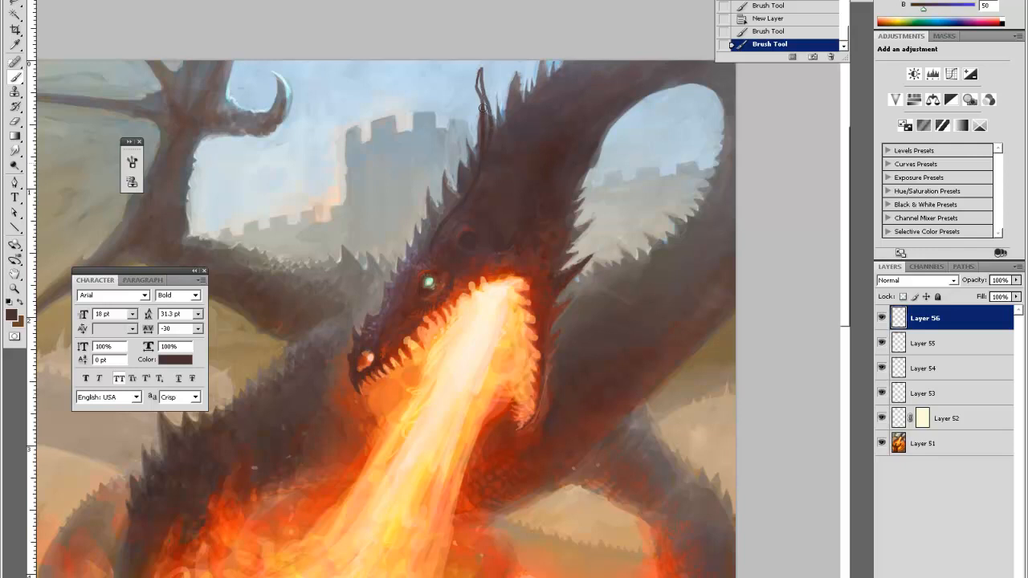
mouse_move(485, 104)
mouse_down()
mouse_move(483, 87)
mouse_move(493, 112)
mouse_up()
alt+click(487, 73)
alt+click(486, 146)
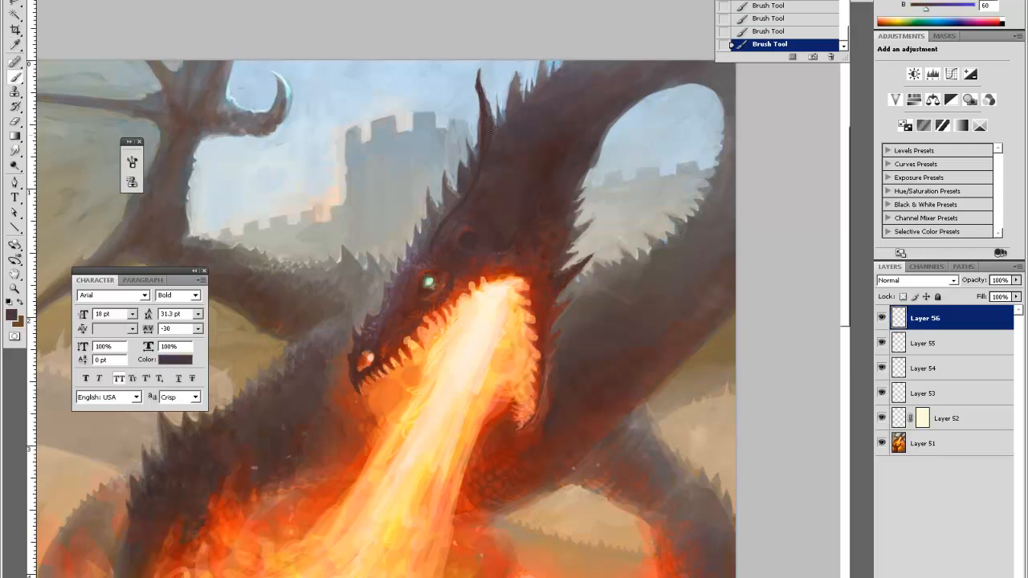
Blend the ridge running from the horn's base to the dragon's brow using sampled spike and background colours
alt+click(448, 215)
alt+click(427, 237)
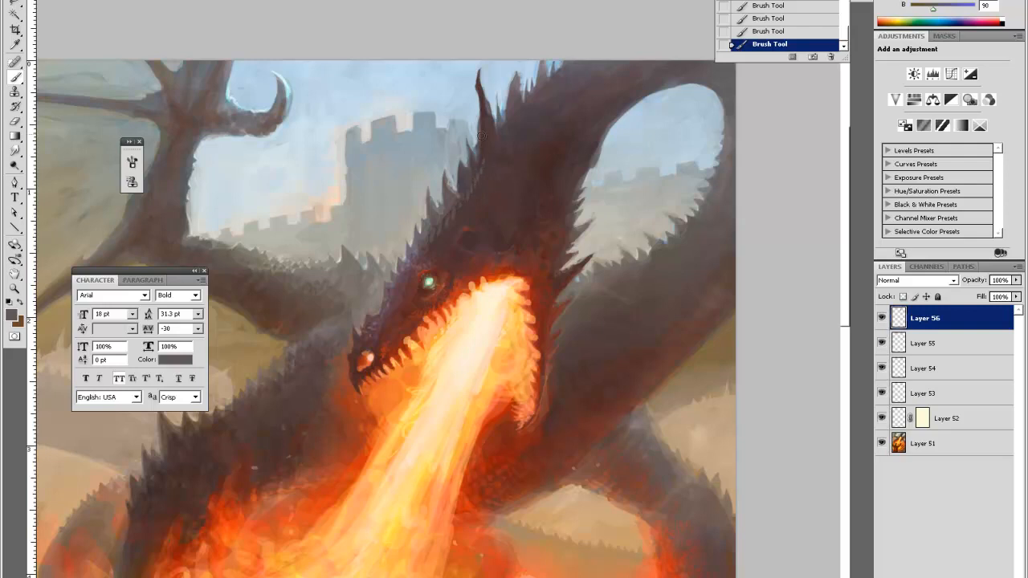
drag(479, 167, 468, 195)
Paint a second long, pointed horn in front of the first with sampled dark brown and thin its tip with sky blue
alt+click(496, 123)
drag(446, 84, 448, 163)
drag(446, 94, 453, 187)
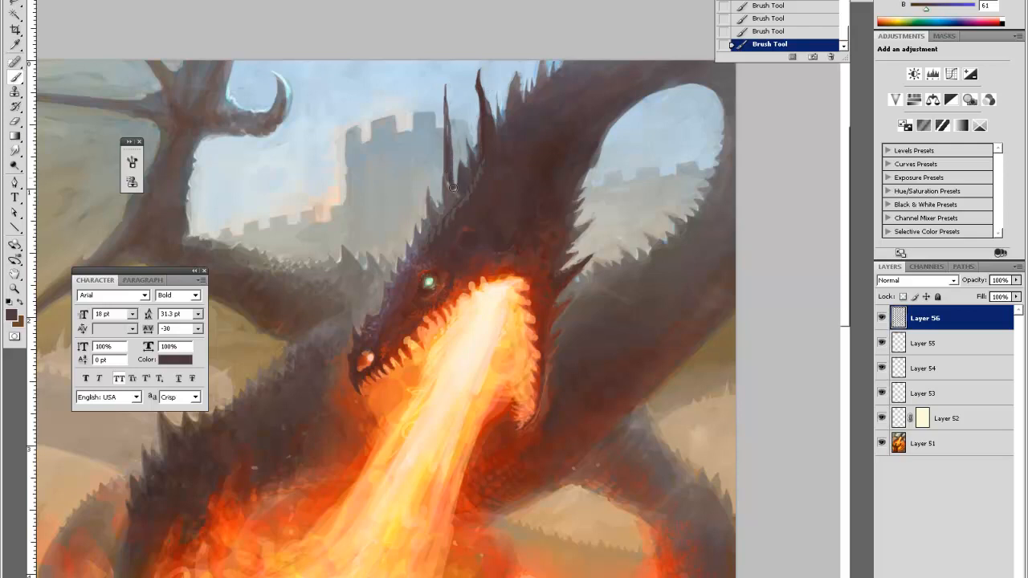
alt+click(460, 95)
drag(446, 81, 443, 110)
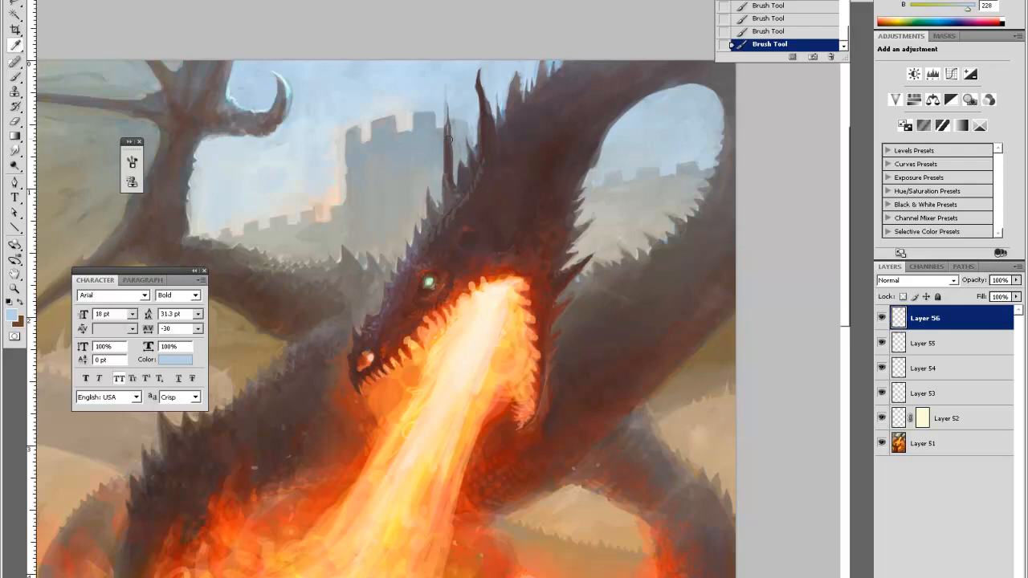
Erase along the upper edges of the dragon's front horn to slim its shaft and sharpen its tip
alt+click(448, 120)
key(e)
right_click(447, 105)
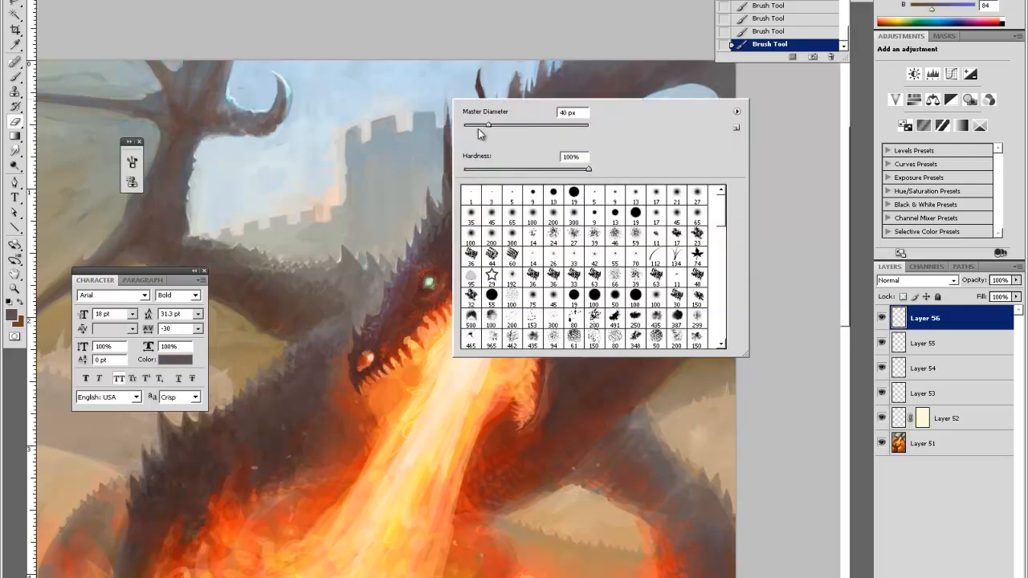
drag(449, 102, 448, 133)
mouse_move(448, 133)
mouse_down()
mouse_move(440, 159)
mouse_move(446, 122)
mouse_move(442, 120)
mouse_up()
drag(442, 120, 440, 131)
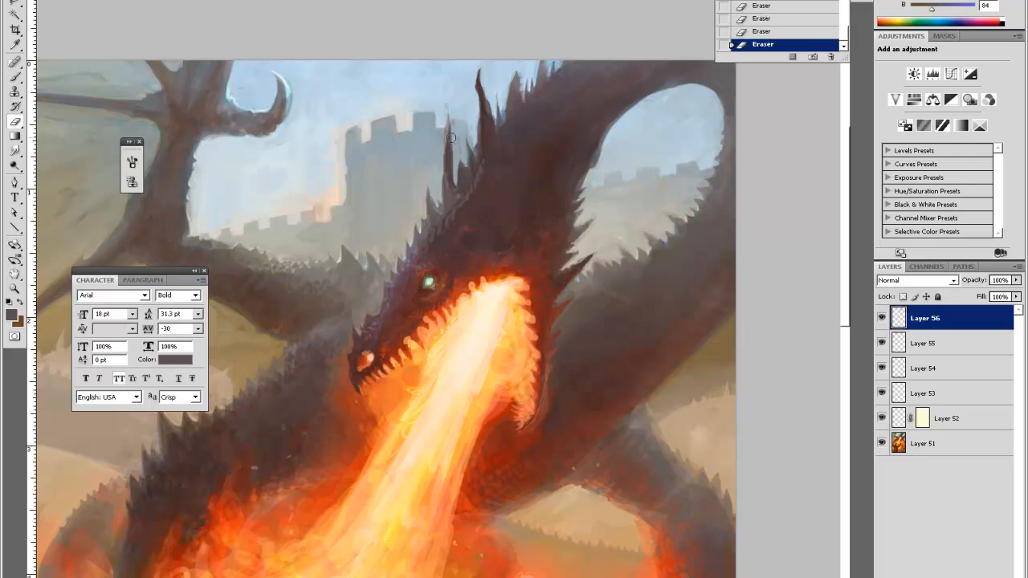
key(ctrl+minus)
key(ctrl+minus)
key(ctrl+minus)
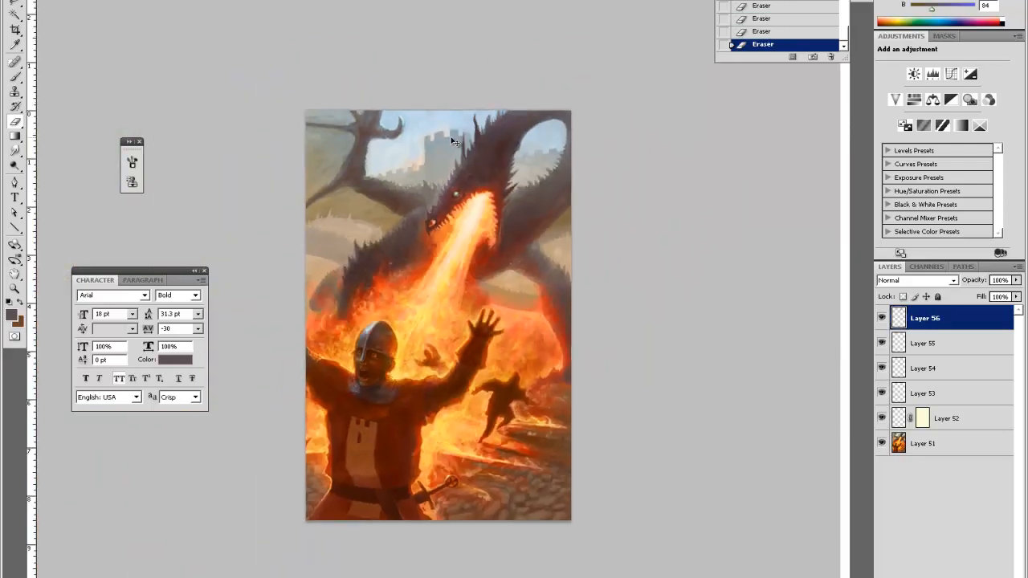
Repaint the front horn in a lighter, greyer purple sampled from the horn base and nearby spikes
key(z)
key(ctrl+plus)
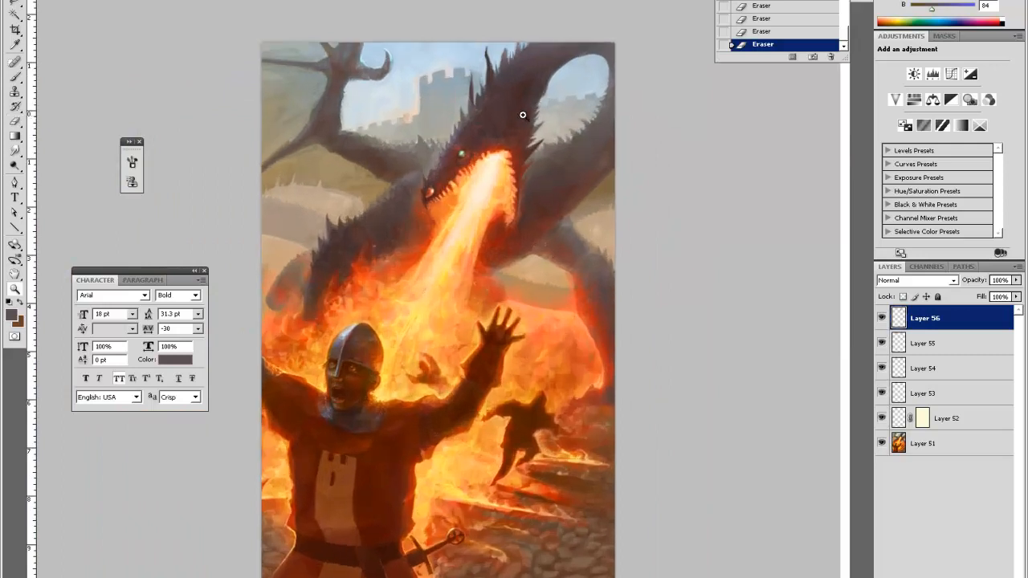
click(528, 109)
scroll(549, 107, up, 5)
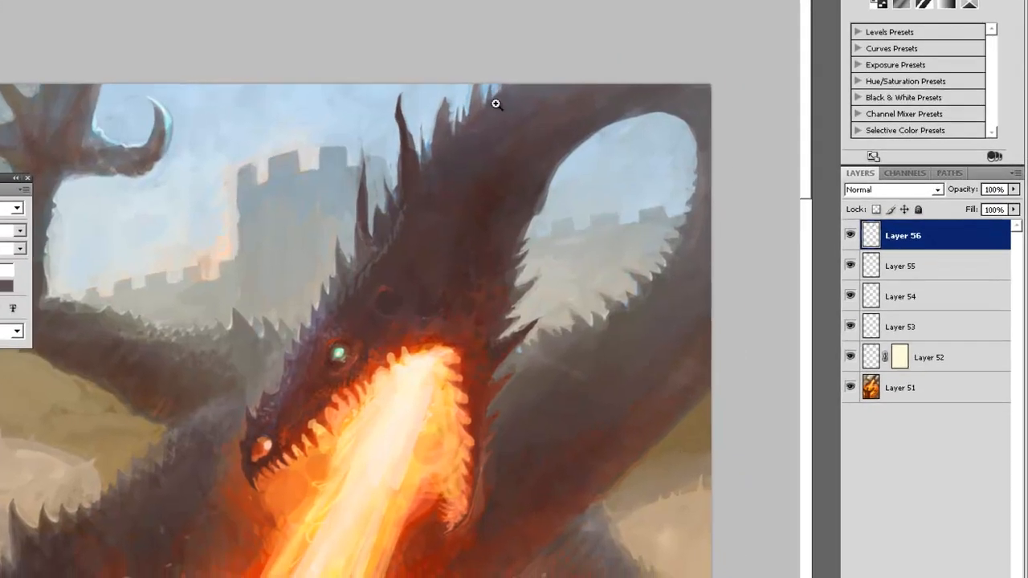
click(559, 178)
click(442, 41)
key(i)
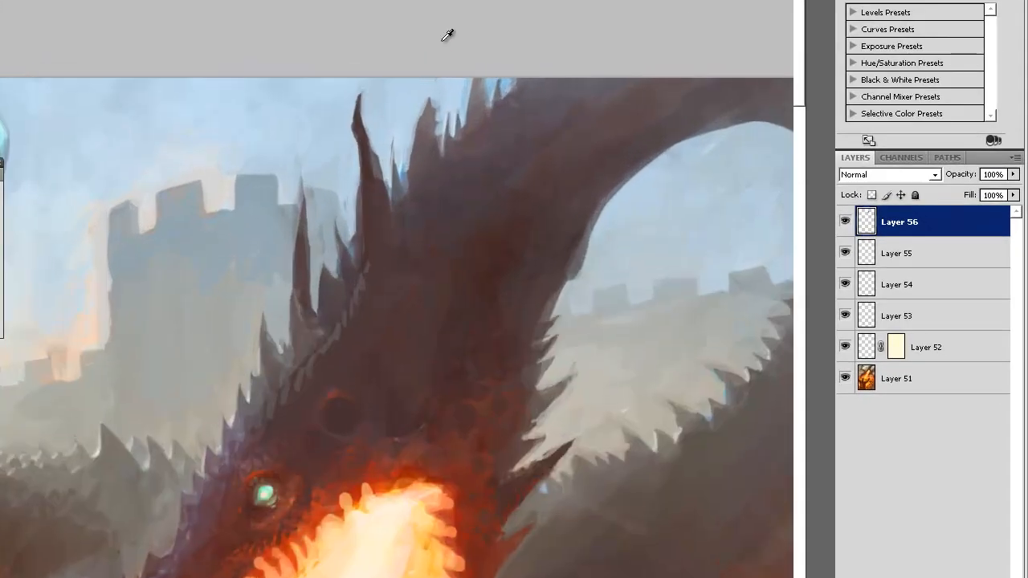
alt+click(309, 367)
alt+click(350, 283)
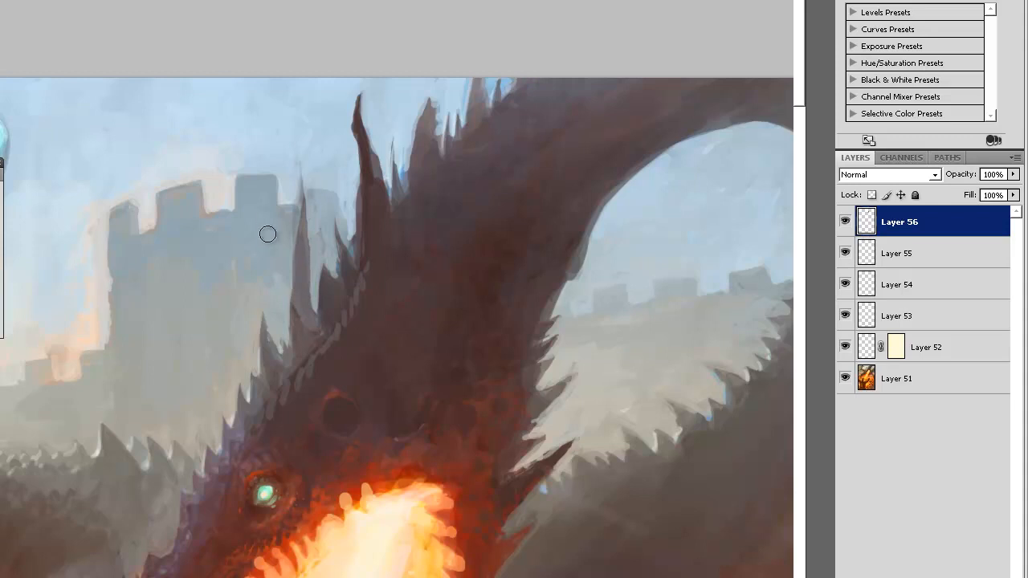
right_click(310, 261)
drag(340, 299, 336, 299)
click(287, 284)
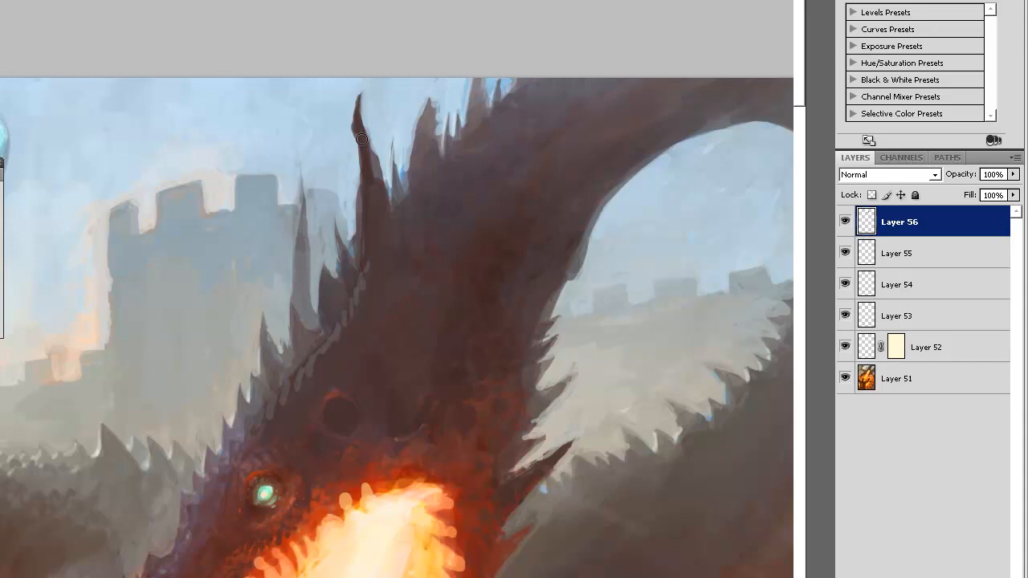
Paint small pale scale marks with a fine brush along the ridge from the horn bases to the brow
right_click(265, 366)
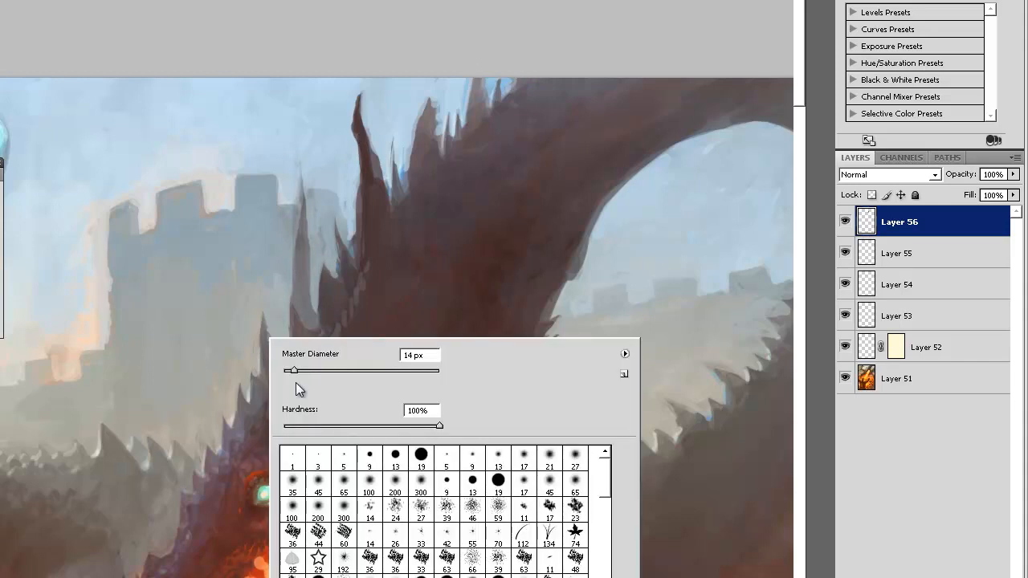
click(261, 408)
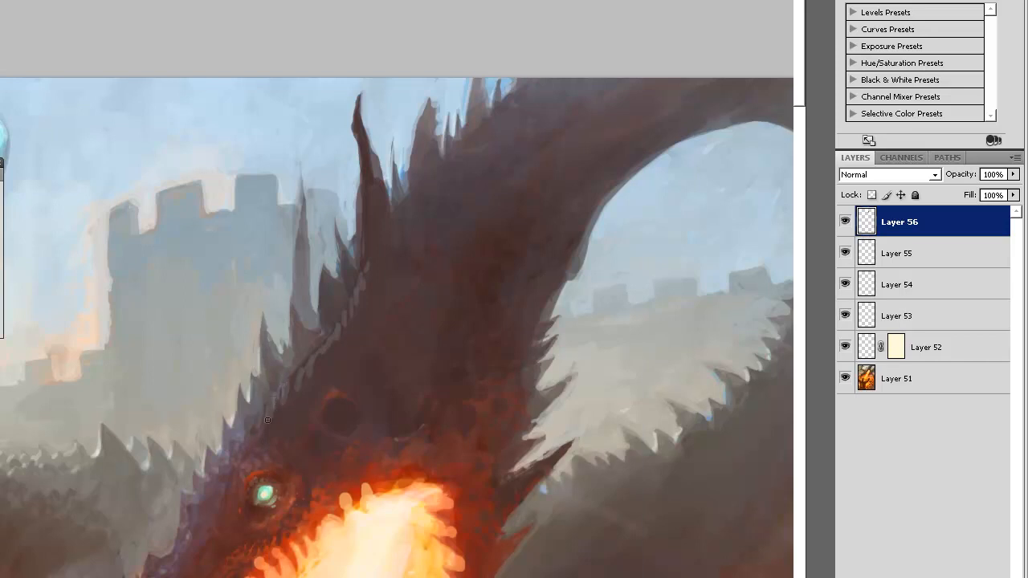
drag(278, 408, 271, 419)
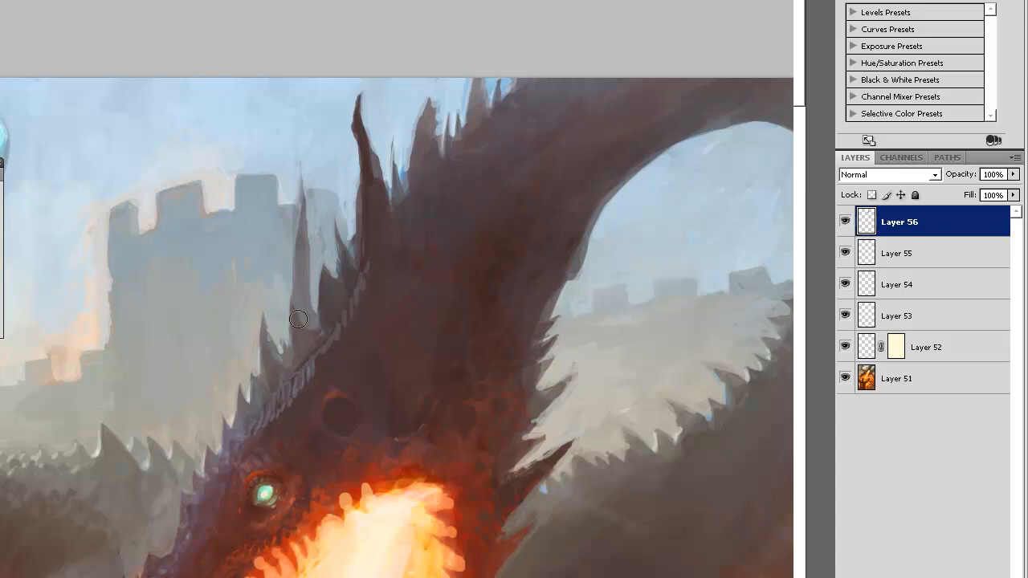
key(ctrl+minus)
key(ctrl+minus)
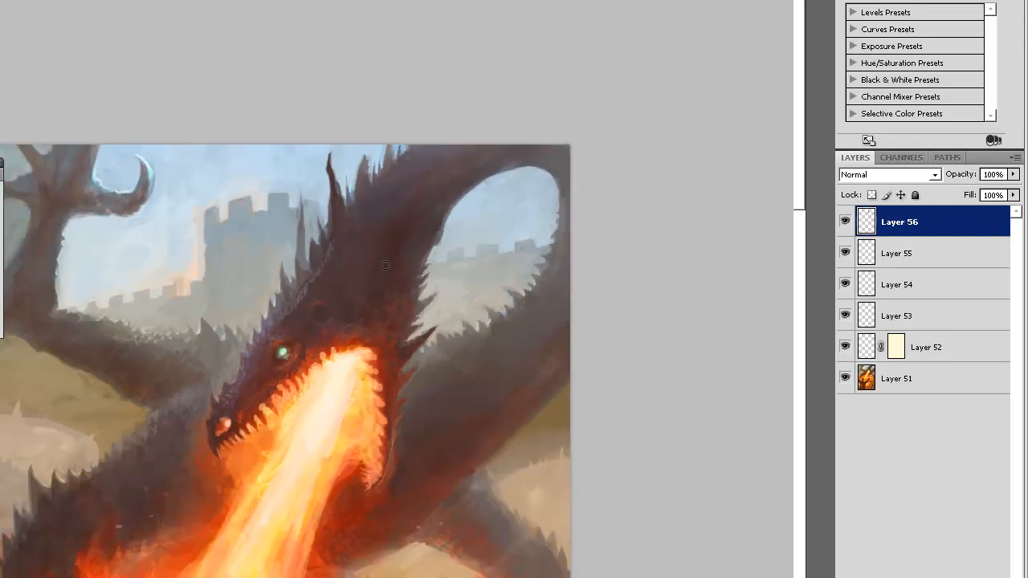
Paint a lighter purplish-brown ridge on the neck behind the rear horn and soften it with the Eraser
ctrl+click(398, 243)
ctrl+click(397, 240)
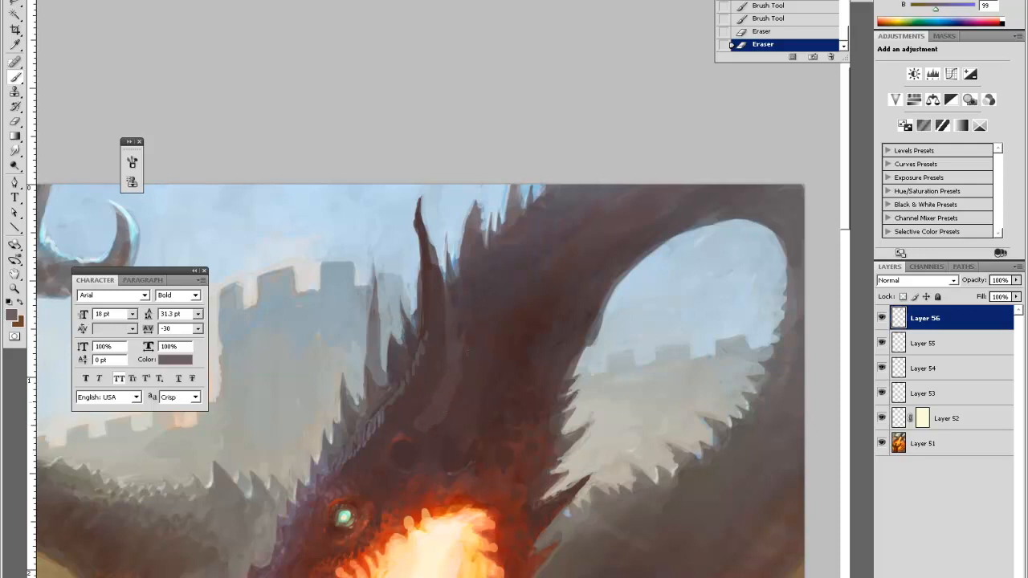
drag(461, 412, 464, 377)
key(e)
mouse_move(466, 310)
mouse_down()
mouse_move(458, 346)
mouse_move(456, 293)
mouse_move(467, 371)
mouse_move(459, 431)
mouse_move(438, 413)
mouse_up()
drag(437, 406, 424, 430)
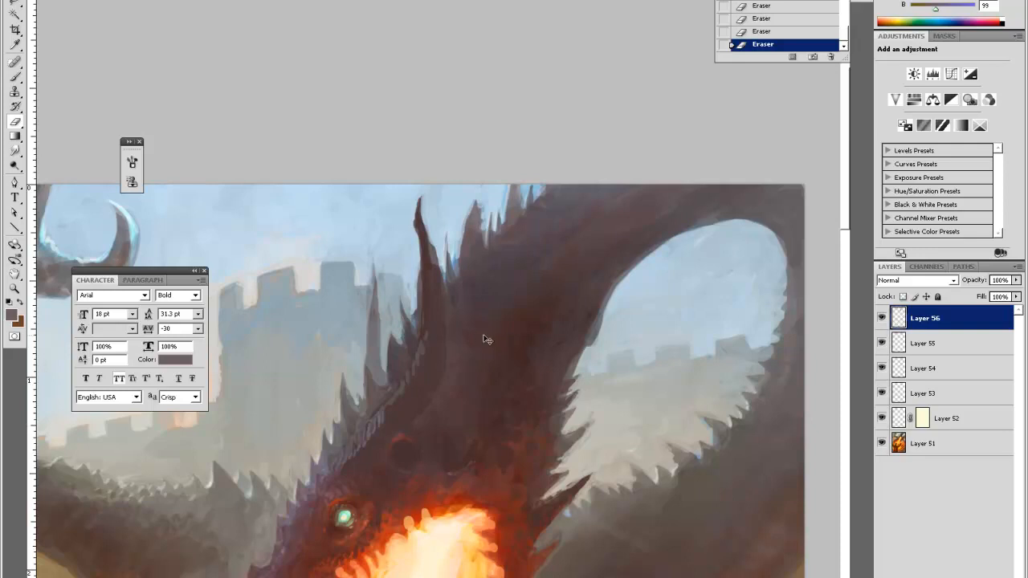
key(ctrl+minus)
key(ctrl+minus)
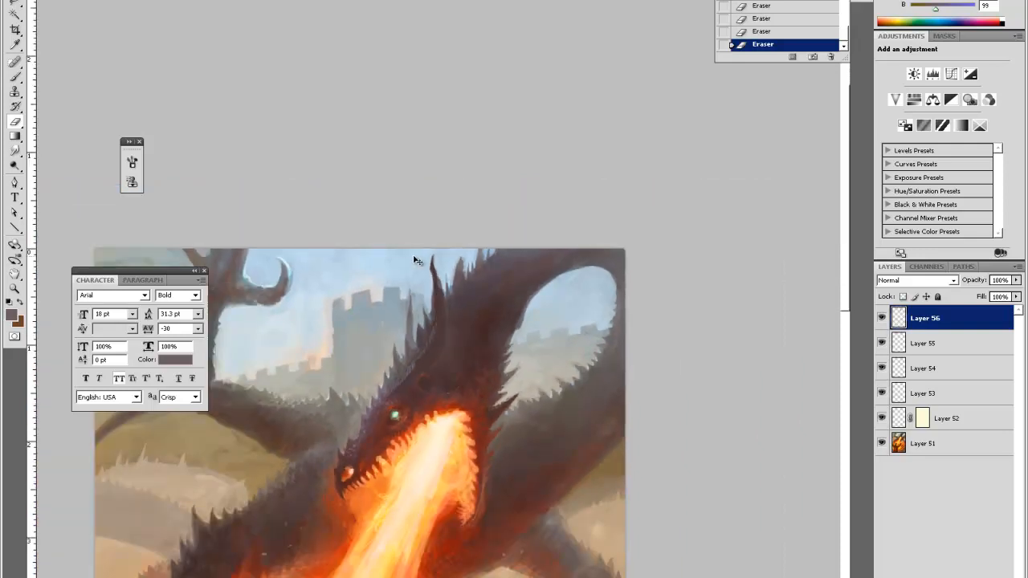
Sample grey from the front horn and repaint its shaft from the base up to the tip
key(z)
click(410, 294)
click(413, 297)
key(i)
click(409, 376)
key(b)
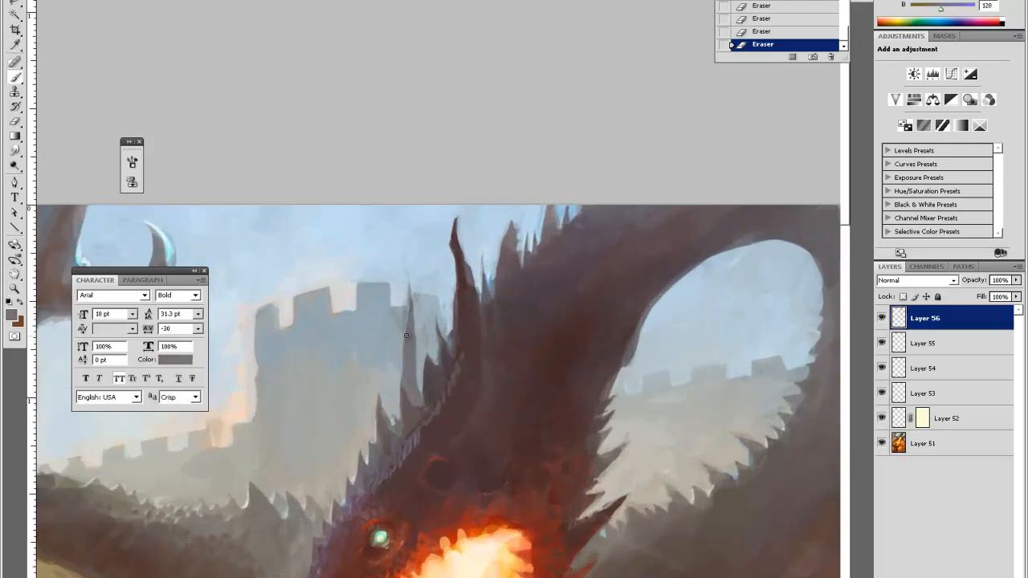
right_click(425, 320)
mouse_move(399, 404)
mouse_down()
mouse_move(395, 424)
mouse_move(425, 307)
mouse_up()
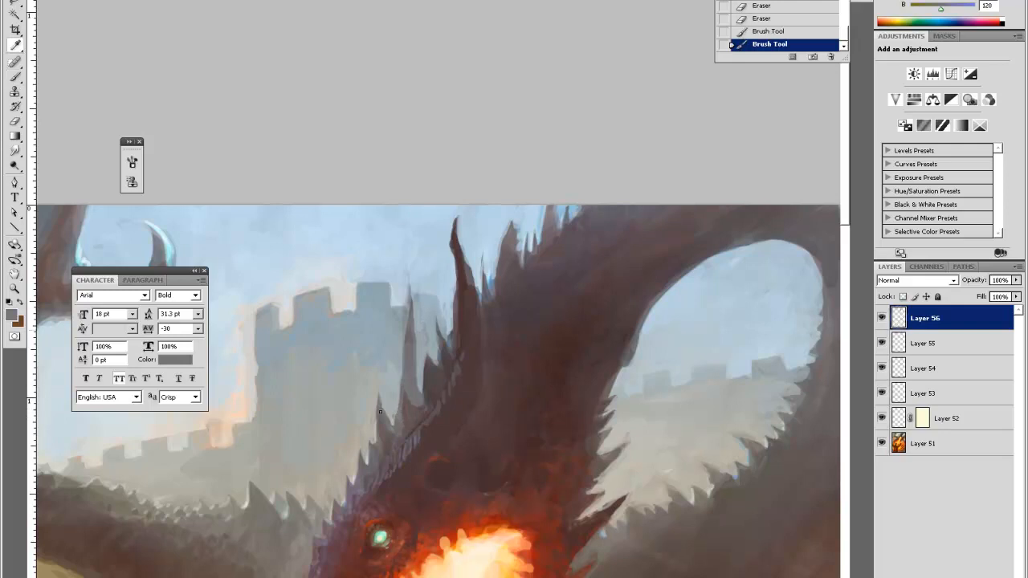
Refine the spikes below the front horn using tones sampled from the spikes and the background
alt+click(375, 426)
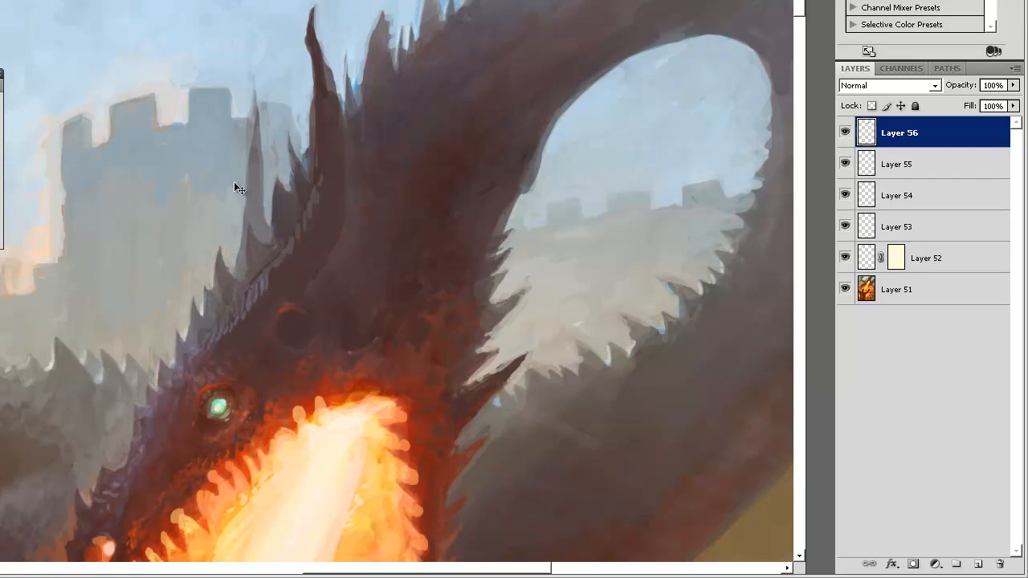
key(ctrl+minus)
key(ctrl+minus)
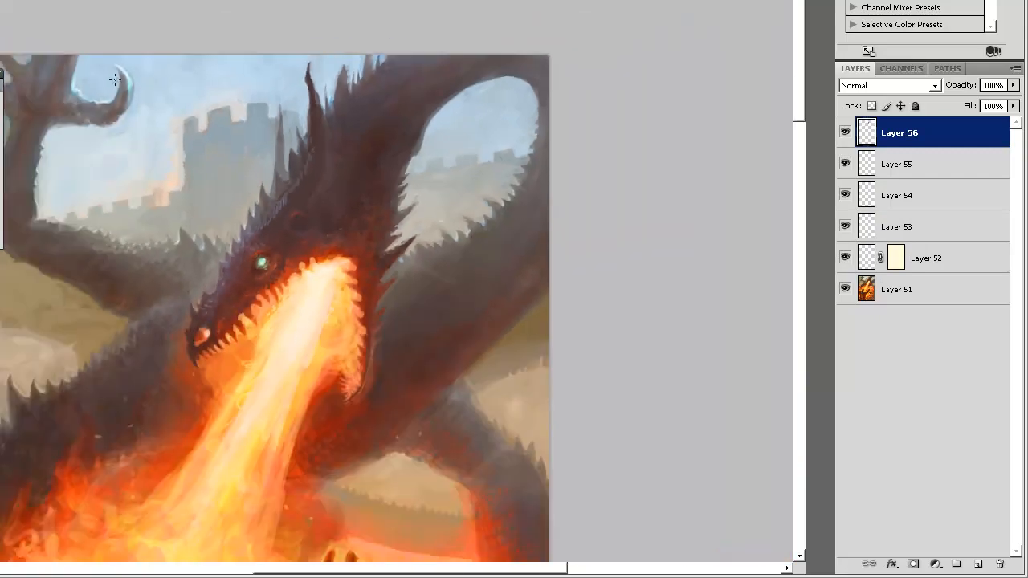
key(ctrl+minus)
key(ctrl+minus)
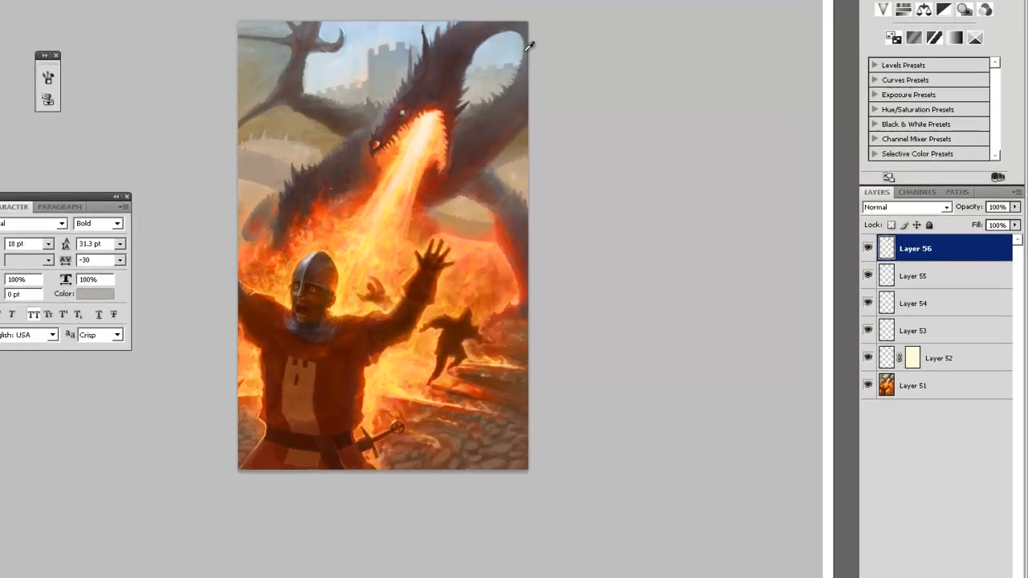
Add a new layer above the painting and set its blending mode to Color Dodge
scroll(532, 124, up, 4)
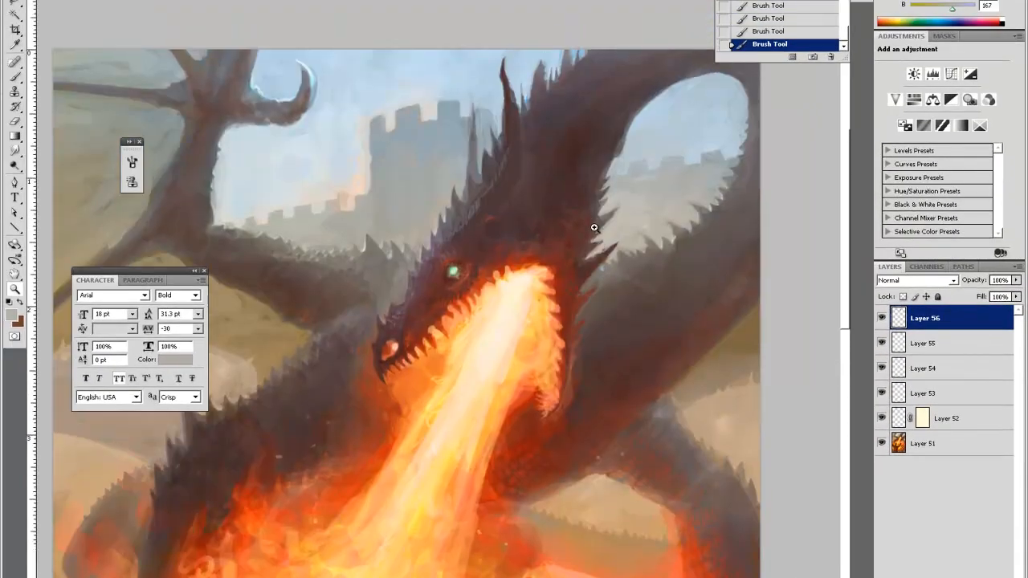
key(i)
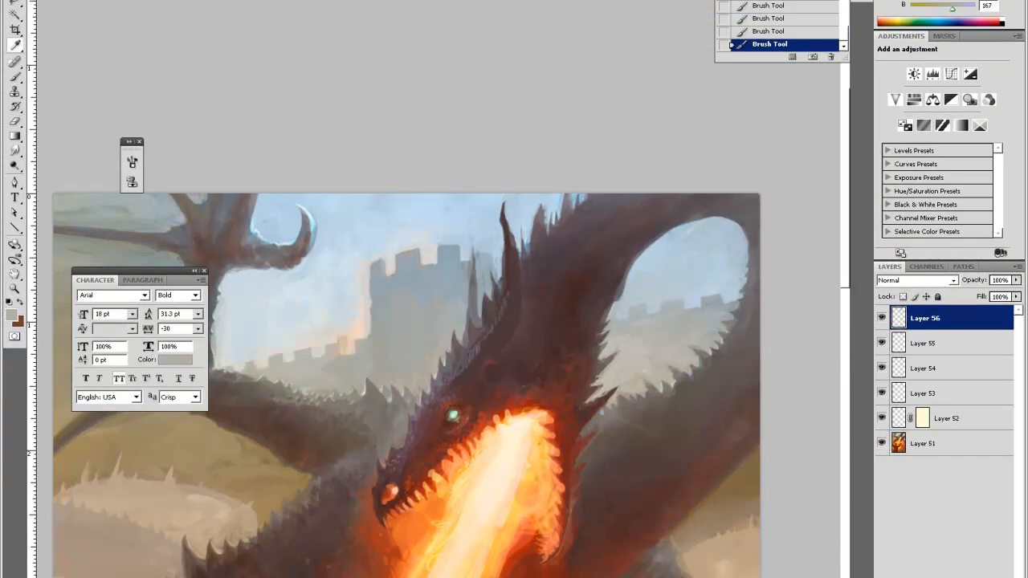
key(ctrl+shift+alt+n)
click(916, 281)
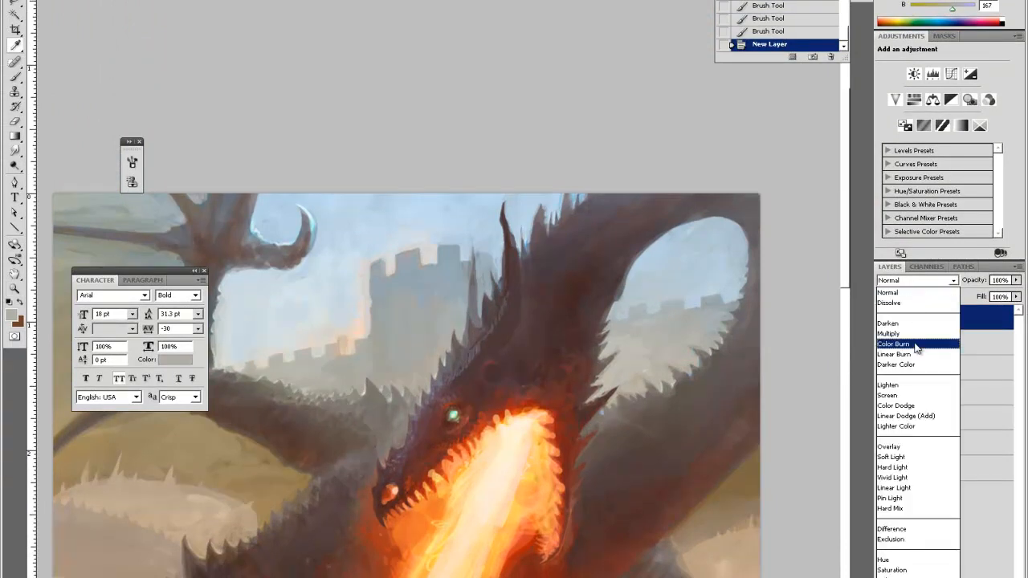
click(908, 402)
Try a stroke of sampled sky blue on the ridge, undo it, and darken the colour to slate blue
click(650, 263)
key(b)
click(490, 333)
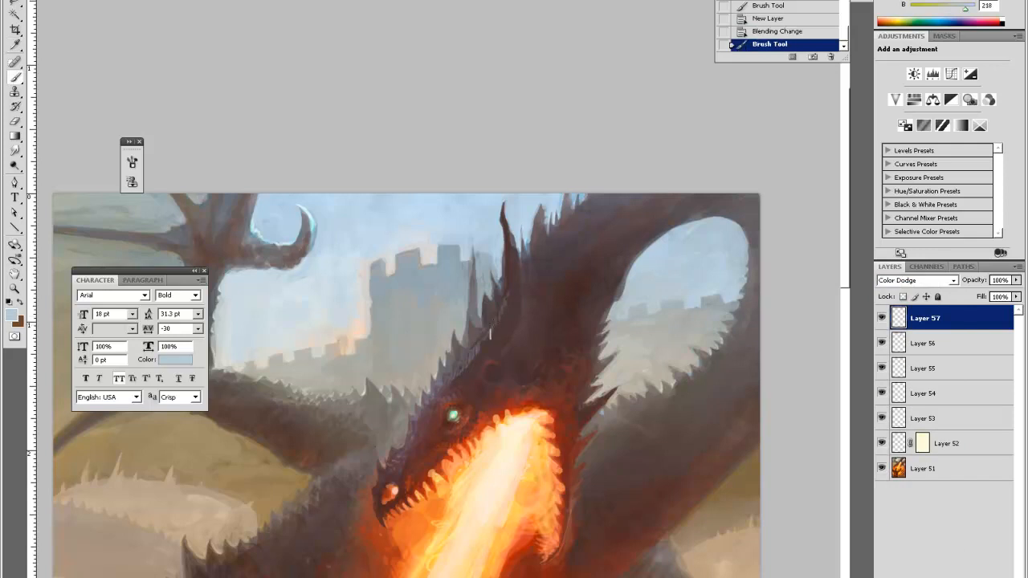
key(ctrl+z)
click(11, 314)
click(544, 413)
click(805, 311)
Paint short slate-blue highlights on the ridge scales below the rear horn and soften them with the Eraser
right_click(482, 288)
drag(499, 312, 473, 354)
click(479, 344)
drag(485, 337, 482, 345)
drag(491, 331, 487, 341)
drag(504, 304, 500, 319)
mouse_move(506, 302)
mouse_down()
mouse_move(508, 289)
mouse_move(503, 253)
mouse_move(504, 305)
mouse_up()
key(e)
mouse_move(507, 299)
mouse_down()
mouse_move(504, 334)
mouse_move(494, 311)
mouse_move(465, 352)
mouse_up()
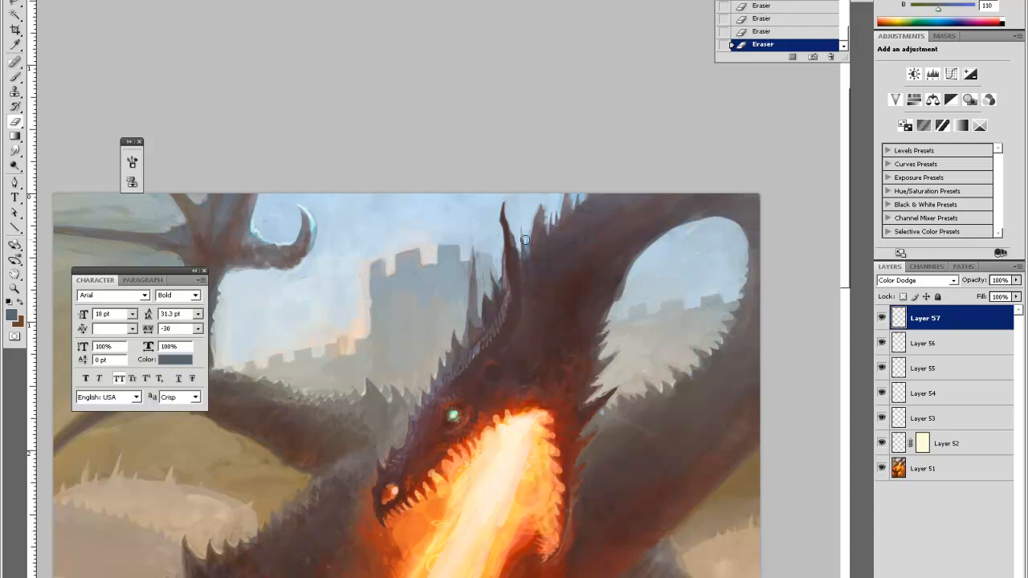
Add a new normal layer and paint small scales above the dragon's eye in a purple sampled from the ridge
key(ctrl+shift+alt+n)
key(i)
drag(479, 351, 457, 374)
key(b)
right_click(463, 357)
click(478, 384)
key(Return)
click(454, 377)
click(453, 379)
click(451, 382)
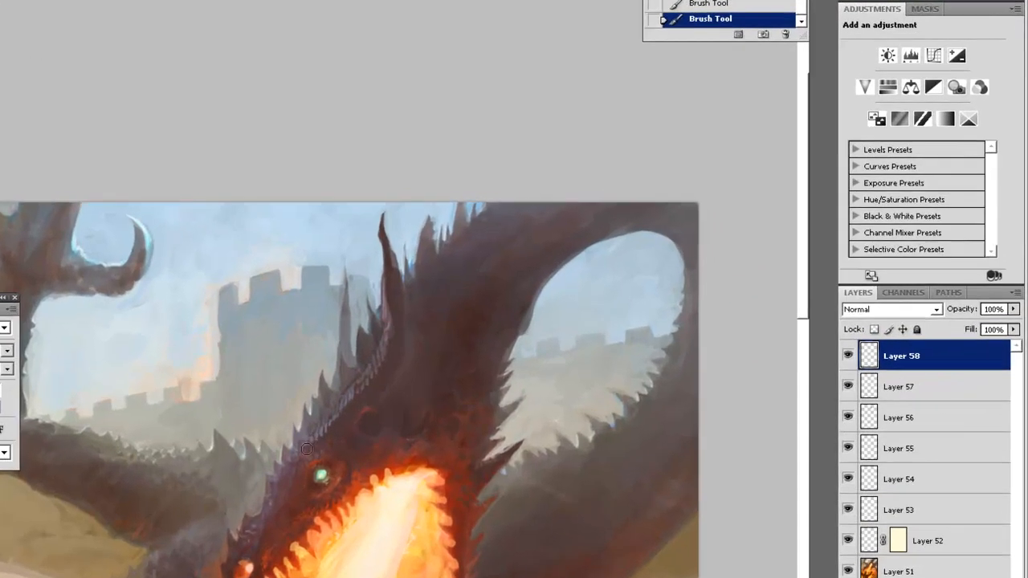
Trim the new scales with the Eraser and continue the scale marks down the brow towards the snout
key(e)
click(444, 390)
click(449, 387)
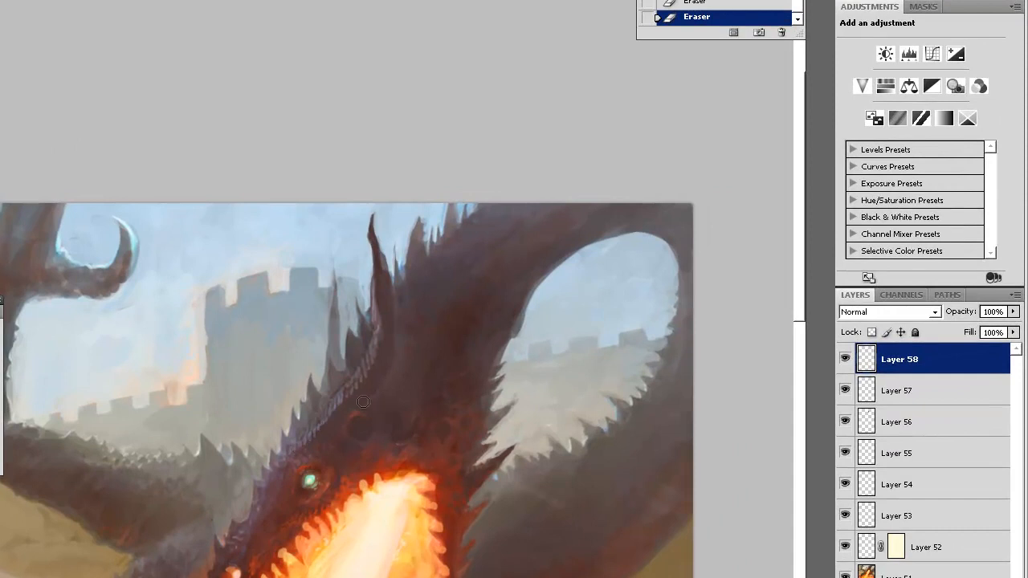
key(b)
click(282, 458)
click(285, 461)
mouse_move(275, 482)
mouse_down()
mouse_move(292, 447)
mouse_move(272, 492)
mouse_move(281, 476)
mouse_up()
key(e)
key(ctrl+minus)
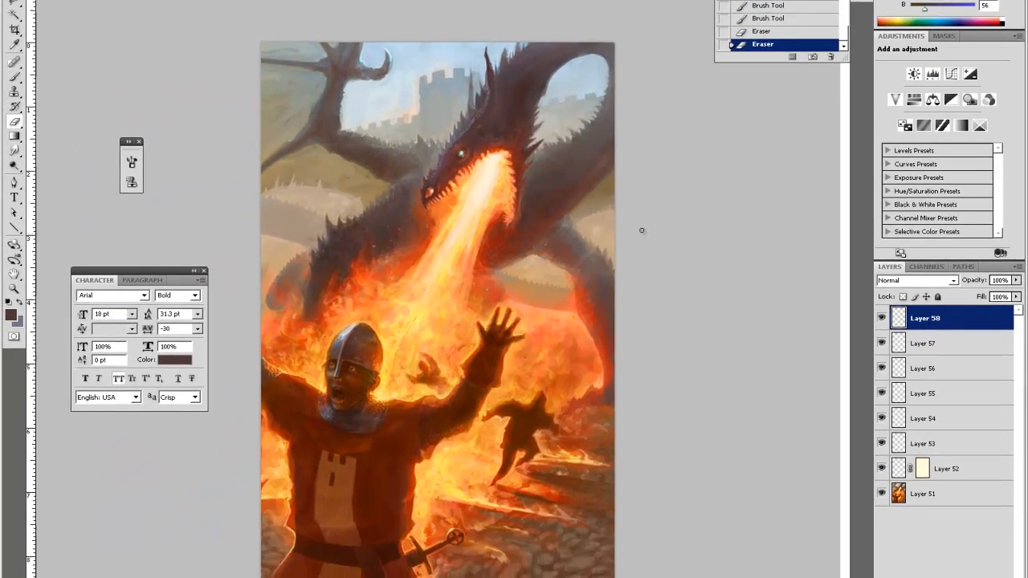
Sample dark brown from the head and paint it along the inner side of the scaled ridge above the brow
key(ctrl+plus)
click(575, 97)
scroll(530, 132, up, 3)
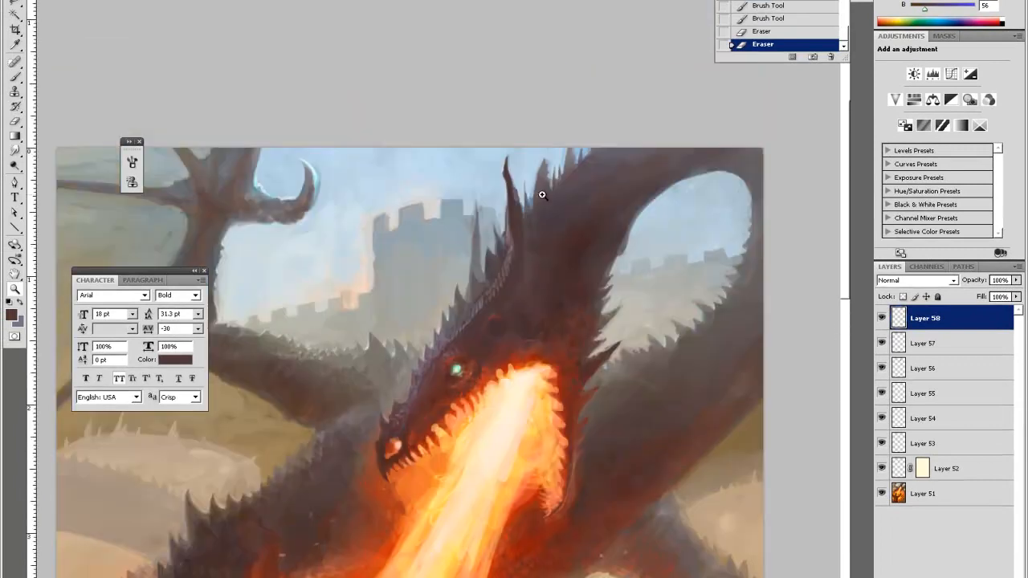
click(543, 195)
key(u)
key(i)
click(494, 342)
click(494, 340)
key(b)
click(482, 339)
drag(489, 351, 503, 380)
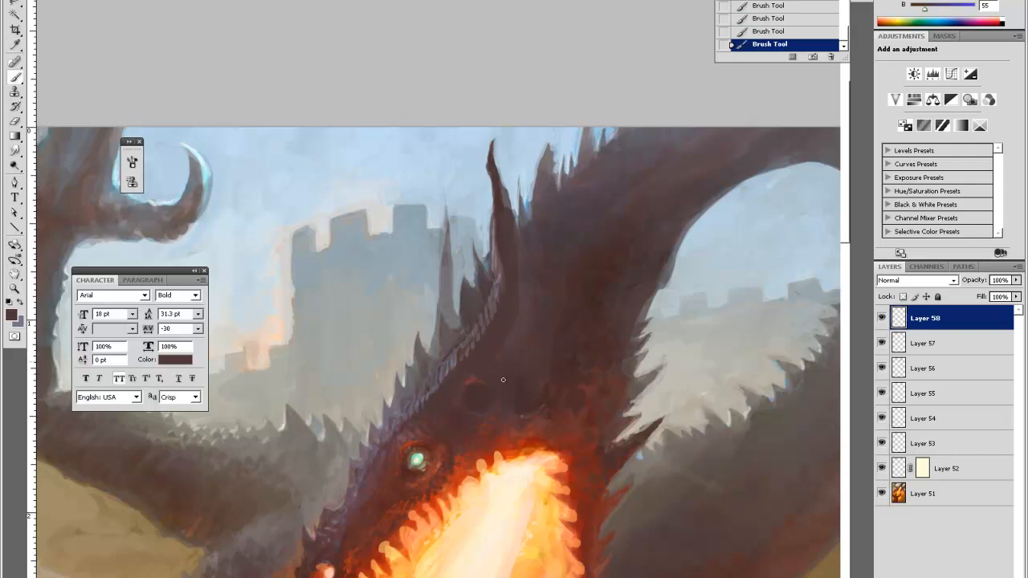
Refine the edges and tips of both horns with sampled sky blue, castle grey and dark horn tones
alt+click(513, 324)
alt+click(489, 173)
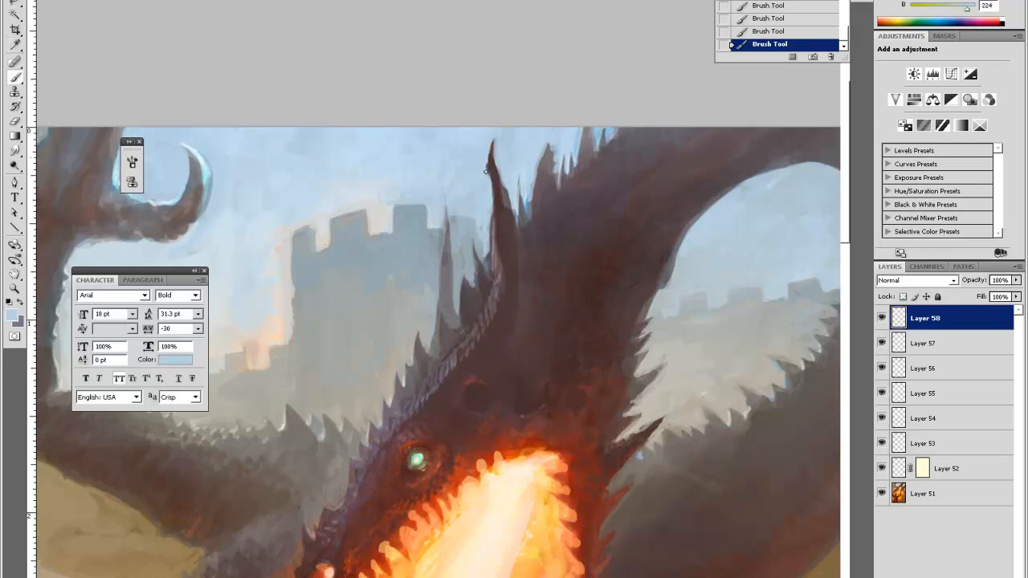
alt+click(440, 233)
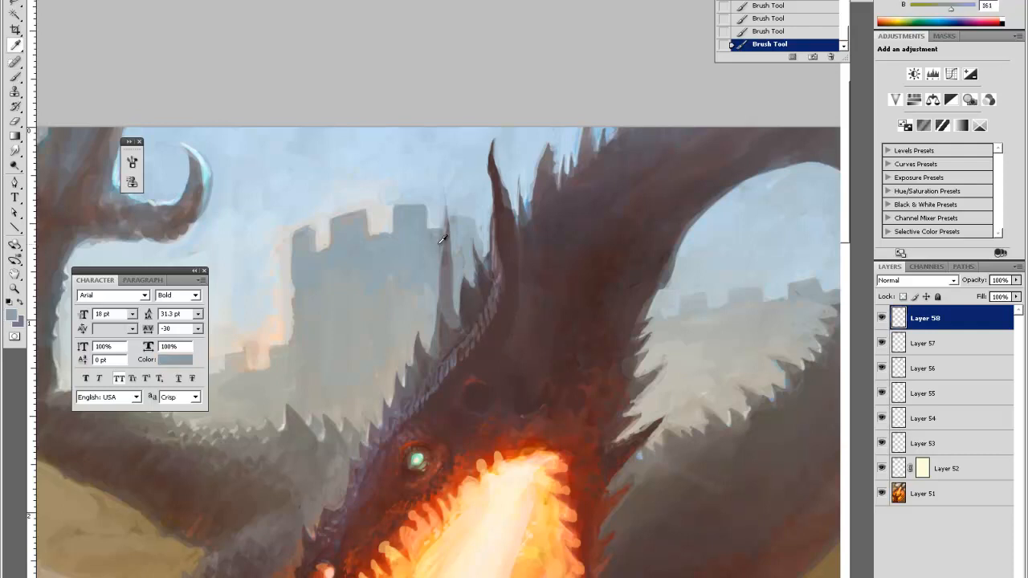
alt+click(451, 220)
alt+click(455, 210)
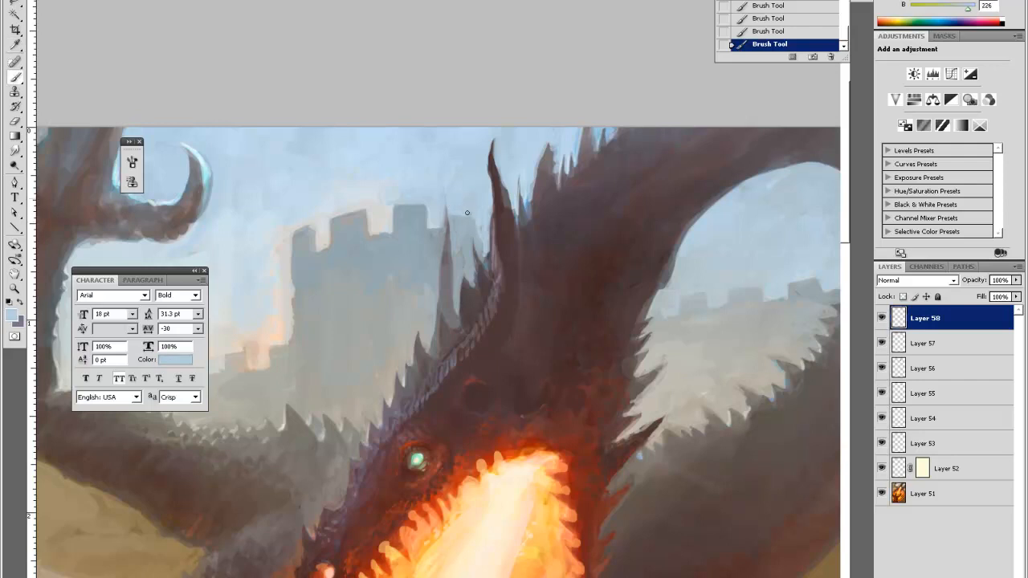
alt+click(473, 248)
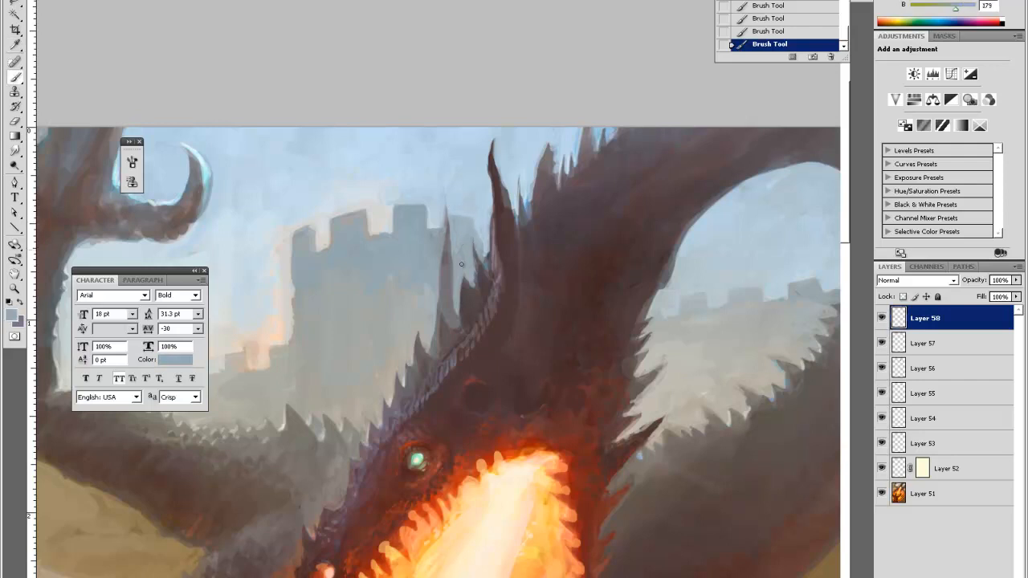
alt+click(446, 219)
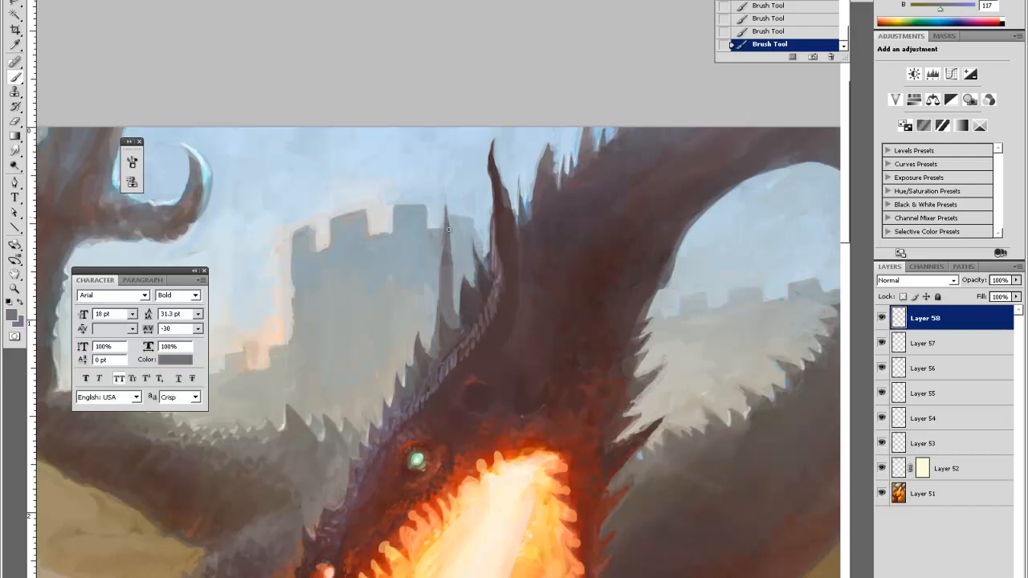
Shorten the thin horn's tip with sampled sky blue and refine the tall horn's edges with sky blue and dark brown
alt+click(446, 214)
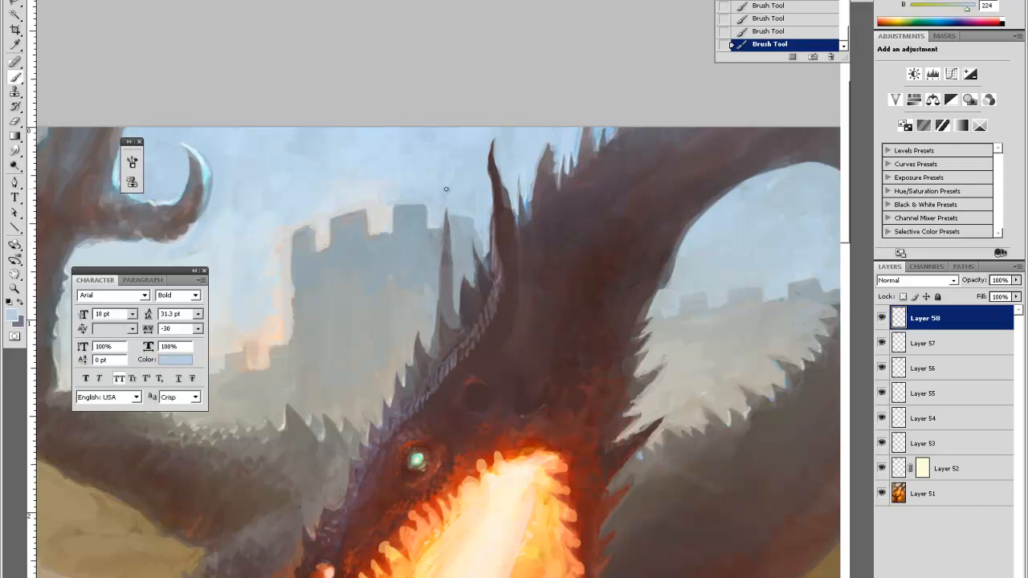
alt+click(453, 188)
alt+click(393, 181)
alt+click(506, 194)
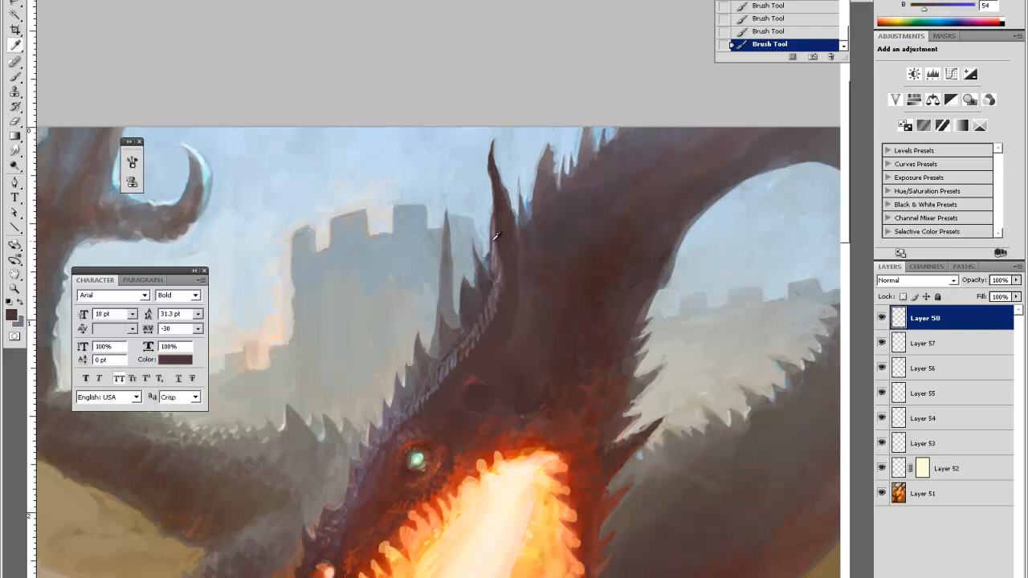
alt+click(498, 238)
alt+click(490, 208)
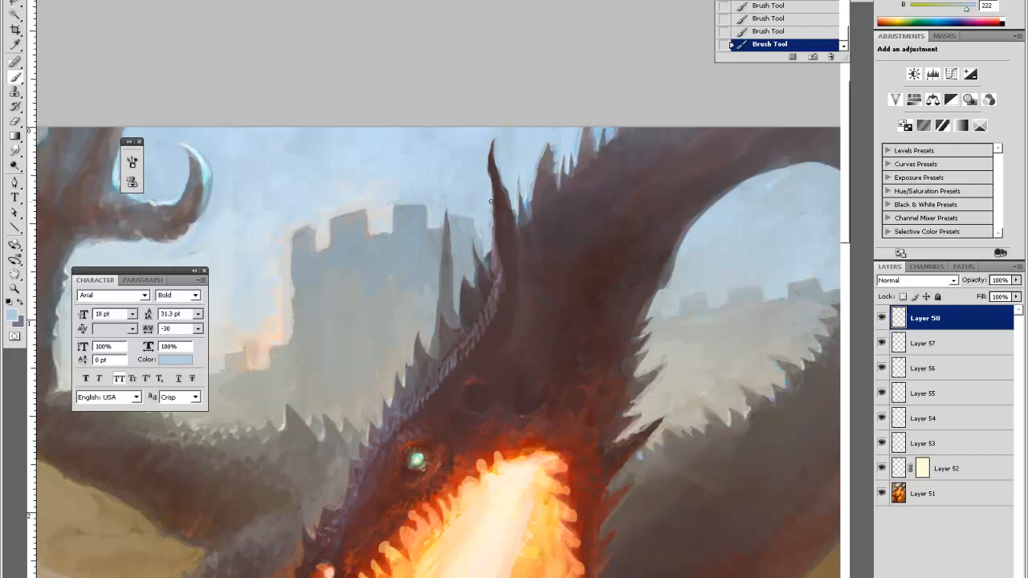
alt+click(503, 252)
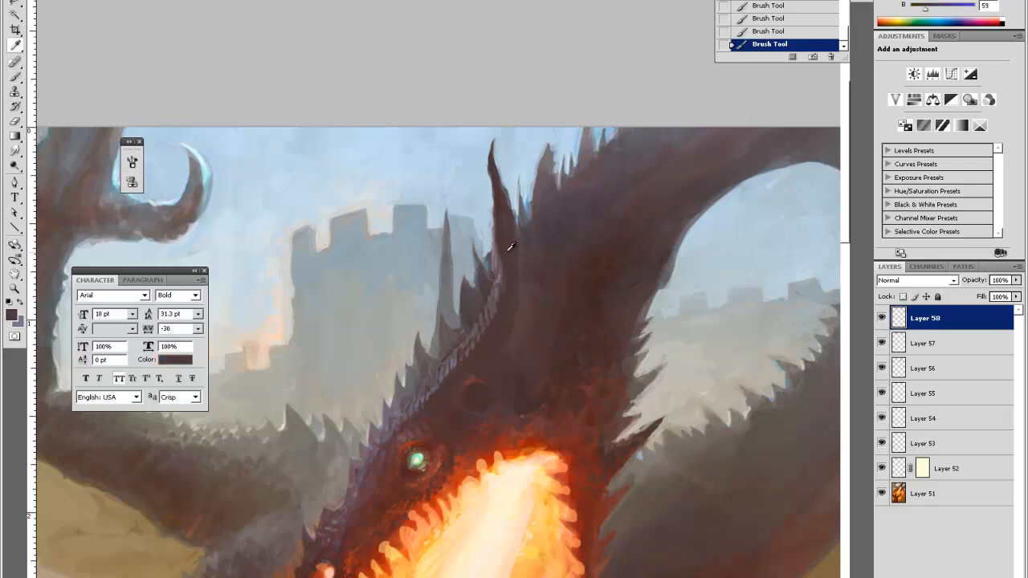
Paint more scales along the ridge below the tall horn in sampled purple-grey and dark brown, trimming them with the Eraser
alt+click(446, 357)
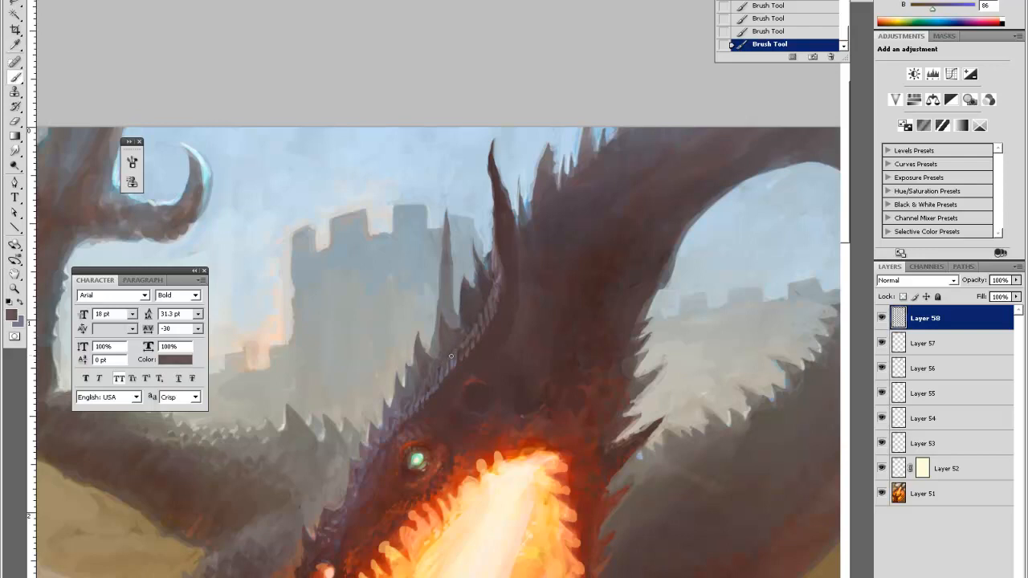
alt+click(446, 357)
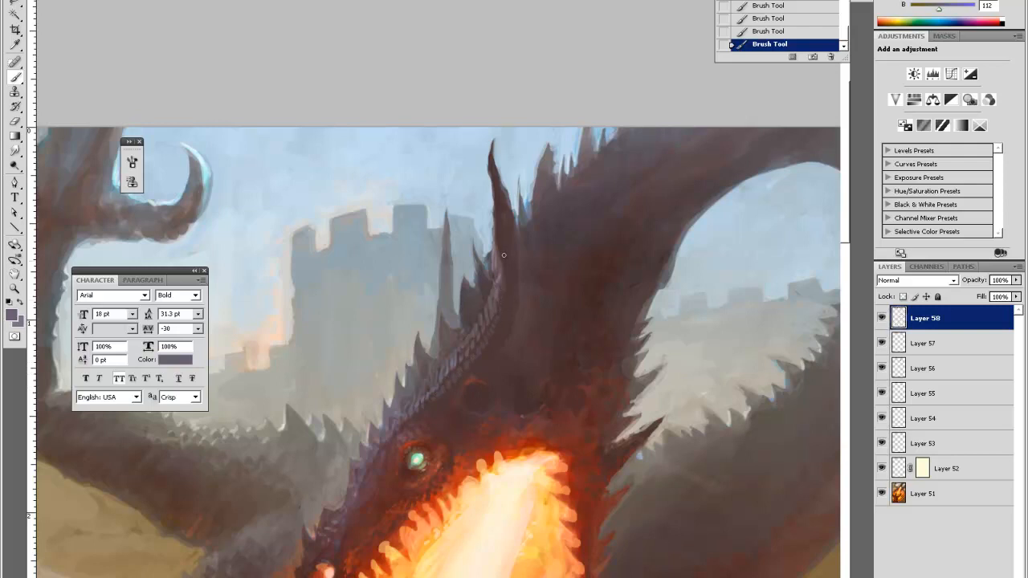
alt+click(450, 372)
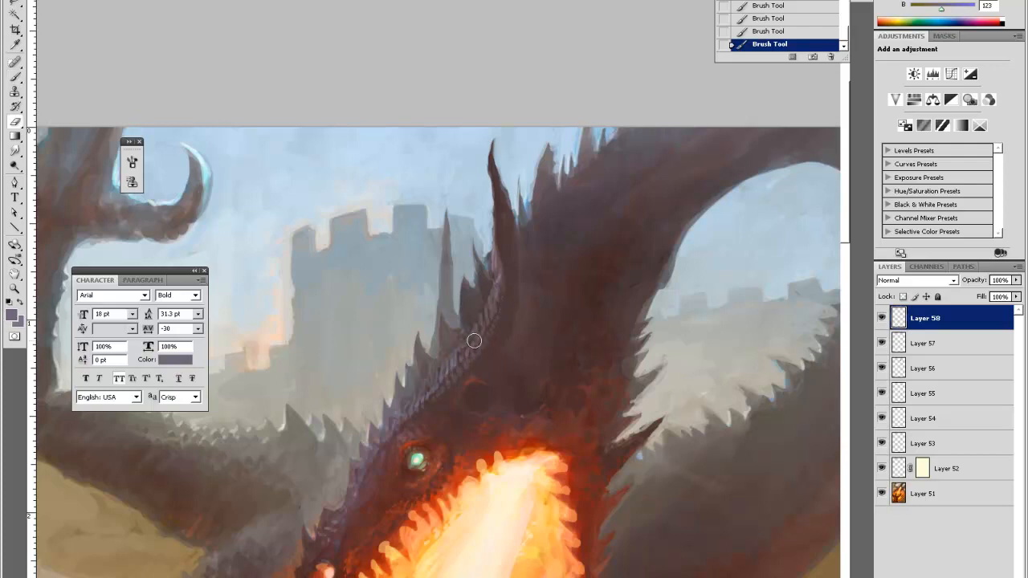
alt+click(472, 344)
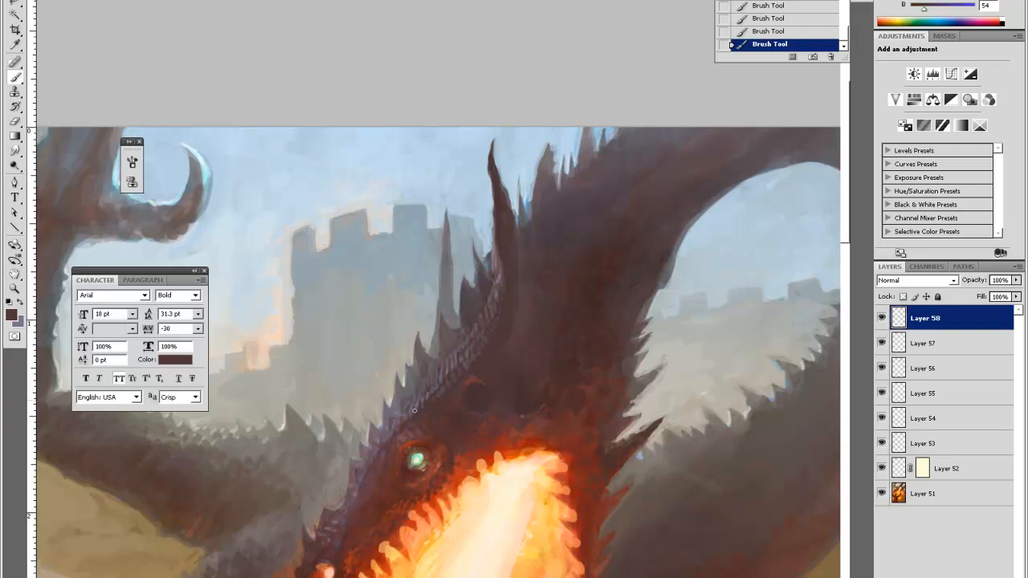
key(u)
key(i)
click(504, 274)
key(b)
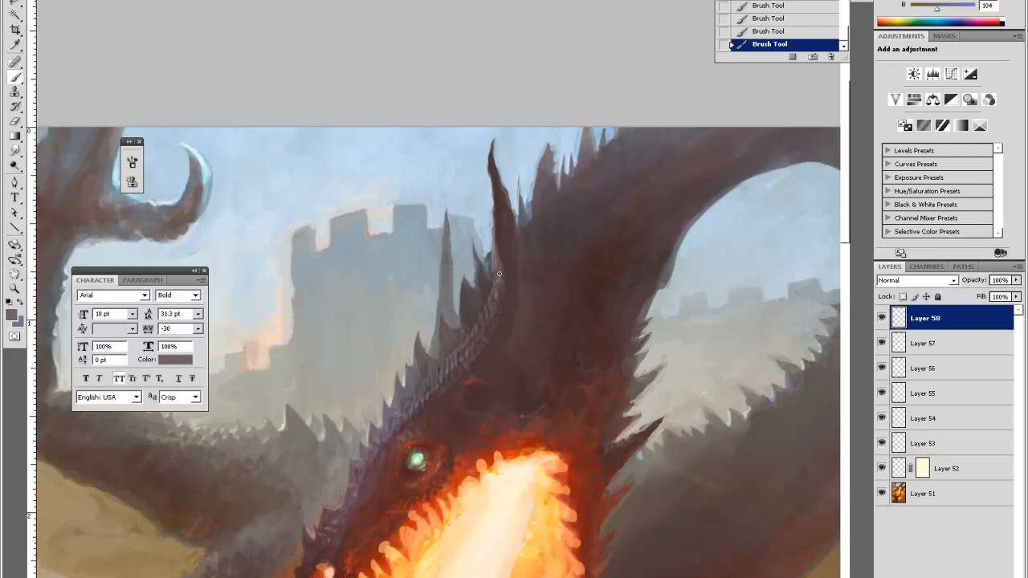
Clean up the lower edge of the tall horn with sampled dark brown, sky blue and castle blue-grey
alt+click(499, 257)
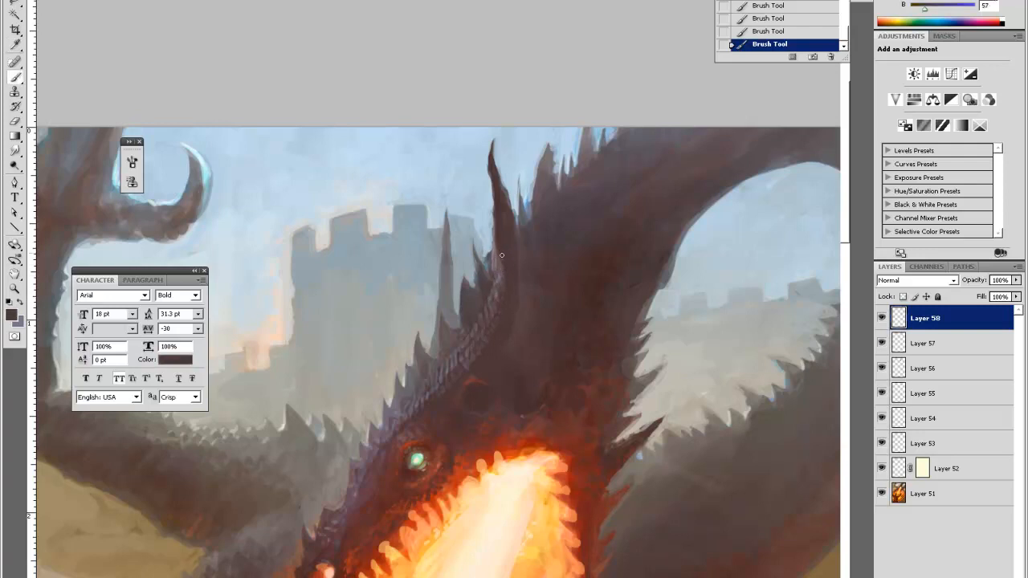
alt+click(495, 247)
alt+click(480, 237)
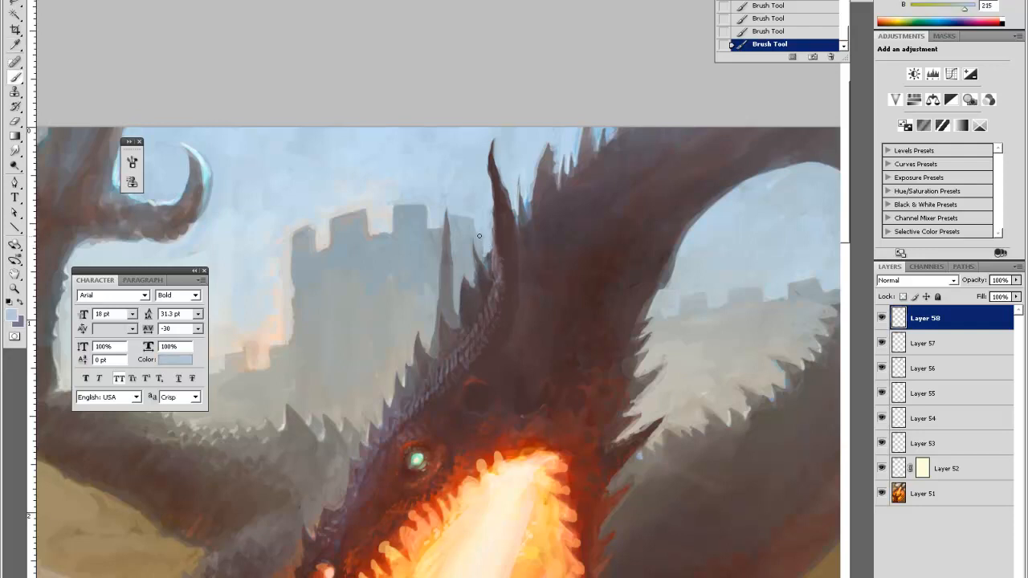
mouse_move(479, 228)
mouse_down()
mouse_move(486, 264)
mouse_move(491, 229)
mouse_move(486, 263)
mouse_move(495, 254)
mouse_up()
alt+click(472, 233)
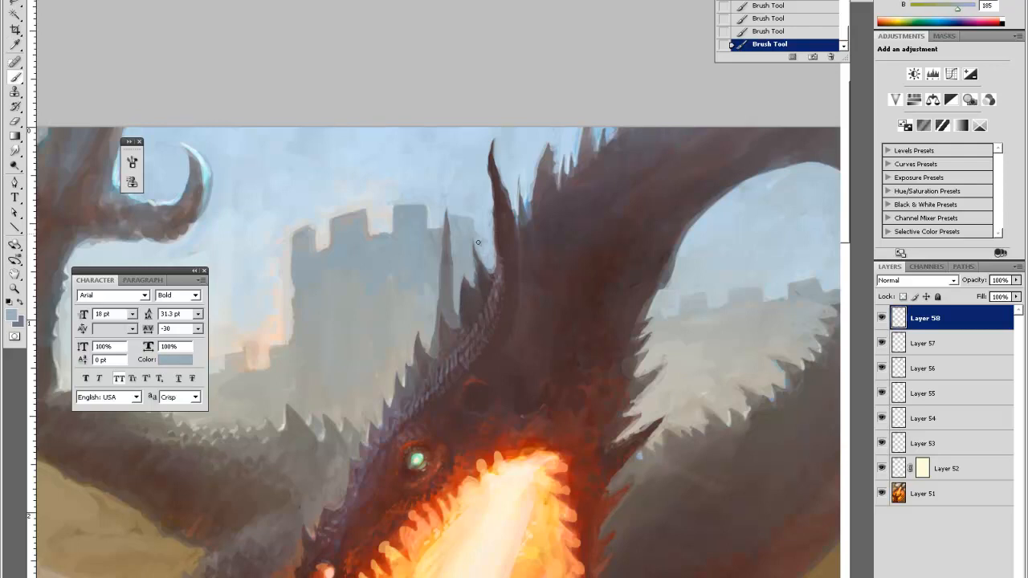
Reshape the small spikes at the foot of the tall horn using colours sampled from the spikes and their surroundings
alt+click(472, 274)
drag(469, 281, 469, 286)
alt+click(475, 278)
mouse_move(475, 279)
mouse_down()
mouse_move(475, 249)
mouse_move(474, 302)
mouse_move(472, 282)
mouse_up()
alt+click(493, 278)
mouse_move(492, 268)
mouse_down()
mouse_move(492, 255)
mouse_move(494, 265)
mouse_up()
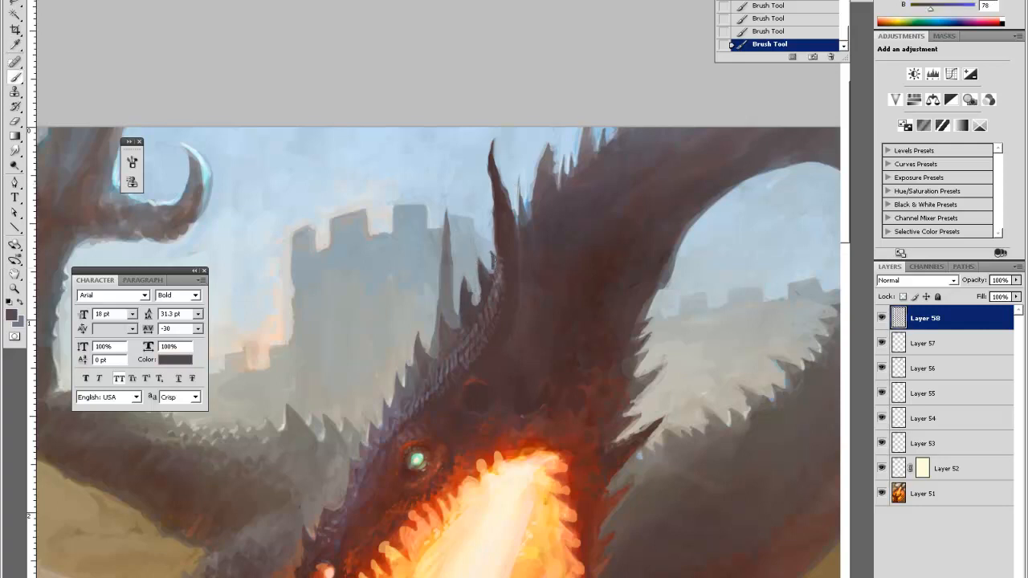
Carve small notches into the tall horn's outer edge above the spikes with sampled background blue-grey
alt+click(492, 248)
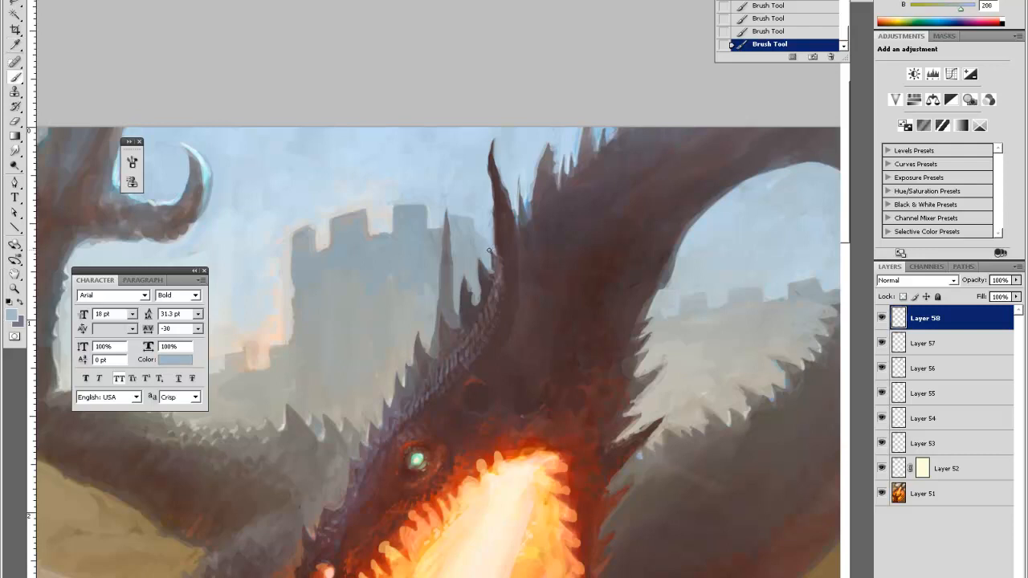
drag(490, 252, 492, 269)
alt+click(493, 232)
key(alt)
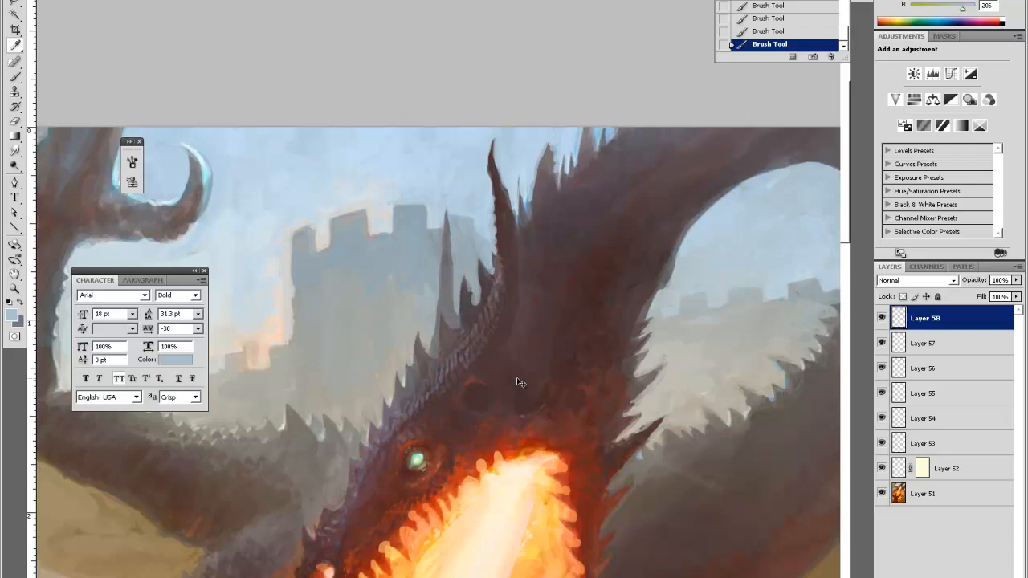
Add a new layer above the painting and set its blending mode to Overlay
key(ctrl+minus)
key(ctrl+minus)
key(z)
key(ctrl+minus)
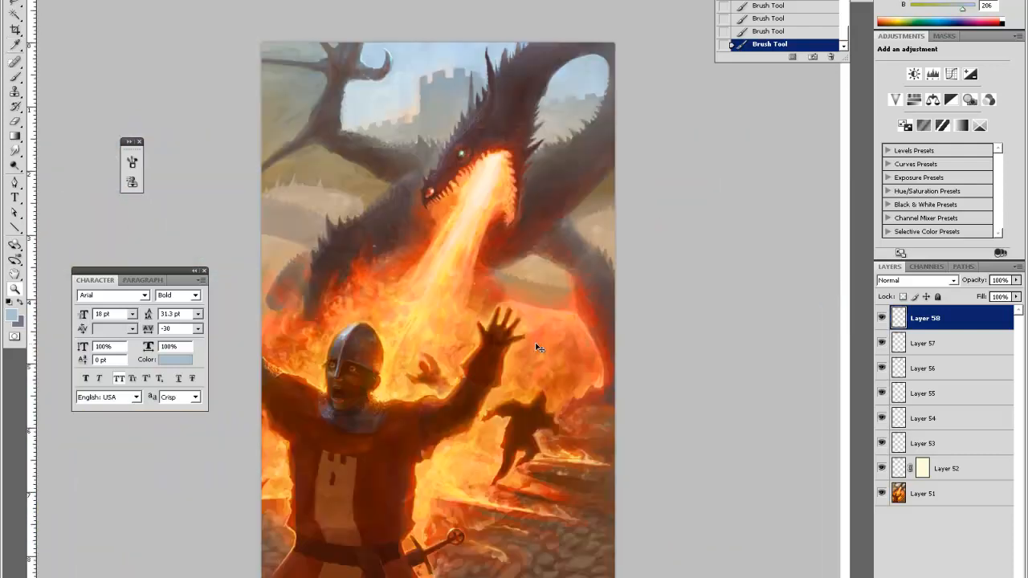
click(543, 134)
click(543, 134)
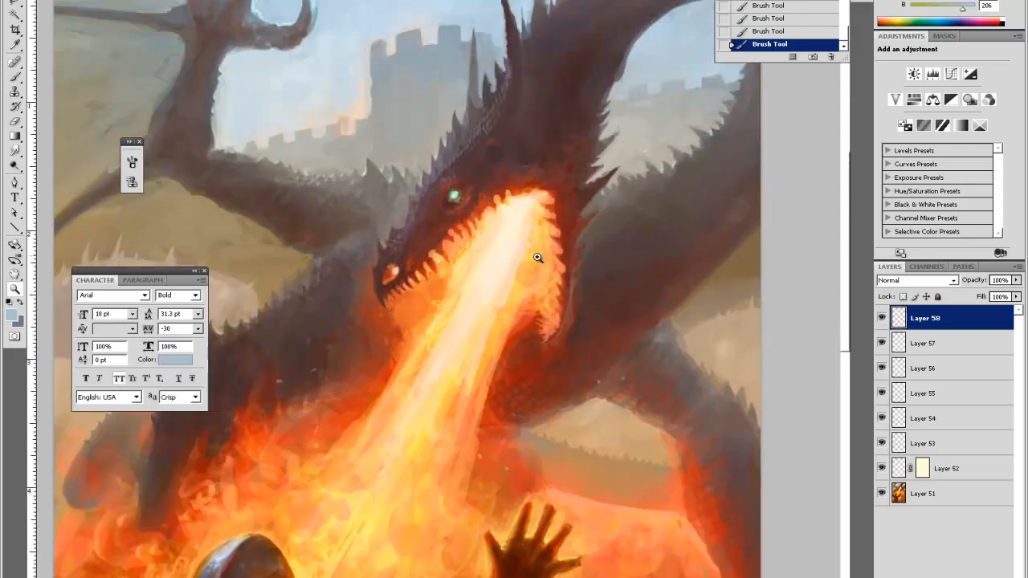
drag(445, 256, 458, 270)
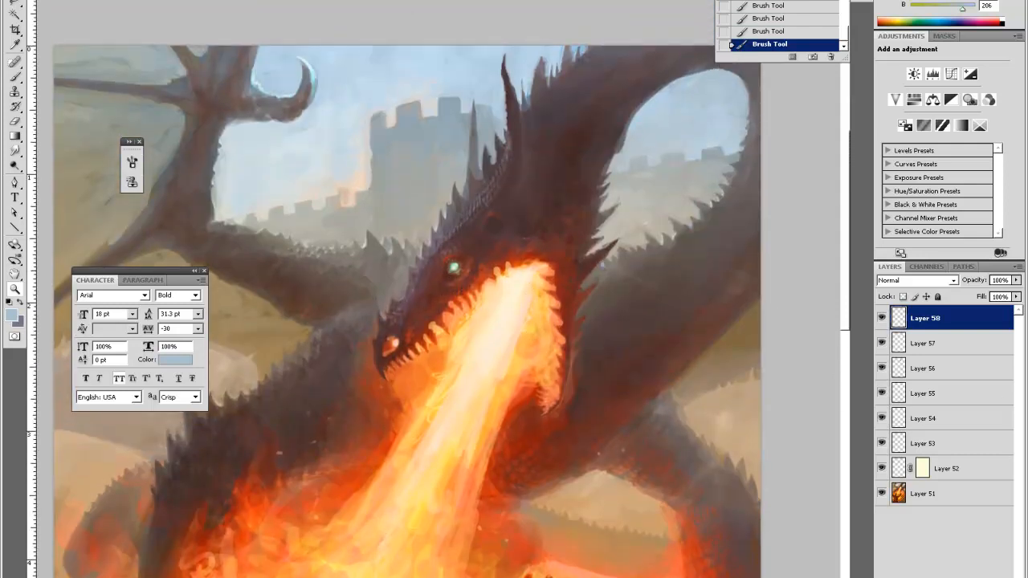
key(ctrl+shift+alt+n)
click(913, 280)
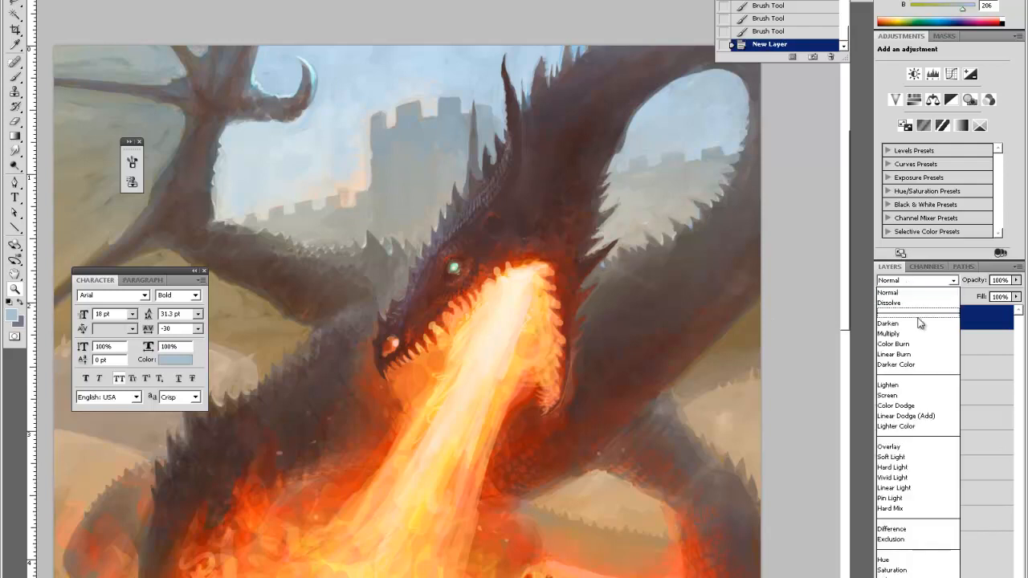
click(890, 447)
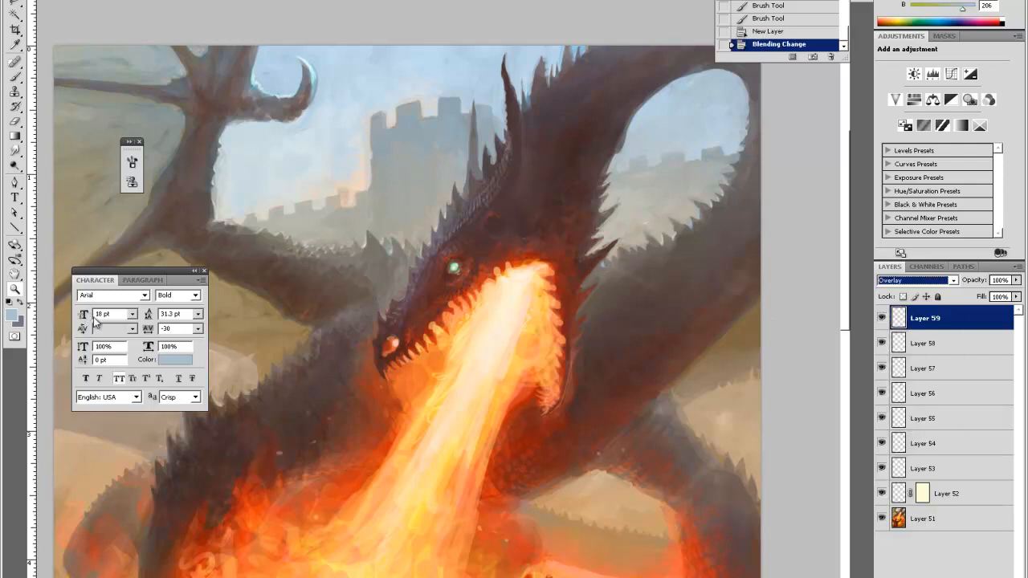
Set the foreground colour to a saturated teal green
click(11, 314)
drag(693, 436, 691, 427)
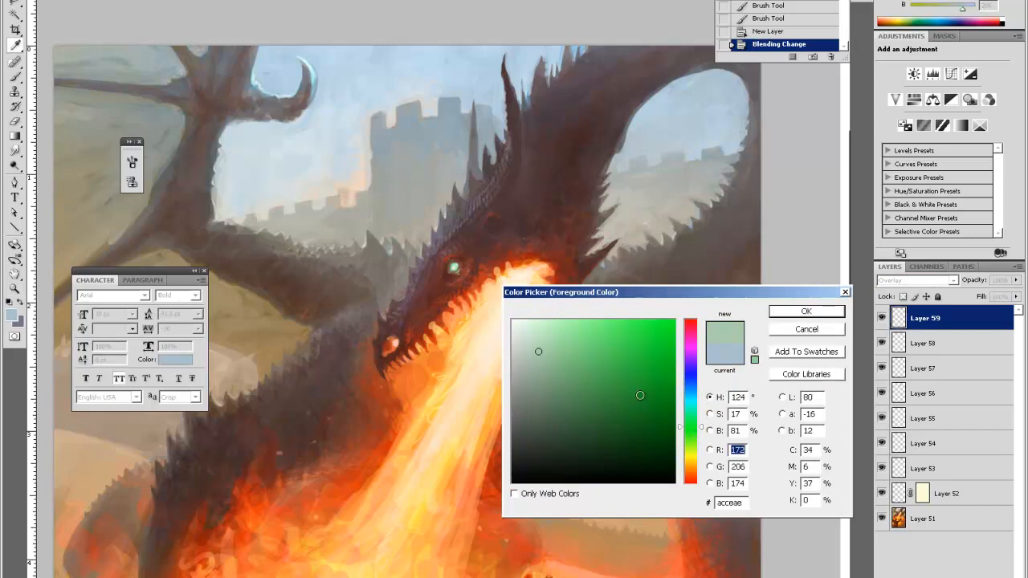
click(690, 408)
click(635, 370)
click(794, 313)
Apply a small Foreground to Transparent gradient over the dragon's eye, with the layer at 72% opacity in Soft Light mode
key(g)
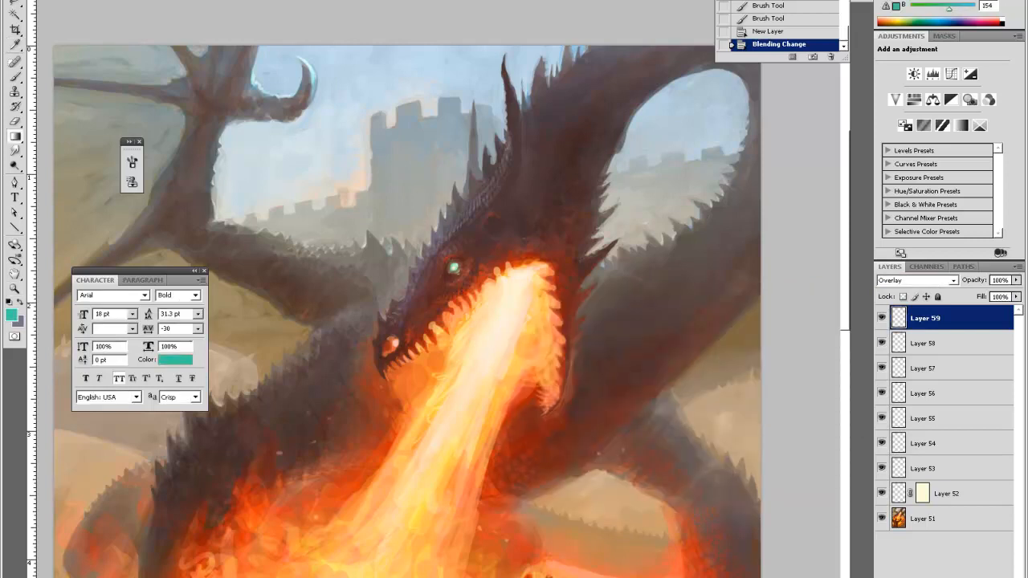
click(567, 172)
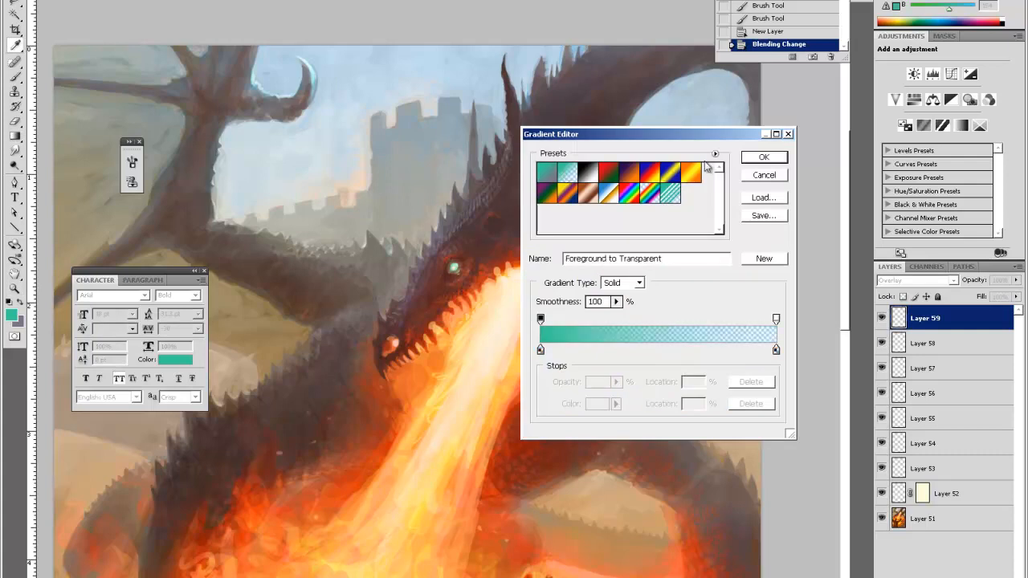
click(763, 158)
drag(453, 267, 465, 267)
drag(990, 289, 968, 281)
click(916, 280)
click(910, 457)
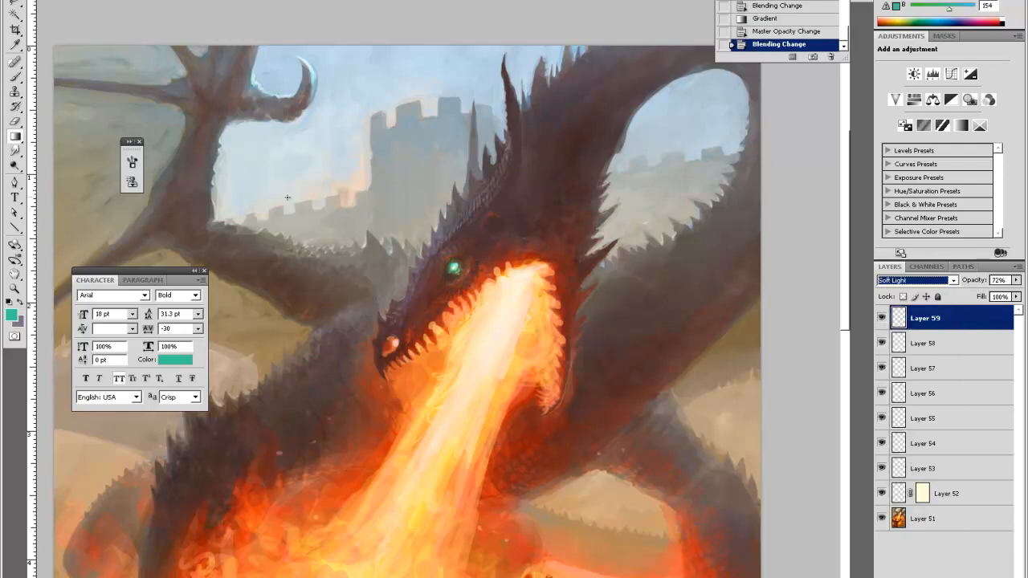
Lighten the eye's teal glow layer with Hue/Saturation, setting Lightness to +60
key(ctrl+minus)
key(ctrl+minus)
key(ctrl+minus)
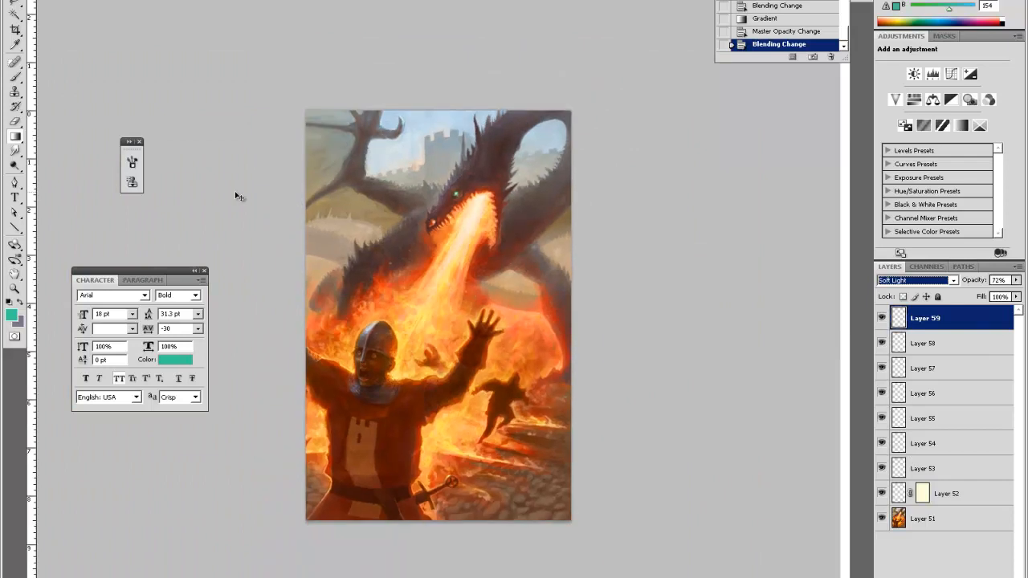
key(Return)
key(z)
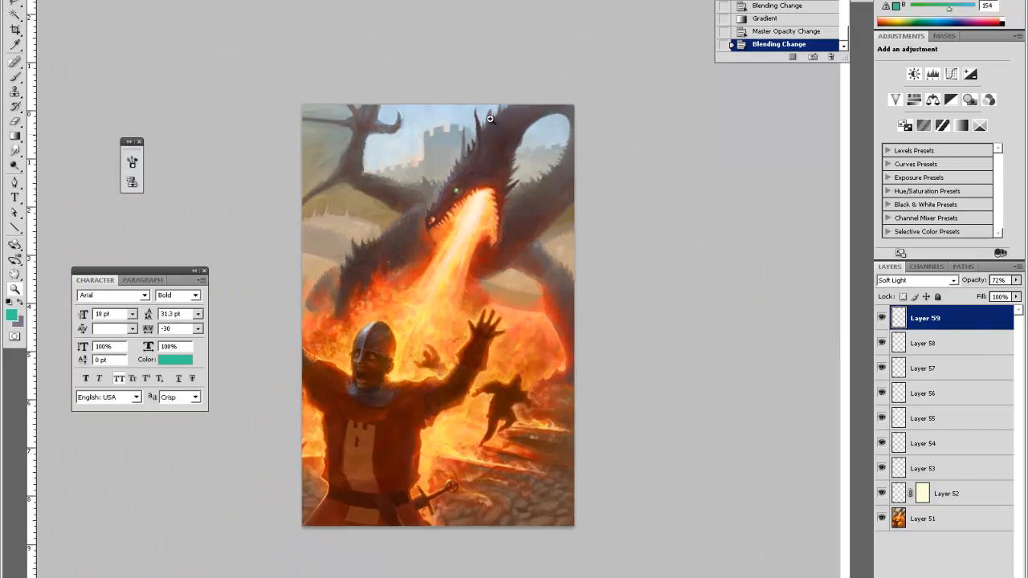
click(500, 136)
click(511, 161)
drag(520, 166, 520, 231)
scroll(520, 231, up, 2)
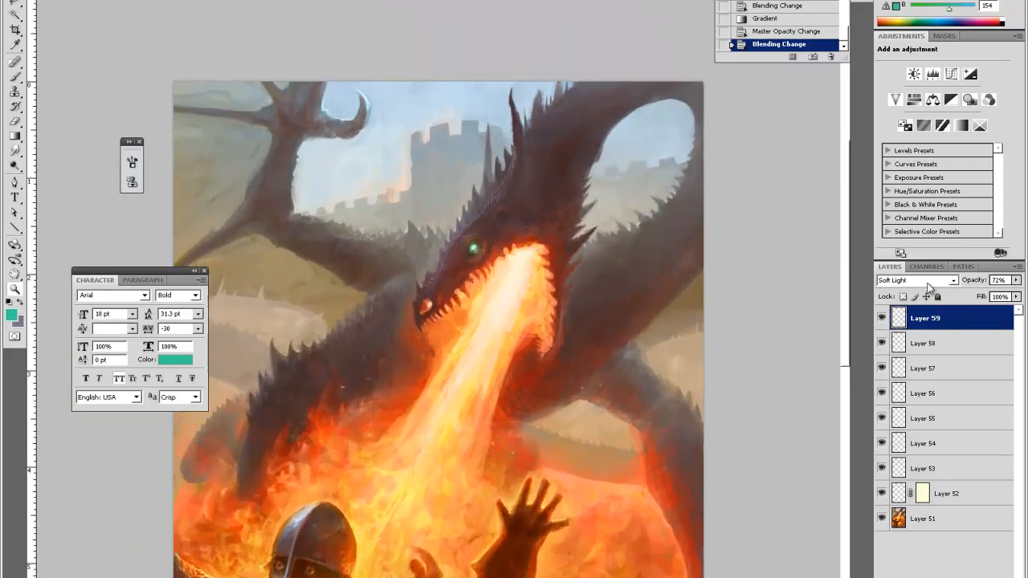
key(ctrl+u)
click(652, 455)
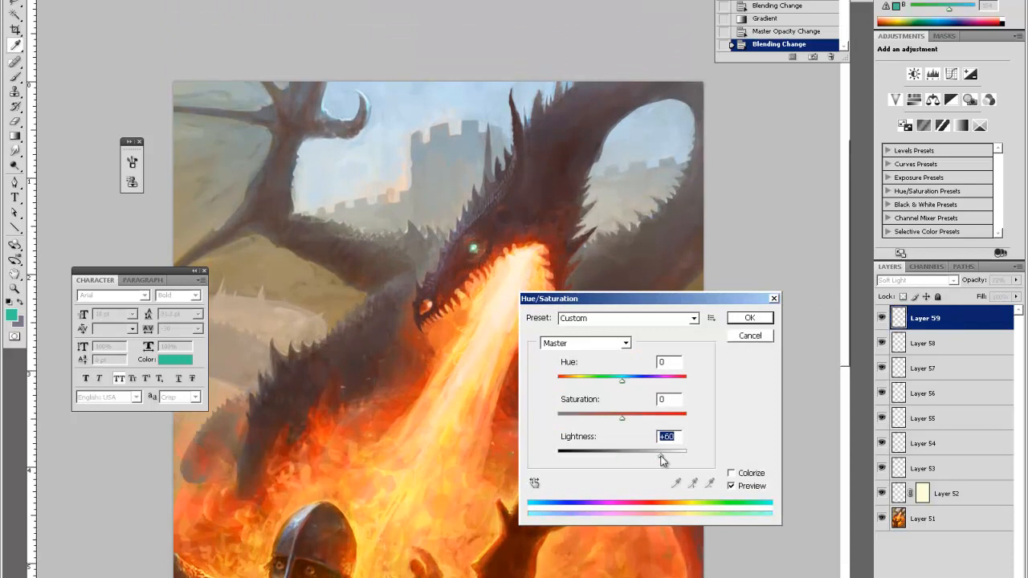
click(743, 323)
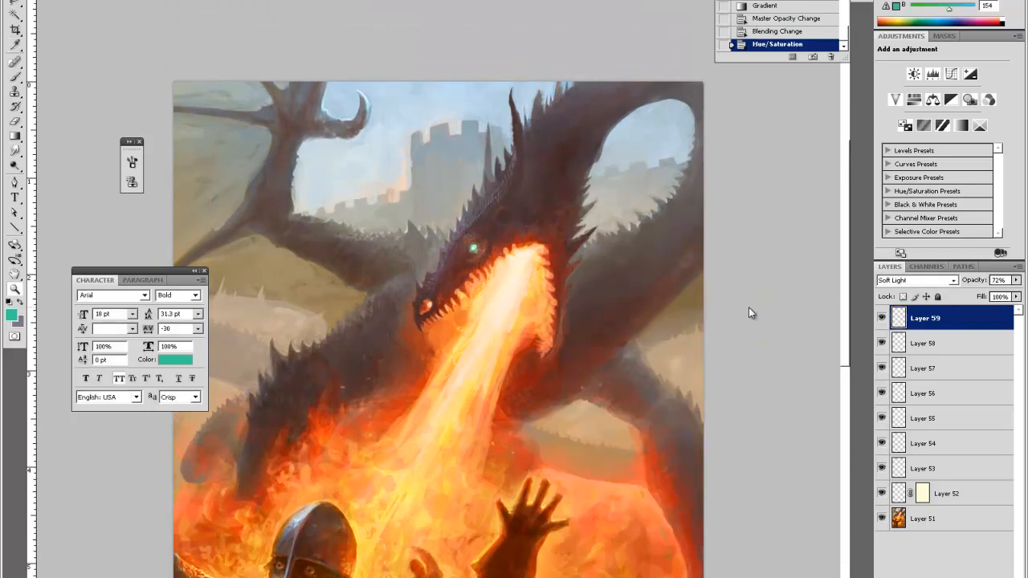
Add a new normal layer and paint a small peach-orange spot in the centre of the dragon's eye
key(ctrl+minus)
key(ctrl+minus)
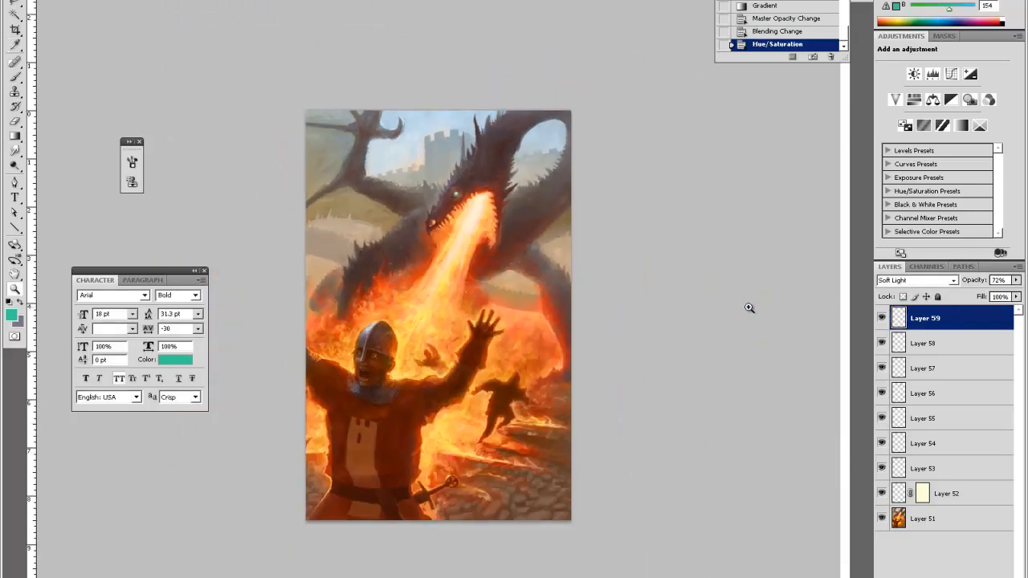
drag(485, 125, 562, 333)
scroll(500, 324, up, 1)
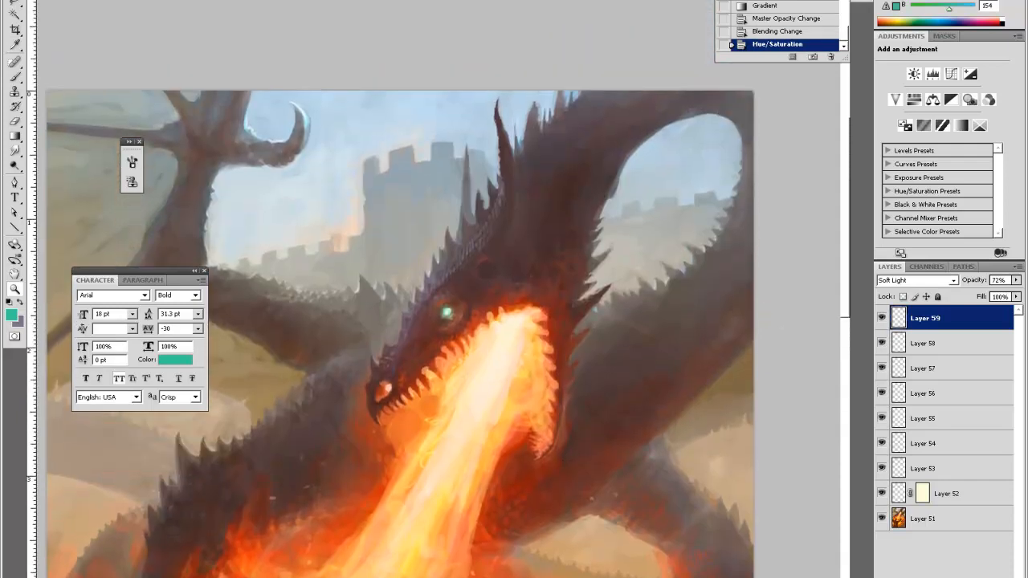
key(ctrl+shift+alt+n)
drag(471, 296, 452, 310)
key(b)
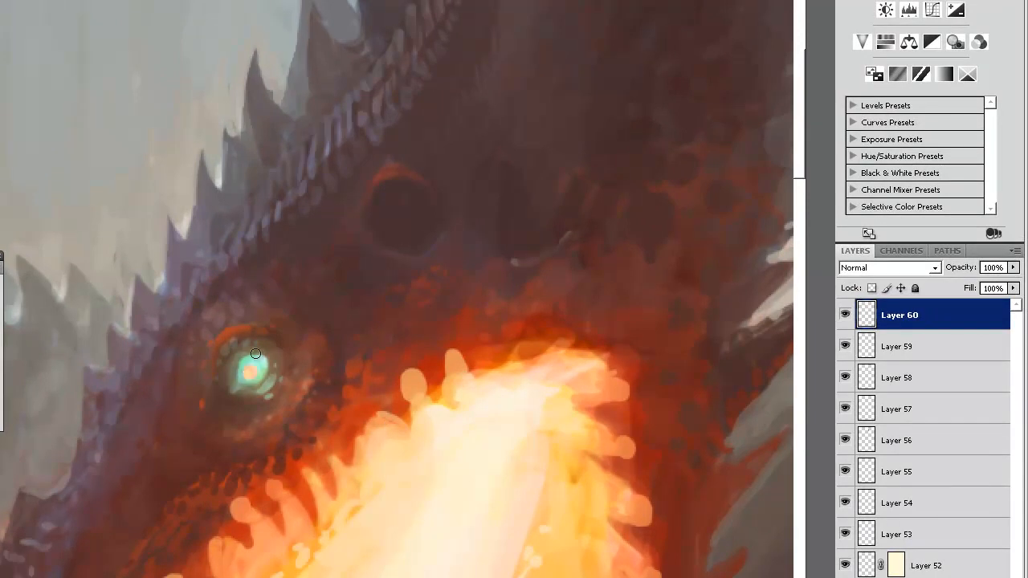
Examine the glowing eye against the whole painting and inspect the dragon's head up close
key(ctrl+minus)
key(ctrl+minus)
key(ctrl+minus)
key(ctrl+minus)
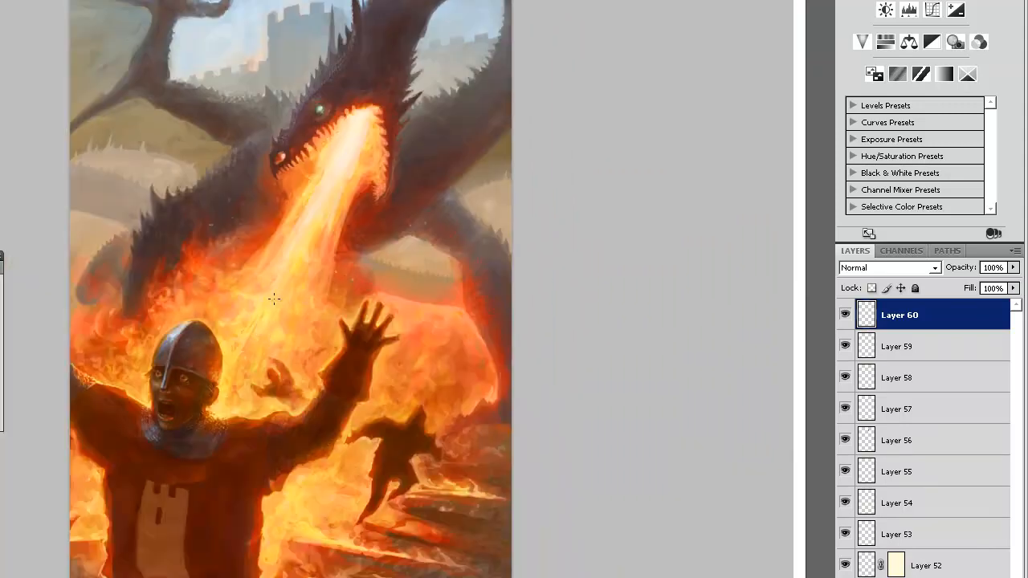
scroll(412, 89, up, 4)
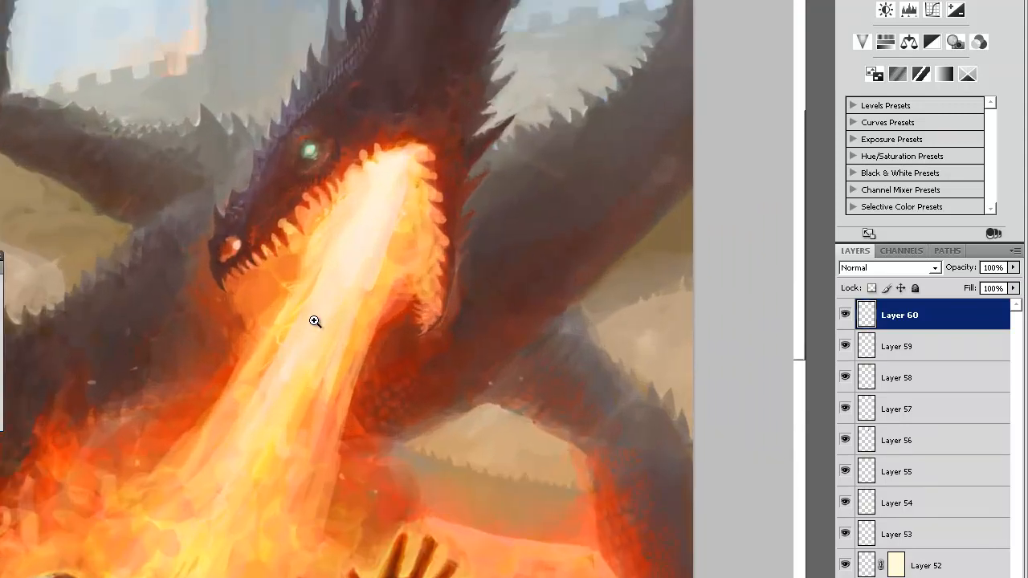
scroll(306, 316, up, 2)
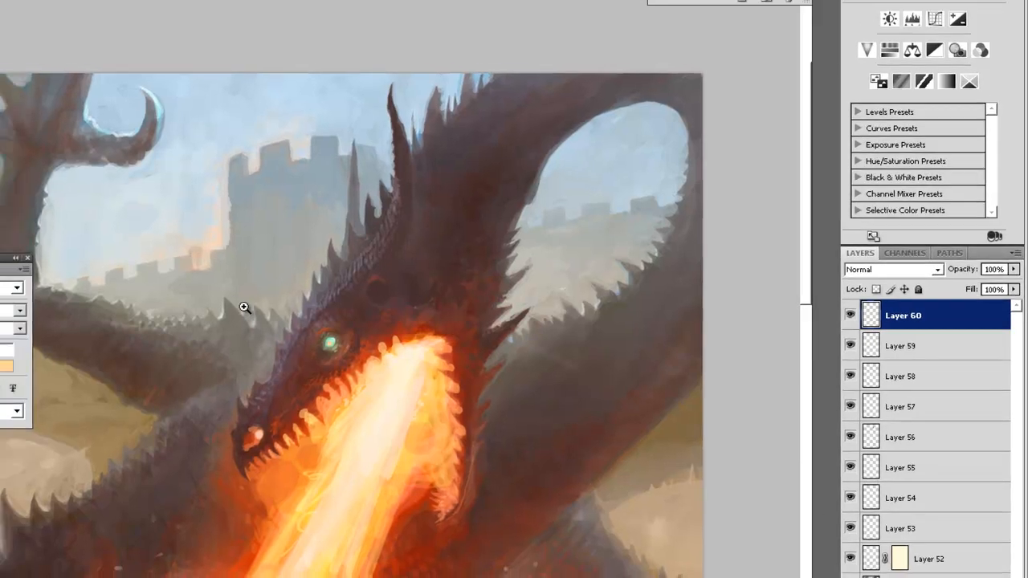
Add a new layer and paint small curling peach-orange flame wisps in the fire beneath the dragon's snout
scroll(220, 307, down, 2)
scroll(370, 311, down, 1)
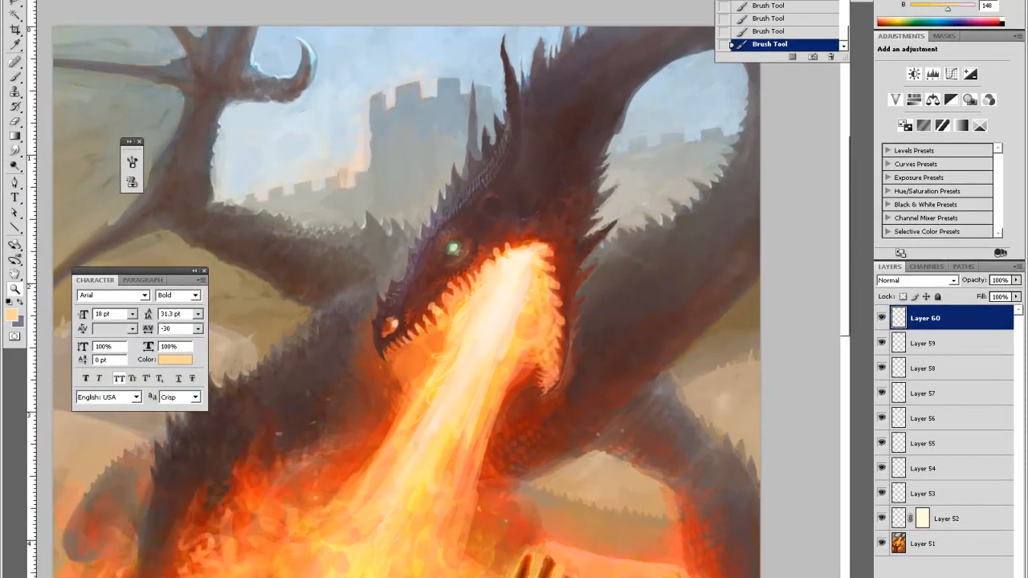
key(ctrl+shift+alt+n)
alt+click(460, 345)
right_click(471, 307)
click(501, 340)
click(466, 304)
mouse_move(447, 329)
mouse_down()
mouse_move(413, 371)
mouse_move(437, 336)
mouse_up()
key(e)
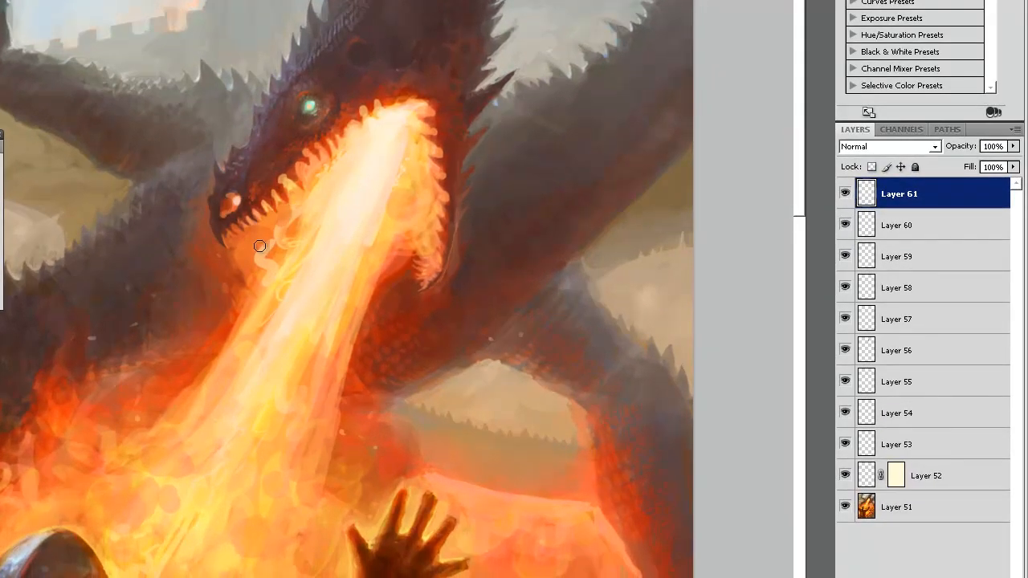
Paint yellow-orange flame curls with sampled fire colours along the fire stream's edge inside the dragon's lower jaw
alt+click(391, 151)
drag(404, 163, 388, 236)
key([)
key(ctrl+z)
key(])
drag(385, 254, 342, 331)
alt+click(378, 273)
key([)
mouse_move(378, 269)
mouse_down()
mouse_move(367, 280)
mouse_move(387, 256)
mouse_up()
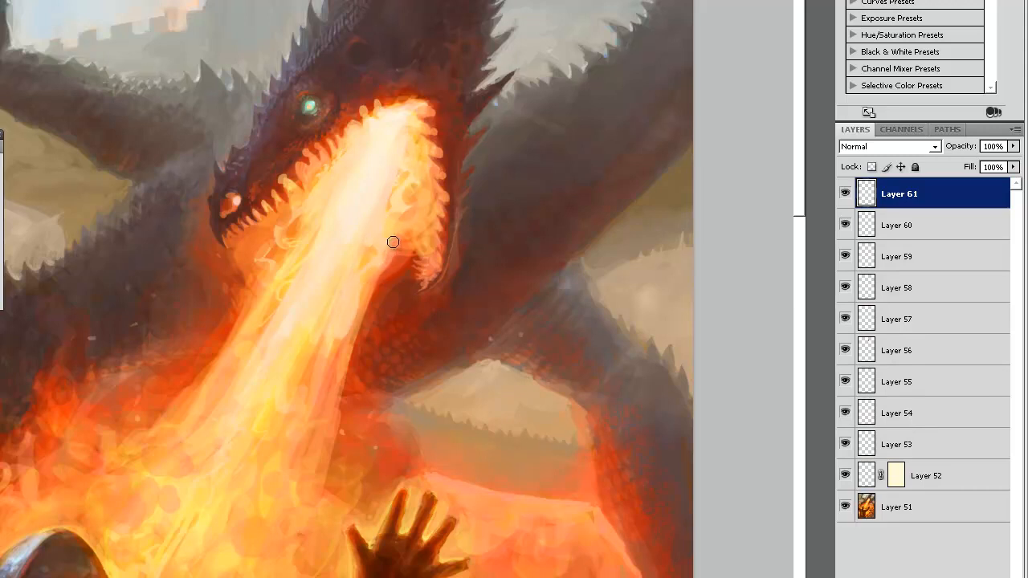
Paint and blend small flame licks along the snout-side edge and lower part of the fire stream
alt+click(312, 193)
drag(325, 212, 280, 300)
alt+click(290, 242)
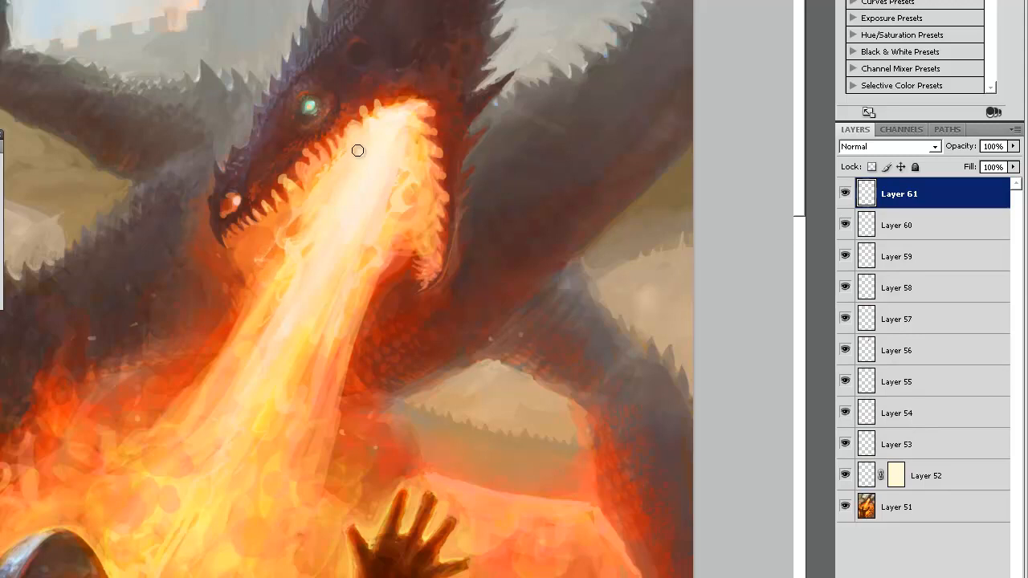
alt+click(259, 345)
drag(233, 345, 184, 433)
key(bracketleft)
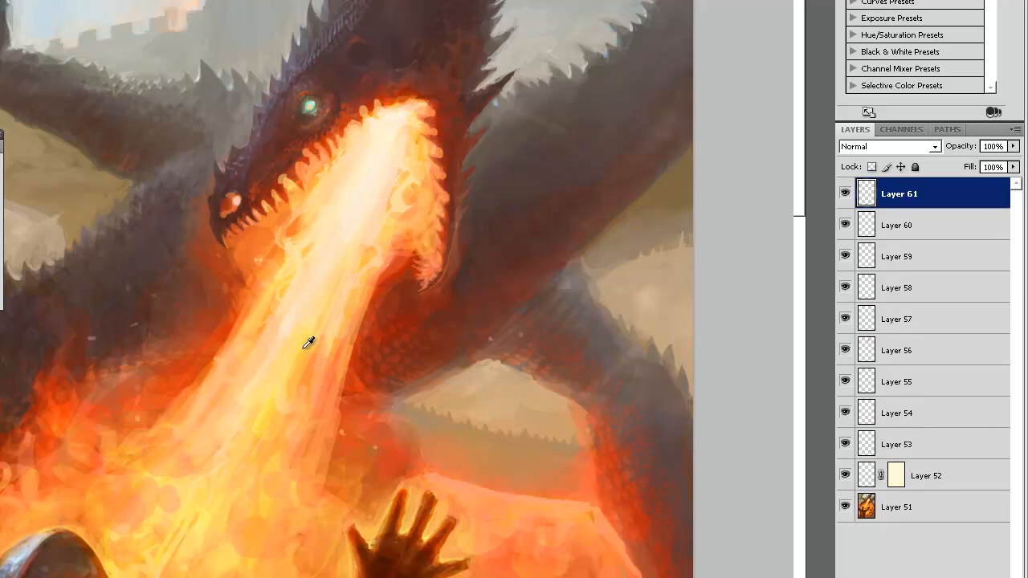
mouse_move(308, 340)
mouse_down()
mouse_move(309, 407)
mouse_move(294, 463)
mouse_up()
key(bracketleft)
key(bracketleft)
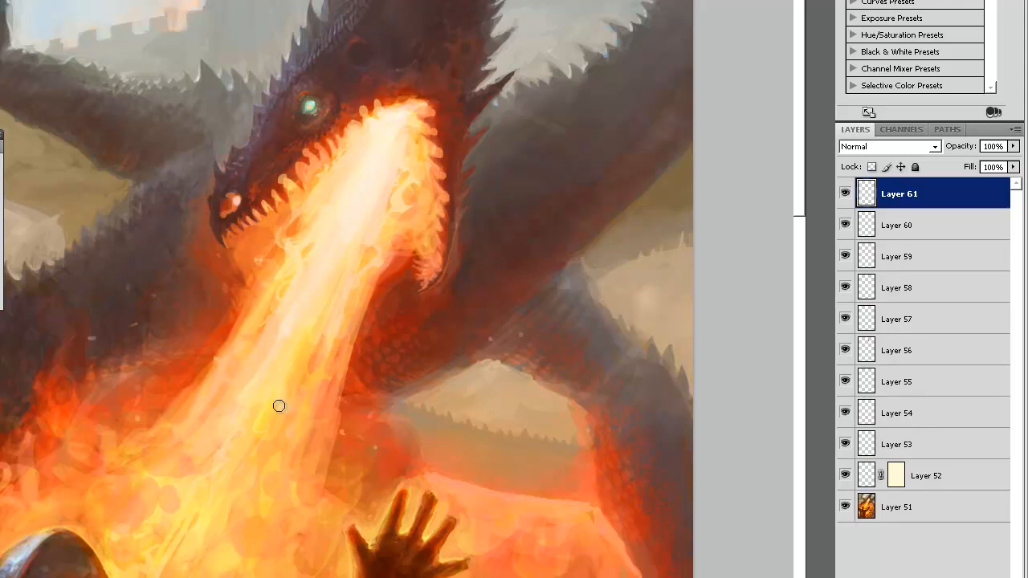
Add a new layer in Overlay mode and set the foreground colour to a warmer light orange
key(ctrl+minus)
key(ctrl+minus)
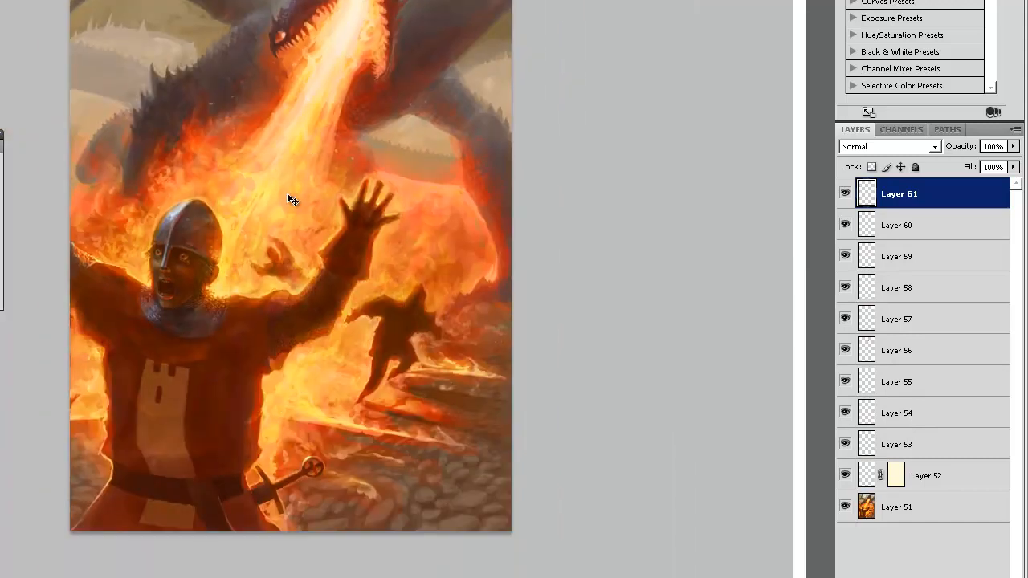
click(305, 53)
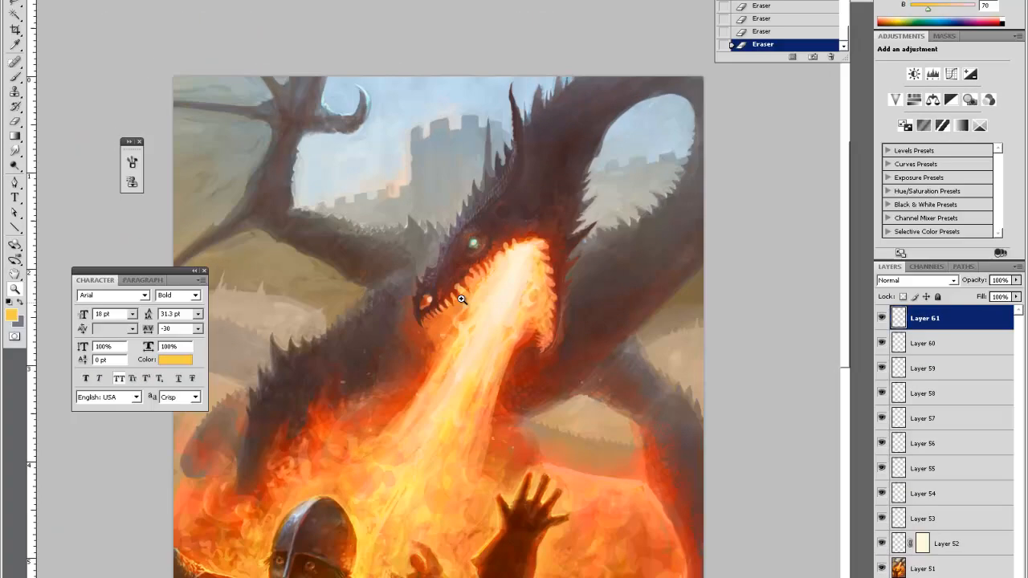
scroll(462, 299, up, 3)
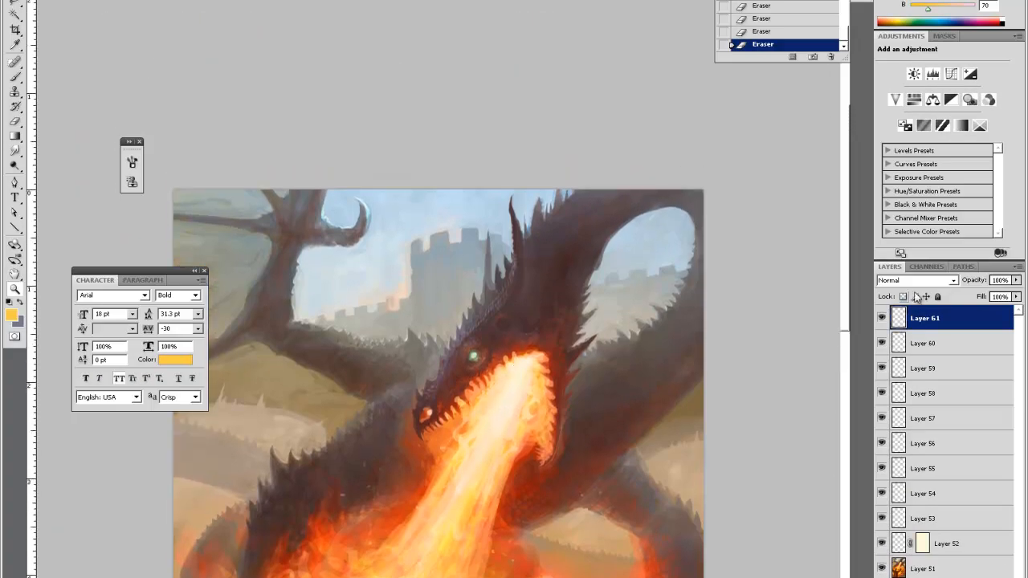
key(ctrl+shift+alt+n)
click(920, 282)
click(890, 447)
click(12, 315)
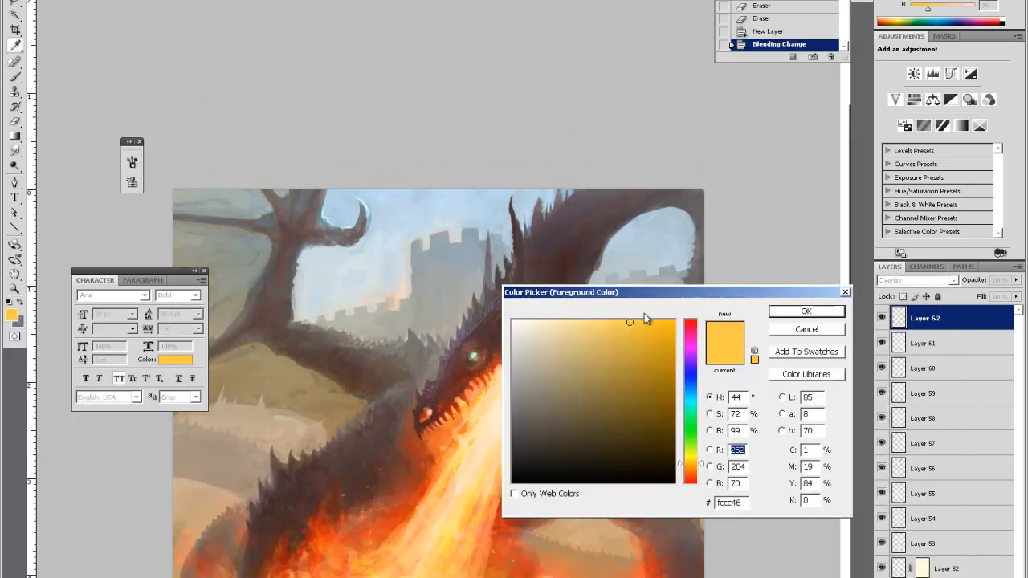
click(697, 472)
click(807, 311)
Apply a compact orange gradient glow over the dragon's fire-filled mouth, replacing a larger first attempt
key(g)
drag(514, 371, 522, 527)
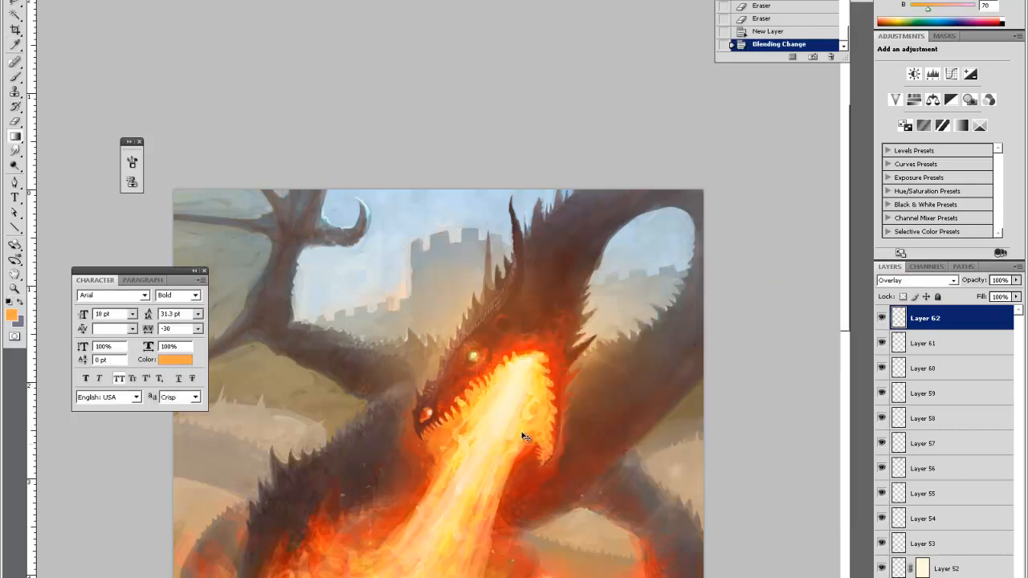
key(ctrl+z)
drag(514, 382, 514, 482)
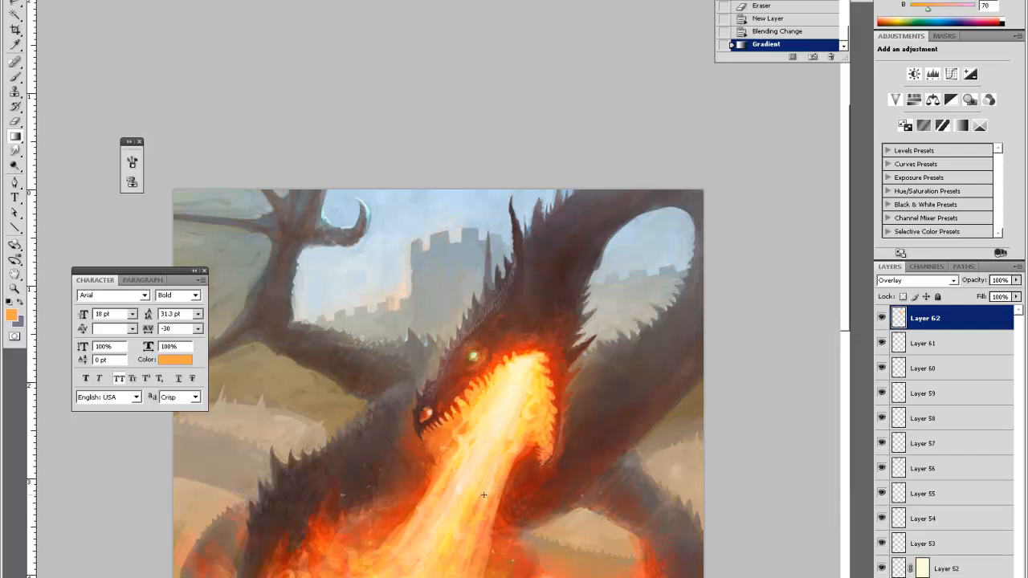
Add orange gradient glows beside the knight's torso and at the canvas edge under his raised arm, and set the layer opacity to 43%
scroll(482, 494, down, 5)
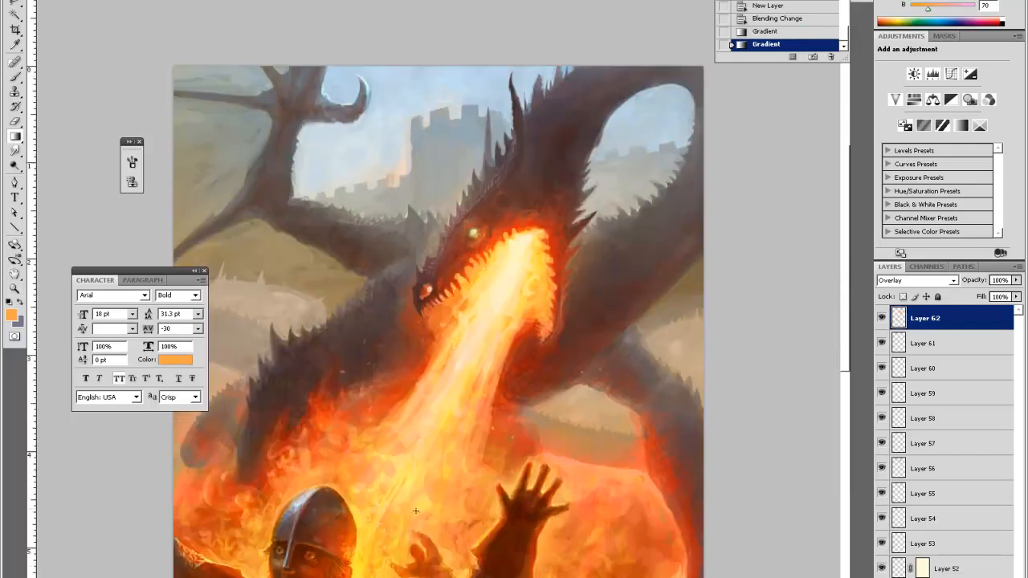
scroll(385, 530, down, 2)
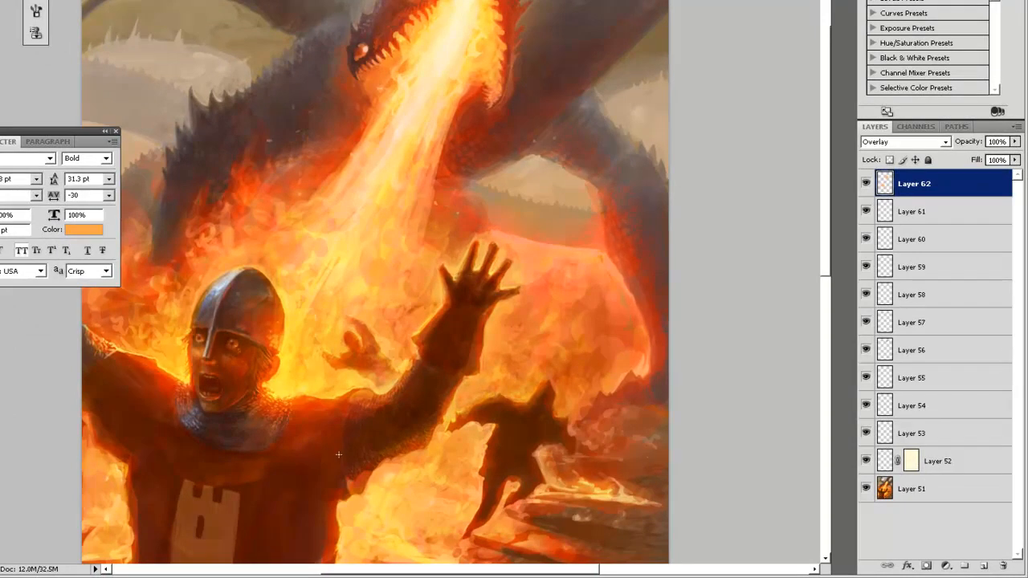
scroll(308, 433, down, 5)
drag(370, 442, 305, 353)
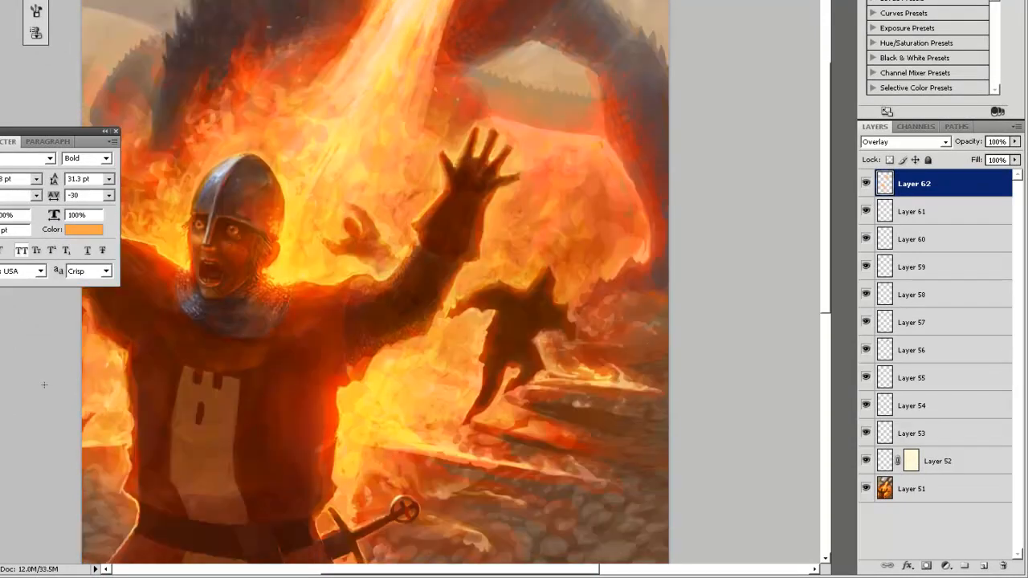
drag(74, 381, 101, 441)
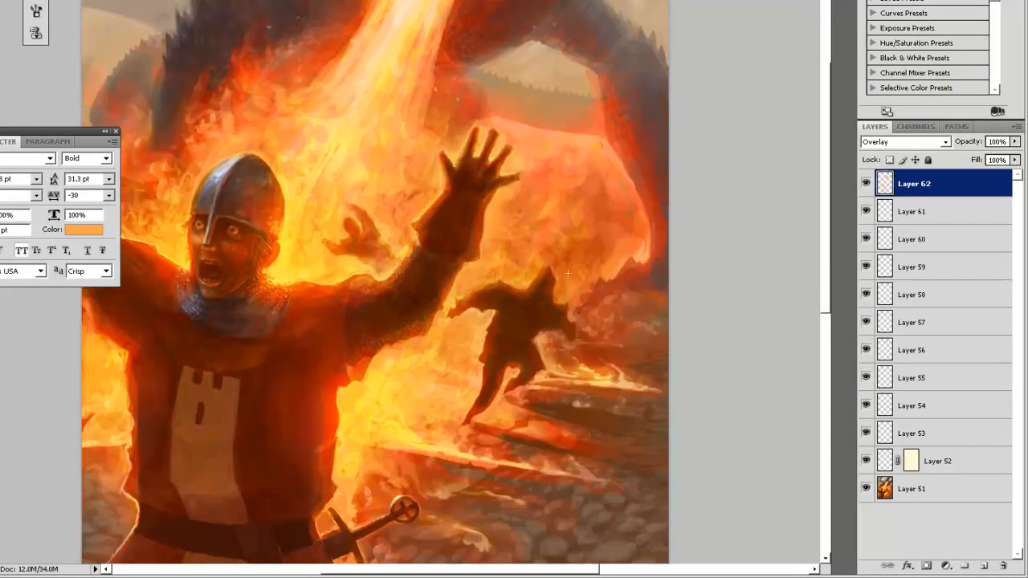
drag(980, 144, 964, 144)
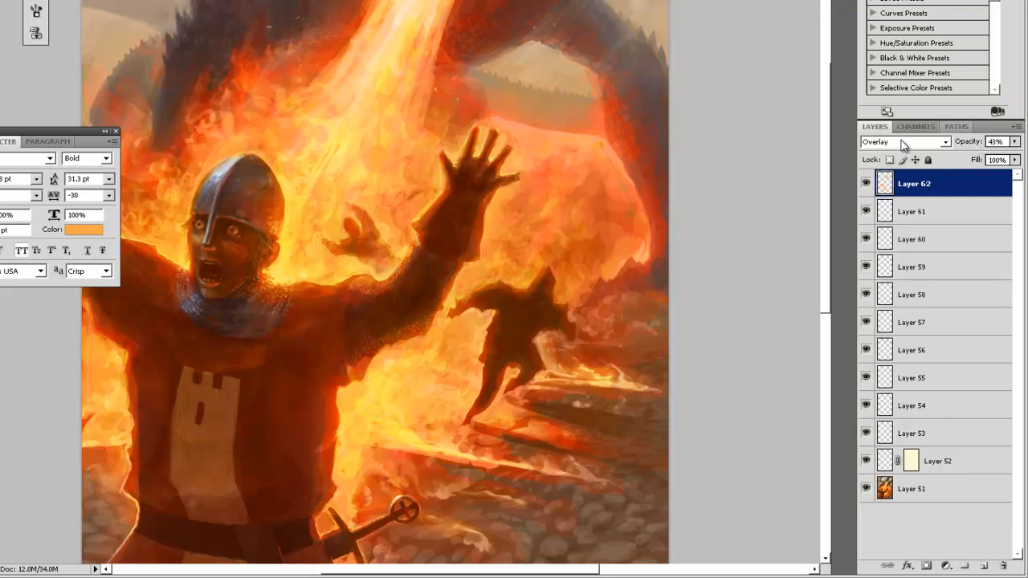
Examine the orange glow across the whole painting and compare the fire with Layer 61 hidden and shown
key(ctrl+minus)
key(ctrl+minus)
key(ctrl+minus)
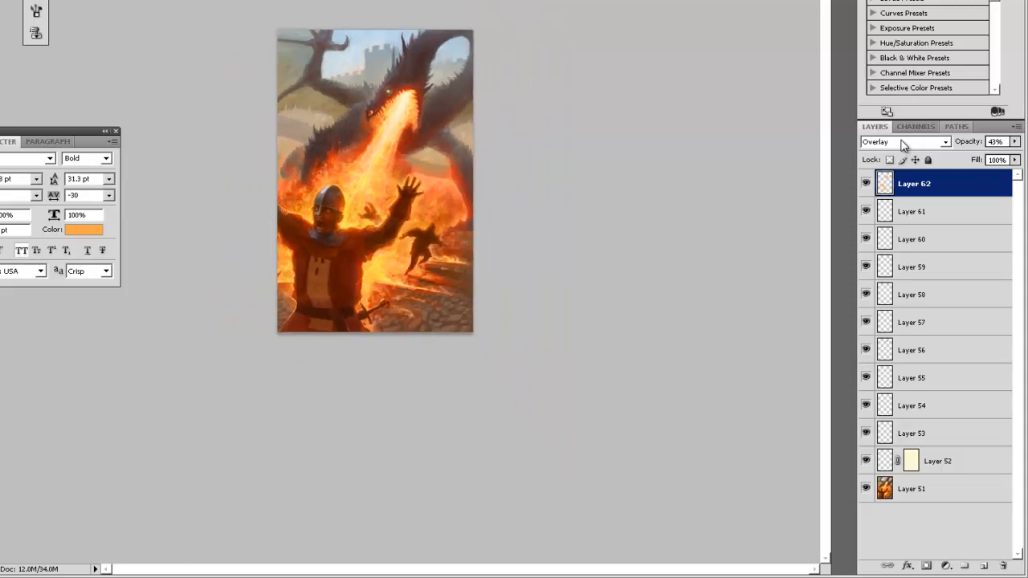
key(ctrl+plus)
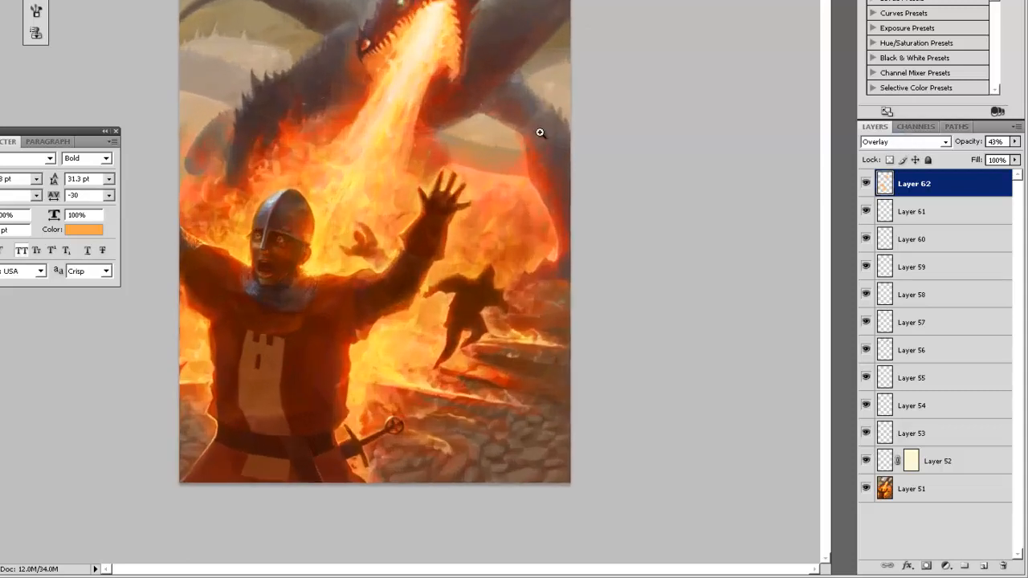
click(544, 131)
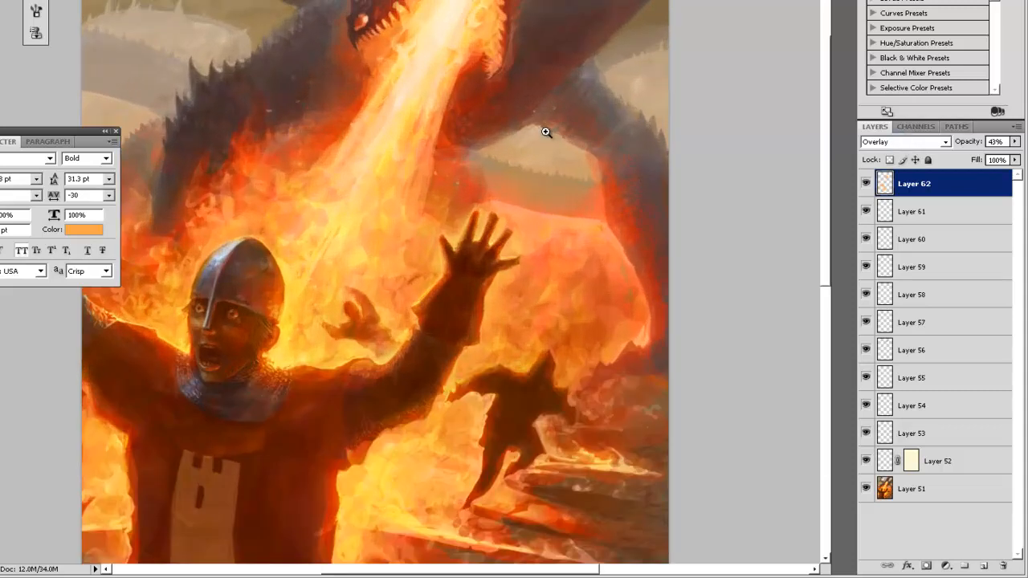
scroll(540, 128, up, 6)
scroll(552, 141, down, 6)
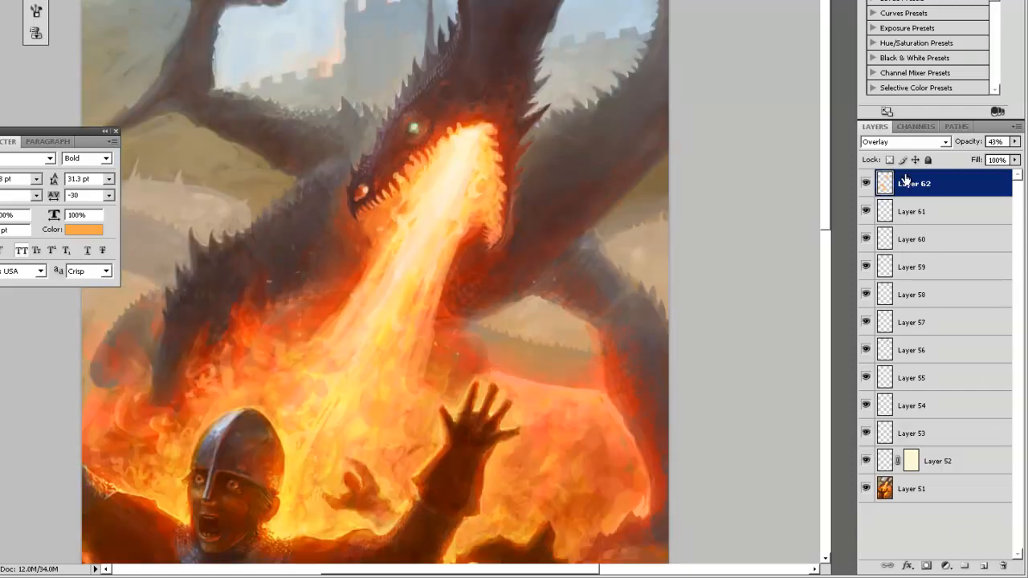
click(914, 221)
click(866, 211)
click(865, 211)
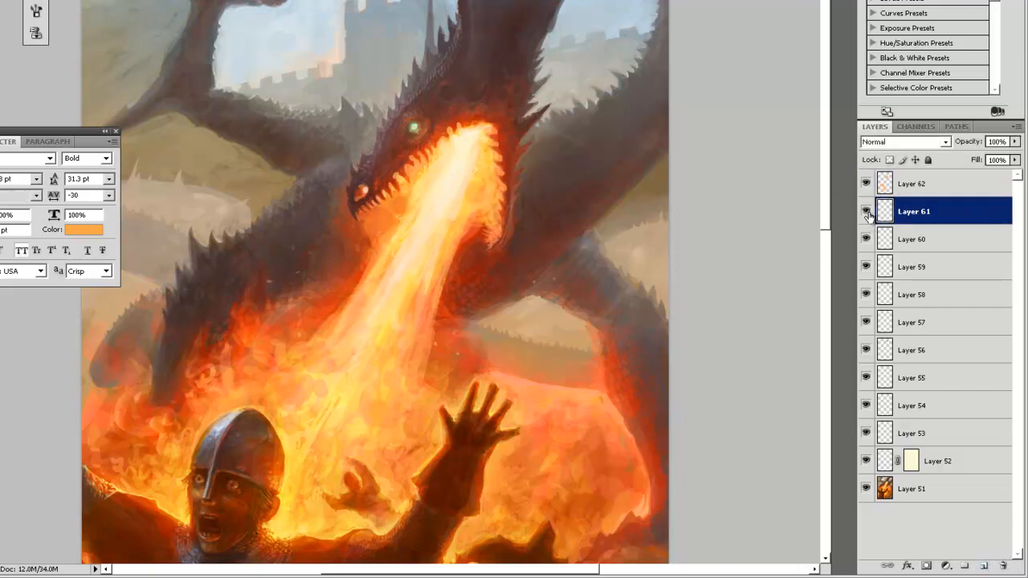
Add a new layer above Layer 61 and paint small brown spikes along the ridge of the dragon's looping neck
click(983, 566)
click(613, 124)
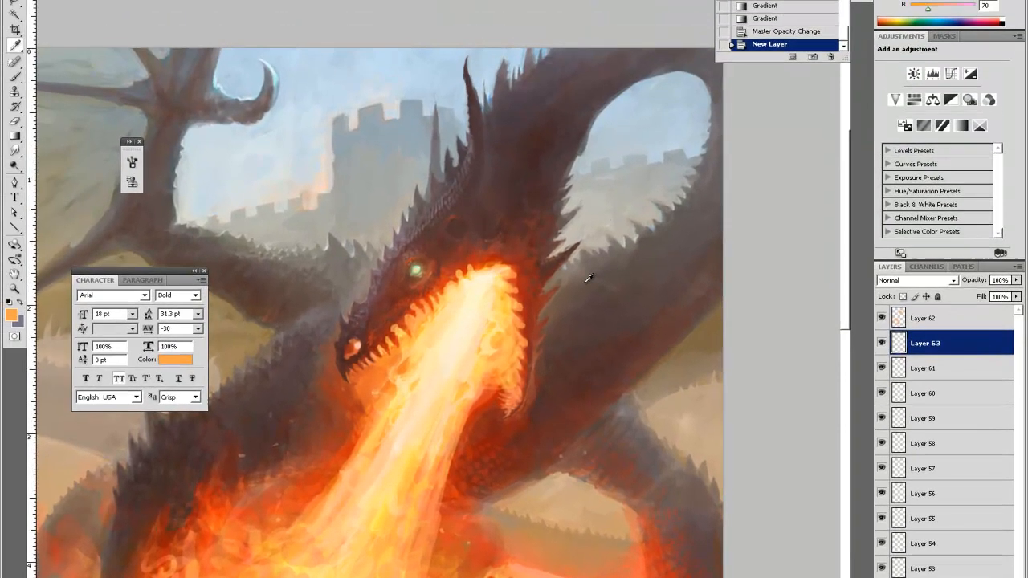
alt+click(589, 277)
right_click(591, 277)
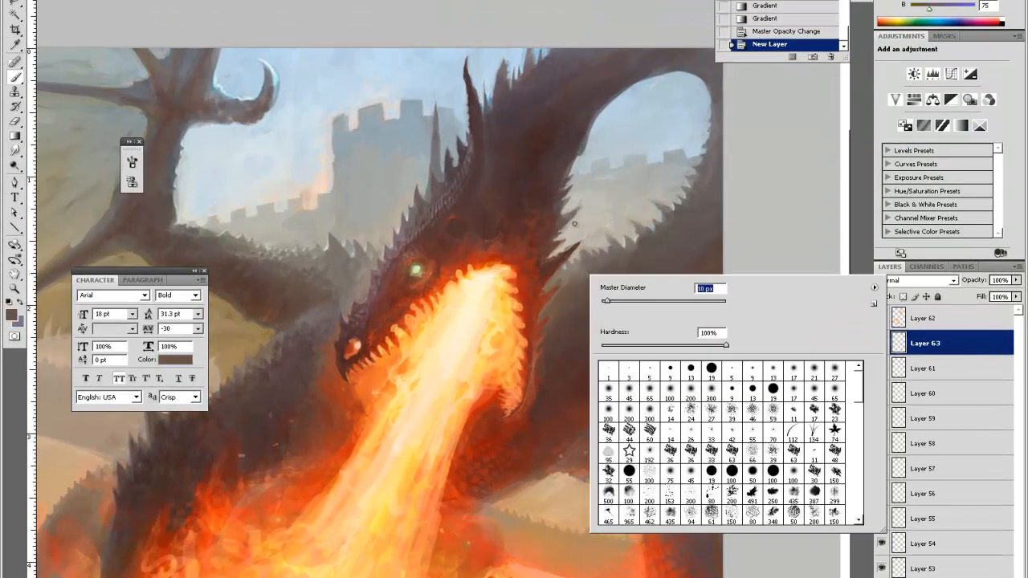
click(577, 286)
drag(584, 277, 577, 268)
mouse_move(580, 277)
mouse_down()
mouse_move(572, 267)
mouse_move(581, 267)
mouse_up()
key(e)
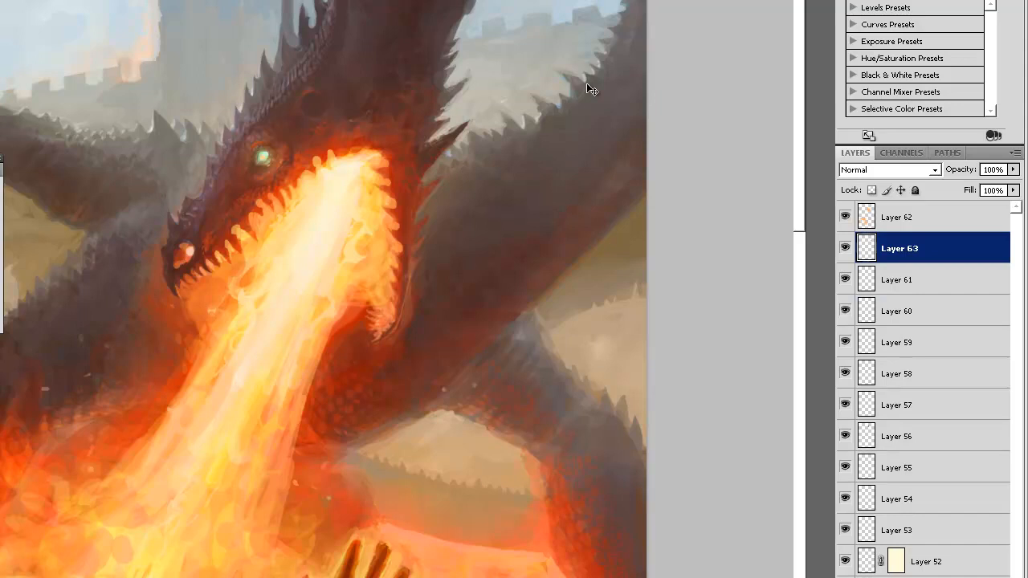
Refine the underside of the dragon's looping neck where it meets the olive hill at the canvas edge, using a sampled colour
key(ctrl+minus)
key(ctrl+minus)
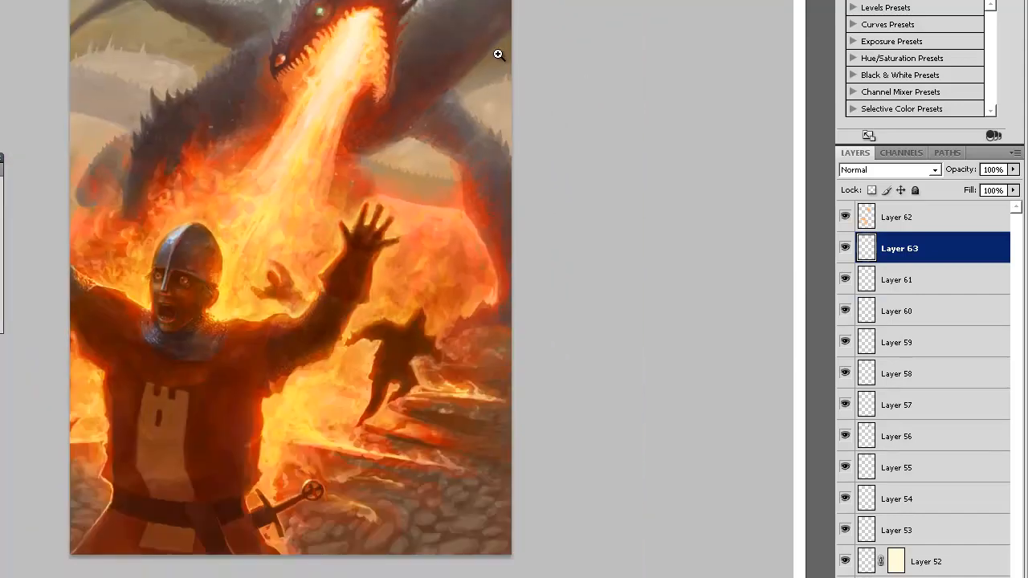
key(ctrl+plus)
drag(504, 57, 417, 298)
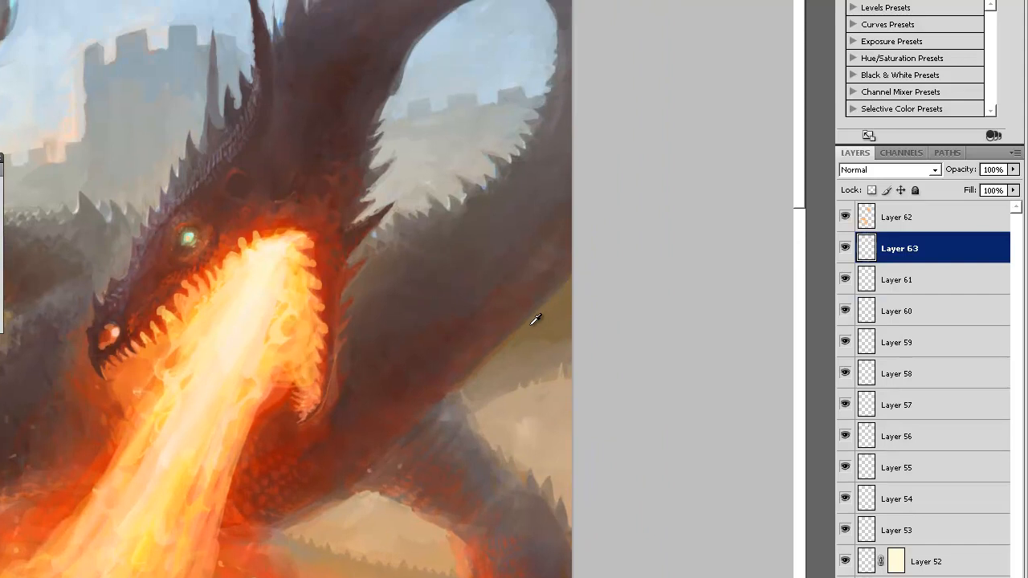
right_click(544, 266)
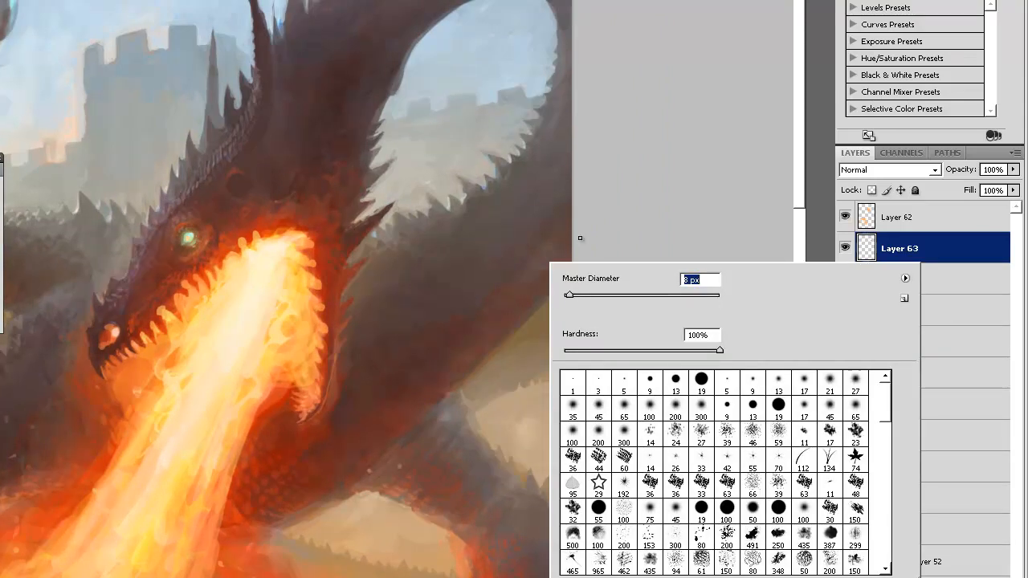
click(550, 268)
drag(570, 277, 557, 294)
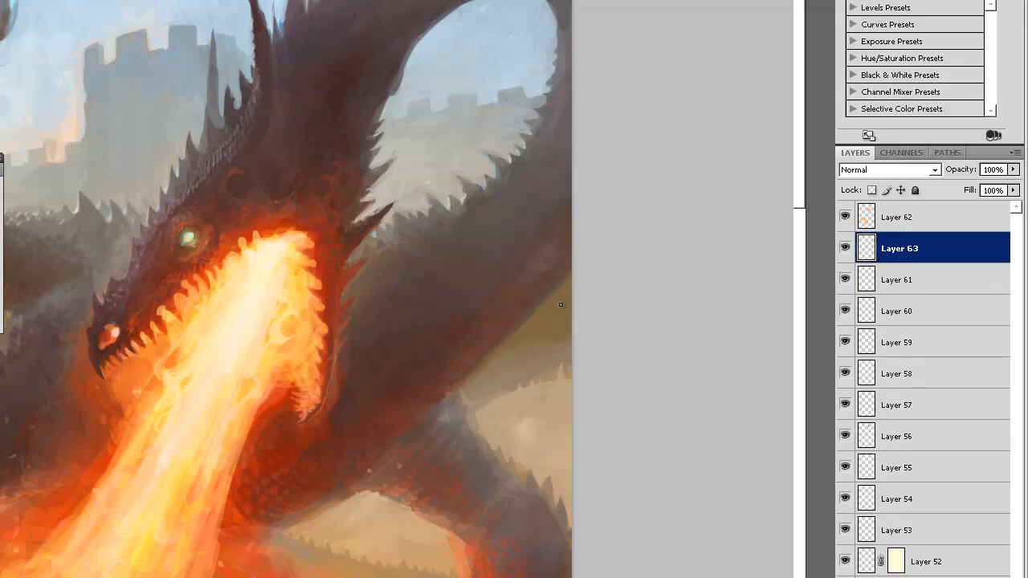
Sample a burnt orange from the painting and touch up the base of the dragon's foreleg where it meets the flames
key(ctrl+0)
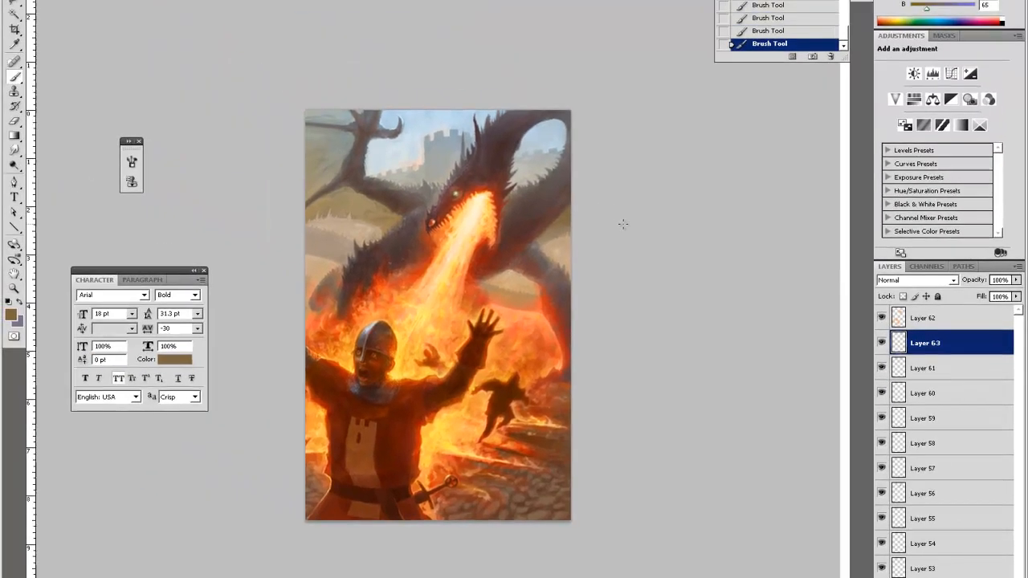
key(z)
click(478, 225)
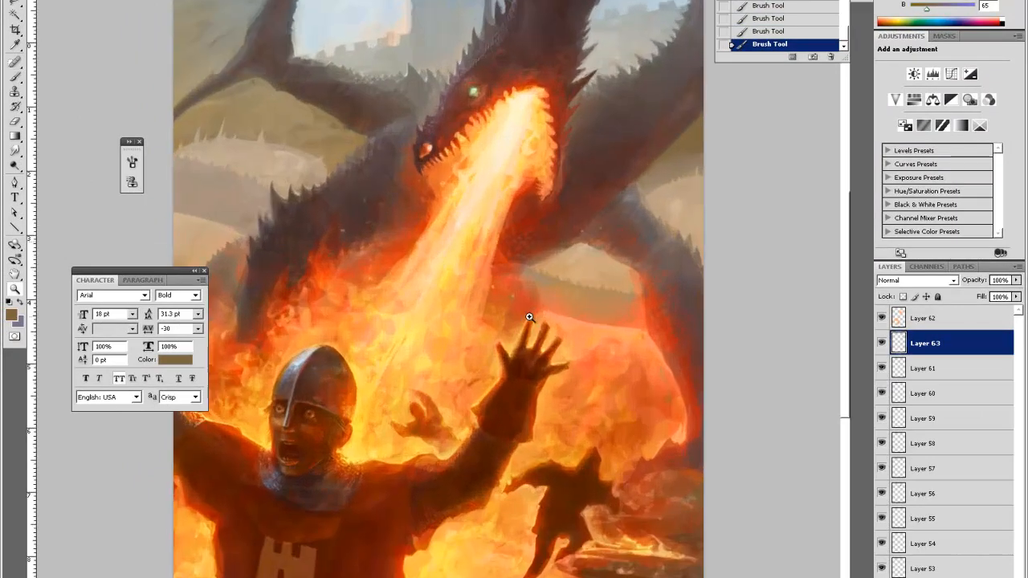
key(i)
key(b)
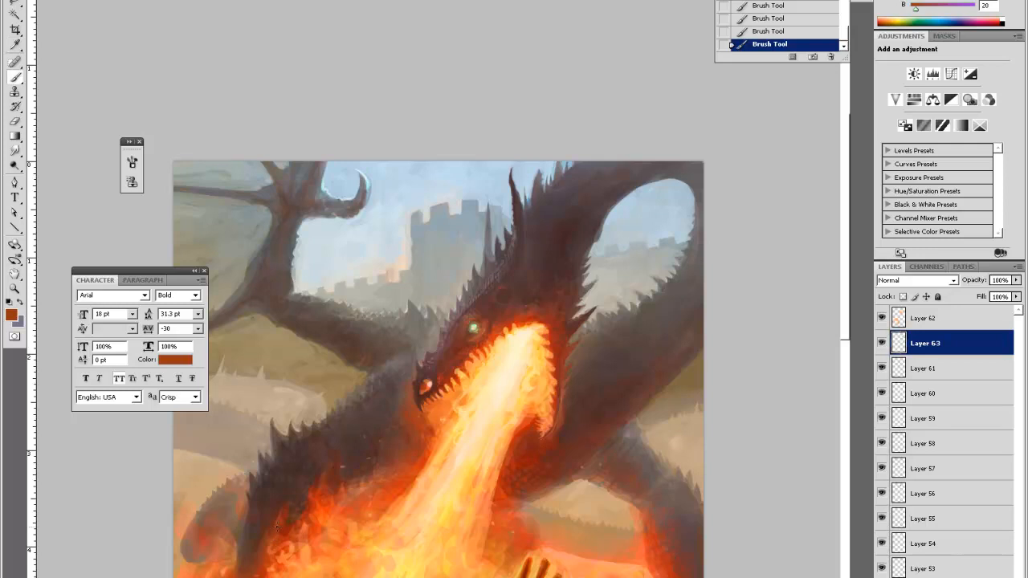
right_click(279, 529)
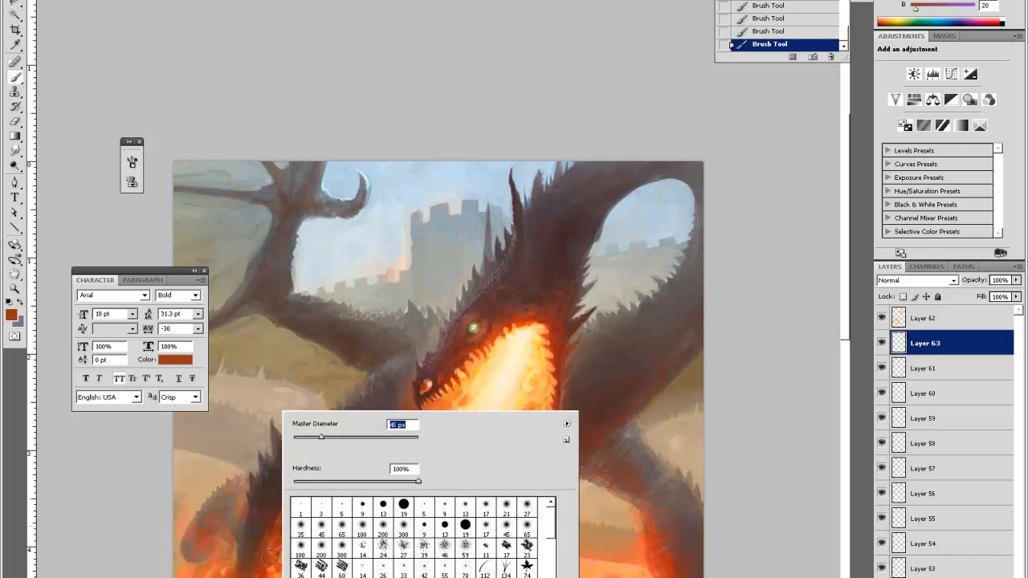
click(272, 552)
Soften the edge at the base of the dragon's foreleg with a 35 px eraser at 0% hardness
key(e)
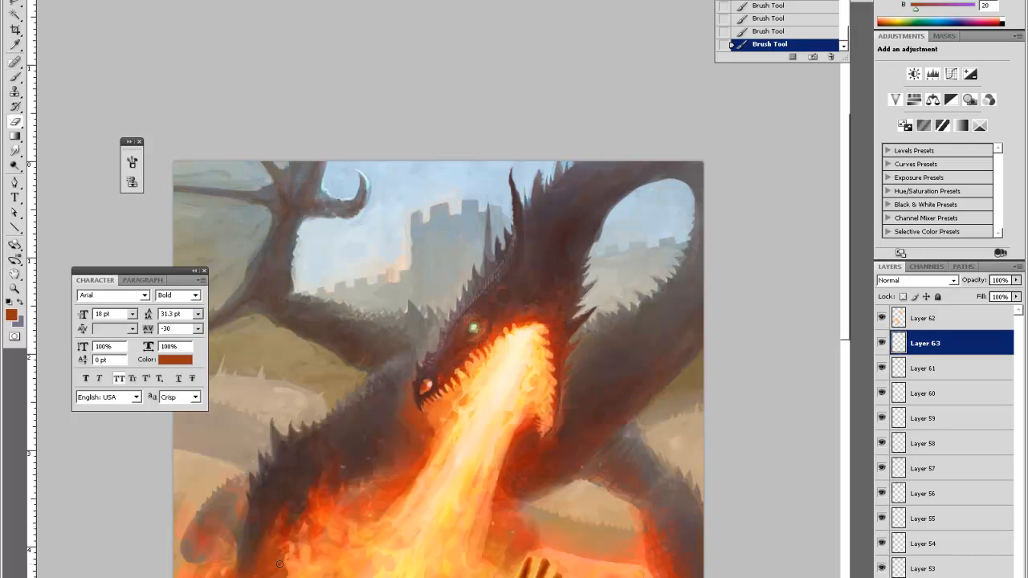
right_click(271, 550)
key(Return)
right_click(241, 529)
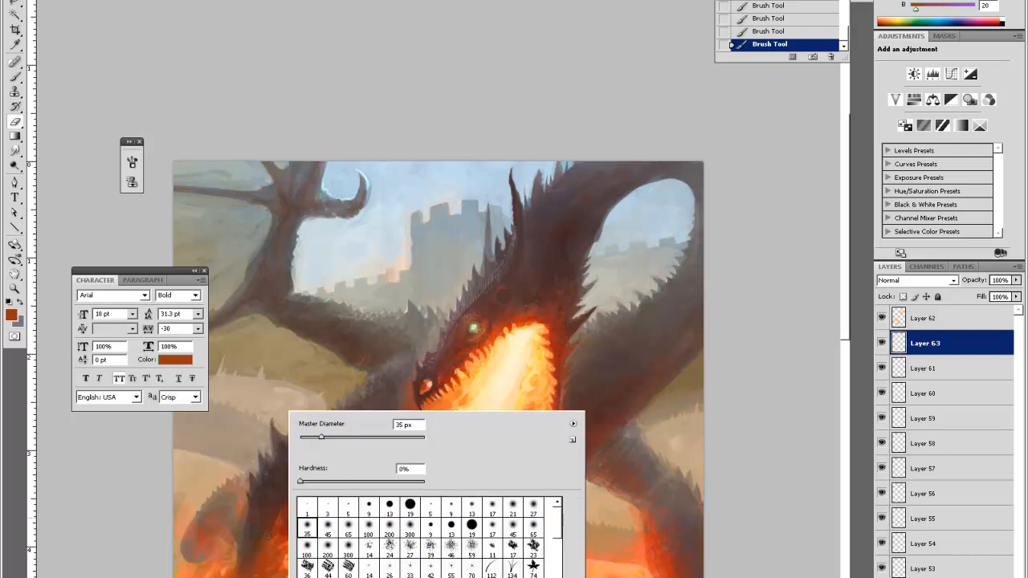
key(Return)
mouse_move(241, 526)
mouse_down()
mouse_move(265, 524)
mouse_move(257, 566)
mouse_up()
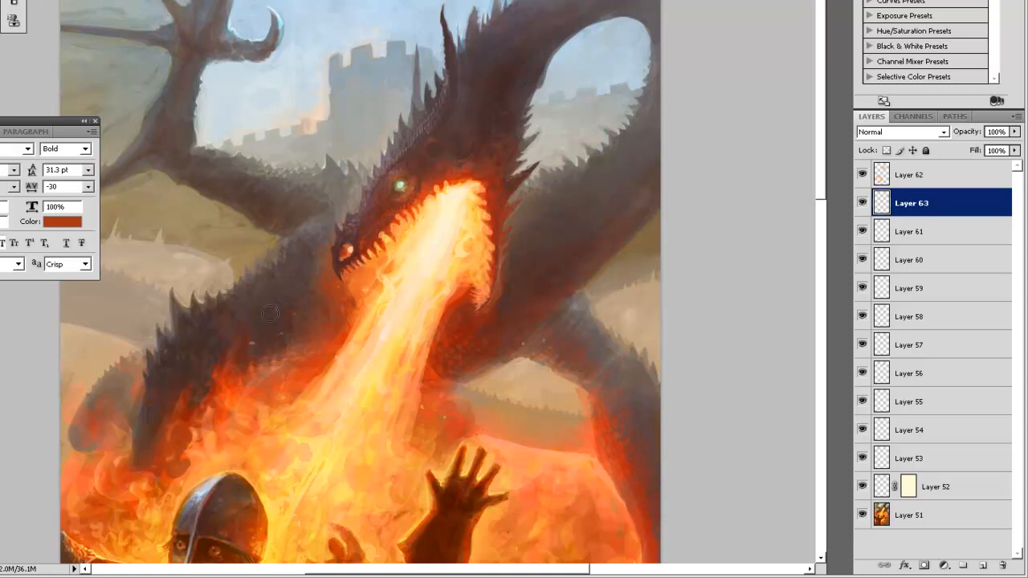
Darken the foot of the dragon's foreleg above the knight's helmet with a sampled reddish brown
alt+click(158, 433)
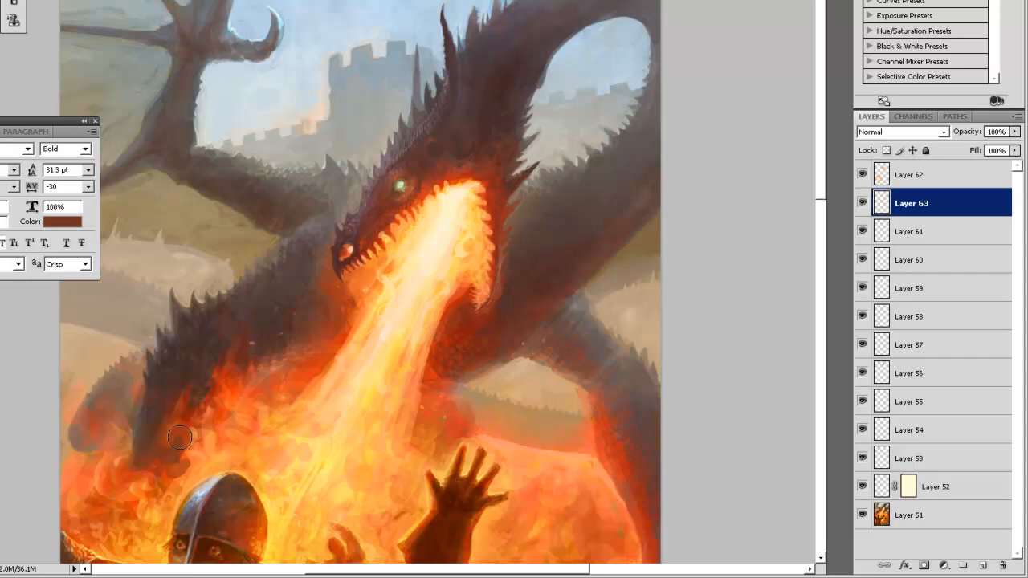
key(ctrl+minus)
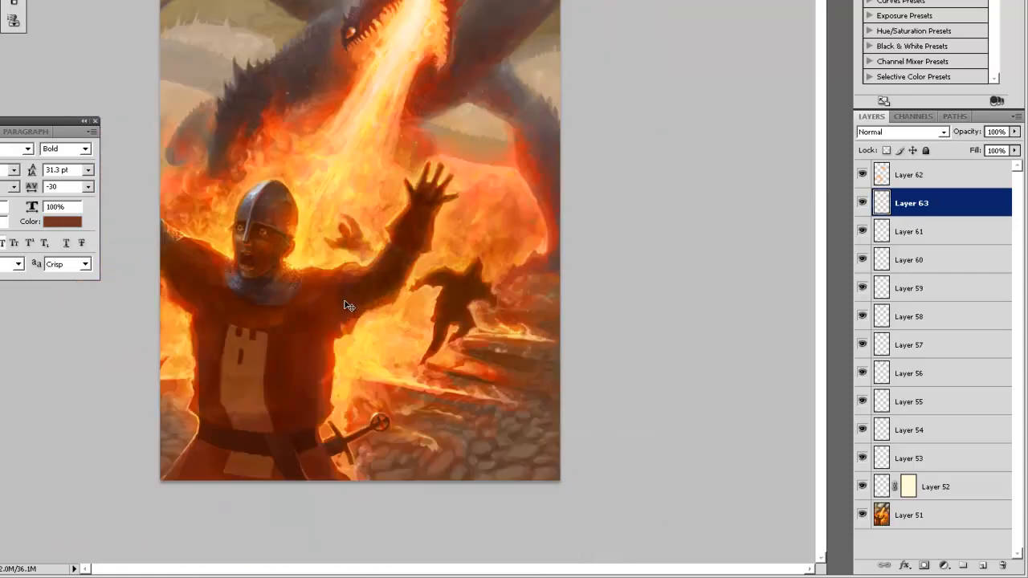
key(ctrl+minus)
key(x)
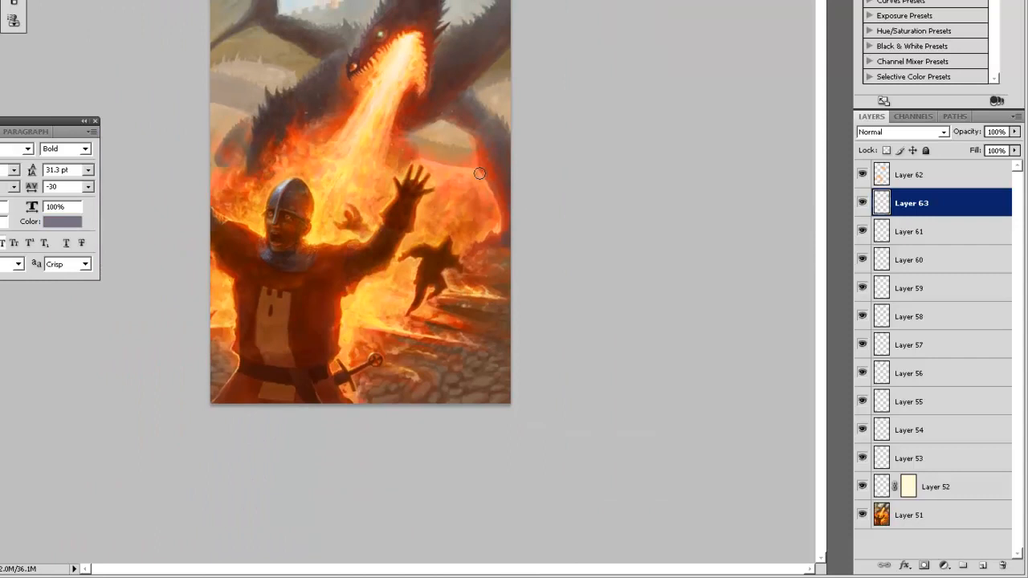
click(445, 128)
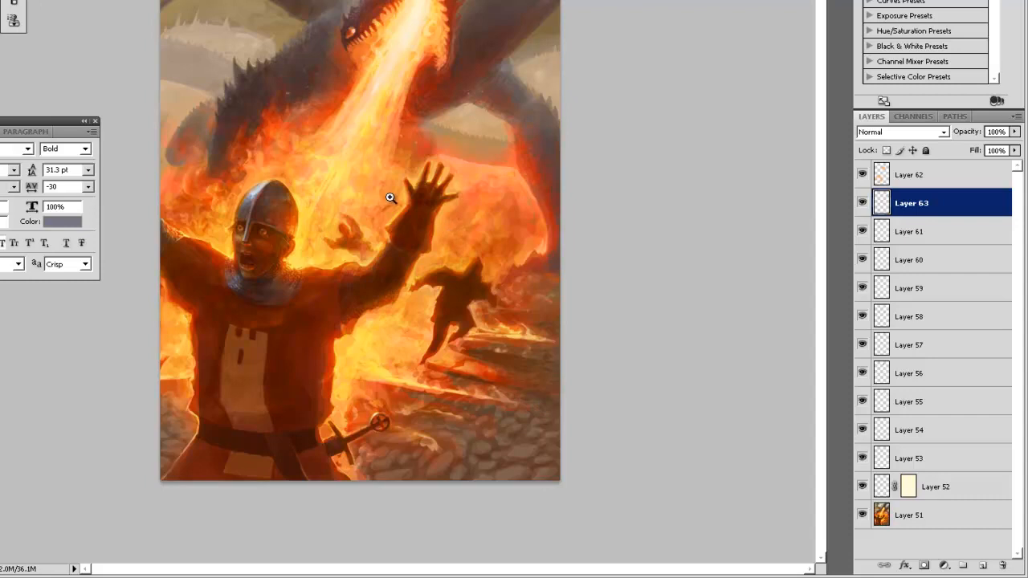
Add a new layer above Layer 62 and paint small embers in the fire with a sampled light orange and a reduced irregular brush
click(928, 184)
click(982, 565)
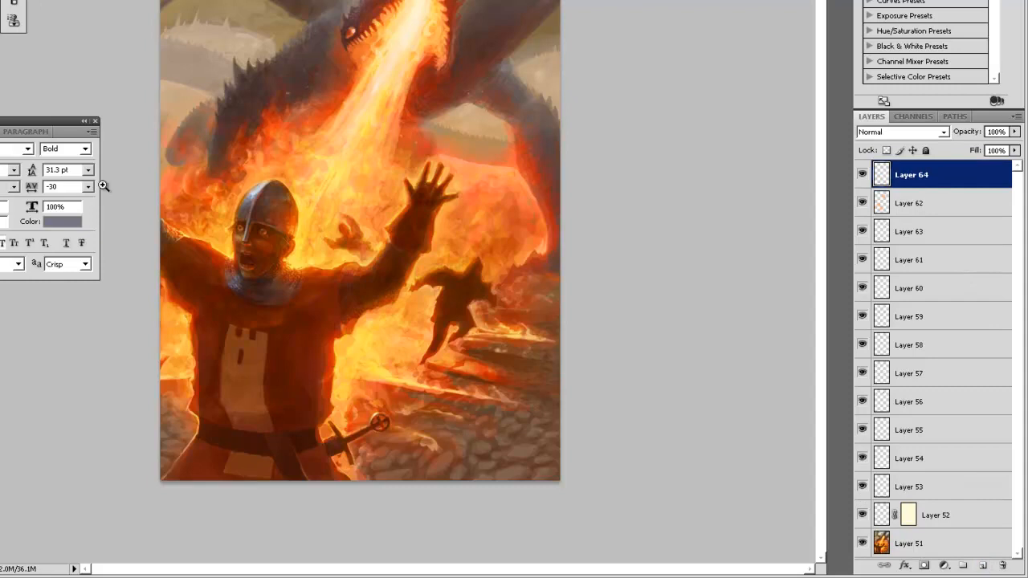
click(264, 157)
right_click(290, 119)
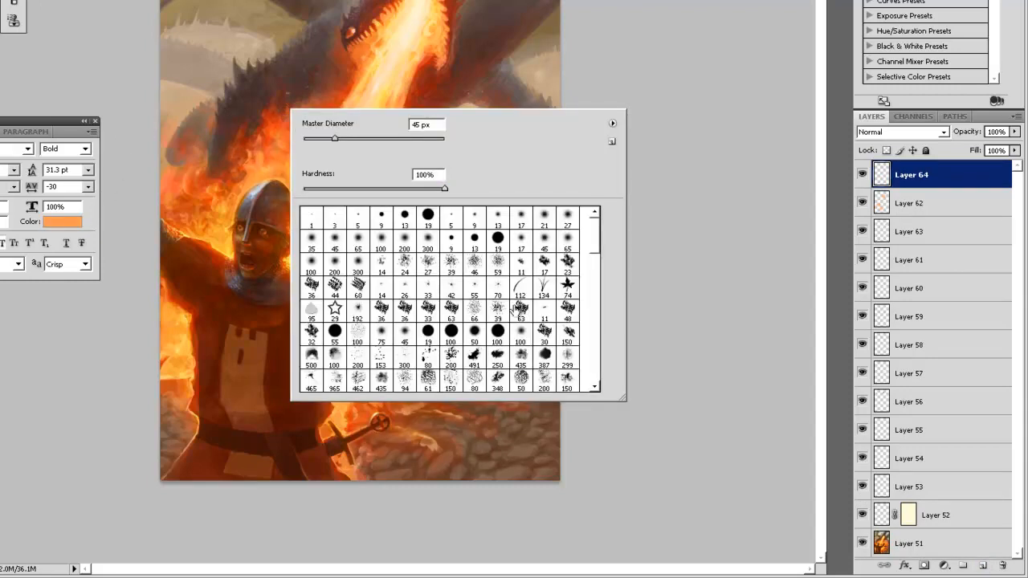
drag(597, 241, 609, 395)
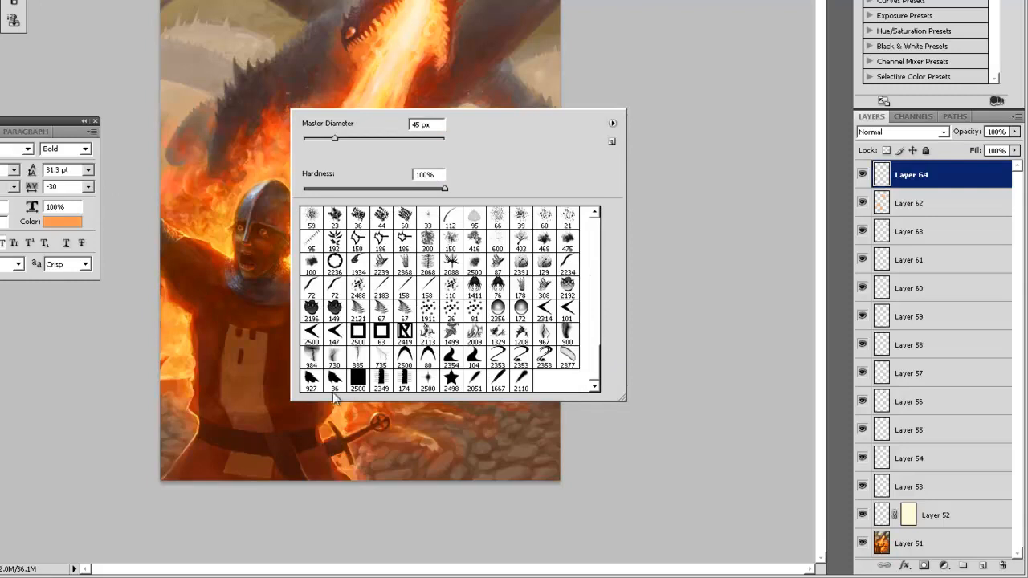
click(337, 388)
click(311, 139)
click(374, 91)
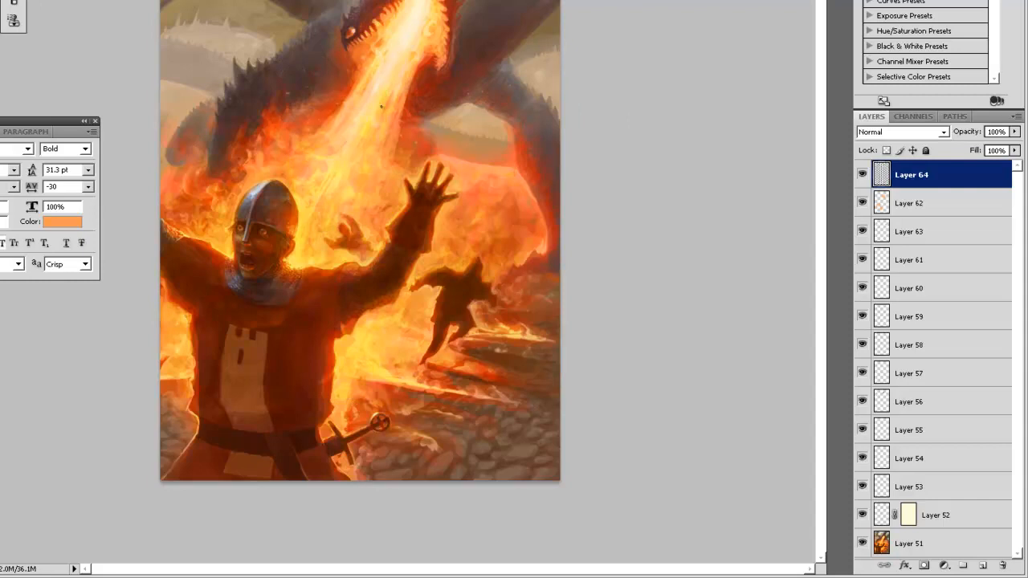
Set Layer 64's blend mode to Lighten and add orange sparks between the knight's raised hand and the dragon's leg, erasing the excess
click(923, 131)
click(891, 241)
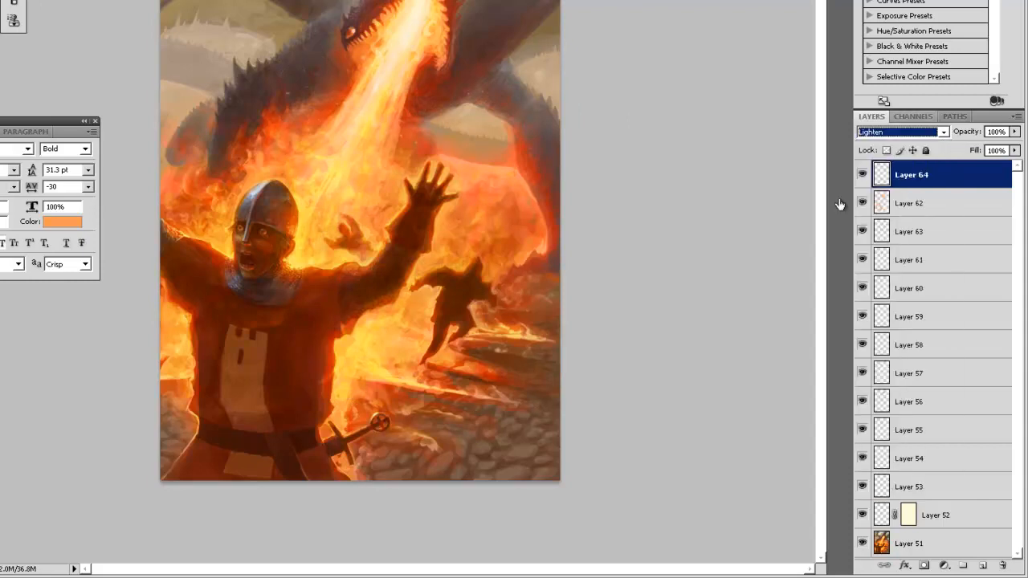
key(Return)
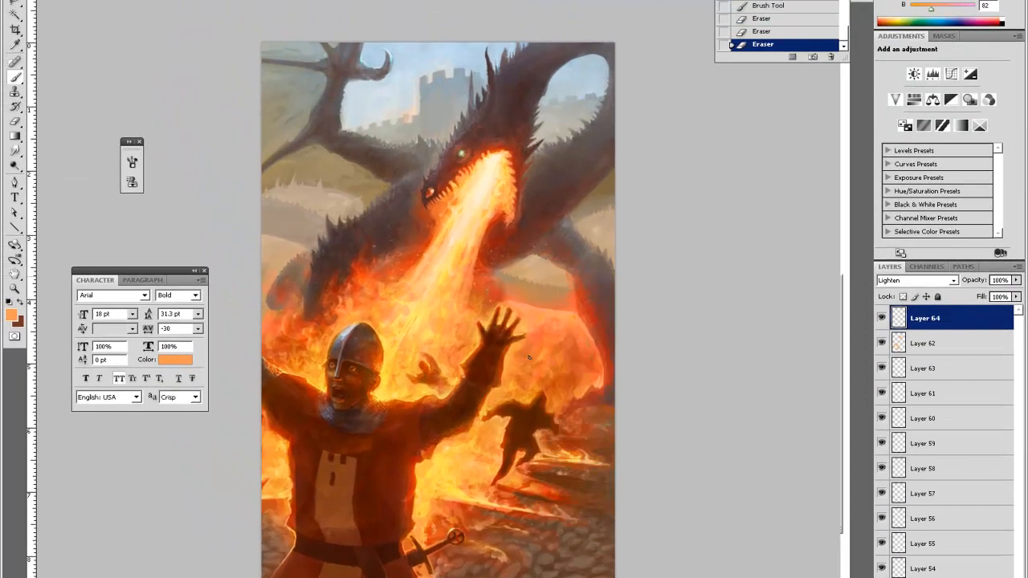
click(529, 357)
key(e)
key(b)
click(540, 302)
key(e)
click(539, 353)
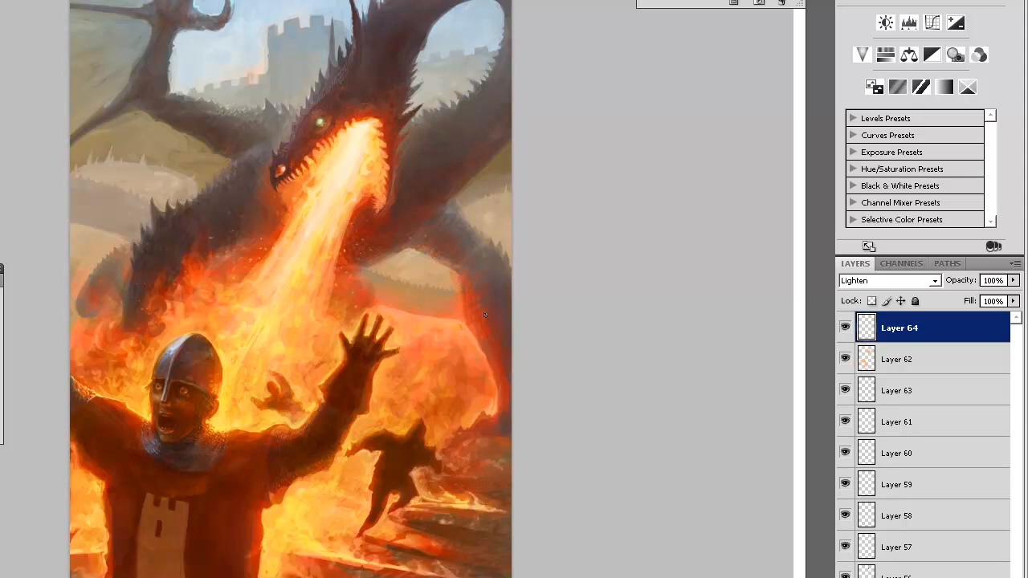
Fade the embers around the fire stream and the dragon's chest with a larger soft eraser at 0% hardness
right_click(381, 233)
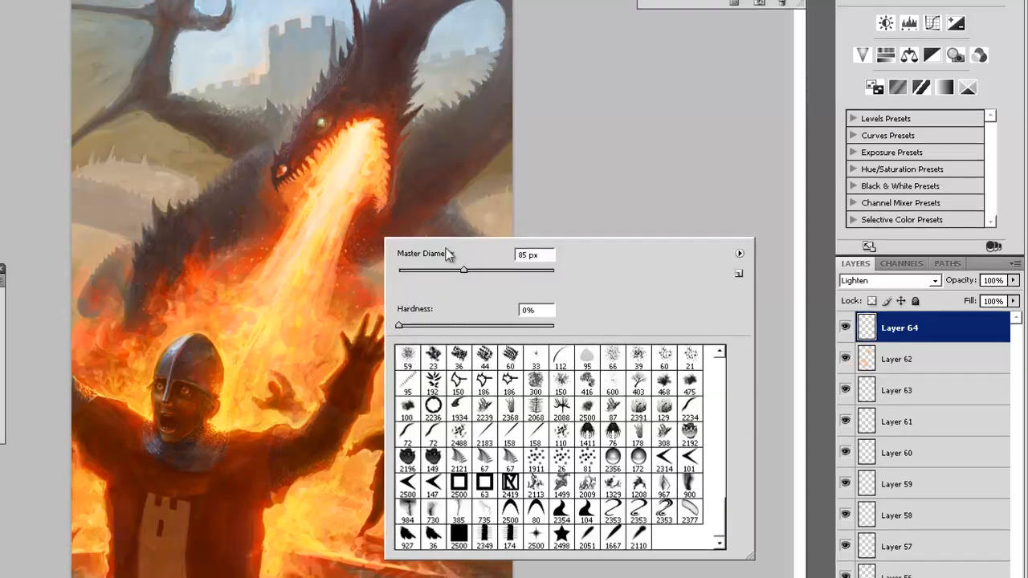
click(486, 269)
drag(450, 206, 369, 240)
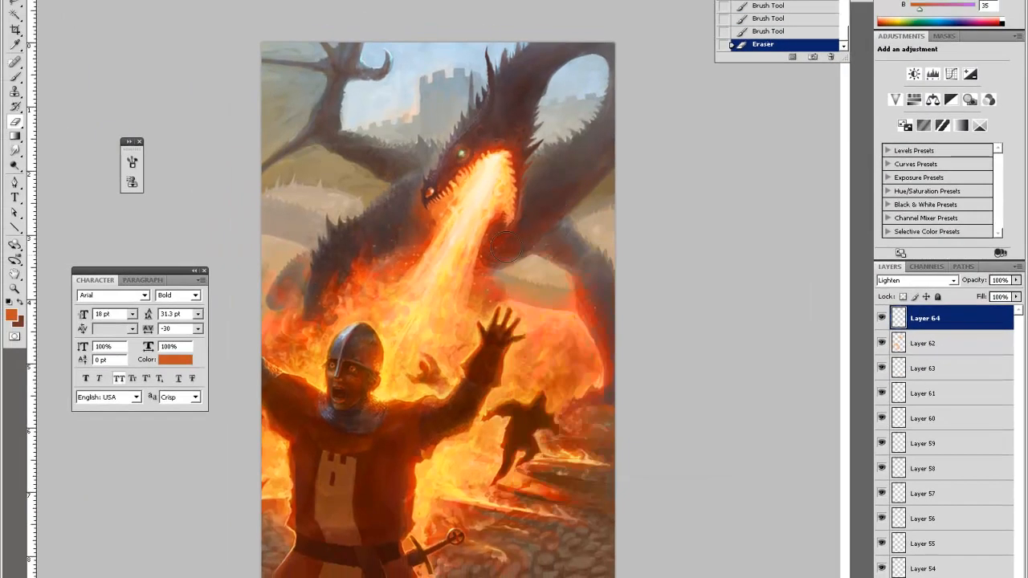
drag(506, 247, 504, 287)
drag(449, 233, 408, 261)
drag(514, 257, 493, 294)
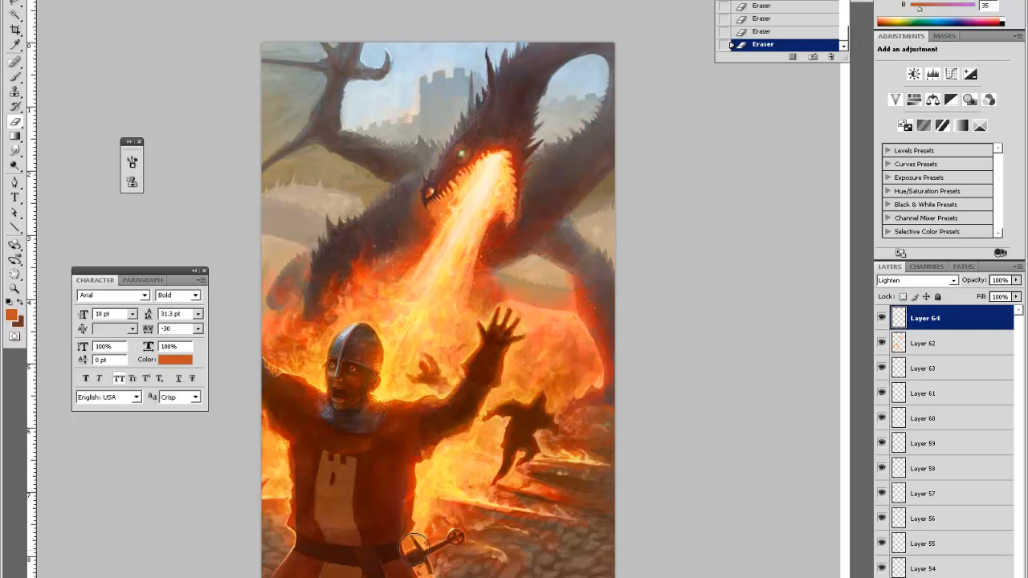
Add a new layer above Layer 64 and set the foreground to the pale pinkish white ede1db
key(ctrl+shift+alt+n)
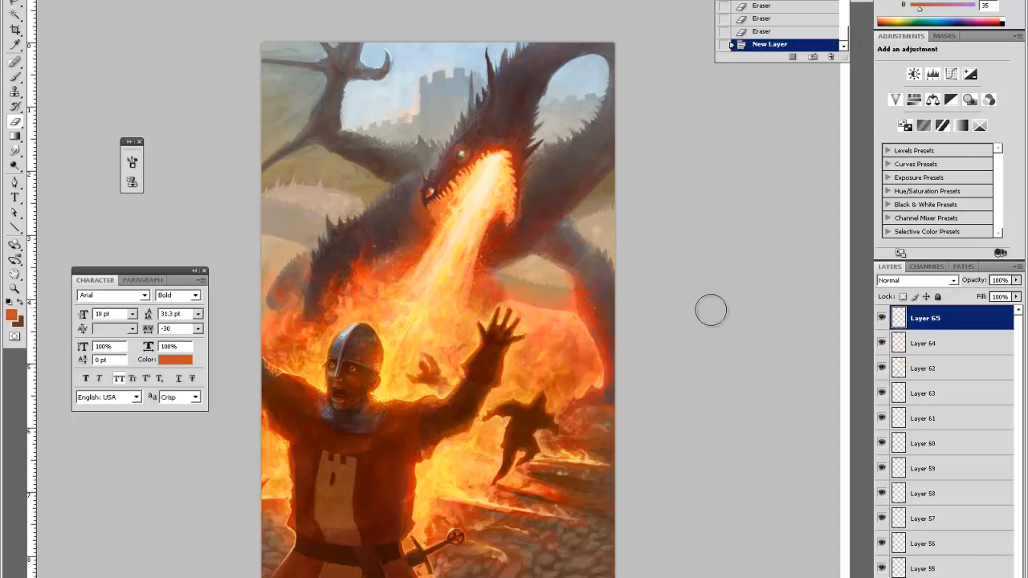
click(11, 313)
drag(545, 361, 523, 332)
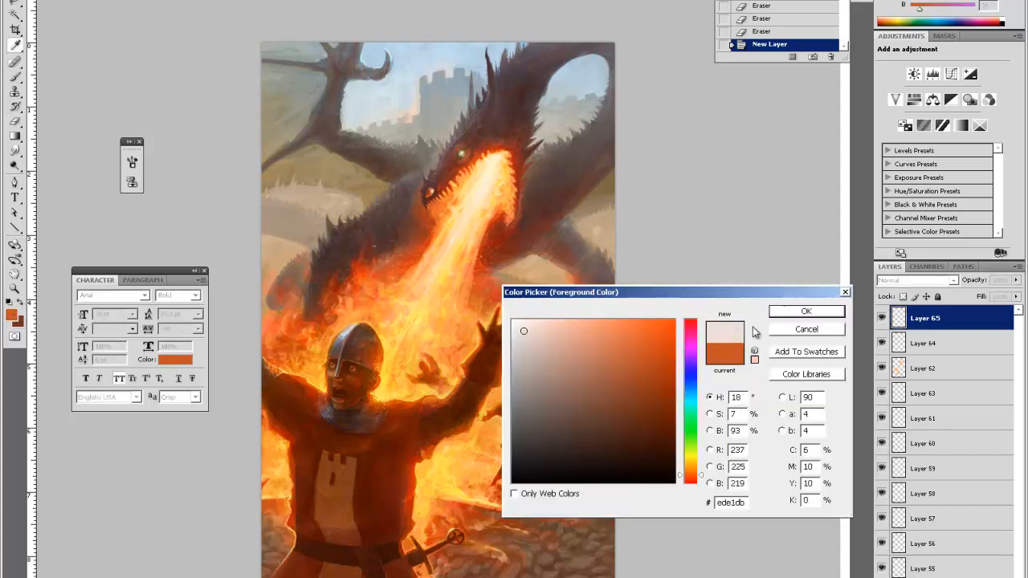
click(781, 312)
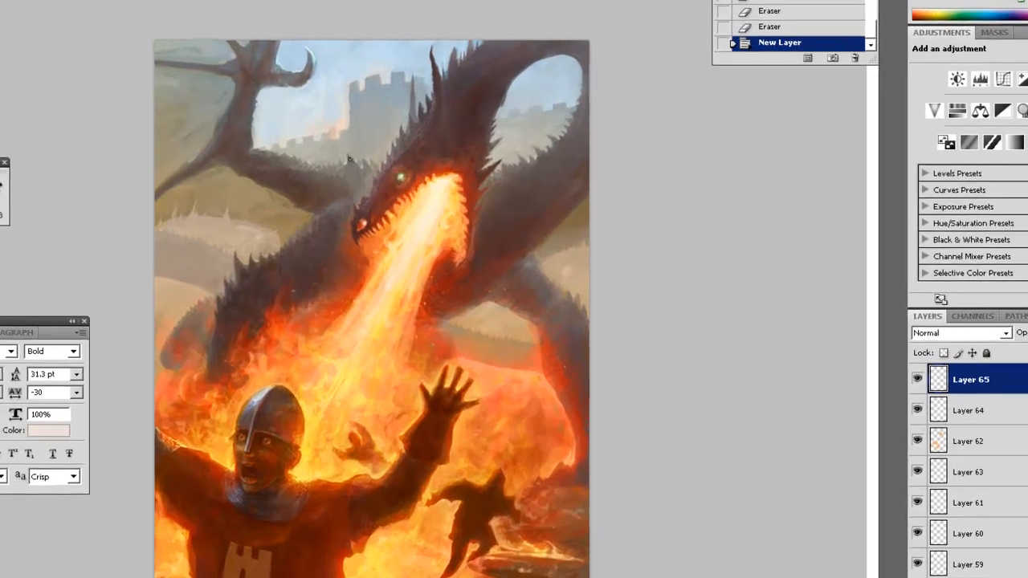
Choose the irregular arch-shaped 500 px brush preset for painting in the sky
right_click(542, 284)
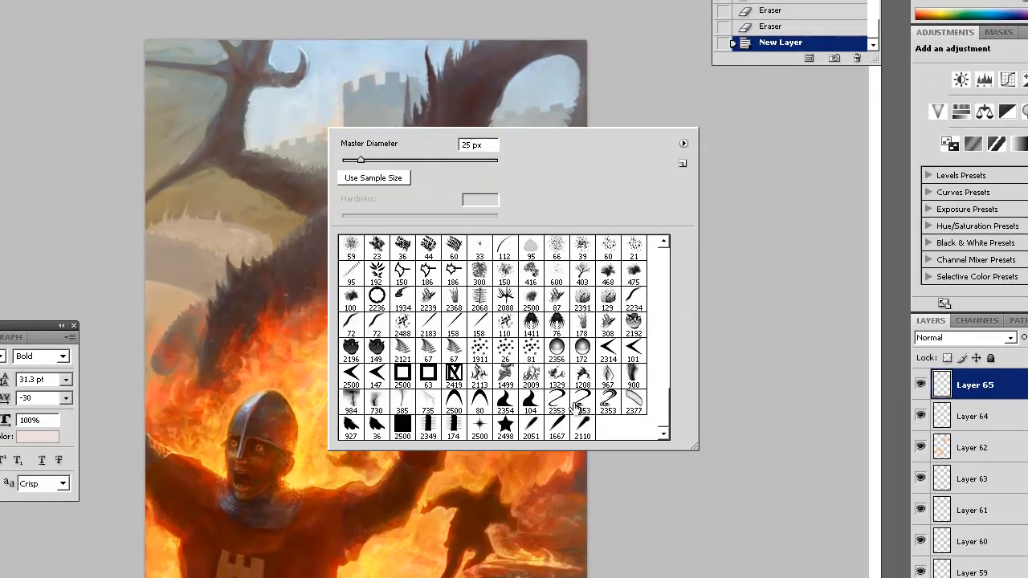
scroll(385, 402, up, 5)
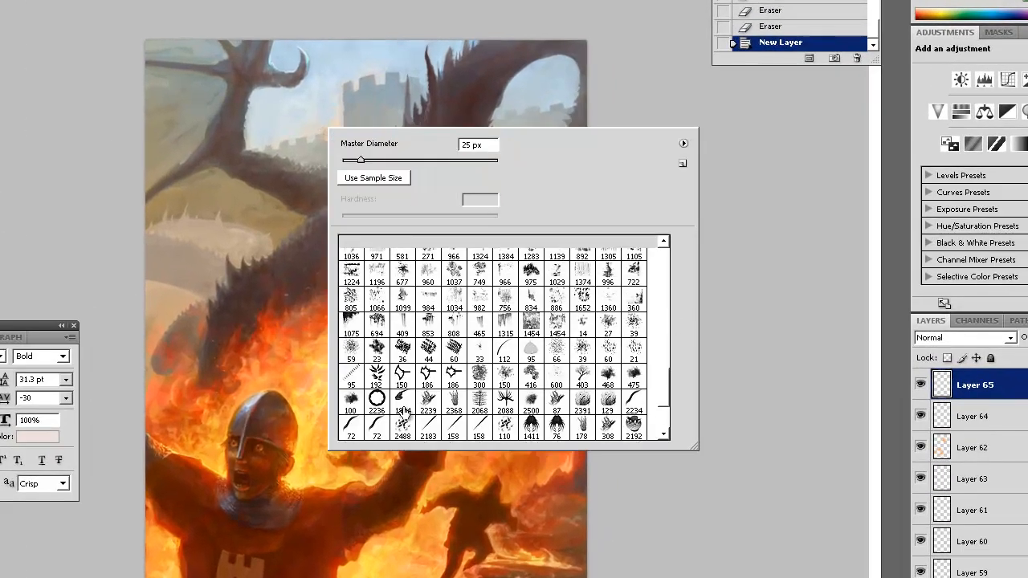
scroll(404, 413, down, 2)
scroll(432, 411, up, 6)
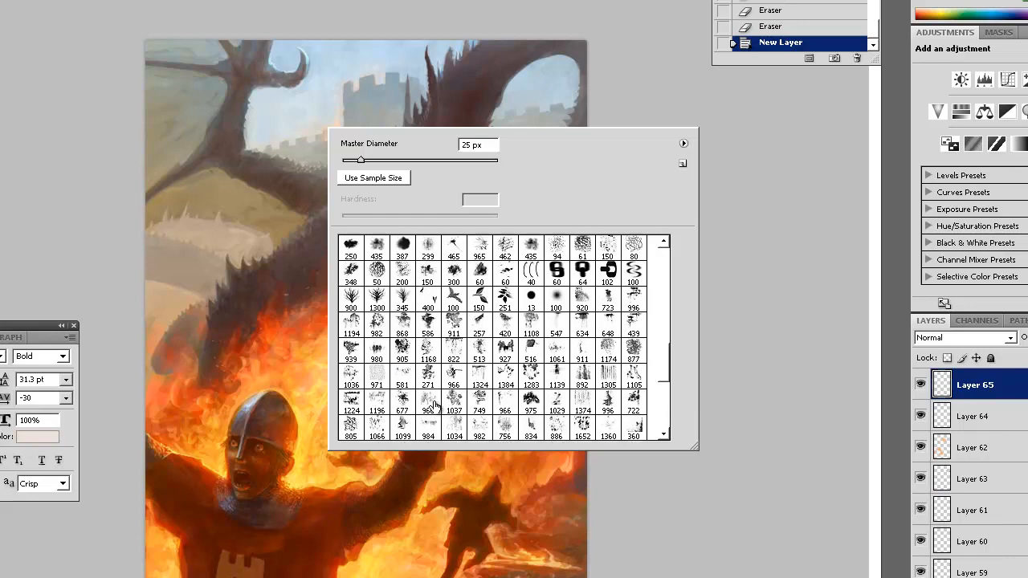
scroll(382, 319, up, 5)
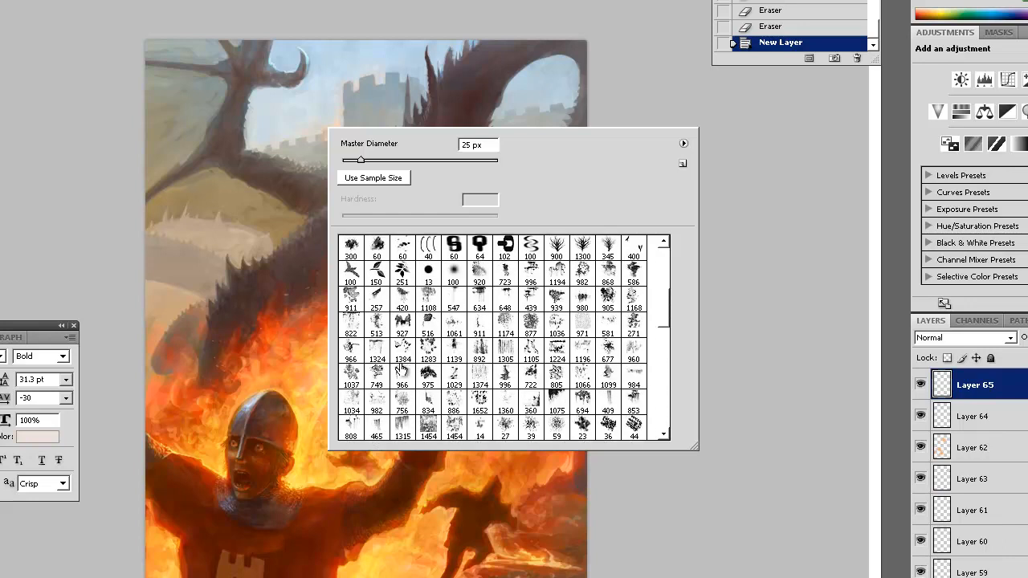
click(377, 325)
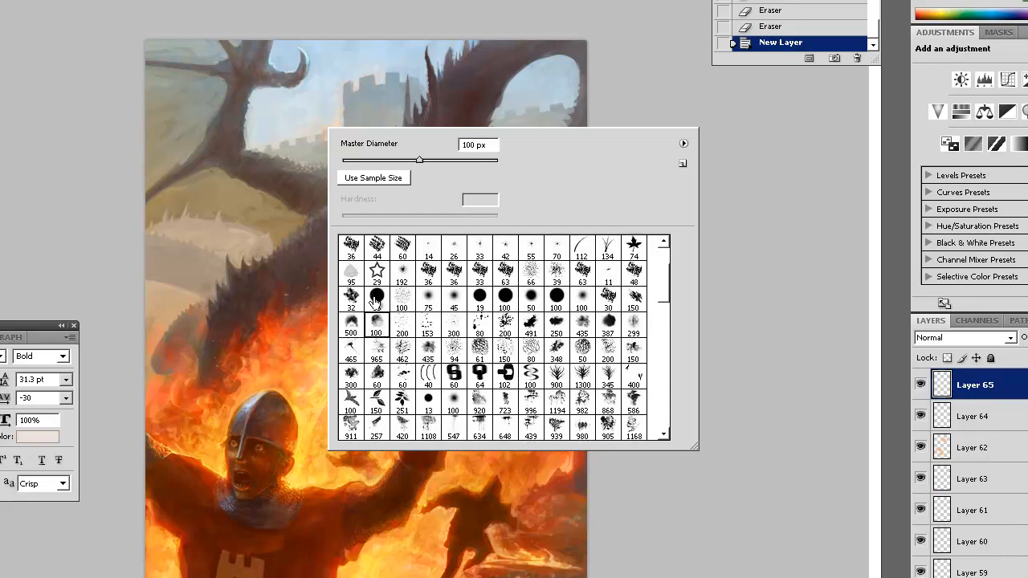
click(350, 329)
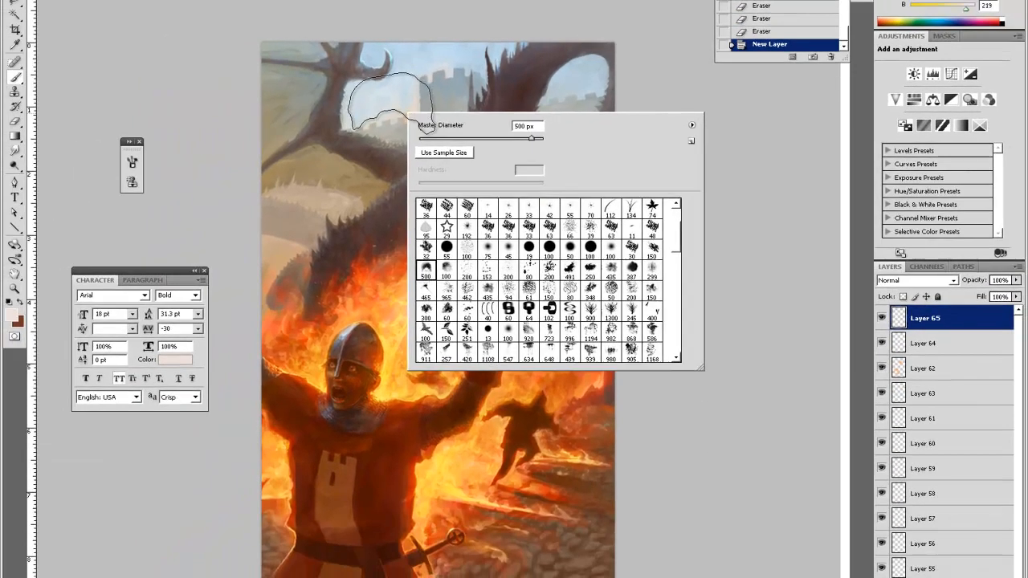
Resize the brush and paint soft pale cloud strokes in the sky beside the castle tower
click(313, 96)
right_click(430, 55)
click(510, 87)
click(371, 103)
drag(410, 105, 370, 106)
click(418, 73)
click(422, 56)
Sample a light blue from the sky and switch to the textured 60 px brush preset for blending the clouds
key(alt)
alt+click(412, 48)
right_click(406, 103)
key(Return)
right_click(447, 241)
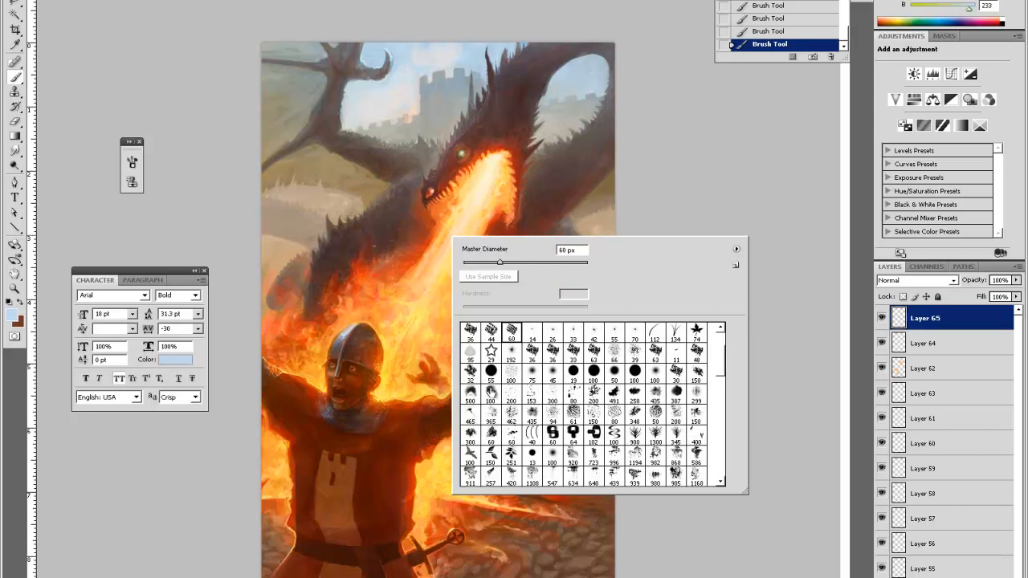
key(Return)
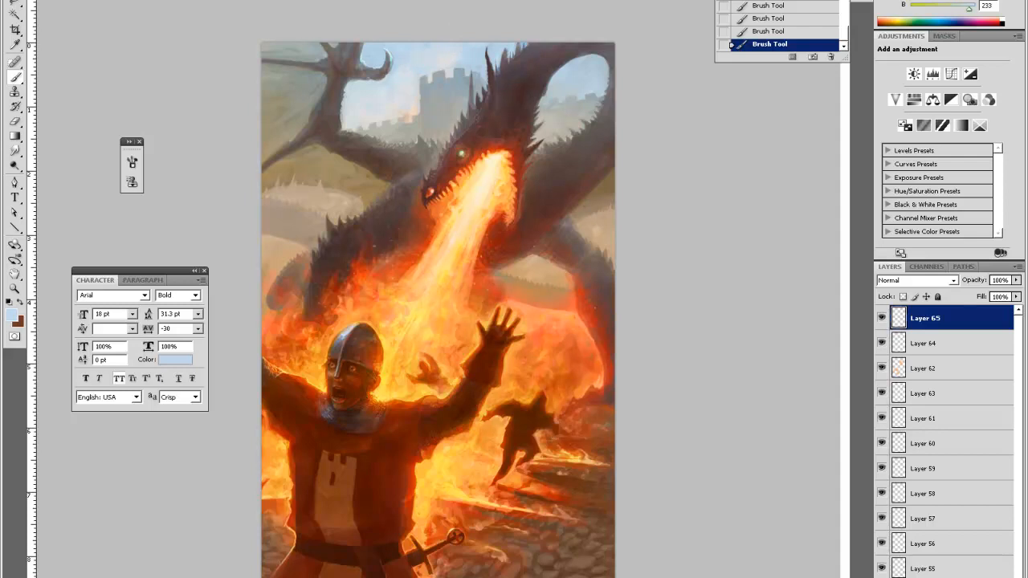
Add a new layer above Layer 65 in Normal mode and set the foreground to a muted grey-brown
key(ctrl+shift+alt+n)
click(936, 282)
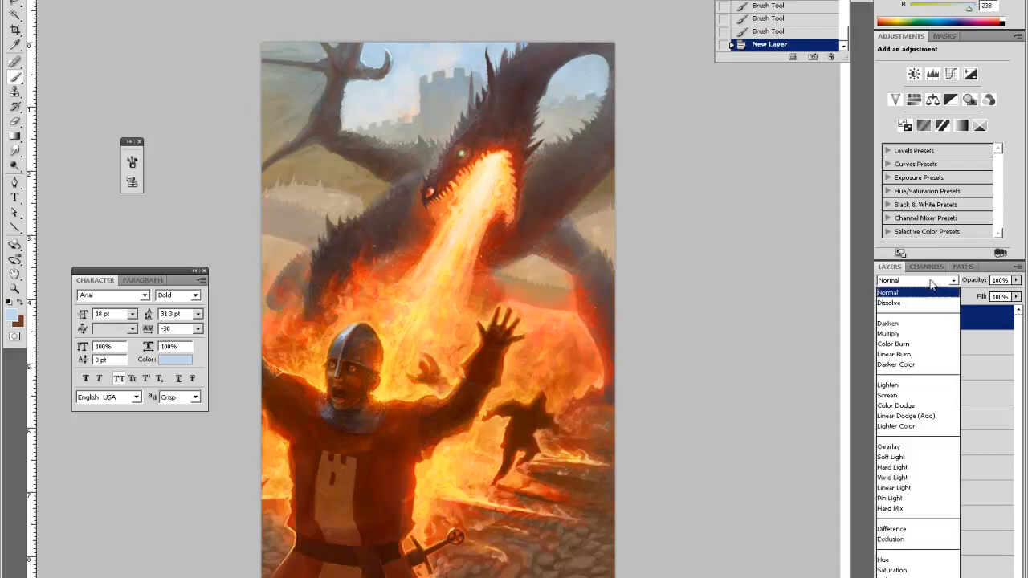
click(12, 321)
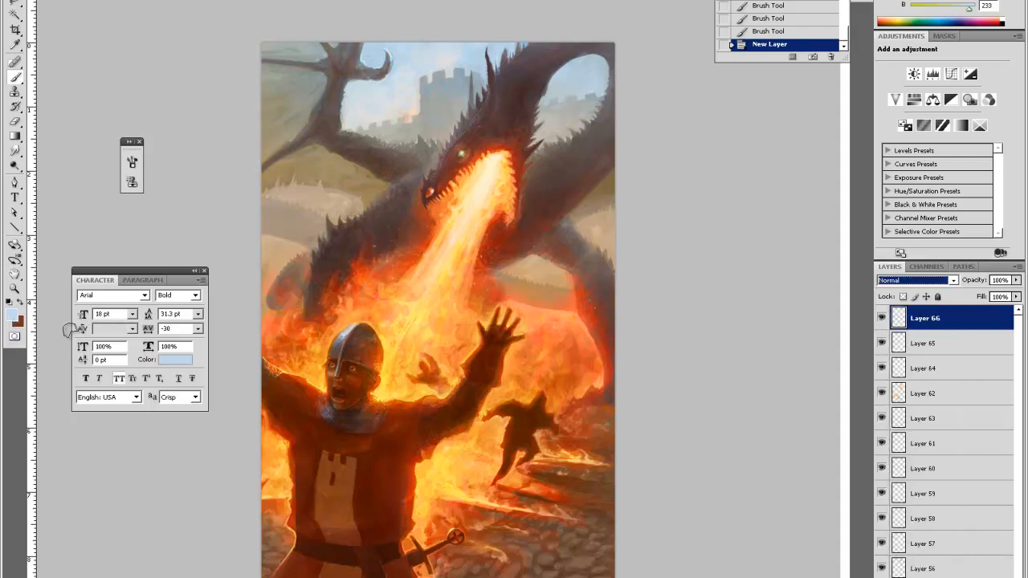
click(12, 317)
click(691, 478)
click(541, 405)
key(Return)
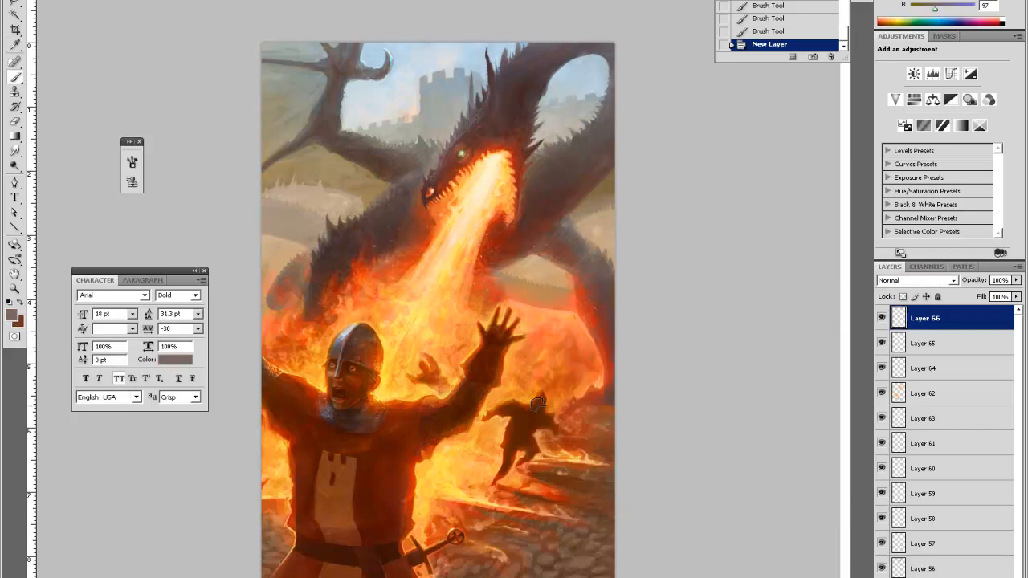
Paint the first grey-brown strokes over the cobbled ground and set Layer 66 to Darken mode
right_click(514, 464)
click(724, 320)
click(582, 491)
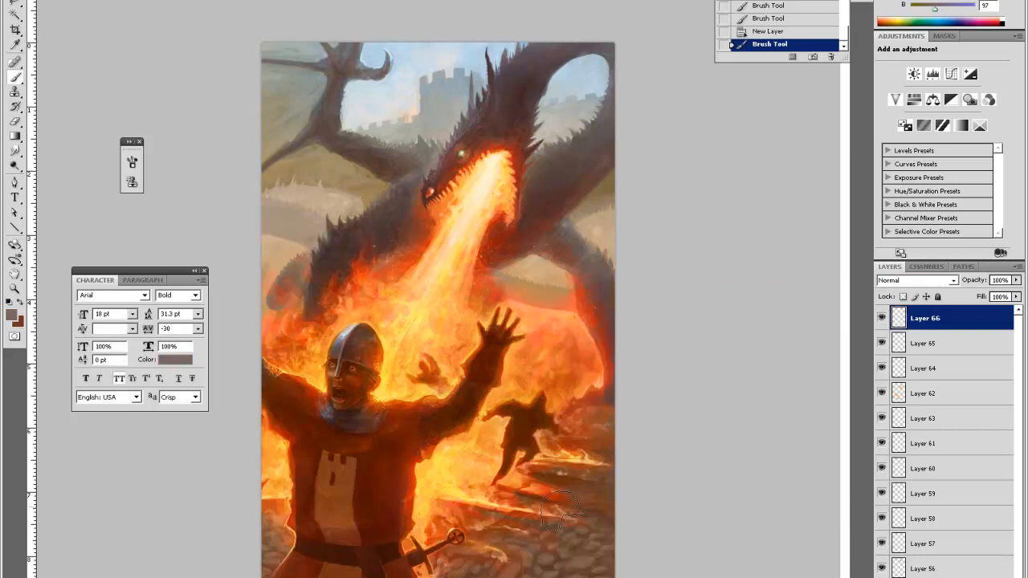
click(550, 567)
click(917, 280)
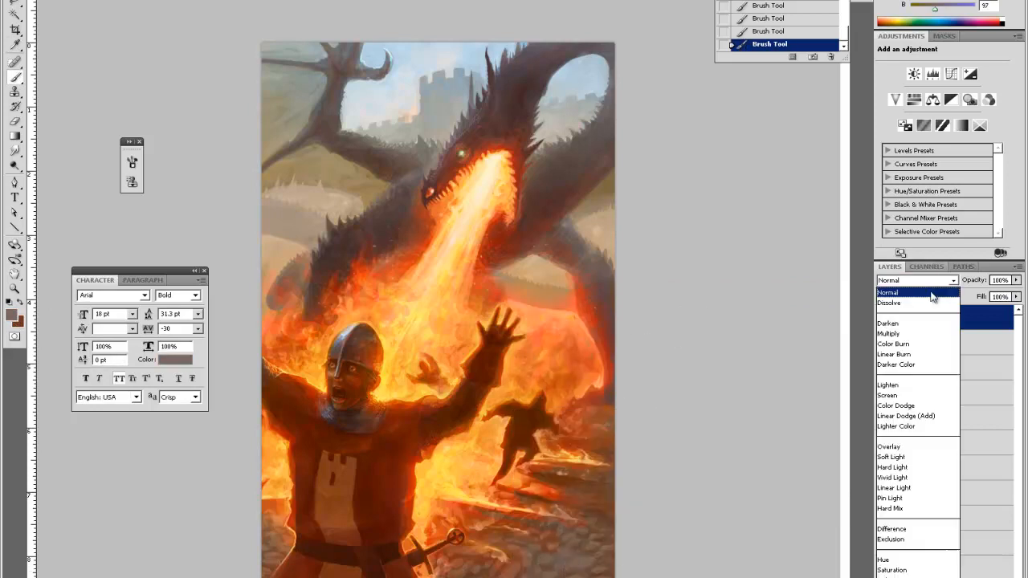
click(916, 325)
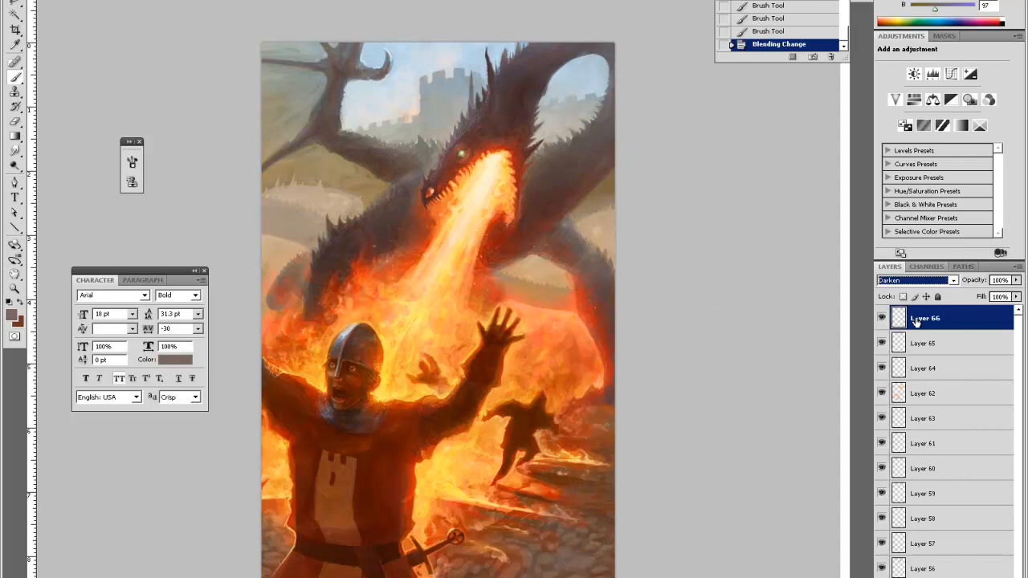
Set the foreground to a dark grey-brown and paint shadow over the cobbles and around the dragon's foot
click(12, 315)
click(556, 439)
click(807, 311)
drag(619, 447, 562, 506)
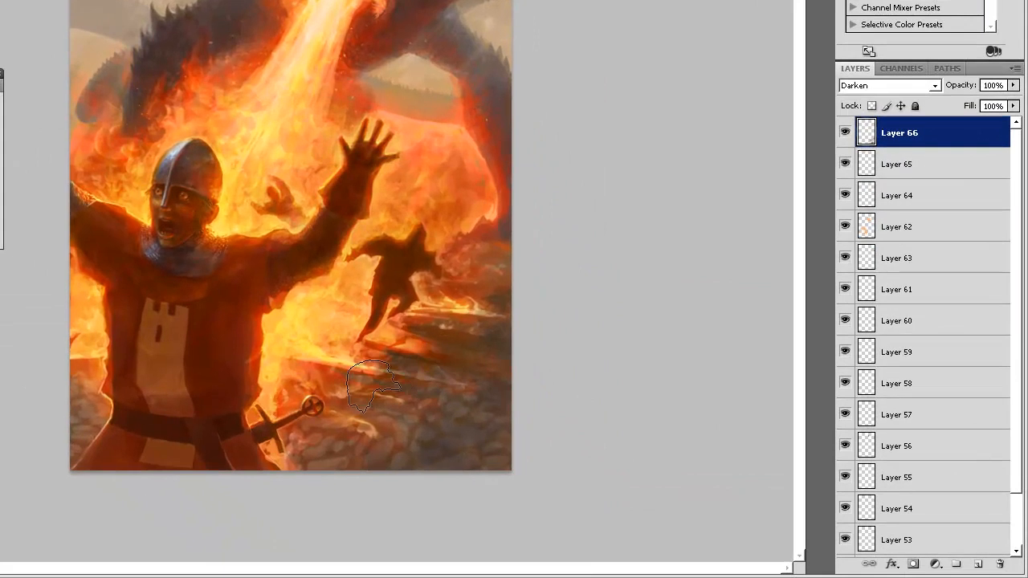
mouse_move(374, 385)
mouse_down()
mouse_move(373, 470)
mouse_move(330, 448)
mouse_up()
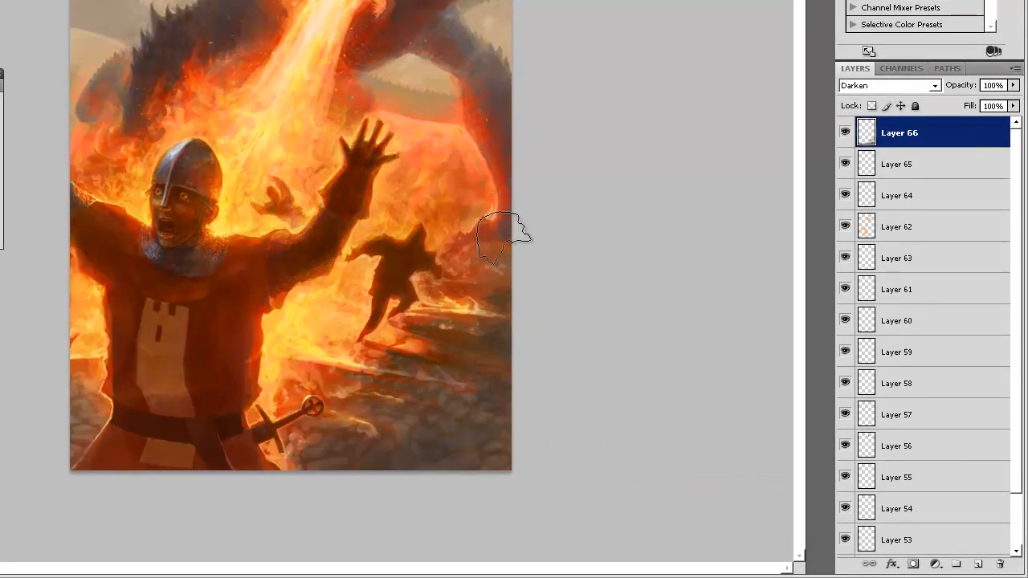
drag(504, 273, 508, 239)
mouse_move(378, 334)
mouse_down()
mouse_move(369, 374)
mouse_move(340, 359)
mouse_move(371, 425)
mouse_up()
drag(408, 390, 437, 385)
drag(318, 340, 390, 401)
Deepen the shadow on the cobbles behind the knight and haze the flames around the dragon's leg
key(e)
key(b)
mouse_move(493, 417)
mouse_down()
mouse_move(496, 435)
mouse_move(522, 450)
mouse_up()
mouse_move(473, 345)
mouse_down()
mouse_move(417, 429)
mouse_move(369, 415)
mouse_up()
drag(472, 318, 502, 309)
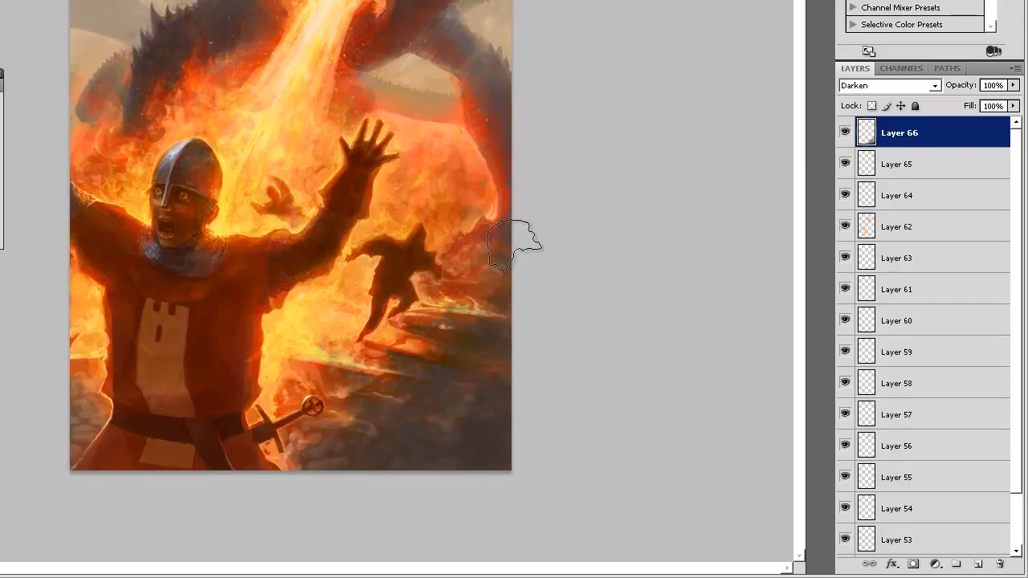
drag(478, 172, 531, 178)
drag(450, 194, 528, 205)
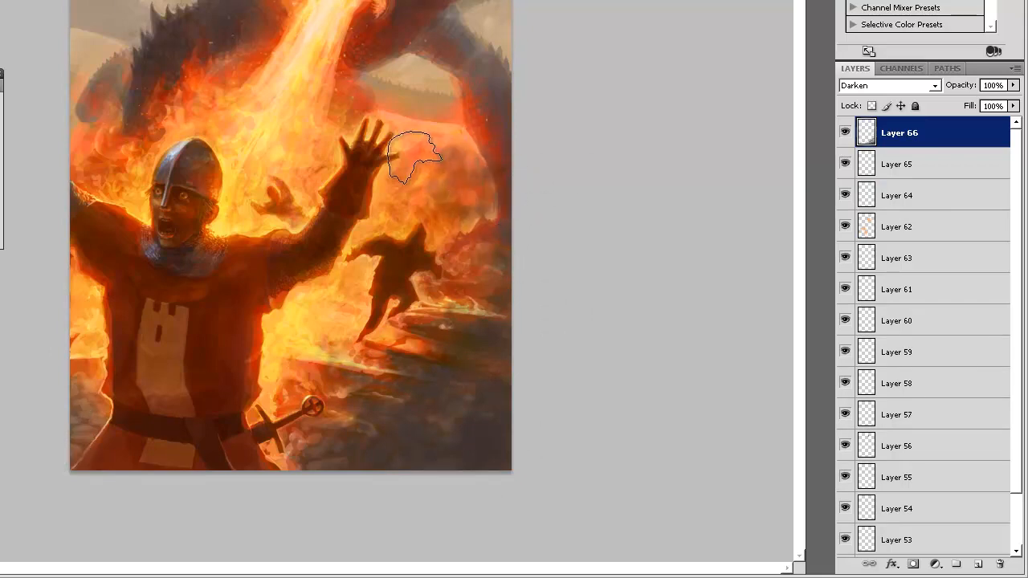
mouse_move(439, 165)
mouse_down()
mouse_move(426, 143)
mouse_move(421, 156)
mouse_move(445, 167)
mouse_move(470, 158)
mouse_up()
Try a very large soft round brush at 0% hardness for the shading
right_click(464, 131)
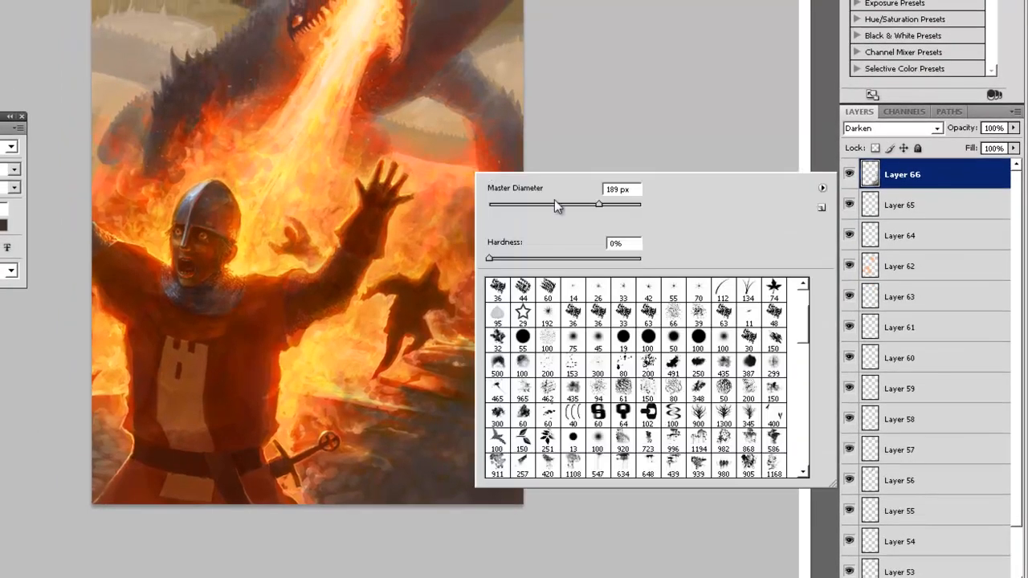
click(508, 256)
click(617, 204)
click(625, 112)
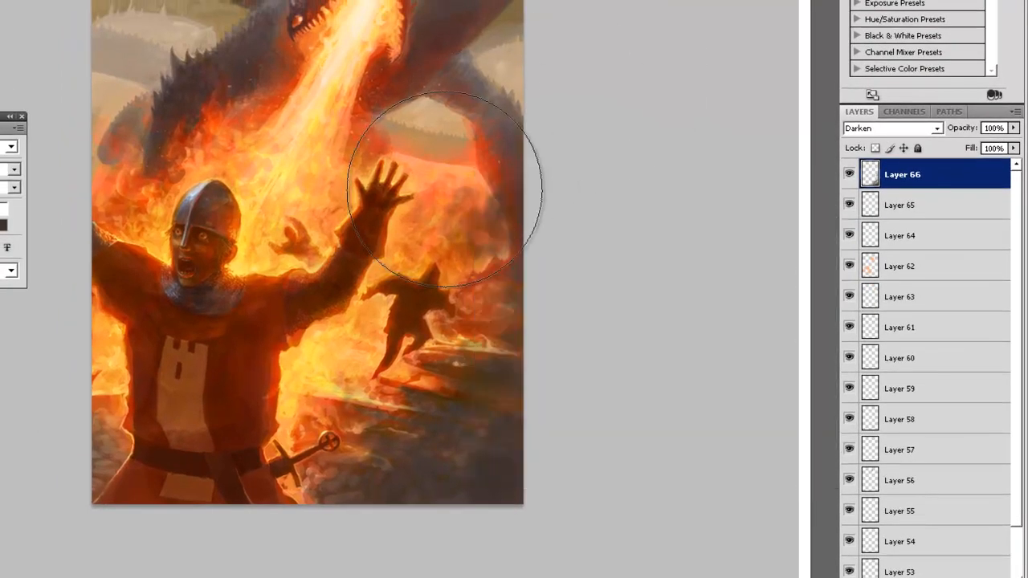
right_click(491, 132)
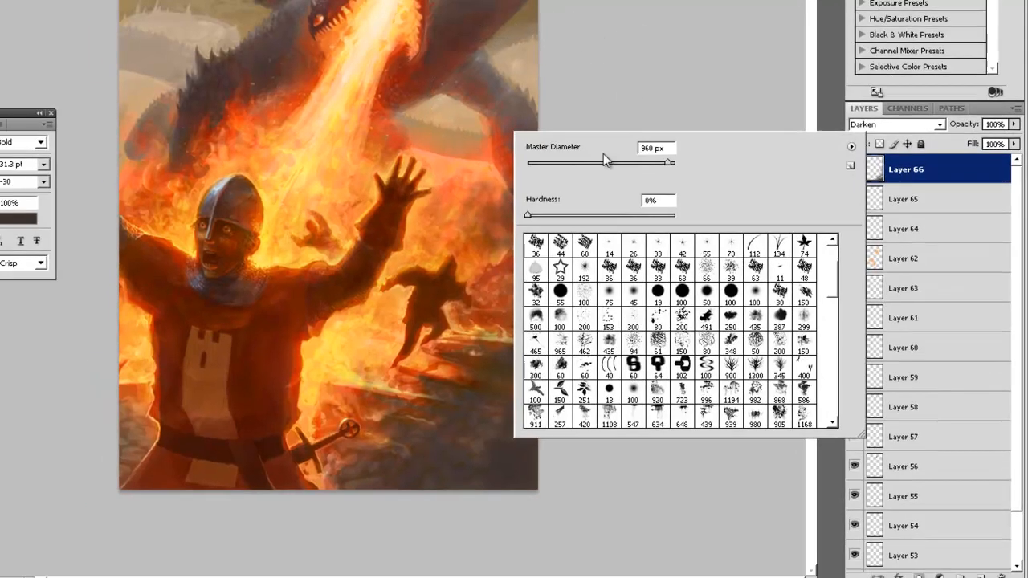
key(Return)
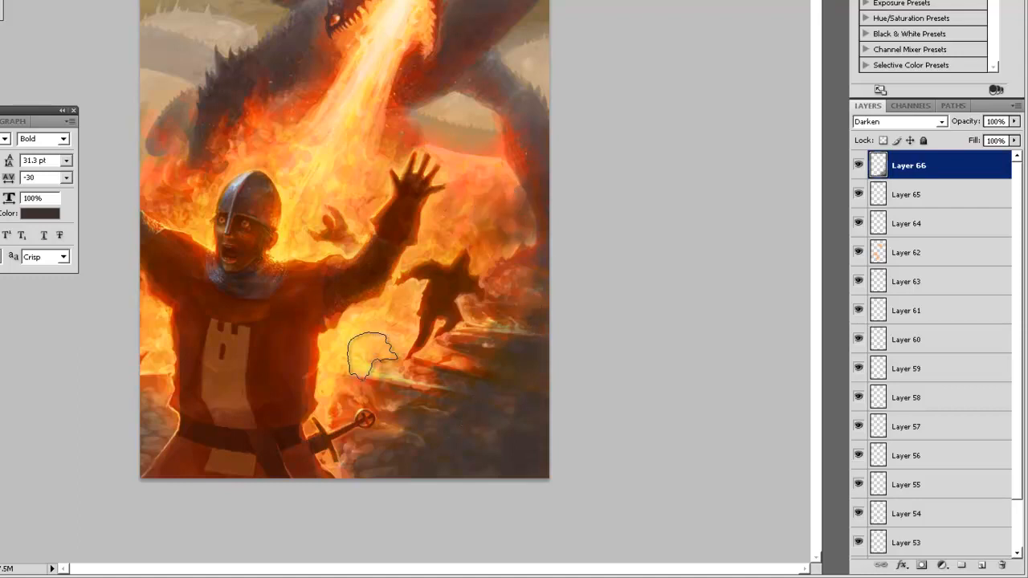
Erase the excess dark haze from the flames between the knight and the running figure
key(e)
mouse_move(367, 355)
mouse_down()
mouse_move(405, 360)
mouse_move(397, 363)
mouse_up()
drag(409, 321, 397, 350)
key(b)
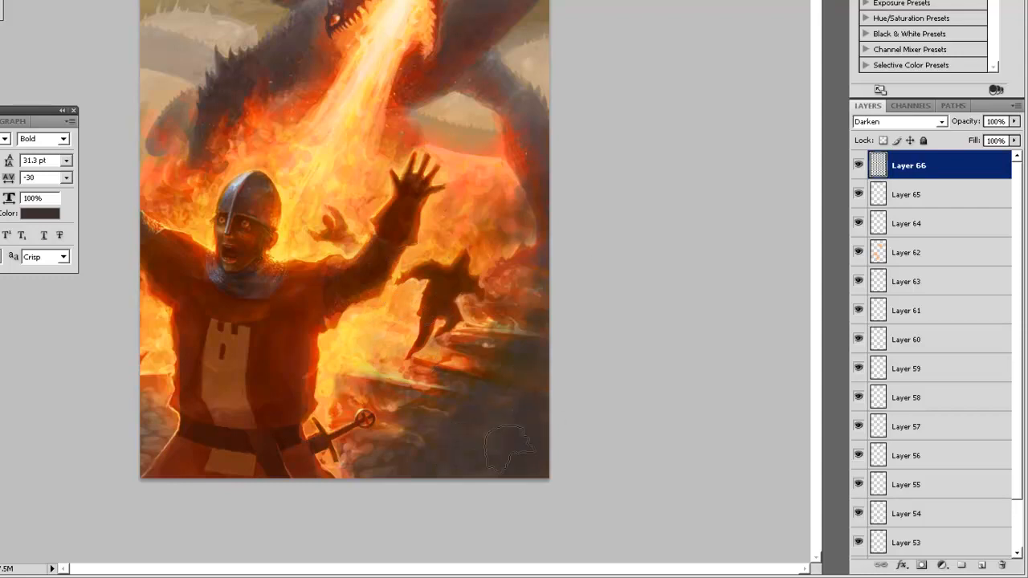
Paint faint dark smoke over the pale hills beside the dragon and compare the picture with Layer 66 hidden
mouse_move(145, 71)
mouse_down()
mouse_move(177, 72)
mouse_move(147, 65)
mouse_move(132, 93)
mouse_move(193, 60)
mouse_move(178, 52)
mouse_move(163, 96)
mouse_move(160, 84)
mouse_move(196, 57)
mouse_up()
key(e)
key(b)
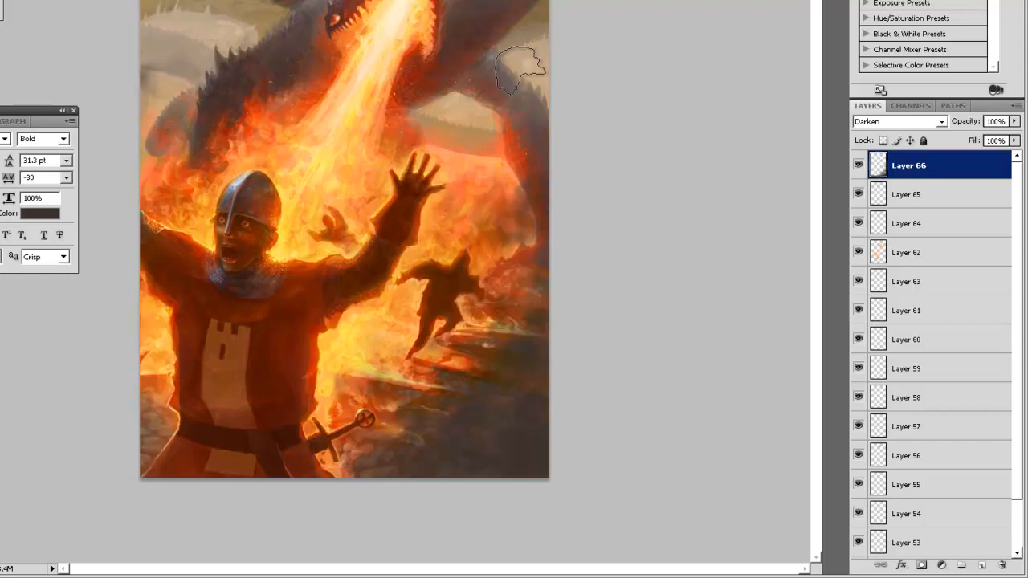
mouse_move(562, 51)
mouse_down()
mouse_move(510, 56)
mouse_move(523, 68)
mouse_move(618, 73)
mouse_up()
key(e)
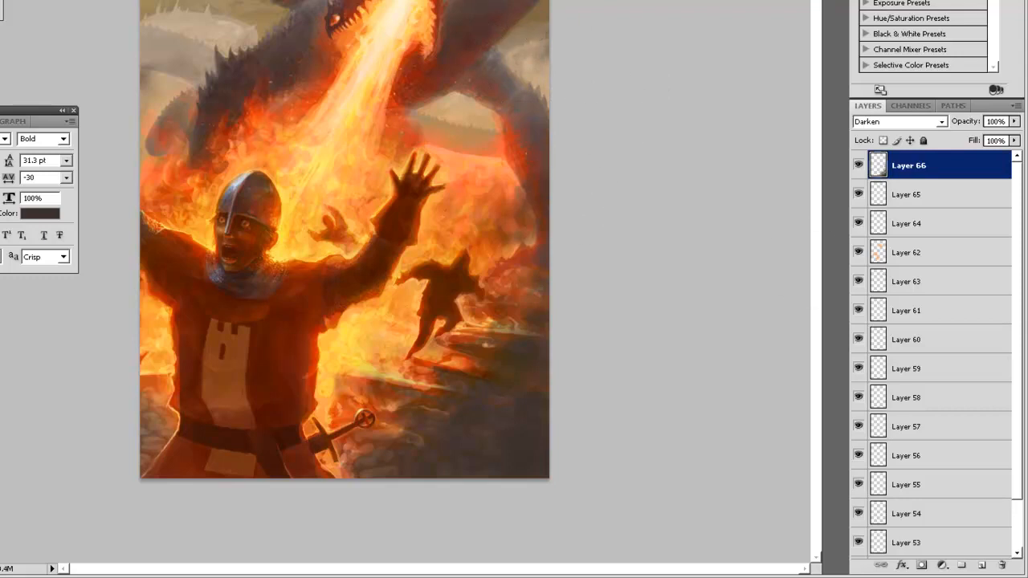
click(857, 166)
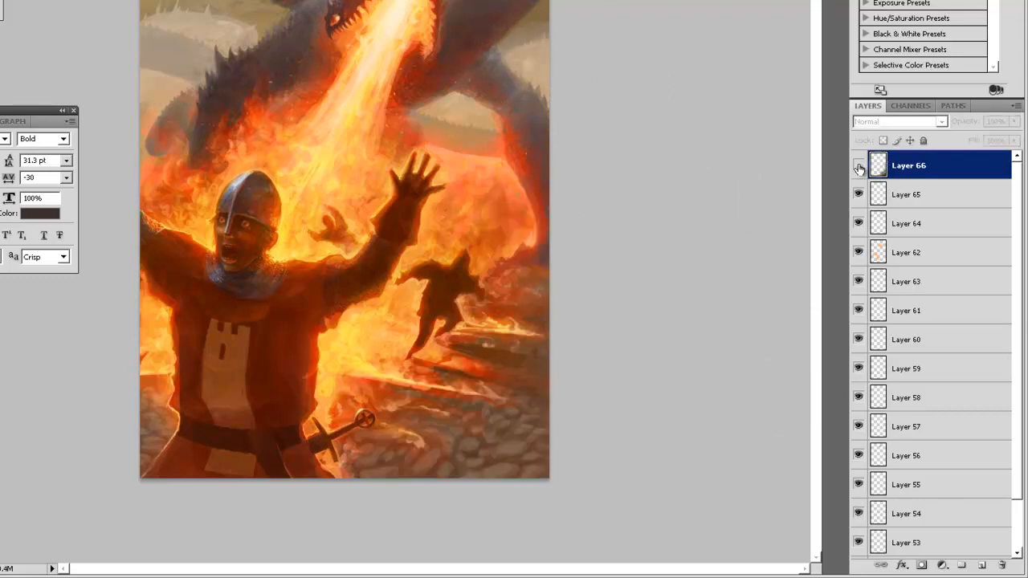
click(857, 166)
Add a new layer above Layer 66, sample a warm brown and paint subtle touches on the shadowed cobbles
click(981, 567)
alt+click(172, 418)
mouse_move(485, 407)
mouse_down()
mouse_move(509, 436)
mouse_move(467, 386)
mouse_up()
drag(428, 440, 412, 447)
mouse_move(522, 421)
mouse_down()
mouse_move(505, 454)
mouse_move(553, 394)
mouse_move(486, 369)
mouse_move(469, 390)
mouse_move(524, 331)
mouse_move(473, 367)
mouse_move(424, 444)
mouse_move(524, 402)
mouse_up()
key(e)
key(b)
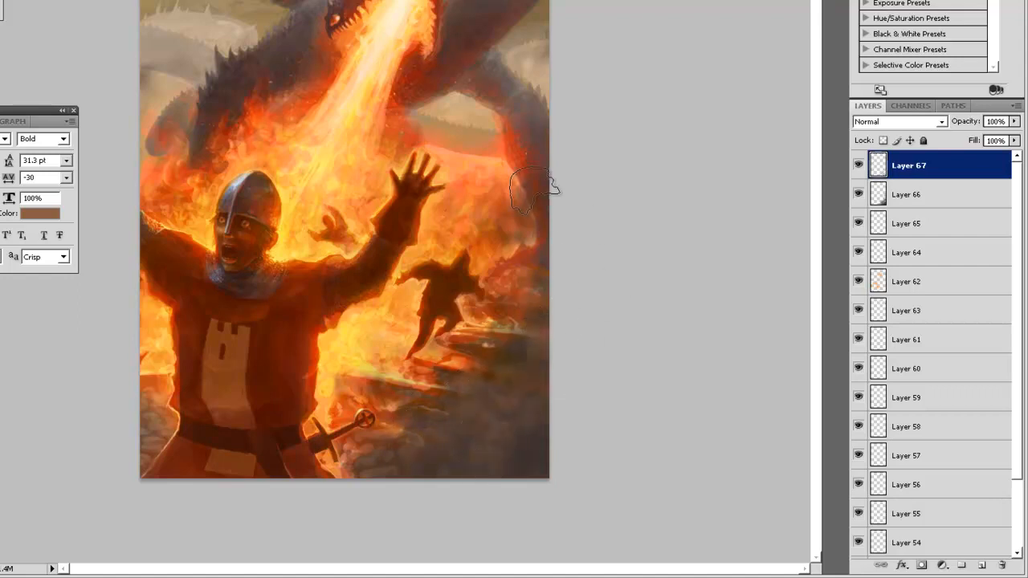
key(])
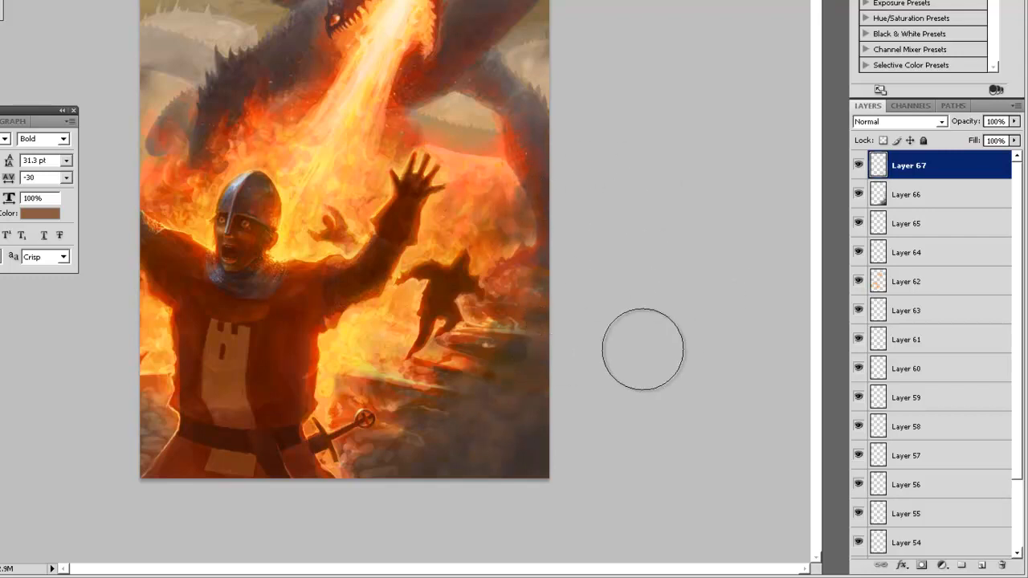
Add a new layer above Layer 67 and sample a bright orange from the flames
key(ctrl+minus)
key(ctrl+minus)
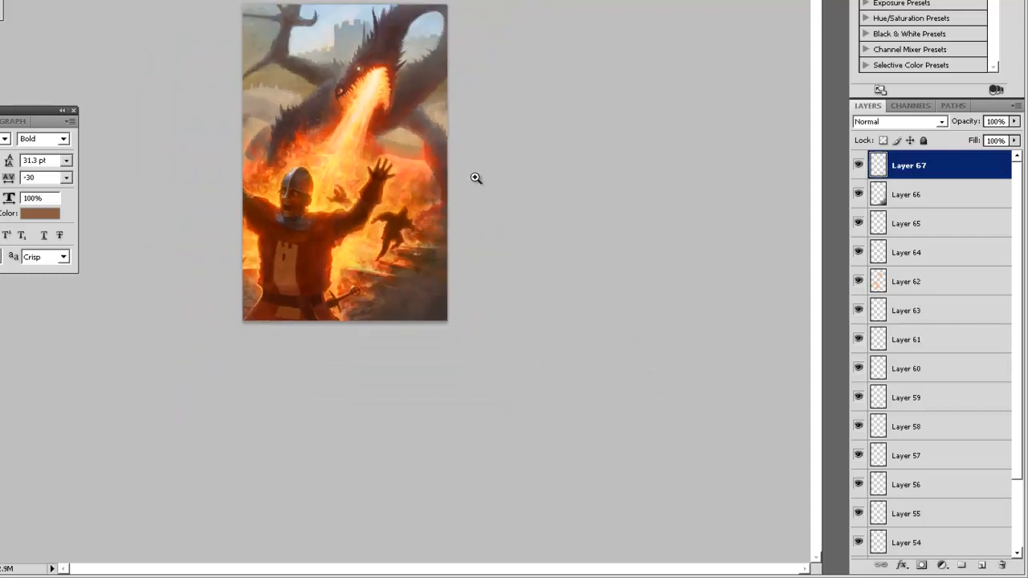
key(ctrl+plus)
click(983, 566)
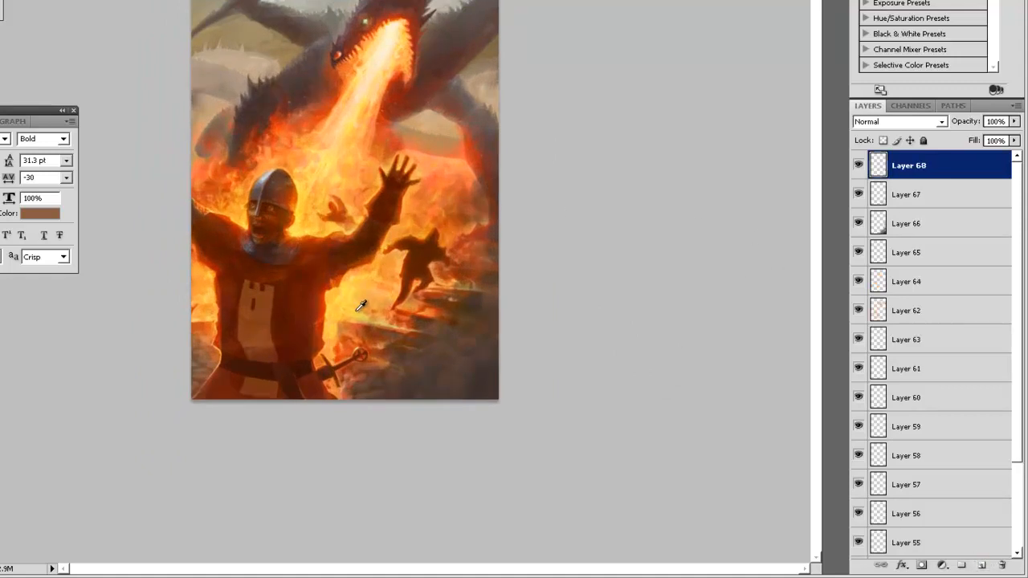
click(433, 310)
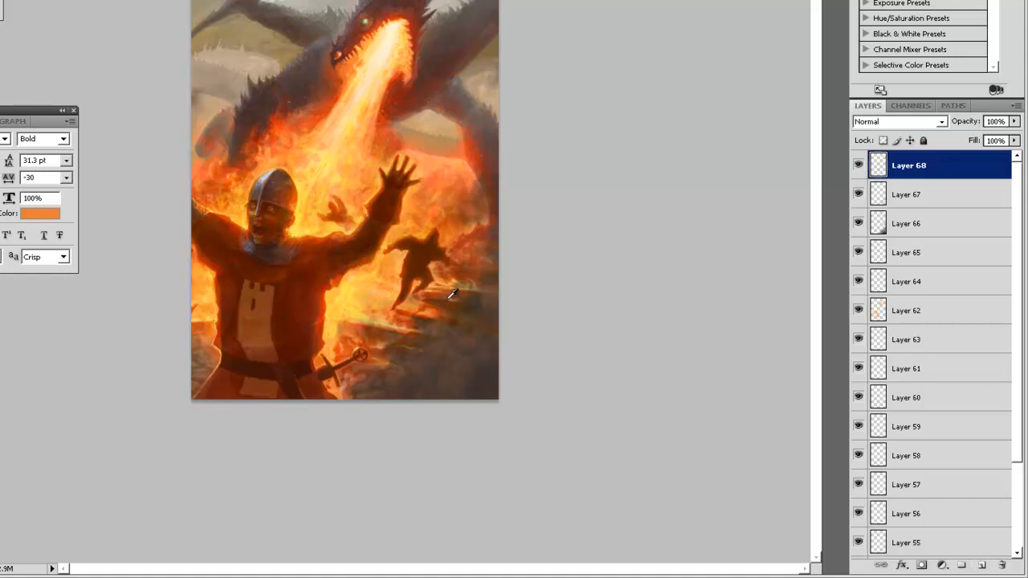
Scatter small orange embers over the ground and tunic with the irregular 36 px brush preset, and set the layer to Lighten
right_click(434, 318)
scroll(766, 427, down, 3)
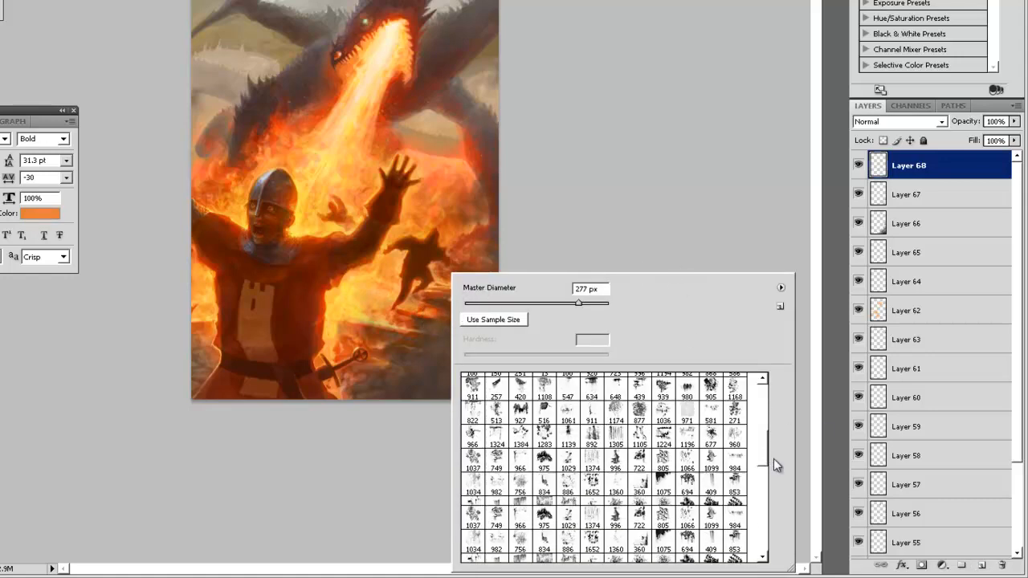
click(497, 552)
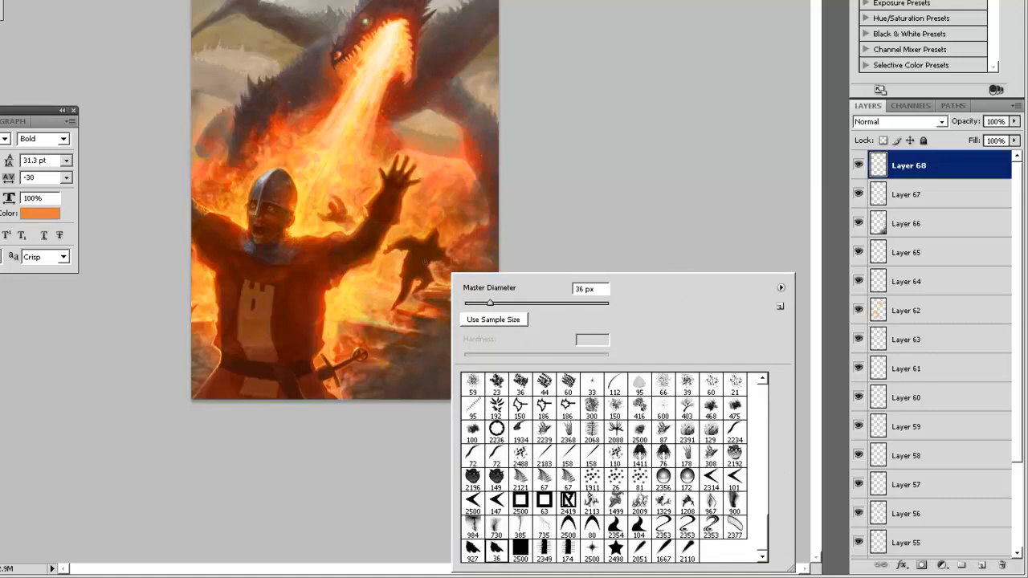
click(424, 343)
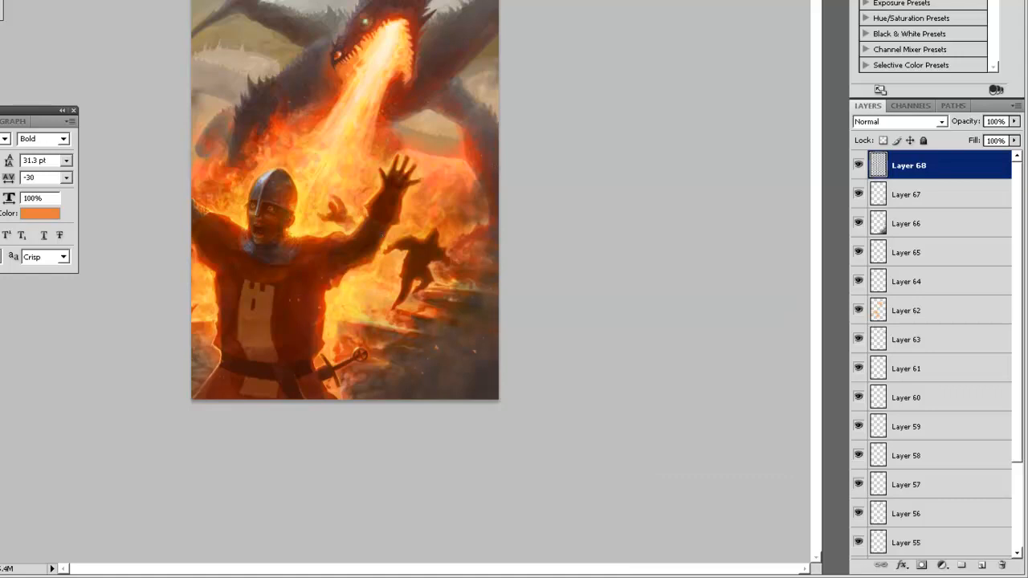
click(921, 123)
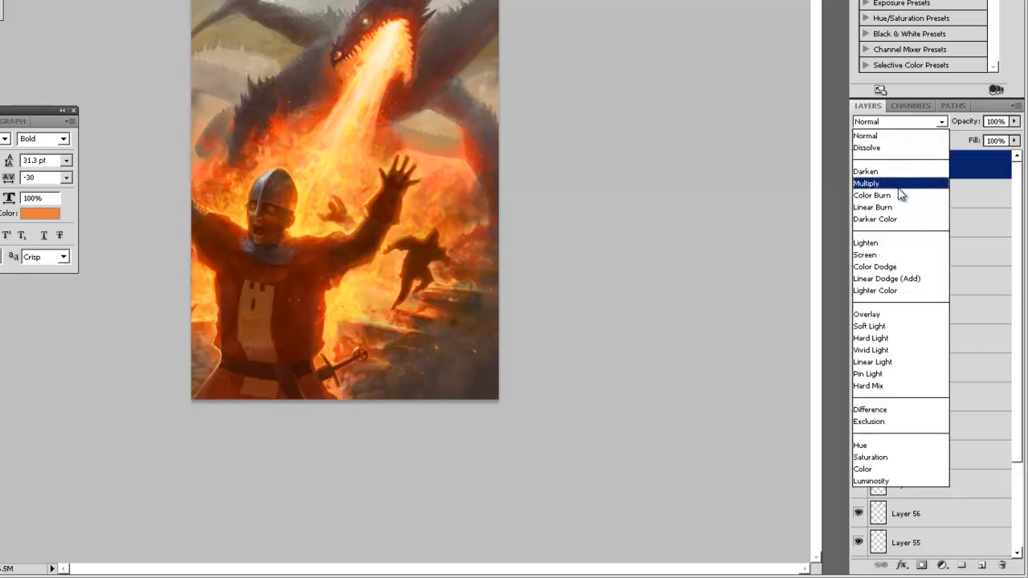
click(888, 243)
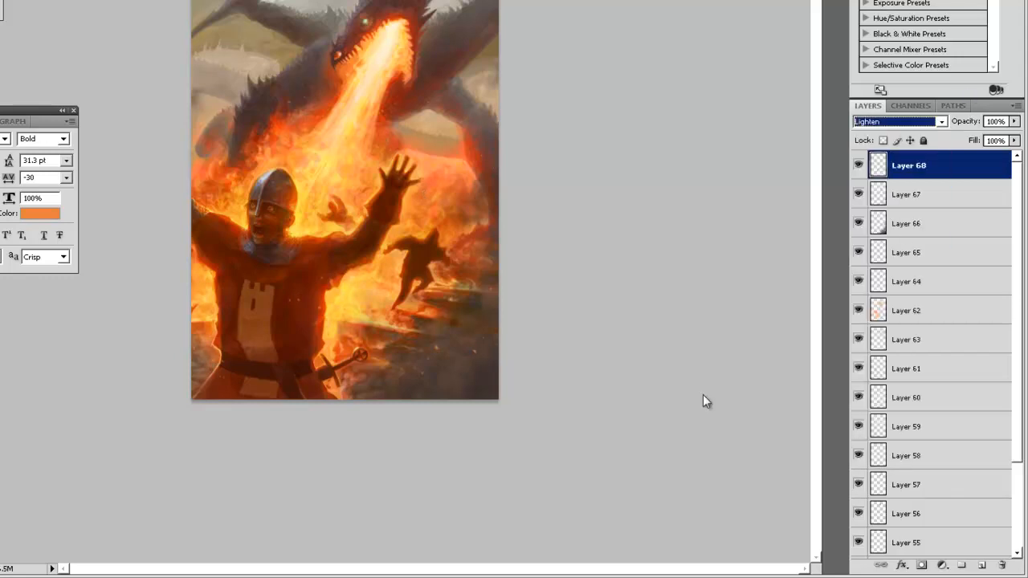
Add a new layer above Layer 68 and set its blend mode to Overlay
click(981, 565)
click(916, 122)
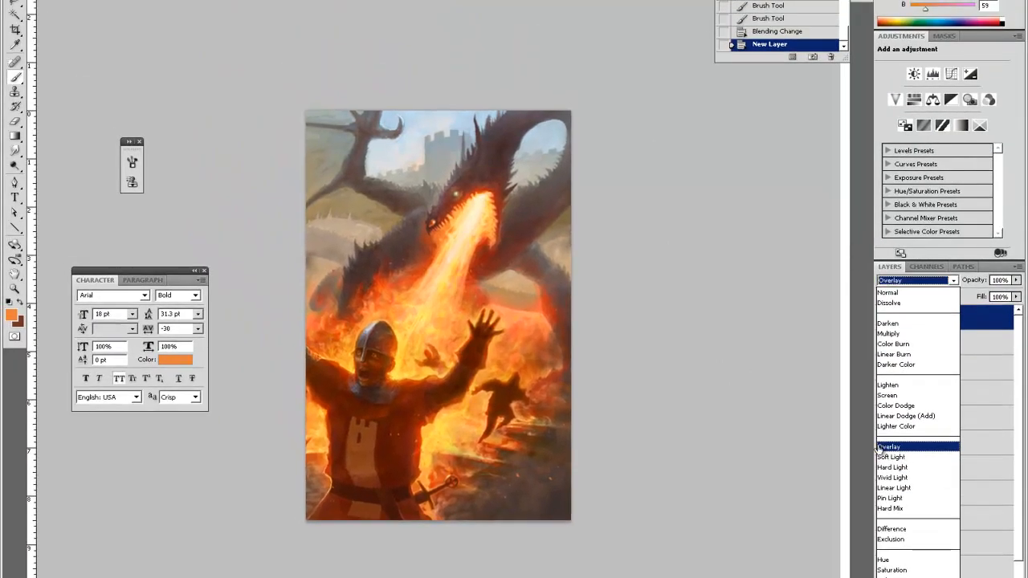
click(868, 324)
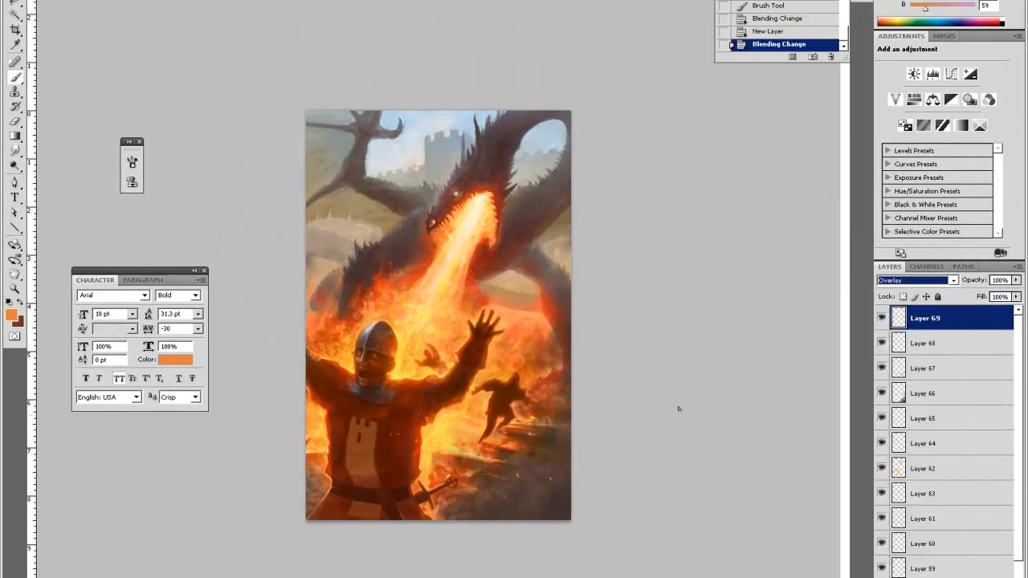
Set the foreground colour to bright orange #ff9a2e
click(12, 315)
drag(690, 473, 690, 470)
click(663, 339)
drag(664, 339, 645, 319)
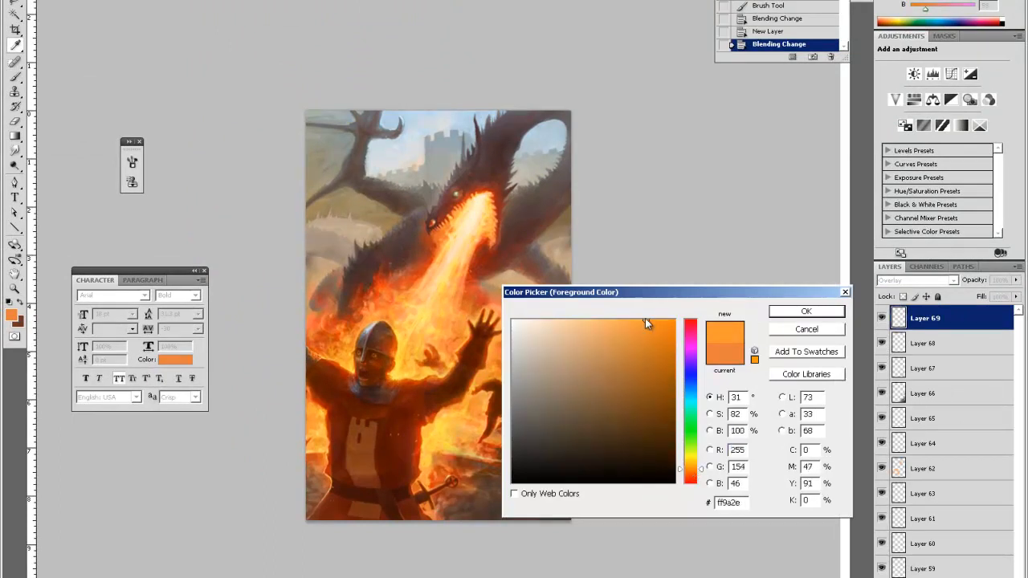
key(Return)
Choose the soft round 65 px brush preset and dab orange glows over the embers on the dark ground
key(z)
click(539, 487)
key(b)
right_click(566, 480)
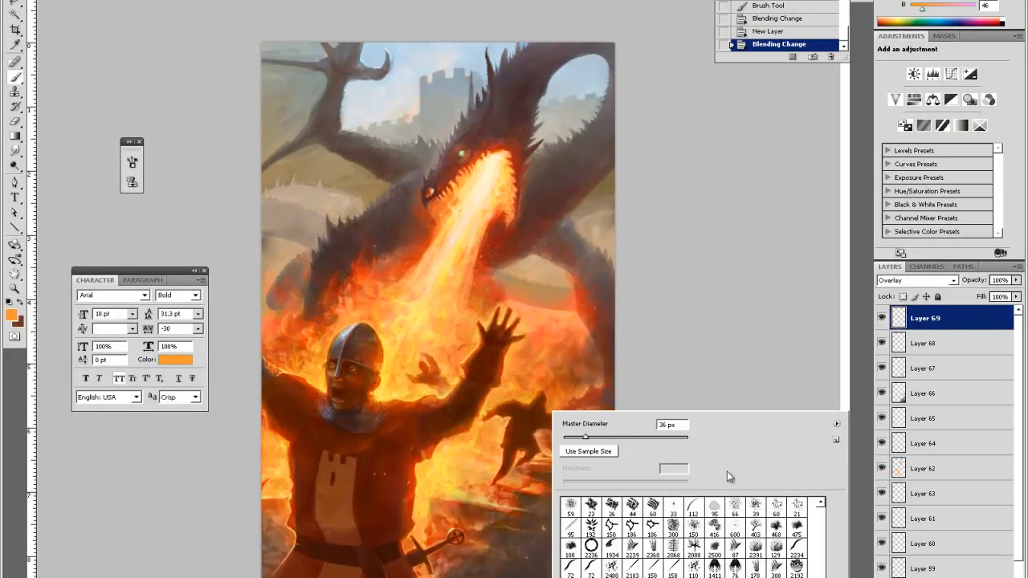
scroll(820, 509, up, 5)
click(619, 529)
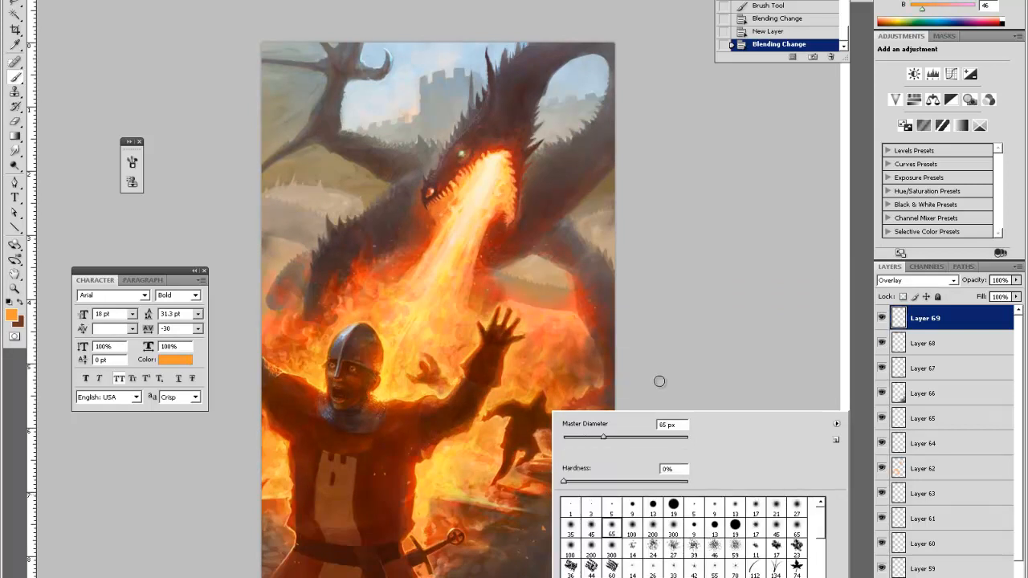
drag(658, 383, 601, 393)
click(543, 529)
click(585, 534)
click(587, 532)
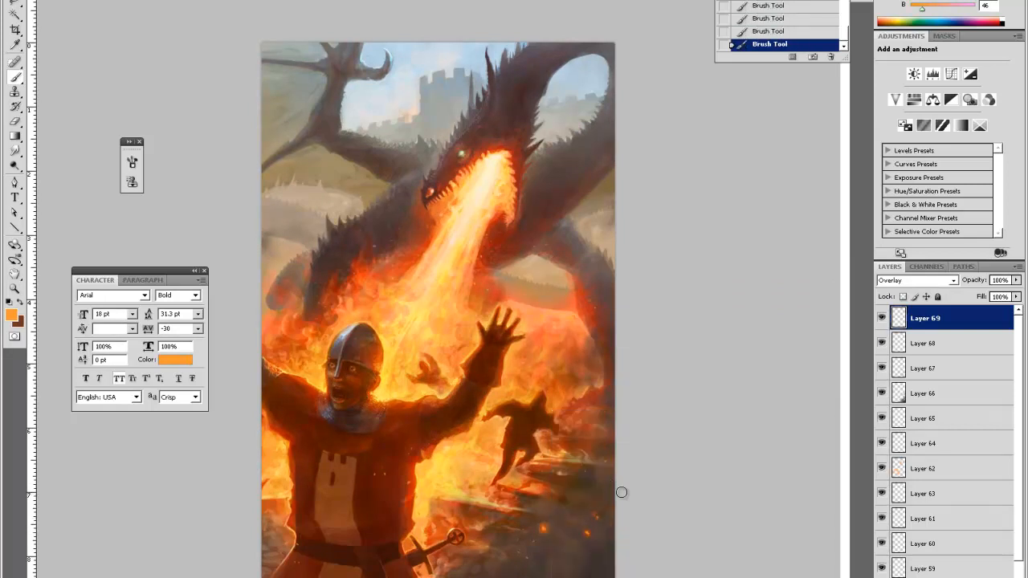
click(585, 470)
Soften the ember glows near the rocks with the Eraser and add more glowing dabs beside the sword
key(e)
click(590, 458)
click(592, 462)
click(597, 465)
click(586, 459)
key(b)
click(526, 555)
click(532, 541)
click(528, 540)
key(e)
click(518, 536)
click(519, 532)
click(520, 518)
Dab orange glows on the embers across the knight's tunic, erase the excess and undo the last change
key(b)
click(510, 478)
click(372, 477)
click(376, 475)
click(388, 477)
key(e)
click(415, 461)
click(415, 464)
click(412, 462)
click(384, 478)
key(b)
key(ctrl+alt+z)
Add orange ember glows near the knight's belt and erase the excess at the canvas edge
click(299, 547)
click(302, 543)
click(294, 545)
click(287, 549)
key(e)
click(265, 526)
click(266, 526)
click(267, 530)
click(265, 531)
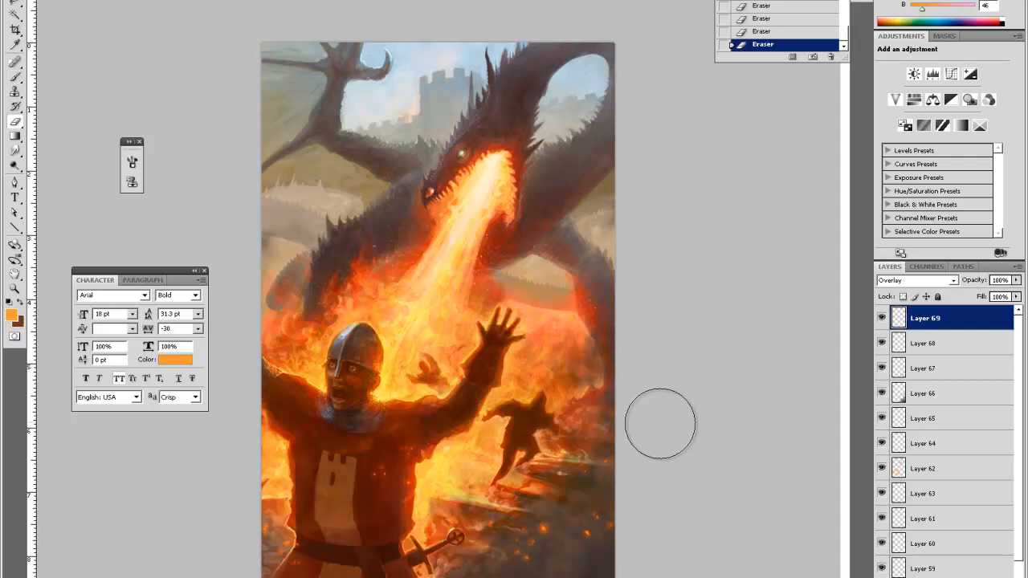
Dab orange glows on the dragon's chest below its jaw and soften them with the Eraser
key(b)
click(482, 252)
click(487, 240)
click(490, 249)
click(493, 252)
key(e)
click(480, 232)
click(491, 238)
click(504, 243)
click(516, 248)
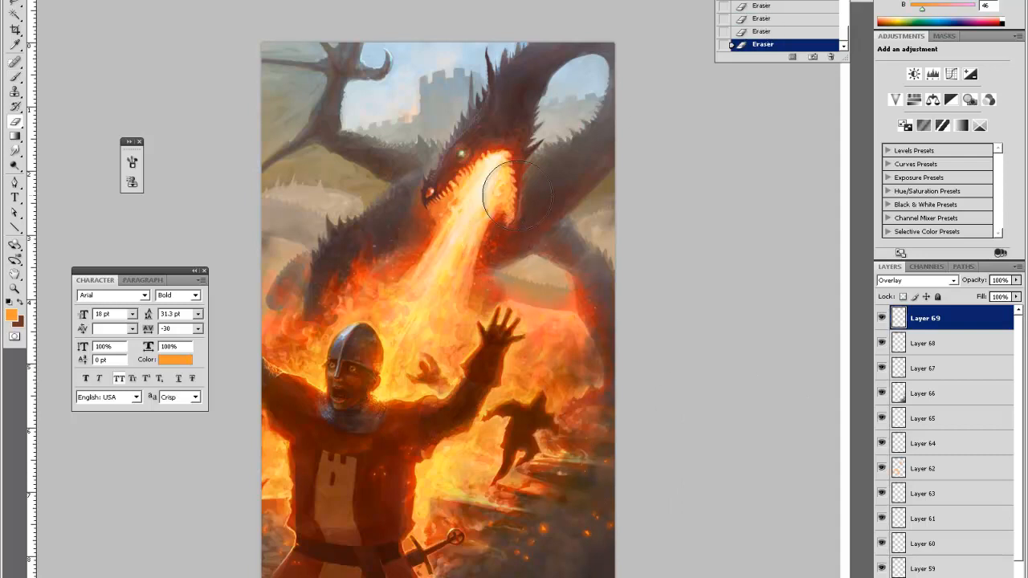
Dab orange glows on the flames around the running figure's arm and legs, and erase the excess
key(b)
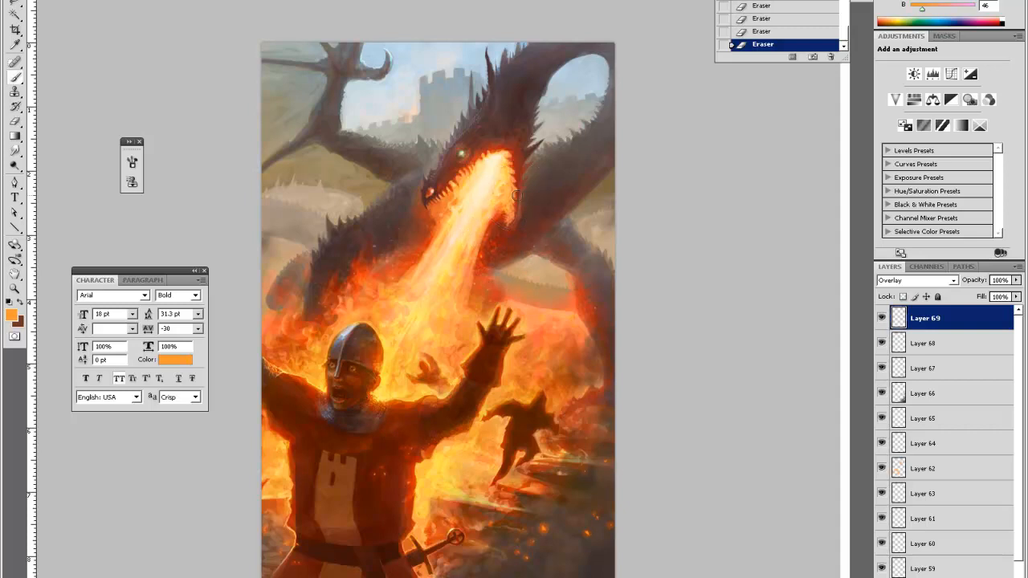
click(498, 420)
click(520, 389)
key(e)
click(514, 396)
click(498, 419)
click(496, 425)
click(486, 458)
key(b)
click(520, 458)
key(e)
click(493, 458)
click(499, 446)
Add orange firelight to the running figure's back and head, softening it with the Eraser
key(b)
click(540, 439)
key(e)
click(553, 429)
click(550, 430)
click(551, 421)
key(b)
drag(551, 401, 562, 415)
key(e)
click(561, 411)
key(b)
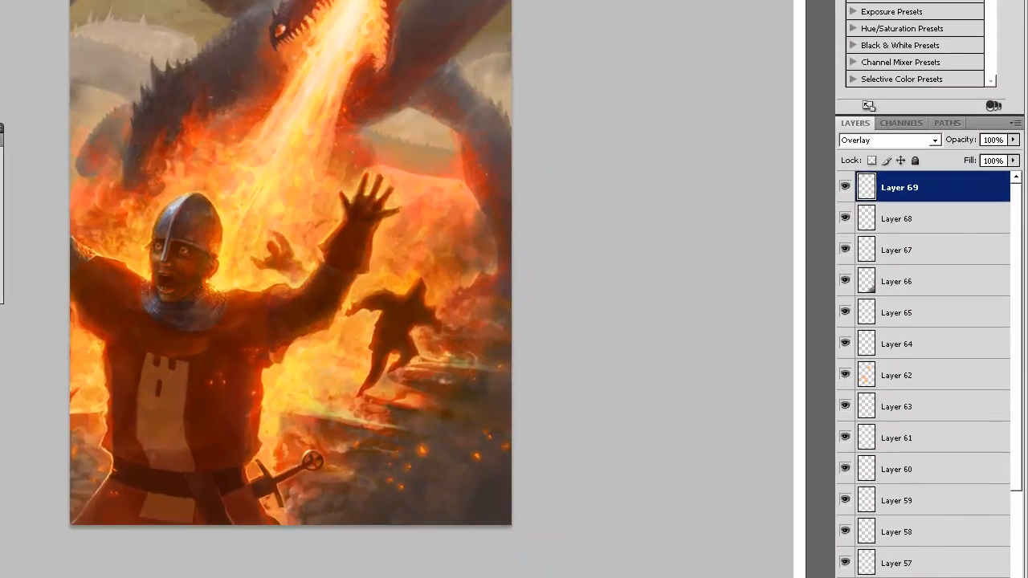
Set the foreground colour to teal green #2effbd, dab a glow on the dragon's eye, and soften it with the Eraser
click(11, 314)
drag(607, 337, 606, 285)
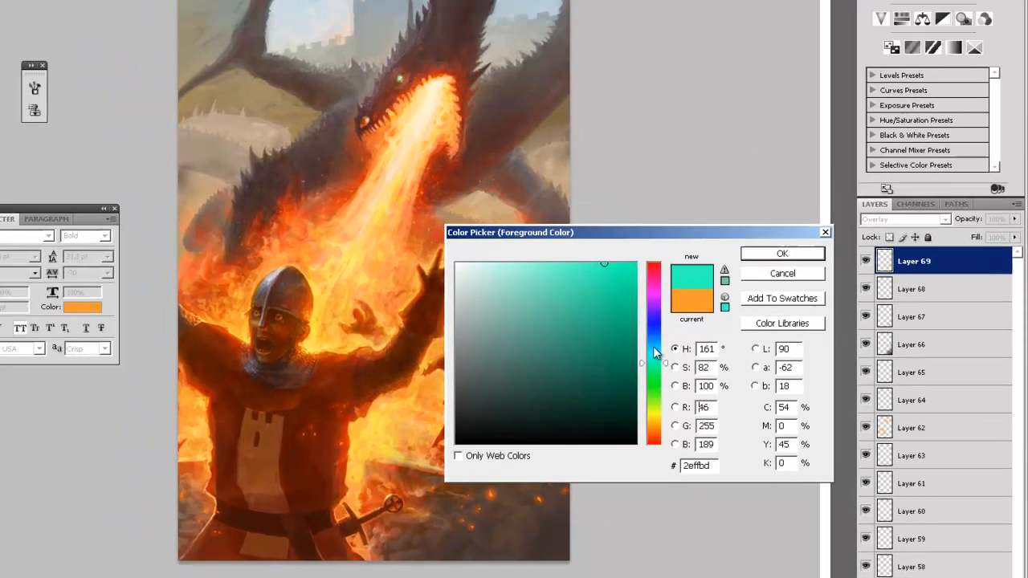
click(781, 253)
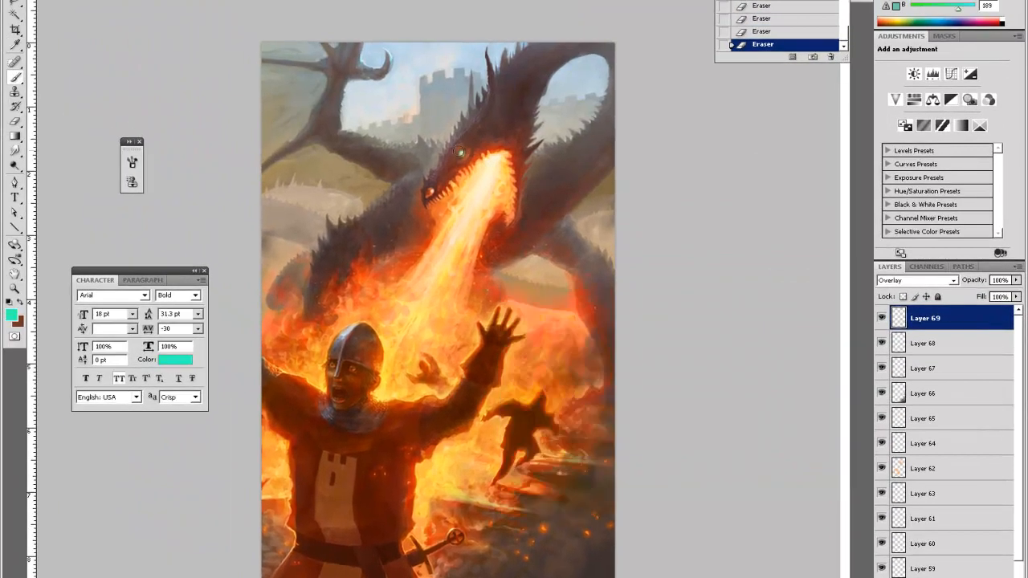
click(463, 151)
key(e)
click(457, 165)
click(453, 162)
click(471, 143)
click(468, 151)
click(459, 160)
click(456, 163)
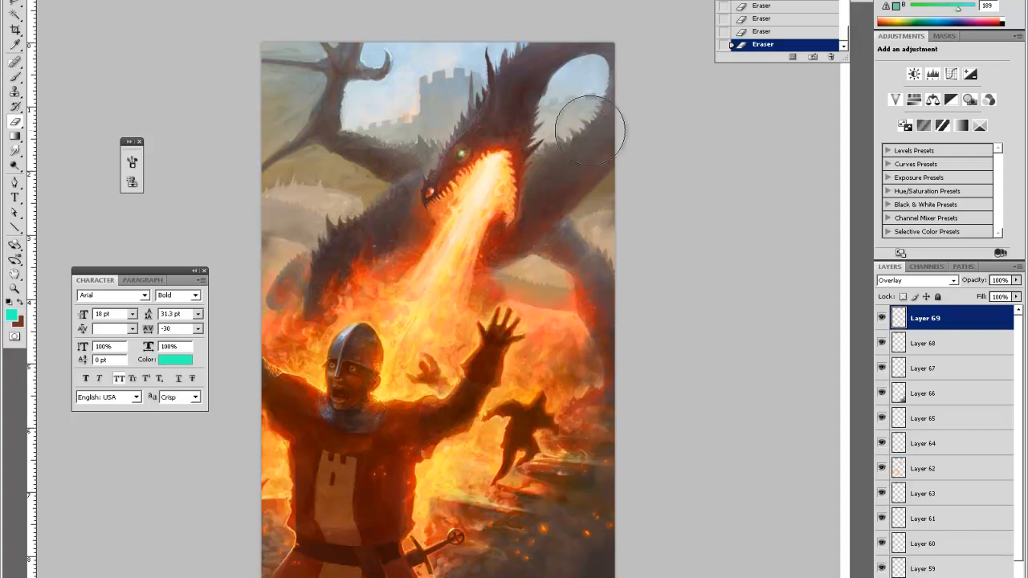
key(u)
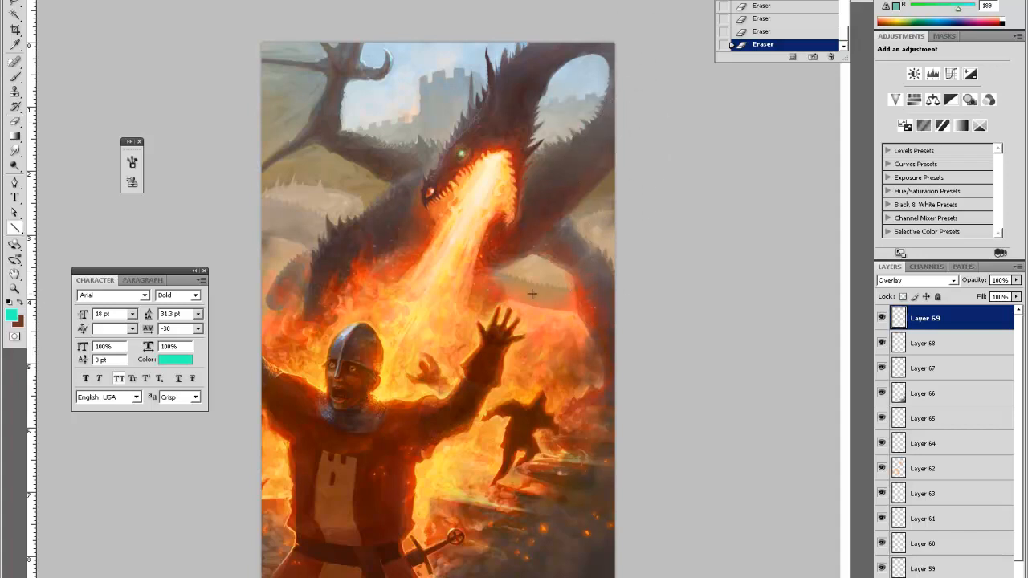
key(i)
click(516, 274)
key(b)
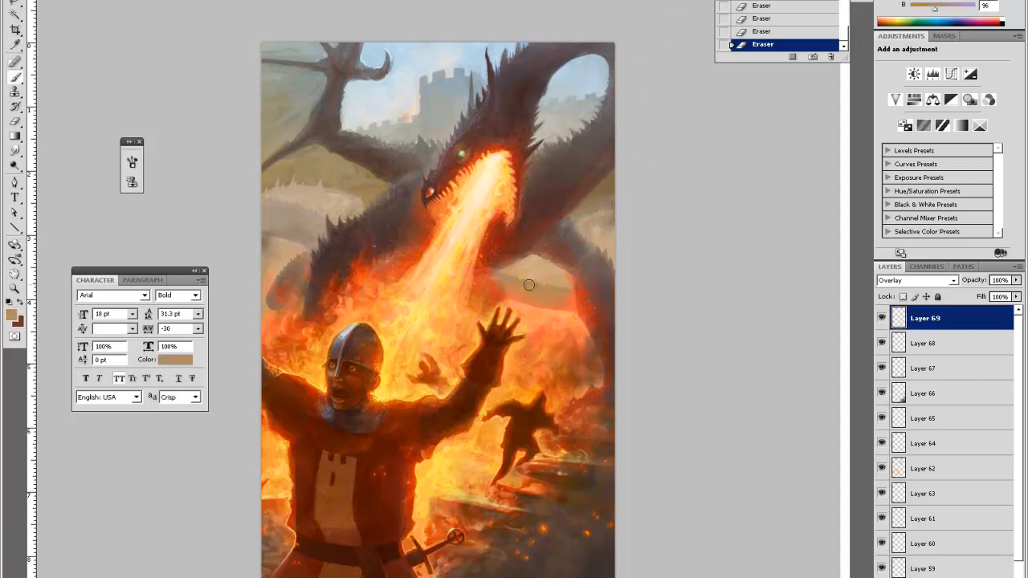
key(u)
key(i)
click(272, 264)
key(b)
drag(268, 271, 277, 255)
key(ctrl+z)
Create a new layer and paint sampled tan hill colours over and around the dragon's tail
key(ctrl+shift+alt+n)
key(u)
key(i)
click(286, 250)
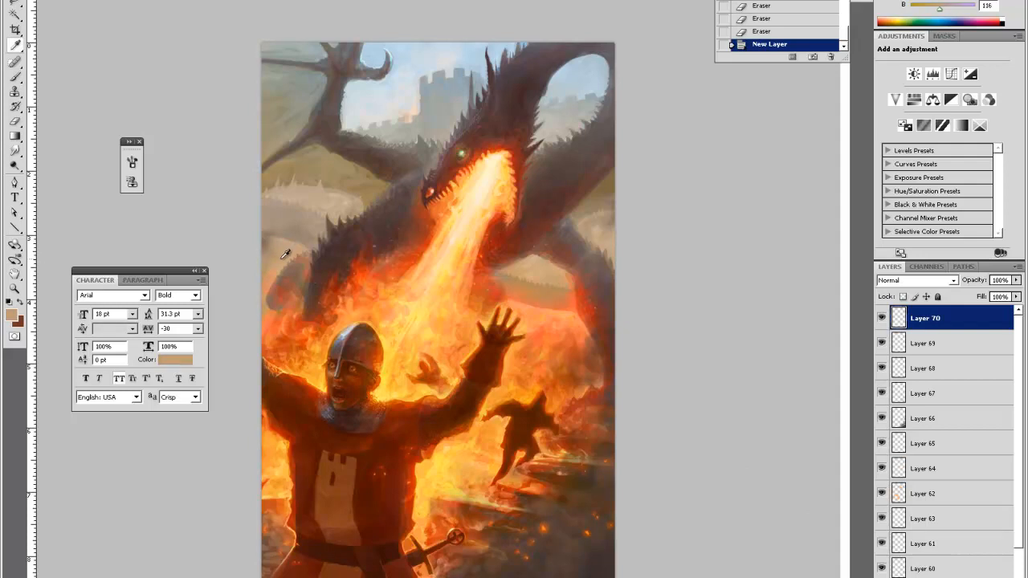
key(b)
right_click(291, 228)
click(419, 314)
click(308, 268)
mouse_move(266, 275)
mouse_down()
mouse_move(276, 257)
mouse_move(266, 287)
mouse_up()
drag(279, 252, 275, 299)
key(i)
click(281, 276)
key(b)
Sample dark browns from the dragon's body, retouch its shoulder and foreleg, and soften the area with the Eraser
key(alt)
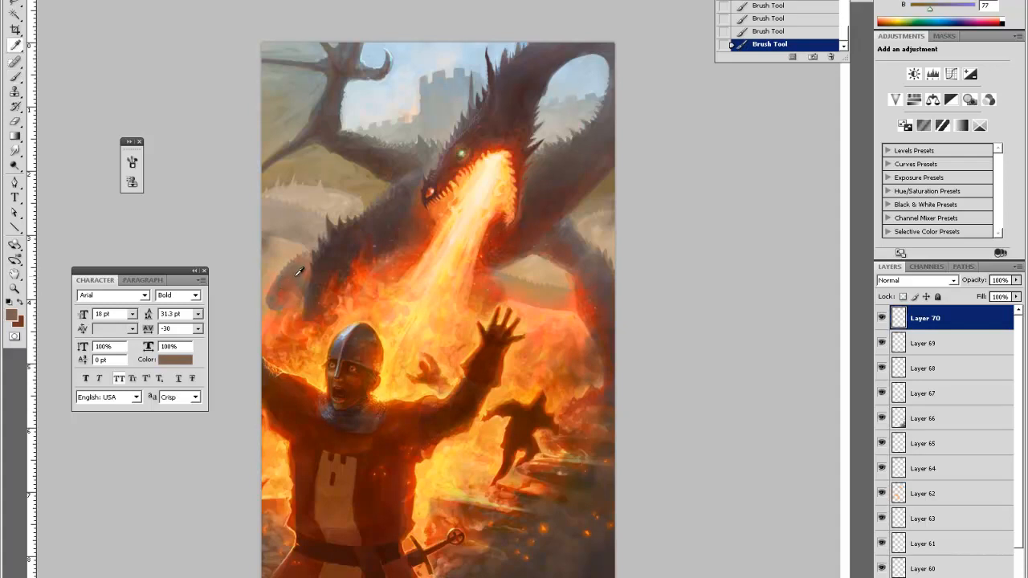
alt+click(318, 241)
alt+click(376, 240)
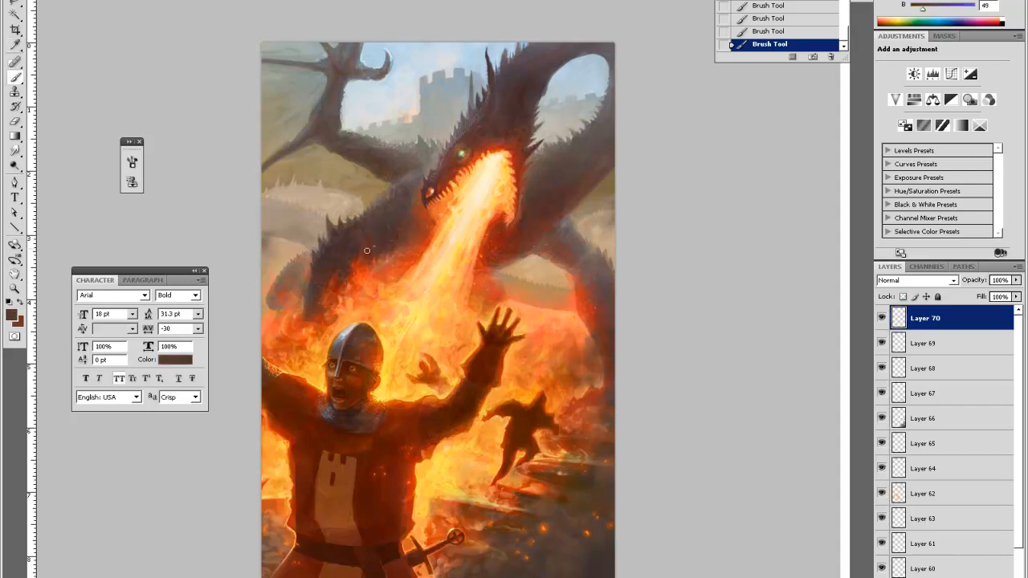
alt+click(331, 277)
key(e)
click(333, 289)
click(352, 272)
click(365, 233)
Compare the painting with and without the dark foreground shading on Layer 66, and delete that layer
key(i)
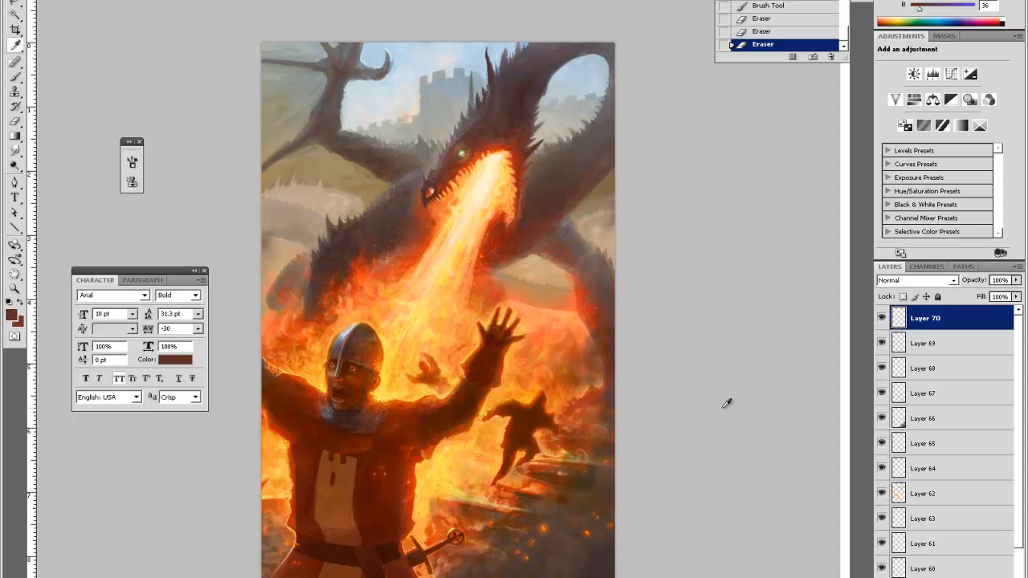
click(882, 419)
click(883, 420)
click(882, 420)
click(919, 419)
key(Delete)
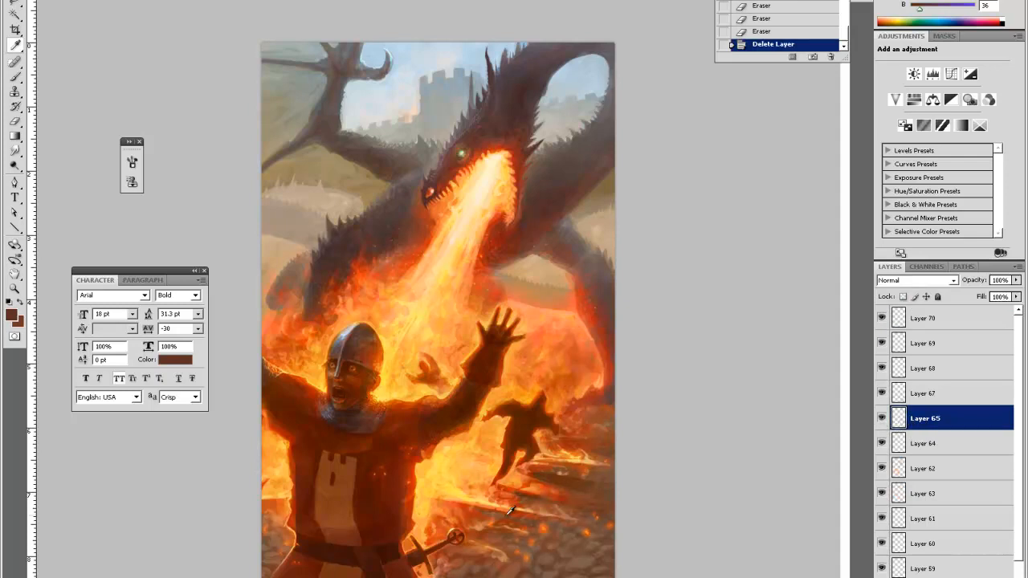
Dab sampled reddish brown onto the foreground cobblestones on Layer 65 and erase parts of the ground highlights
alt+click(488, 554)
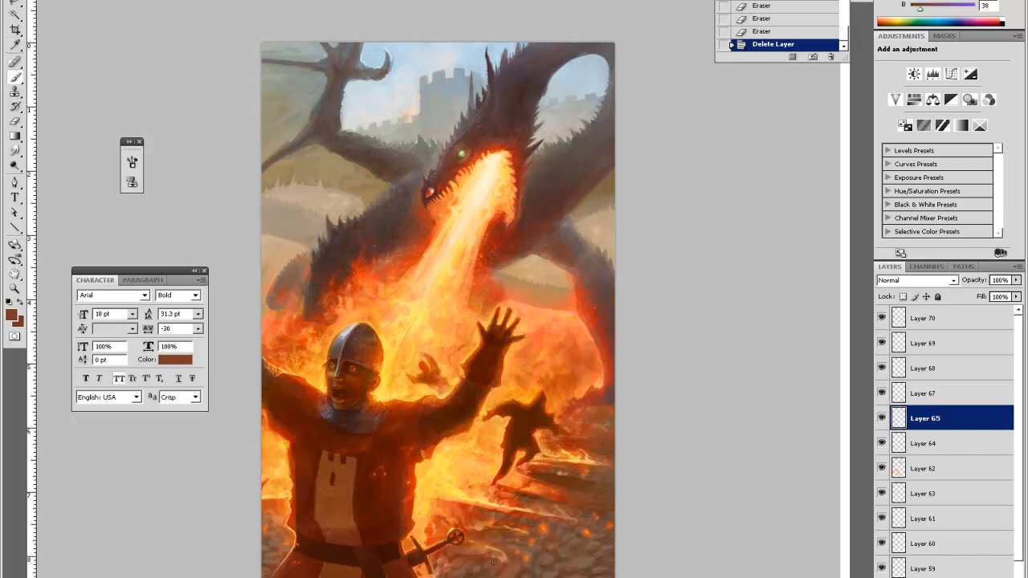
click(511, 552)
key(e)
click(563, 490)
click(601, 453)
key(b)
click(567, 519)
click(569, 516)
click(565, 516)
Retouch the ground behind the running figure near the canvas edge with sampled colour, softening it with the Eraser
alt+click(574, 463)
click(587, 456)
key(e)
click(574, 460)
click(572, 455)
click(608, 458)
key(b)
click(607, 463)
click(620, 452)
Dab sampled ground tones along the stone ledges below the running figure
click(538, 487)
click(548, 487)
alt+click(573, 491)
right_click(565, 491)
click(554, 492)
click(542, 493)
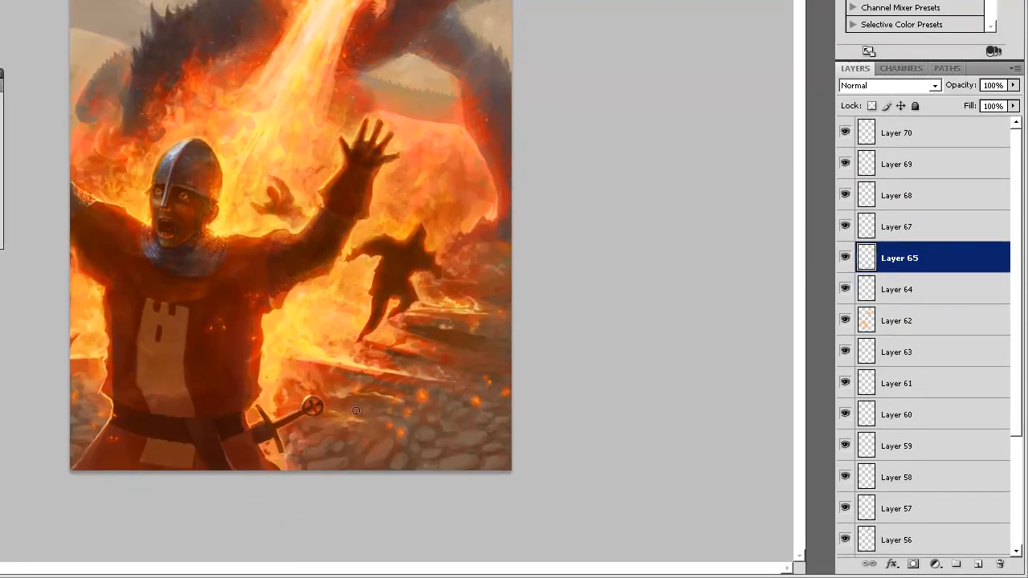
Paint brown strokes over the cobblestones beside the sword hilt and along the canvas's lower edge
mouse_move(321, 418)
mouse_down()
mouse_move(338, 428)
mouse_move(312, 425)
mouse_move(341, 418)
mouse_up()
key(e)
key(b)
alt+click(372, 440)
drag(383, 445, 366, 449)
drag(431, 435, 407, 440)
Adjust the Eraser size and soften the painted cobblestones in the painting's lower-right corner
key(e)
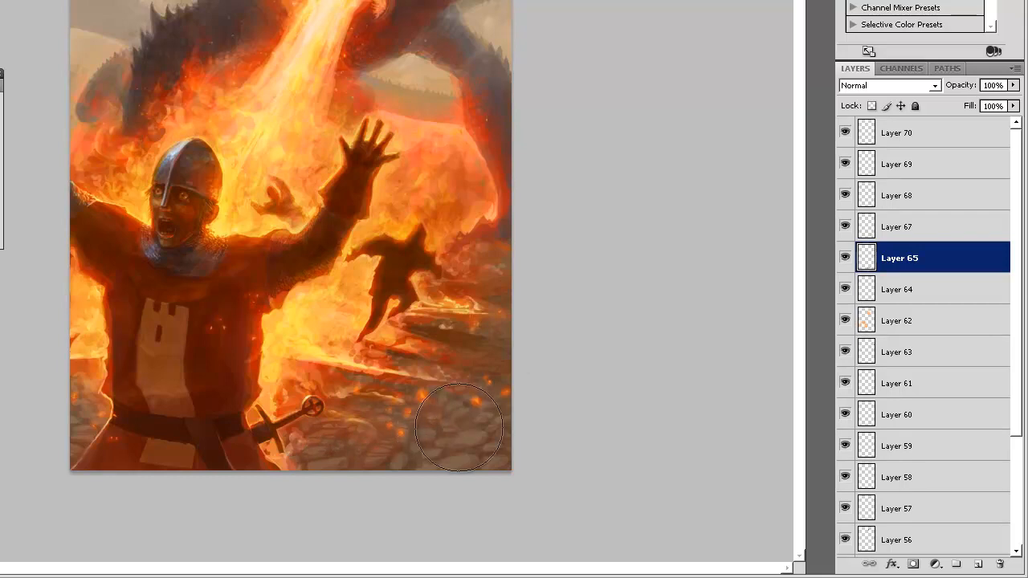
key(bracketleft)
key(bracketleft)
key(bracketleft)
key(bracketleft)
key(bracketleft)
key(bracketright)
key(bracketright)
key(bracketright)
key(bracketright)
key(bracketleft)
key(bracketleft)
key(bracketleft)
key(bracketleft)
key(e)
drag(493, 445, 459, 453)
key(b)
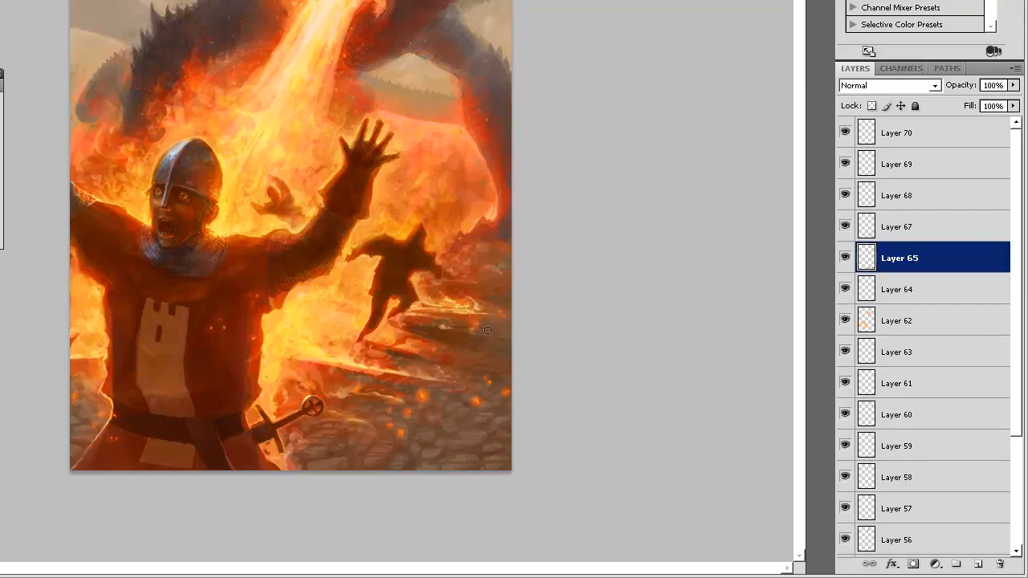
Paint a short brown stroke on the ground just below the running figure's feet
key(bracketright)
key(bracketright)
key(bracketright)
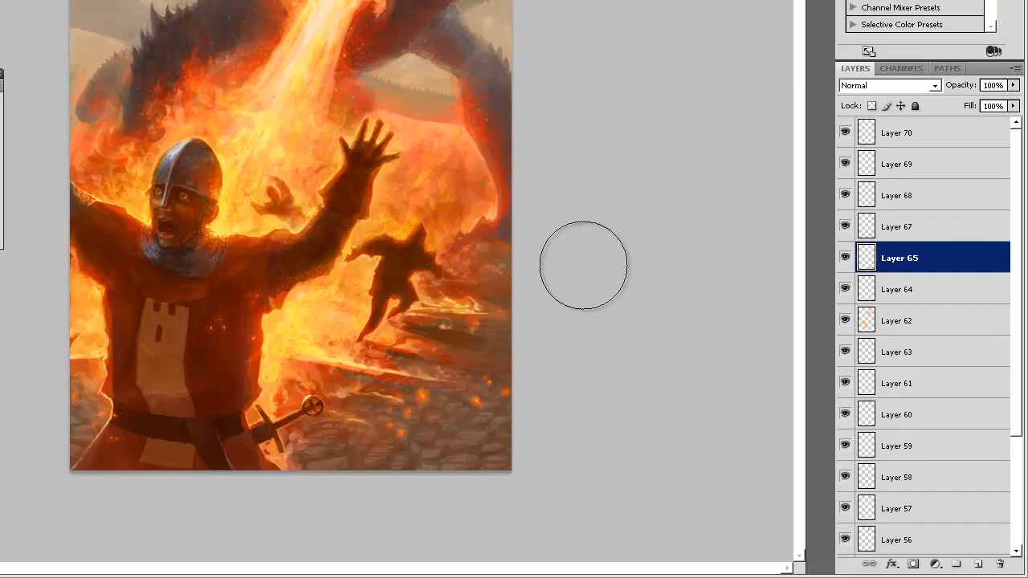
key(v)
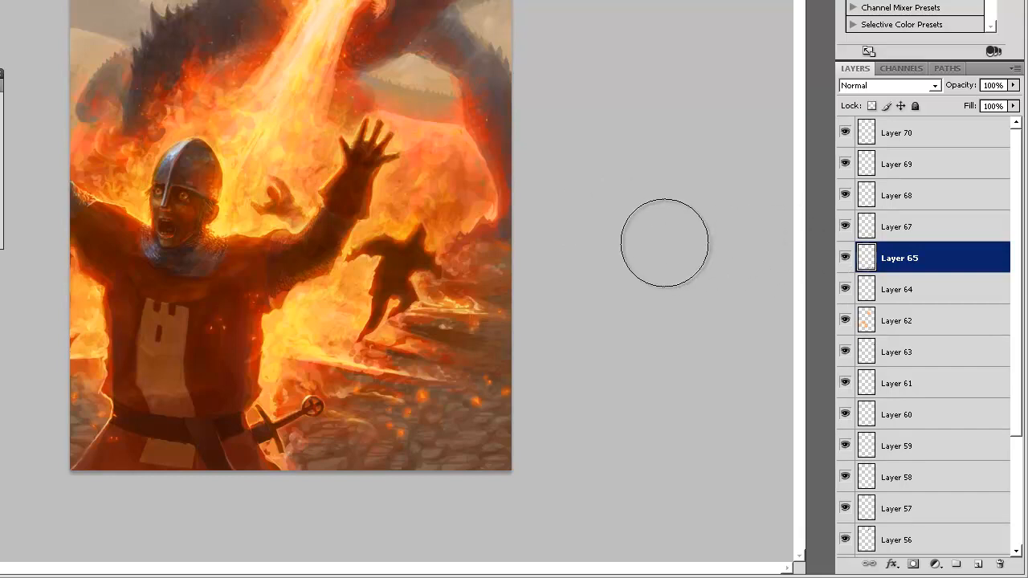
key(b)
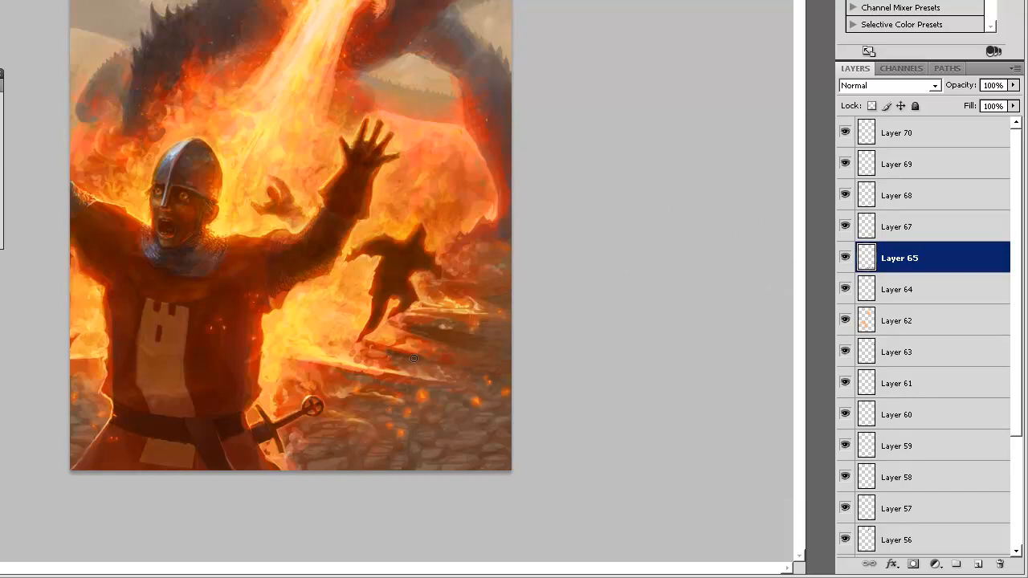
drag(408, 353, 420, 356)
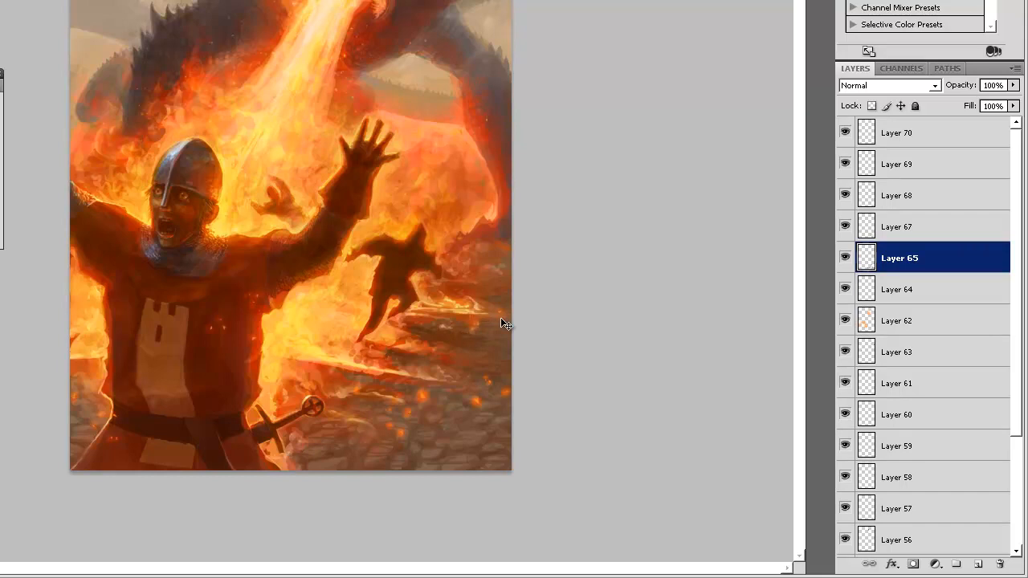
Add a new layer above Layer 70 and set its blending mode to Multiply
key(ctrl+minus)
key(ctrl+minus)
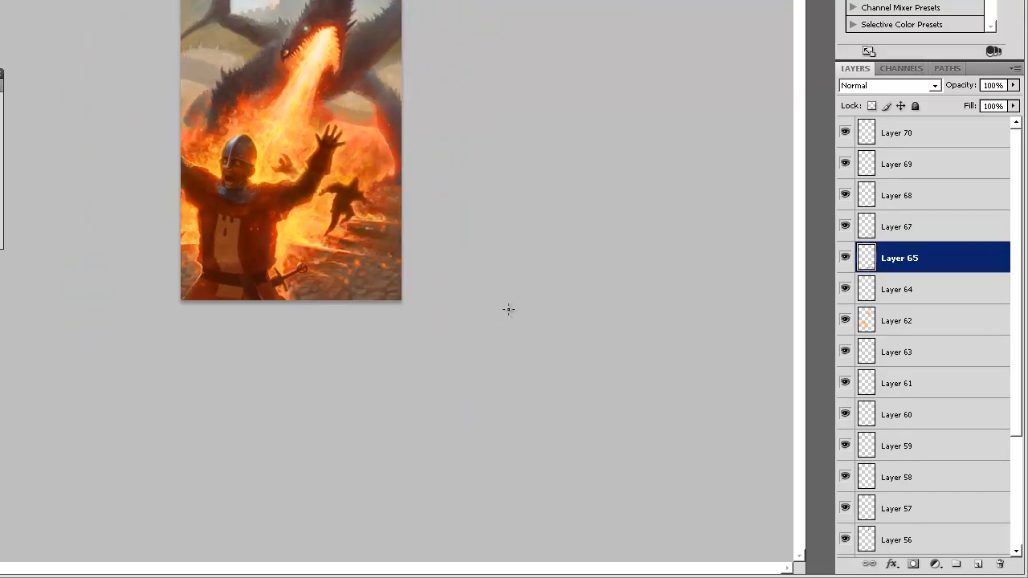
ctrl+click(421, 237)
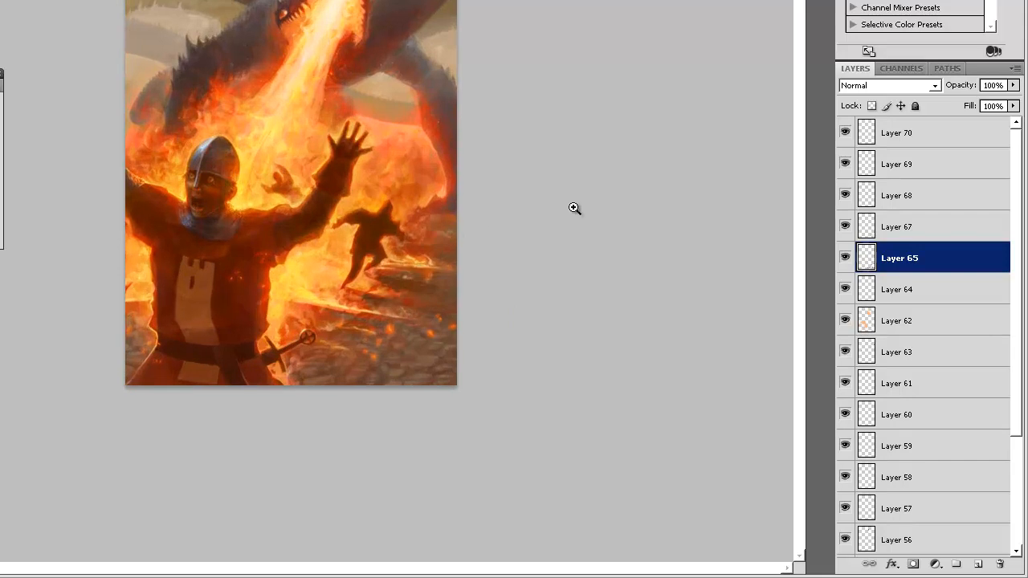
click(903, 134)
click(977, 563)
click(888, 87)
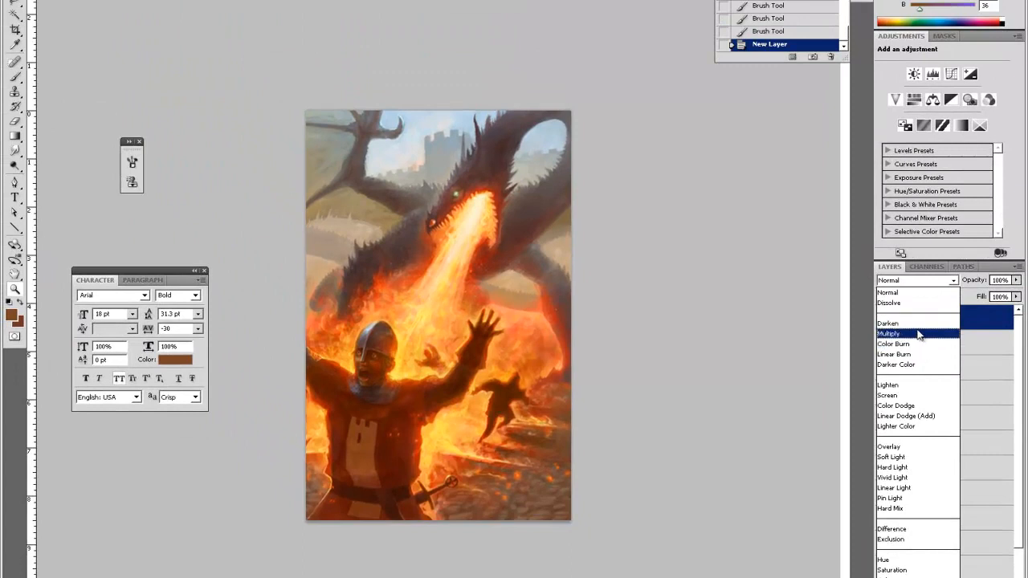
click(906, 334)
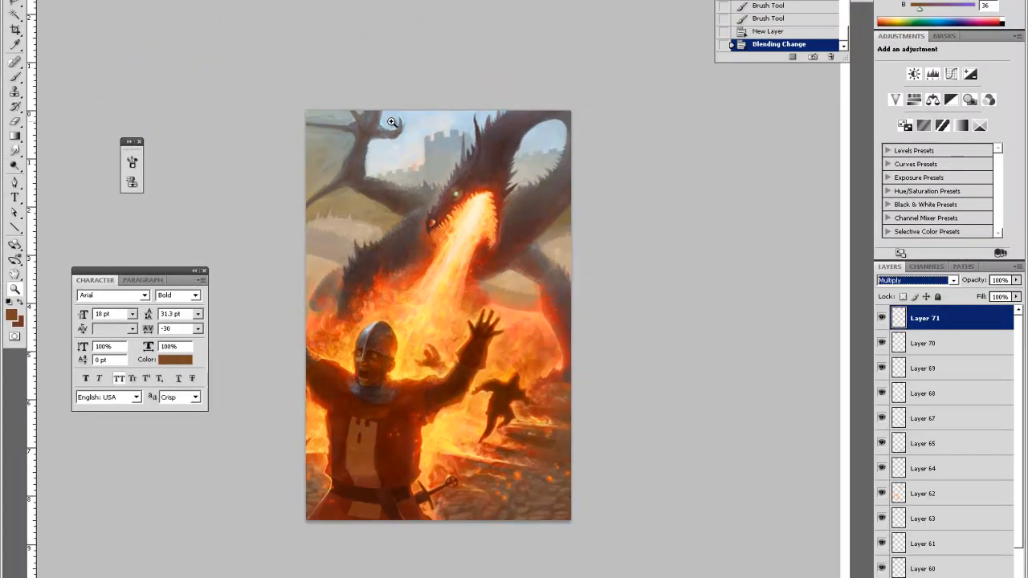
Sample pale blue from the sky, shade the lower-right cobblestones with a different brush, and erase the excess
key(ctrl+plus)
key(i)
click(405, 46)
key(b)
right_click(651, 489)
click(685, 376)
mouse_move(635, 455)
mouse_down()
mouse_move(645, 550)
mouse_move(652, 538)
mouse_move(549, 577)
mouse_move(611, 575)
mouse_up()
key(e)
mouse_move(584, 509)
mouse_down()
mouse_move(546, 514)
mouse_move(520, 492)
mouse_move(578, 514)
mouse_up()
drag(594, 514, 649, 510)
key(b)
mouse_move(598, 555)
mouse_down()
mouse_move(645, 564)
mouse_move(664, 533)
mouse_move(652, 509)
mouse_up()
Darken the foreground colour to a muted grey-blue, shade the foreground cobblestones, and soften the shading with the Eraser
click(12, 315)
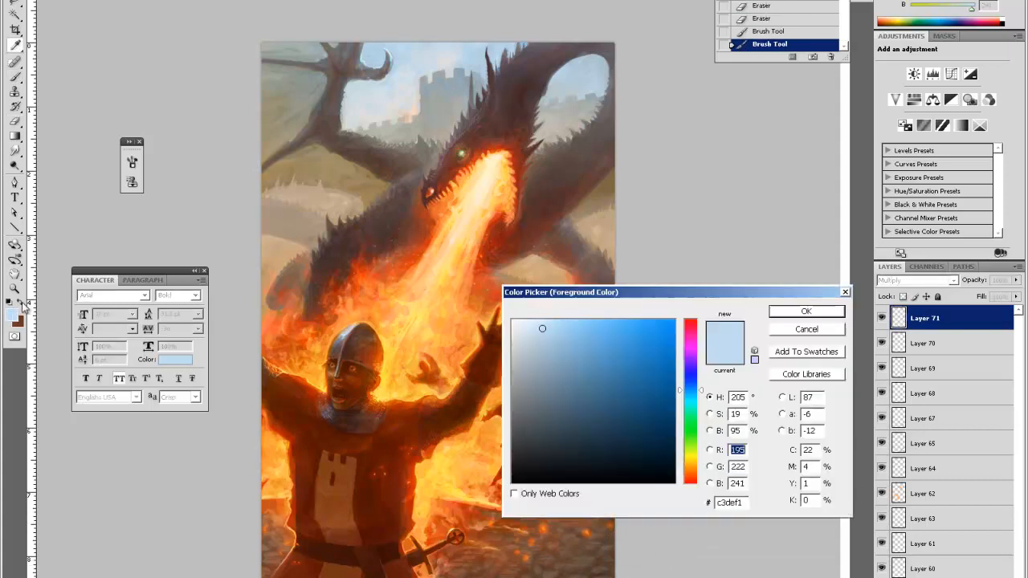
click(547, 358)
click(791, 308)
mouse_move(586, 566)
mouse_down()
mouse_move(514, 562)
mouse_move(538, 558)
mouse_up()
key(e)
mouse_move(592, 526)
mouse_down()
mouse_move(538, 542)
mouse_move(575, 540)
mouse_up()
drag(574, 540, 546, 554)
drag(546, 554, 514, 560)
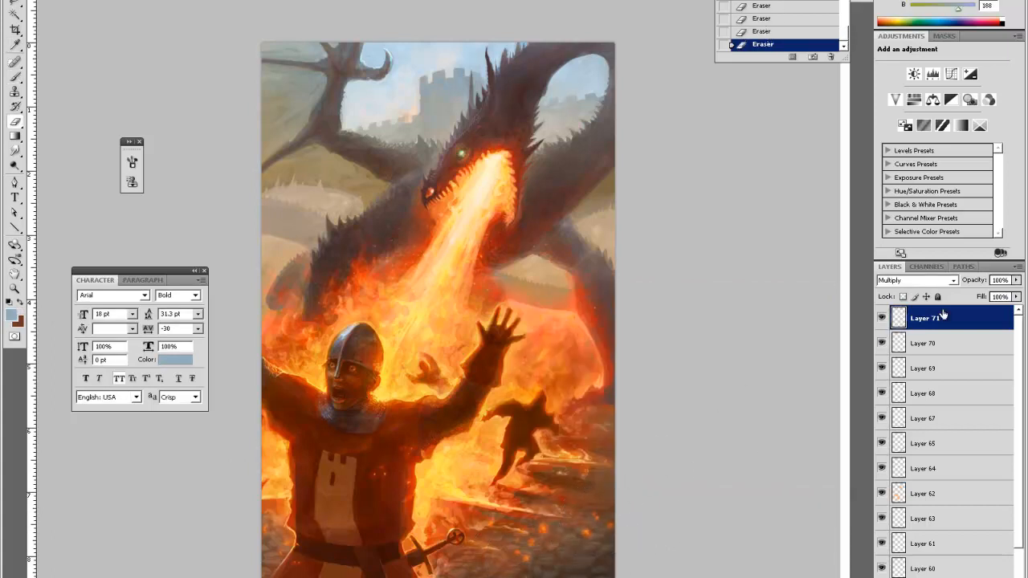
Move the Multiply shading layer, Layer 71, directly below Layer 67
drag(945, 337, 937, 410)
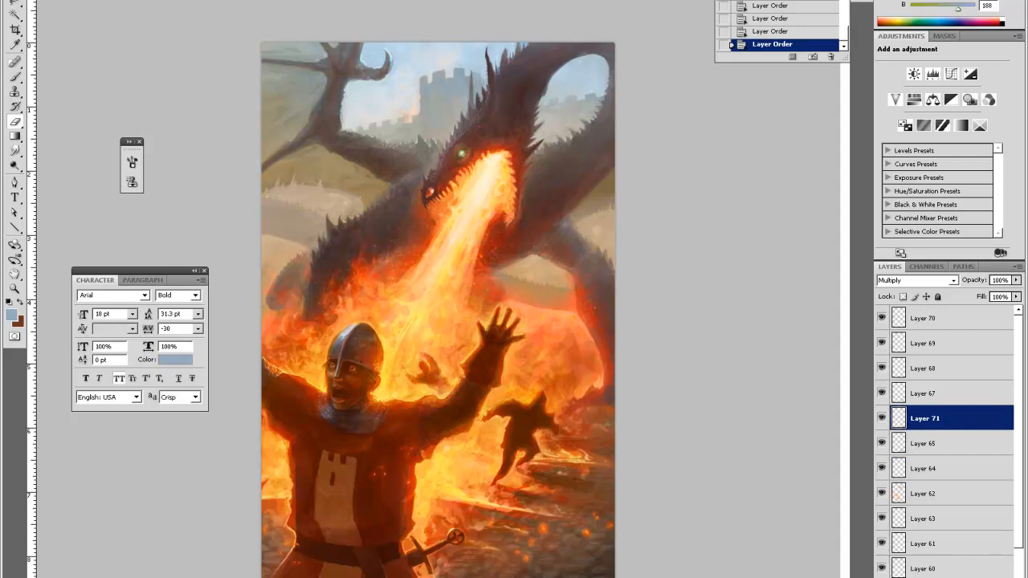
key(ctrl+minus)
key(ctrl+minus)
key(z)
click(542, 304)
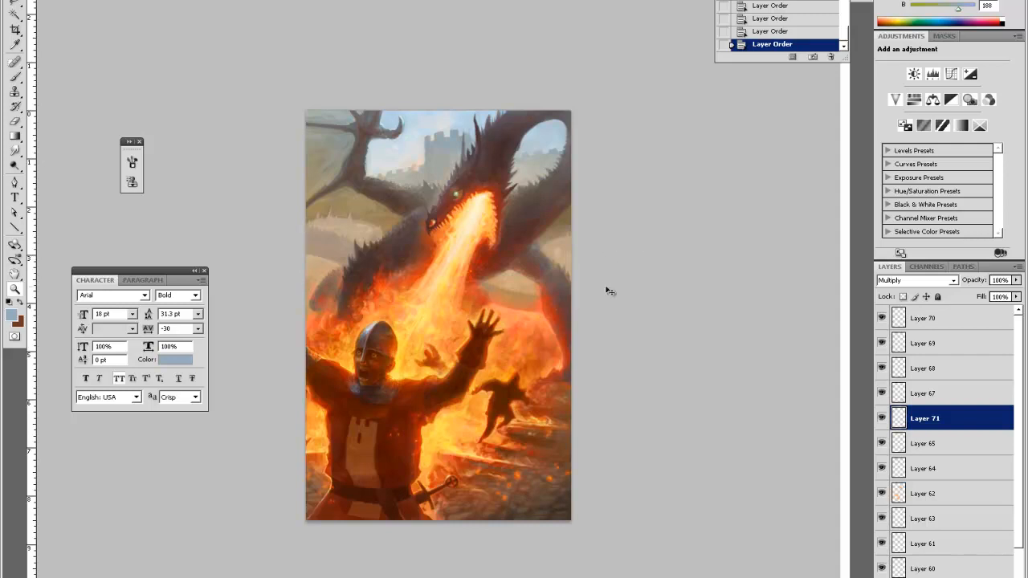
Browse to the Textures folder on the Simulacrum (I:) drive and preview SandPebbles0027_2_L in its Ground subfolder
key(ctrl+o)
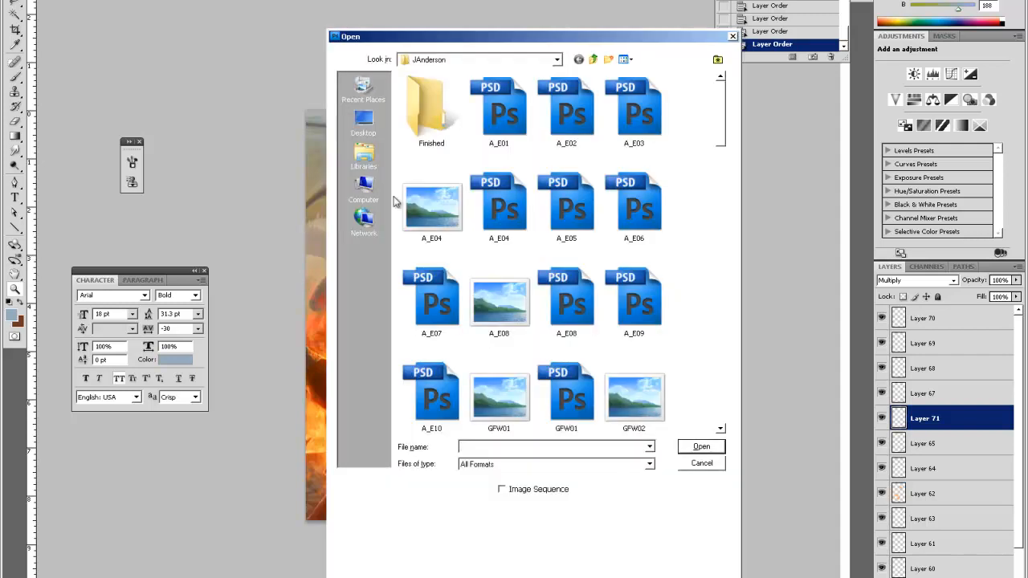
click(364, 189)
double_click(602, 118)
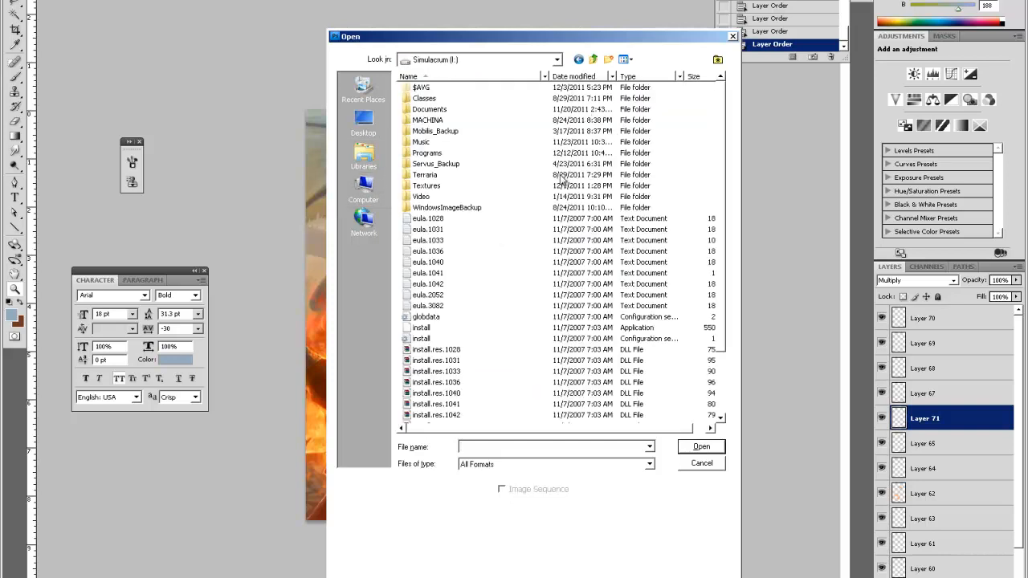
click(421, 187)
double_click(421, 191)
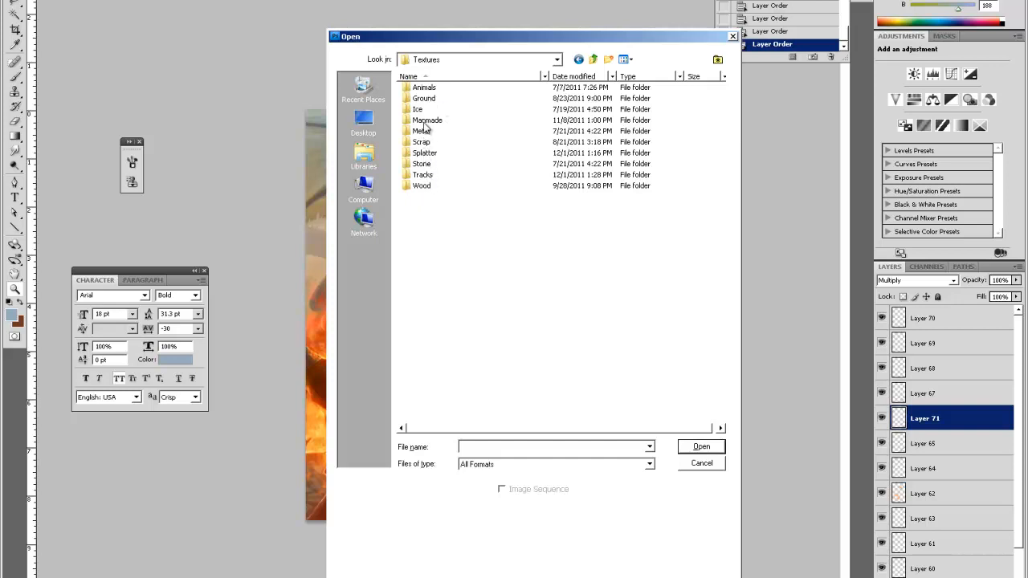
double_click(425, 98)
click(448, 116)
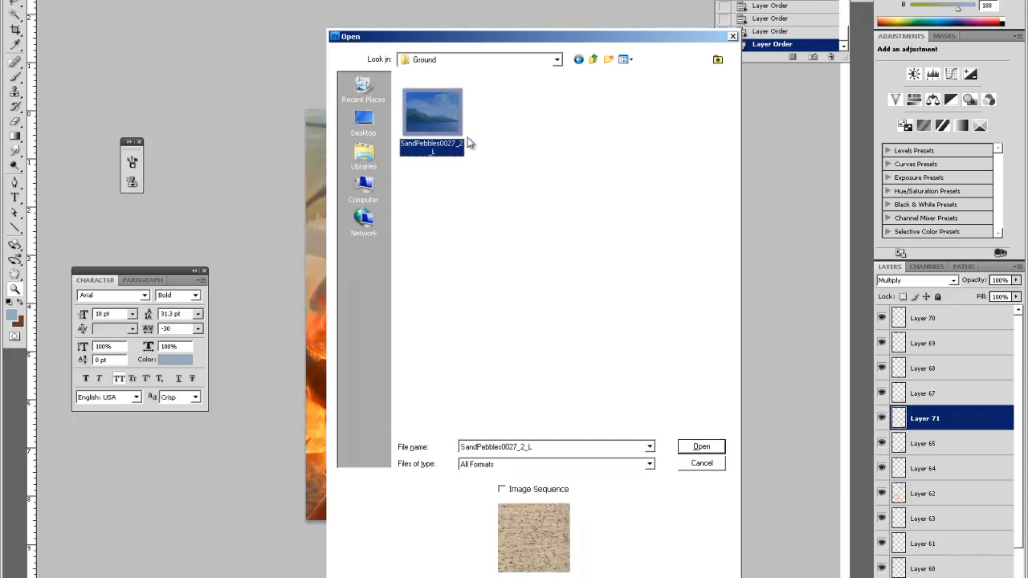
Look through the Stone and Animals subfolders of the Textures folder for a suitable texture
click(592, 60)
click(436, 186)
click(425, 175)
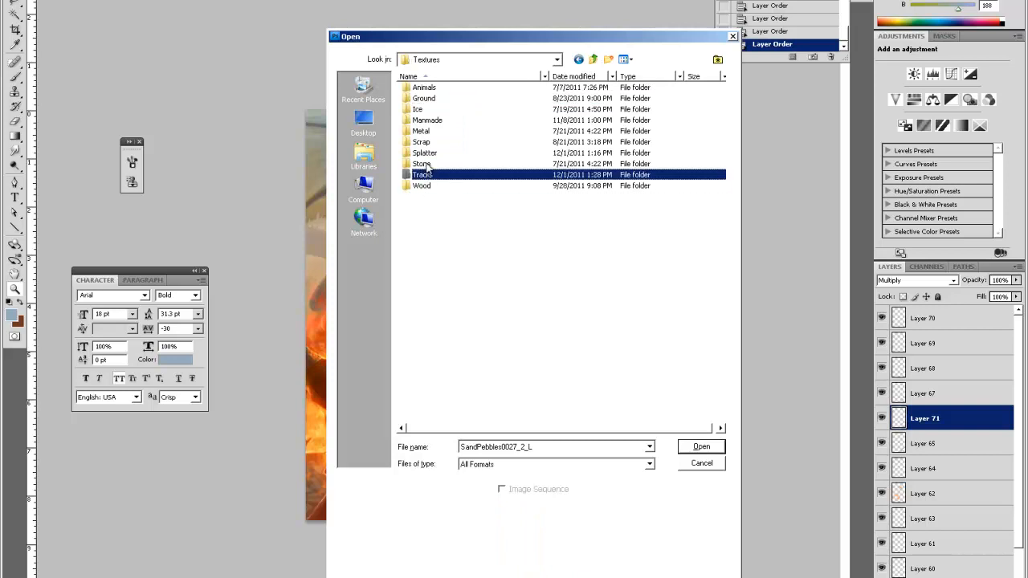
double_click(428, 164)
double_click(429, 165)
click(418, 98)
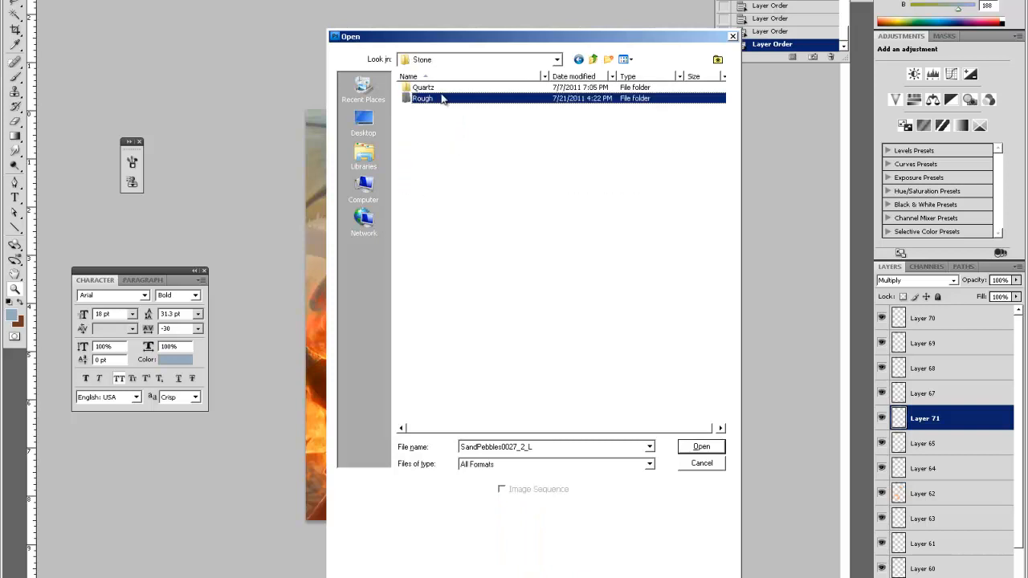
click(594, 60)
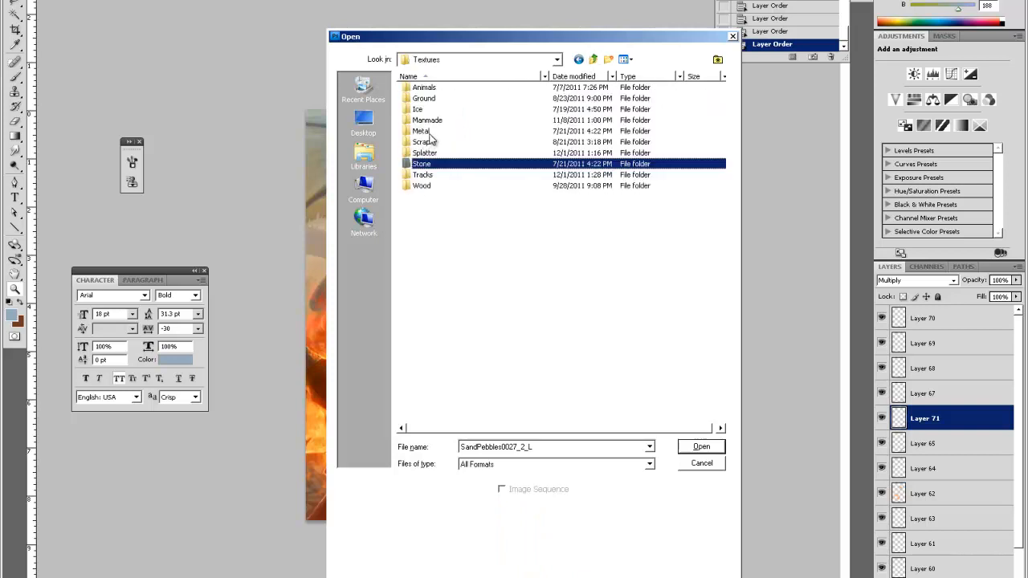
double_click(425, 86)
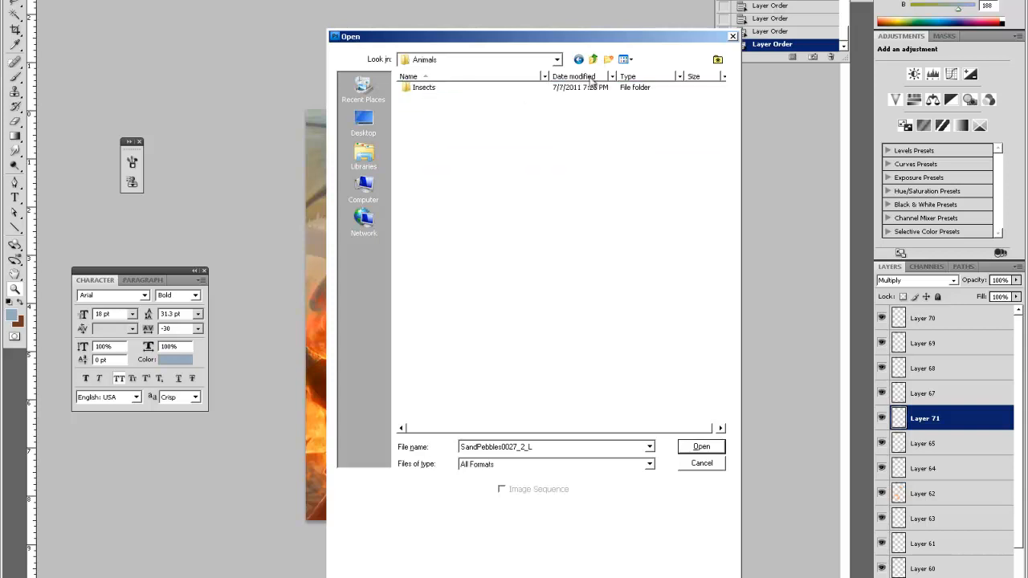
click(593, 60)
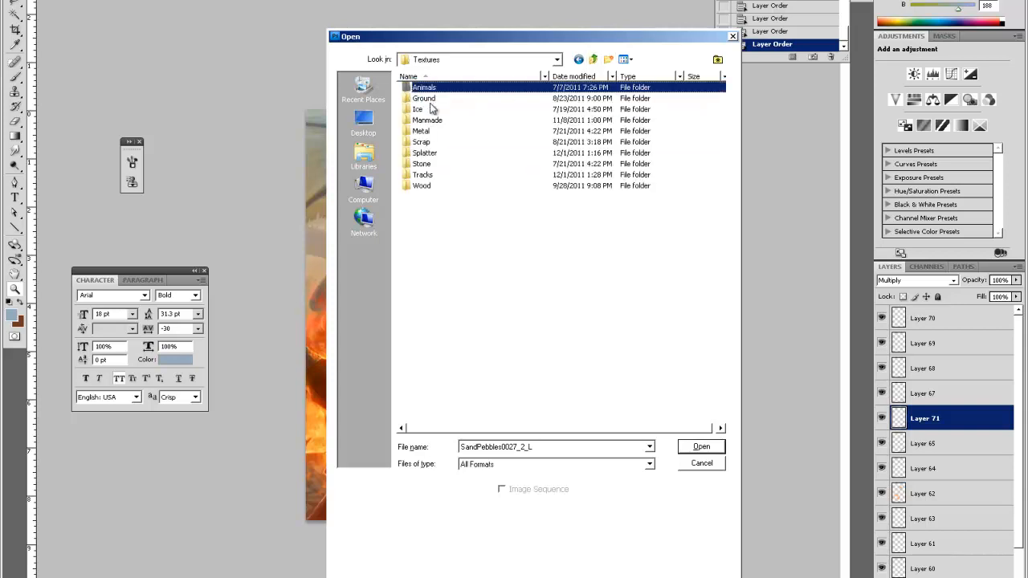
Open the grey stucco texture from the Stucco subfolder of Manmade and copy the whole image for use in the dragon painting
double_click(427, 120)
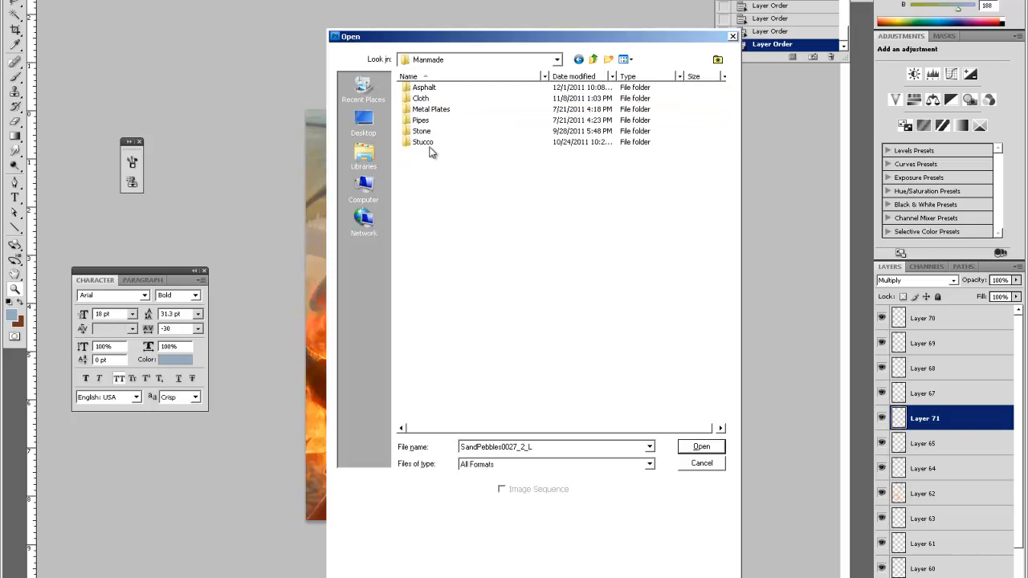
double_click(425, 143)
double_click(433, 112)
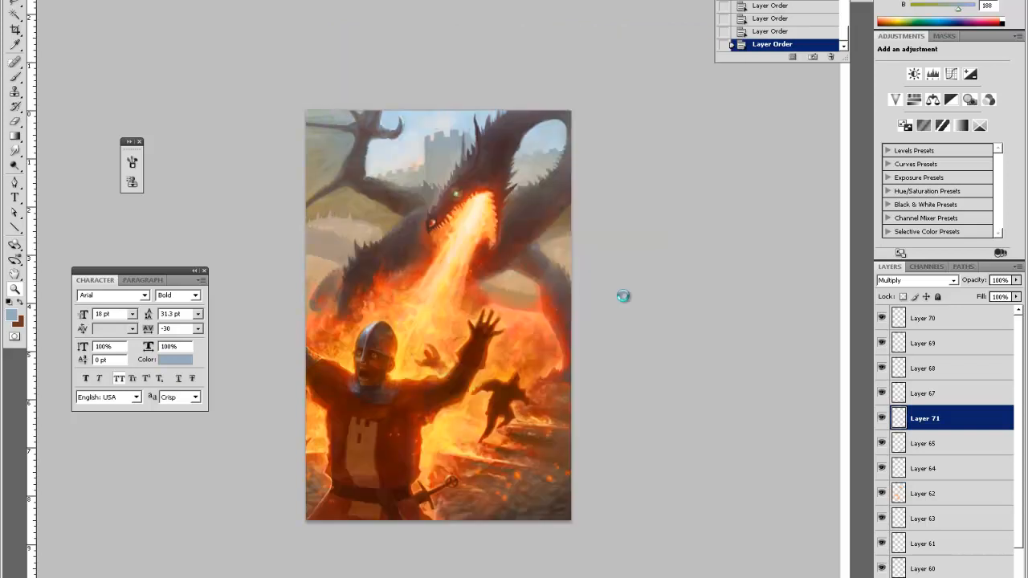
key(ctrl+a)
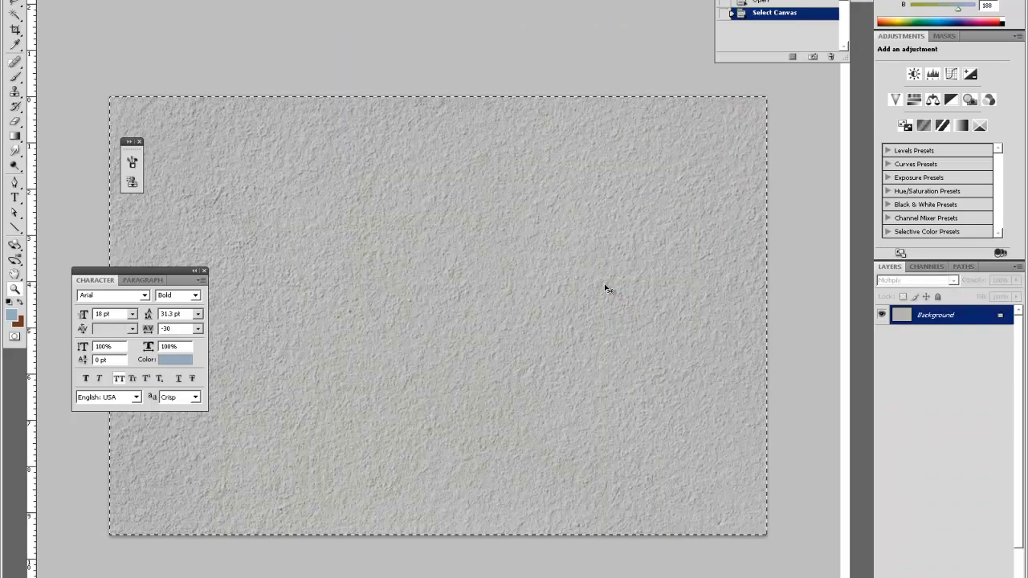
key(ctrl+Tab)
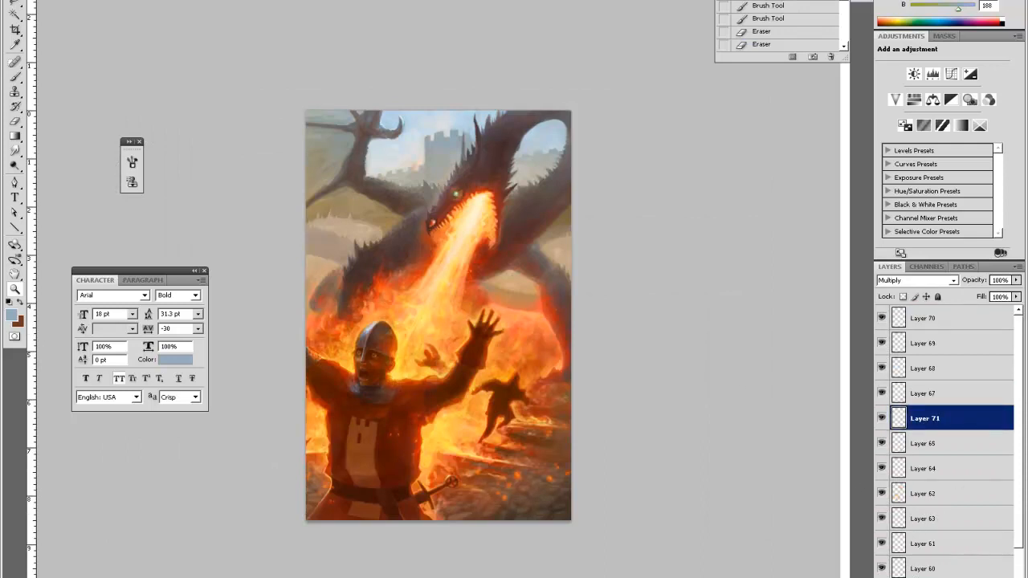
Save the layered painting as a Photoshop file with its layers kept, and merge all visible layers
scroll(943, 441, down, 3)
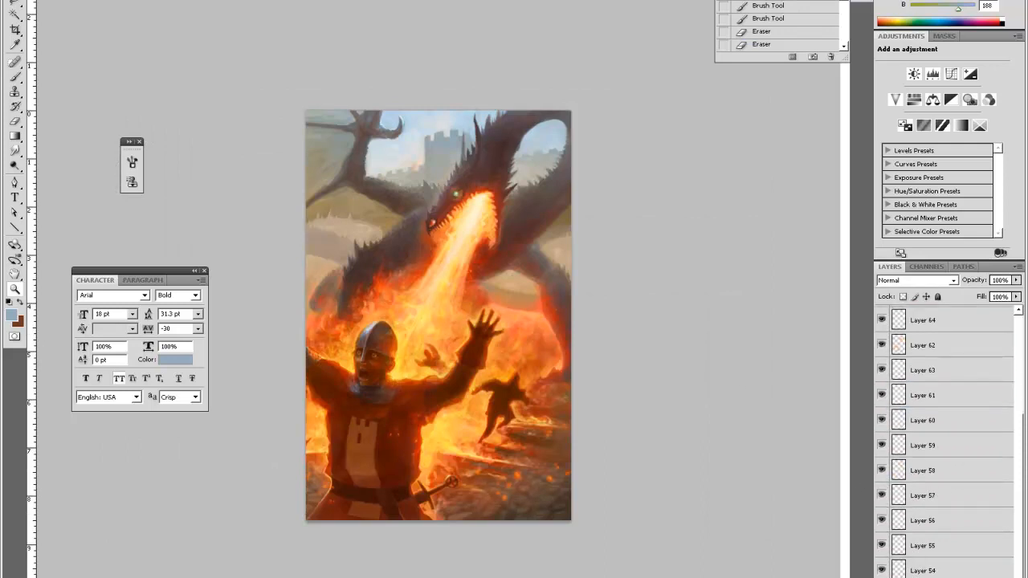
scroll(944, 442, up, 3)
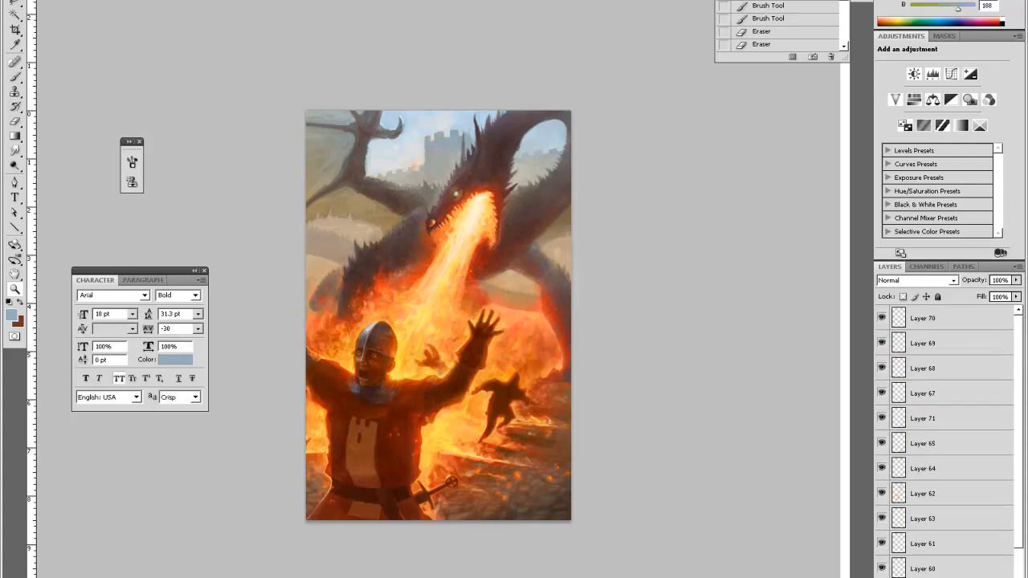
key(ctrl+shift+s)
click(532, 430)
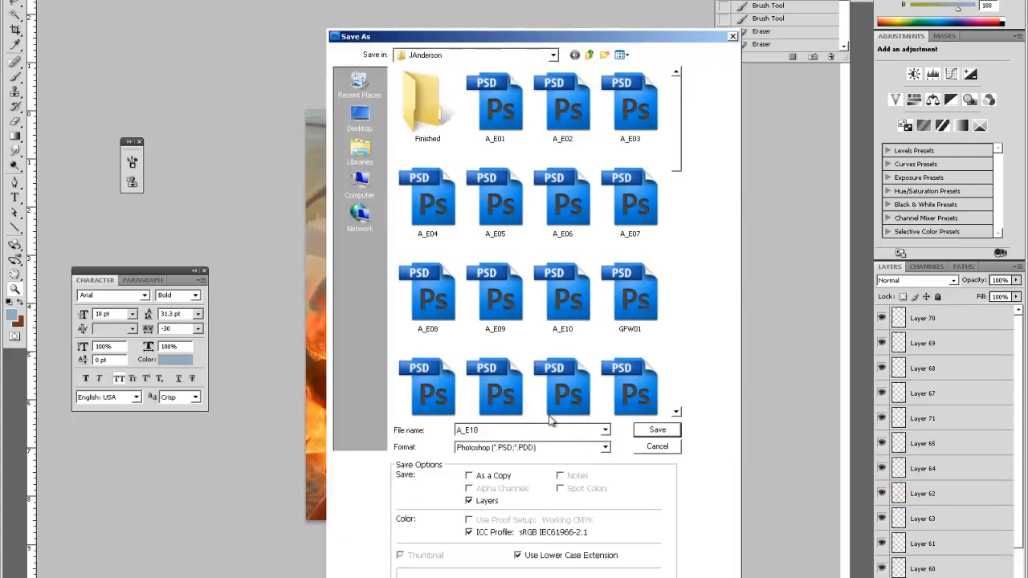
key(Return)
key(Return)
key(ctrl+shift+e)
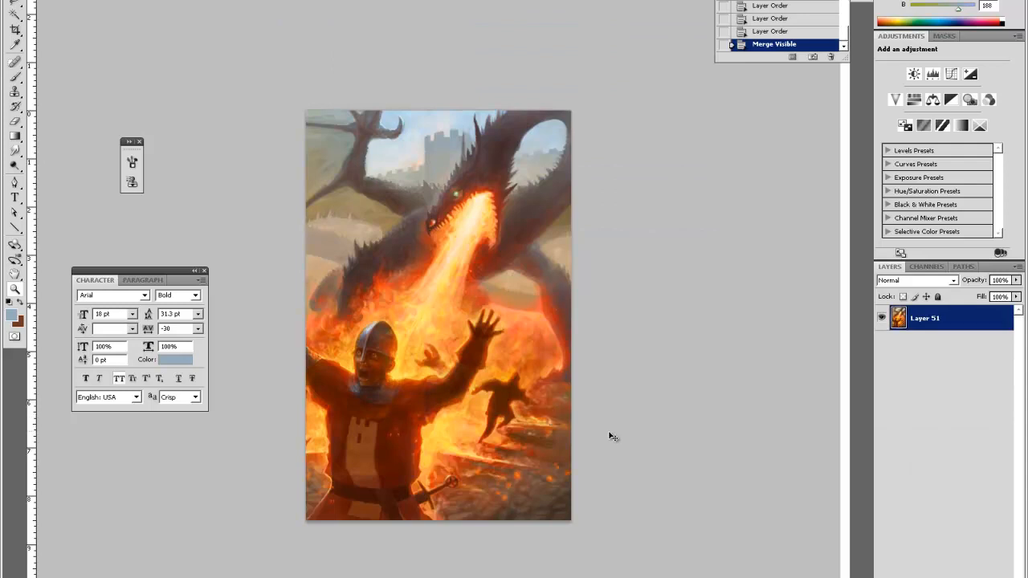
Paste repeated copies of the stucco texture and tile them side by side over the upper part of the painting
key(ctrl+v)
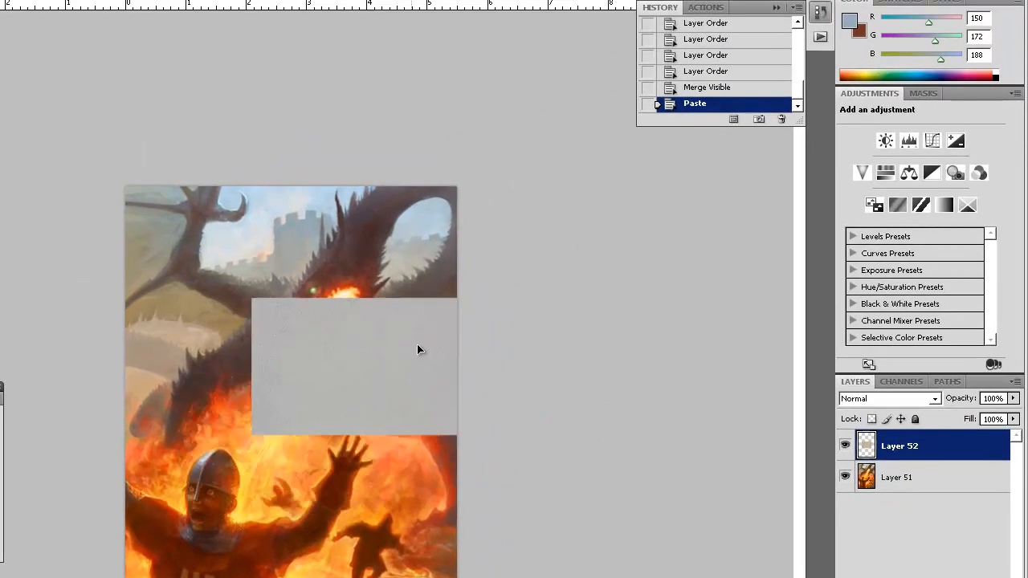
drag(342, 337, 229, 449)
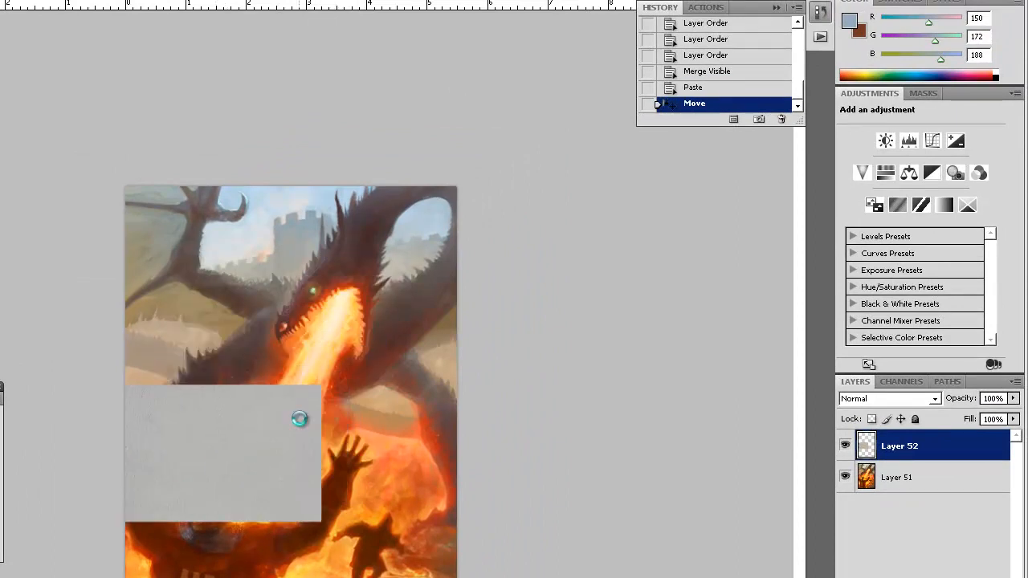
key(ctrl+v)
drag(300, 397, 415, 289)
key(ctrl+v)
key(ctrl+v)
drag(412, 398, 420, 442)
key(ctrl+v)
drag(394, 399, 378, 156)
key(ctrl+v)
drag(438, 273, 498, 191)
Merge the pasted stucco copies into a single layer and desaturate it
key(ctrl+alt+a)
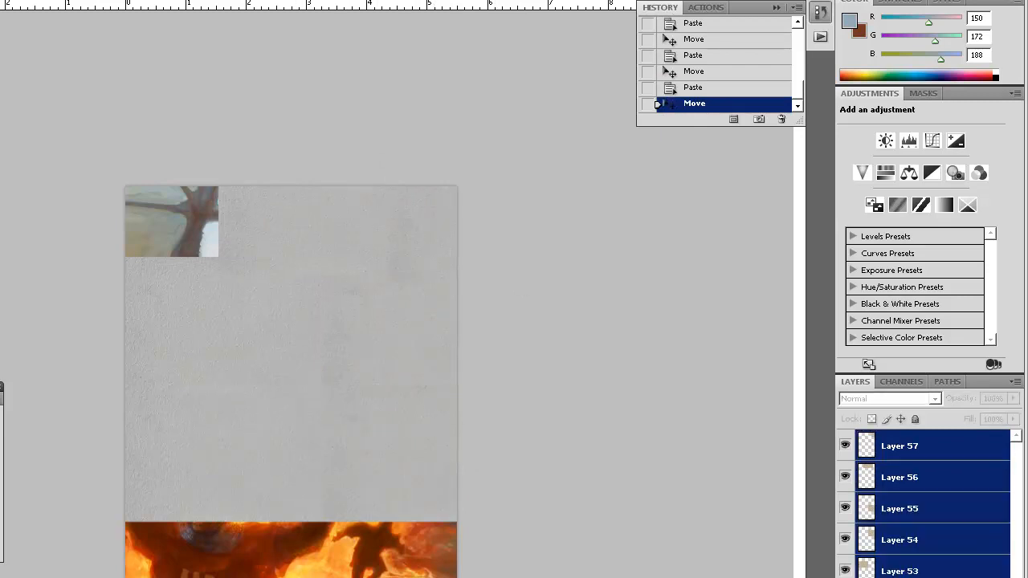
key(ctrl+e)
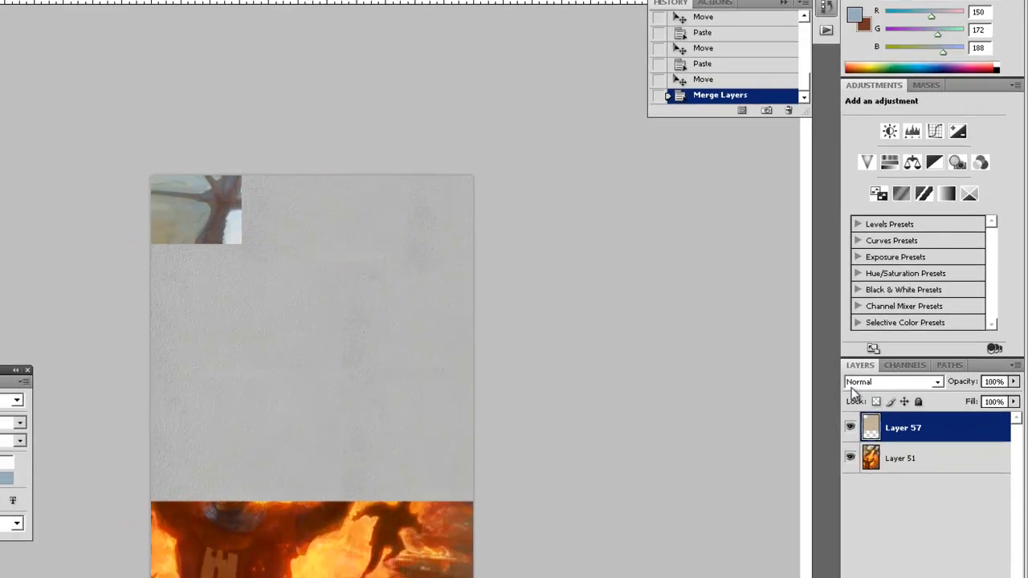
key(ctrl+plus)
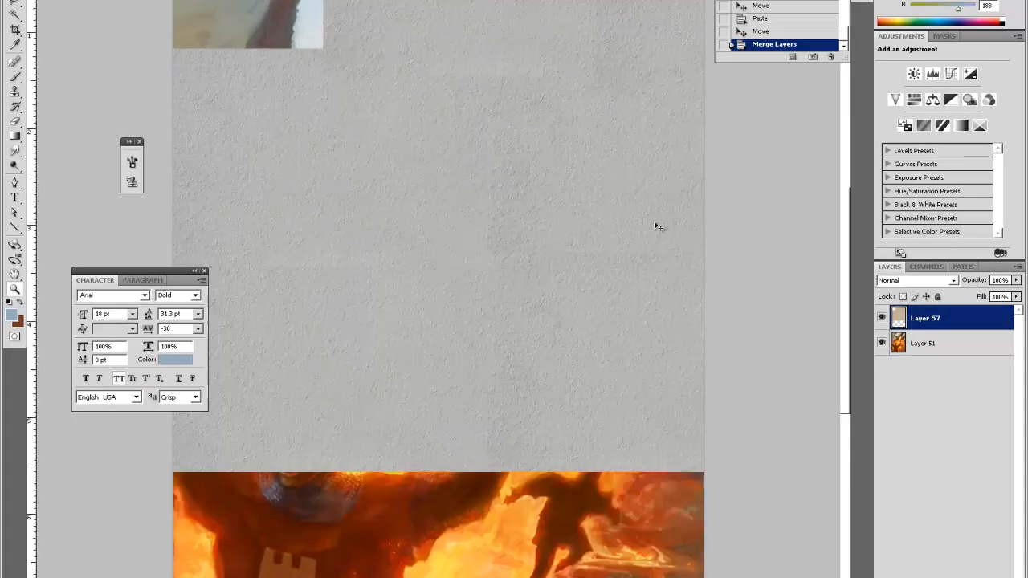
key(ctrl+shift+u)
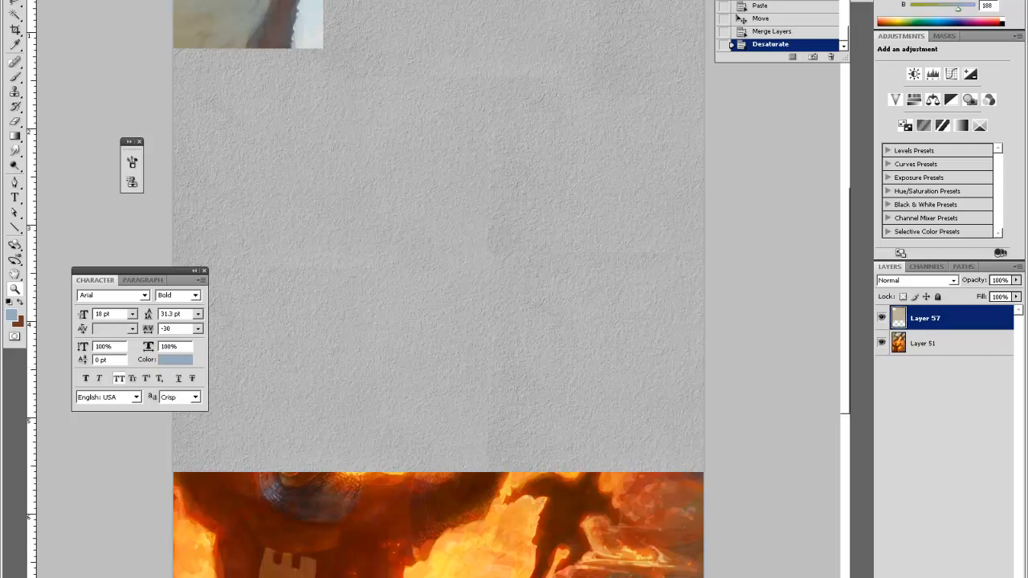
Raise the contrast of the desaturated stucco layer with a Brightness/Contrast adjustment
key(alt+i)
key(a)
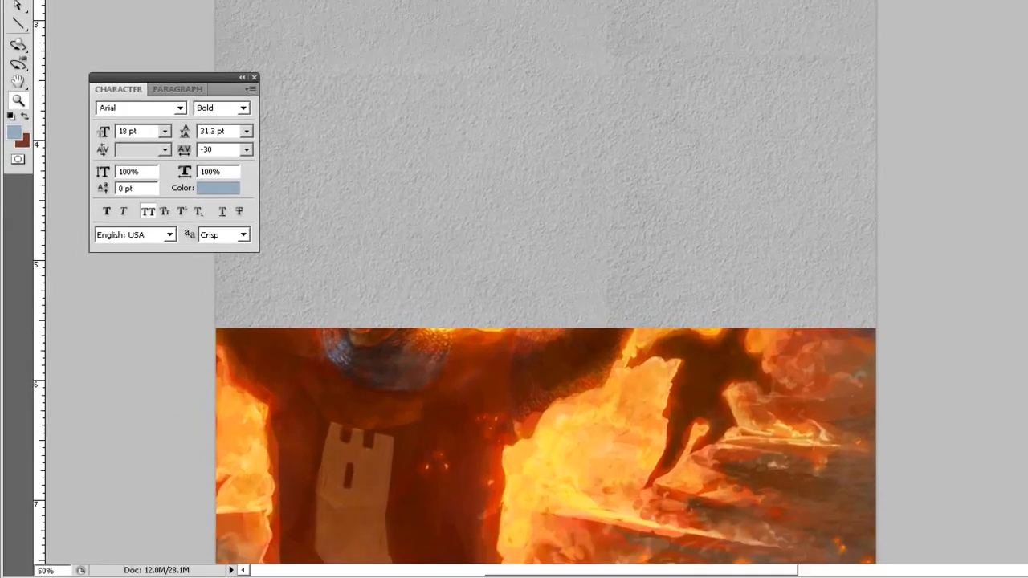
key(c)
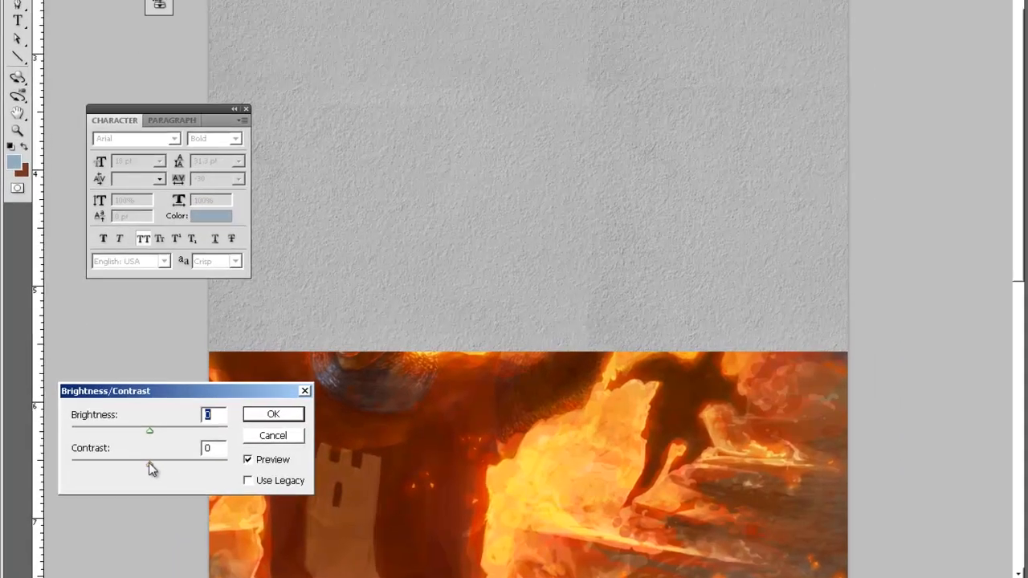
drag(156, 443, 281, 440)
click(225, 524)
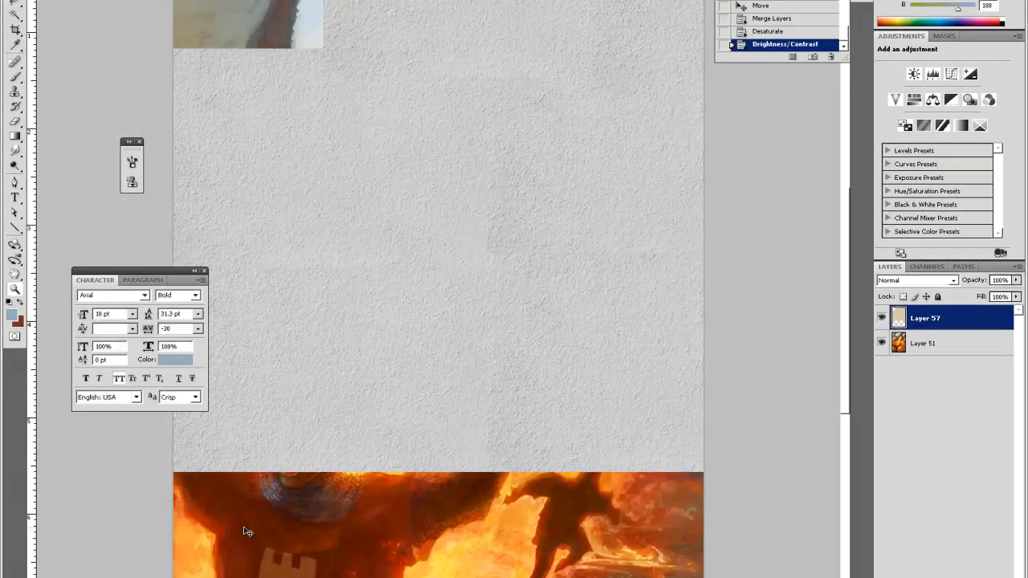
Blend the stucco layer in Soft Light mode, invert its tones, and hide it with a black layer mask
key(ctrl+i)
key(ctrl+i)
click(915, 280)
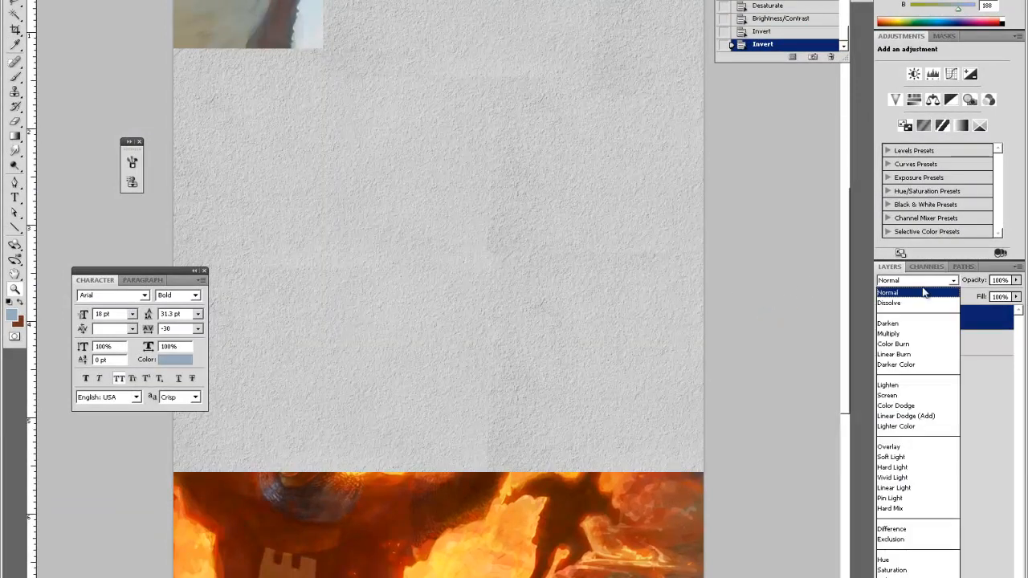
click(908, 457)
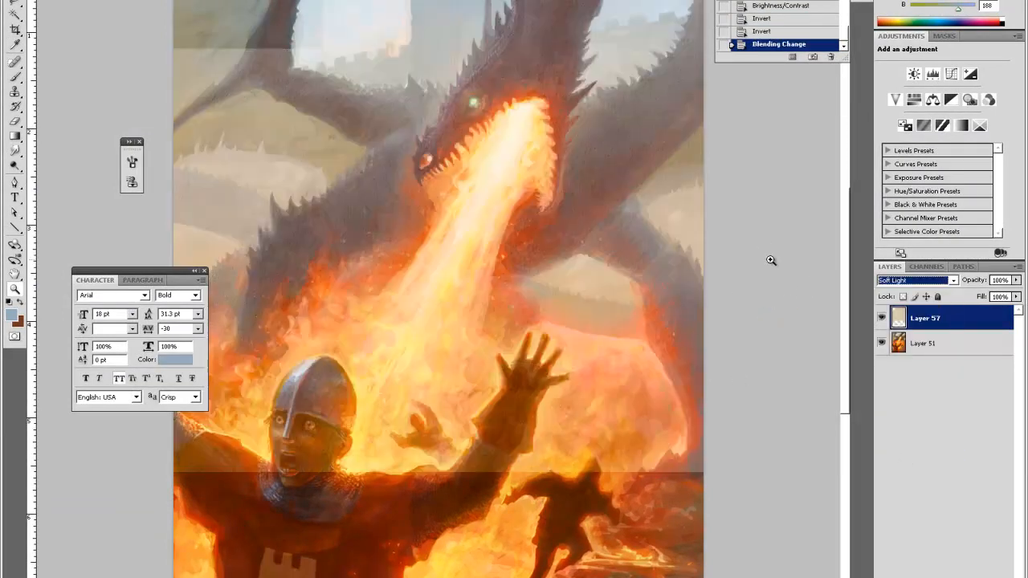
key(ctrl+i)
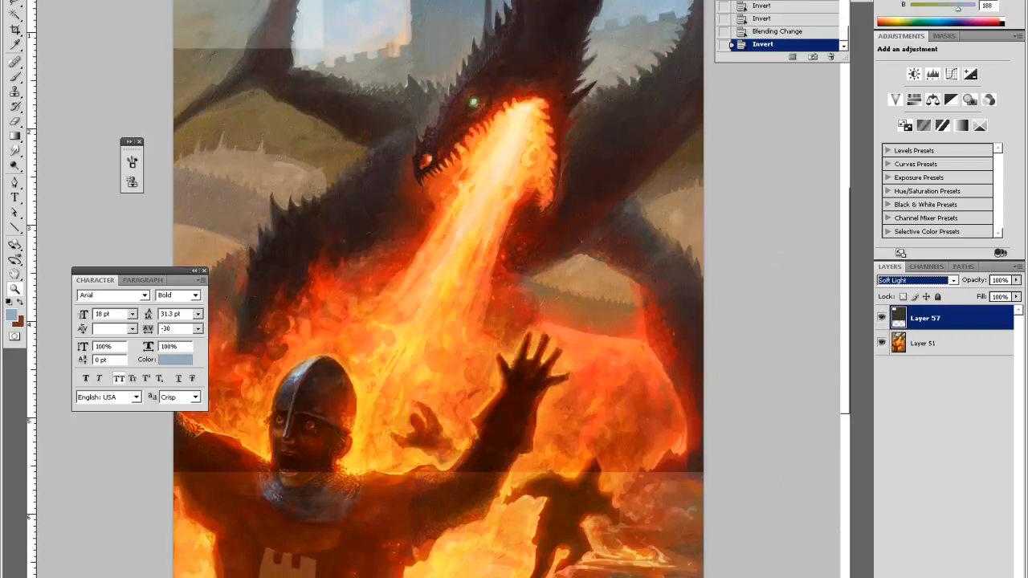
key(ctrl+i)
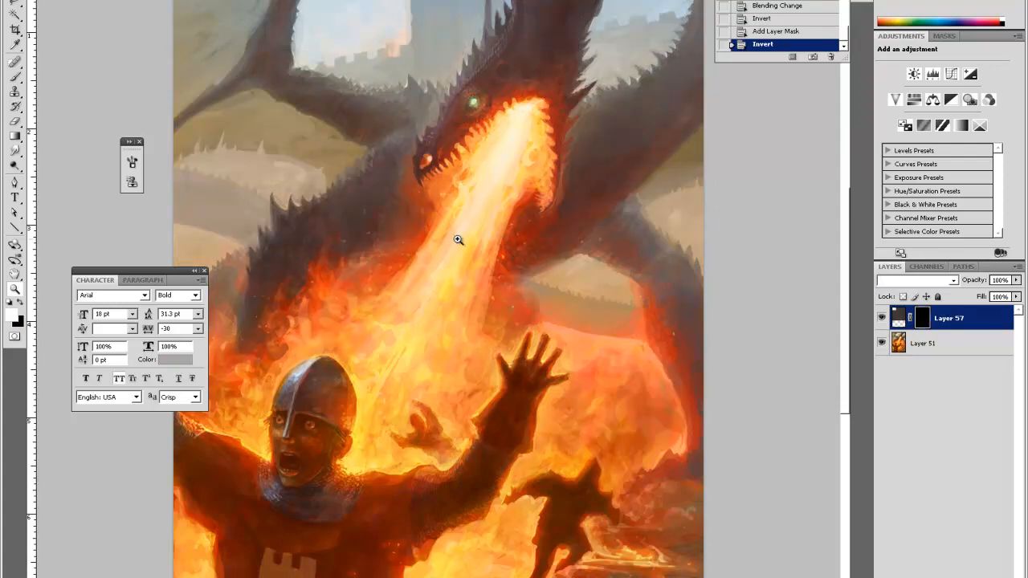
Brush white onto the stucco layer's mask to reveal texture on the dragon's snout, around its eye and along its brow
click(459, 310)
key(ctrl+minus)
key(ctrl+minus)
key(ctrl+minus)
key(ctrl+minus)
key(ctrl+minus)
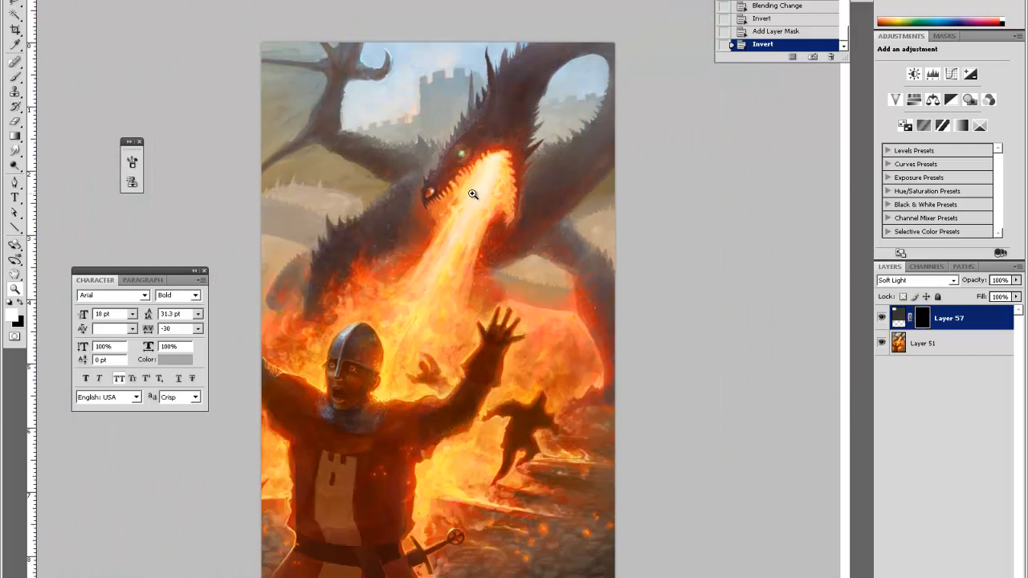
click(473, 194)
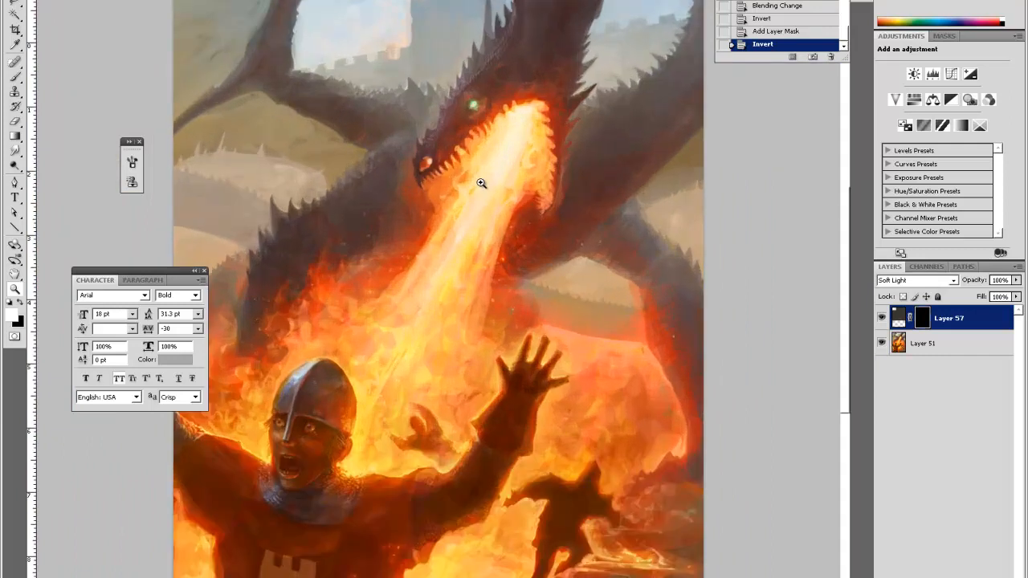
key(b)
right_click(464, 239)
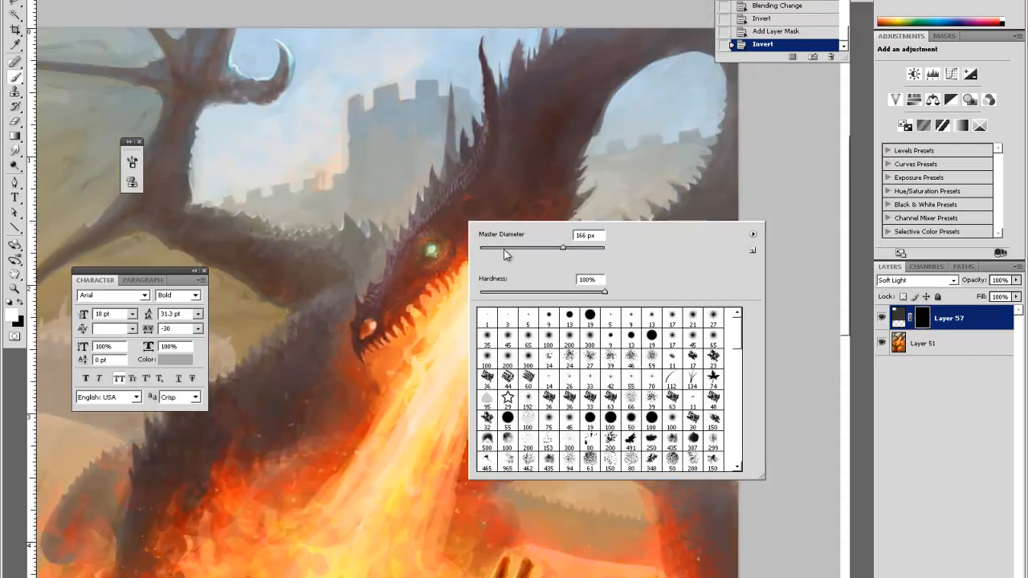
key(Return)
drag(368, 315, 355, 341)
key(ctrl+z)
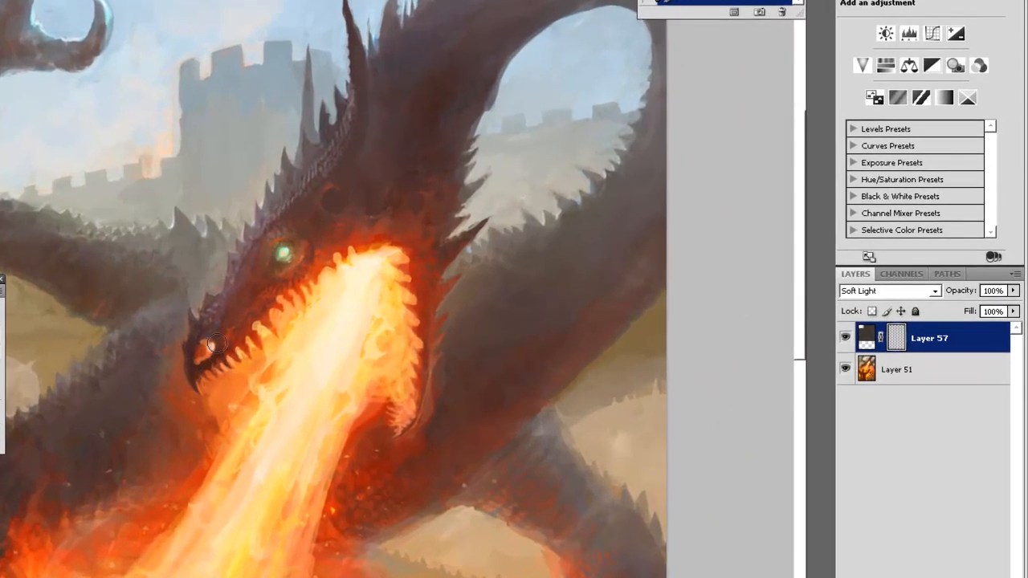
mouse_move(212, 304)
mouse_down()
mouse_move(237, 325)
mouse_move(263, 273)
mouse_move(227, 314)
mouse_move(249, 251)
mouse_move(258, 289)
mouse_move(277, 289)
mouse_move(308, 187)
mouse_move(248, 260)
mouse_move(263, 275)
mouse_move(316, 254)
mouse_up()
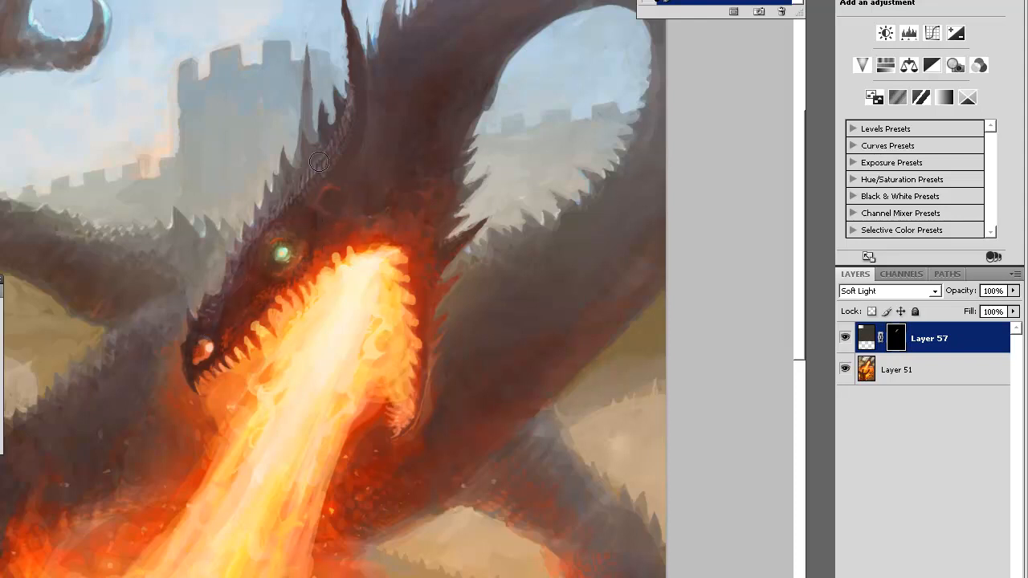
mouse_move(281, 207)
mouse_down()
mouse_move(314, 178)
mouse_move(368, 83)
mouse_move(322, 178)
mouse_up()
Adjust the brush size and erase excess stucco texture from the mask on the dragon's head above and behind the eye
key(])
key(])
key(])
key(])
key(])
key(])
key(])
key(])
key(])
key(])
key(bracketleft)
key(bracketleft)
key(bracketleft)
key(bracketleft)
key(bracketleft)
key(bracketleft)
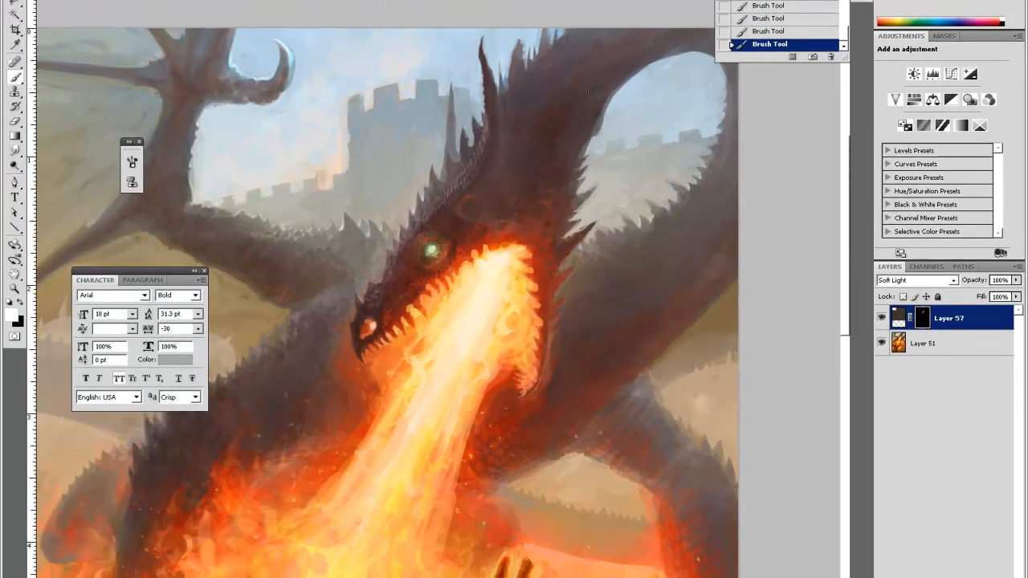
key(e)
drag(514, 167, 500, 193)
mouse_move(498, 172)
mouse_down()
mouse_move(489, 201)
mouse_move(474, 201)
mouse_up()
key(b)
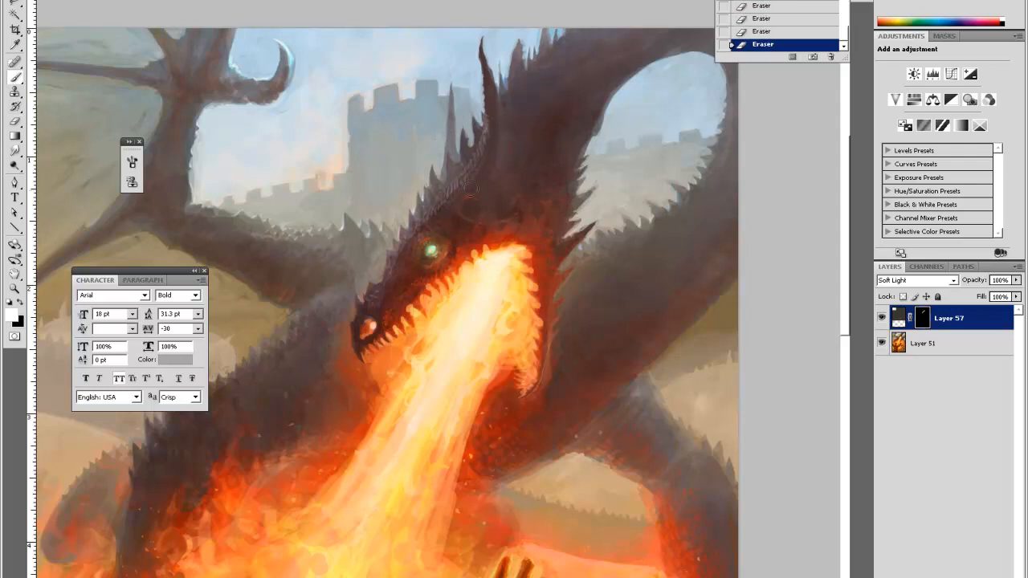
Paint the mask to reveal more stucco texture along the dragon's head crest and beside the back of its jaw
mouse_move(485, 119)
mouse_down()
mouse_move(491, 164)
mouse_move(465, 199)
mouse_move(451, 165)
mouse_move(437, 215)
mouse_move(455, 186)
mouse_up()
right_click(476, 116)
key(b)
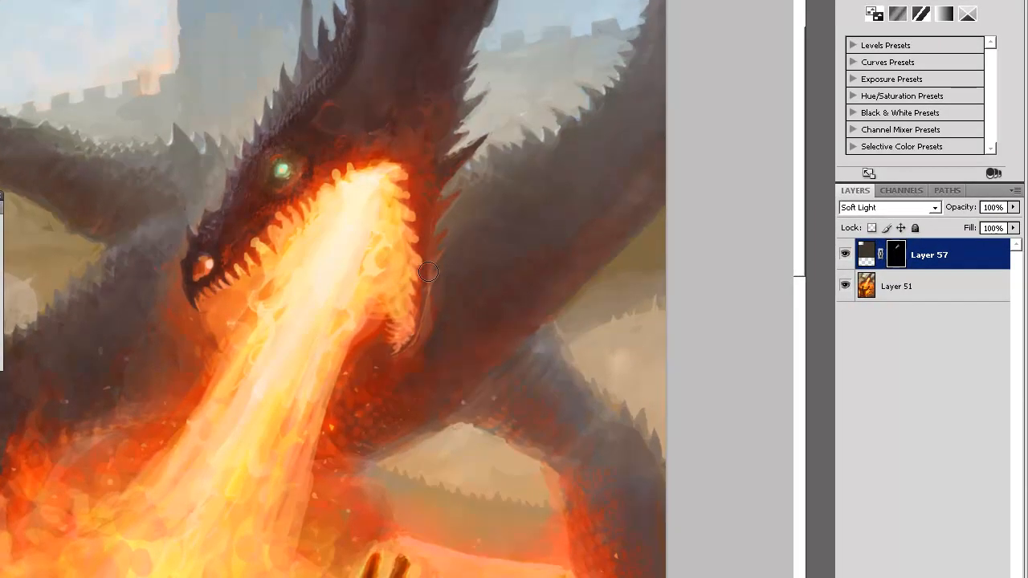
drag(422, 211, 424, 231)
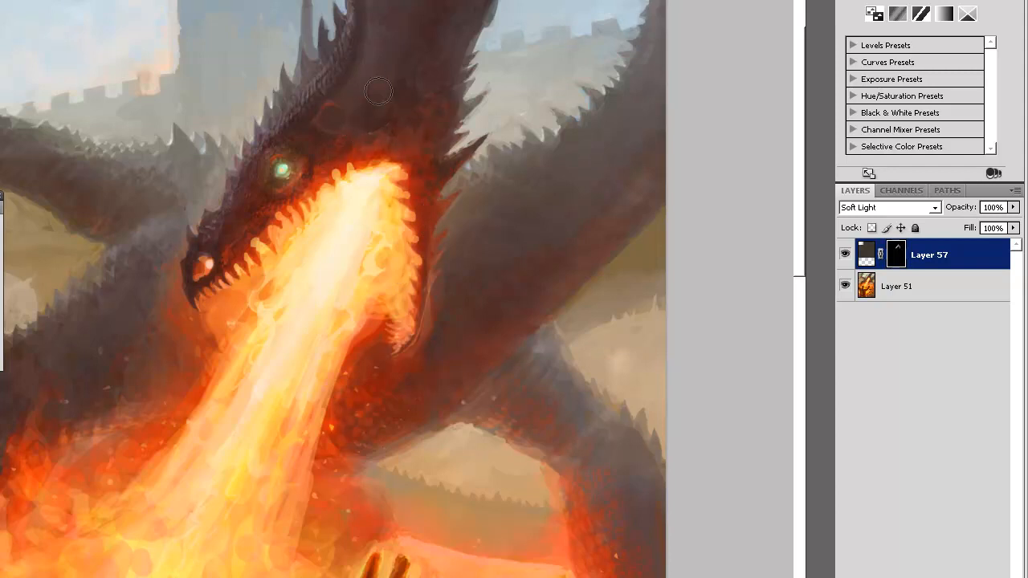
Paint the stucco layer's mask to reveal more texture along the dragon's snout and the side of its head
drag(421, 61, 380, 121)
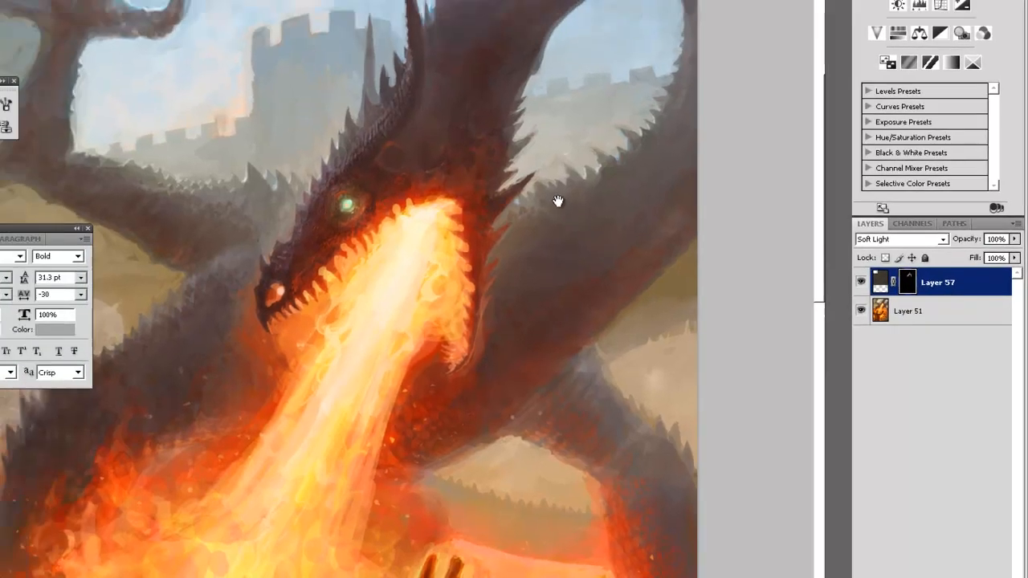
mouse_move(415, 238)
mouse_down()
mouse_move(607, 35)
mouse_move(688, 0)
mouse_up()
mouse_move(360, 269)
mouse_down()
mouse_move(391, 232)
mouse_move(386, 280)
mouse_move(353, 305)
mouse_up()
mouse_move(369, 256)
mouse_down()
mouse_move(375, 186)
mouse_move(369, 200)
mouse_move(386, 221)
mouse_up()
mouse_move(405, 261)
mouse_down()
mouse_move(399, 231)
mouse_move(336, 279)
mouse_up()
Resize the eraser and remove excess stucco texture from the mask around the dragon's brow and snout
key(e)
right_click(393, 185)
click(473, 211)
drag(357, 218, 418, 235)
key(space)
mouse_move(532, 337)
mouse_down()
mouse_move(484, 374)
mouse_move(190, 525)
mouse_up()
mouse_move(566, 377)
mouse_down()
mouse_move(599, 316)
mouse_move(668, 385)
mouse_up()
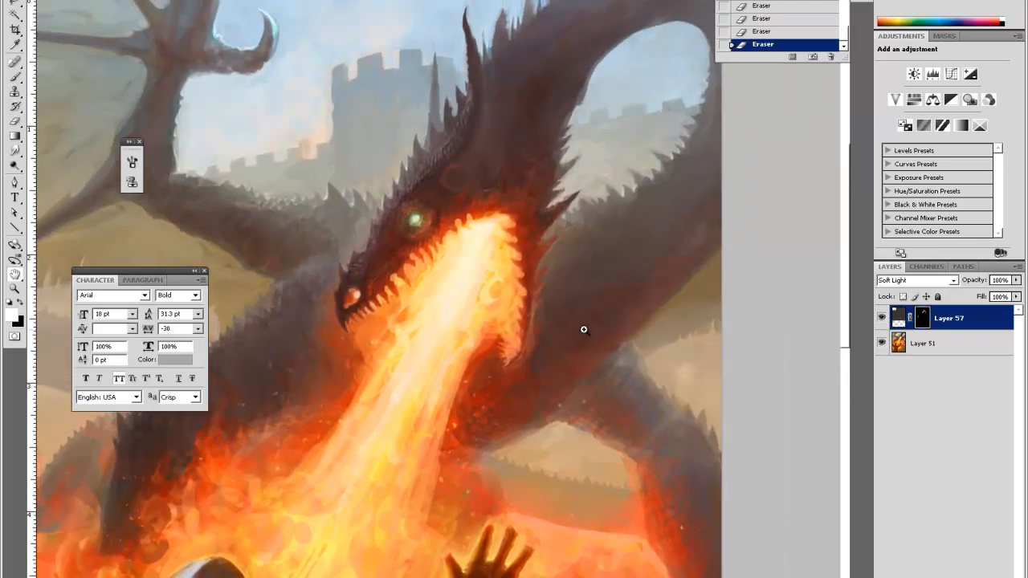
Resize the brush, paint stucco texture down the dragon's leg beside the fire, and erase the excess along its outer edge
key(ctrl+minus)
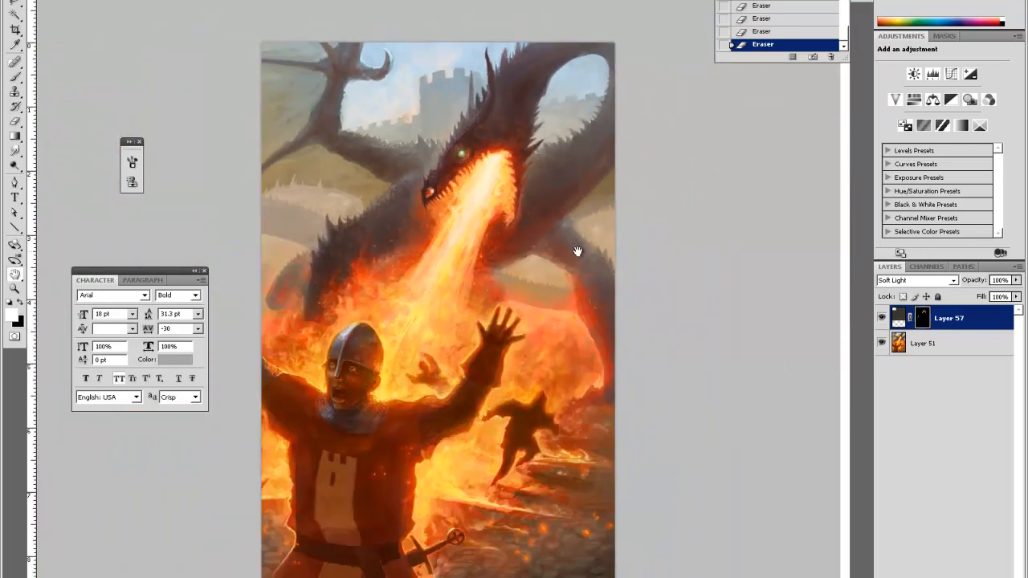
key(ctrl+plus)
key(ctrl+plus)
key(b)
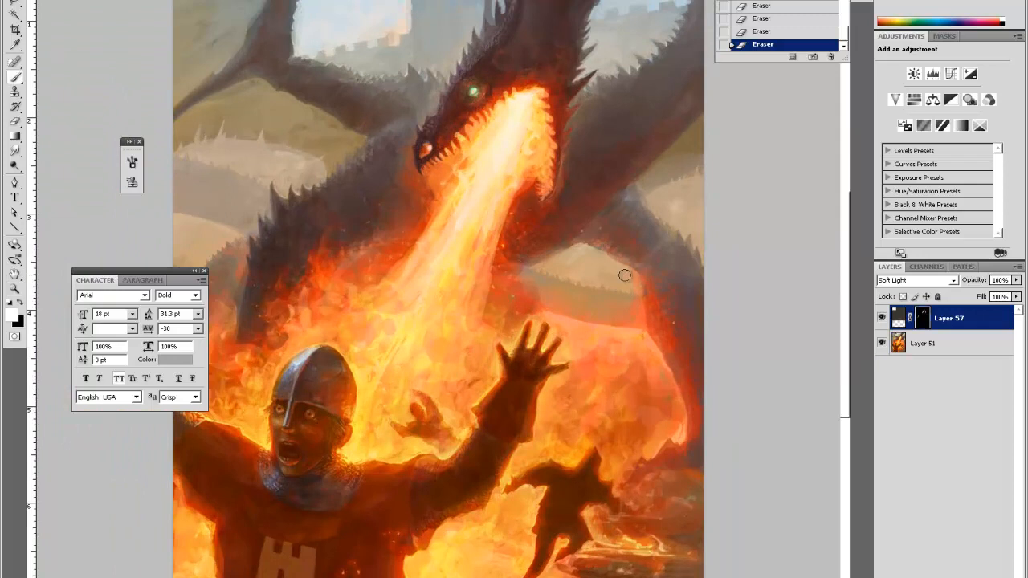
right_click(667, 275)
click(713, 307)
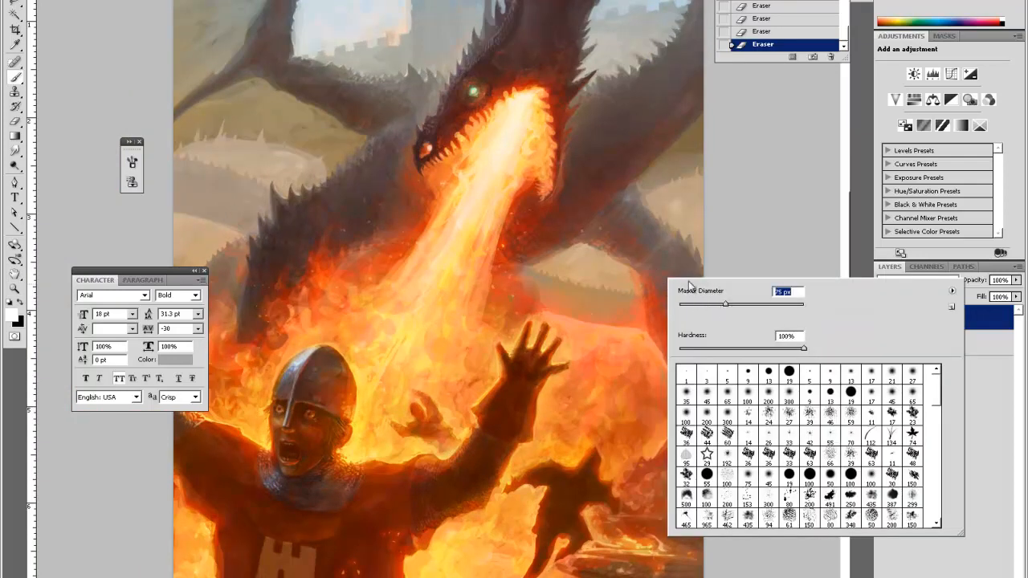
click(647, 262)
mouse_move(657, 263)
mouse_down()
mouse_move(670, 317)
mouse_move(700, 362)
mouse_move(692, 367)
mouse_move(672, 332)
mouse_move(706, 444)
mouse_up()
drag(665, 303, 707, 403)
key(e)
mouse_move(689, 243)
mouse_down()
mouse_move(665, 247)
mouse_move(686, 266)
mouse_move(715, 362)
mouse_up()
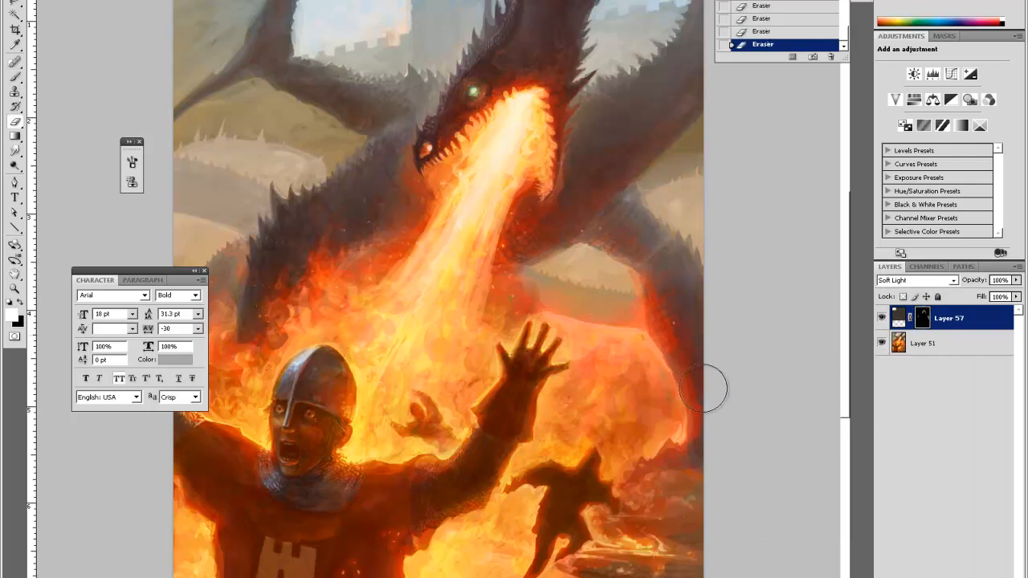
Reveal stucco texture on the curved body section behind the dragon's jaw, then soften it by erasing parts of the mask
key(b)
mouse_move(520, 255)
mouse_down()
mouse_move(599, 197)
mouse_move(630, 145)
mouse_move(583, 137)
mouse_move(649, 143)
mouse_move(687, 92)
mouse_move(706, 44)
mouse_move(666, 48)
mouse_up()
key(e)
drag(603, 127, 562, 153)
mouse_move(634, 76)
mouse_down()
mouse_move(561, 148)
mouse_move(555, 167)
mouse_up()
drag(663, 66, 561, 213)
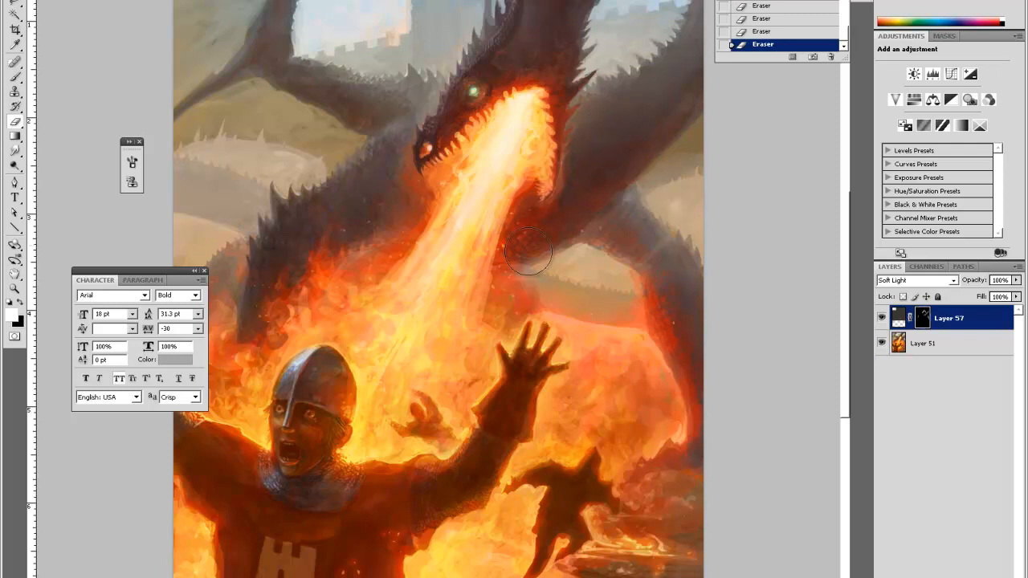
Add stucco texture to the top of the dragon's leg above the fire and erase the excess around it
key(b)
drag(631, 225, 655, 265)
key(e)
drag(649, 206, 652, 195)
drag(647, 196, 658, 222)
drag(663, 226, 675, 255)
Brush stucco texture across the dragon's chest and shoulder, and erase the spill just below the snout
key(b)
mouse_move(331, 241)
mouse_down()
mouse_move(362, 212)
mouse_move(395, 229)
mouse_up()
key(e)
mouse_move(401, 193)
mouse_down()
mouse_move(392, 215)
mouse_move(401, 211)
mouse_up()
mouse_move(413, 183)
mouse_down()
mouse_move(408, 208)
mouse_move(422, 178)
mouse_up()
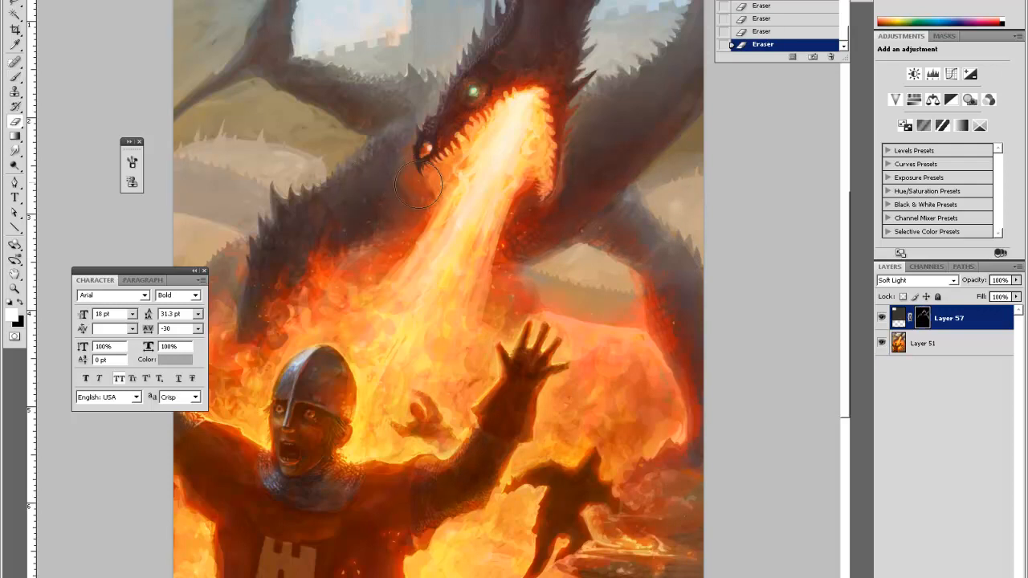
Reveal stucco texture on the dragon's upper neck above the head and thin it out with the eraser
key(space)
drag(616, 175, 586, 233)
key(b)
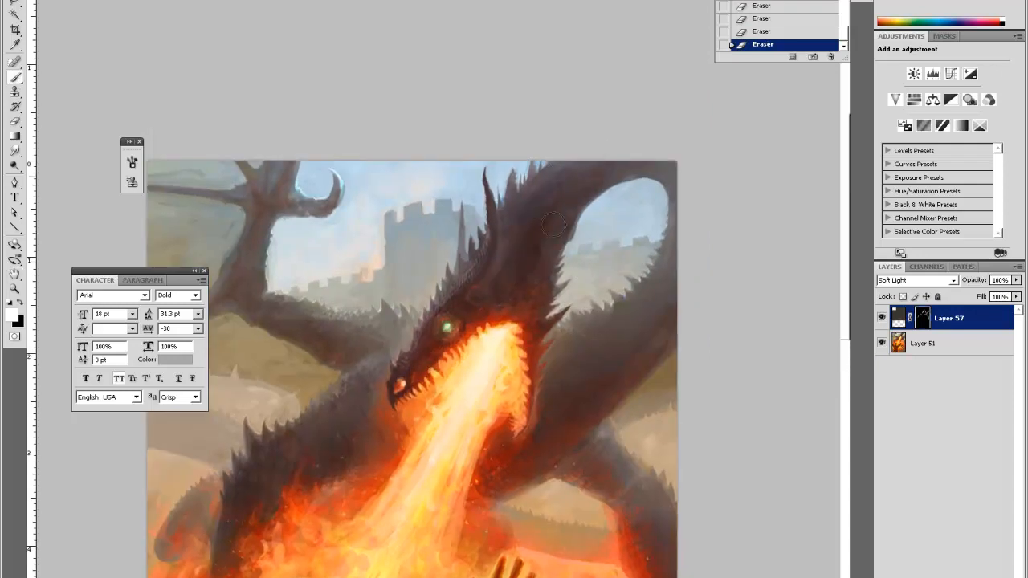
drag(586, 184, 543, 168)
key(e)
mouse_move(594, 216)
mouse_down()
mouse_move(523, 217)
mouse_move(570, 158)
mouse_move(534, 180)
mouse_up()
drag(534, 180, 544, 273)
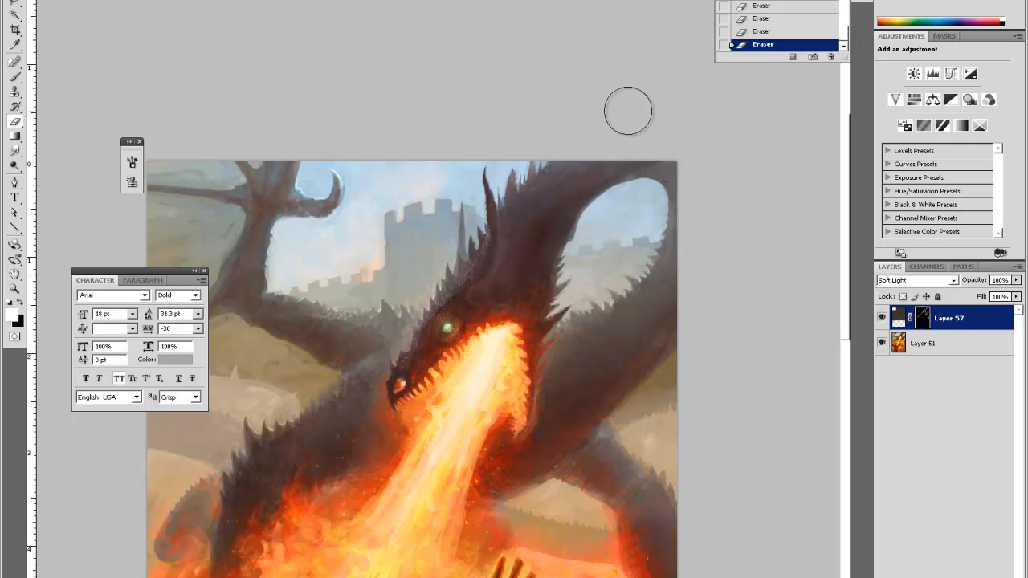
Paint stucco texture along the dragon's wing arm in front of the castle and erase the excess from its edges
key(b)
mouse_move(289, 321)
mouse_down()
mouse_move(319, 341)
mouse_move(365, 357)
mouse_up()
key(e)
drag(257, 338, 285, 303)
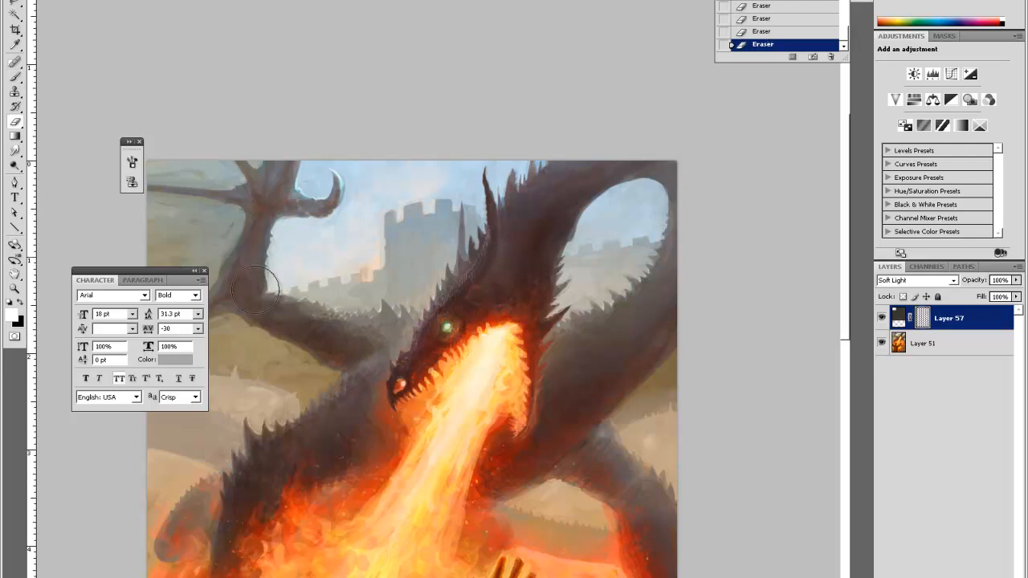
key(b)
drag(386, 336, 365, 321)
key(e)
mouse_move(369, 325)
mouse_down()
mouse_move(359, 319)
mouse_move(371, 322)
mouse_up()
mouse_move(361, 326)
mouse_down()
mouse_move(363, 363)
mouse_move(392, 328)
mouse_move(358, 325)
mouse_up()
Add more stucco texture along the spiked shoulder behind the snout and erase the excess toward the fire stream
key(b)
drag(289, 452, 303, 443)
mouse_move(309, 436)
mouse_down()
mouse_move(328, 419)
mouse_move(337, 432)
mouse_up()
drag(334, 430, 369, 411)
key(e)
mouse_move(360, 408)
mouse_down()
mouse_move(353, 394)
mouse_move(338, 422)
mouse_move(350, 472)
mouse_up()
drag(406, 455, 417, 433)
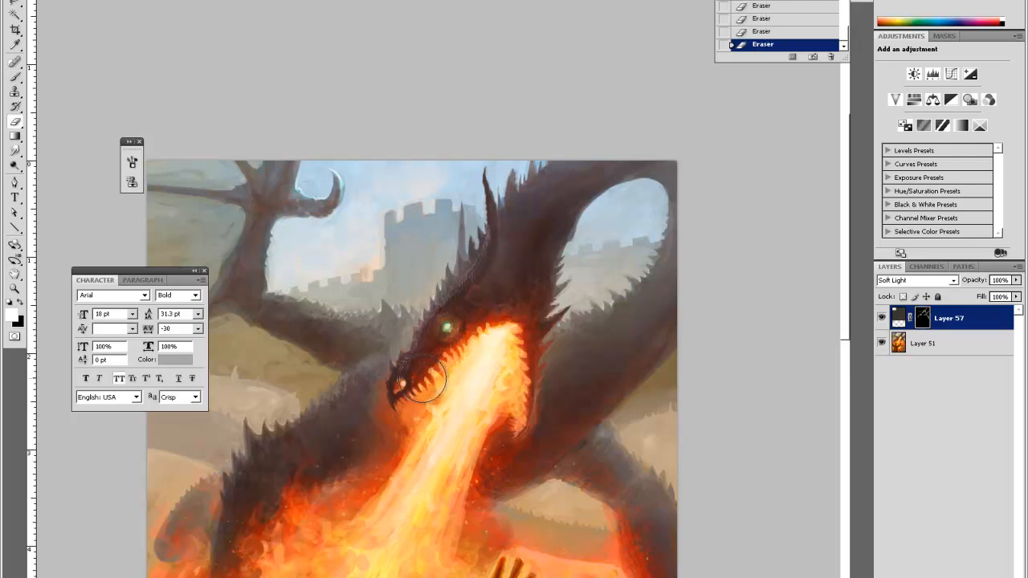
Add a Brightness/Contrast adjustment layer above the stucco layer with brightness -12 and contrast 30
key(ctrl+minus)
key(ctrl+minus)
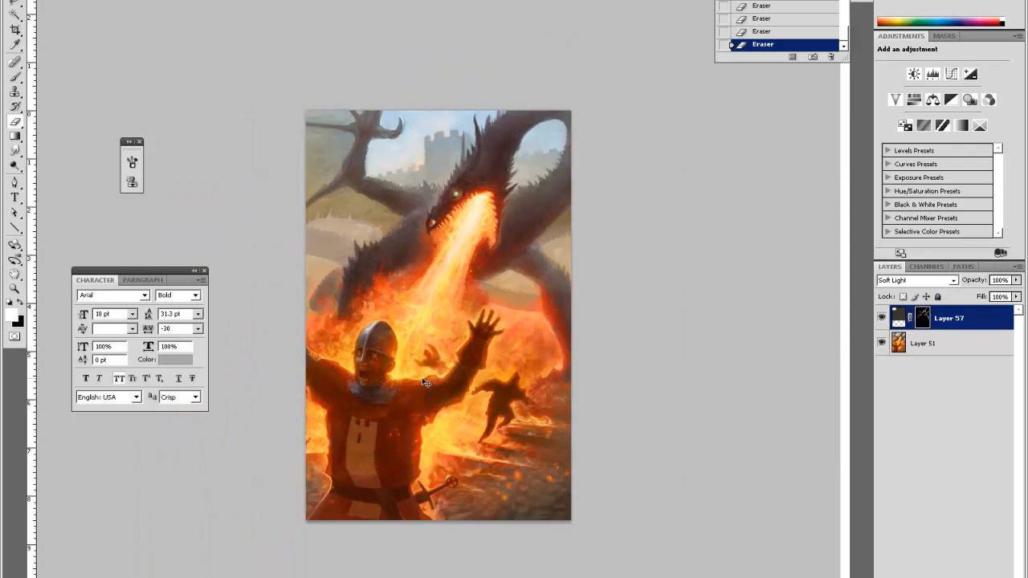
key(b)
key(alt+i)
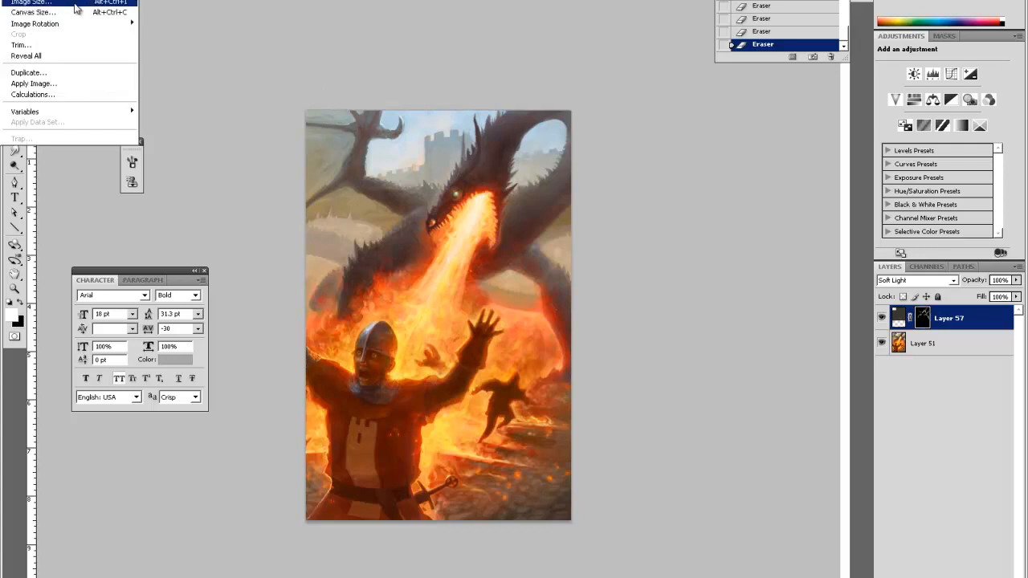
mouse_move(126, 0)
mouse_move(87, 20)
click(177, 18)
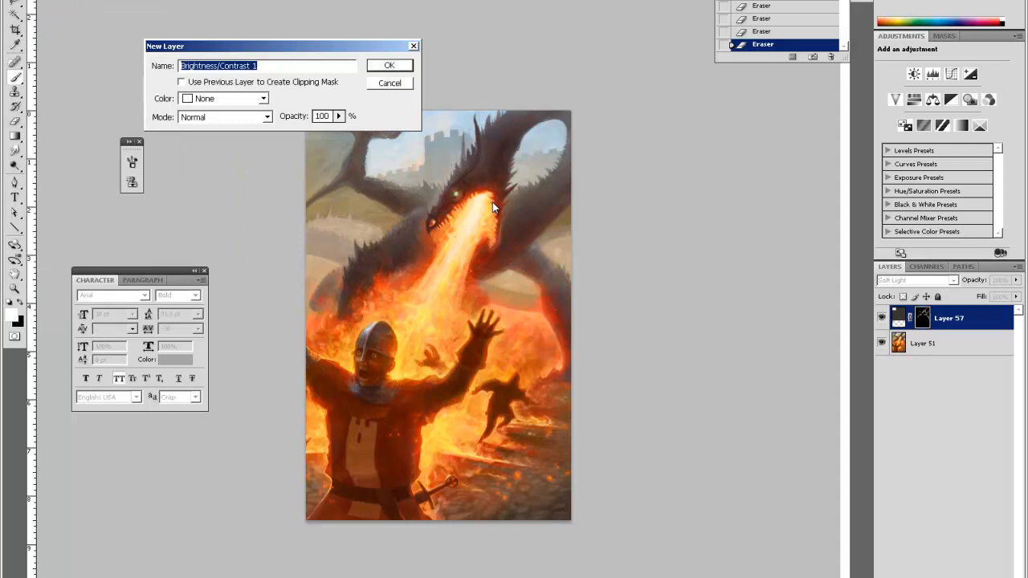
click(391, 64)
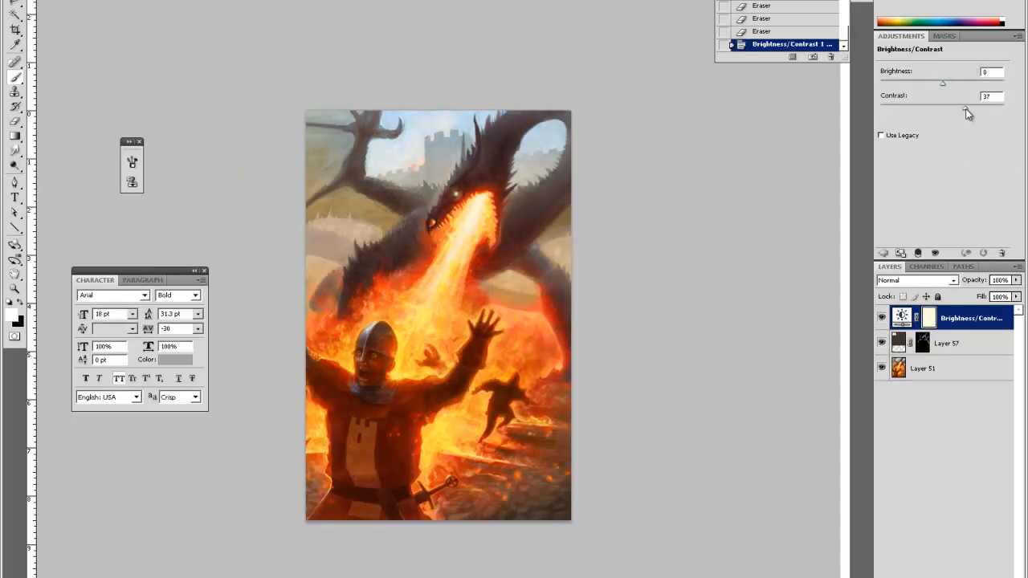
drag(969, 111, 939, 84)
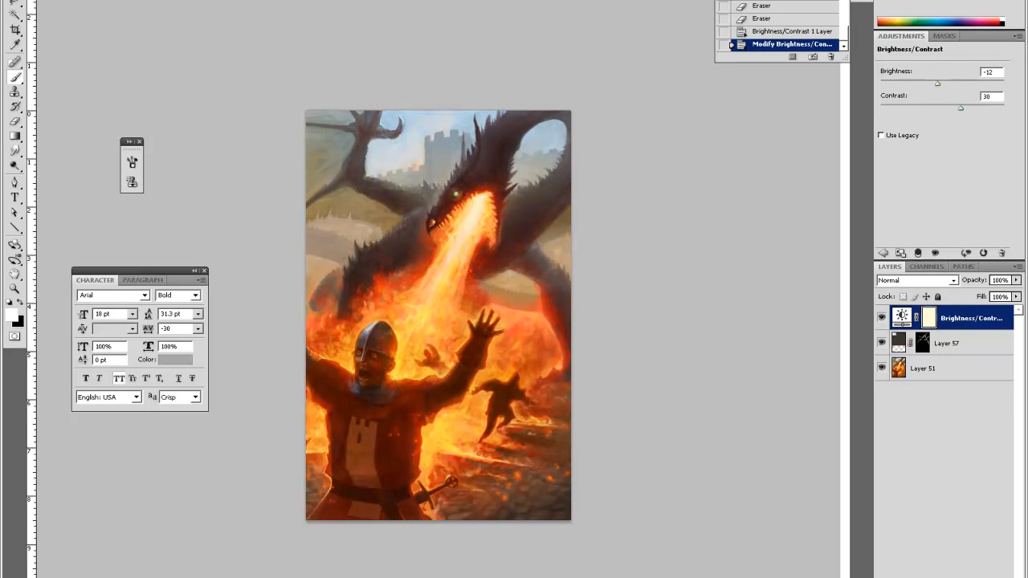
Add a Color Balance adjustment layer and shift its highlights to -13 Cyan/Red and -15 Magenta/Green
click(8, 2)
mouse_move(32, 2)
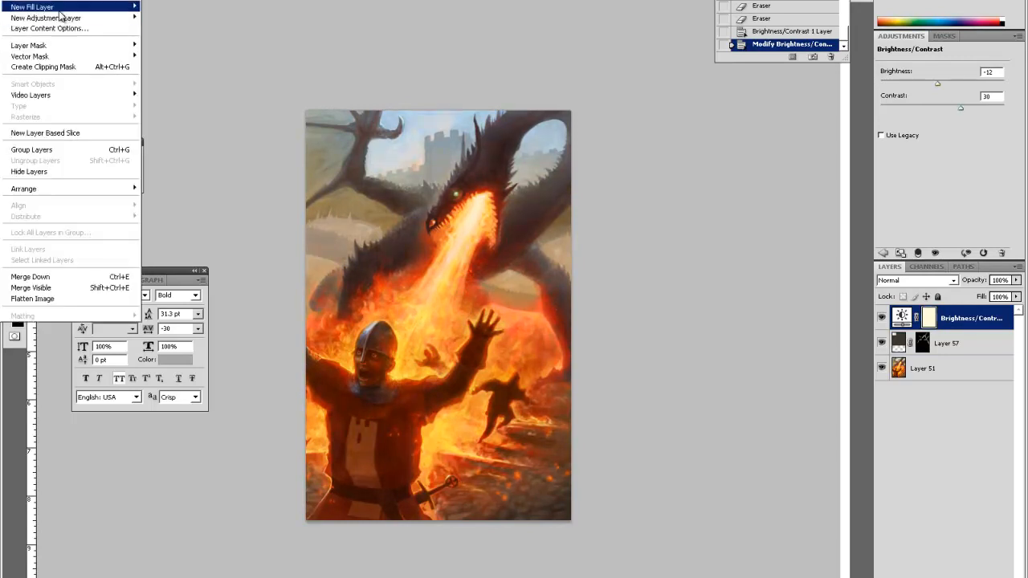
mouse_move(63, 22)
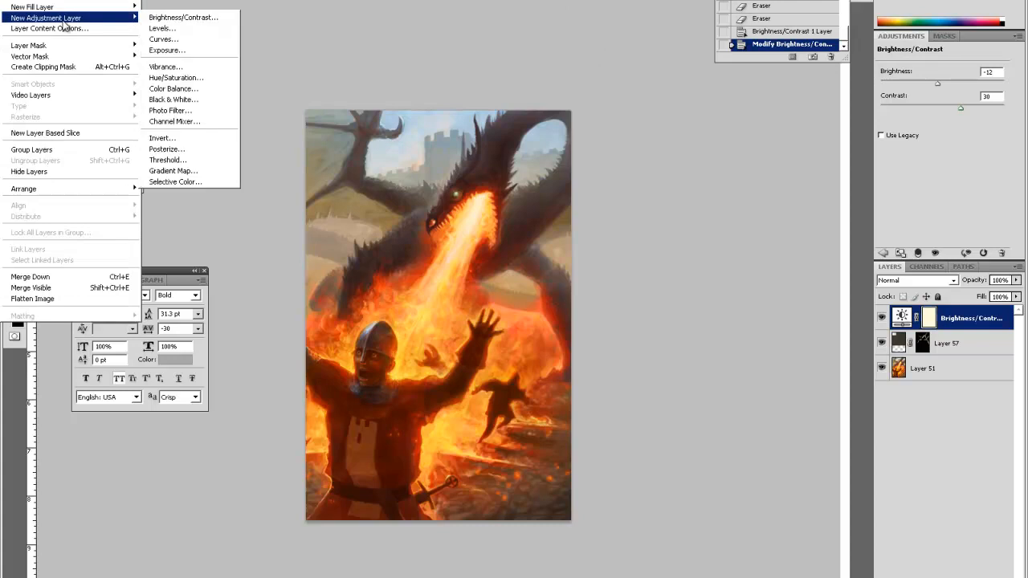
click(207, 96)
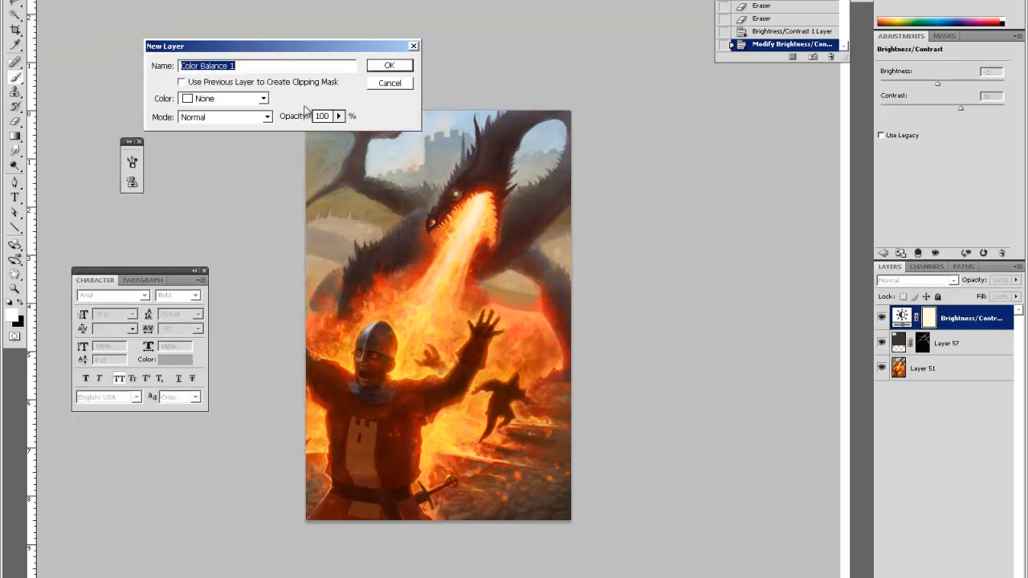
click(397, 67)
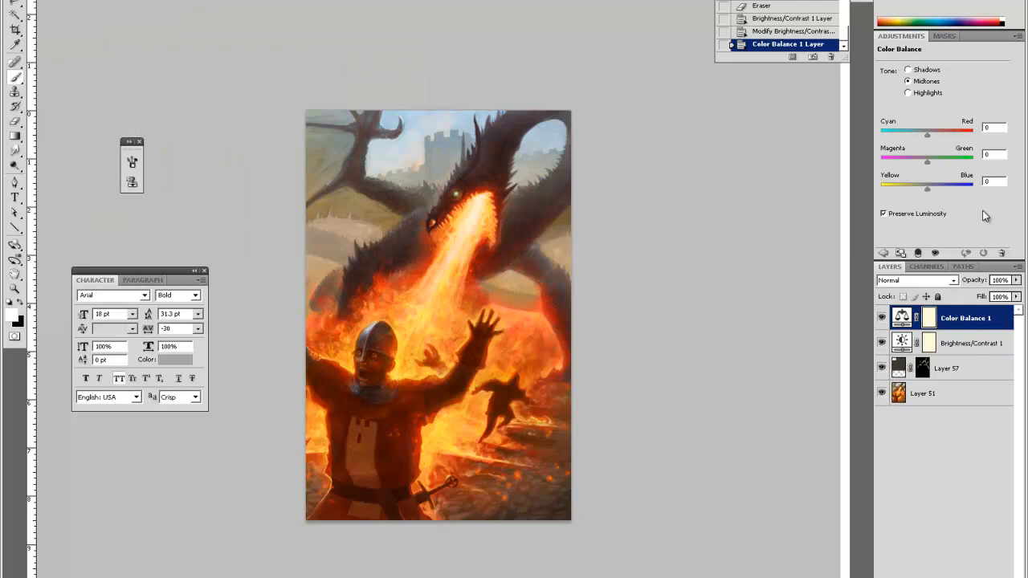
click(908, 93)
drag(926, 134, 924, 135)
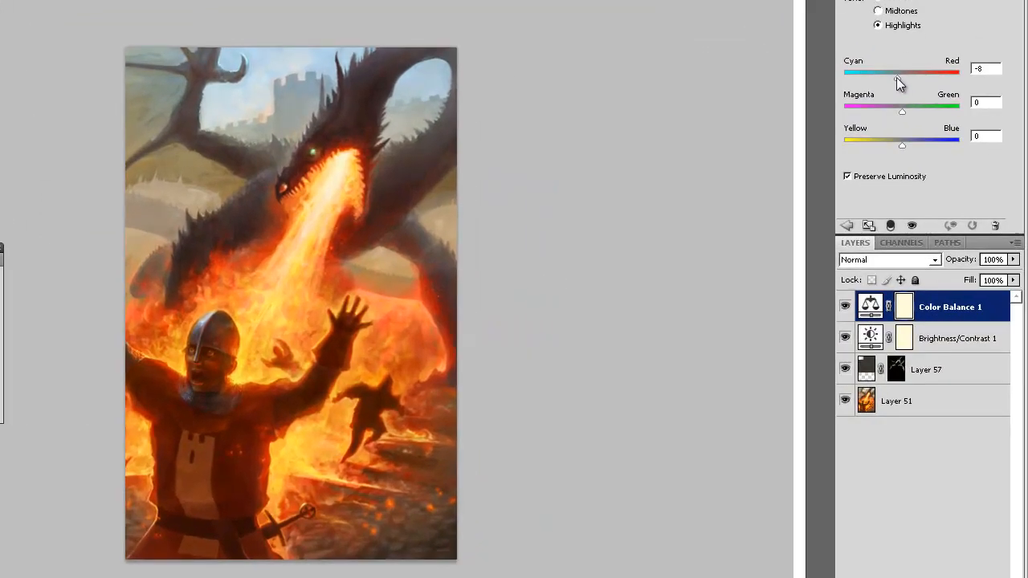
mouse_move(899, 83)
mouse_down()
mouse_move(873, 79)
mouse_move(896, 85)
mouse_up()
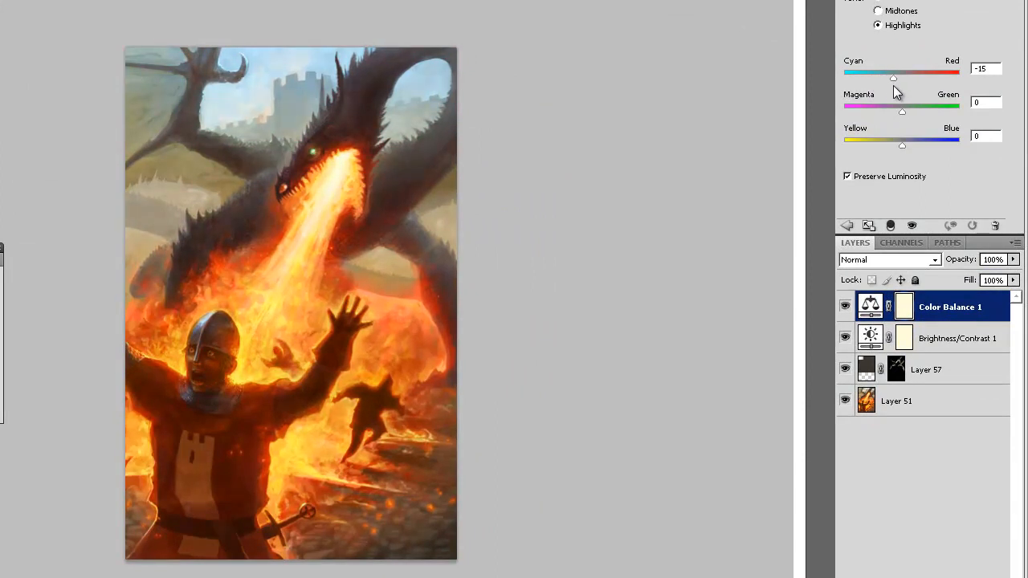
drag(893, 85, 893, 110)
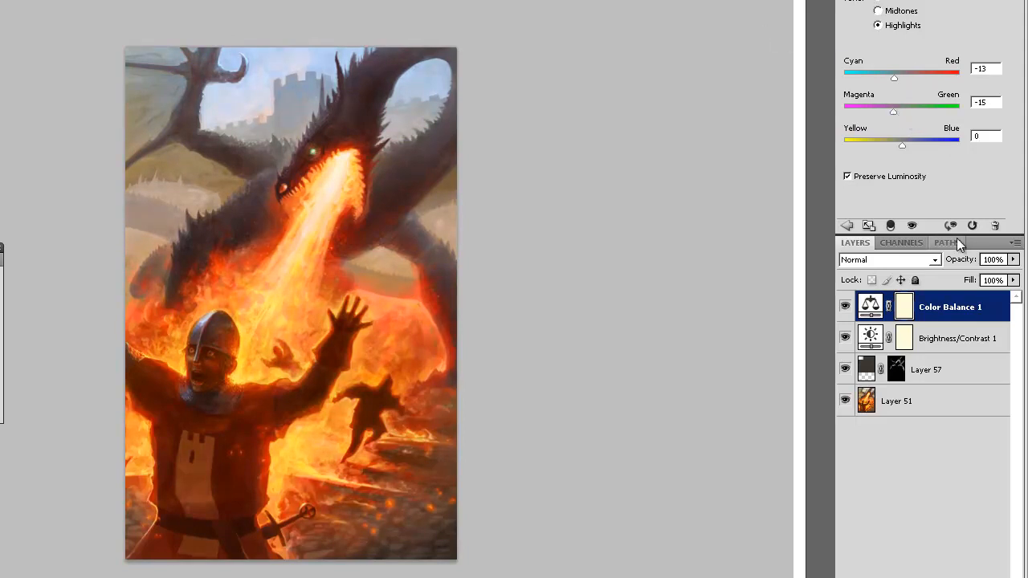
Set the Color Balance shadows to +9 Cyan/Red, and the midtones to +5 Cyan/Red and -8 Yellow/Blue
click(881, 7)
drag(904, 80, 907, 78)
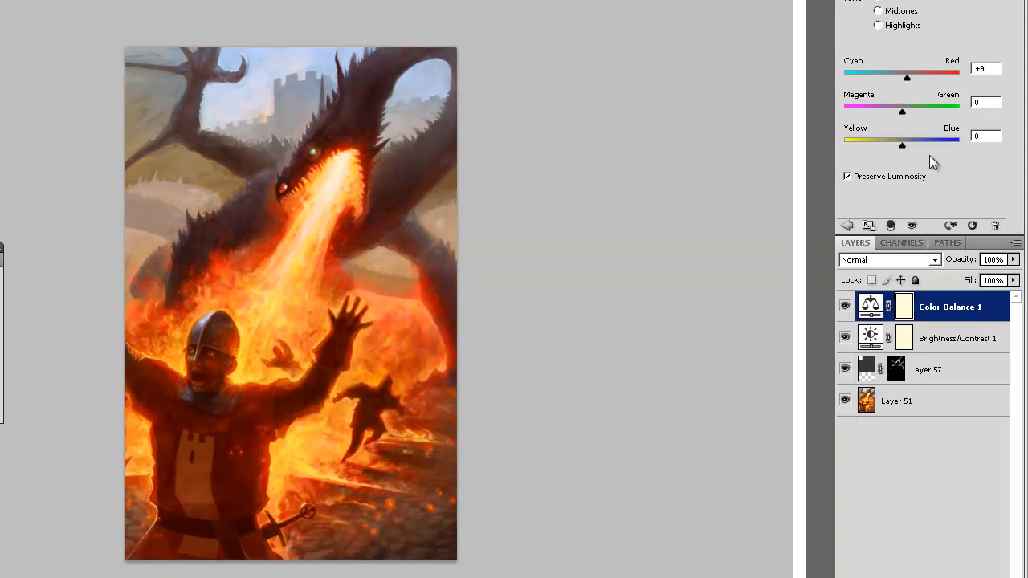
click(881, 13)
drag(904, 149, 897, 144)
drag(908, 78, 904, 76)
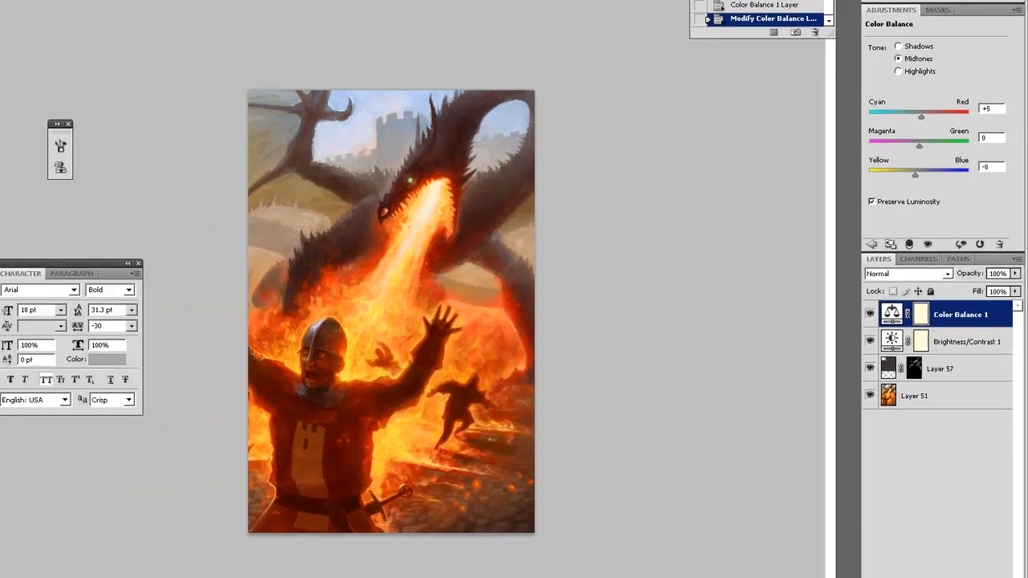
Add a Hue/Saturation adjustment layer and set its master hue to -3
click(16, 1)
mouse_move(69, 17)
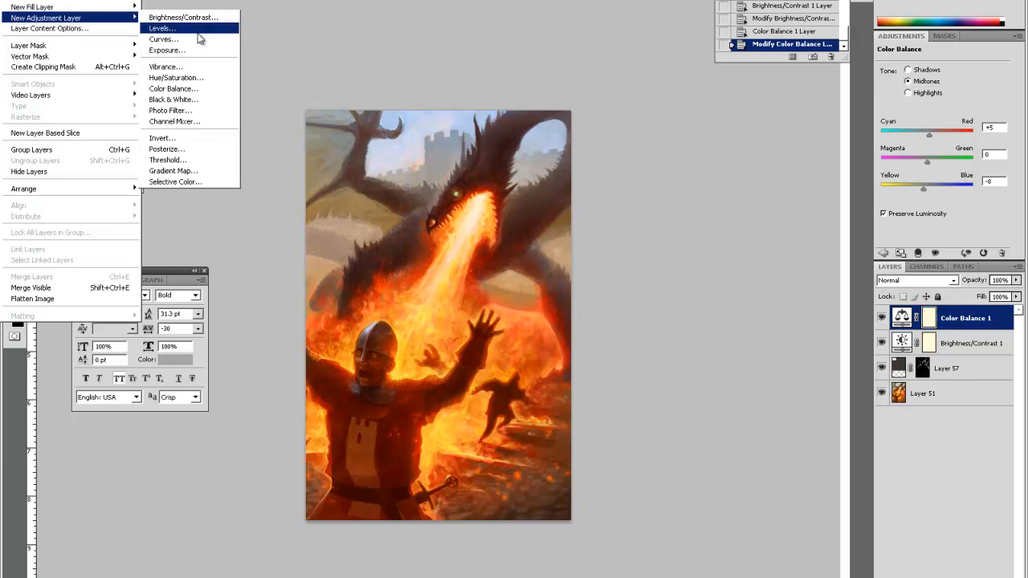
click(212, 73)
click(389, 66)
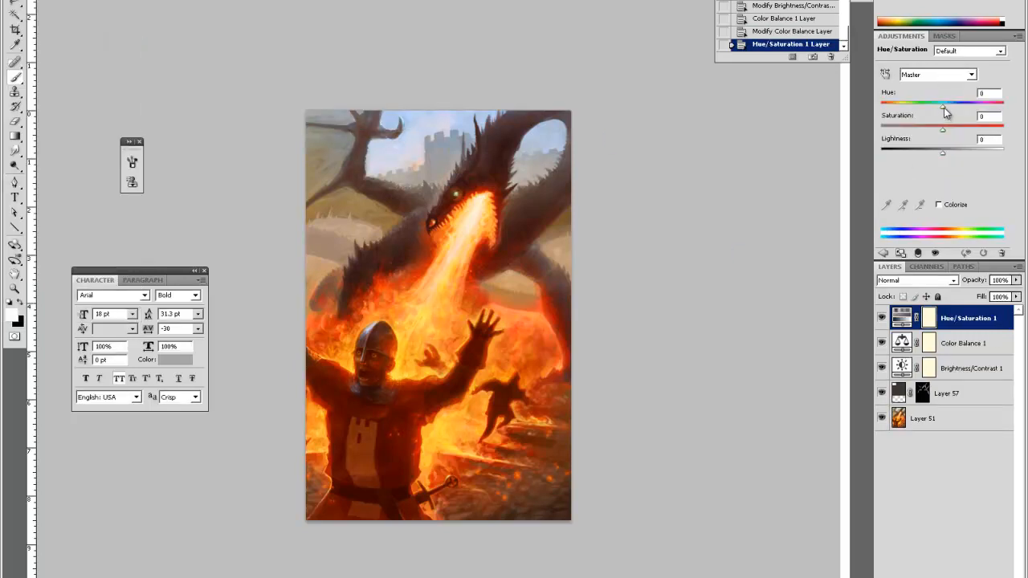
mouse_move(945, 108)
mouse_down()
mouse_move(870, 110)
mouse_move(962, 112)
mouse_move(945, 110)
mouse_up()
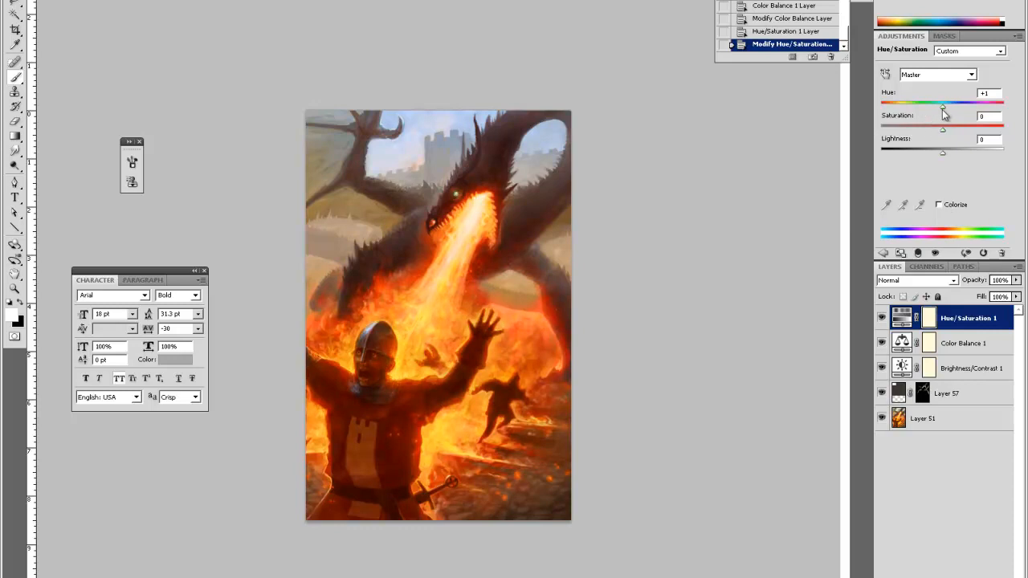
drag(943, 111, 942, 111)
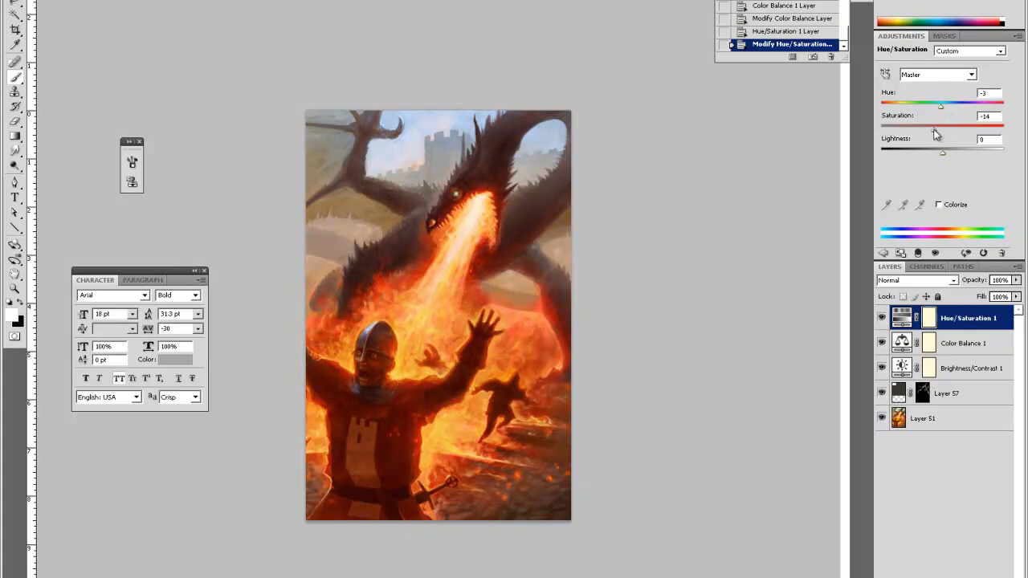
Slightly reduce the saturation of the Hue/Saturation adjustment and reset its lightness to 0 after trying a darker value
drag(928, 129, 849, 122)
drag(942, 154, 864, 129)
text(0)
drag(938, 131, 937, 132)
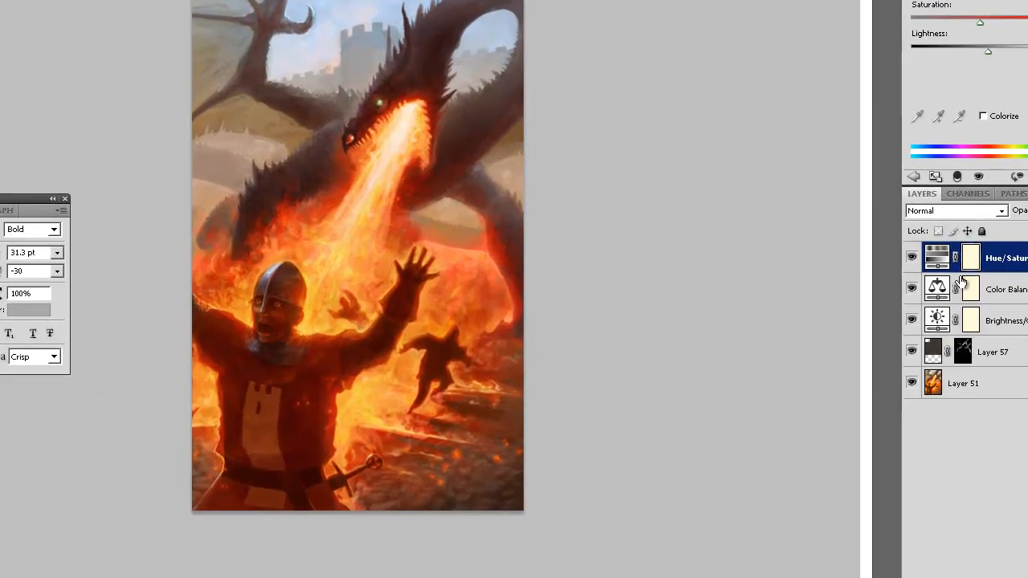
Select Layer 57 in the dragon painting and open the HSH04 PSD file
click(1018, 353)
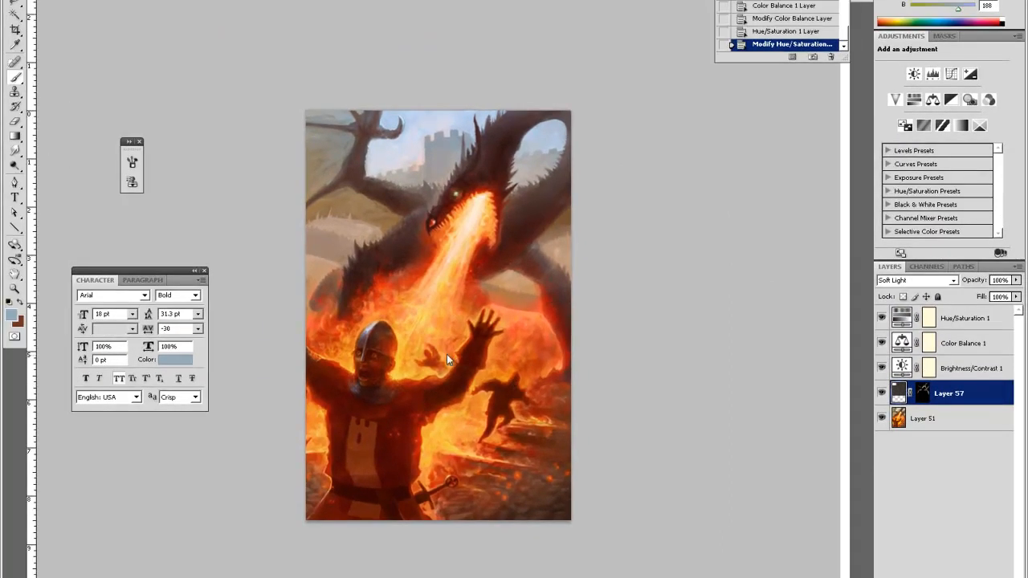
key(ctrl+o)
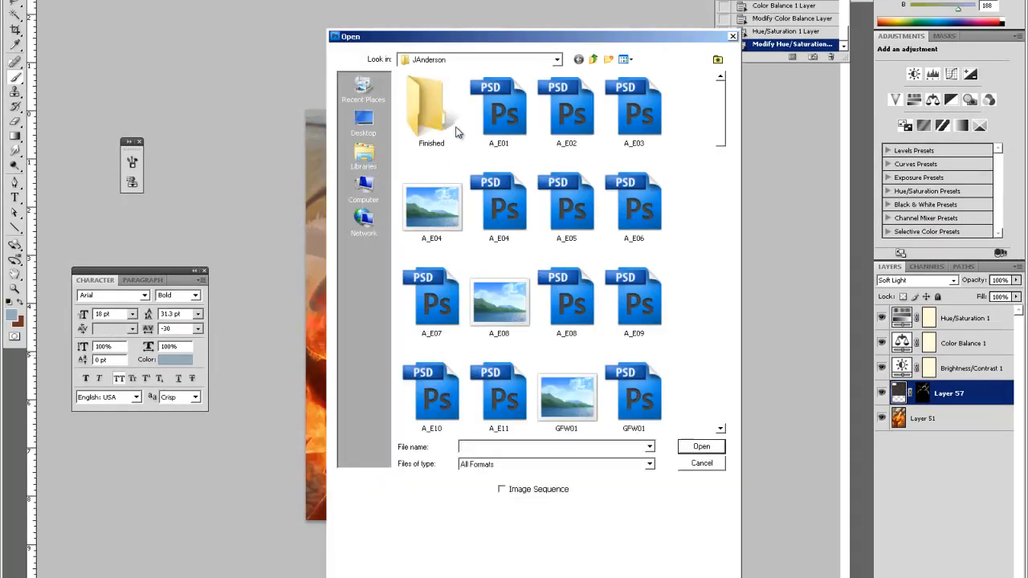
drag(723, 117, 697, 237)
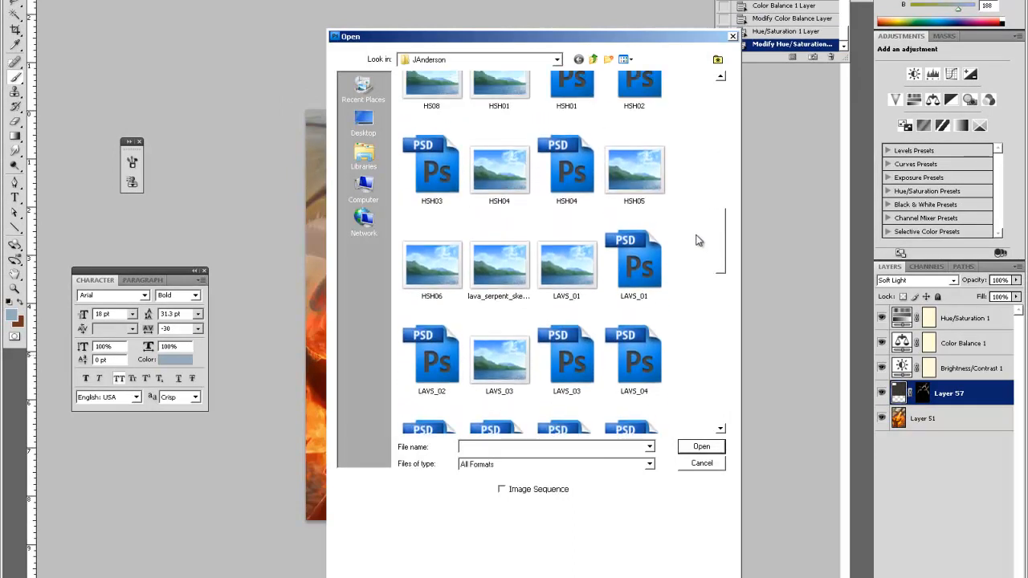
click(583, 188)
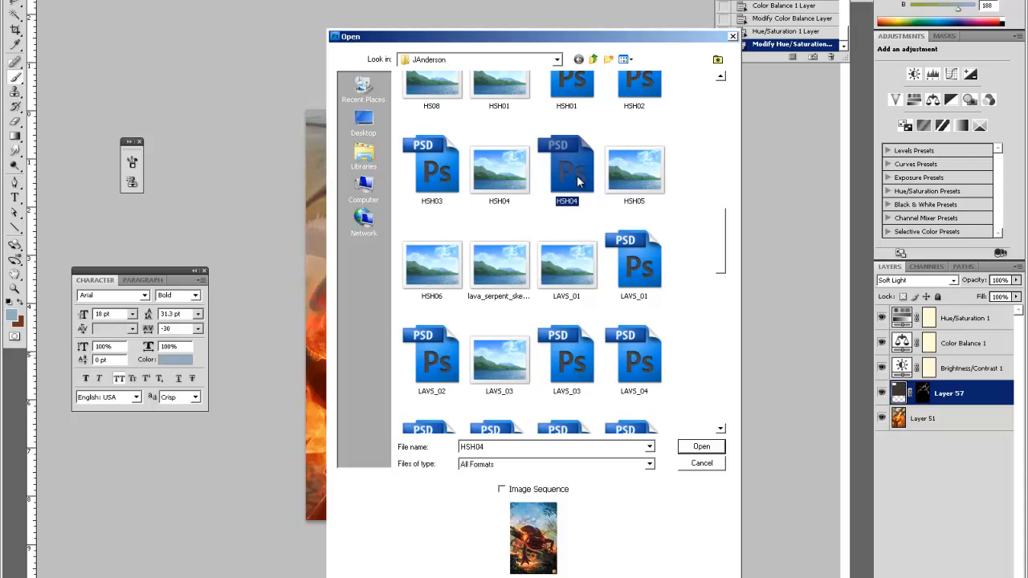
click(701, 447)
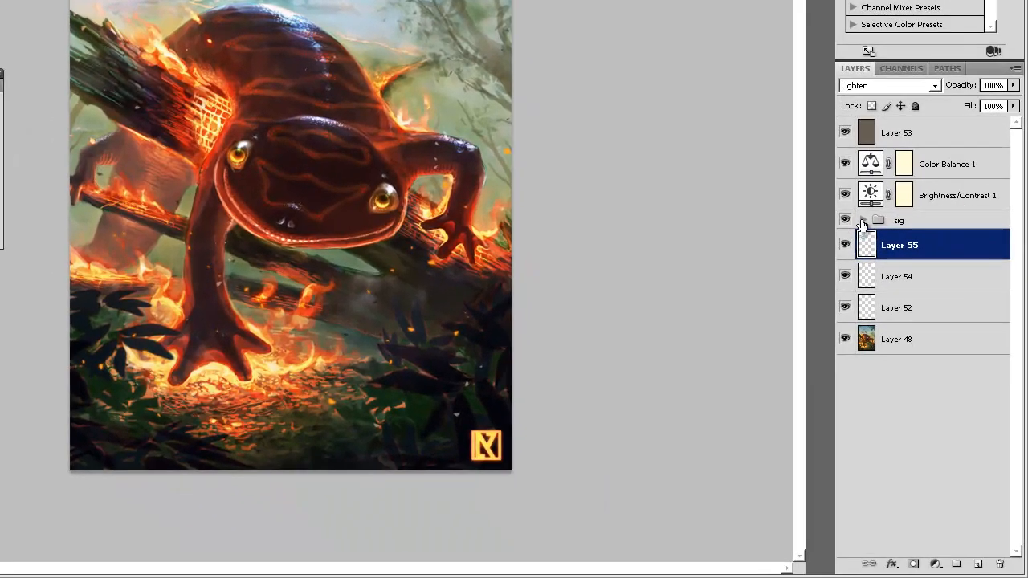
Try merging the sig group into a single layer and undo the merge
click(896, 388)
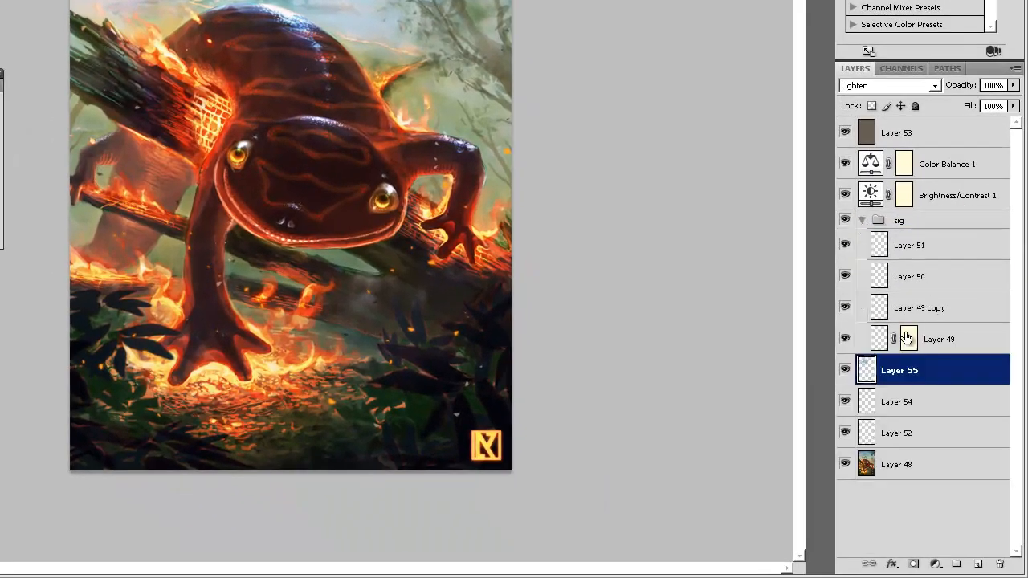
click(862, 222)
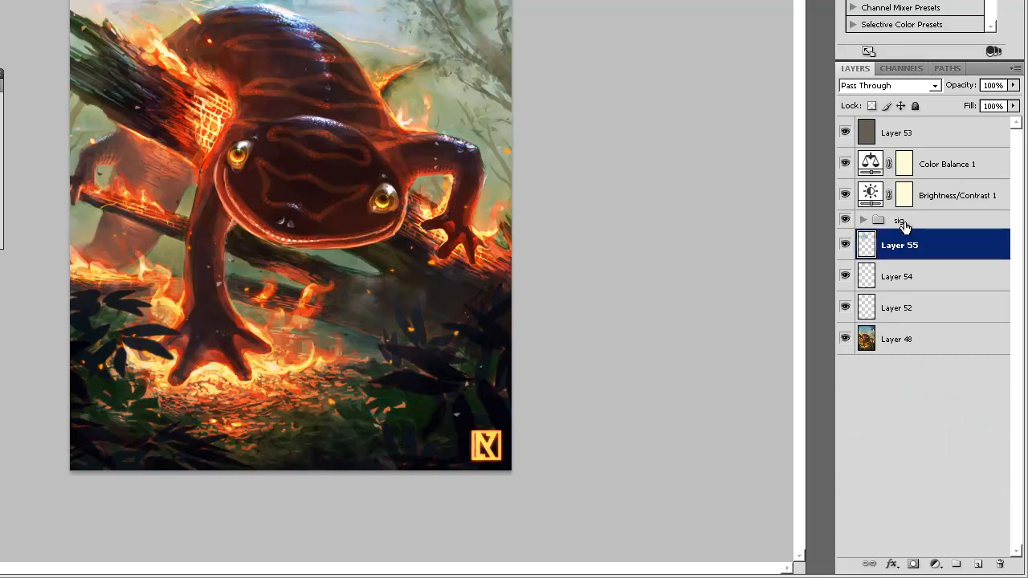
click(902, 222)
key(ctrl+e)
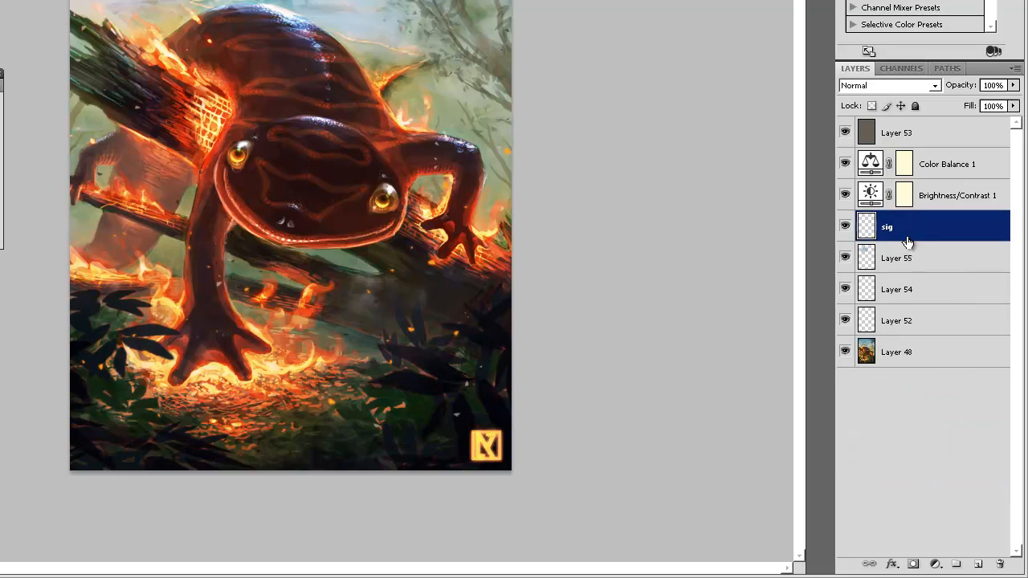
key(ctrl+z)
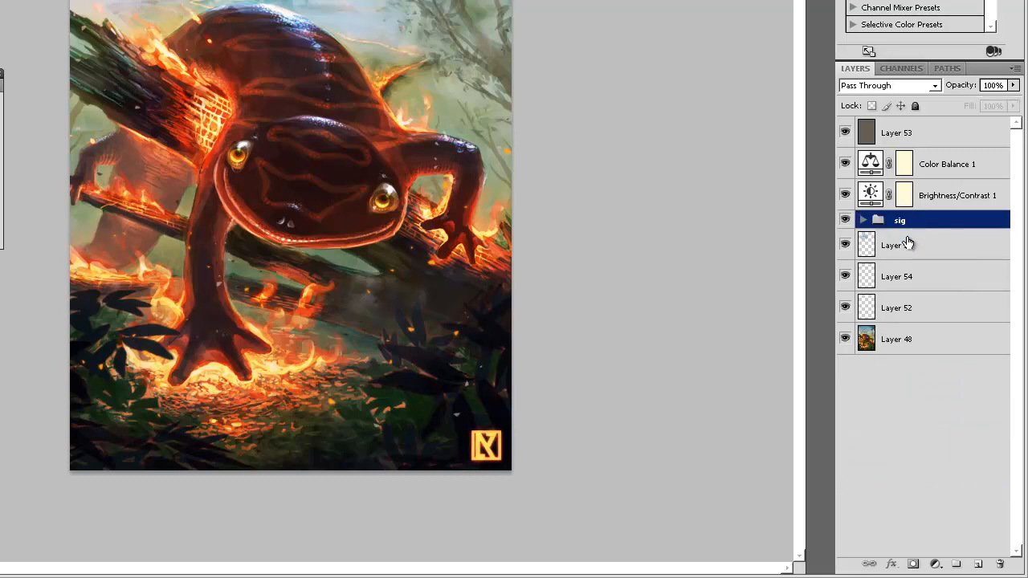
Inspect the individual layers inside the sig group and close HSH04 without saving changes
click(862, 220)
click(909, 341)
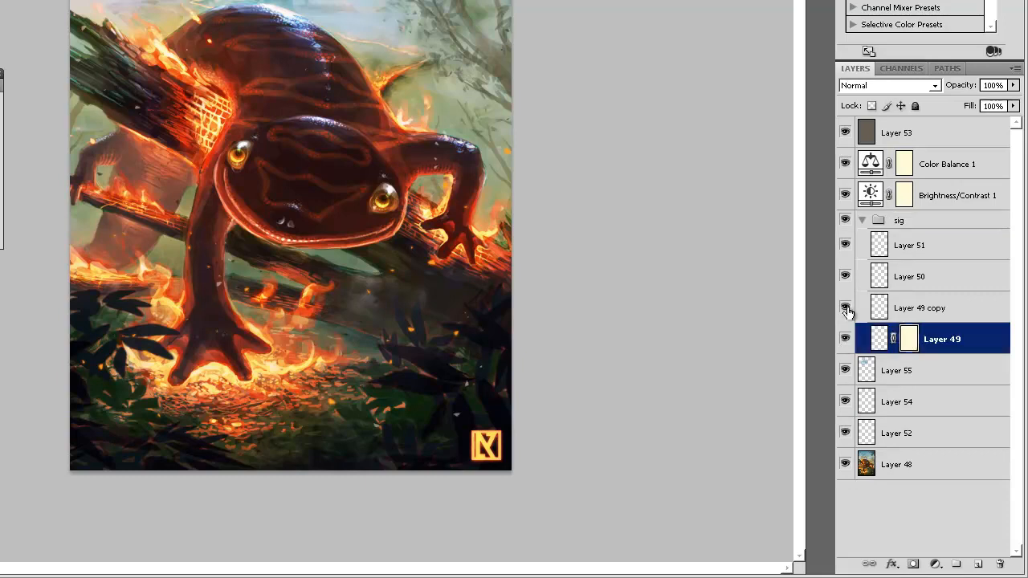
click(843, 307)
click(845, 276)
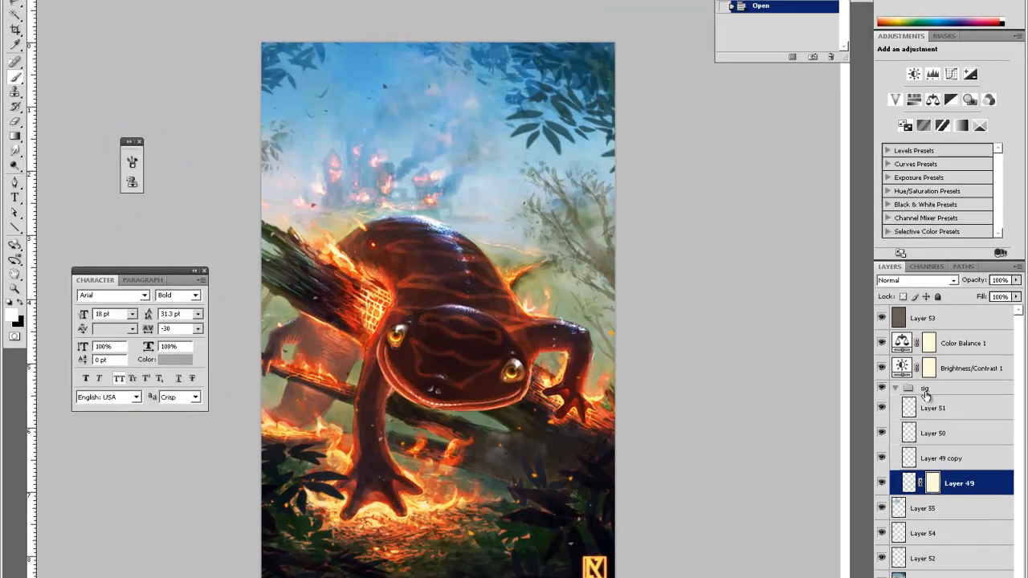
key(ctrl+w)
key(n)
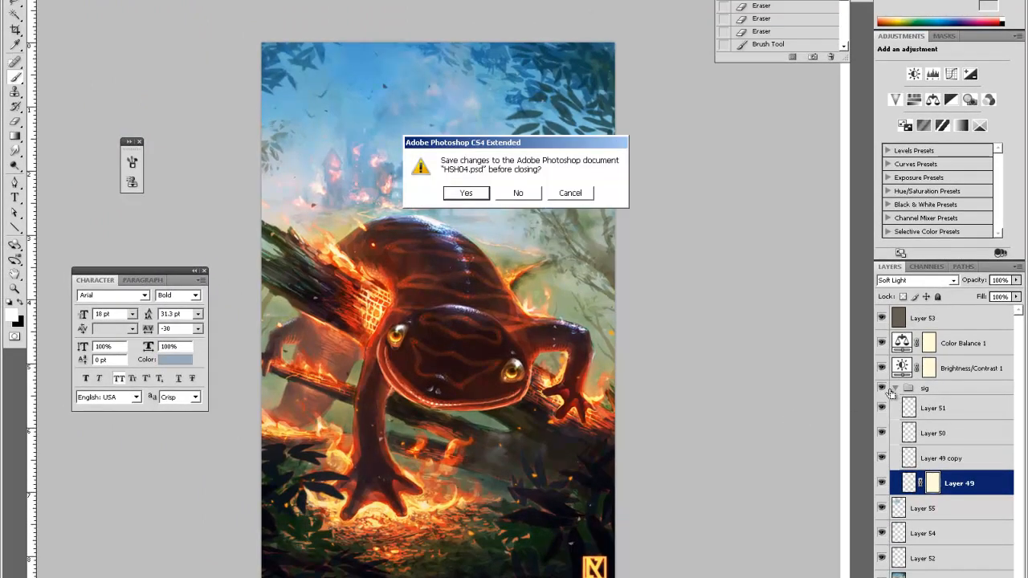
Open the LAVS_09 PSD file
key(ctrl+o)
drag(720, 140, 704, 301)
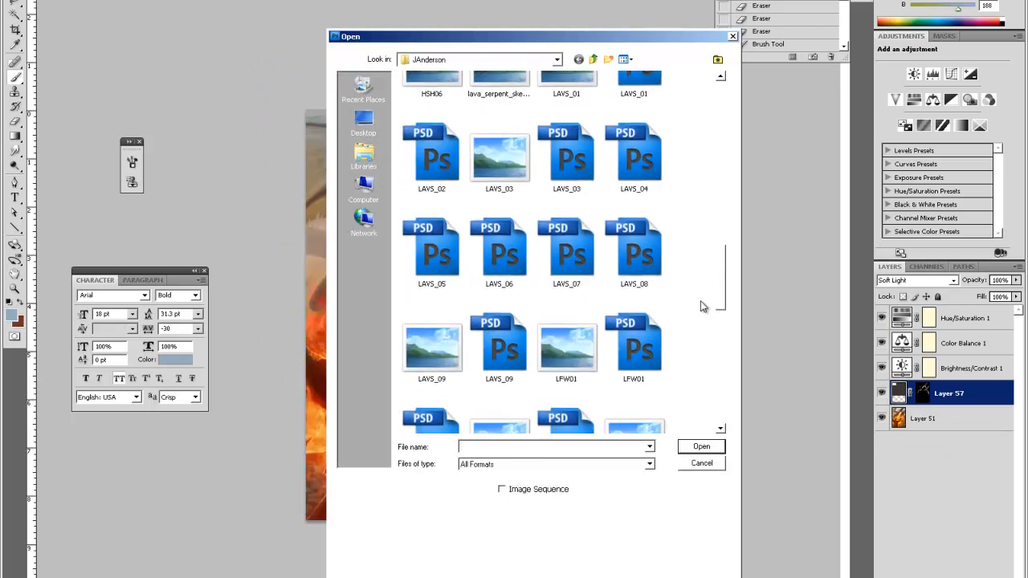
click(506, 358)
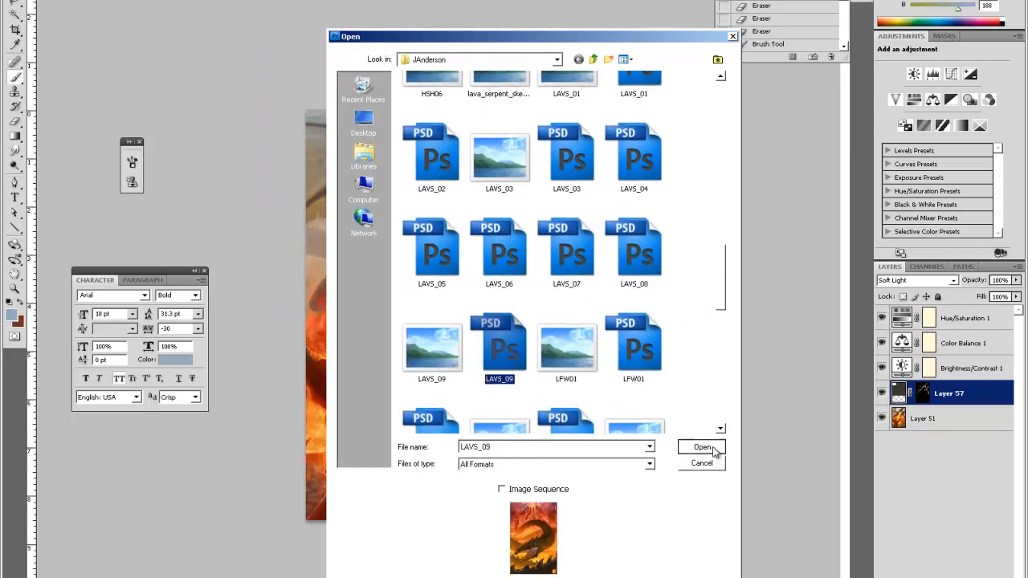
click(712, 448)
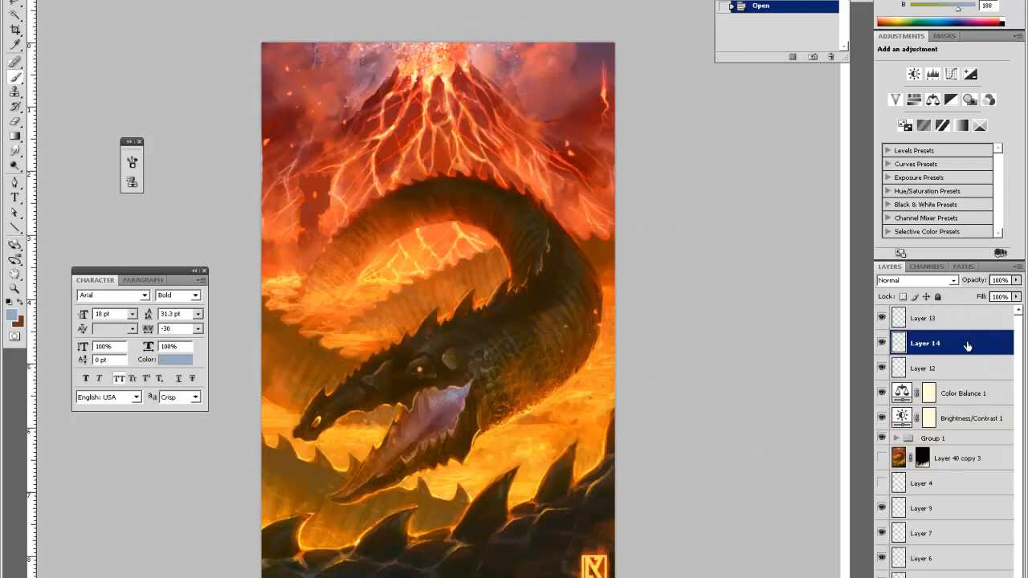
Copy the signature from Layer 10 inside Group 1 and return to the dragon painting
click(881, 318)
click(896, 438)
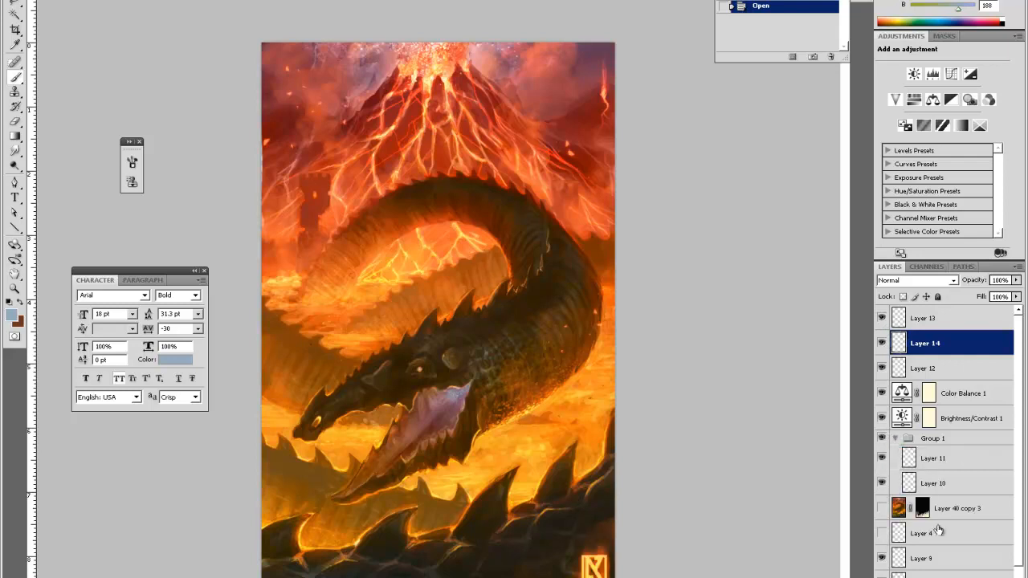
click(950, 484)
key(ctrl+a)
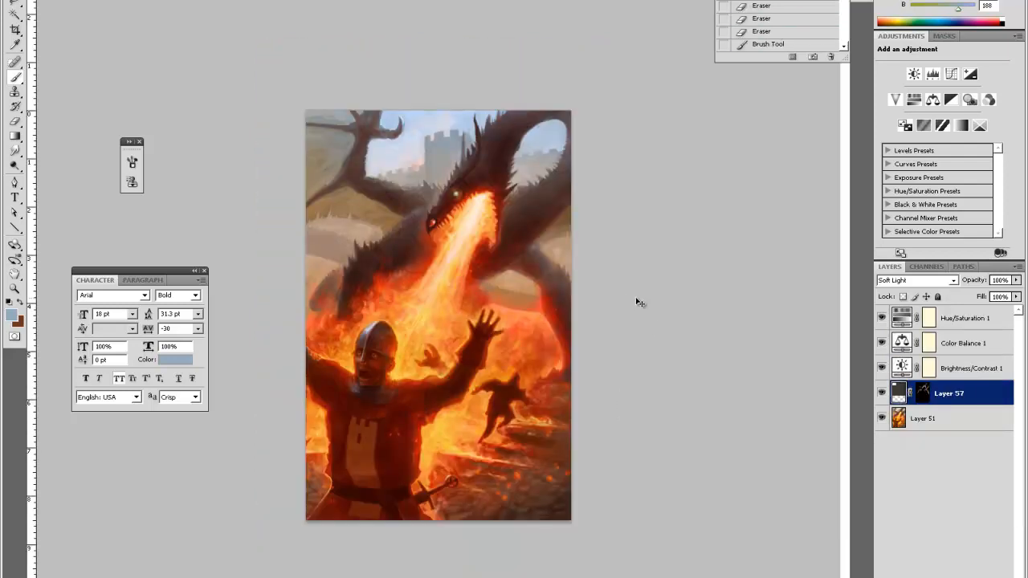
Paste the signature into the dragon painting and place it slightly inset from the canvas's lower-right corner
key(ctrl+v)
drag(466, 345, 582, 540)
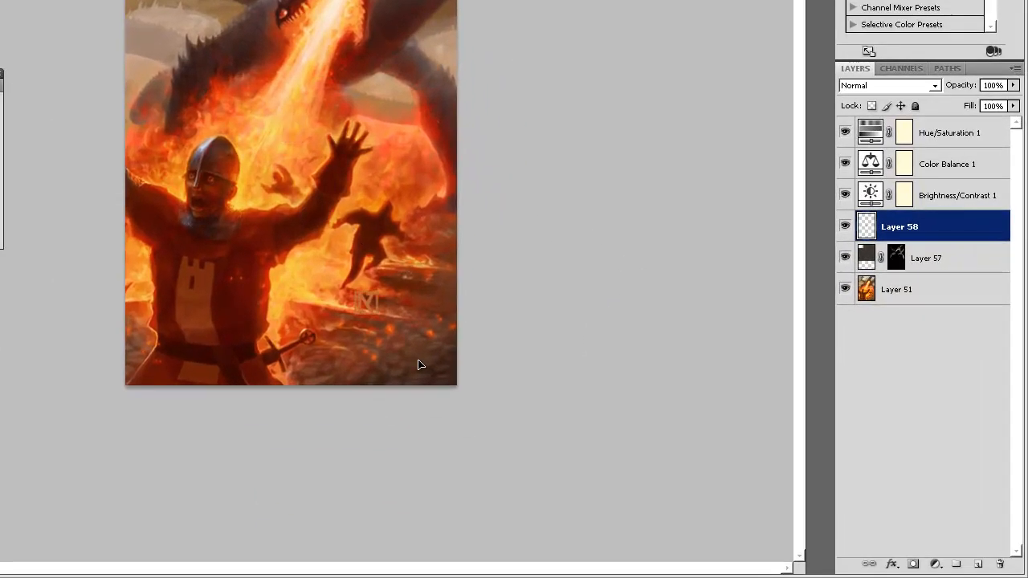
drag(474, 409, 476, 415)
key(z)
click(457, 425)
click(496, 459)
key(space)
drag(528, 399, 454, 273)
key(v)
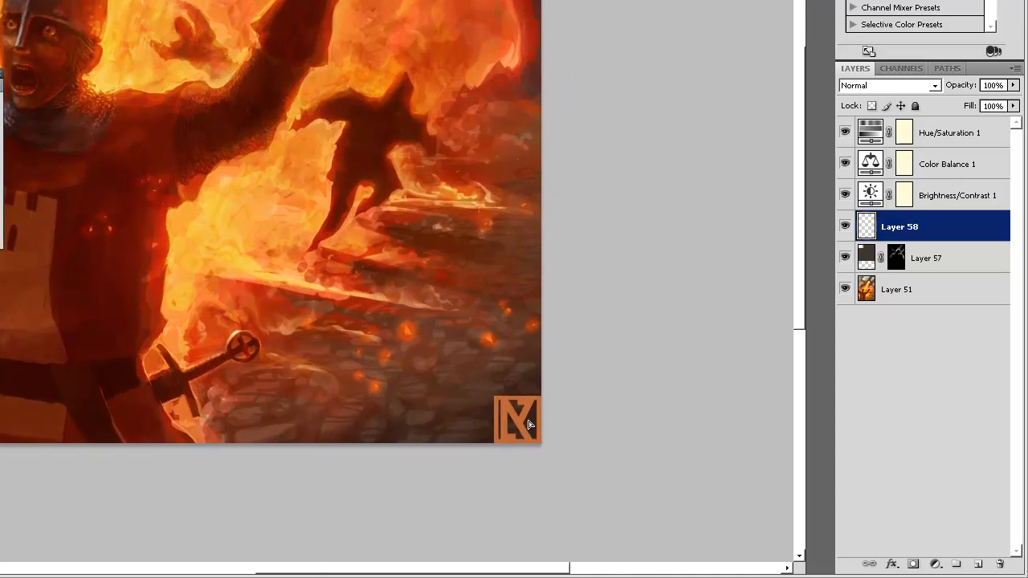
drag(537, 427, 521, 415)
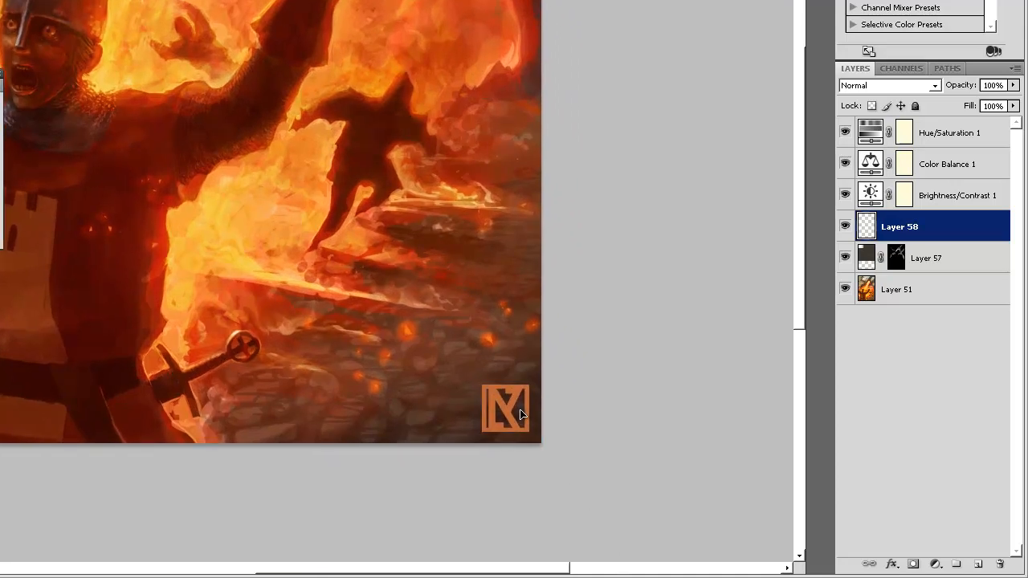
Apply Hue/Saturation to the signature layer with Saturation +22 and Lightness +10
key(ctrl+minus)
key(ctrl+minus)
key(ctrl+minus)
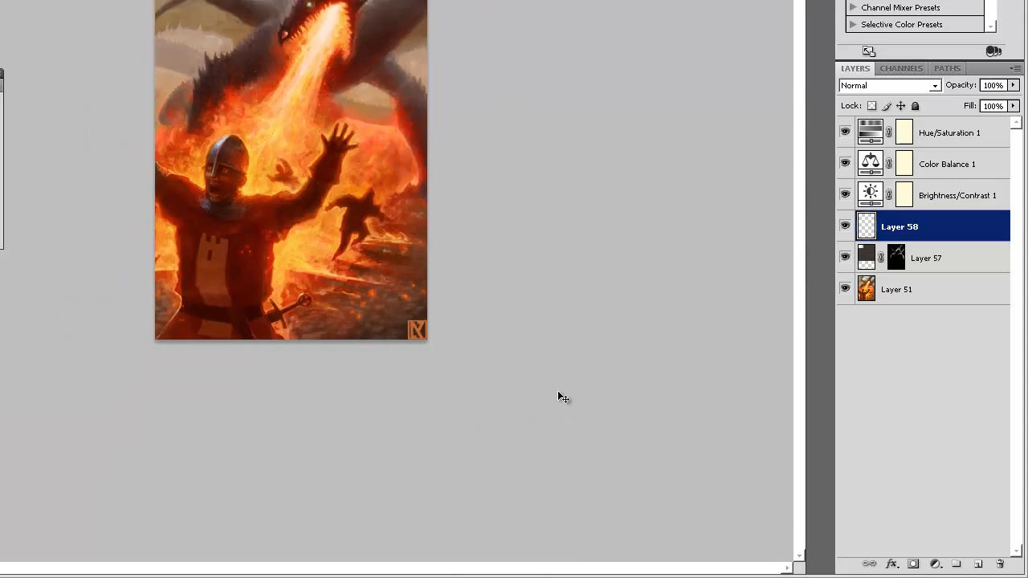
key(z)
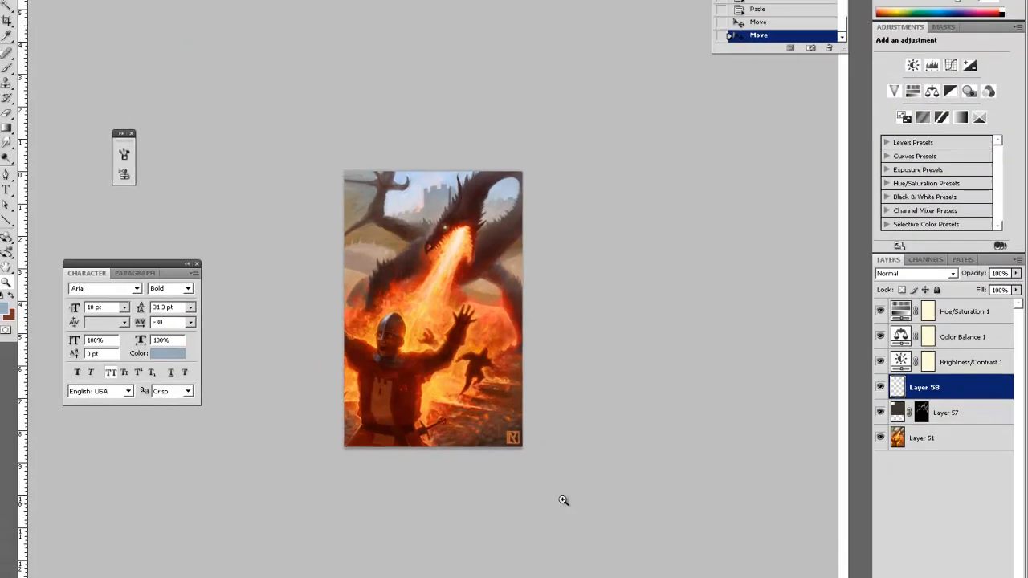
key(ctrl+plus)
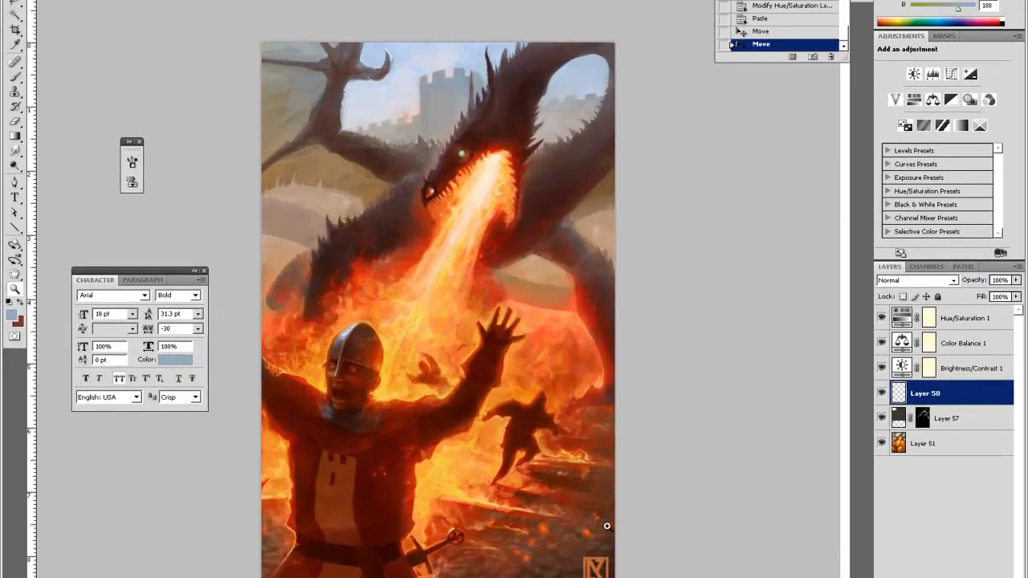
key(ctrl+u)
drag(623, 418, 635, 457)
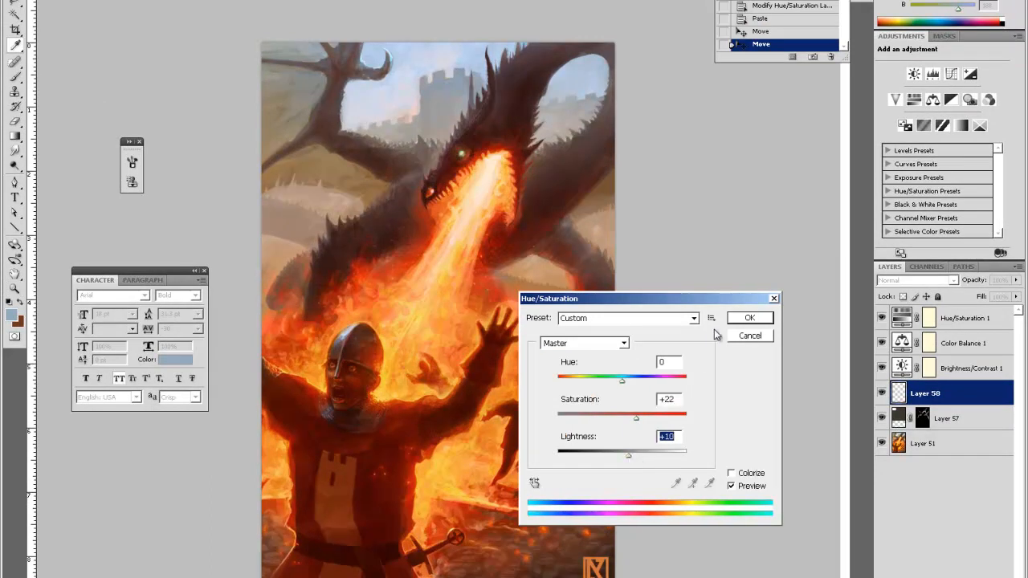
click(747, 318)
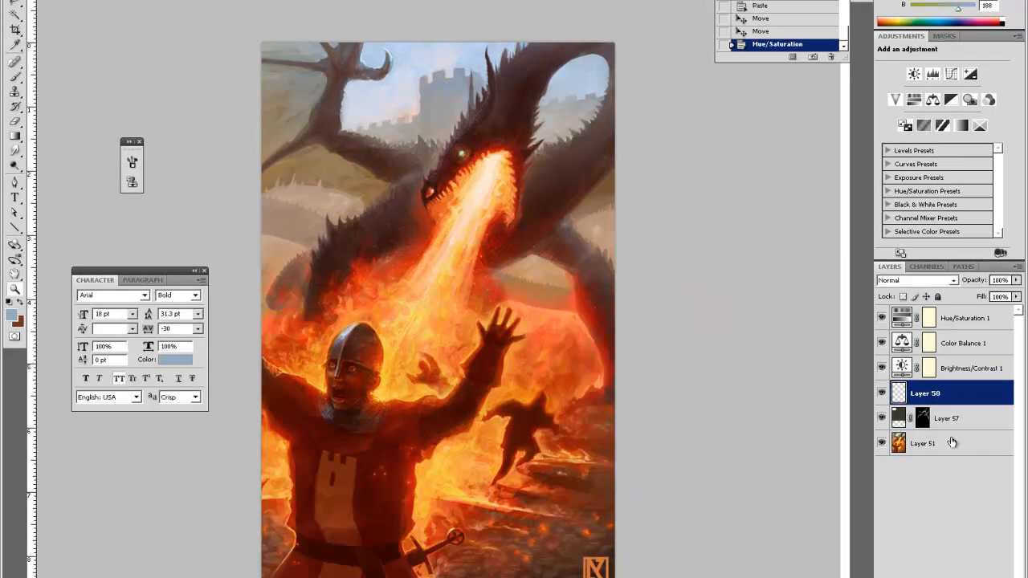
Duplicate the signature layer and apply a Gaussian Blur with an 8.2-pixel radius to the copy
right_click(931, 399)
click(950, 439)
key(Return)
click(81, 1)
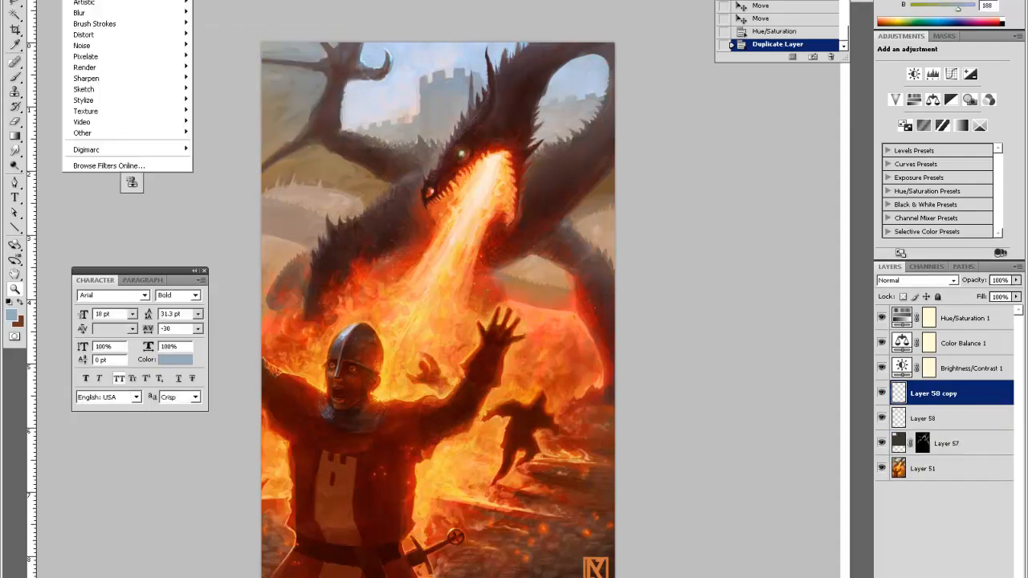
mouse_move(124, 13)
click(215, 61)
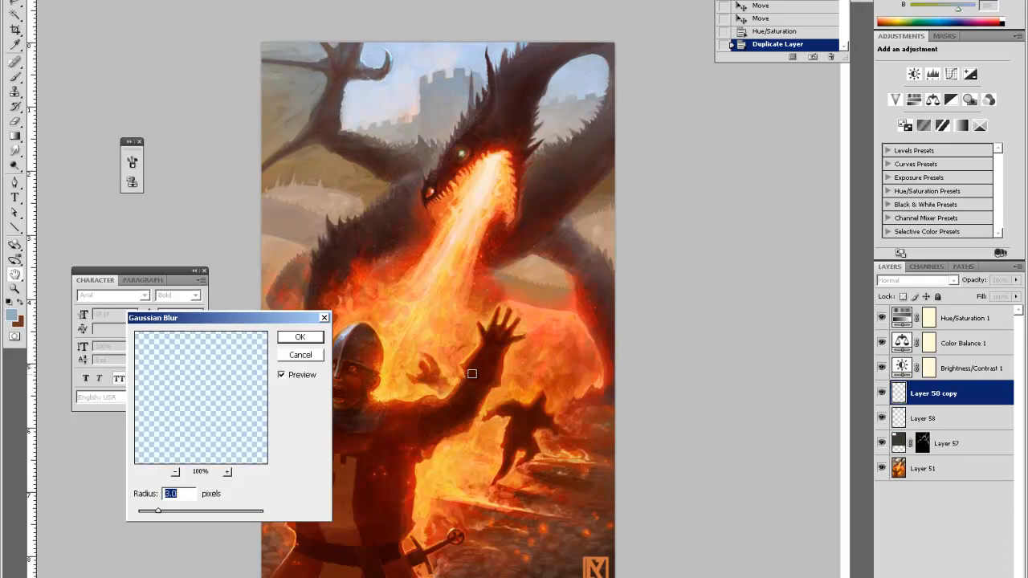
click(183, 512)
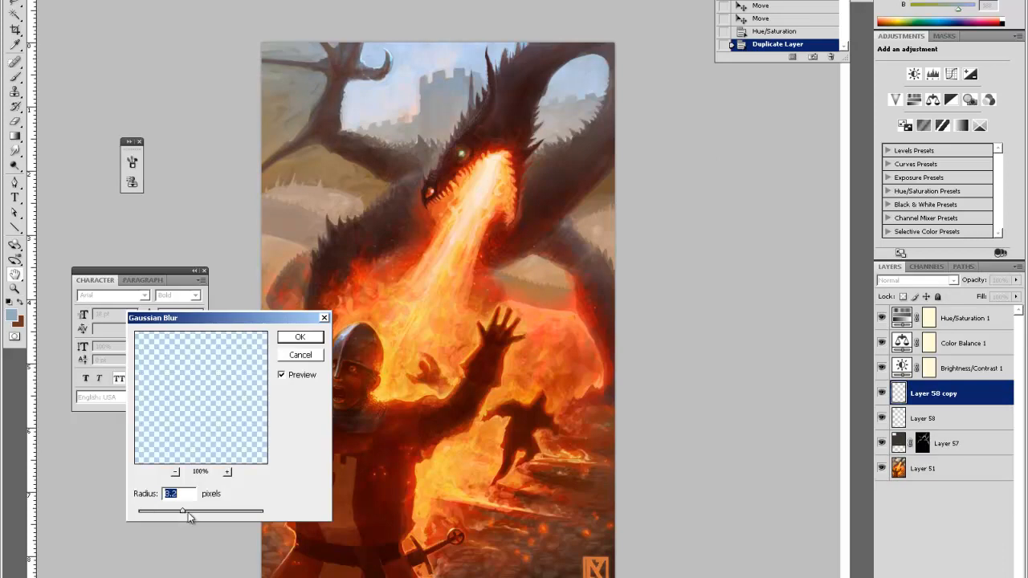
click(306, 339)
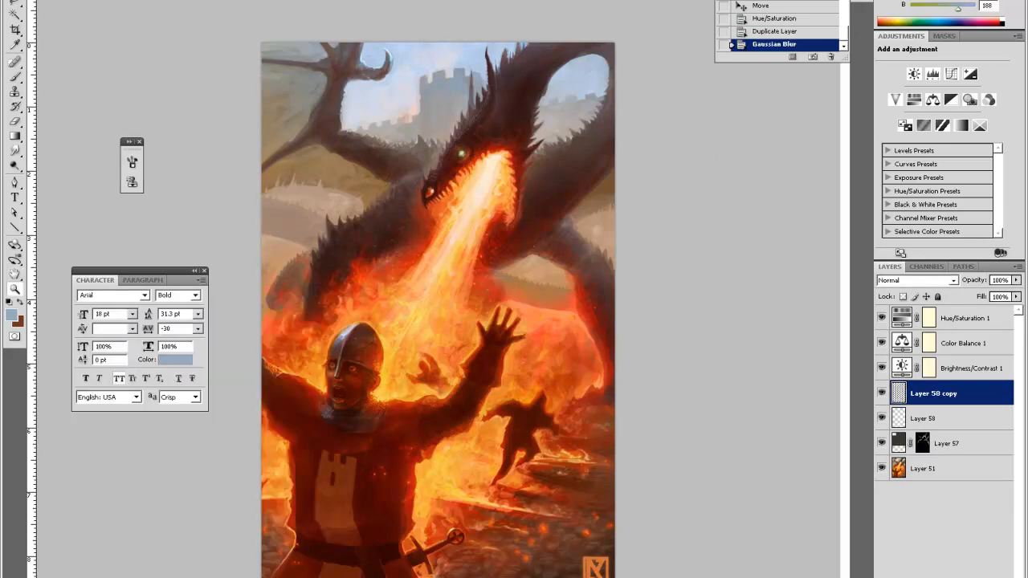
Duplicate the blurred signature layer, repeat the Gaussian Blur on the new copy, and set its blend mode to Overlay
right_click(929, 402)
click(969, 448)
key(Return)
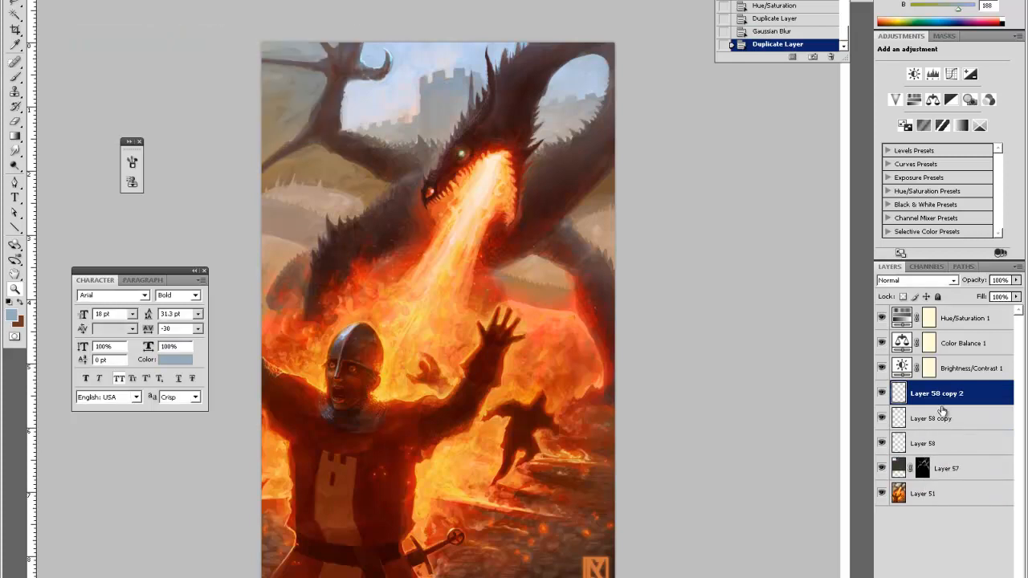
key(ctrl+f)
click(916, 280)
click(908, 447)
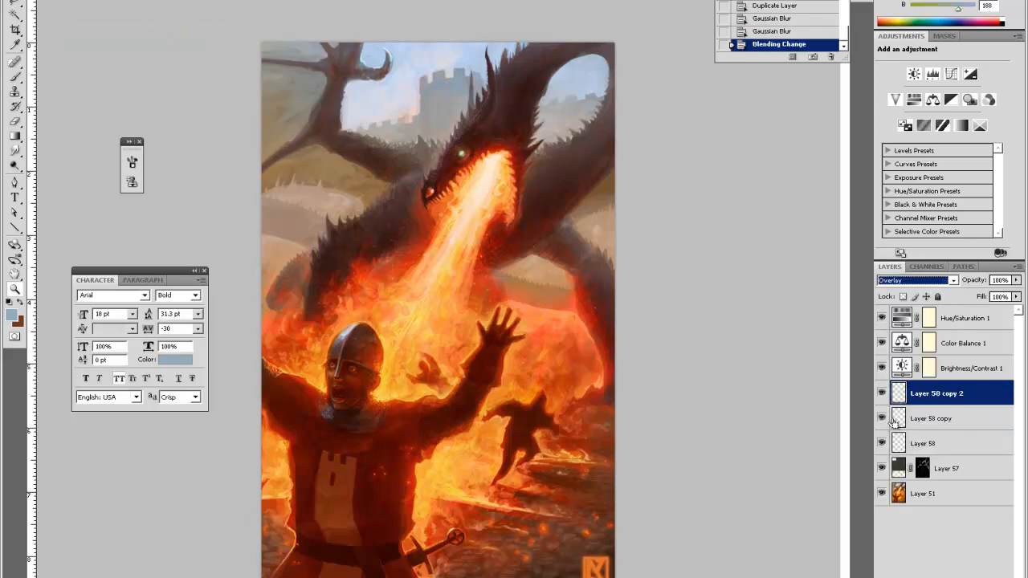
Apply Hue/Saturation to the Overlay signature copy with Saturation +37 and a raised lightness
key(ctrl+u)
drag(644, 418, 648, 419)
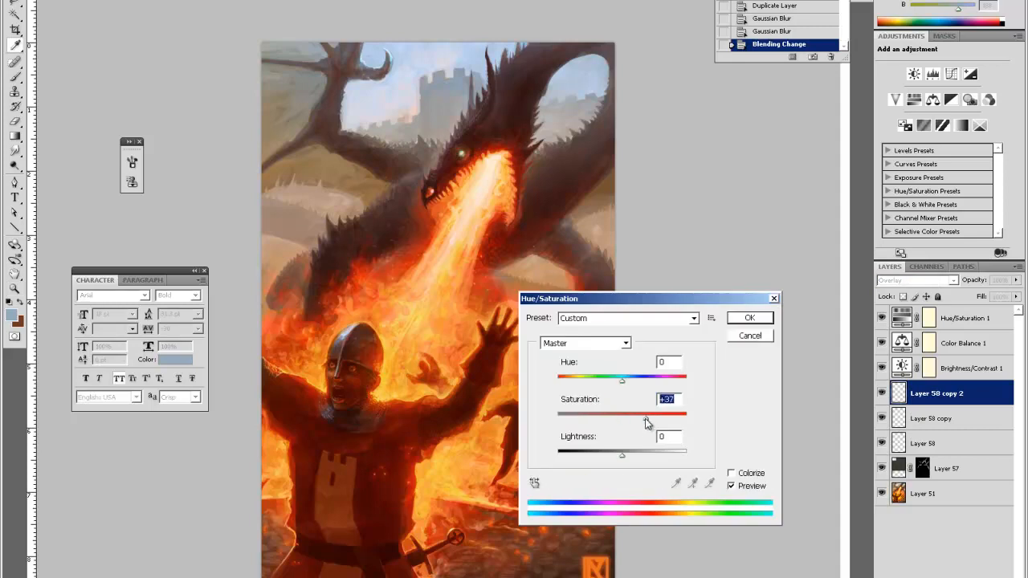
mouse_move(630, 458)
mouse_down()
mouse_move(661, 459)
mouse_move(650, 458)
mouse_up()
click(749, 318)
Duplicate the sharp signature layer, place the copy directly below Layer 58 copy 2, and set its blend mode to Color Dodge
right_click(925, 442)
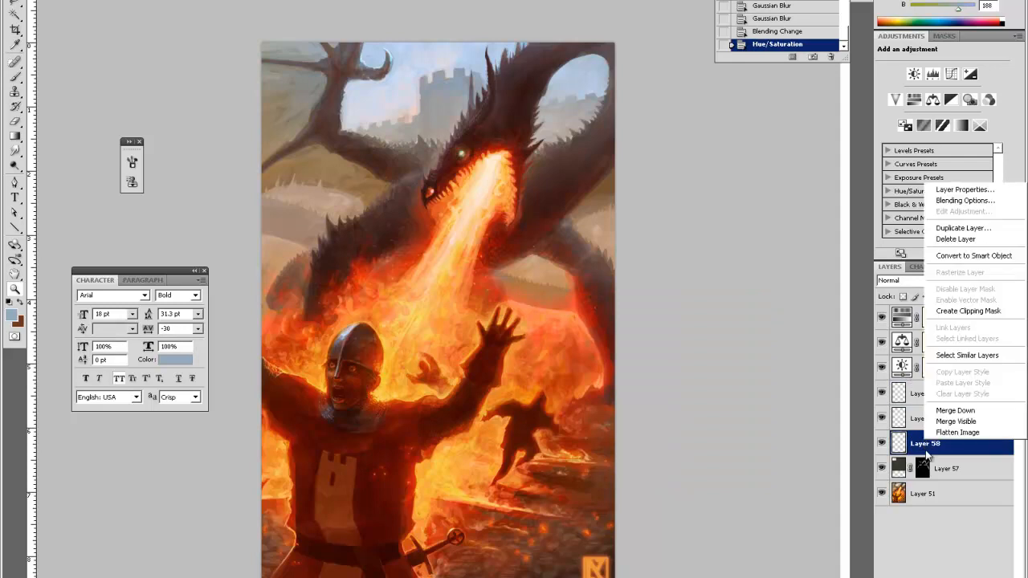
click(962, 229)
key(Return)
drag(955, 444, 956, 410)
click(916, 280)
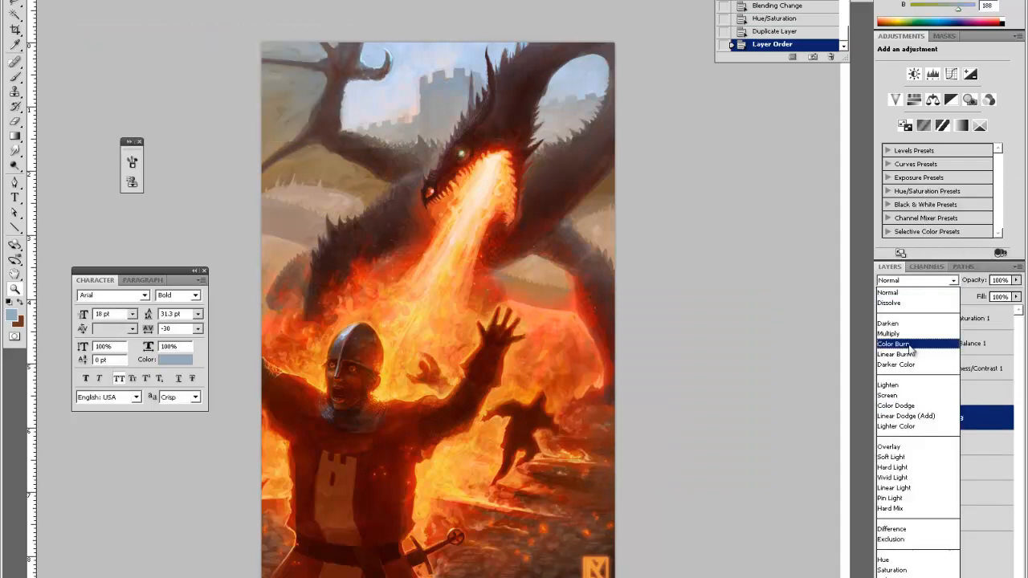
click(910, 406)
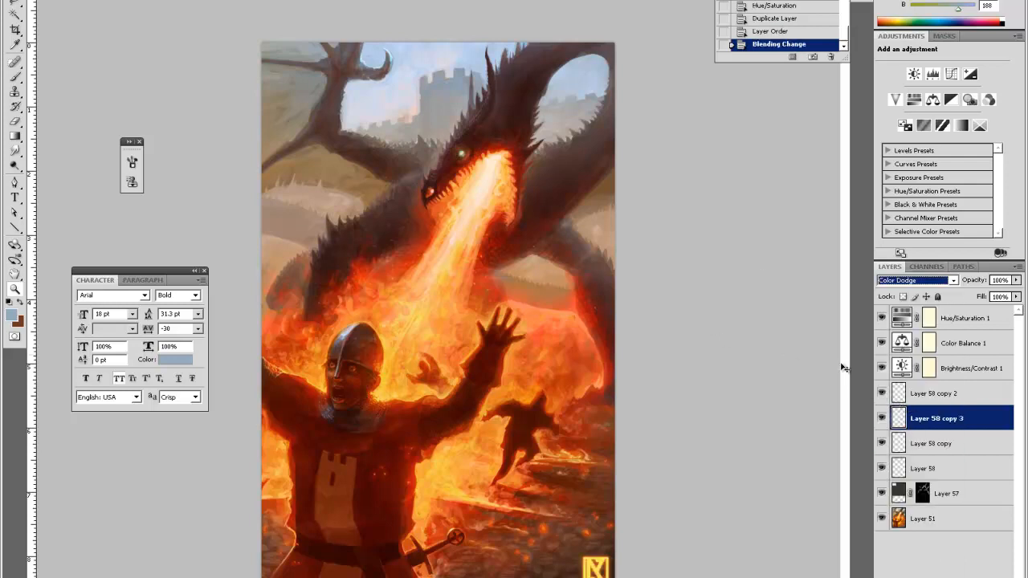
Apply Hue/Saturation to Layer 58 copy 3 with Hue -10, Saturation +40 and a lowered lightness
key(ctrl+u)
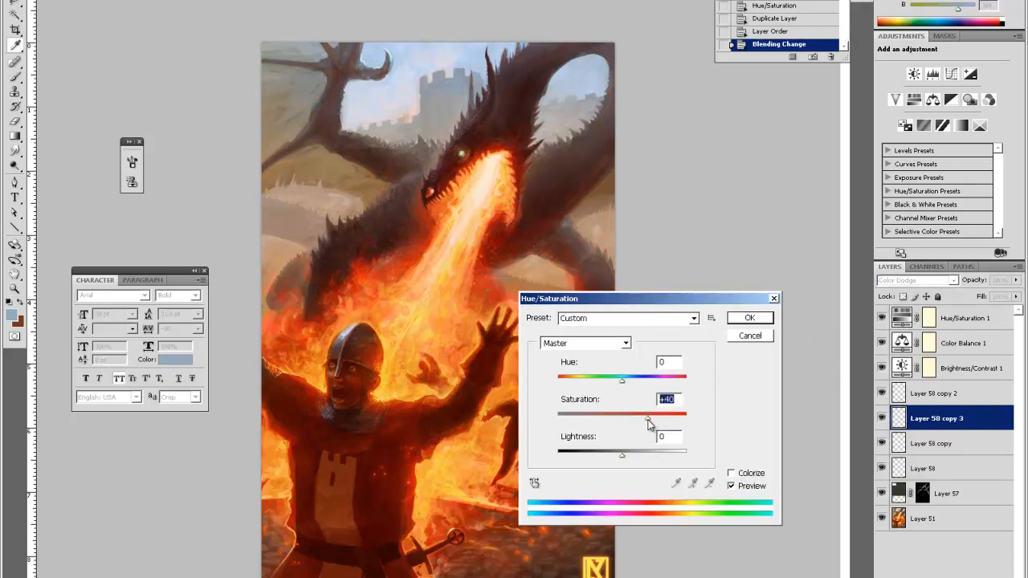
drag(623, 381, 615, 382)
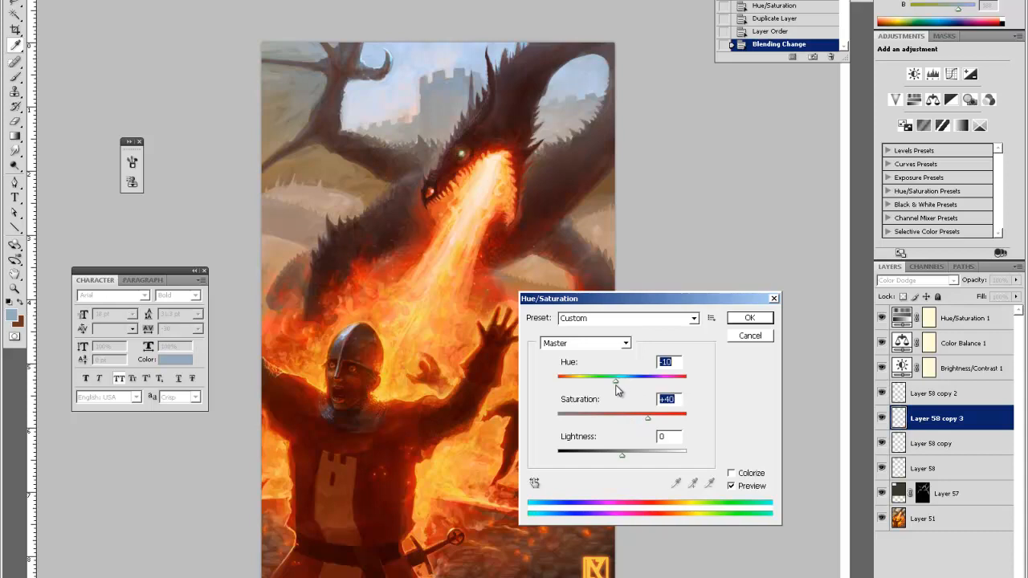
drag(623, 459, 615, 457)
click(750, 318)
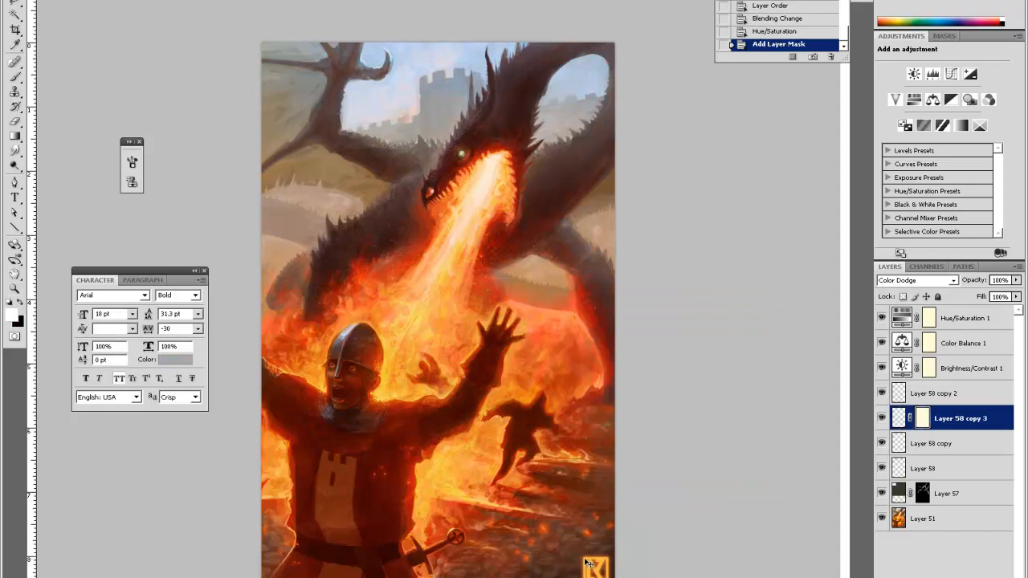
Paint on Layer 58 copy 3's mask with black and white over the signature to vary its glow
key(x)
key(b)
drag(599, 567, 592, 540)
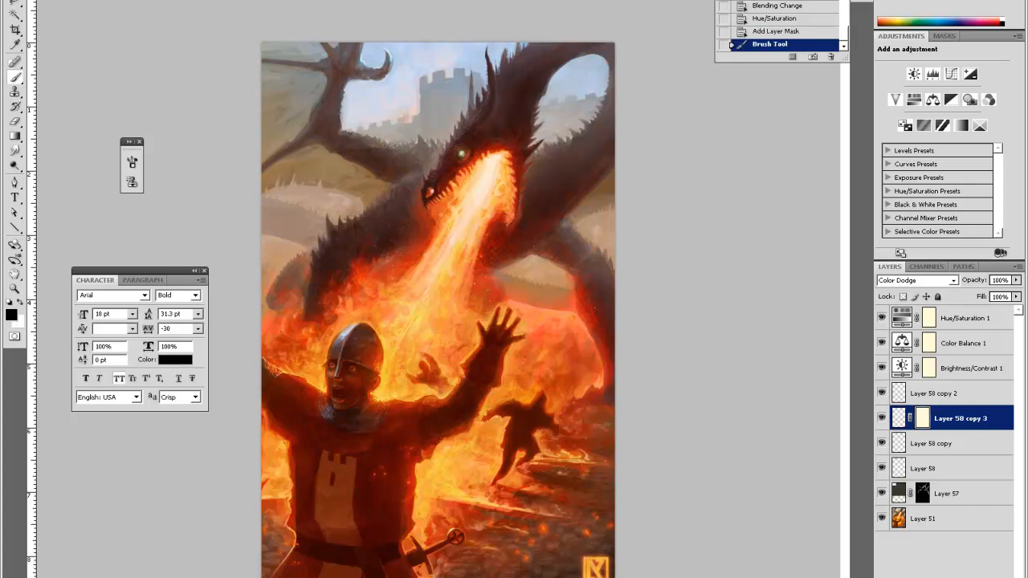
click(595, 567)
key(x)
click(598, 571)
click(596, 567)
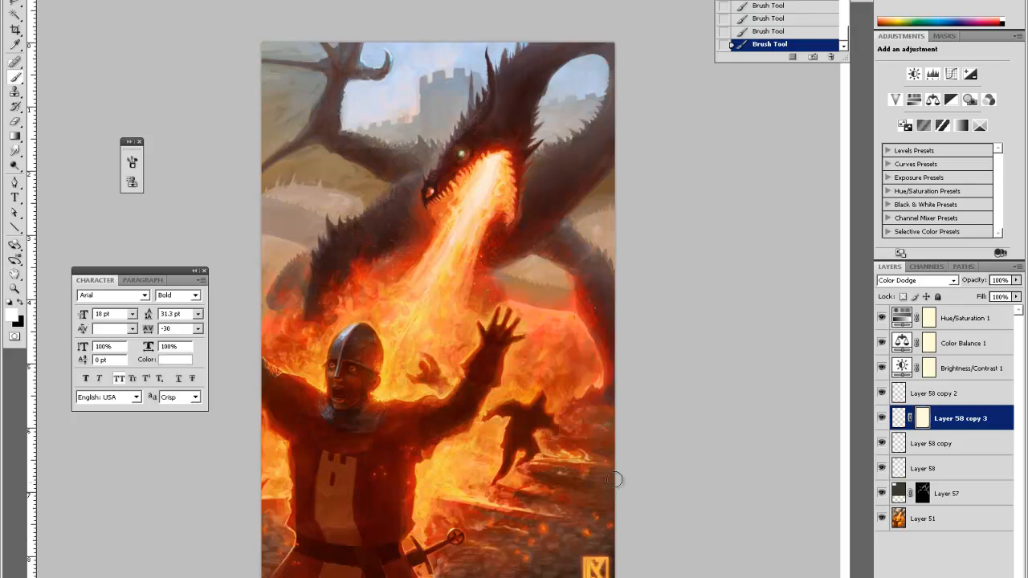
Check the effect of Layer 58 copy and Layer 58 by toggling them, and move Layer 58 above Layer 58 copy
click(881, 443)
click(881, 443)
click(882, 468)
click(883, 468)
drag(906, 474, 929, 439)
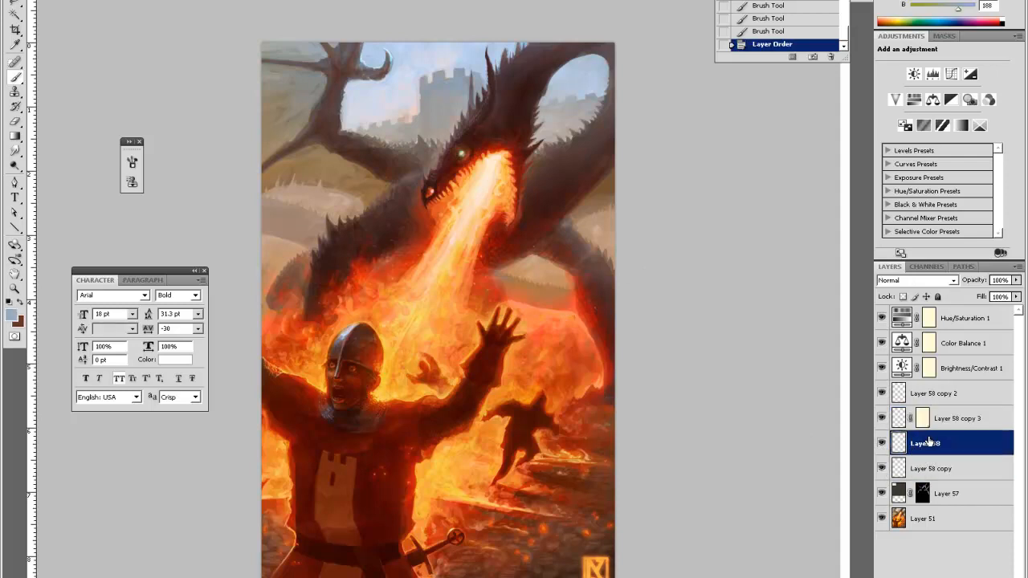
Increase the saturation of Layer 58 with a Hue/Saturation adjustment
key(ctrl+u)
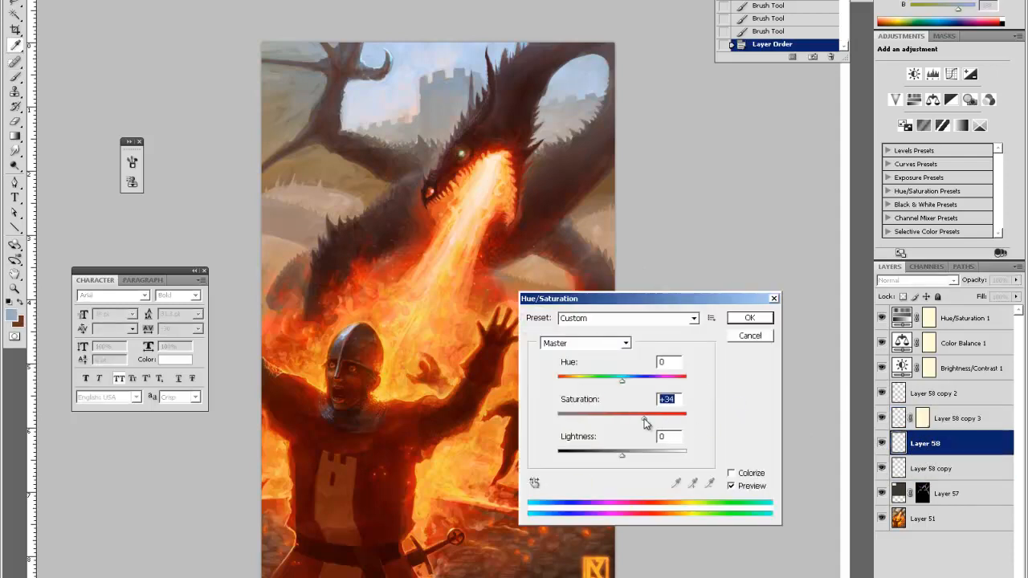
drag(651, 423, 640, 423)
click(749, 320)
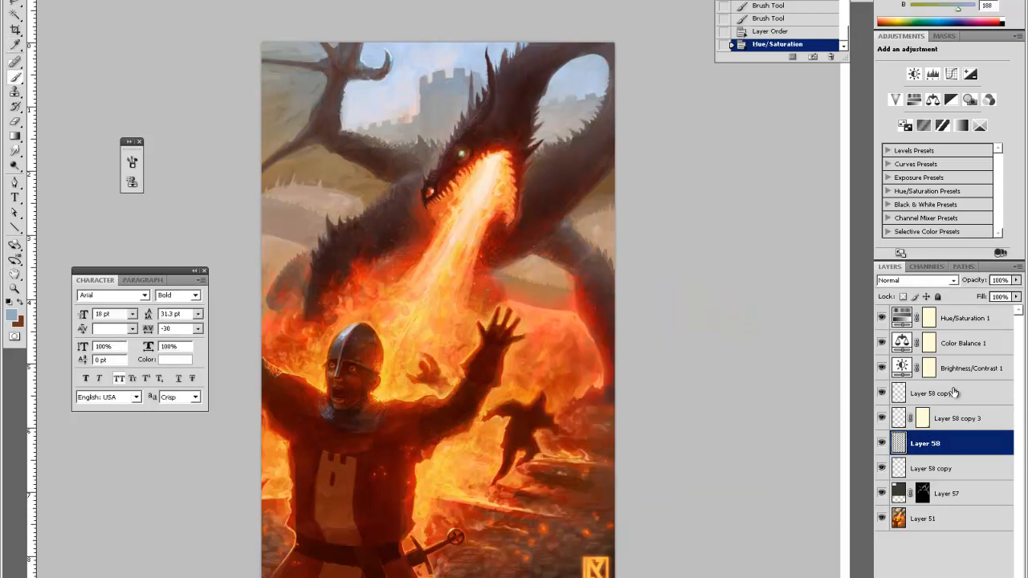
Add a new Color Dodge layer above Layer 58 copy 2 and paint a brown glow over the signature logo
click(947, 394)
key(ctrl+shift+alt+n)
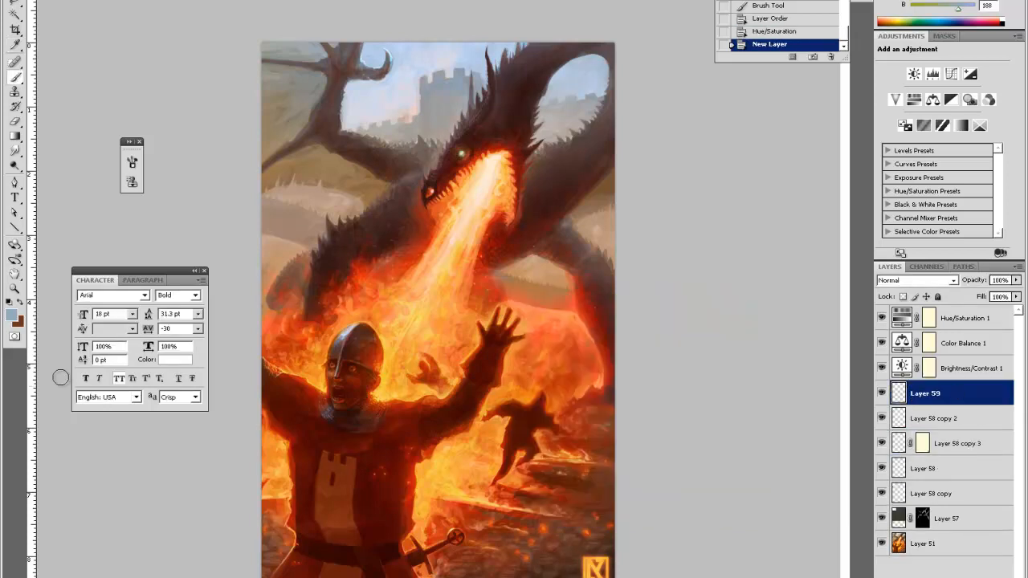
click(21, 304)
click(893, 280)
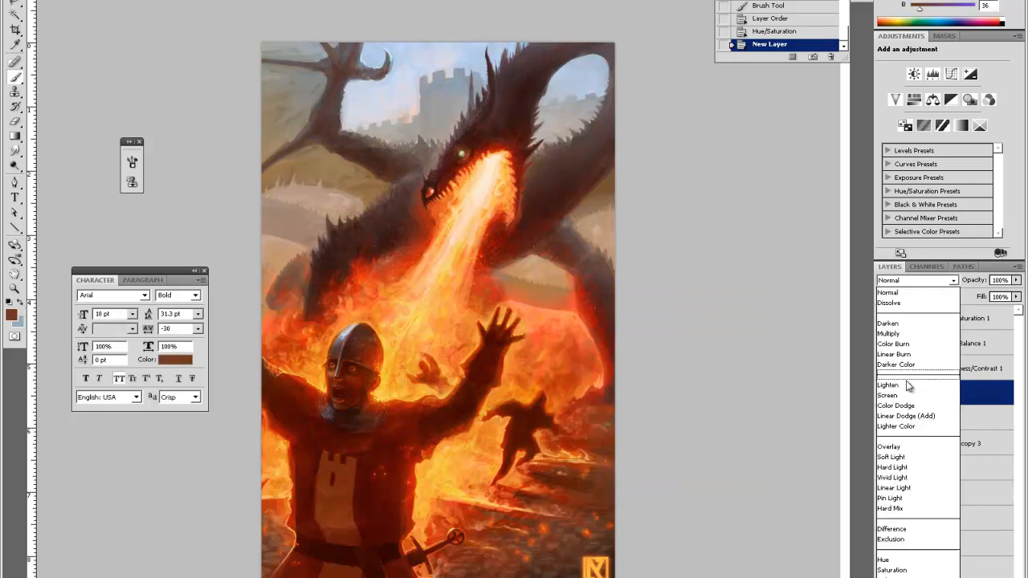
click(896, 406)
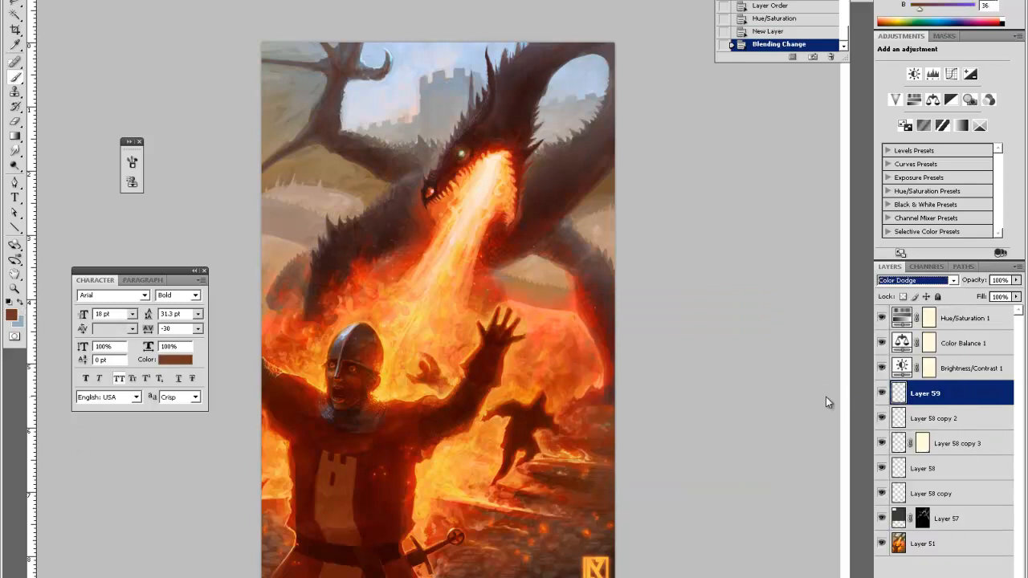
mouse_move(587, 559)
mouse_down()
mouse_move(596, 552)
mouse_move(595, 571)
mouse_move(598, 560)
mouse_up()
Erase the excess Color Dodge glow around the signature logo, changing the eraser brush along the way
key(e)
click(584, 550)
click(578, 550)
click(579, 550)
click(585, 551)
right_click(587, 551)
double_click(606, 528)
right_click(583, 532)
drag(697, 482, 718, 481)
click(604, 437)
click(646, 383)
right_click(573, 496)
click(618, 440)
click(648, 395)
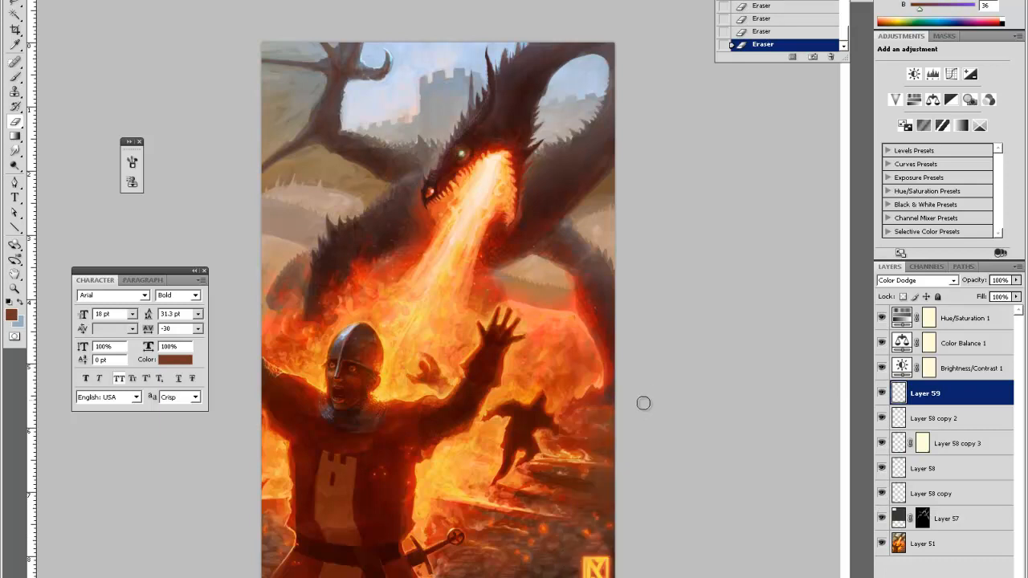
Brush more Color Dodge glow onto the signature logo and clean up its surroundings with the eraser
key(b)
click(594, 544)
click(596, 560)
click(596, 561)
key(e)
click(591, 517)
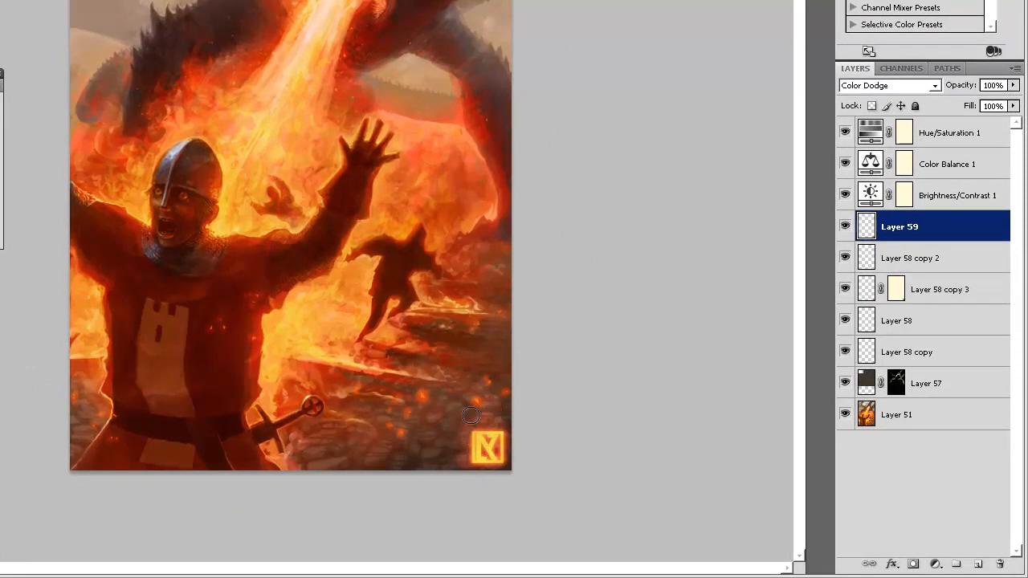
click(474, 439)
key(ctrl+z)
click(496, 463)
key(ctrl+minus)
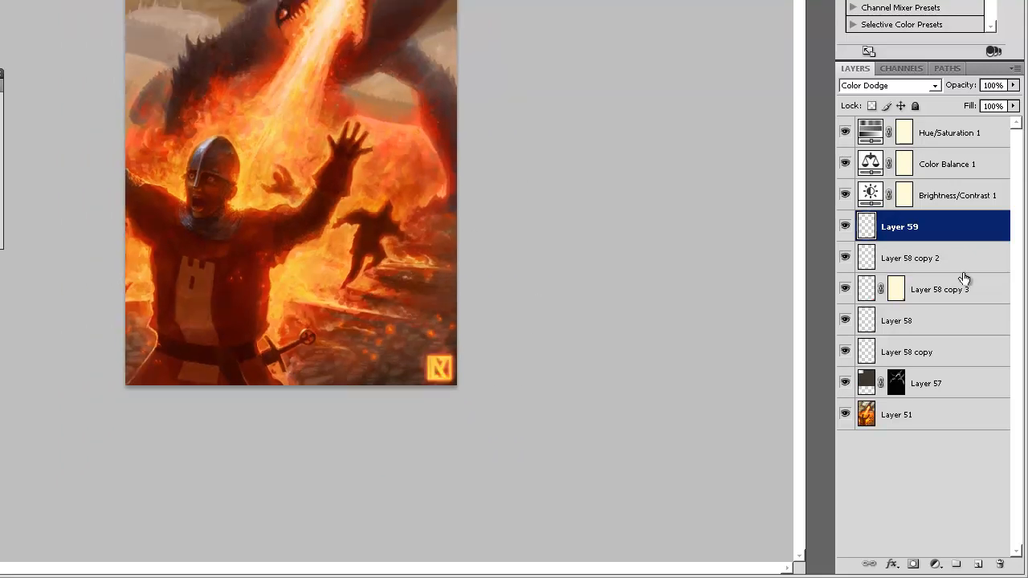
Create a new layer above Layer 59 and fill it entirely with a medium purple
click(979, 564)
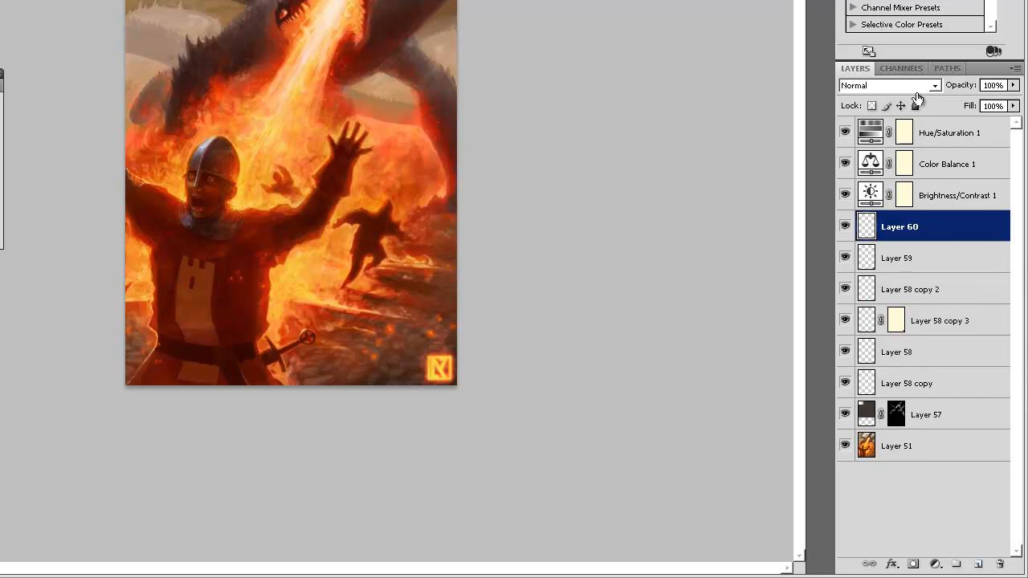
click(895, 85)
click(972, 224)
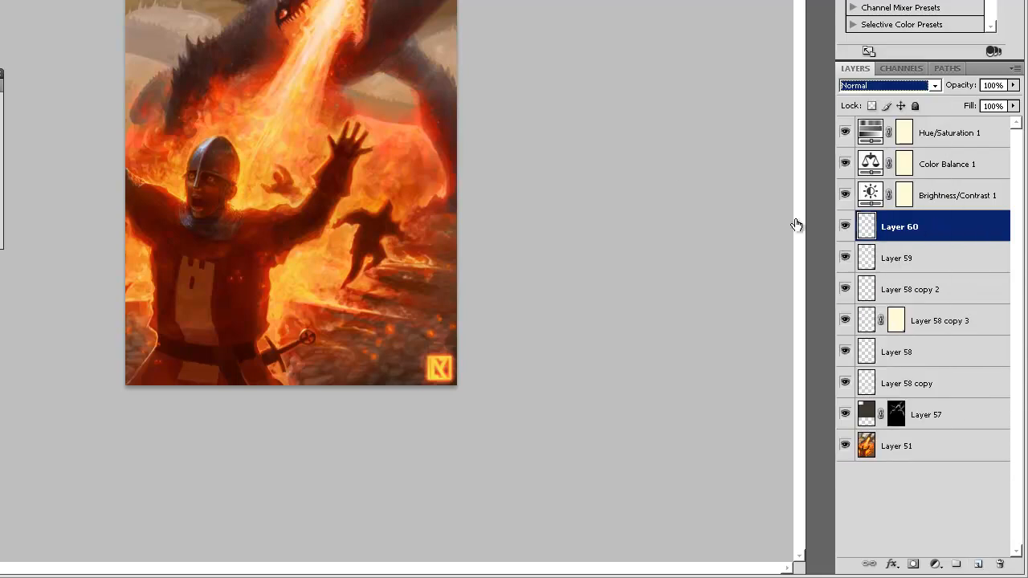
key(n)
drag(609, 260, 608, 200)
click(444, 199)
drag(444, 199, 455, 196)
click(607, 181)
click(730, 128)
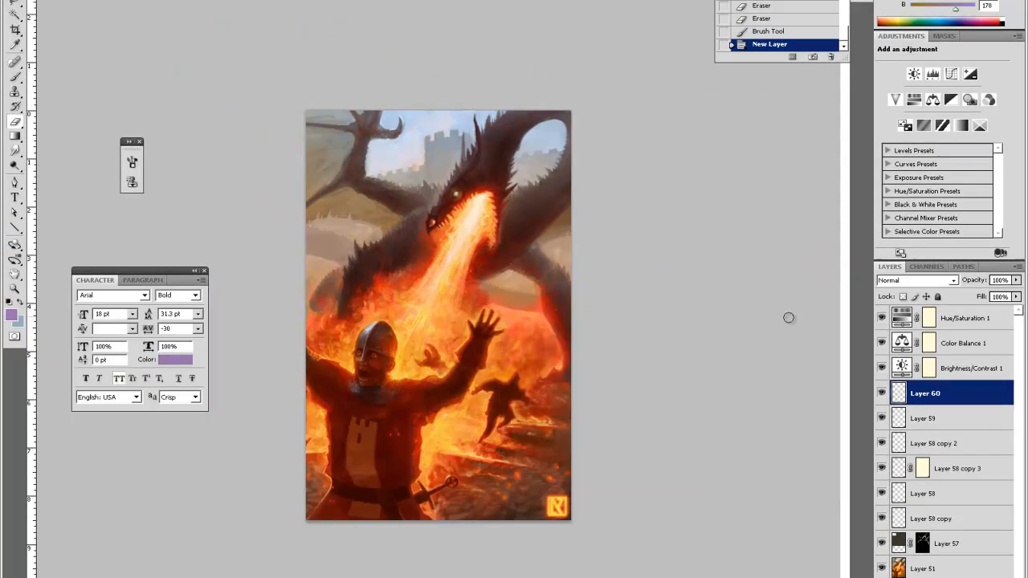
key(alt+BackSpace)
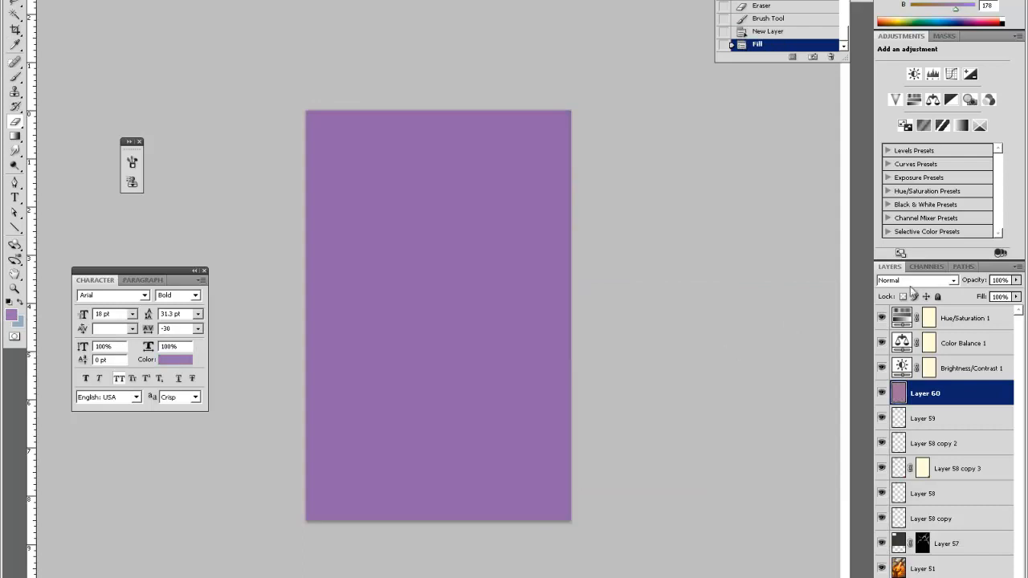
Try Overlay on the purple fill layer and settle on the Soft Light blend mode
click(928, 280)
click(891, 449)
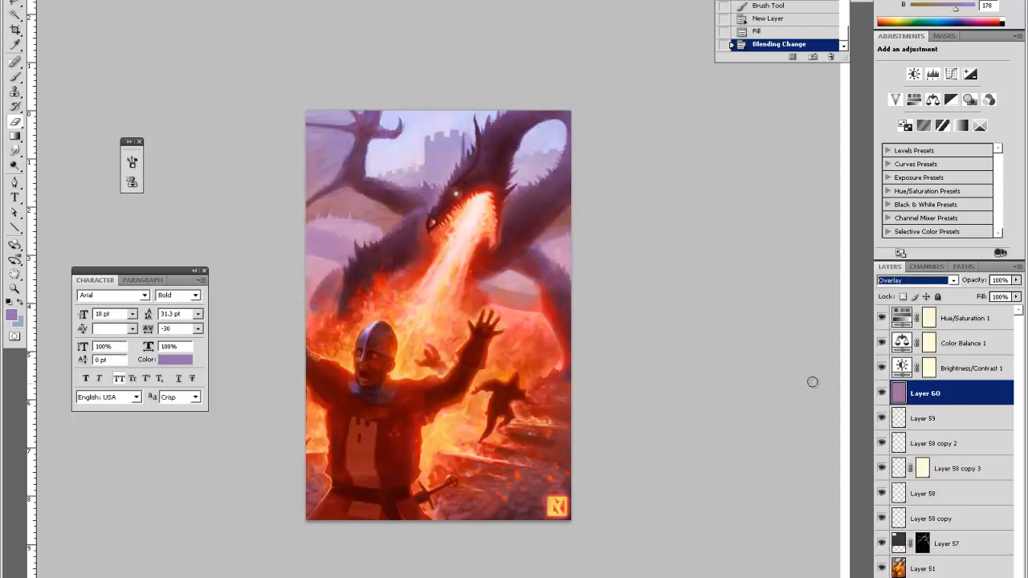
click(934, 282)
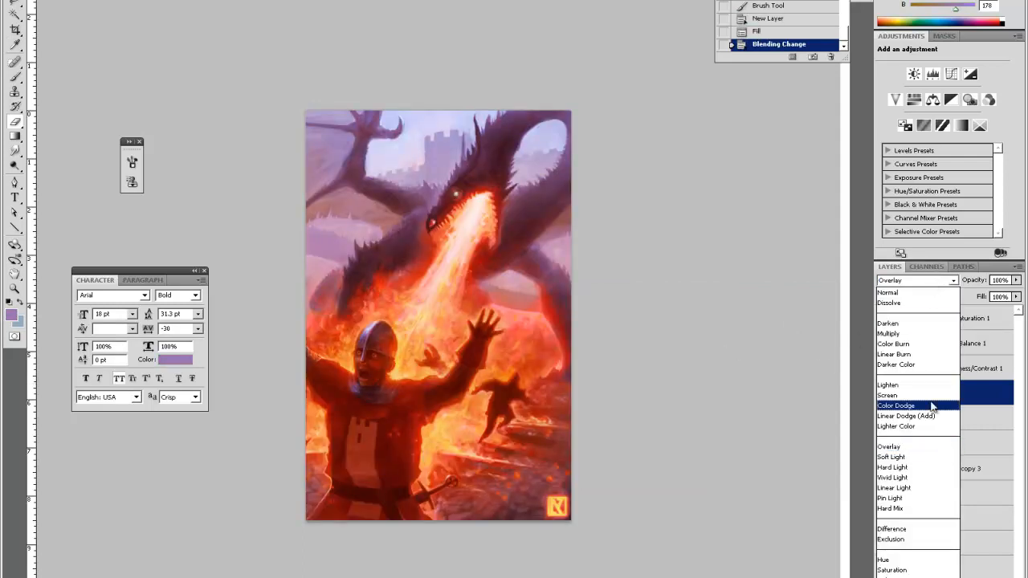
click(919, 457)
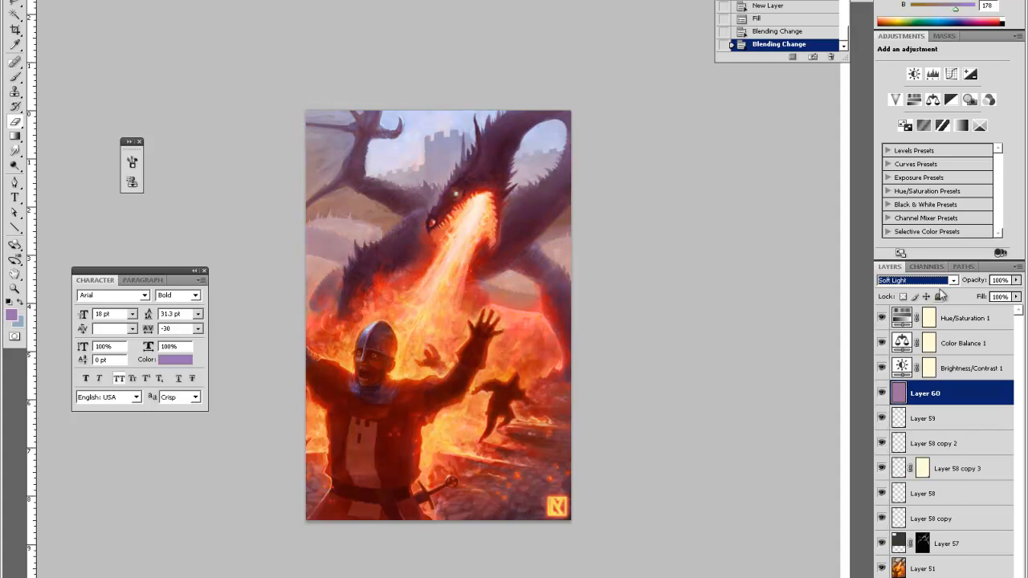
Apply Hue/Saturation with Saturation +12 and Lightness -26 to the purple layer, and set its opacity to 56%
key(ctrl+u)
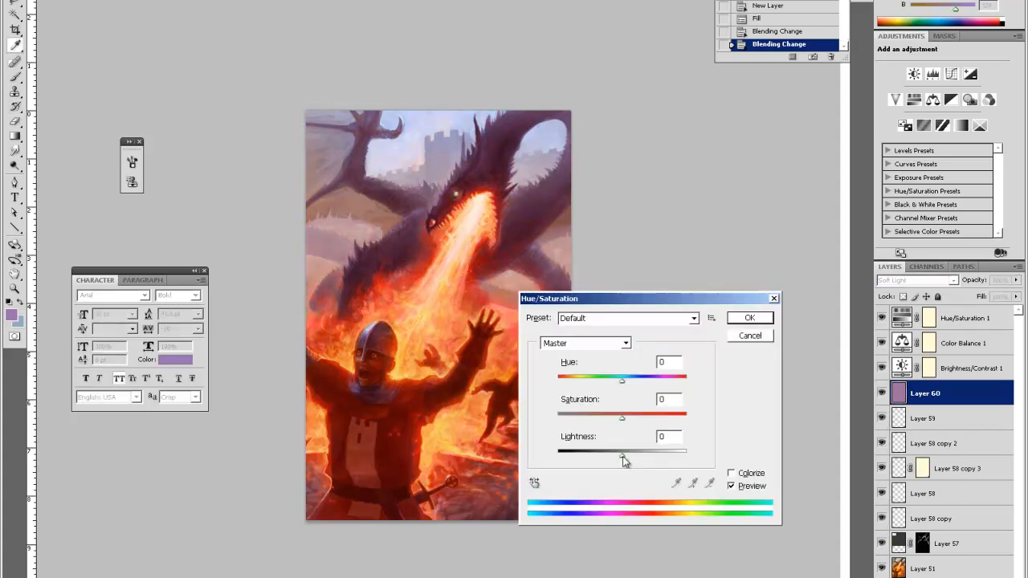
drag(646, 422, 641, 418)
mouse_move(607, 461)
mouse_down()
mouse_move(594, 459)
mouse_move(605, 455)
mouse_up()
drag(638, 418, 630, 417)
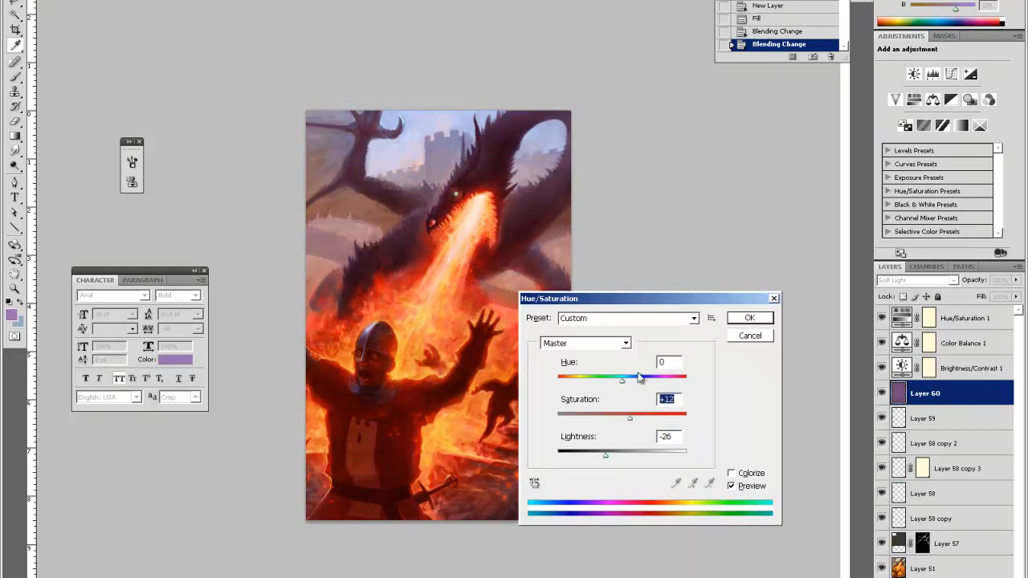
click(734, 320)
drag(981, 283, 975, 288)
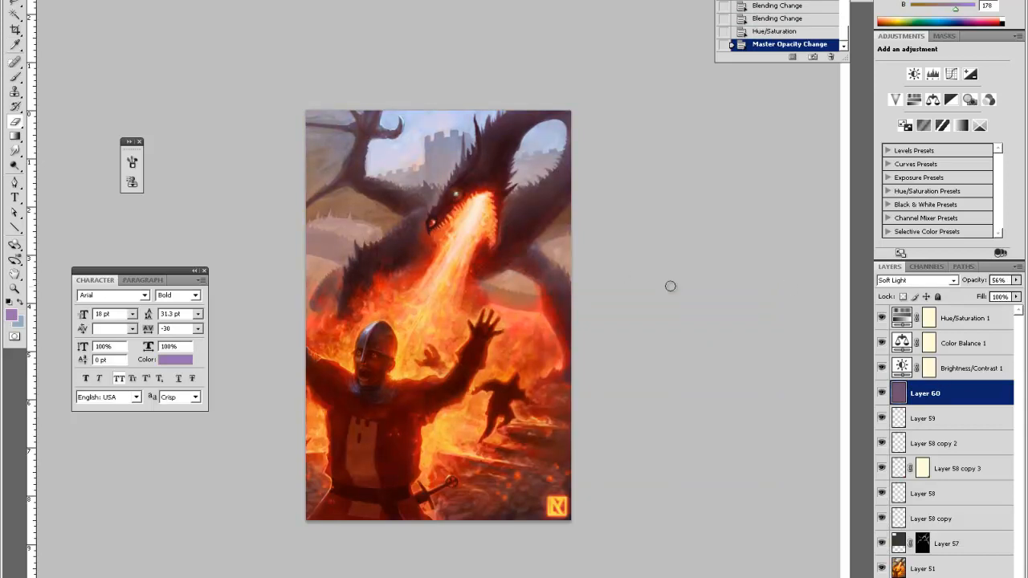
Add a new Overlay layer above Layer 60 and ready the Gradient tool with light blue as the foreground color
key(z)
click(447, 321)
key(ctrl+shift+alt+n)
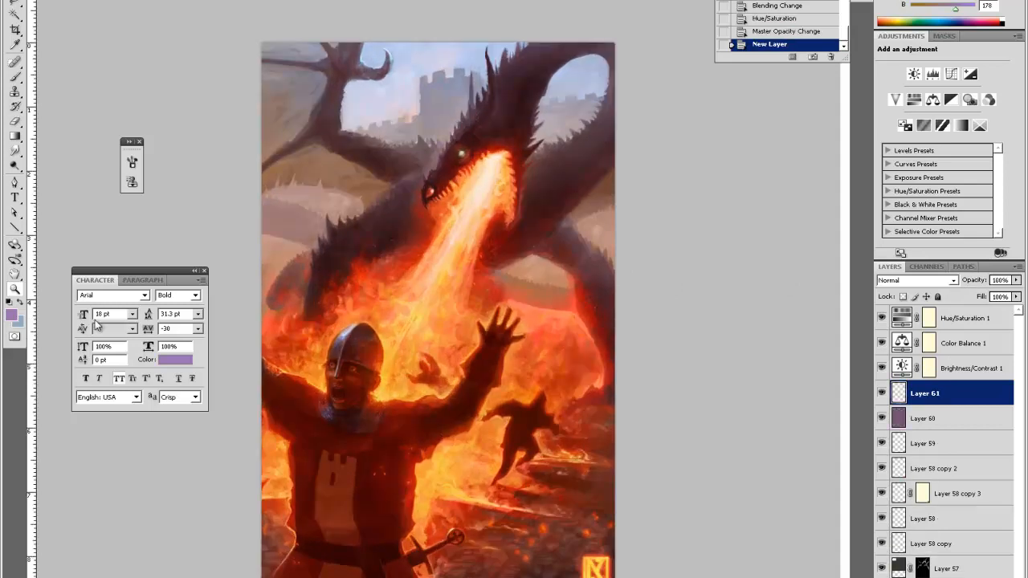
click(20, 304)
key(g)
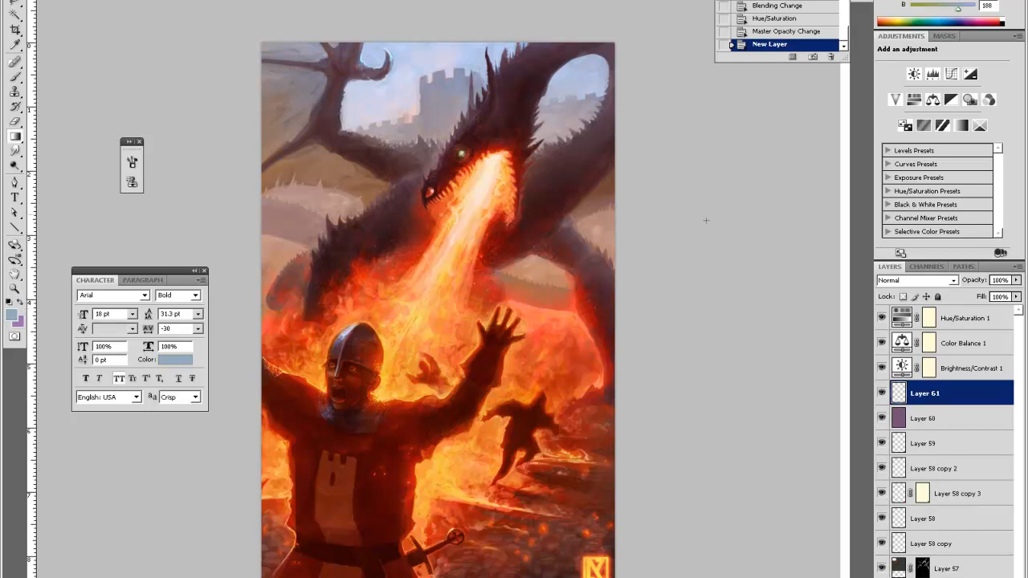
click(896, 282)
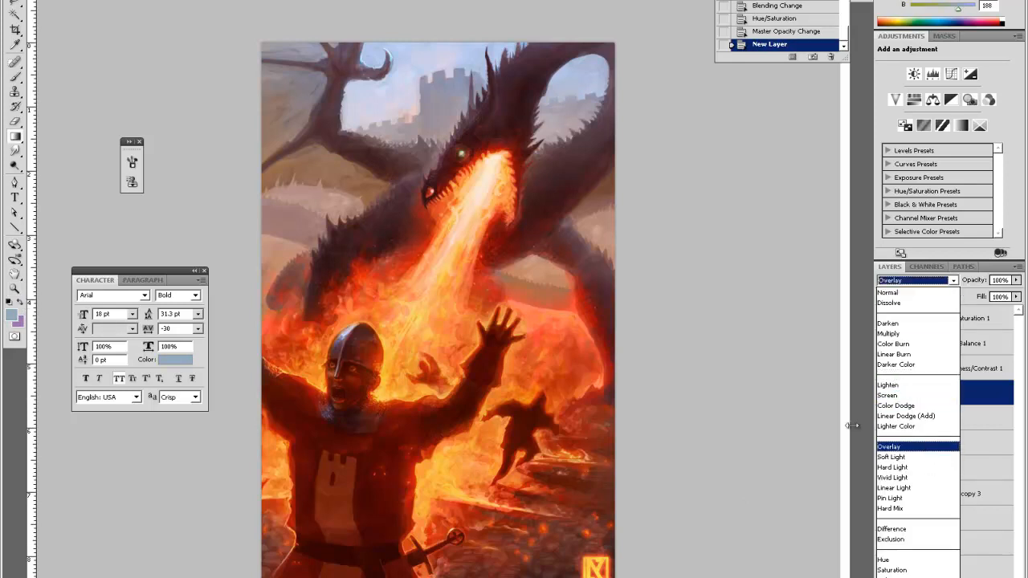
click(892, 447)
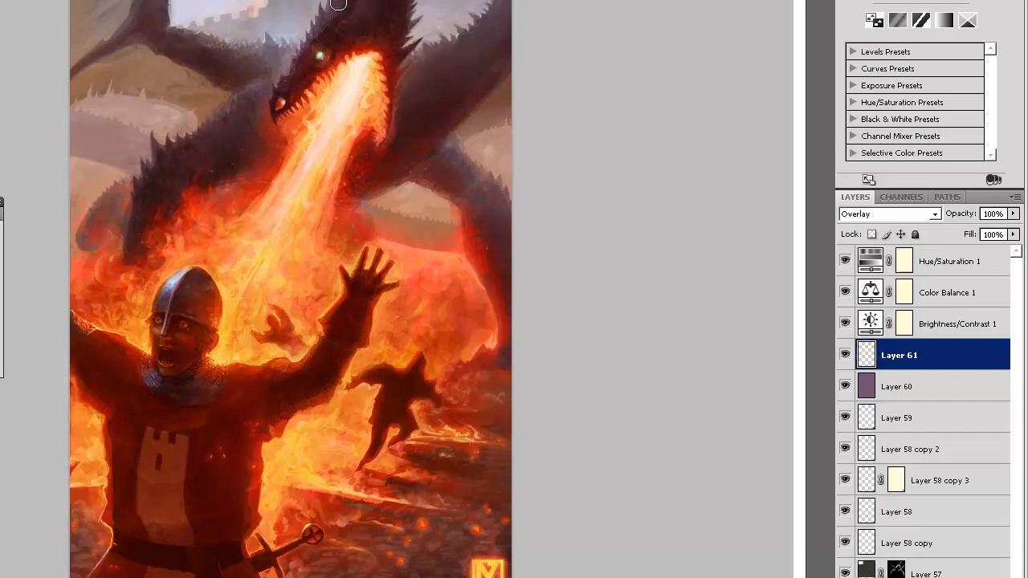
Choose another eraser brush and erase the blue overlay gradient around the dragon's head and neck
right_click(273, 25)
click(344, 113)
click(351, 54)
click(500, 82)
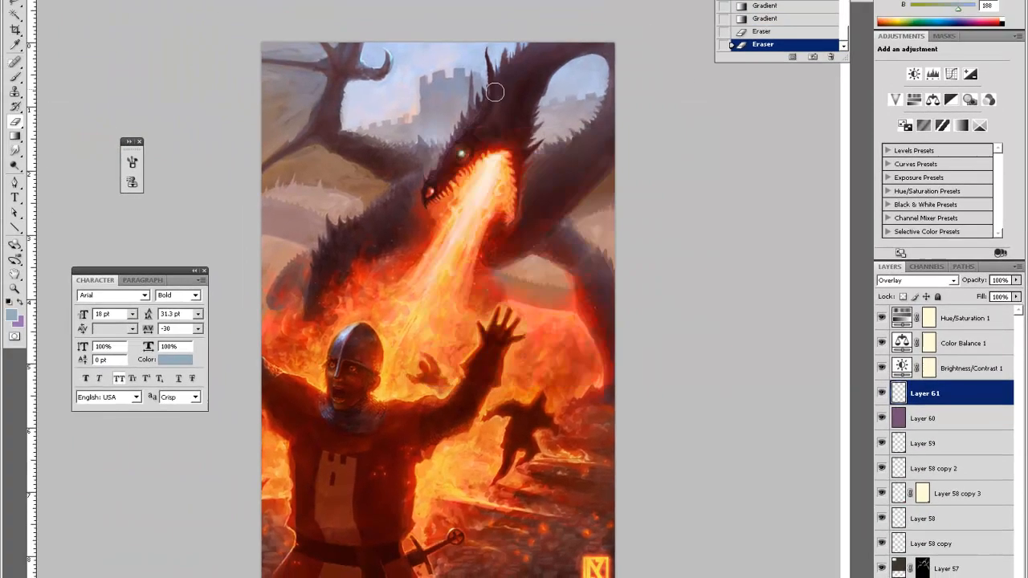
mouse_move(462, 125)
mouse_down()
mouse_move(468, 85)
mouse_move(472, 137)
mouse_move(417, 147)
mouse_move(442, 100)
mouse_up()
Brush light blue overlay haze near the castle base and dragon's head, softening the strokes with the eraser
key(b)
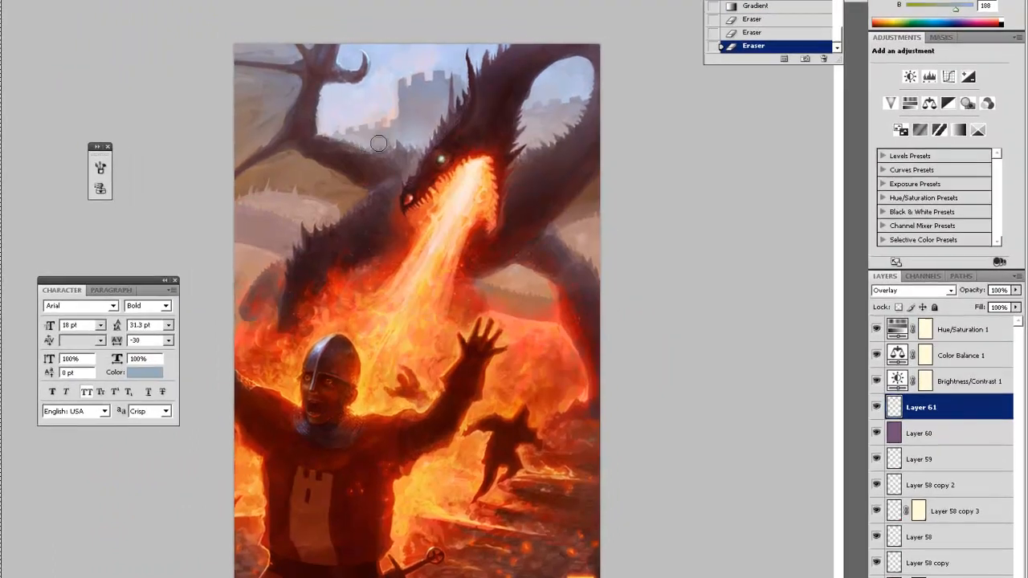
mouse_move(378, 143)
mouse_down()
mouse_move(347, 131)
mouse_move(404, 132)
mouse_up()
key(e)
click(350, 130)
click(346, 135)
key(b)
mouse_move(422, 167)
mouse_down()
mouse_move(451, 169)
mouse_move(482, 135)
mouse_up()
key(e)
drag(446, 175, 419, 165)
click(468, 138)
drag(471, 140, 452, 156)
drag(491, 126, 430, 170)
Add blue overlay strokes along the dragon's neck and erase the excess around its neck and snout
key(b)
mouse_move(372, 64)
mouse_down()
mouse_move(389, 56)
mouse_move(397, 67)
mouse_up()
key(e)
click(396, 66)
click(339, 114)
key(b)
key(e)
click(306, 151)
mouse_move(286, 201)
mouse_down()
mouse_move(324, 121)
mouse_move(286, 189)
mouse_up()
click(284, 194)
click(285, 195)
Brush blue overlay light onto the dragon's wing claw, wing joint and nearby hillside, erasing the excess
key(b)
mouse_move(202, 53)
mouse_down()
mouse_move(220, 65)
mouse_move(213, 70)
mouse_up()
key(e)
key(b)
drag(176, 148, 176, 143)
key(e)
click(185, 129)
click(161, 130)
click(163, 131)
key(b)
mouse_move(126, 197)
mouse_down()
mouse_move(165, 203)
mouse_move(121, 200)
mouse_move(151, 187)
mouse_up()
click(104, 230)
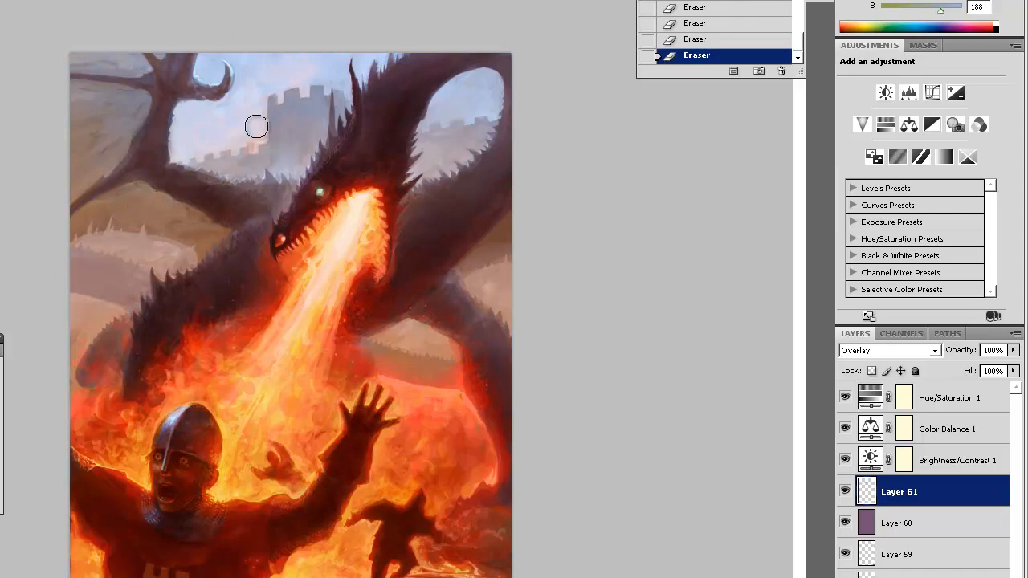
Paint blue overlay light over the hills behind the dragon's spiky back and soften it with the eraser
key(b)
drag(188, 269, 167, 259)
key(e)
click(172, 254)
click(172, 262)
click(158, 261)
click(158, 261)
key(b)
mouse_move(109, 244)
mouse_down()
mouse_move(121, 232)
mouse_move(110, 262)
mouse_move(133, 248)
mouse_move(105, 240)
mouse_move(106, 265)
mouse_move(177, 280)
mouse_up()
key(e)
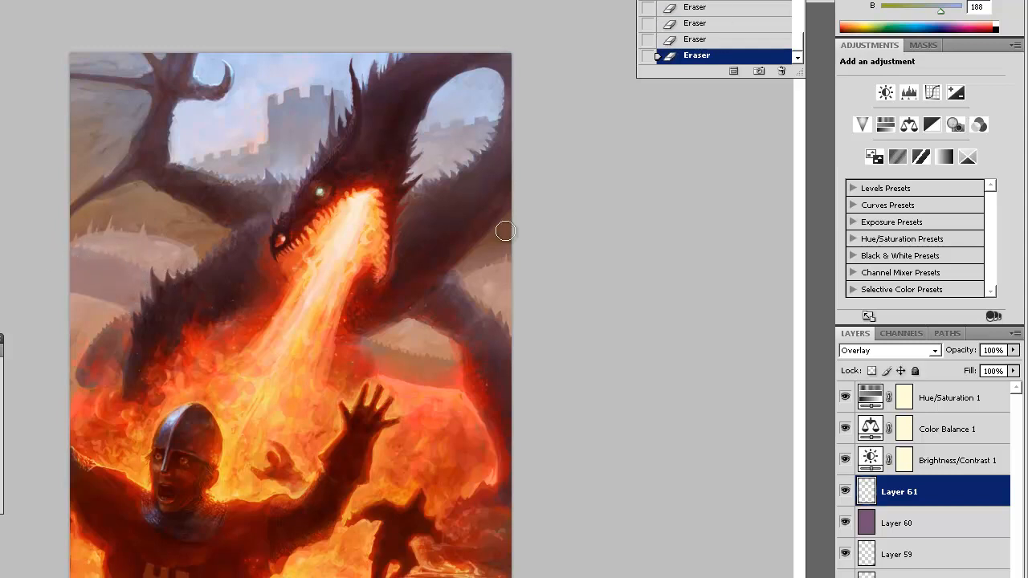
Touch up the hill below the dragon's body, the knight's helmet area and the castle tower with overlay strokes and erasing
key(b)
mouse_move(409, 350)
mouse_down()
mouse_move(429, 353)
mouse_move(423, 363)
mouse_up()
key(e)
mouse_move(422, 363)
mouse_down()
mouse_move(438, 347)
mouse_move(386, 339)
mouse_up()
key(b)
mouse_move(149, 505)
mouse_down()
mouse_move(172, 495)
mouse_move(149, 500)
mouse_move(161, 514)
mouse_up()
key(e)
key(b)
mouse_move(275, 89)
mouse_down()
mouse_move(294, 76)
mouse_move(303, 94)
mouse_move(281, 108)
mouse_up()
key(e)
mouse_move(282, 107)
mouse_down()
mouse_move(292, 75)
mouse_move(323, 80)
mouse_up()
Brush one more light blue overlay stroke down the middle of the painting
key(ctrl+minus)
key(ctrl+minus)
key(ctrl+minus)
key(b)
drag(389, 299, 396, 369)
Examine the flames, the knight's face and his raised hand up close, and return to the whole painting
key(ctrl+plus)
key(ctrl+plus)
key(ctrl+plus)
key(ctrl+plus)
key(ctrl+plus)
key(ctrl+plus)
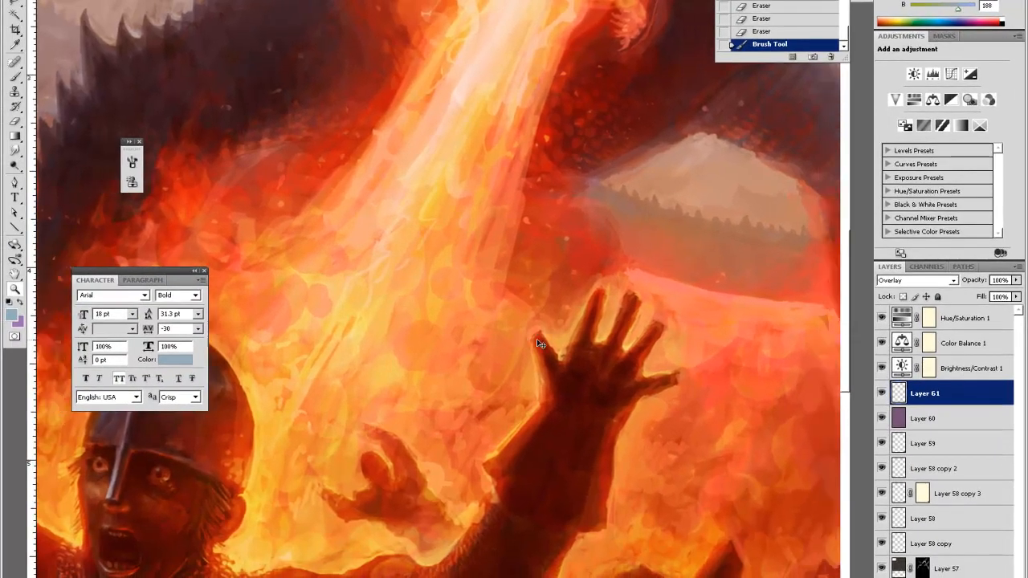
click(537, 339)
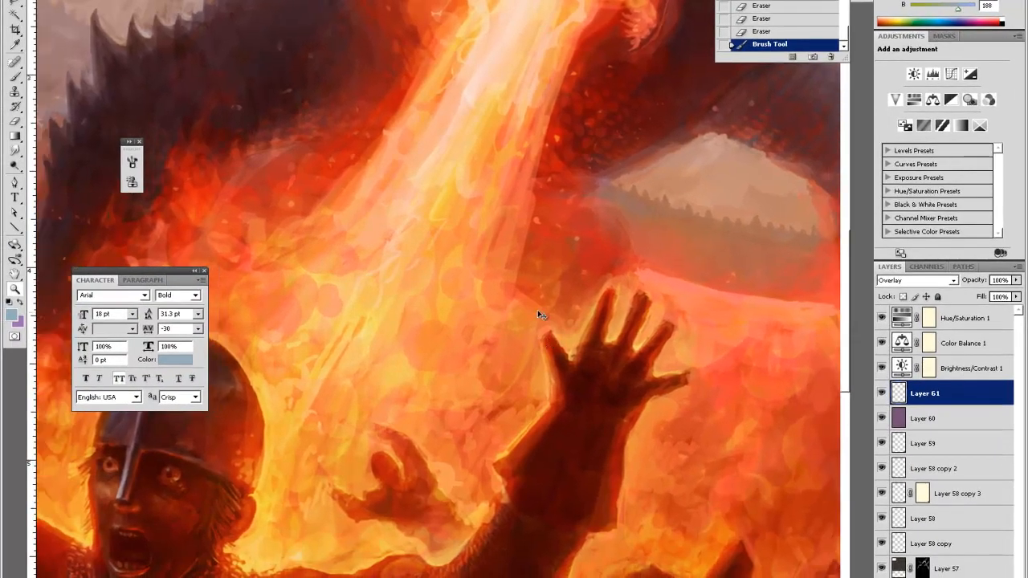
key(ctrl+0)
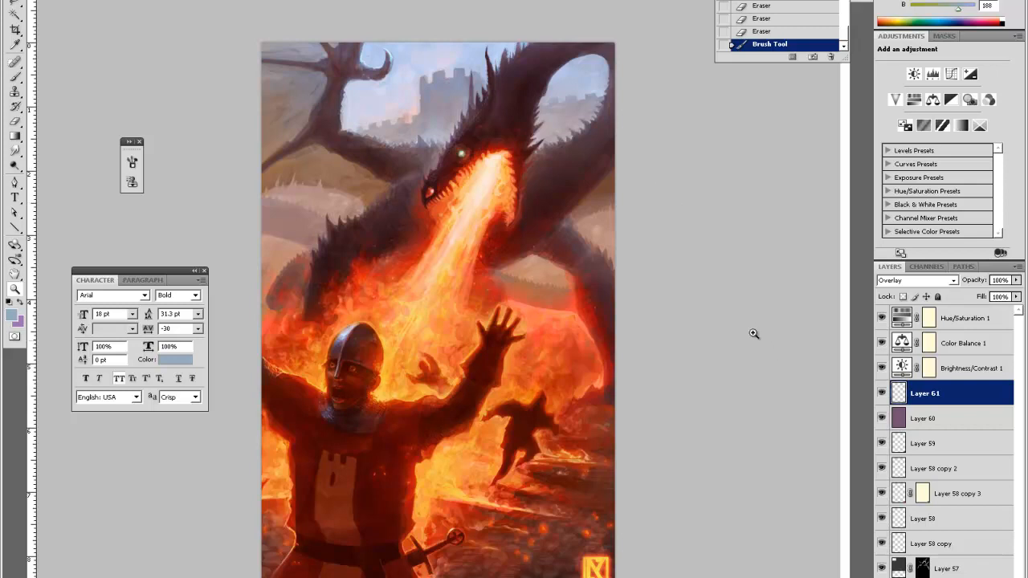
Add a new layer above Layer 61 and hide the Hue/Saturation, Color Balance and Brightness/Contrast adjustment layers
key(ctrl+shift+alt+n)
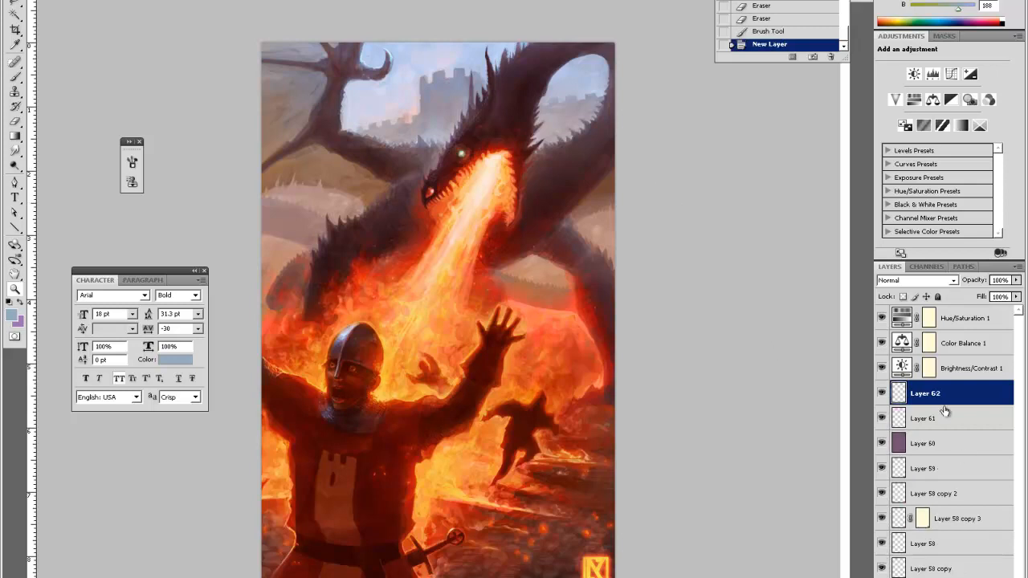
drag(881, 368, 881, 320)
Sample the tan hill color, choose another brush, and refine the hill's edge against the dragon's rear leg with painting and erasing
key(i)
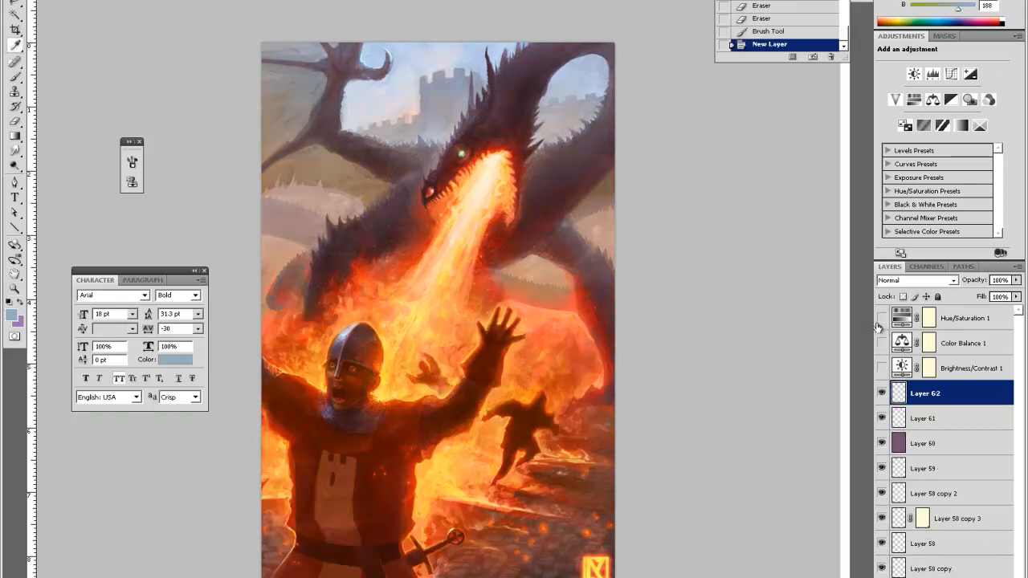
click(596, 275)
key(z)
click(588, 276)
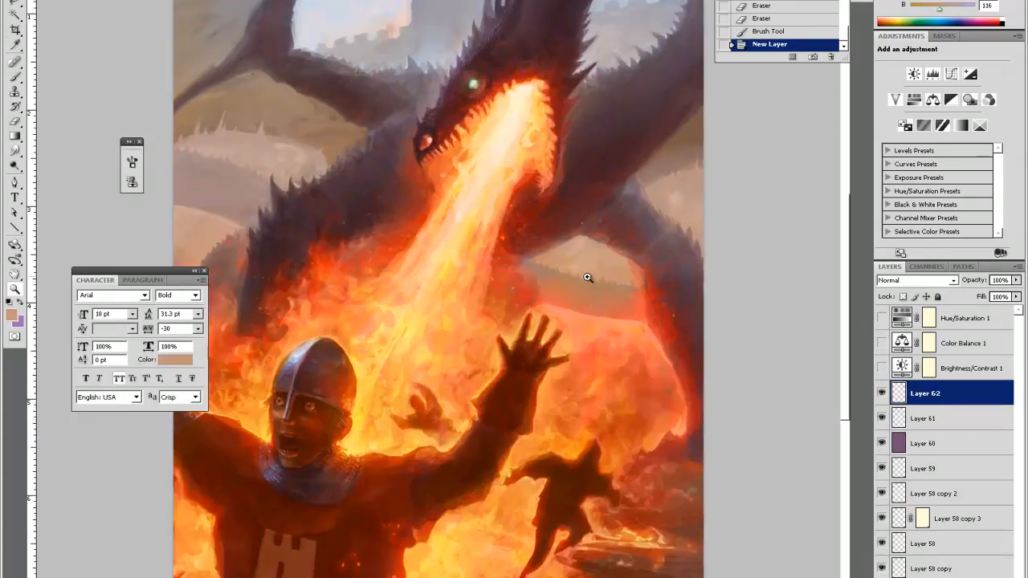
click(589, 277)
key(b)
right_click(646, 256)
click(674, 282)
click(698, 175)
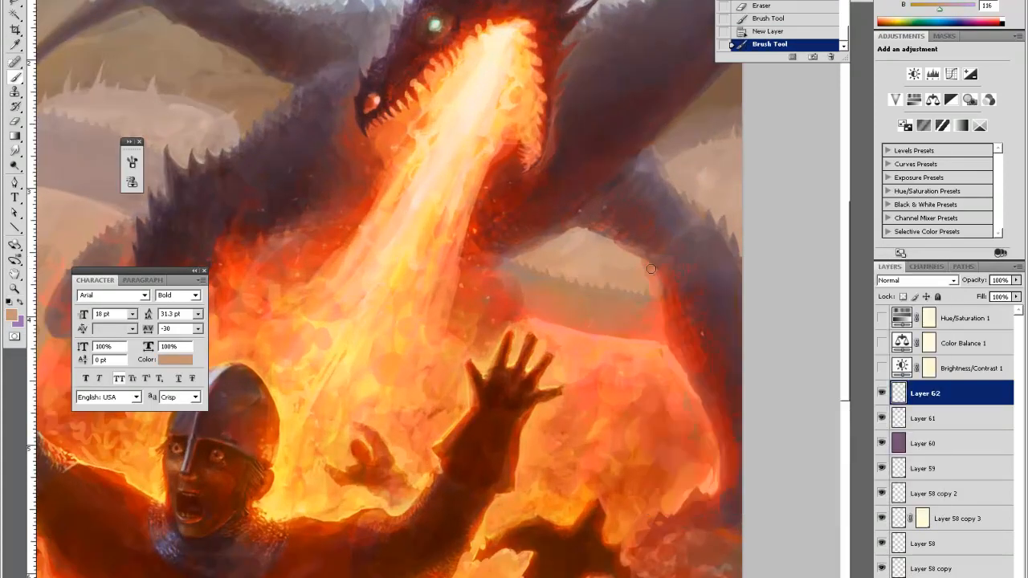
drag(644, 265, 654, 281)
key(e)
mouse_move(658, 273)
mouse_down()
mouse_move(657, 303)
mouse_move(655, 294)
mouse_up()
Paint tan touch-ups on the hill edges under the dragon's belly and behind its leg, softening the latter with the eraser
key(b)
drag(546, 246, 582, 243)
drag(690, 174, 678, 167)
key(alt)
key(e)
click(672, 160)
click(679, 167)
click(686, 172)
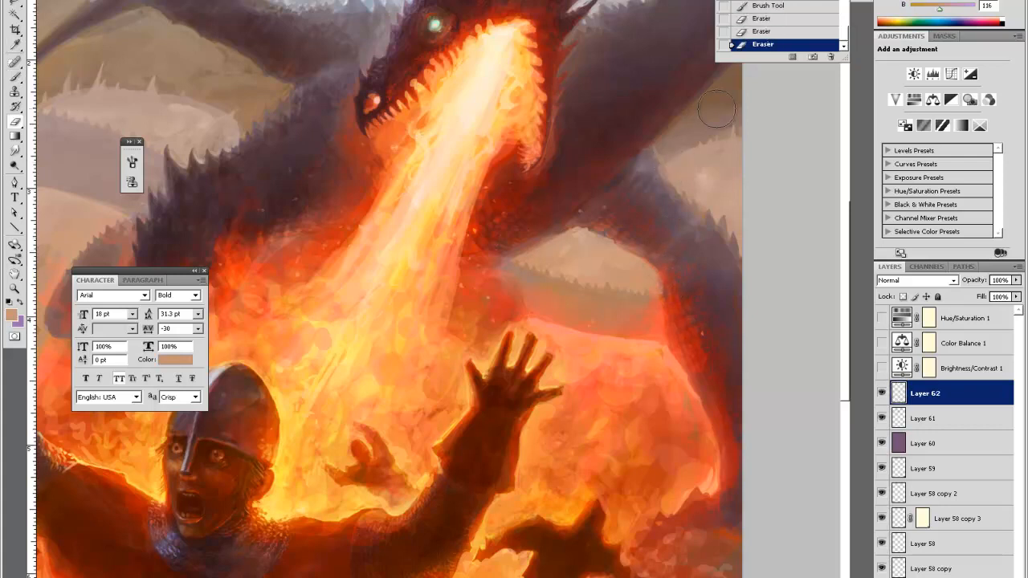
Show the Brightness/Contrast, Color Balance and Hue/Saturation adjustment layers again over the whole painting
key(ctrl+0)
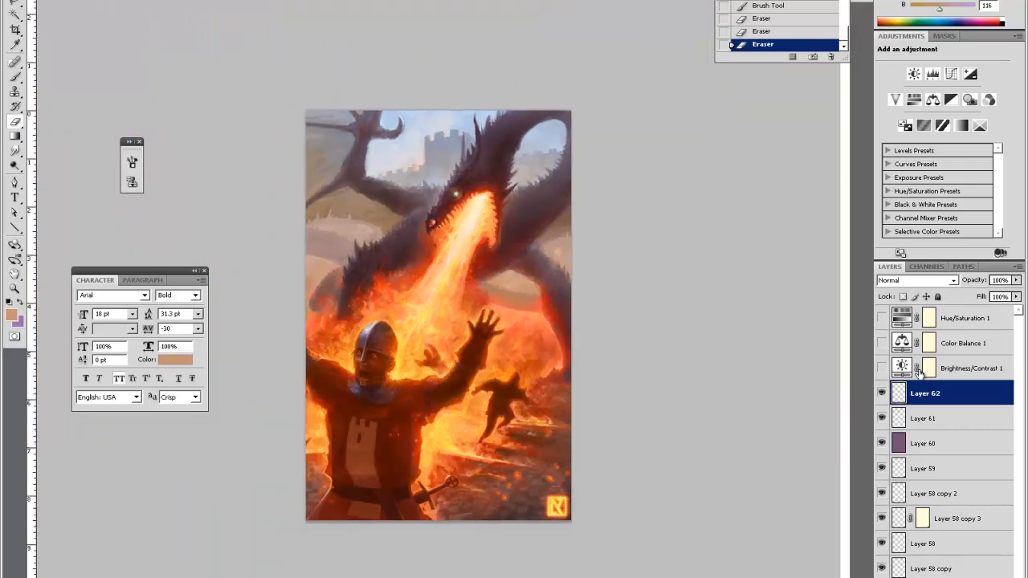
drag(884, 367, 882, 318)
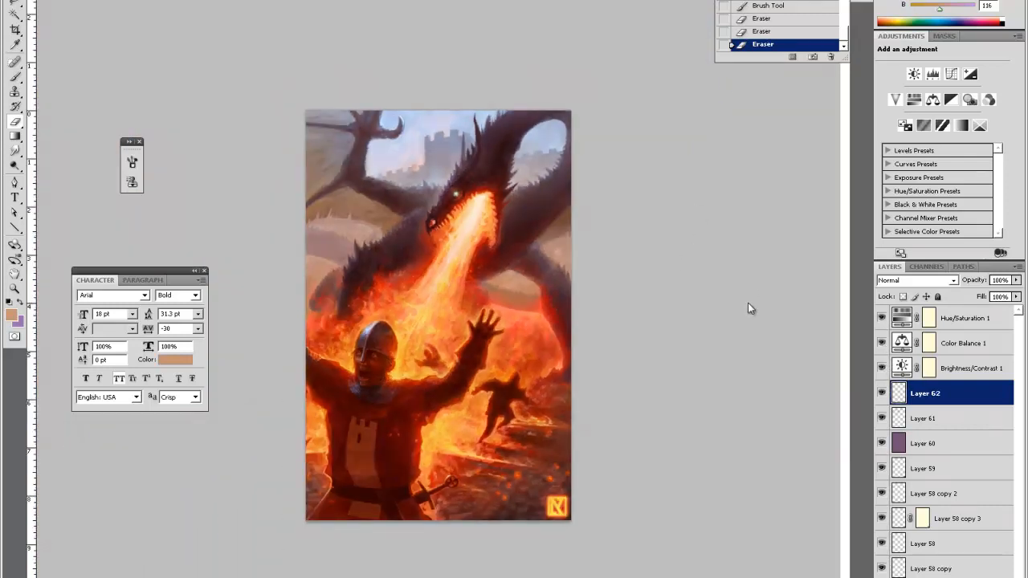